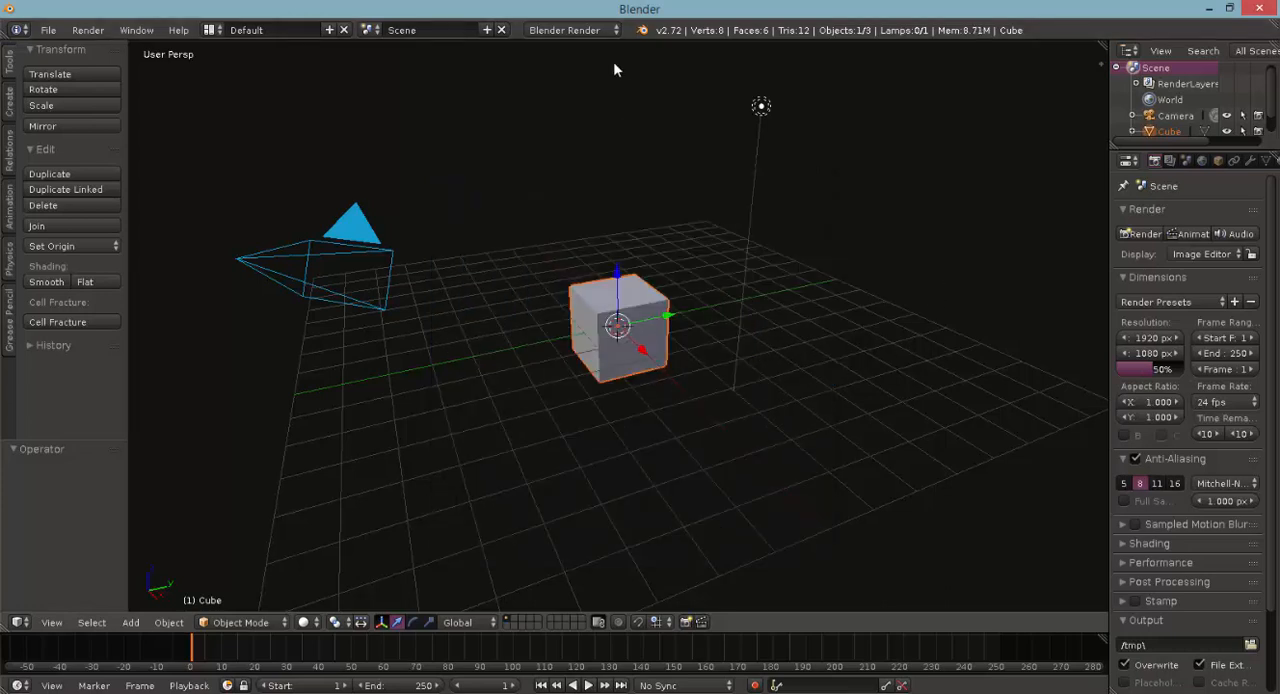
- Set the render engine to Cycles Render and view the cube from the front in orthographic projection
left_click(591, 31)
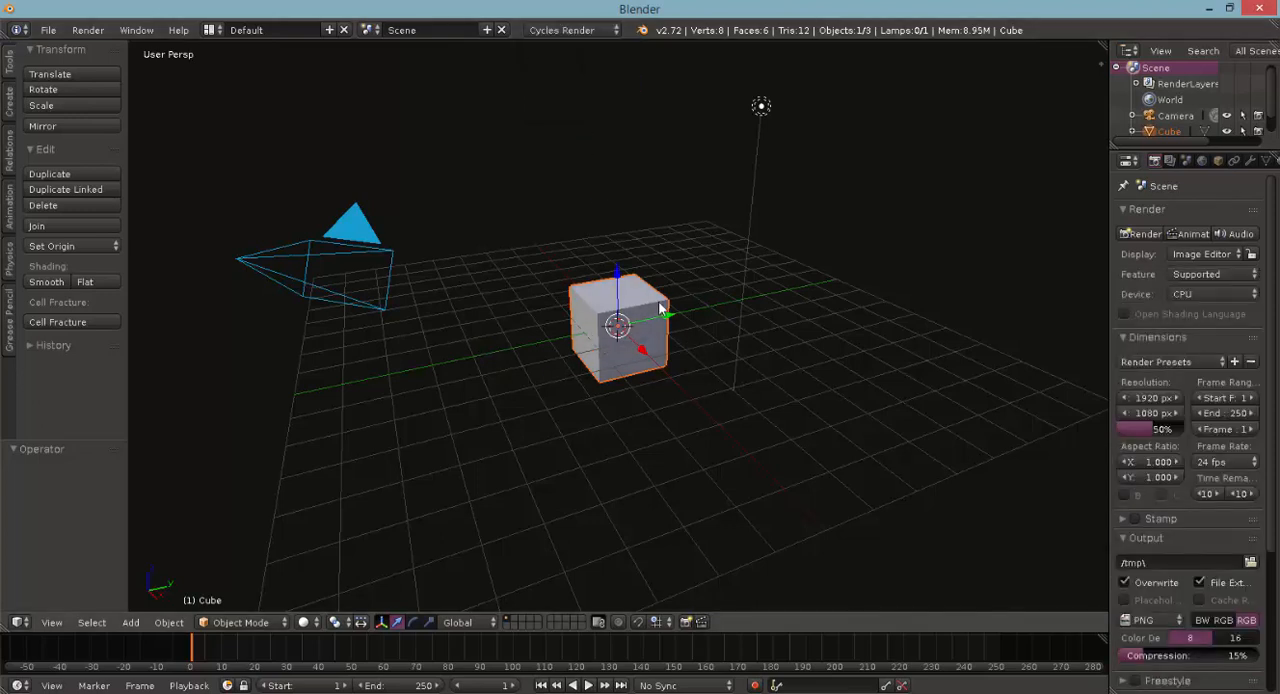
key("KP_1")
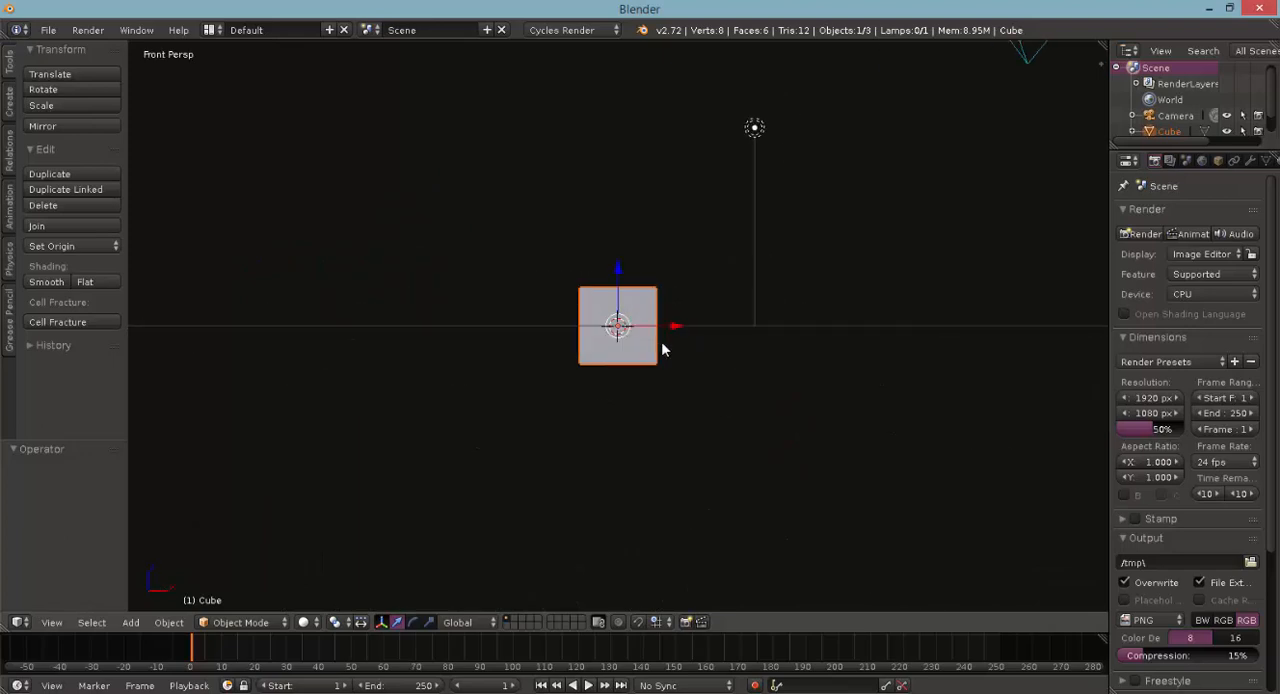
key("n")
key("KP_1")
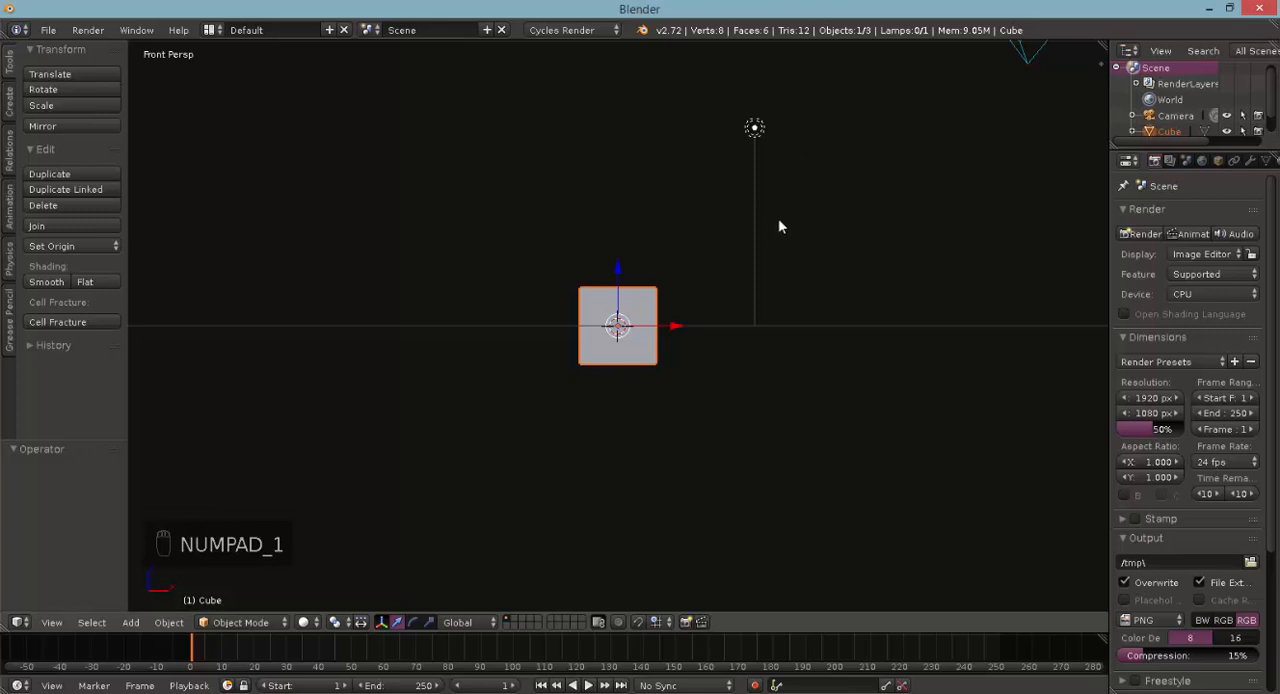
key("KP_5")
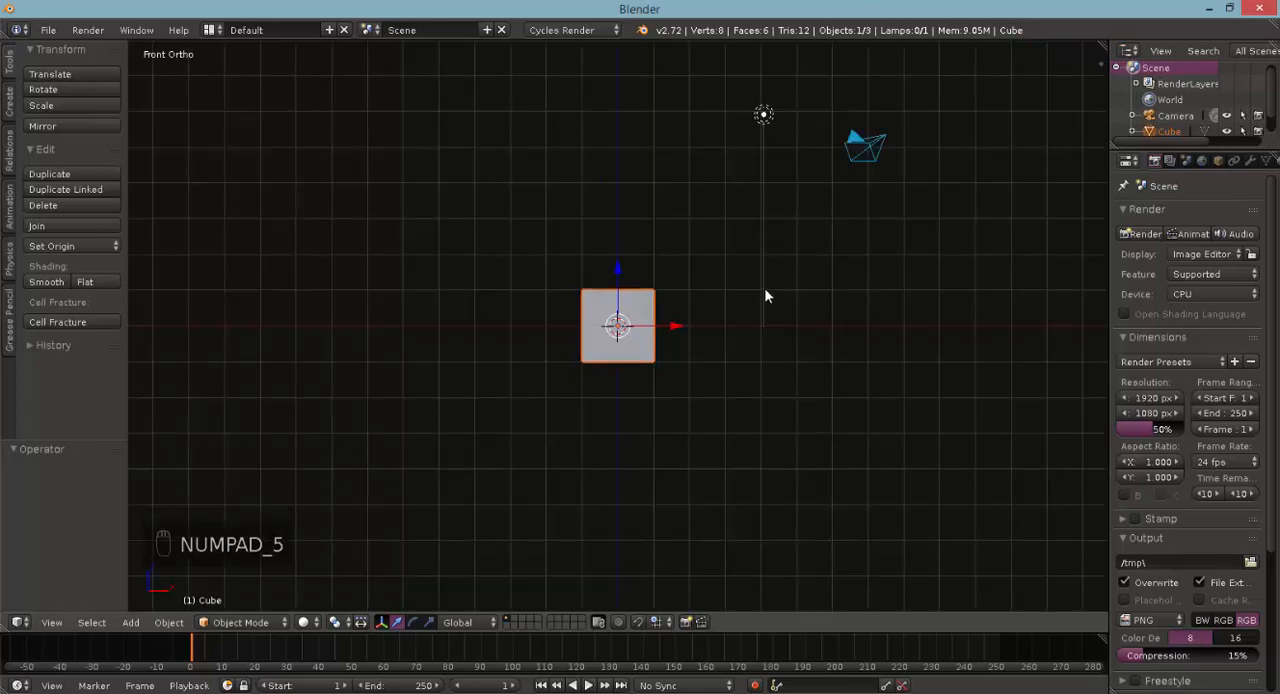
scroll(764, 291, "up", 4)
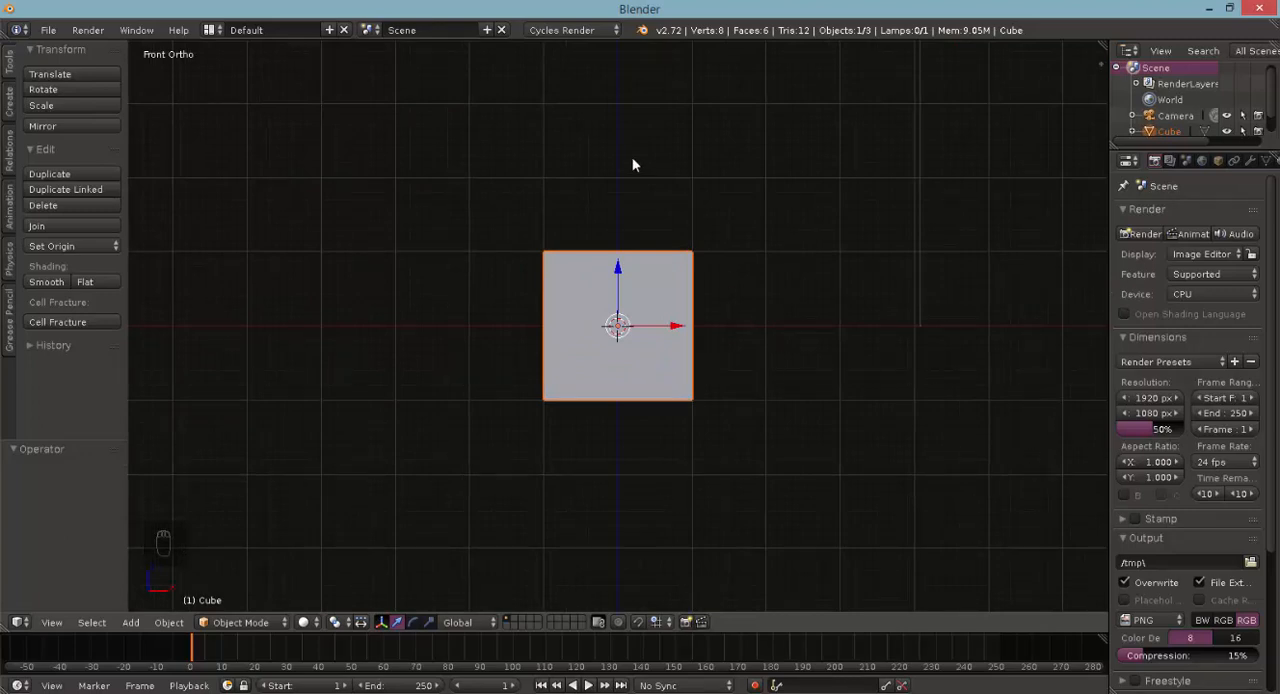
scroll(600, 220, "down", 2)
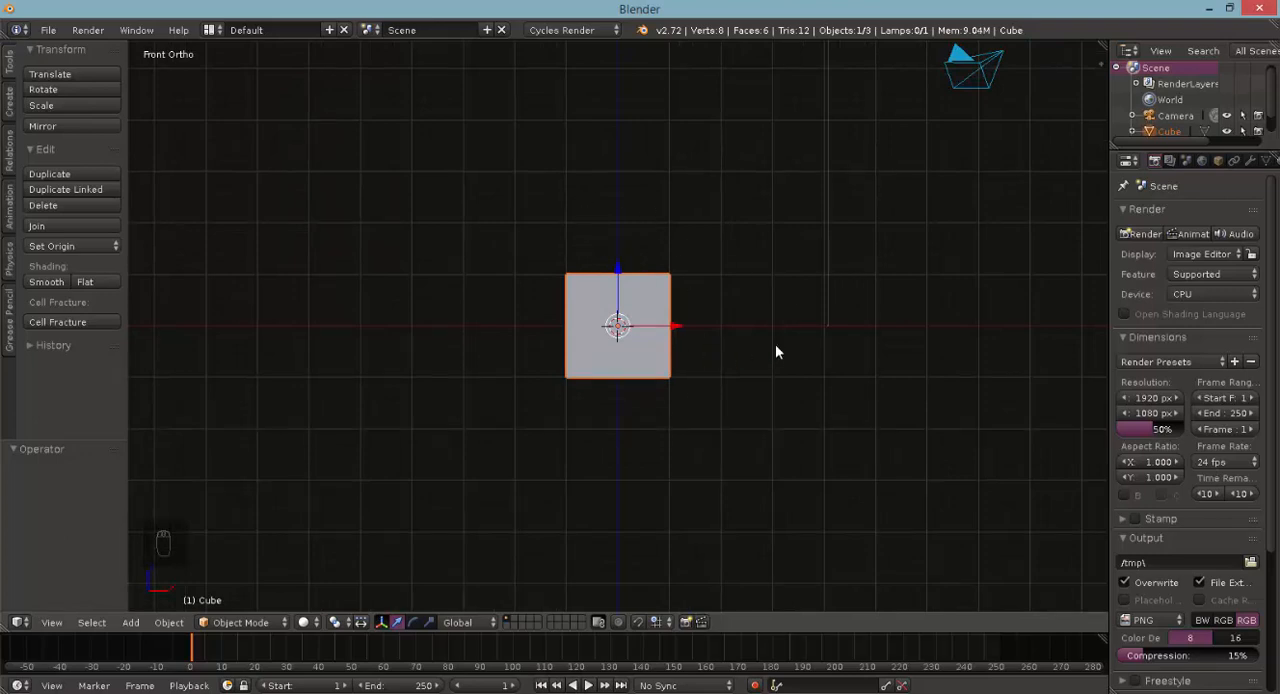
- Show the cube's transform properties and set its X location to 0
key("n")
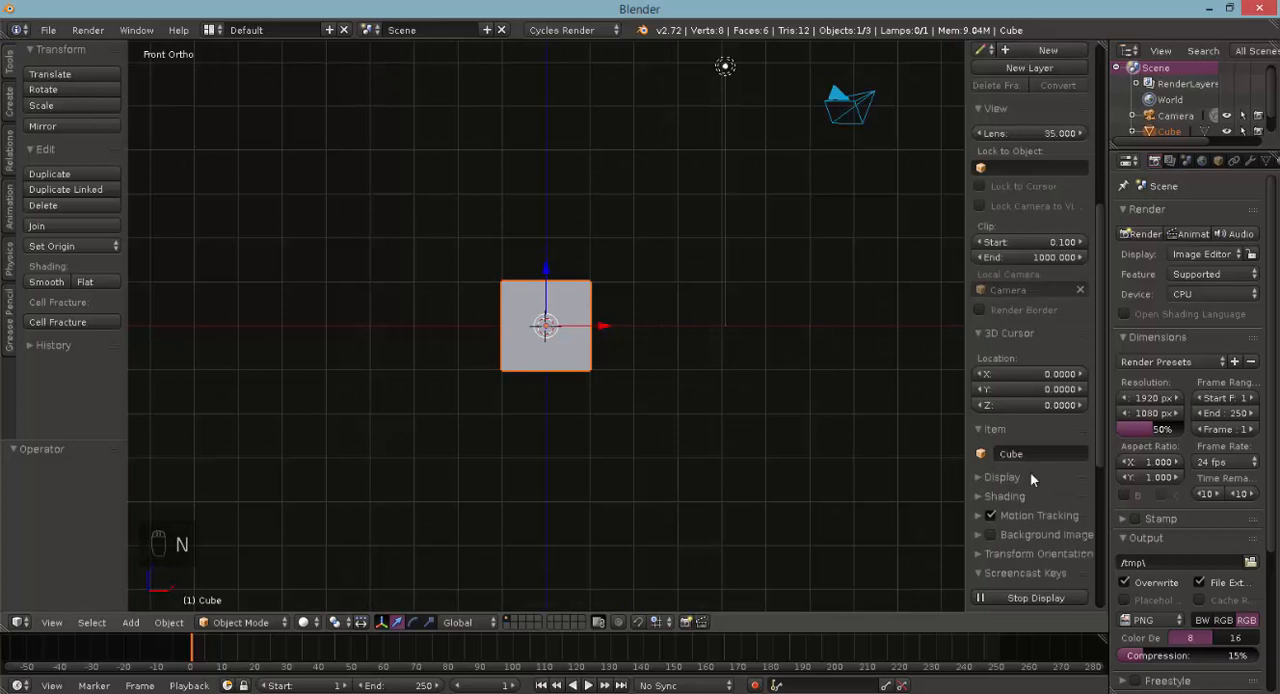
scroll(1034, 302, "up", 8)
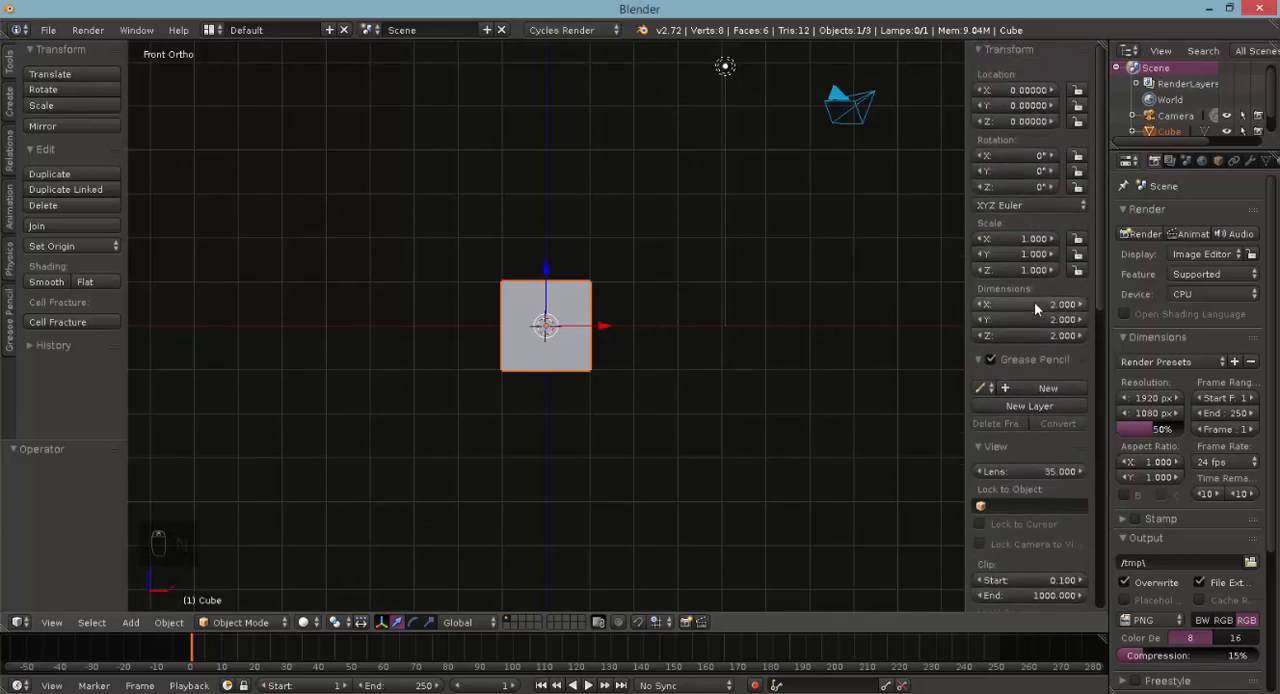
mouse_move(1028, 90)
left_mouse_down()
mouse_move(1046, 90)
mouse_move(1014, 90)
mouse_move(1032, 90)
left_mouse_up()
left_click(1017, 91)
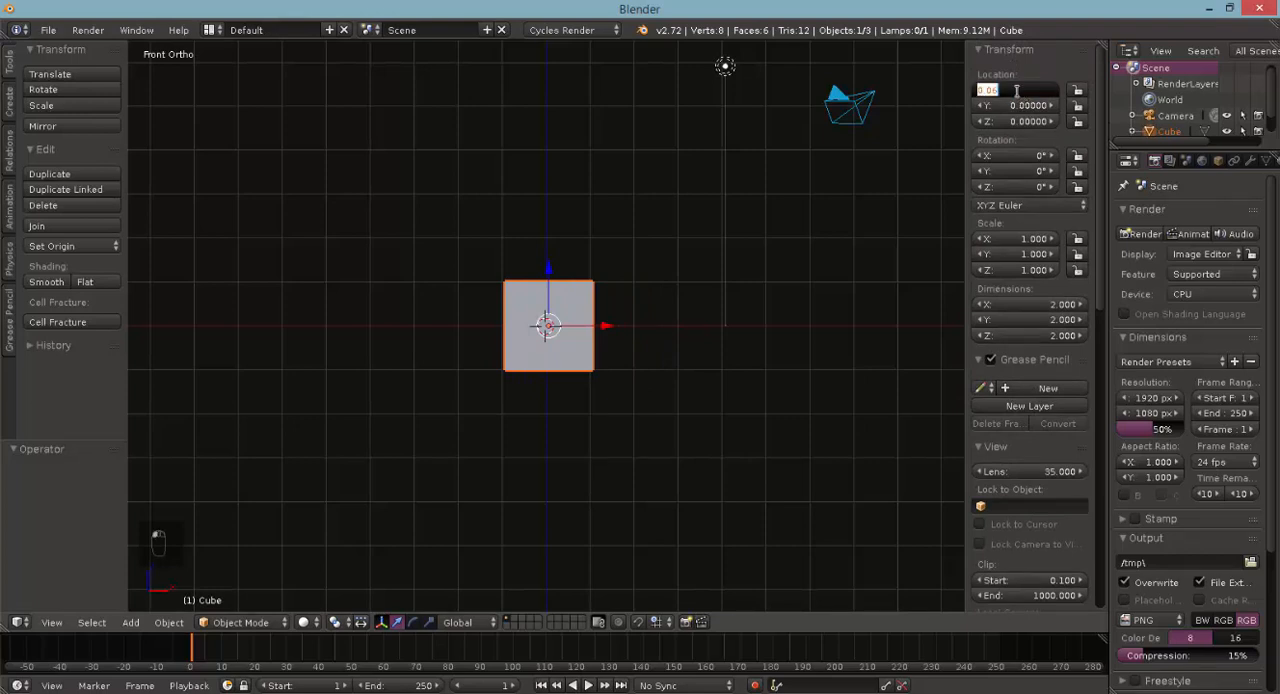
type("0")
key("Return")
- Enable background images and load the Pixar lamp picture as a modelling reference for all views
scroll(1050, 380, "down", 9)
scroll(1050, 380, "down", 8)
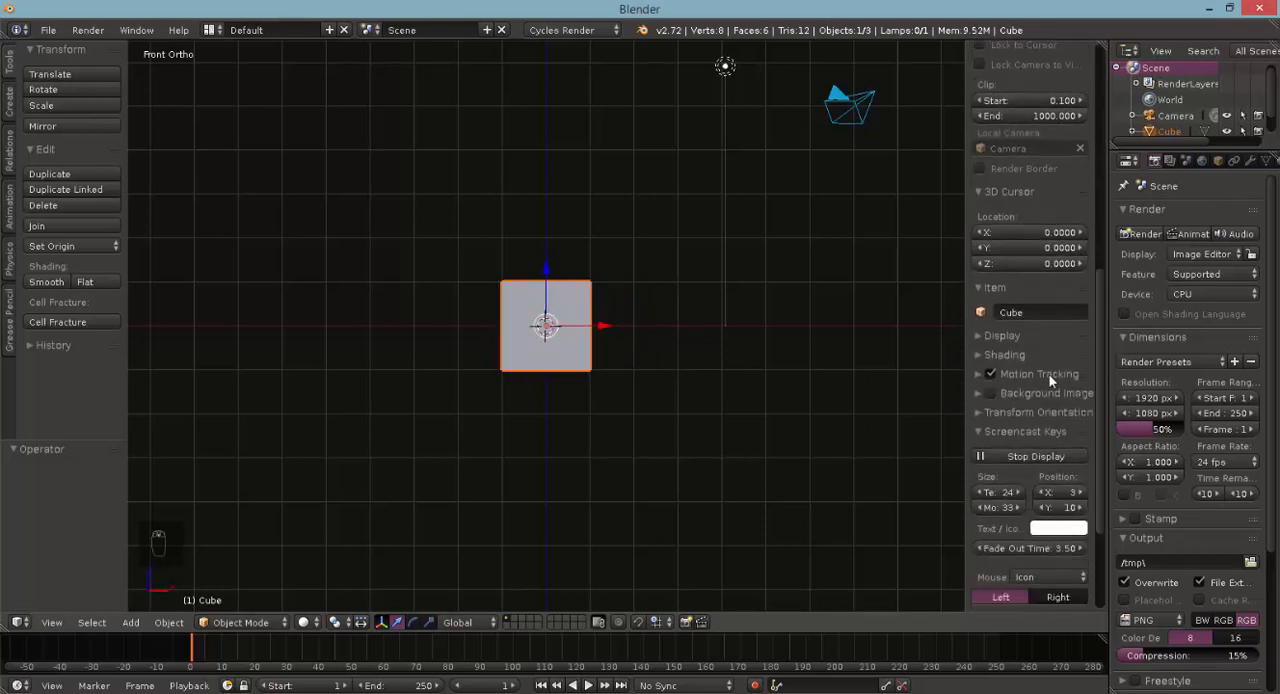
scroll(1037, 438, "down", 2)
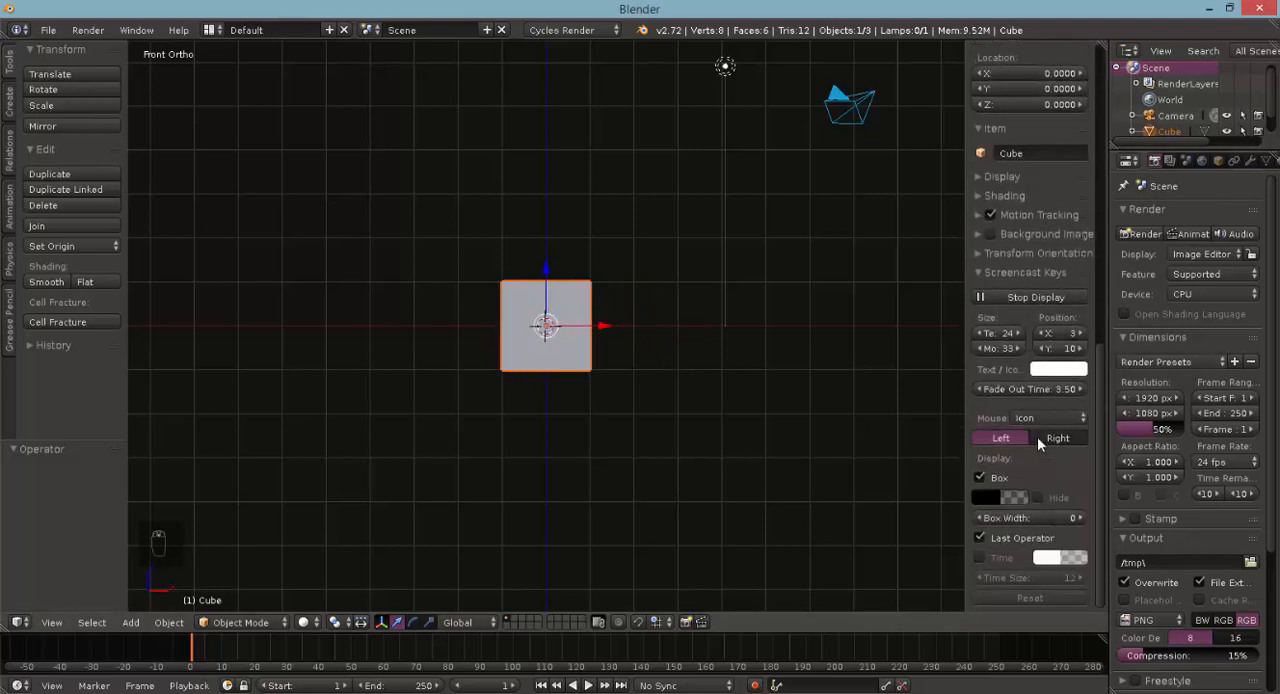
left_click(978, 233)
left_click(989, 235)
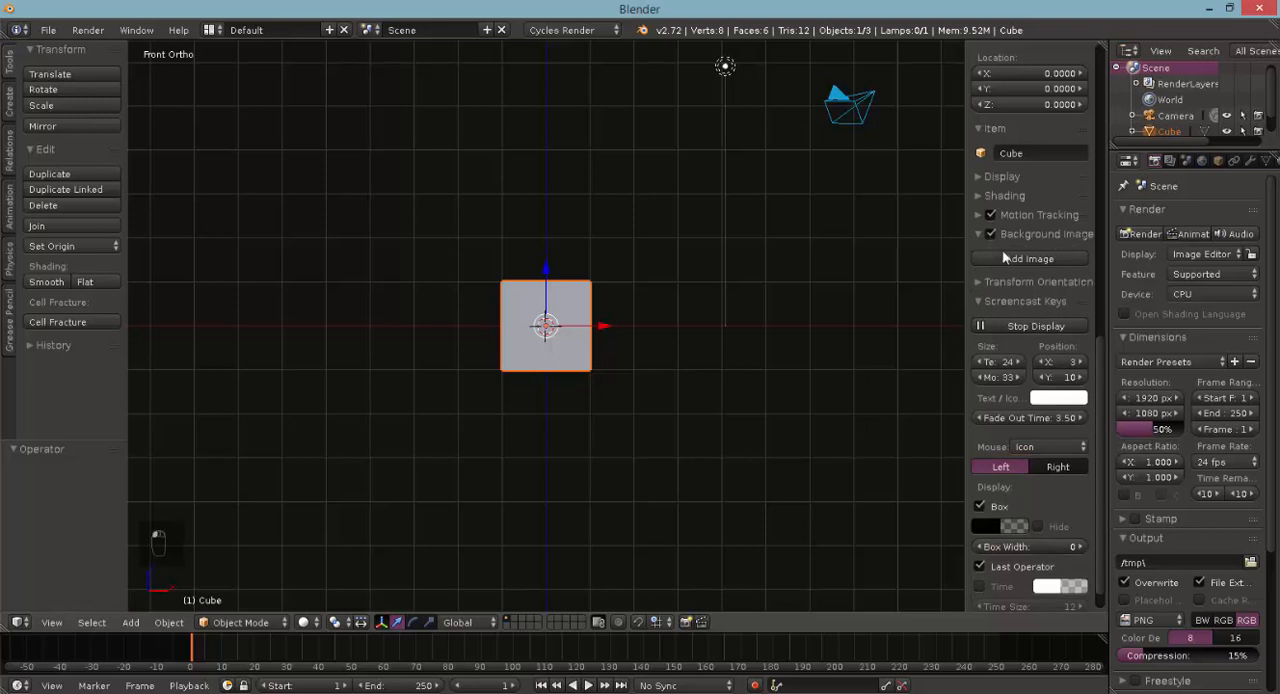
left_click(1031, 260)
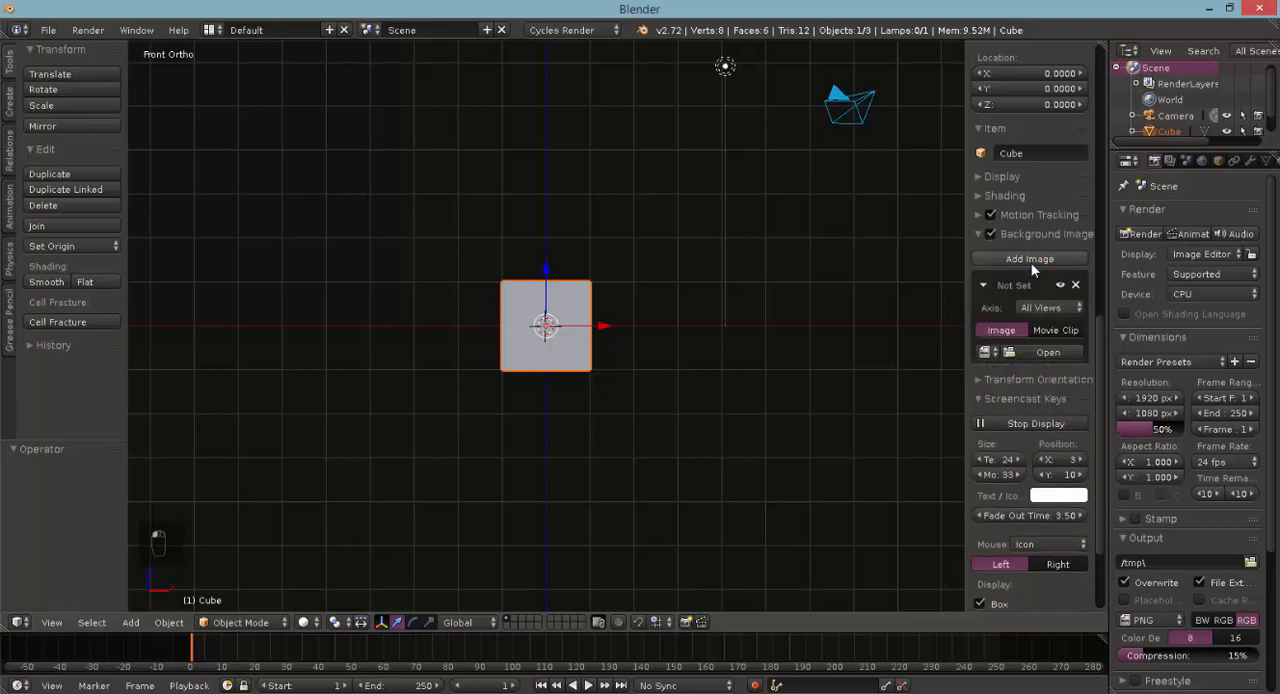
left_click(1048, 354)
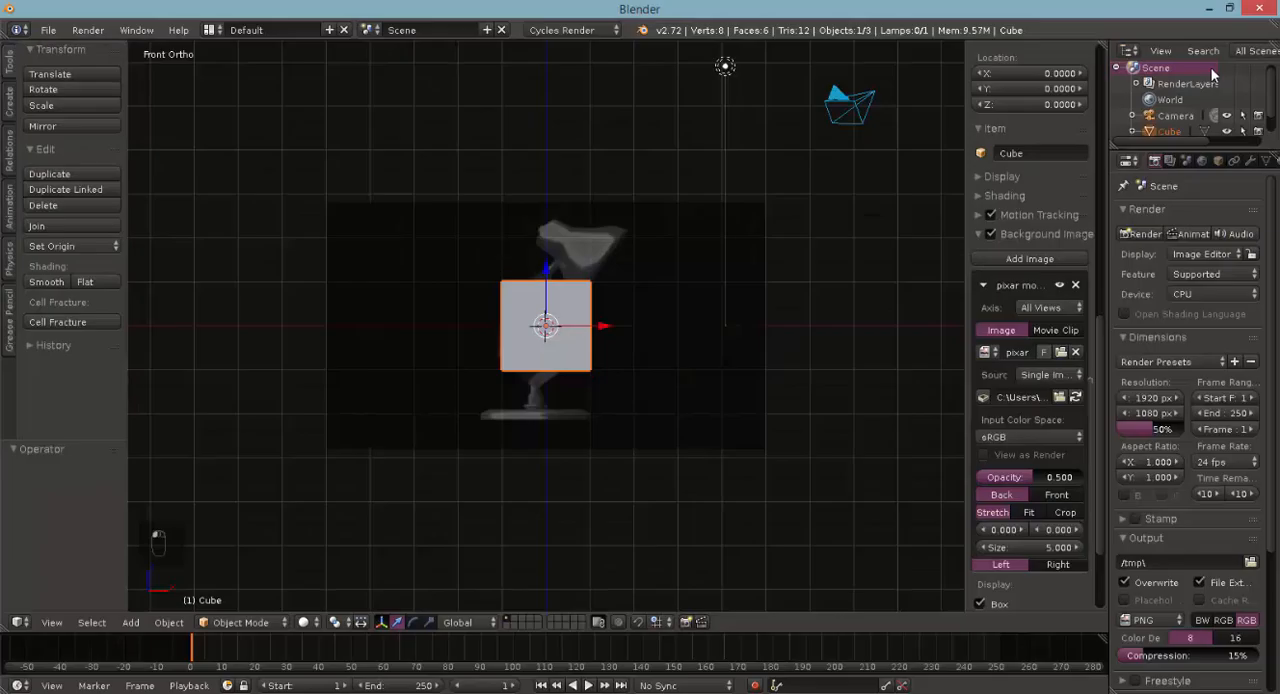
- Display the scene in wireframe so the reference lamp can be seen through the cube
scroll(561, 366, "up", 4)
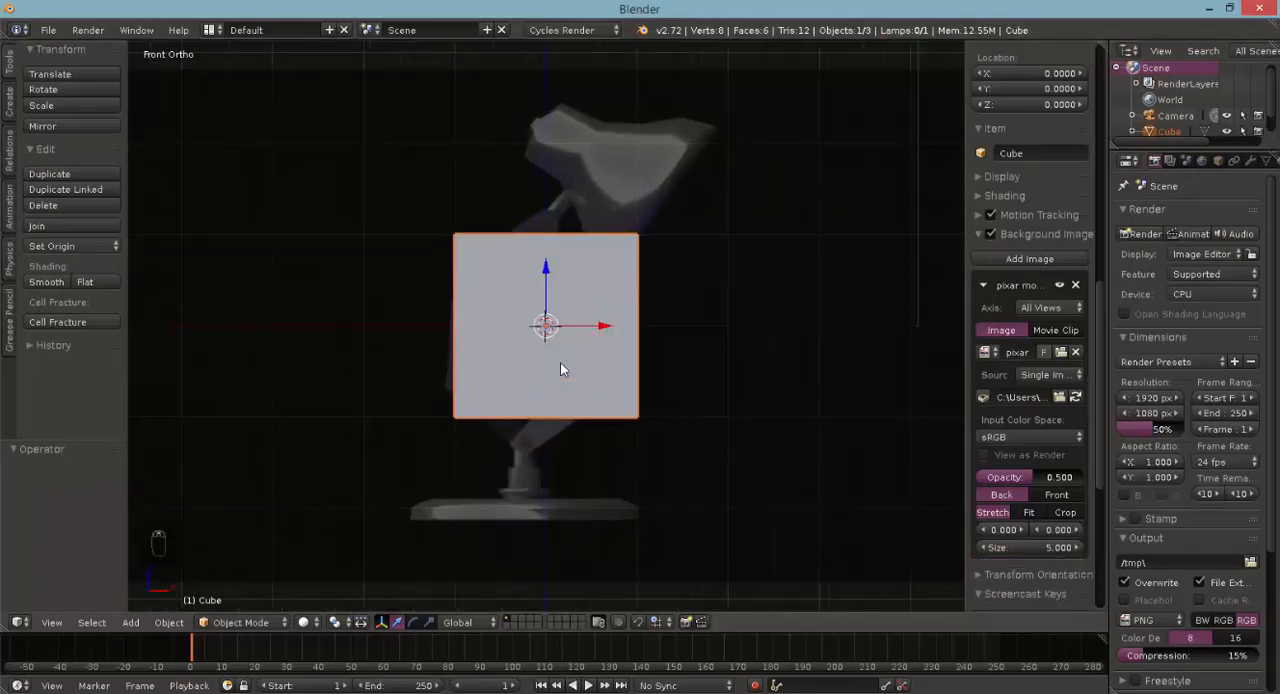
scroll(560, 362, "down", 5)
scroll(566, 361, "up", 5)
scroll(567, 363, "down", 2)
scroll(567, 369, "up", 1)
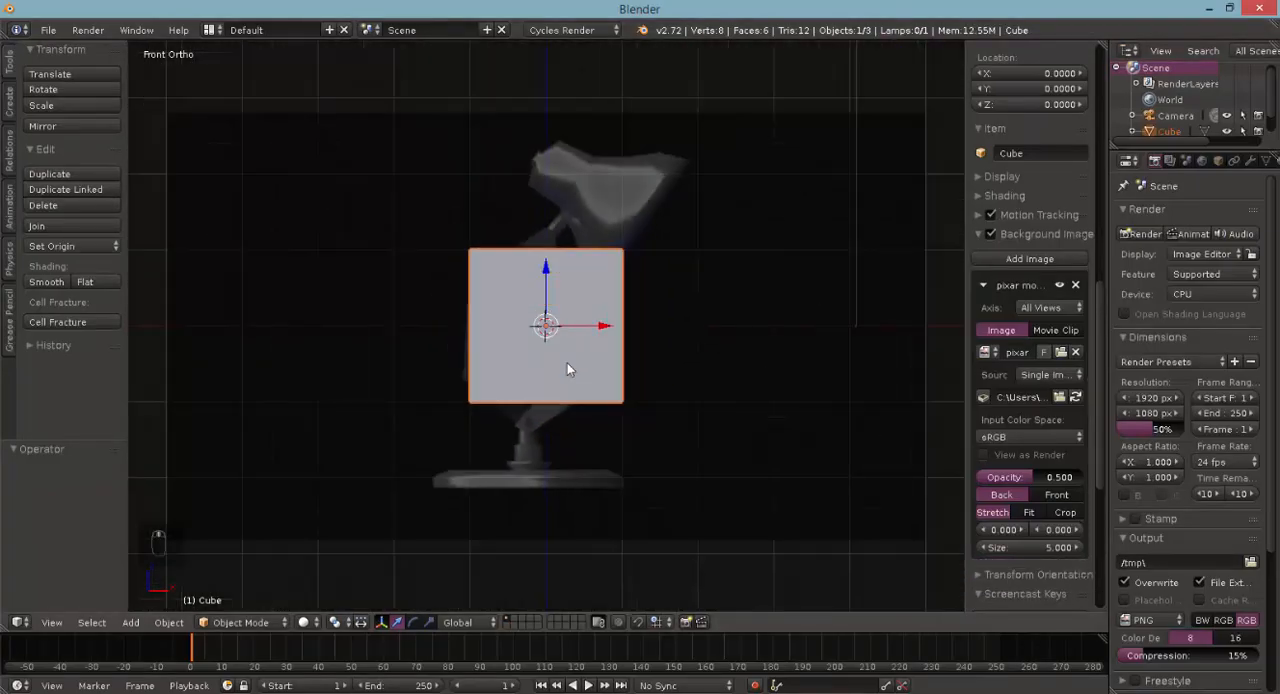
scroll(567, 369, "down", 1)
scroll(567, 369, "up", 2)
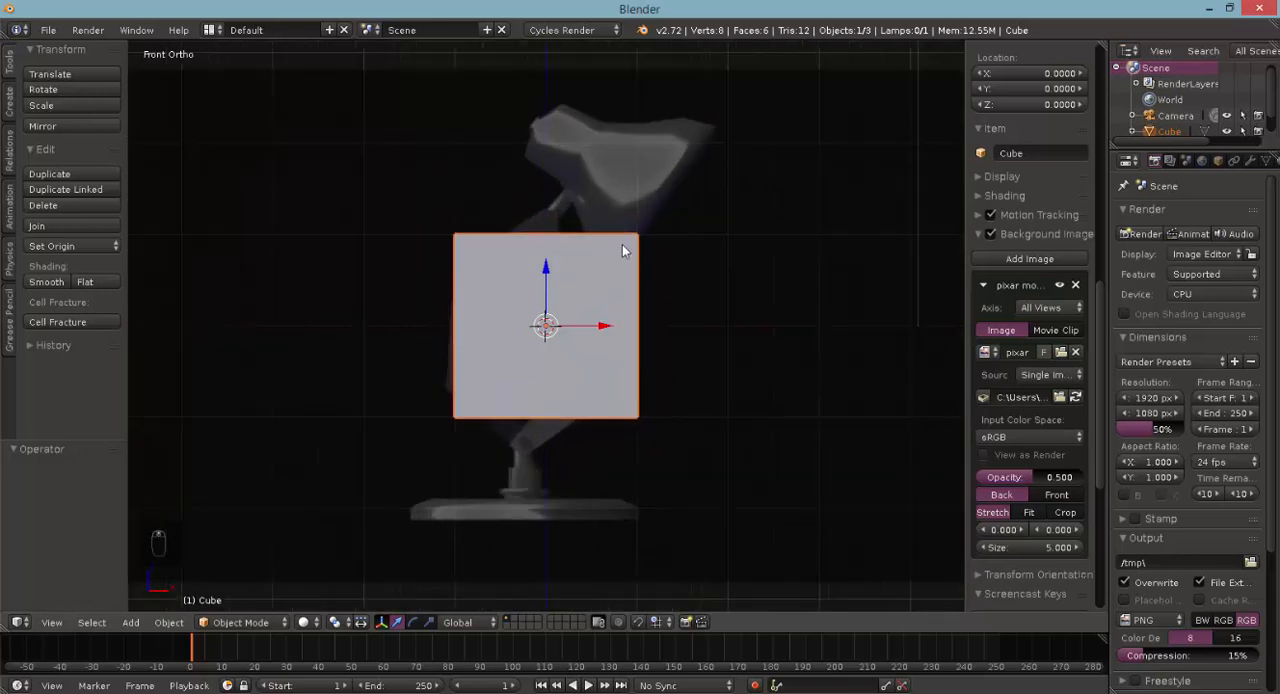
key("z")
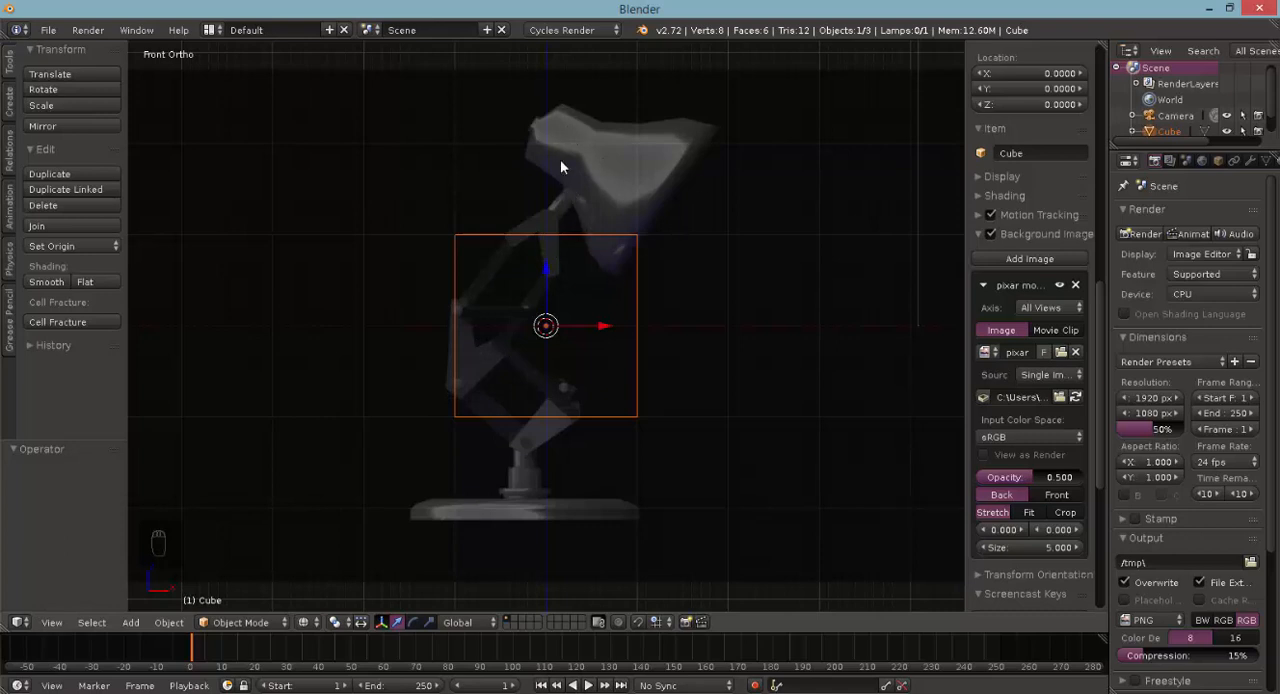
scroll(535, 394, "up", 1)
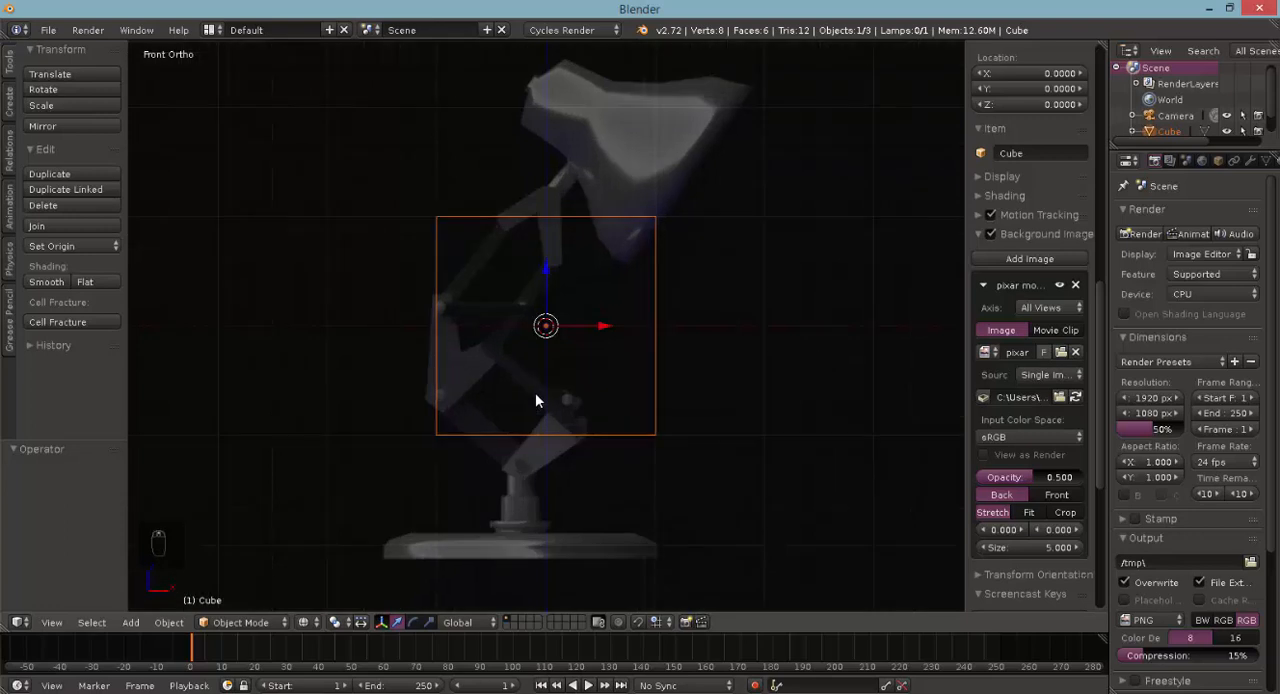
- In Edit Mode, delete all of the cube's vertices except the pair at its lower-left corner in front view
key("Tab")
scroll(559, 345, "up", 3, "shift")
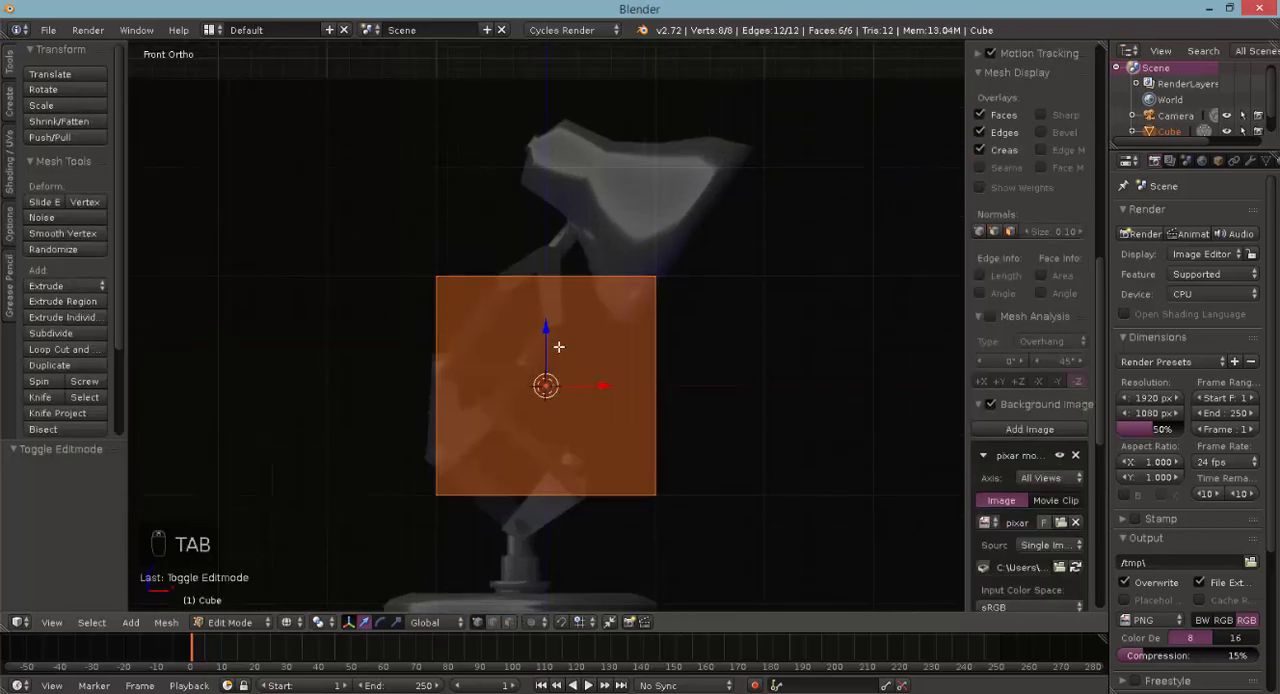
scroll(559, 346, "down", 5, "shift")
scroll(561, 350, "down", 2, "ctrl")
key("a")
key("a")
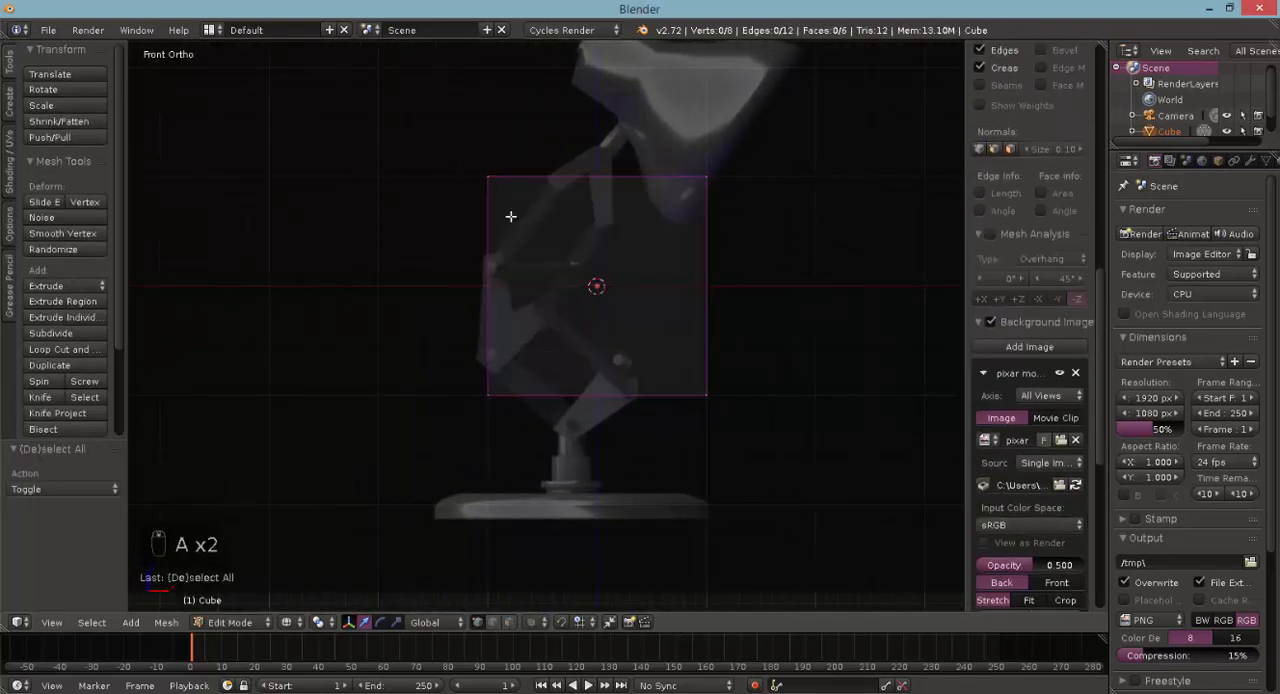
key("b")
left_click_drag(454, 160, 594, 217)
key("b")
left_click_drag(714, 188, 692, 168)
key("b")
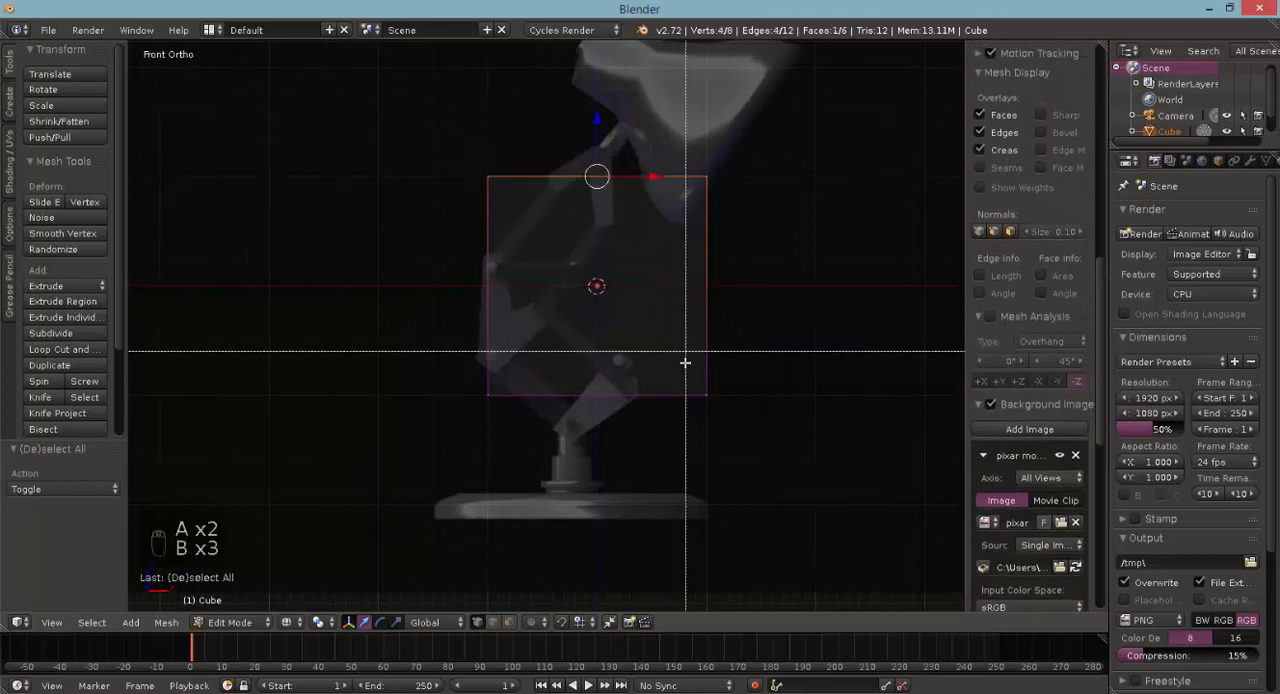
left_click_drag(686, 363, 731, 431)
key("Delete")
left_click(729, 430)
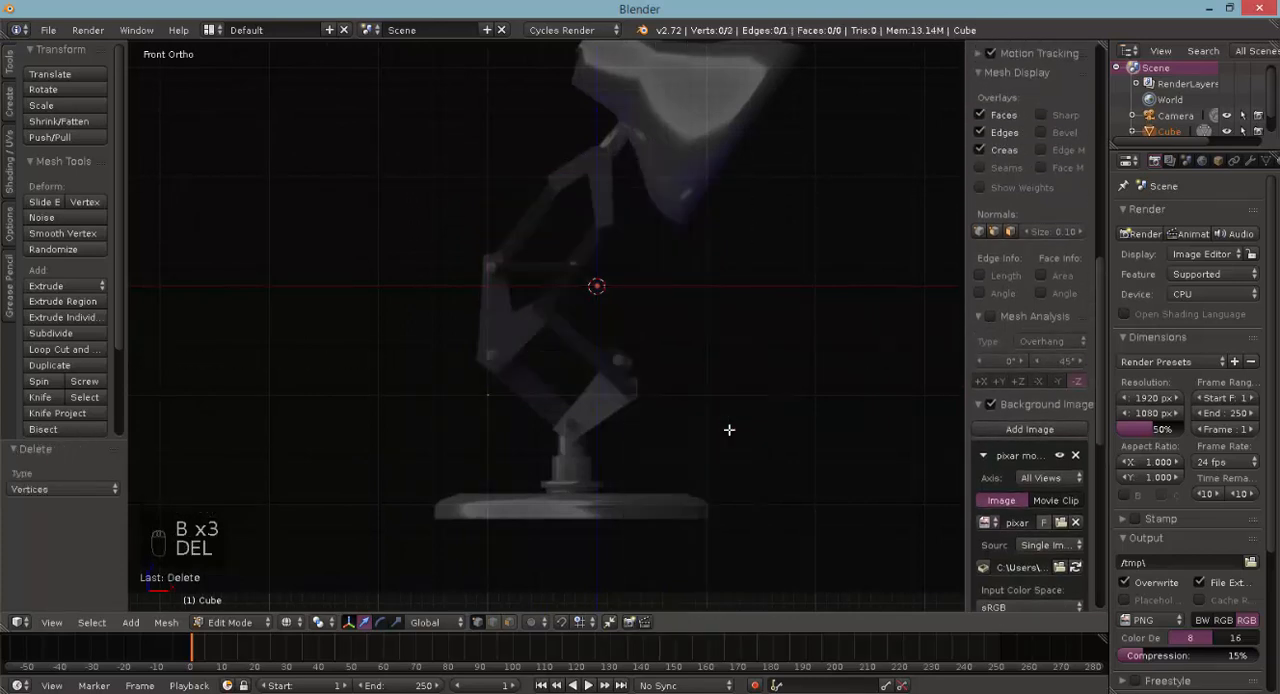
- Move the remaining edge 0.6 in X and -0.3 in Z to the lower-left corner of the lamp's lower bracket
key("b")
left_click_drag(462, 419, 512, 382)
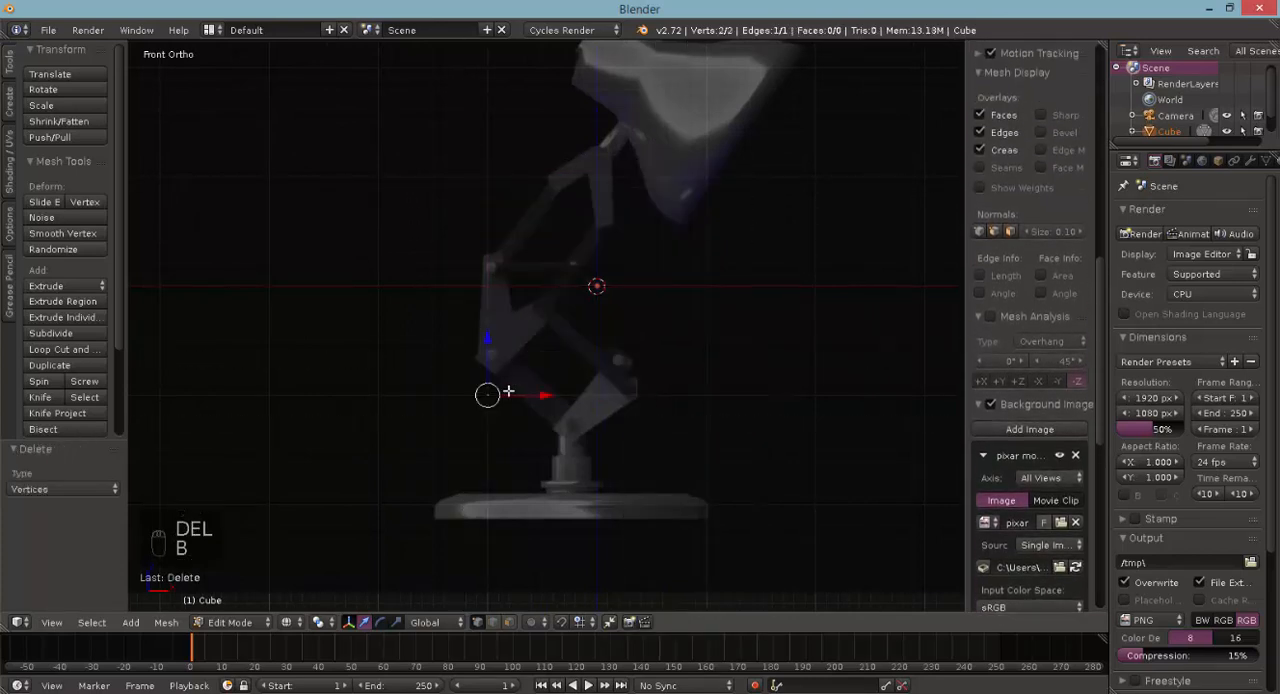
scroll(512, 425, "up", 5)
scroll(527, 418, "up", 3)
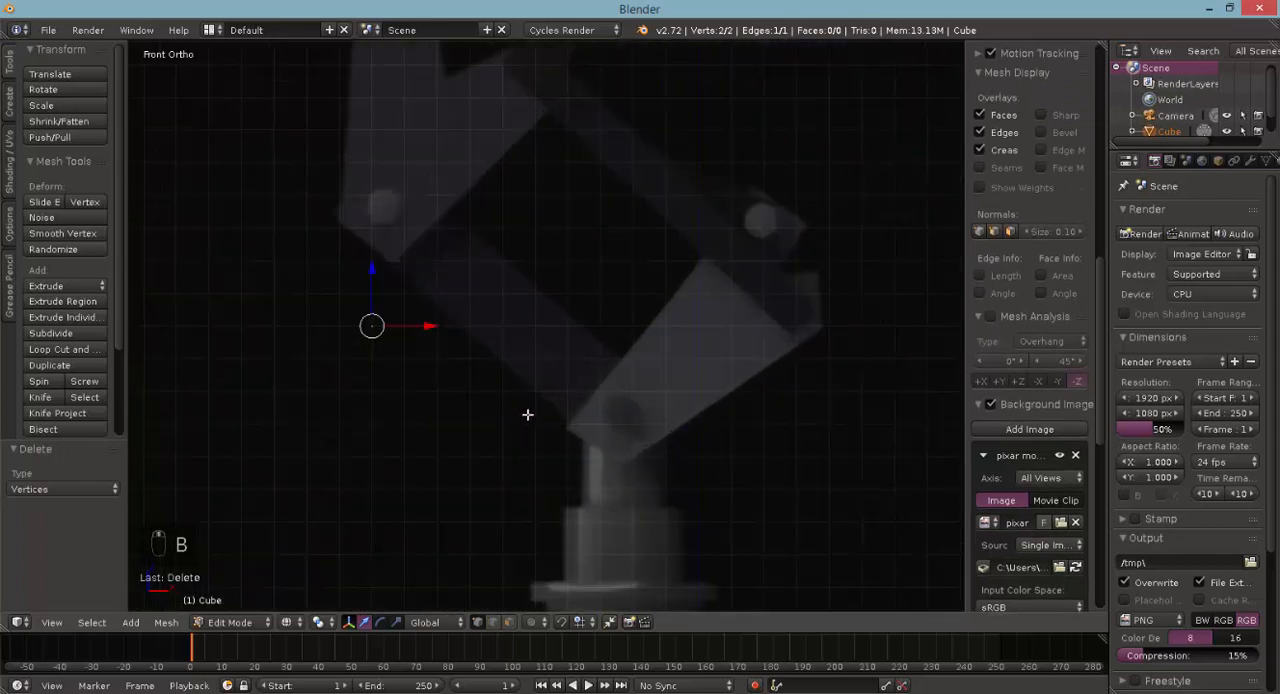
left_click_drag(375, 329, 560, 352)
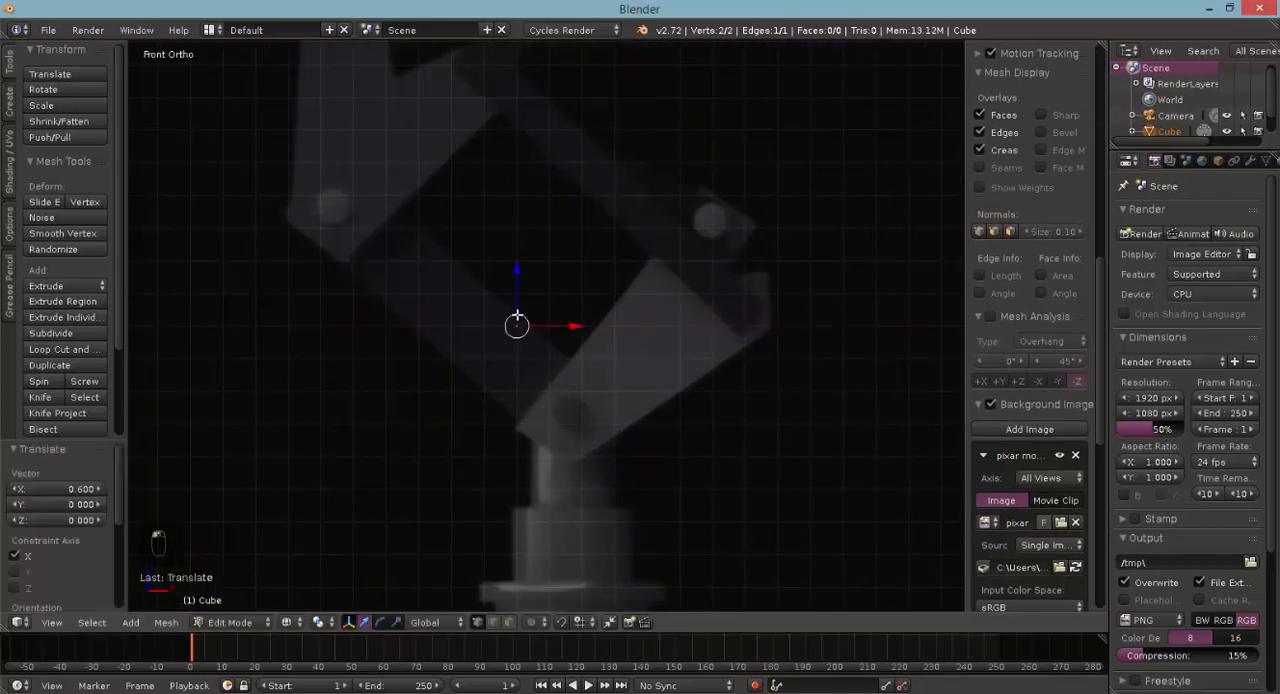
left_click_drag(520, 295, 532, 407)
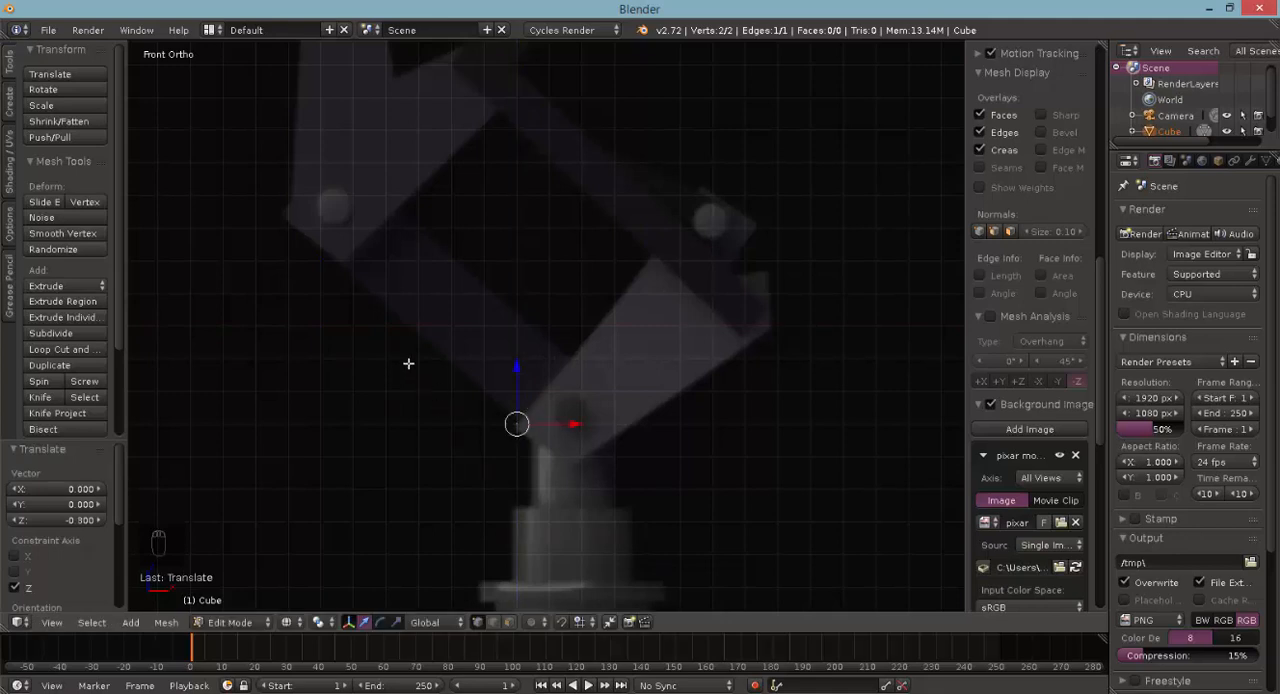
- Reselect both end vertices of the edge and extrude it 0.6 in X and 0.7 in Z along the bracket's upper-left side
middle_click_drag(403, 337, 448, 349)
right_click(666, 470)
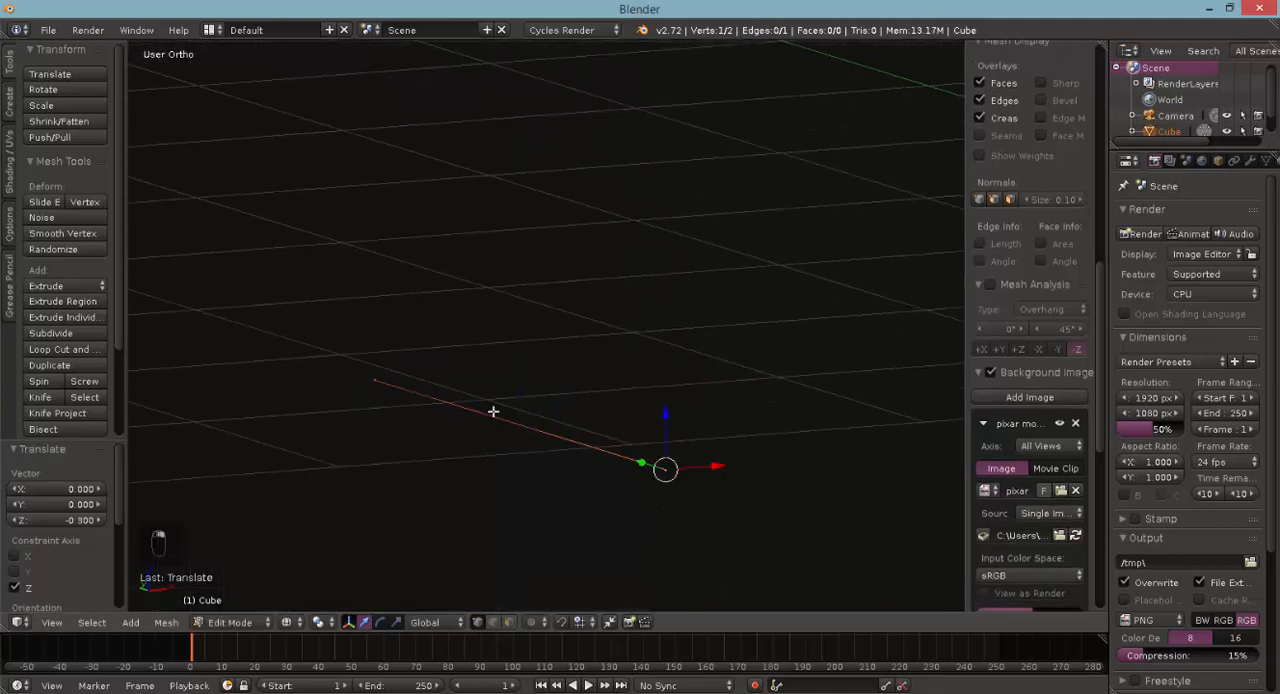
right_click(374, 379)
right_click(645, 467)
right_click(386, 380, "shift")
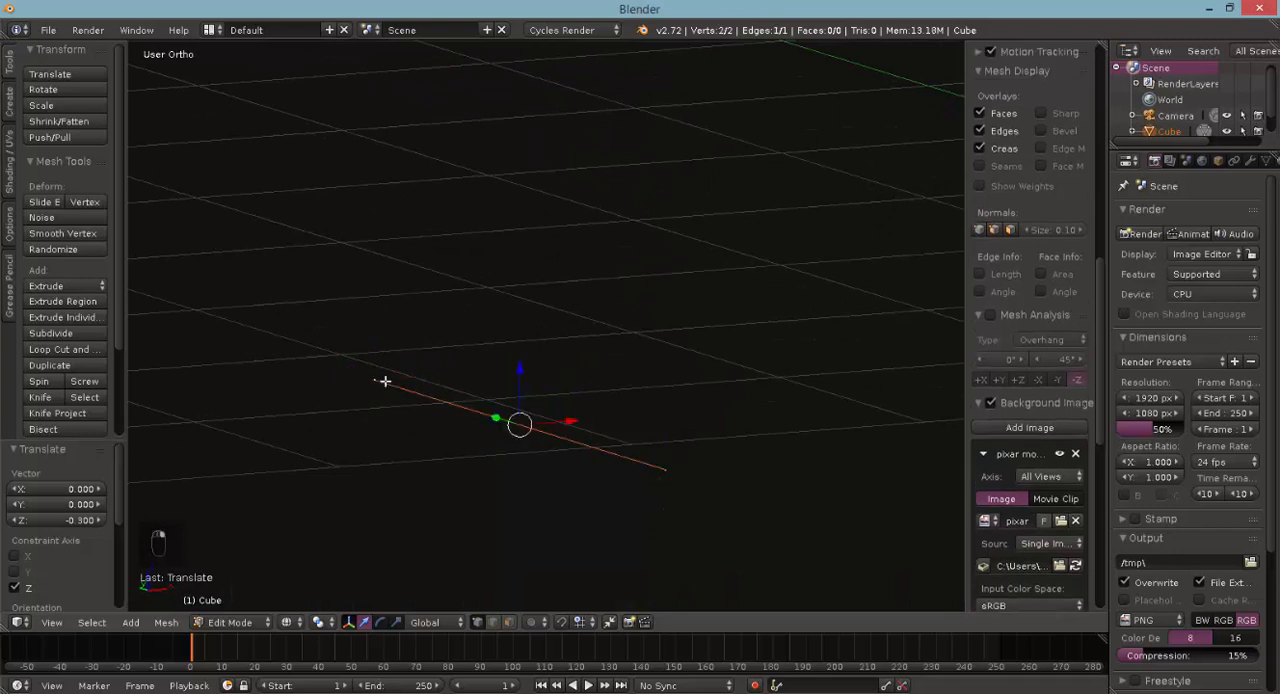
key("KP_1")
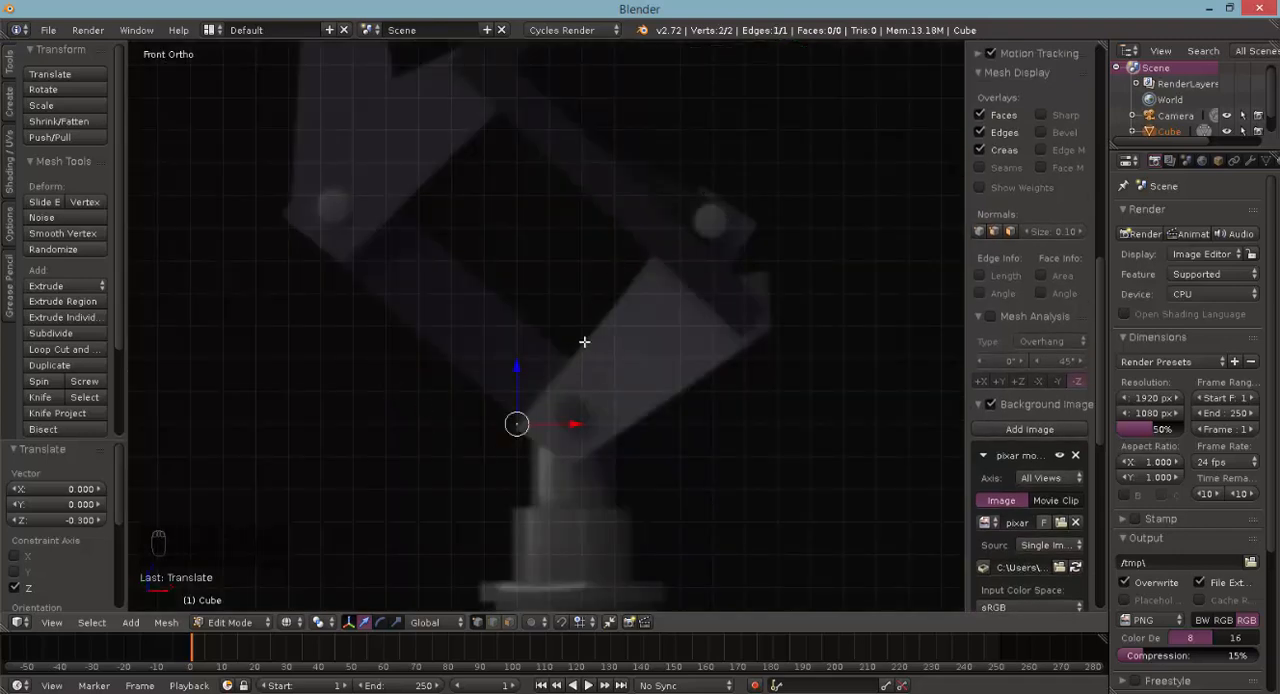
key("e")
left_click(771, 106)
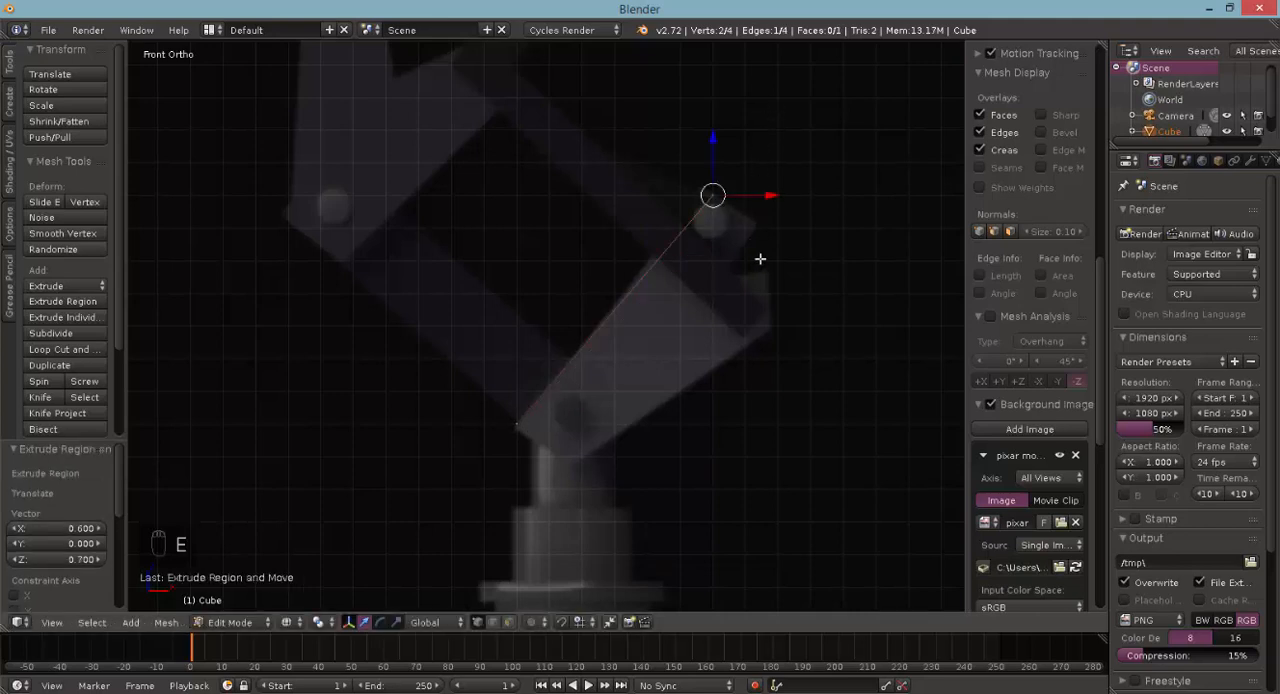
- Shift the extruded edge at the bracket's upper end about -0.04 in X and 0.02 in Z
key("g")
key("x")
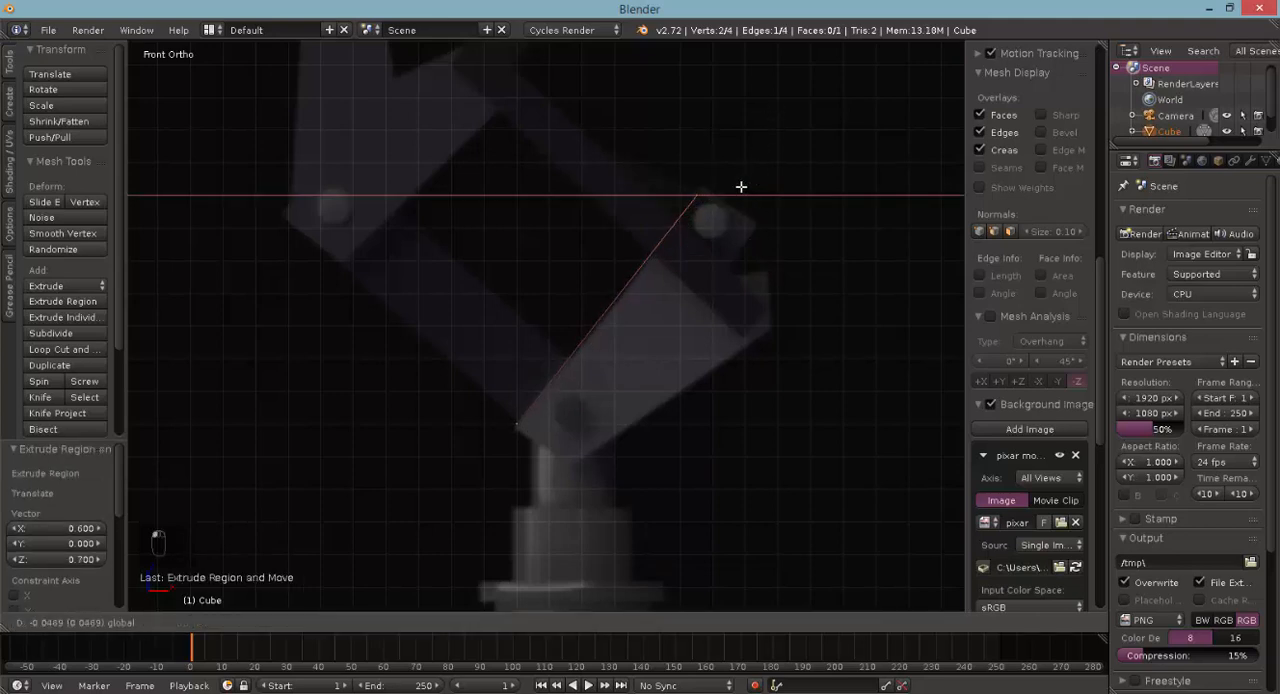
left_click(740, 186)
key("g")
key("z")
left_click(700, 157)
key("g")
key("x")
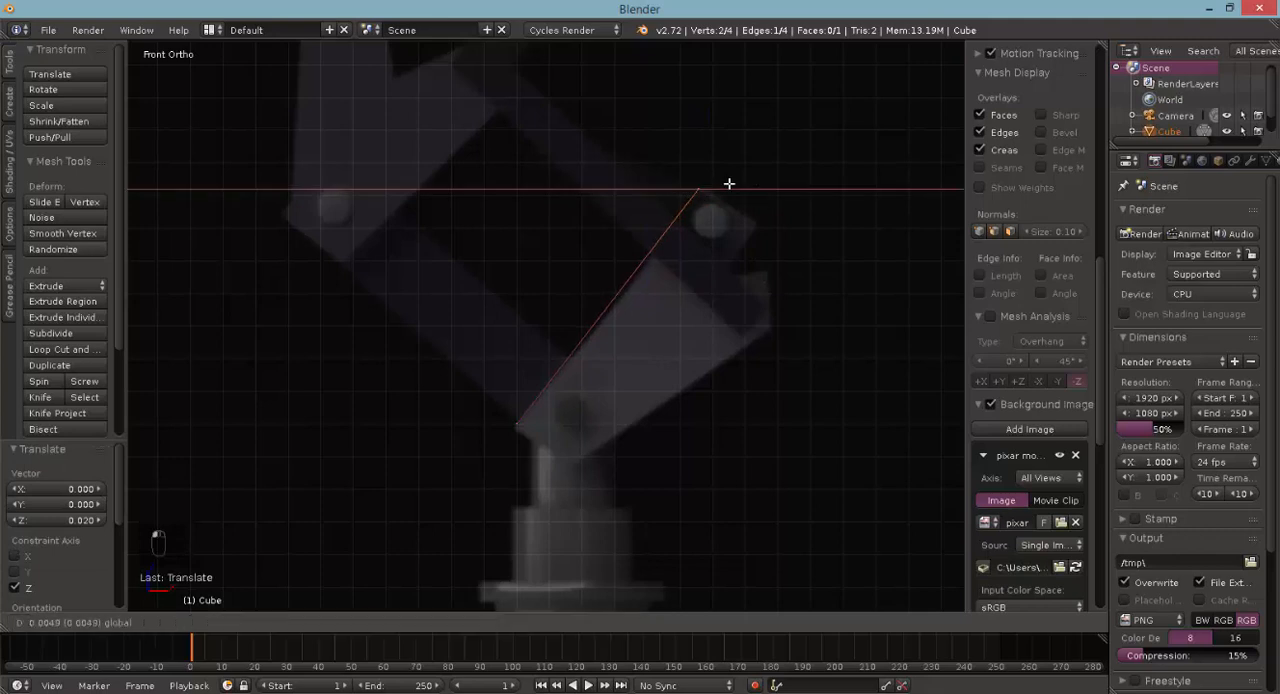
left_click(729, 184)
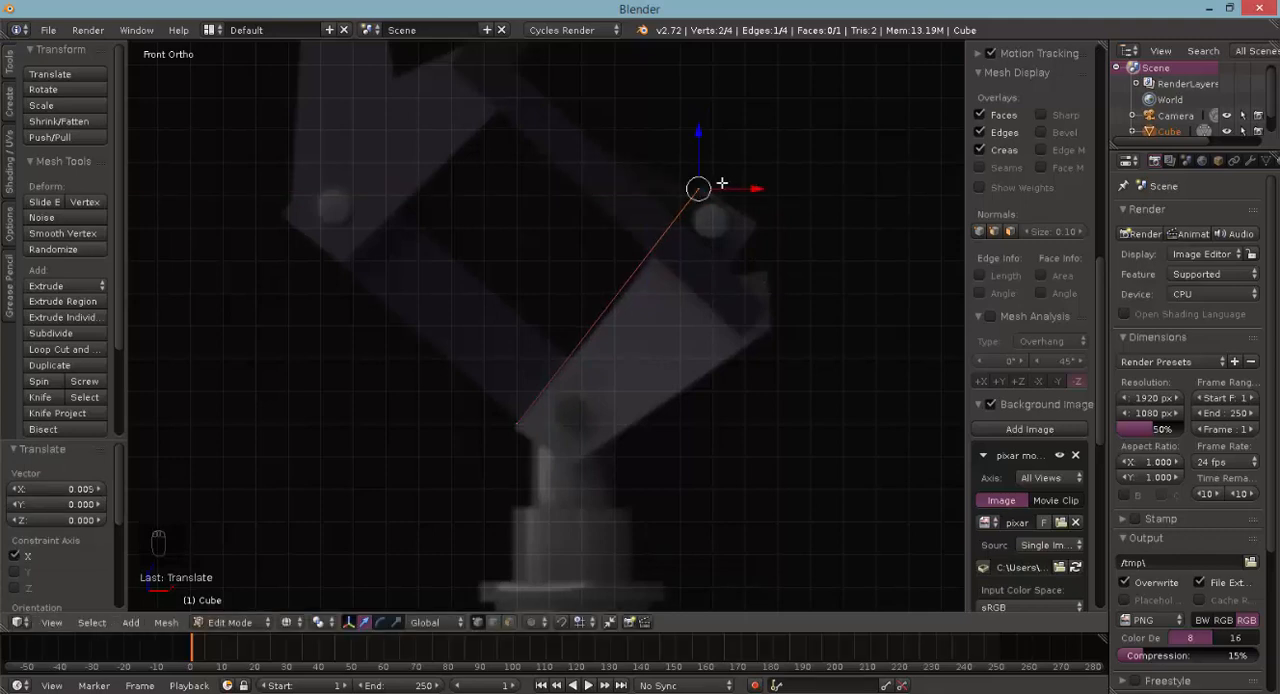
- Move the same edge freely by 0.029 in X and -0.024 in Z onto the bracket's top corner above the pivot
key("g")
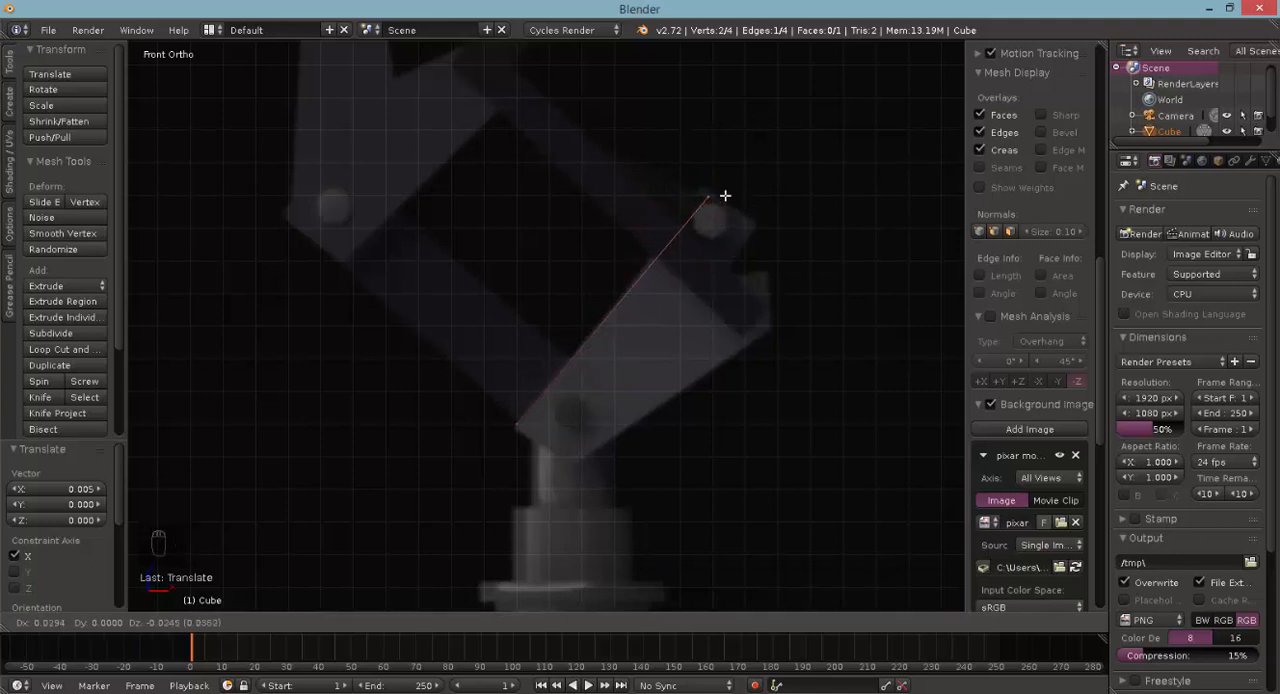
left_click(725, 196)
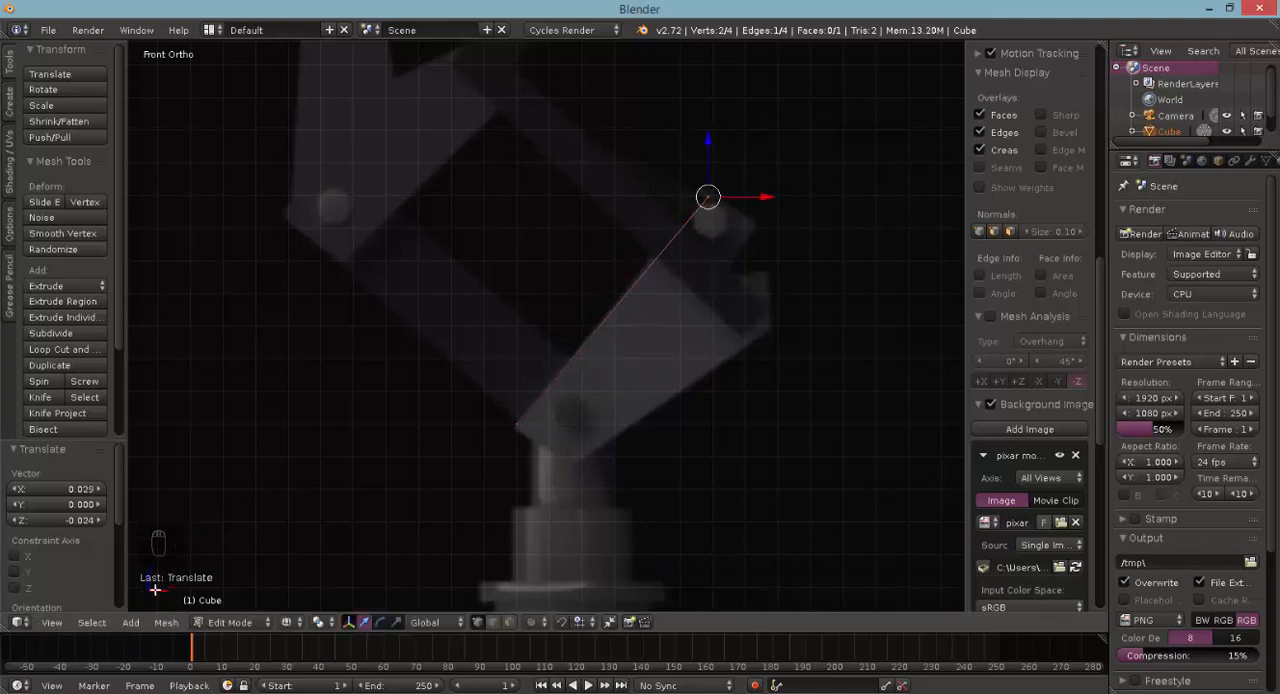
key("g")
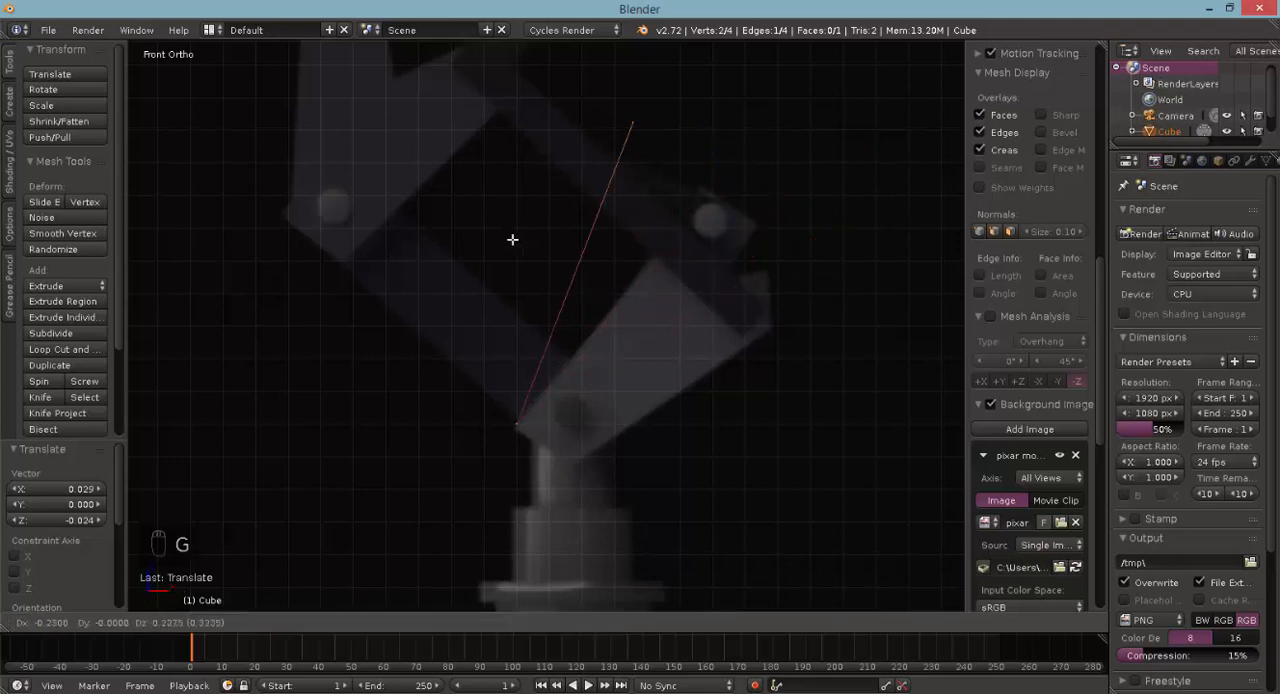
left_click(626, 306)
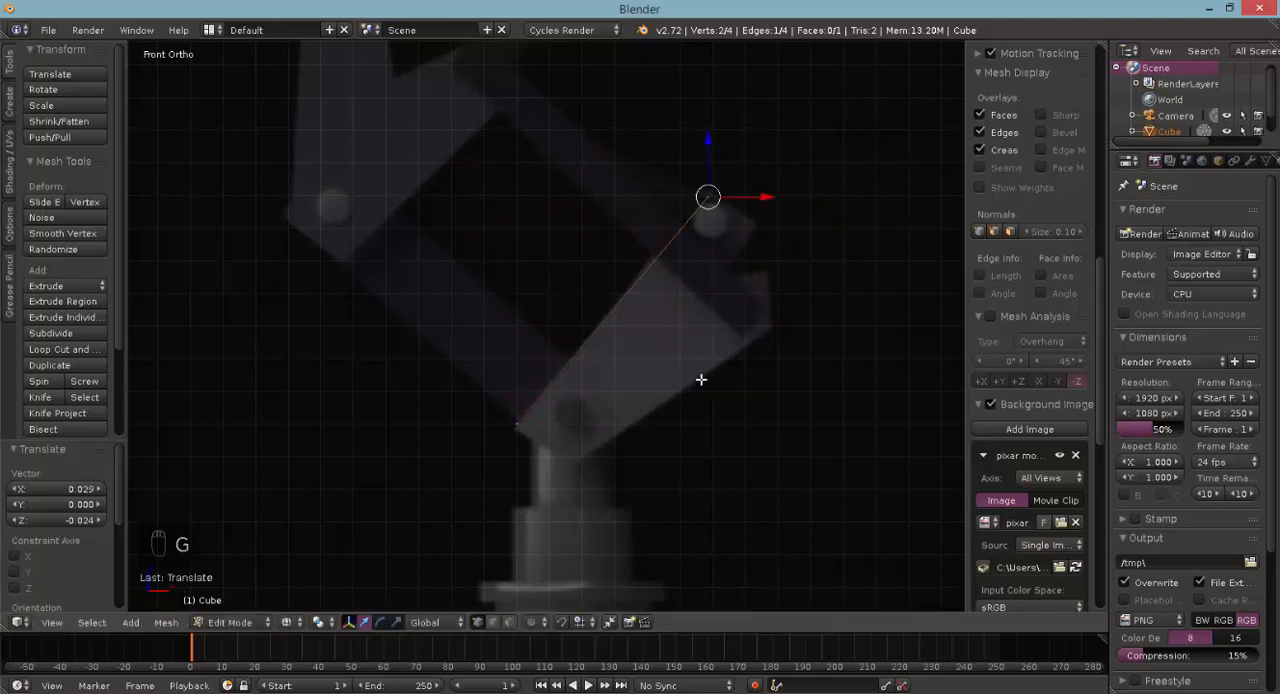
- Extrude the edge to the bracket's upper-right corner, and again -0.088 in X and -0.157 in Z into the notch
key("e")
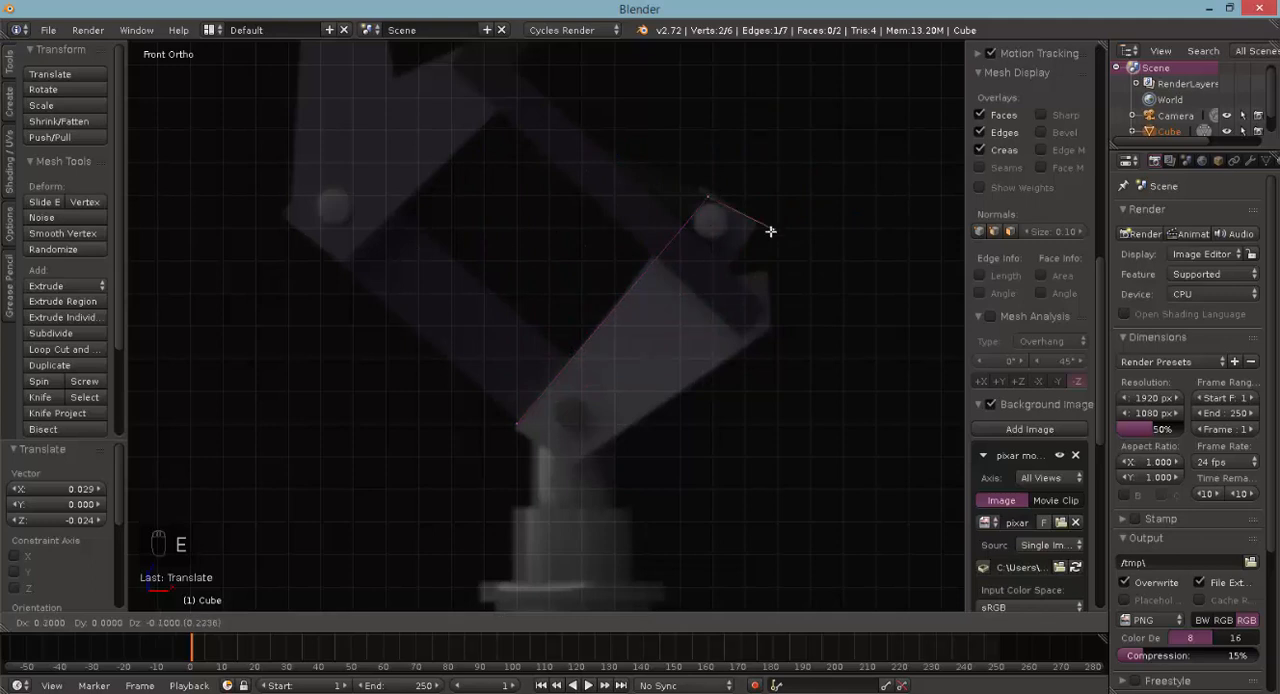
left_click(770, 230)
key("g")
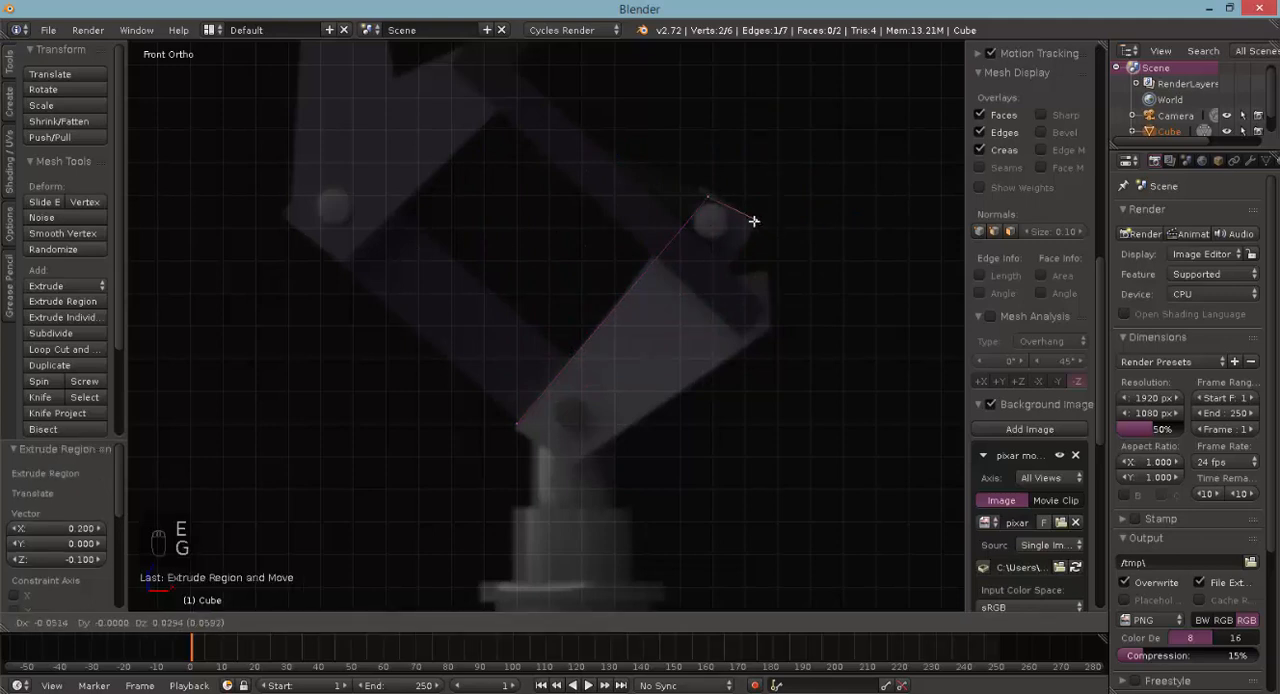
left_click(754, 218)
key("e")
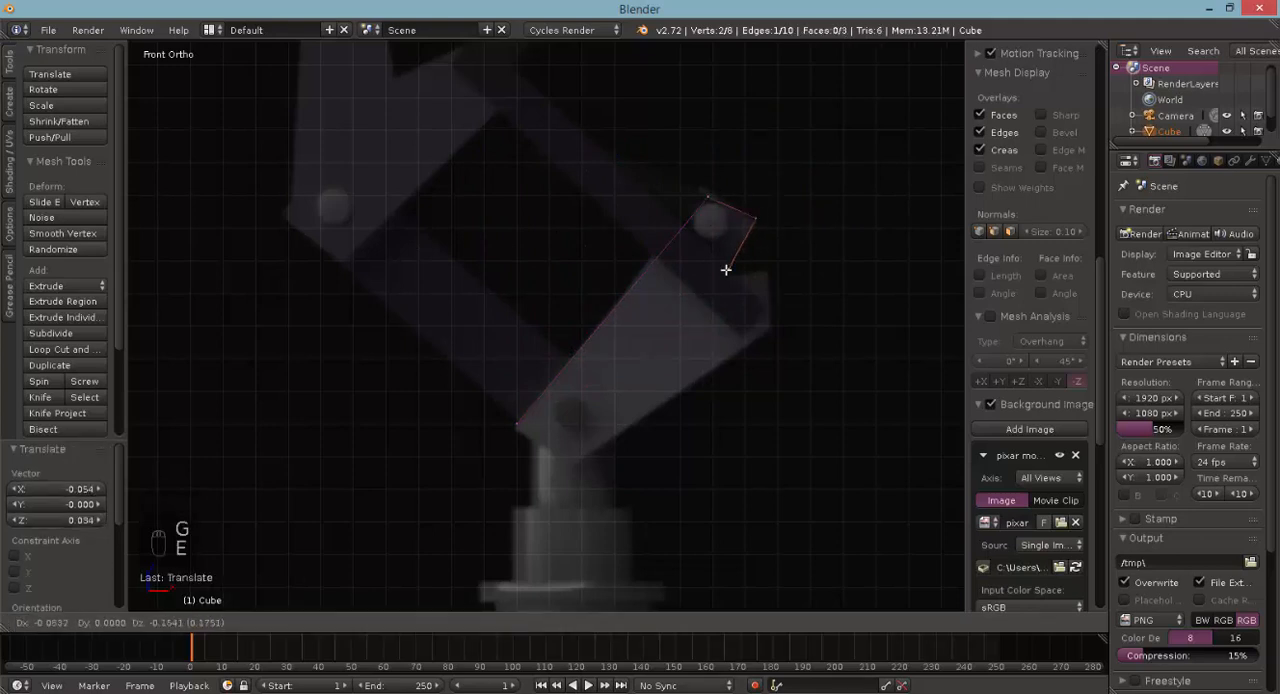
left_click(726, 270)
- Continue extruding the outline out of the notch and down the right end, finishing with -0.634 in X and -0.426 in Z to the bottom corner
key("e")
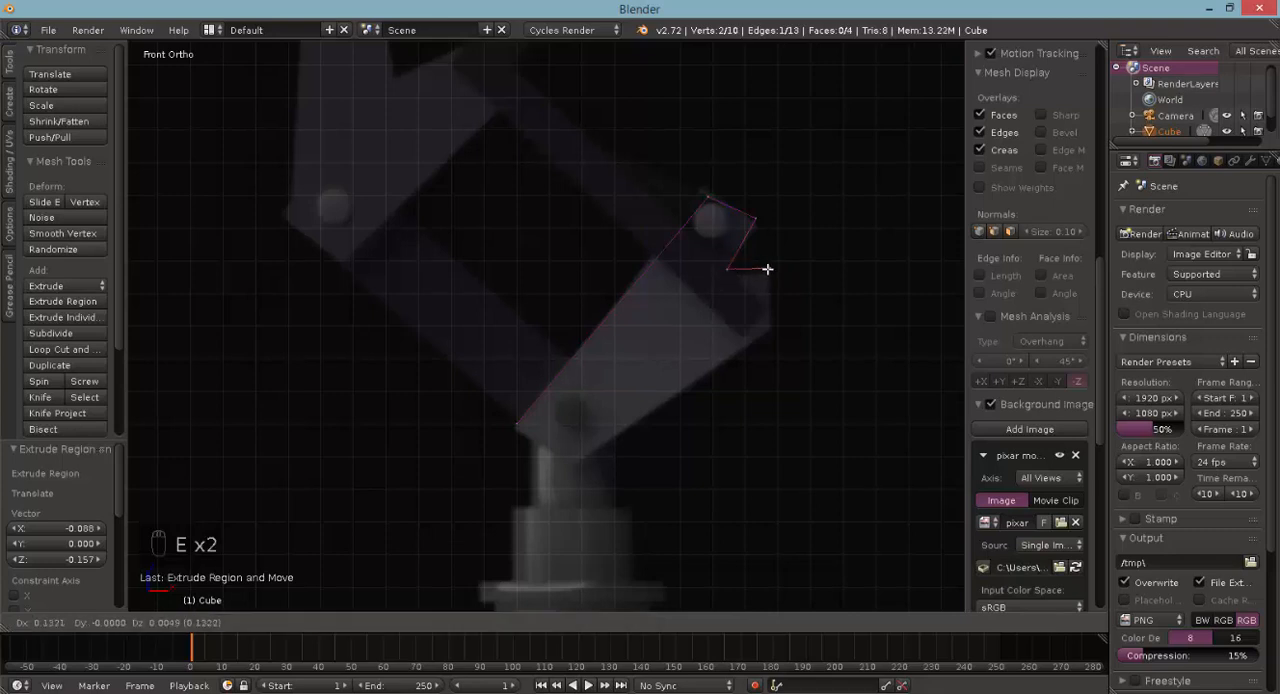
left_click(769, 267)
key("e")
left_click(774, 331)
key("e")
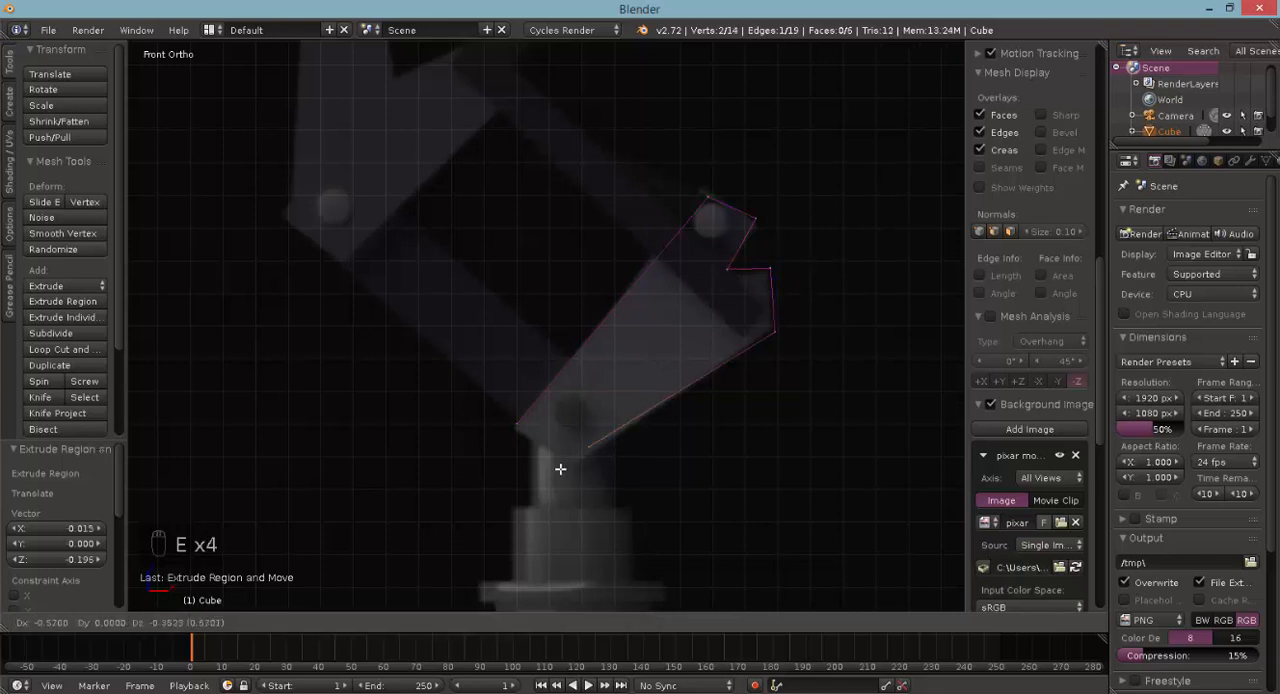
left_click(567, 471)
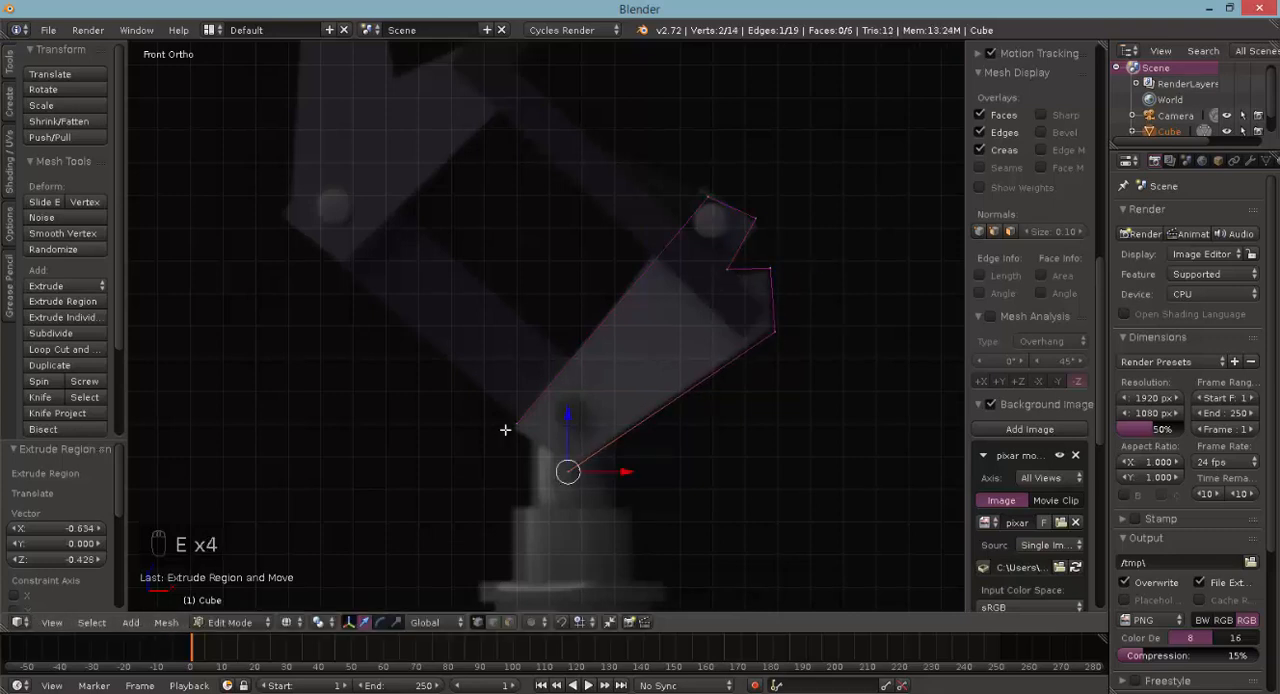
- In solid display, select the four vertices around the open lower end of the bracket and fill them with a face
key("a")
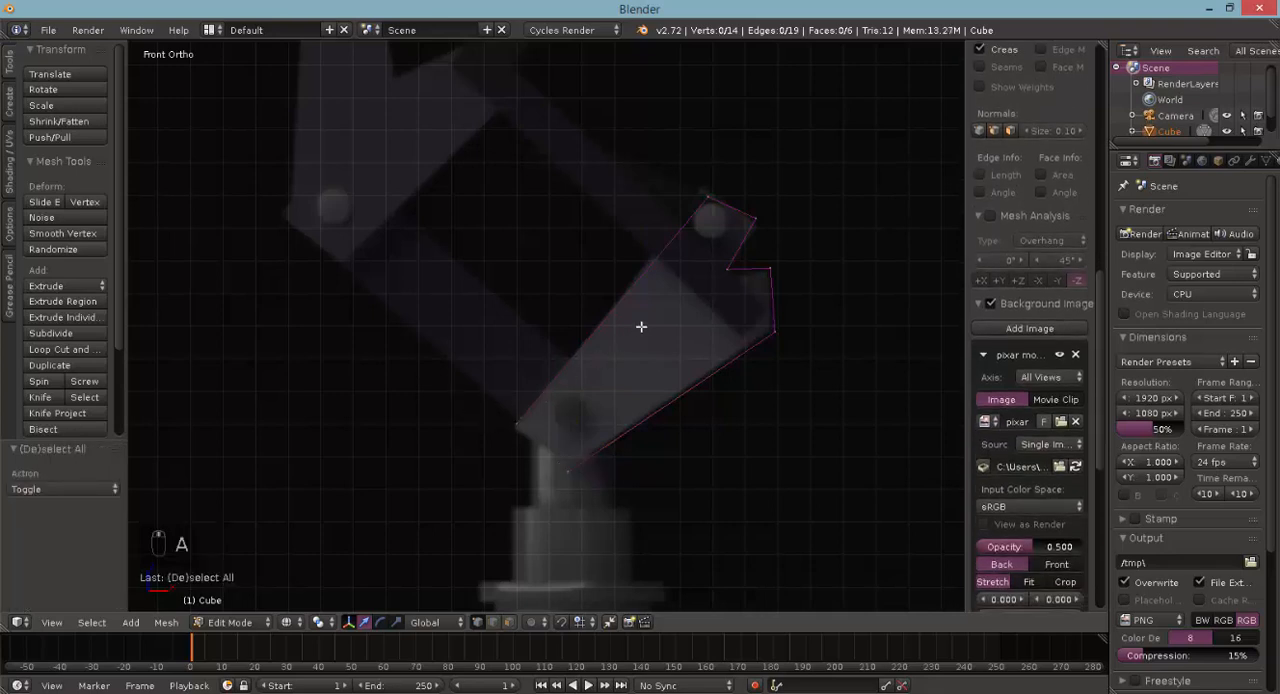
mouse_move(640, 329)
middle_mouse_down()
mouse_move(541, 363)
mouse_move(590, 341)
mouse_move(690, 368)
middle_mouse_up()
key("z")
right_click(606, 426)
right_click(463, 347, "shift")
right_click(487, 384, "shift")
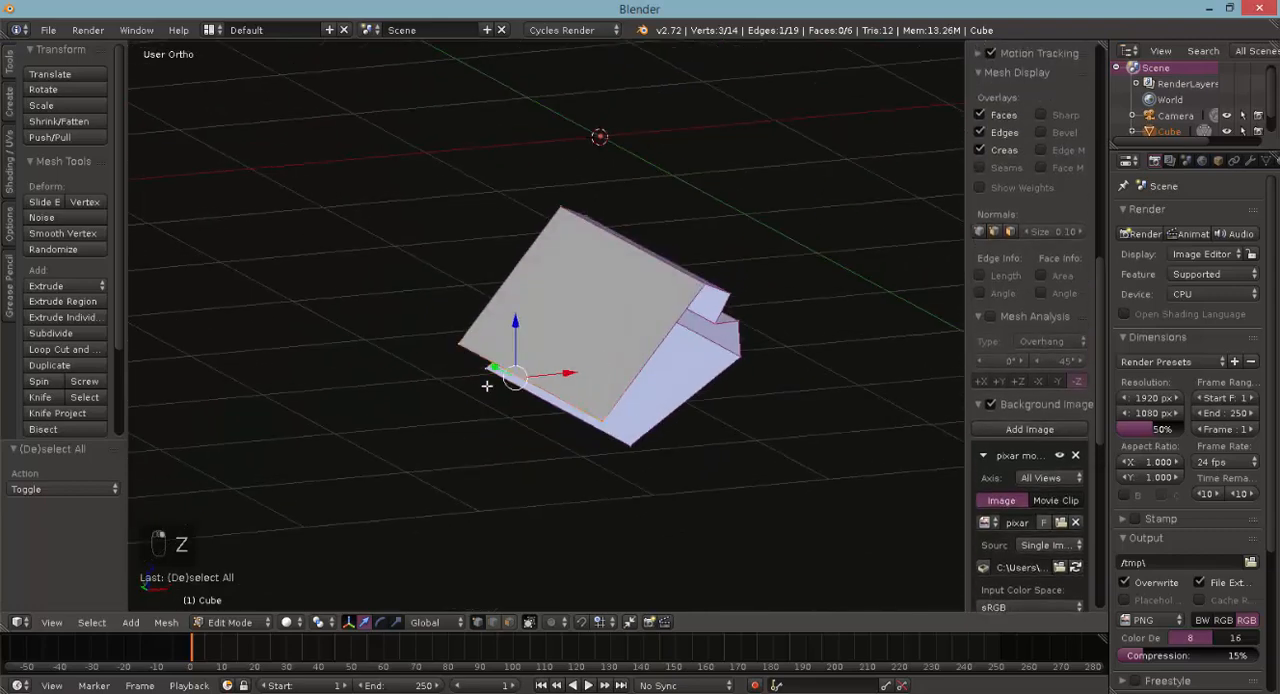
right_click(630, 448, "shift")
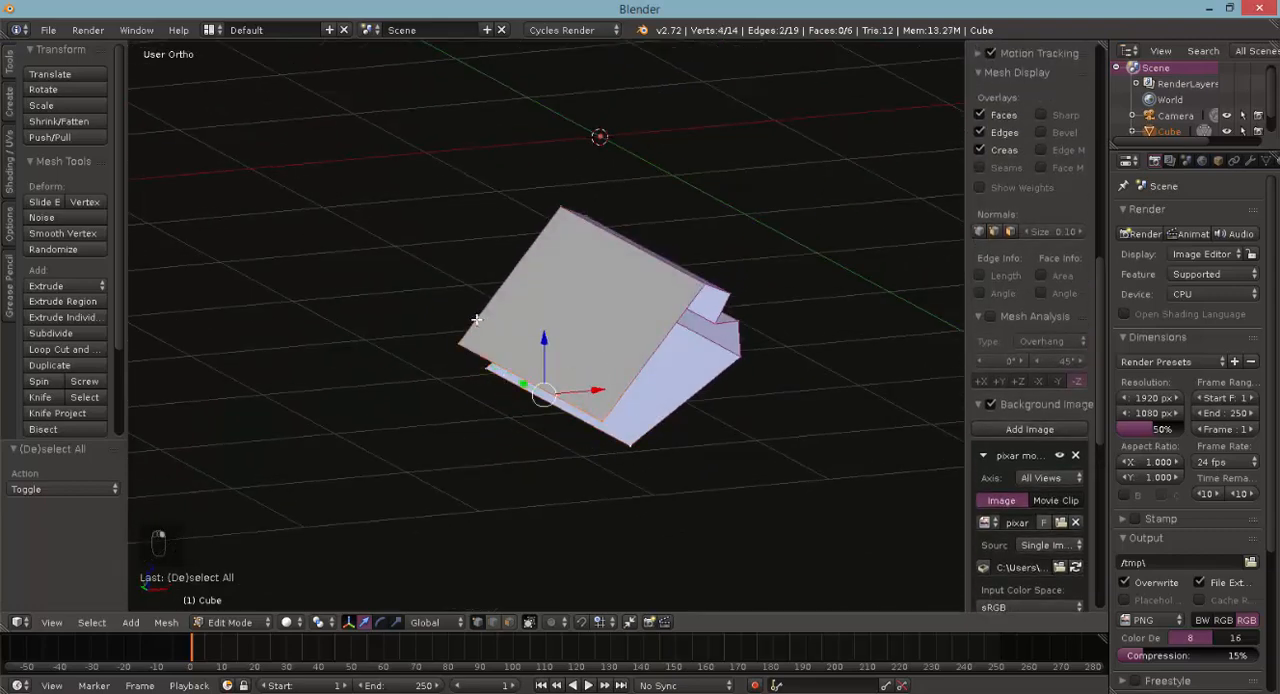
key("f")
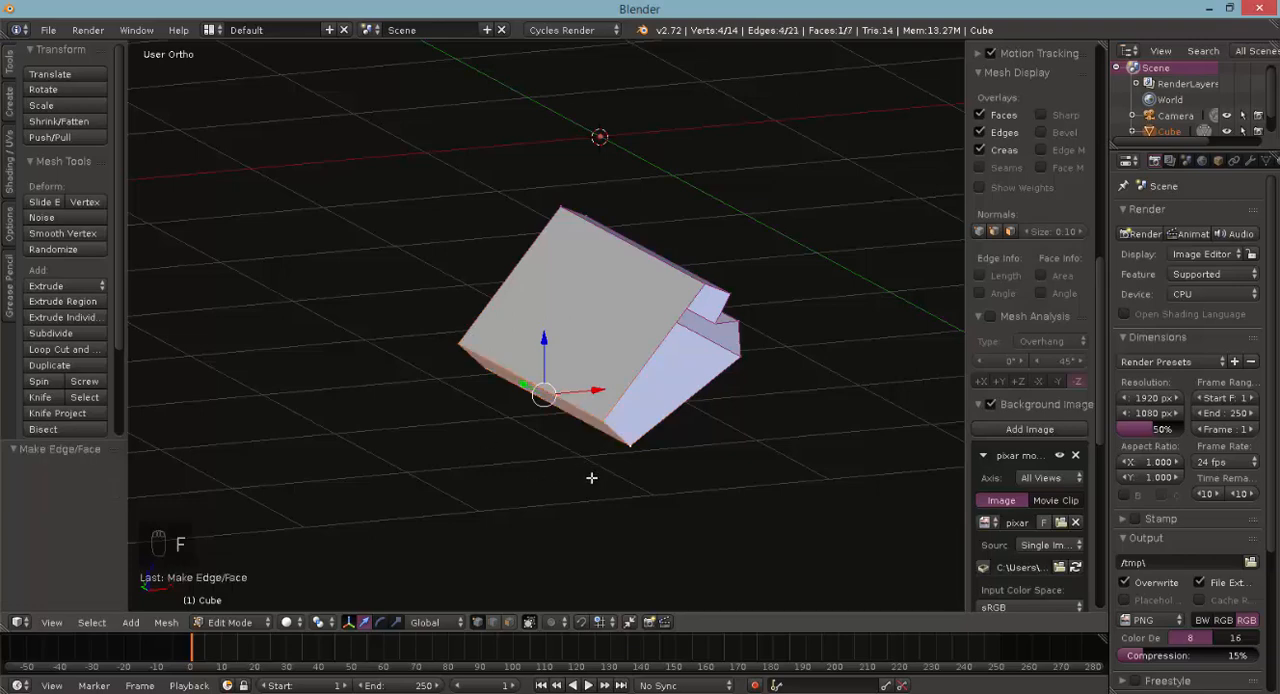
- Select the seven outline vertices on the bracket's front side and fill them with a face
middle_click_drag(637, 451, 598, 404)
right_click(724, 297)
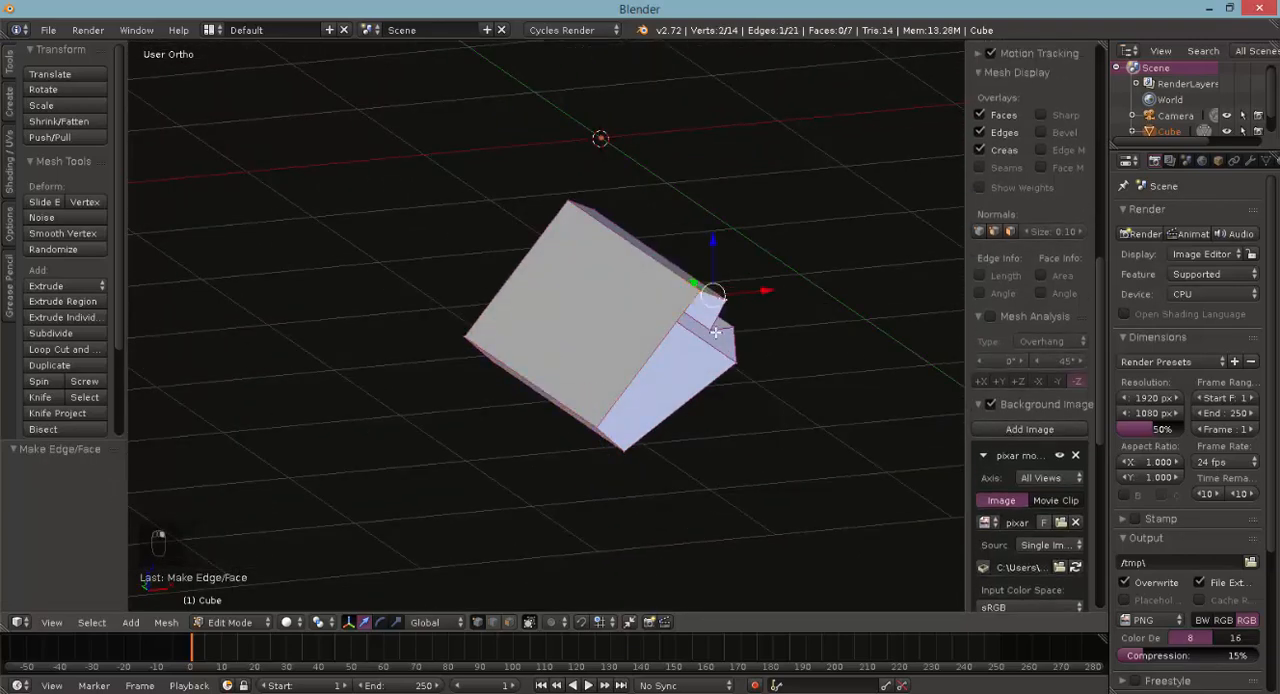
right_click(714, 331, "shift")
right_click(735, 329, "shift")
right_click(738, 361, "shift")
right_click(624, 450, "shift")
right_click(591, 427, "shift")
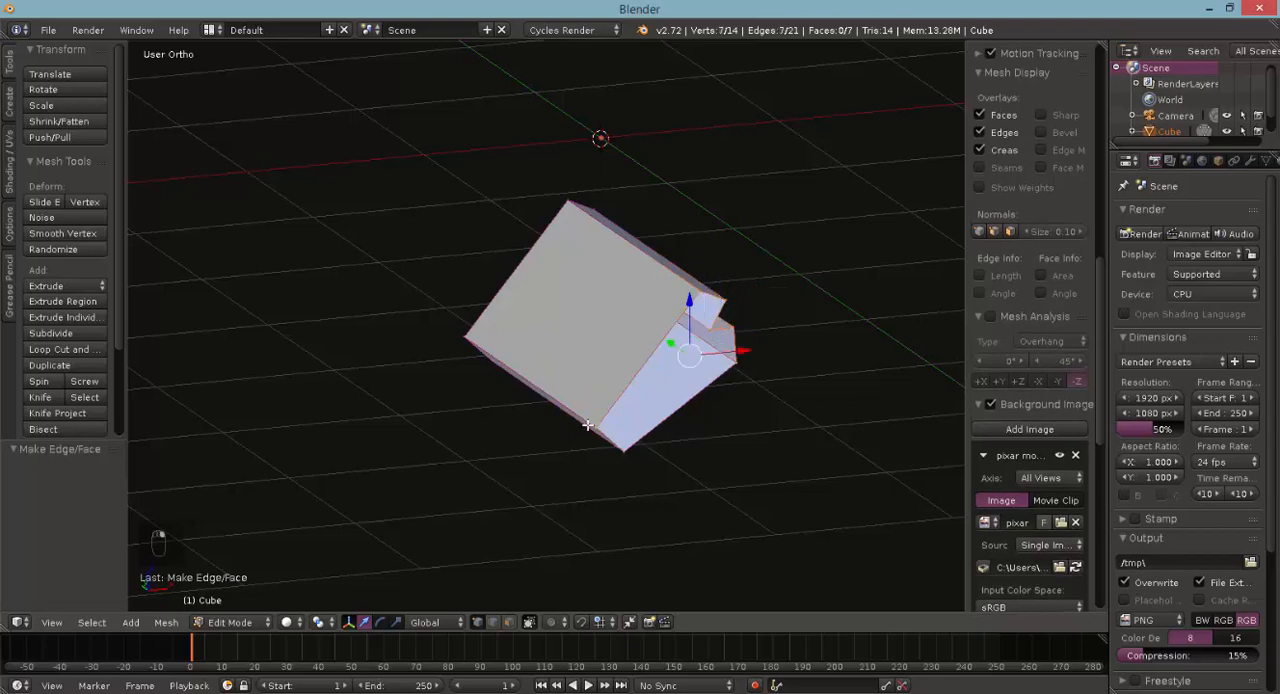
key("f")
- Select the seven outline vertices on the bracket's opposite side and fill them with a face
middle_click_drag(466, 357, 711, 359)
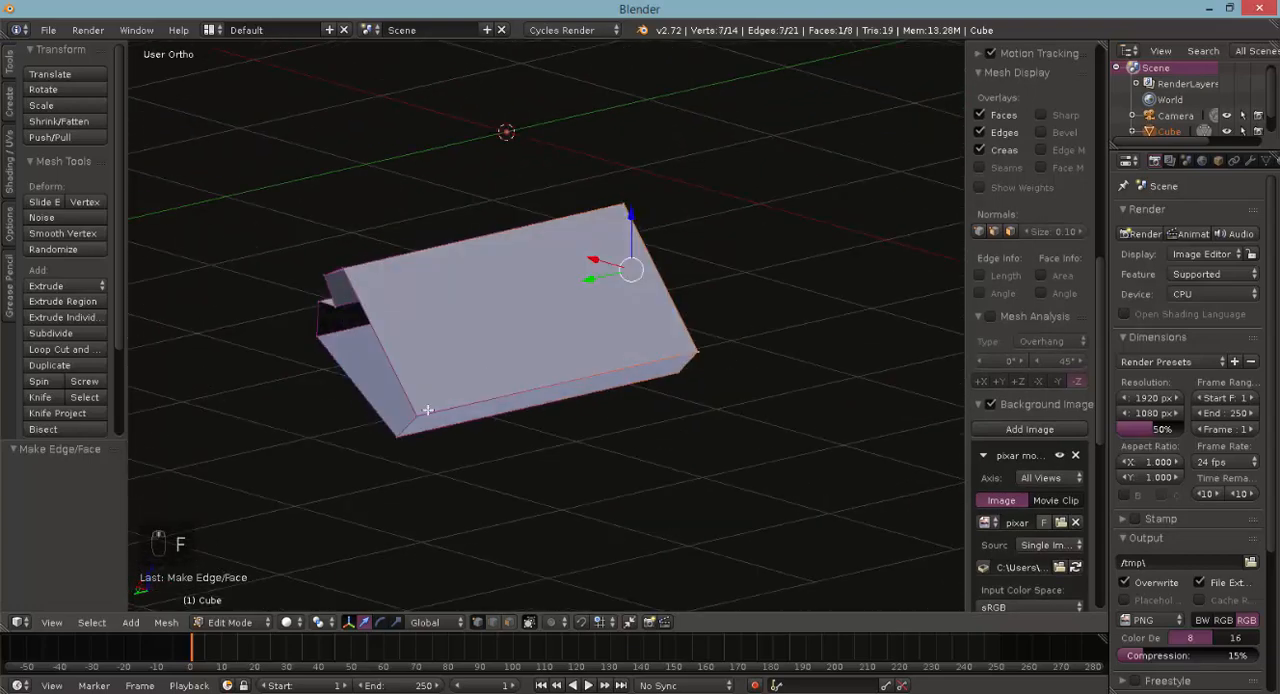
right_click(423, 413)
right_click(401, 437, "shift")
right_click(352, 267, "shift")
right_click(326, 279, "shift")
right_click(334, 306, "shift")
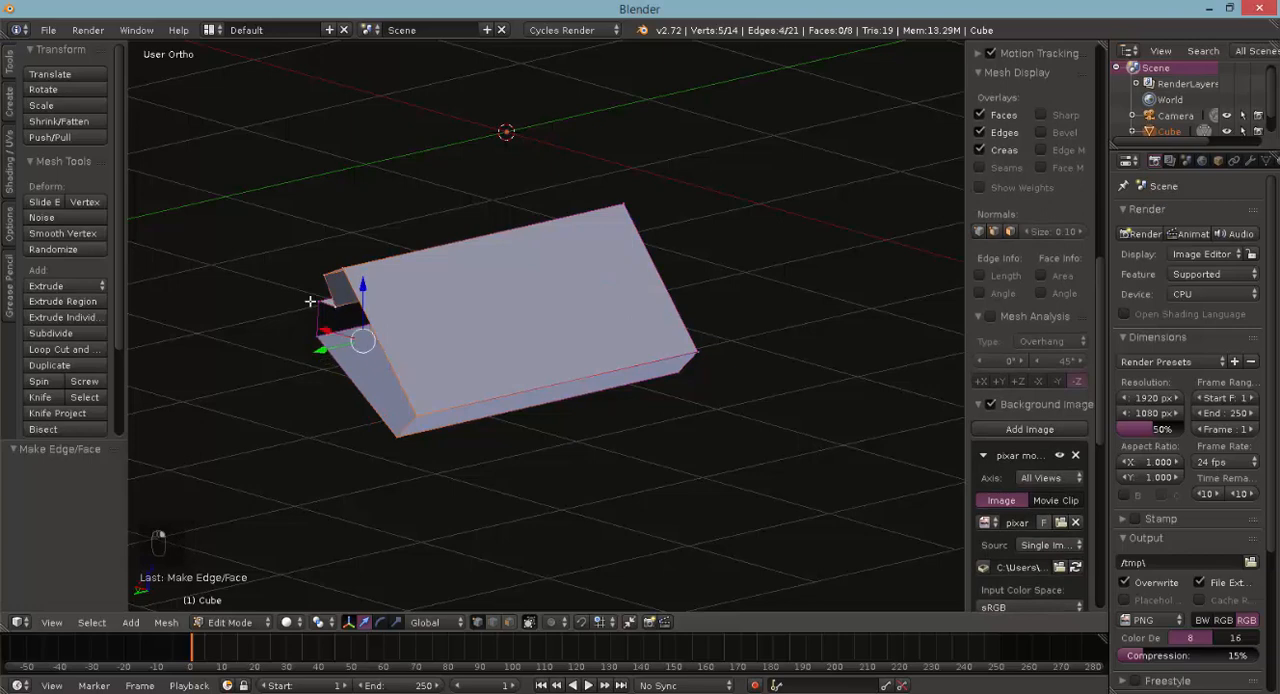
right_click(315, 300, "shift")
right_click(312, 337, "shift")
key("f")
- In wireframe top view, scale the whole bracket mesh by 0.259 along Y to make it thinner
key("KP_1")
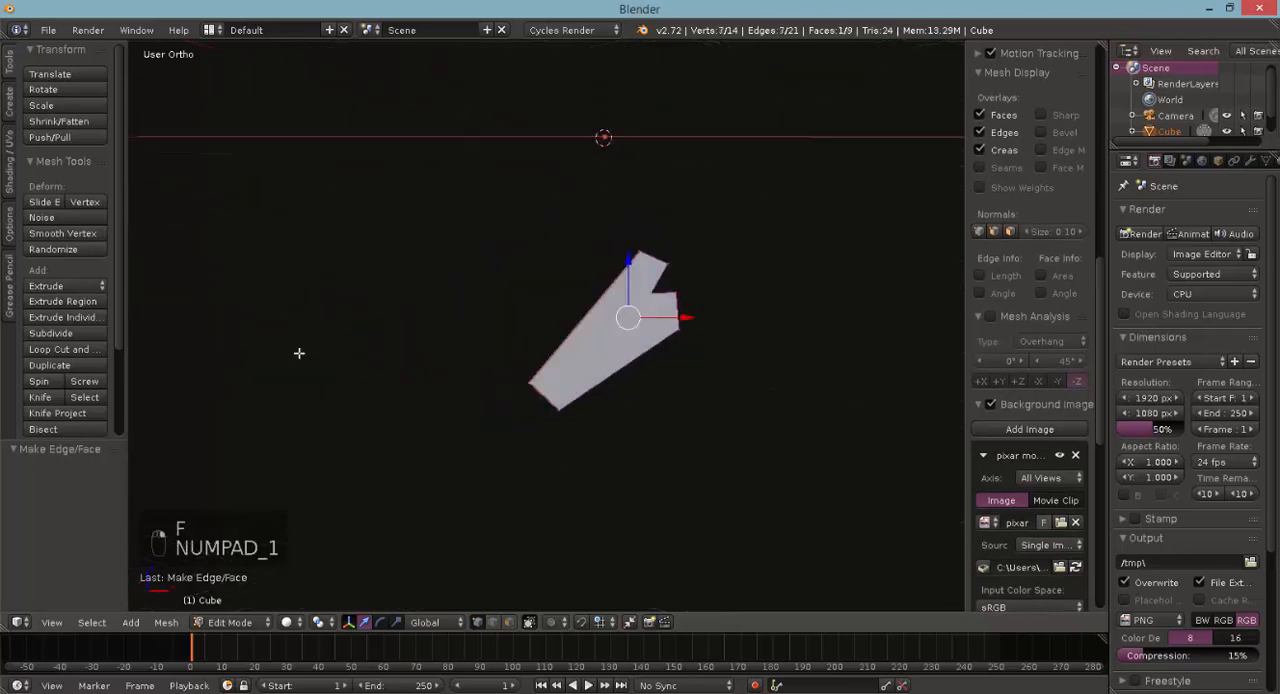
key("z")
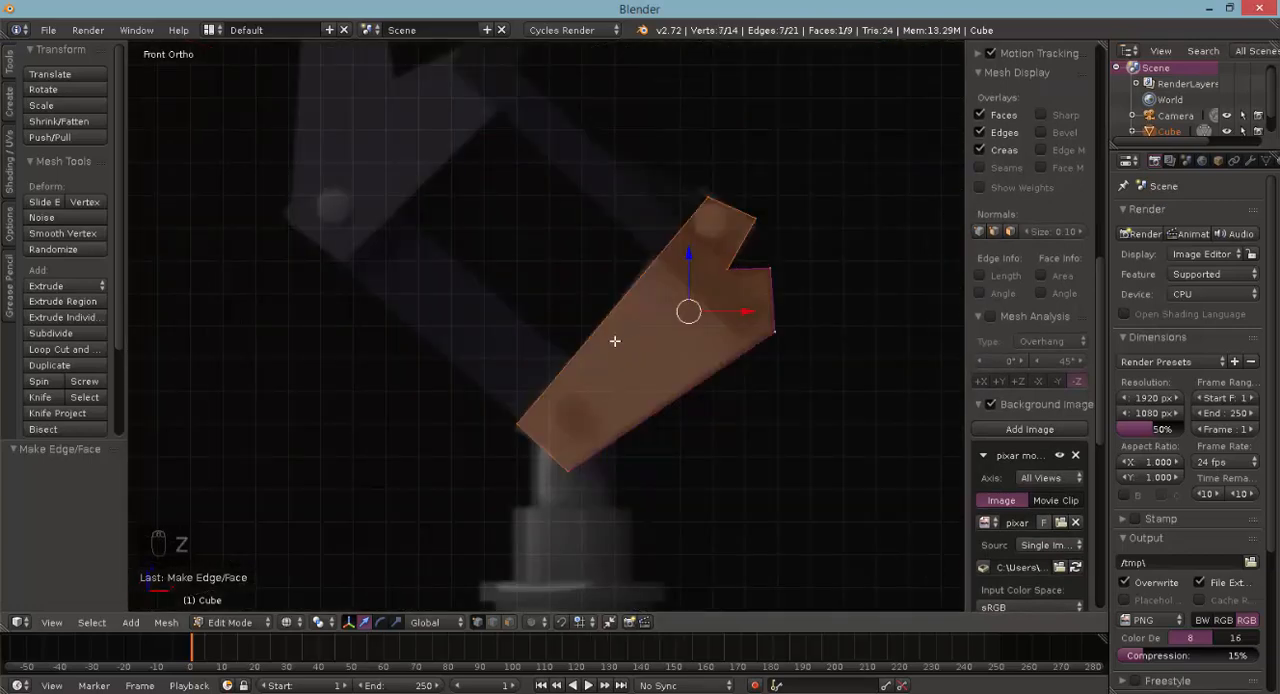
key("KP_7")
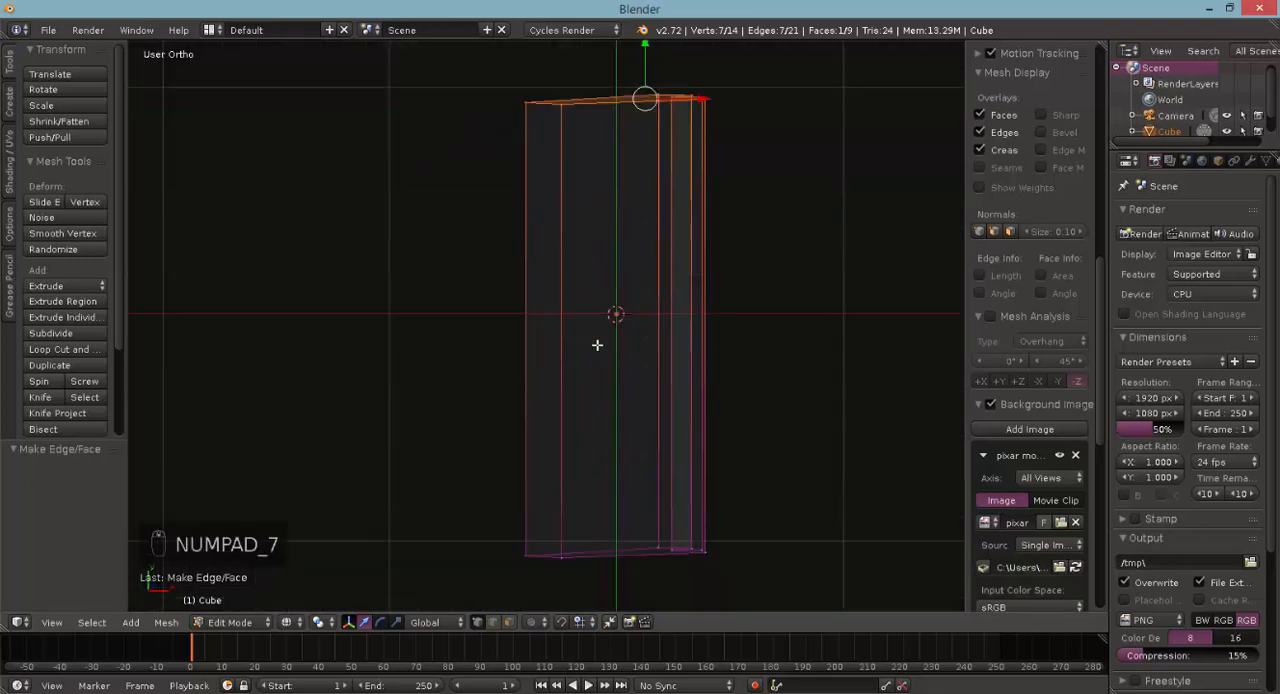
scroll(601, 274, "up", 4)
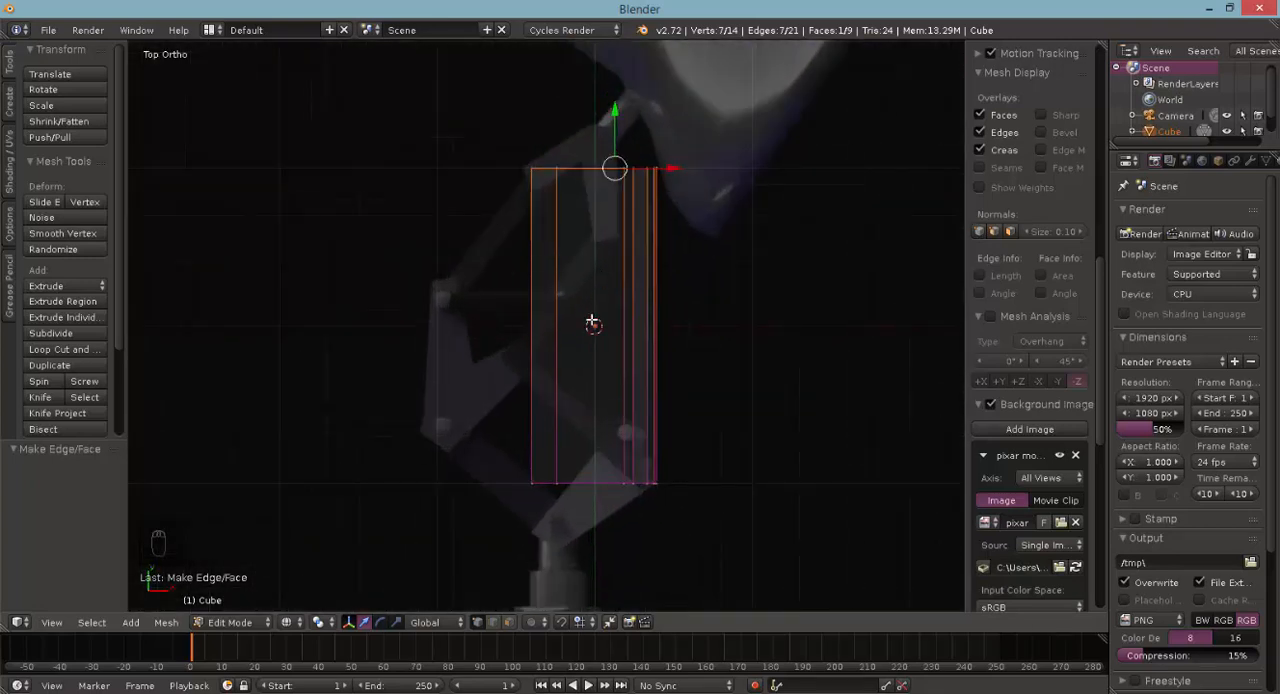
key("a")
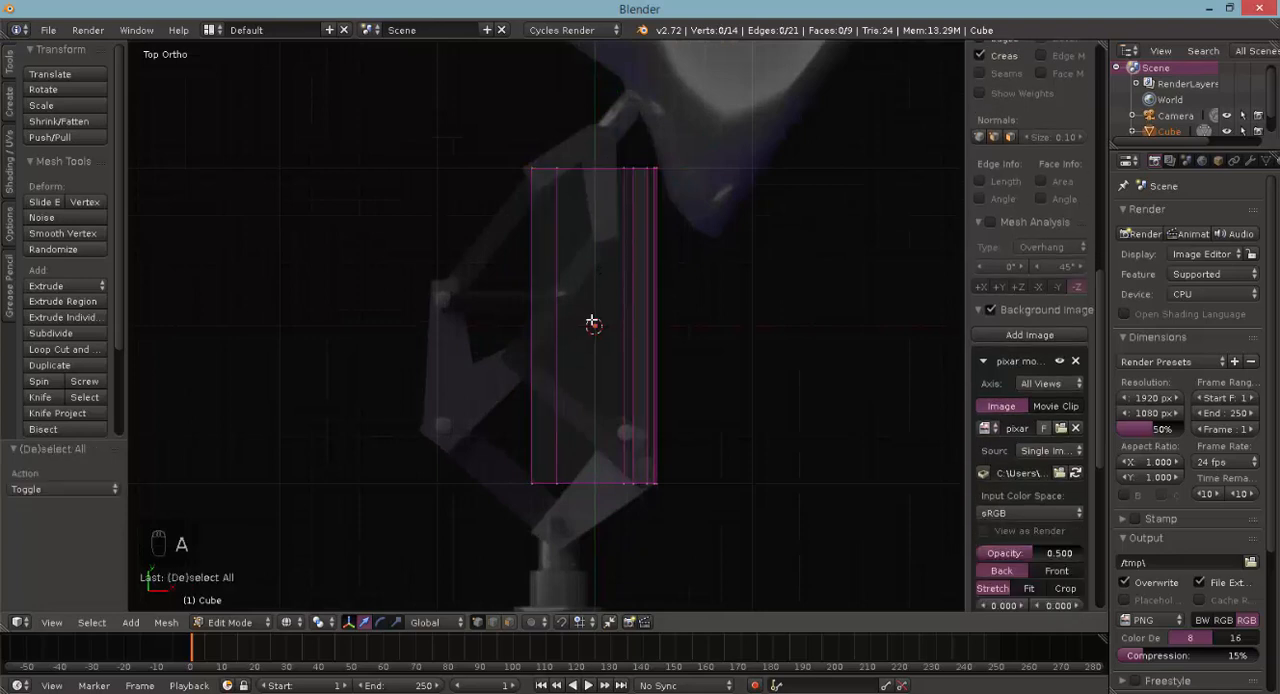
key("a")
key("a")
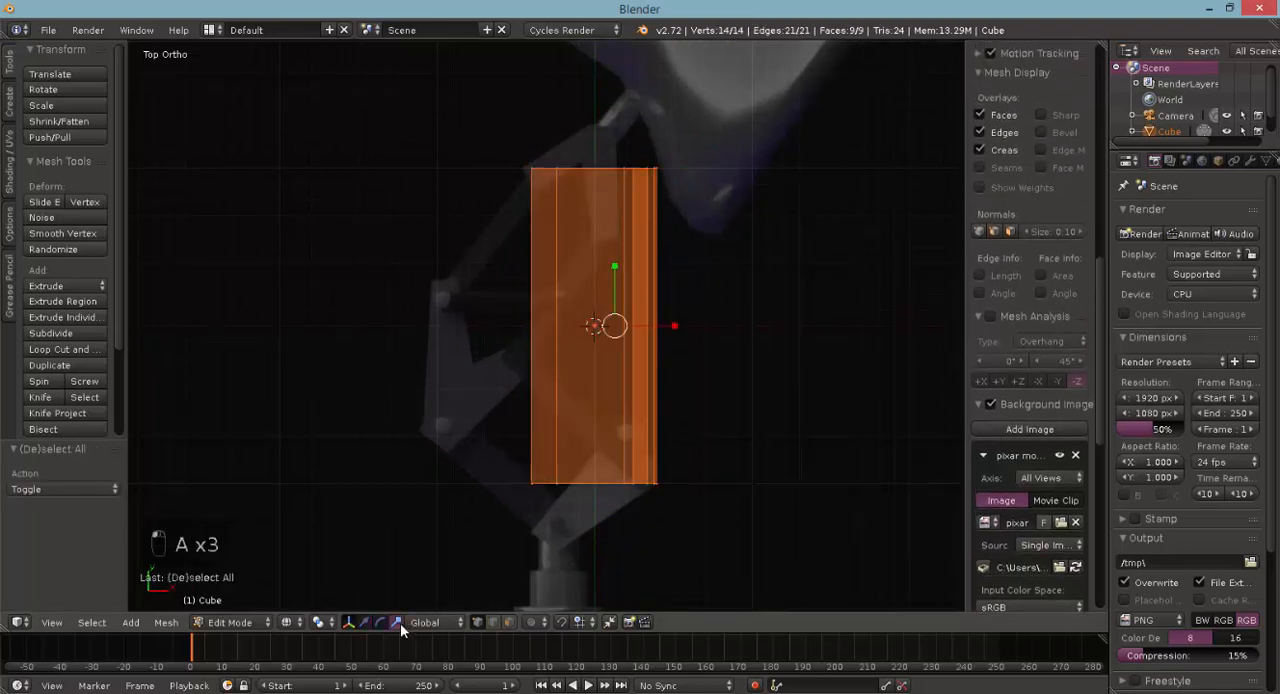
key("s")
key("y")
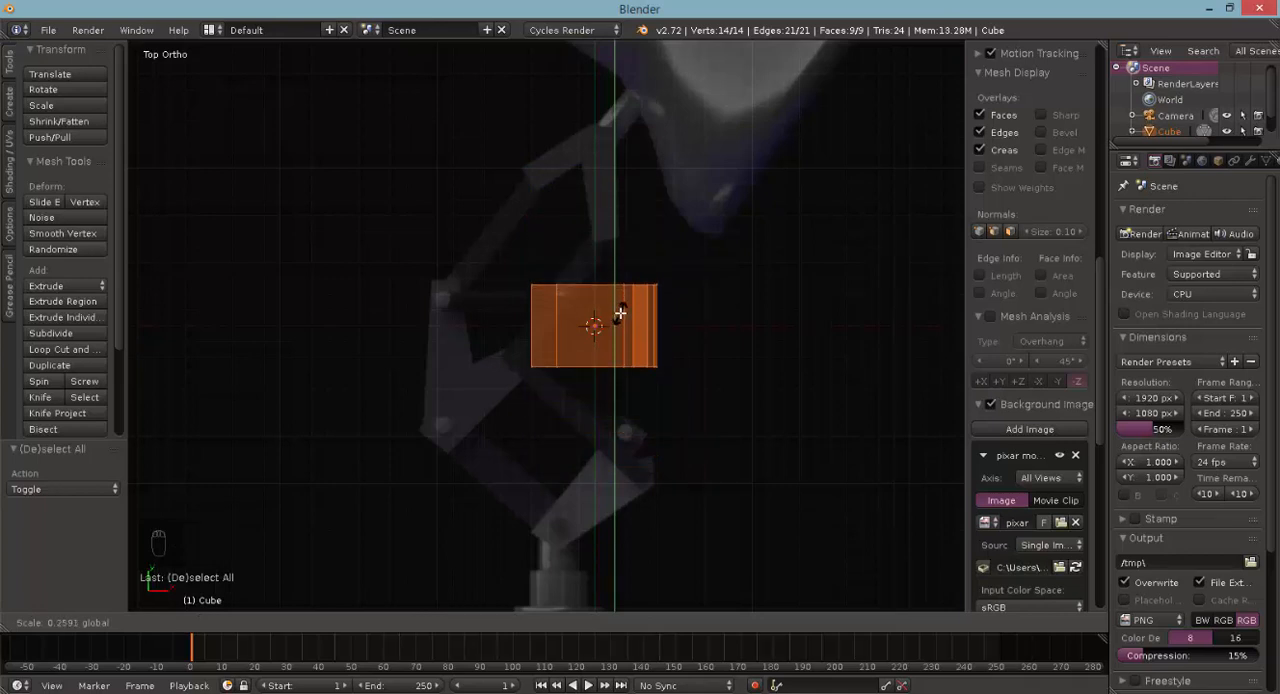
left_click(620, 313)
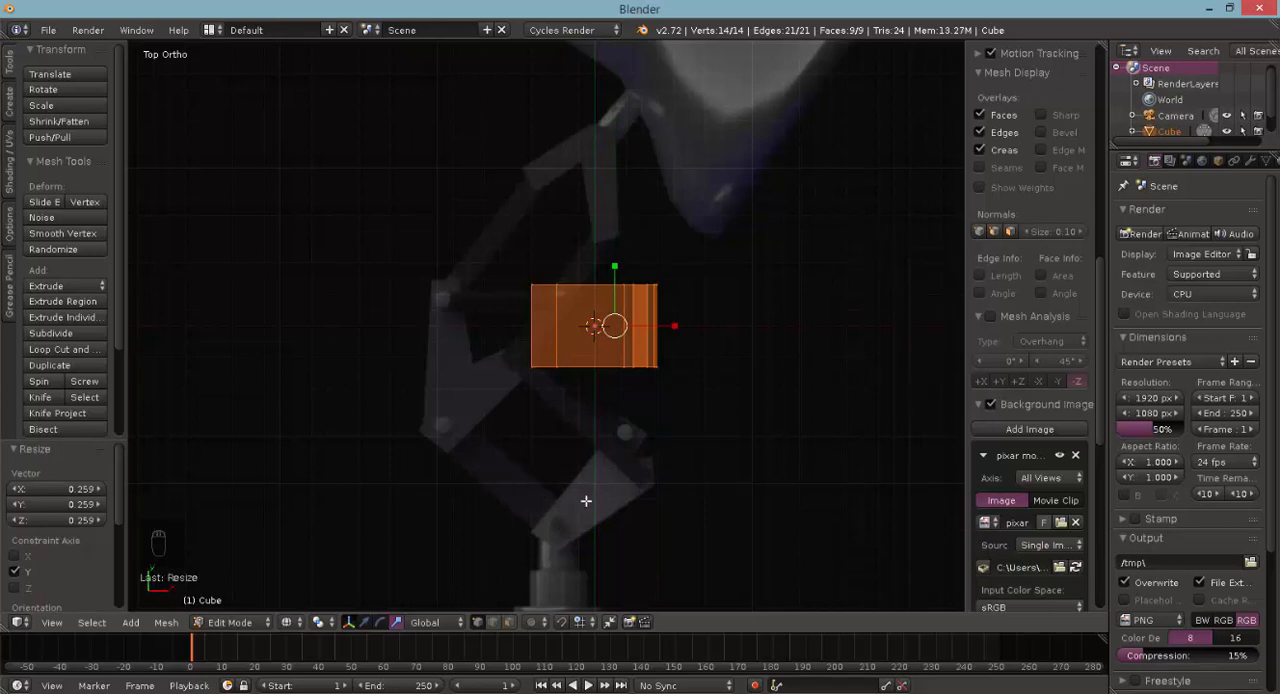
- Circle-select only the seven vertices along the bracket's back side in top view
scroll(554, 243, "up", 4)
key("a")
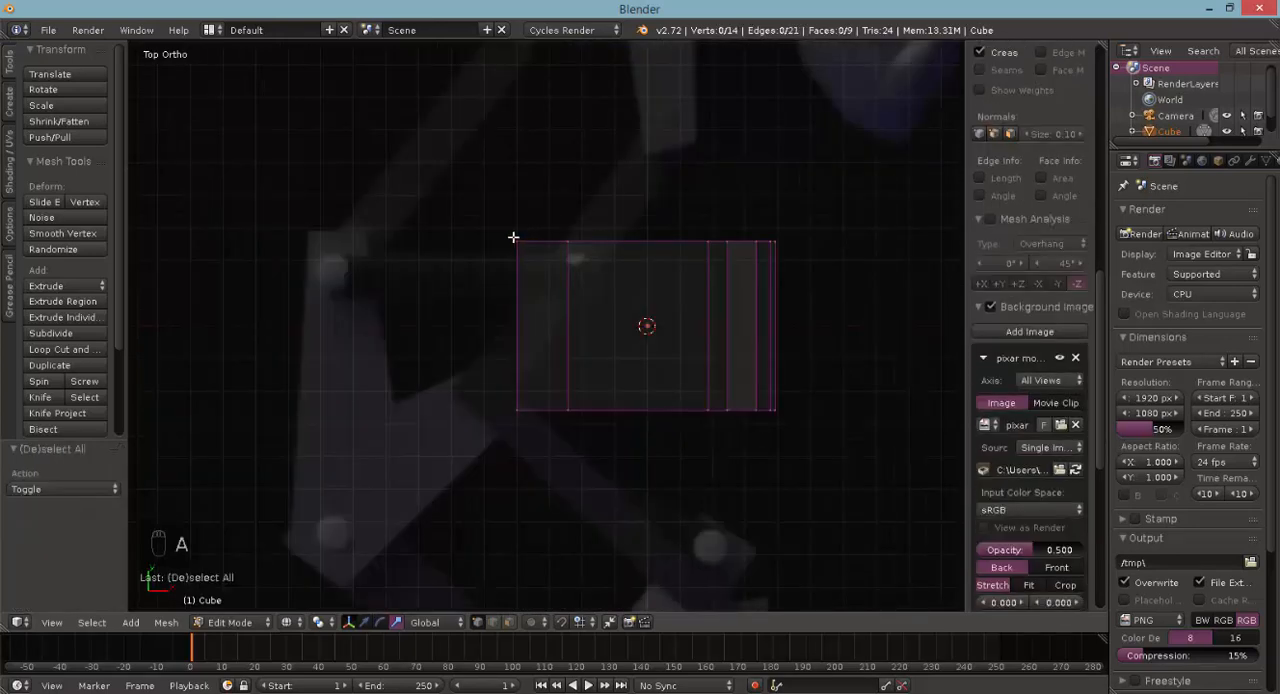
right_click(516, 241)
key("a")
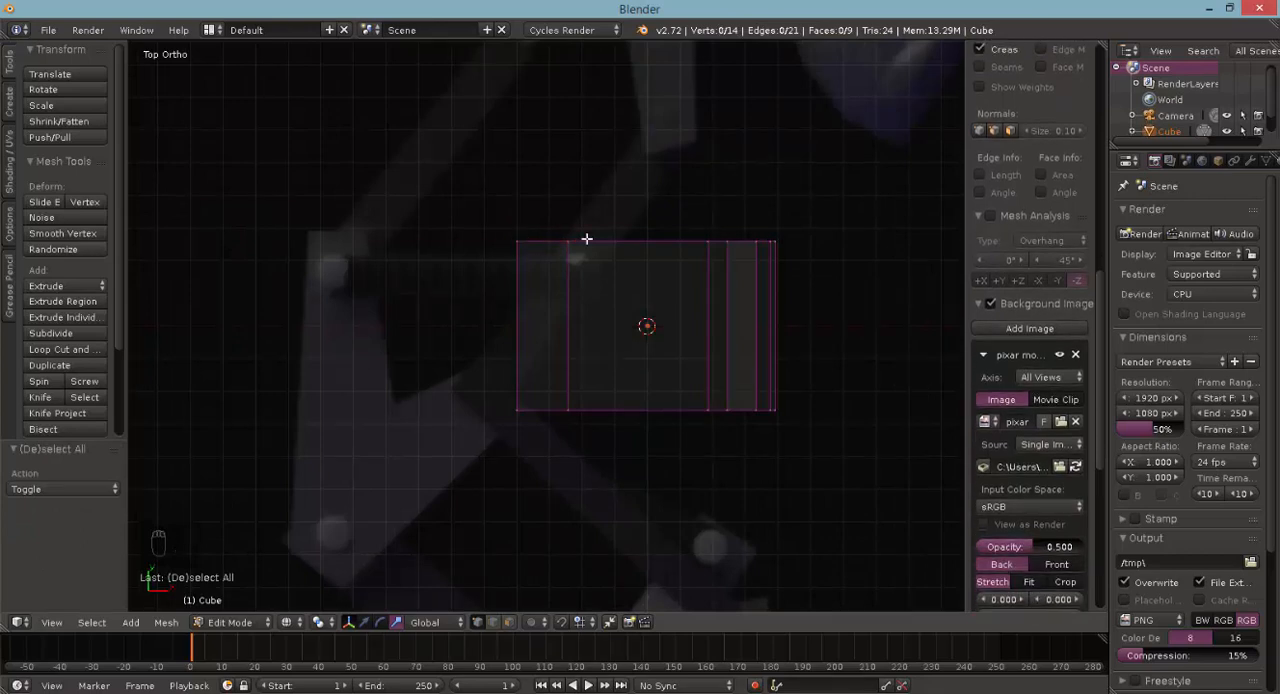
key("c")
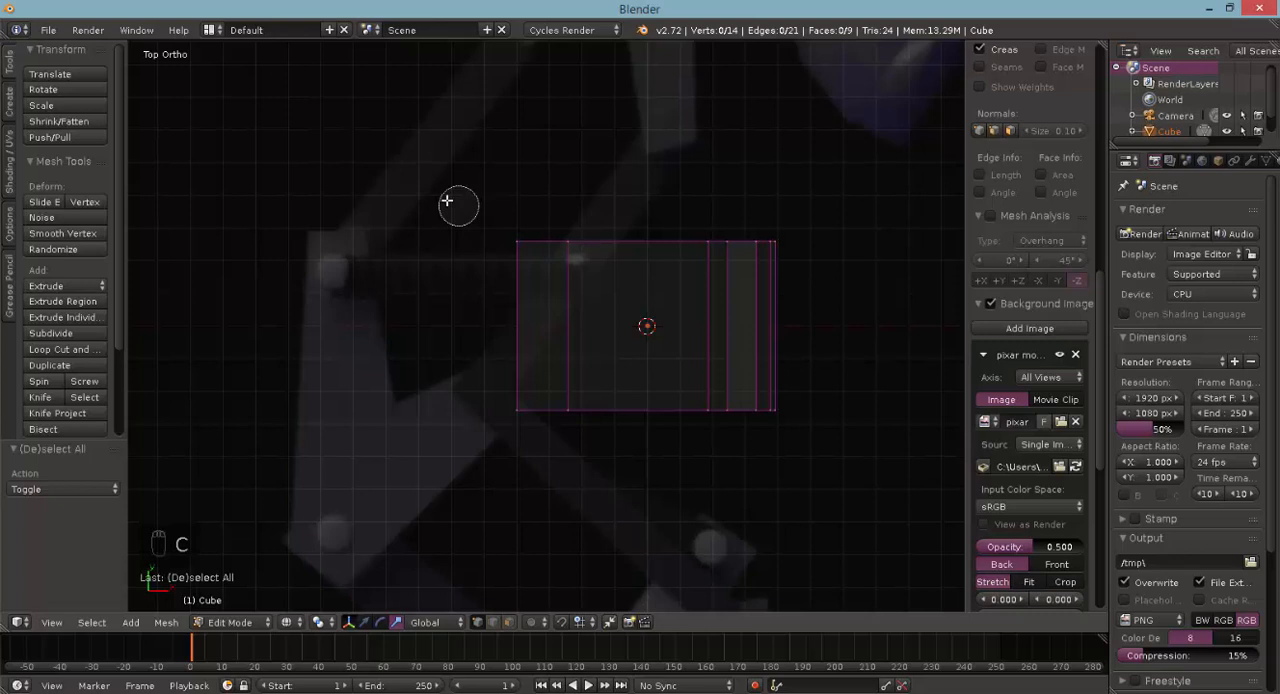
left_click(513, 241)
left_click_drag(547, 241, 787, 249)
right_click(787, 249)
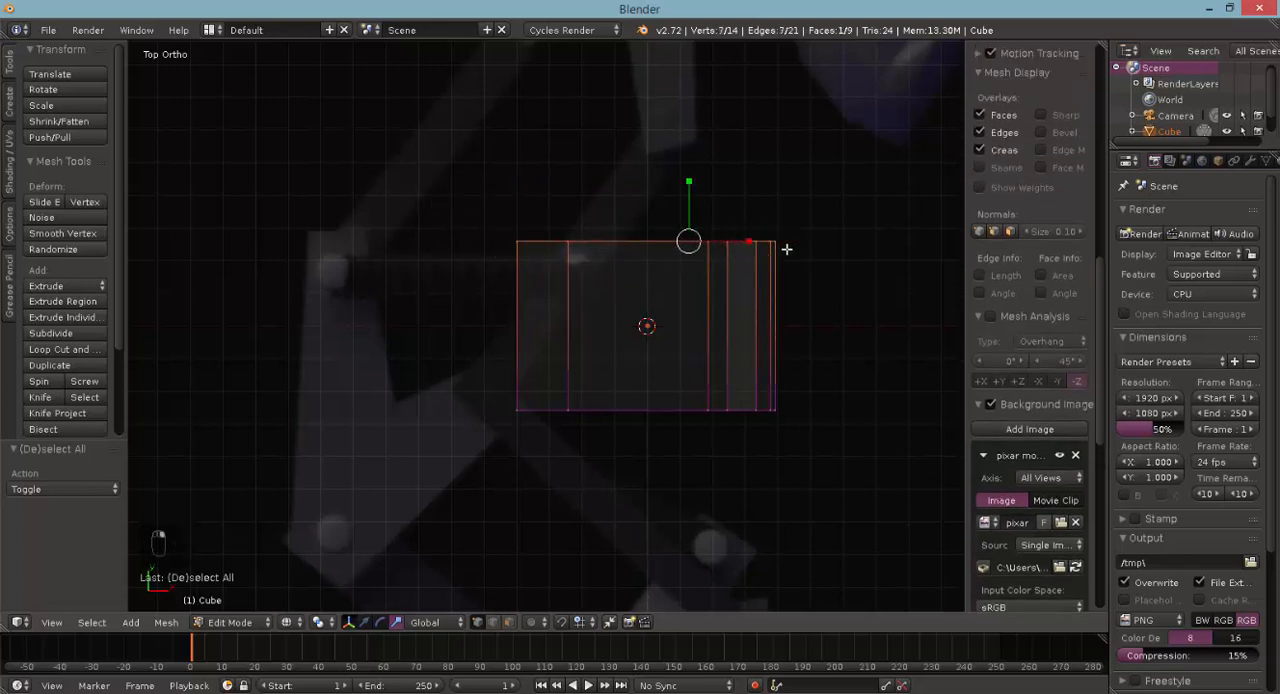
key("c")
scroll(766, 300, "down", 3)
scroll(769, 307, "up", 3)
scroll(769, 307, "down", 6)
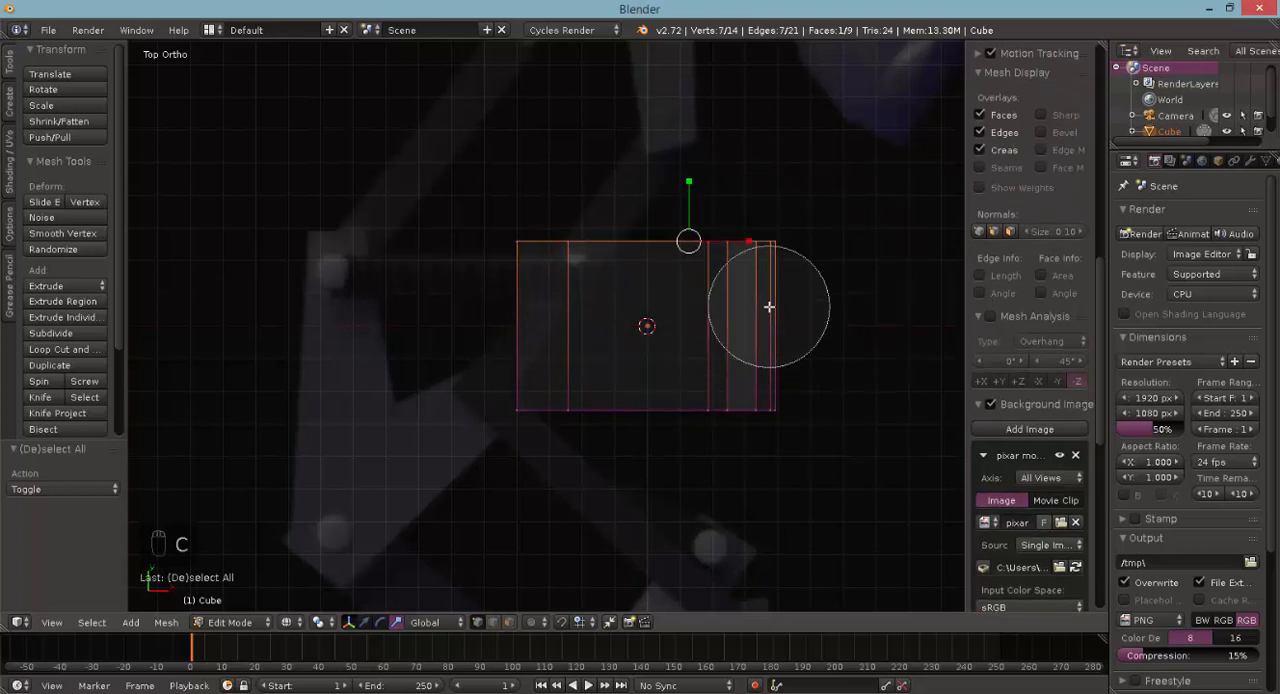
right_click(769, 306)
scroll(778, 353, "down", 1)
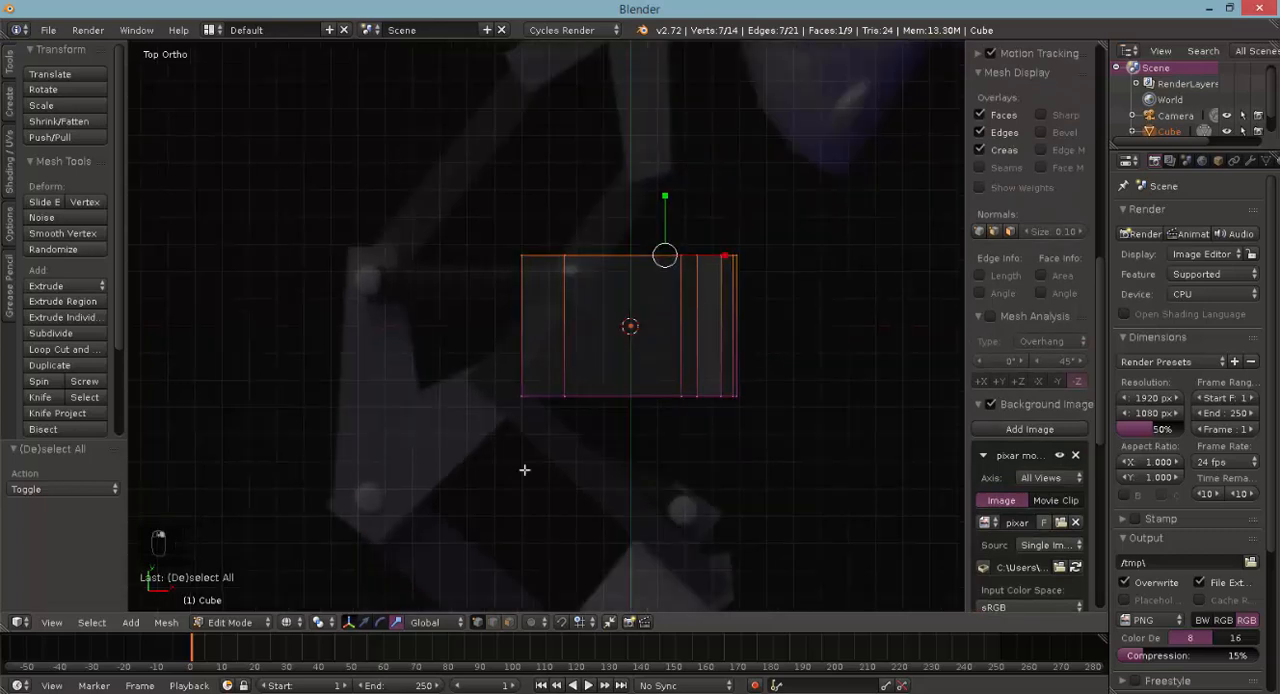
- Move the bracket's selected back-side vertices -0.4 along Y to make the bracket thinner
left_click(365, 622)
left_click_drag(658, 209, 659, 322)
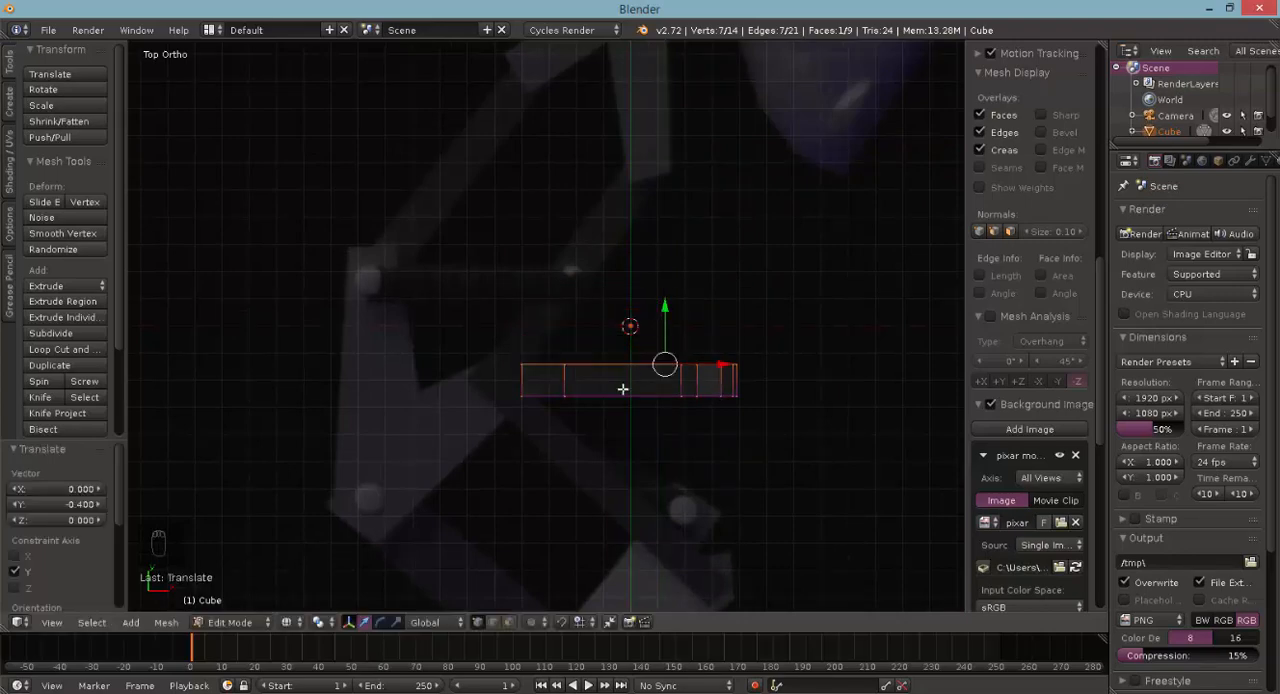
middle_click_drag(523, 395, 627, 291)
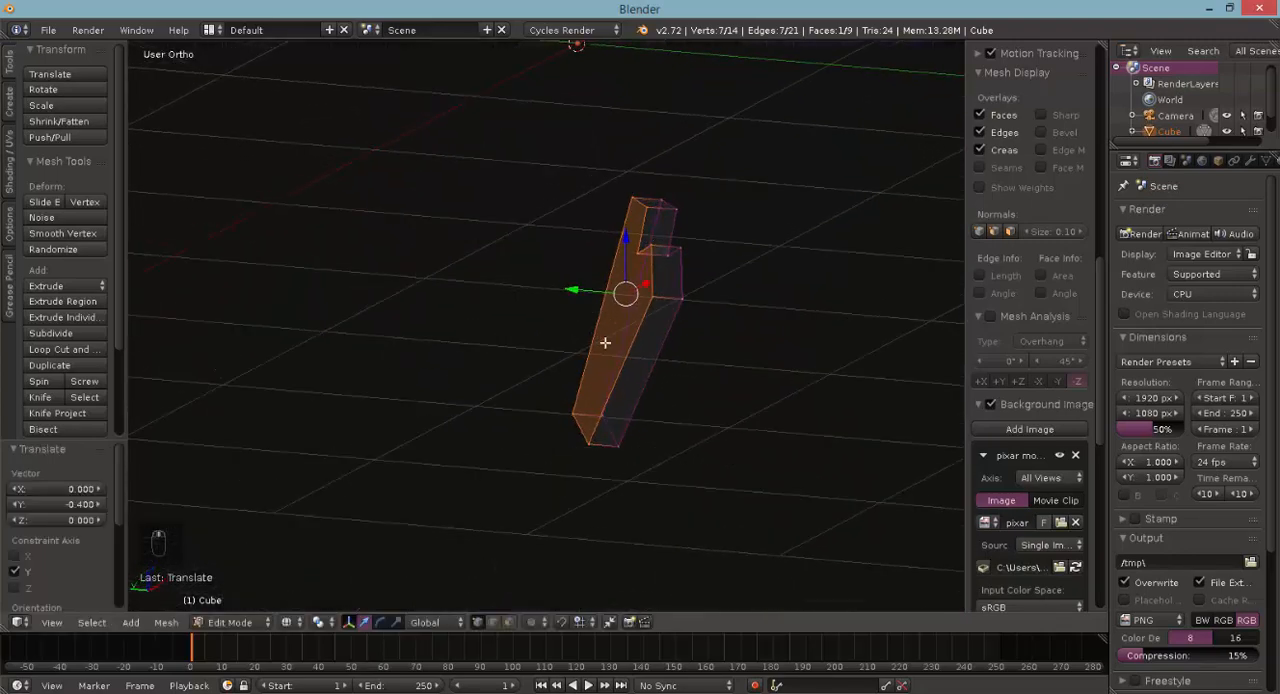
middle_click_drag(605, 342, 572, 311)
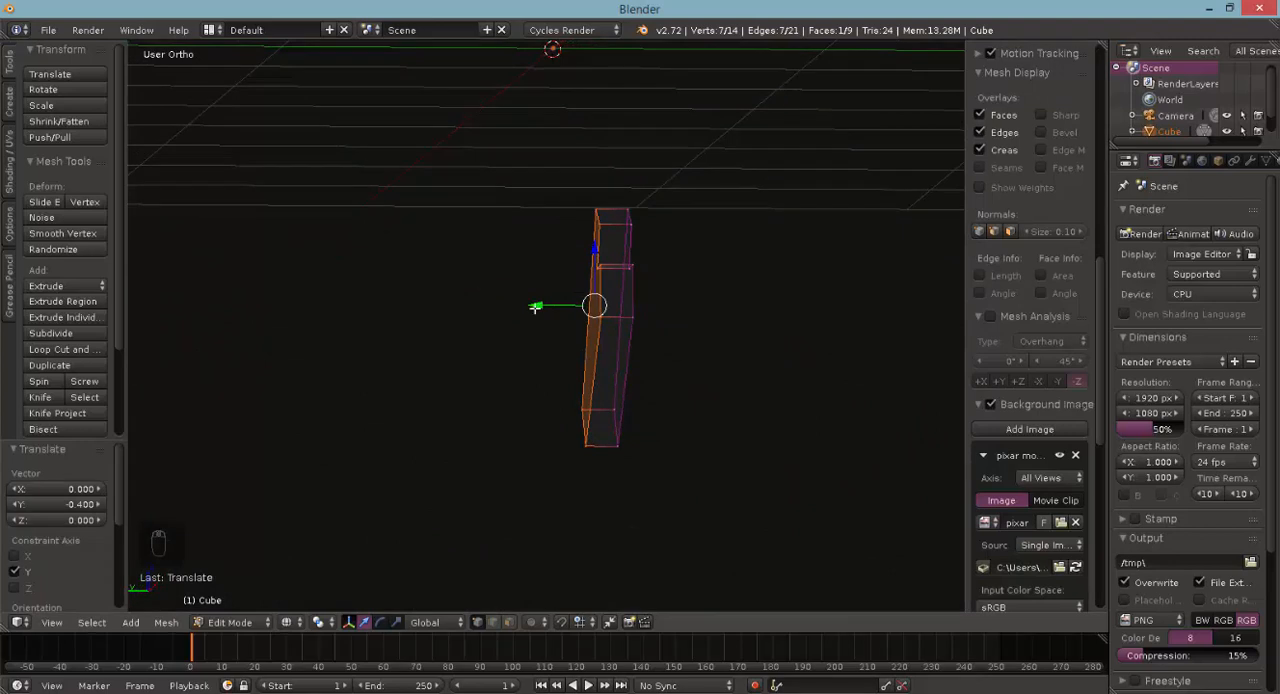
middle_click_drag(677, 382, 650, 450)
- In top view, circle-select the whole bracket and duplicate it 0.4 along Y as a parallel plate
key("KP_7")
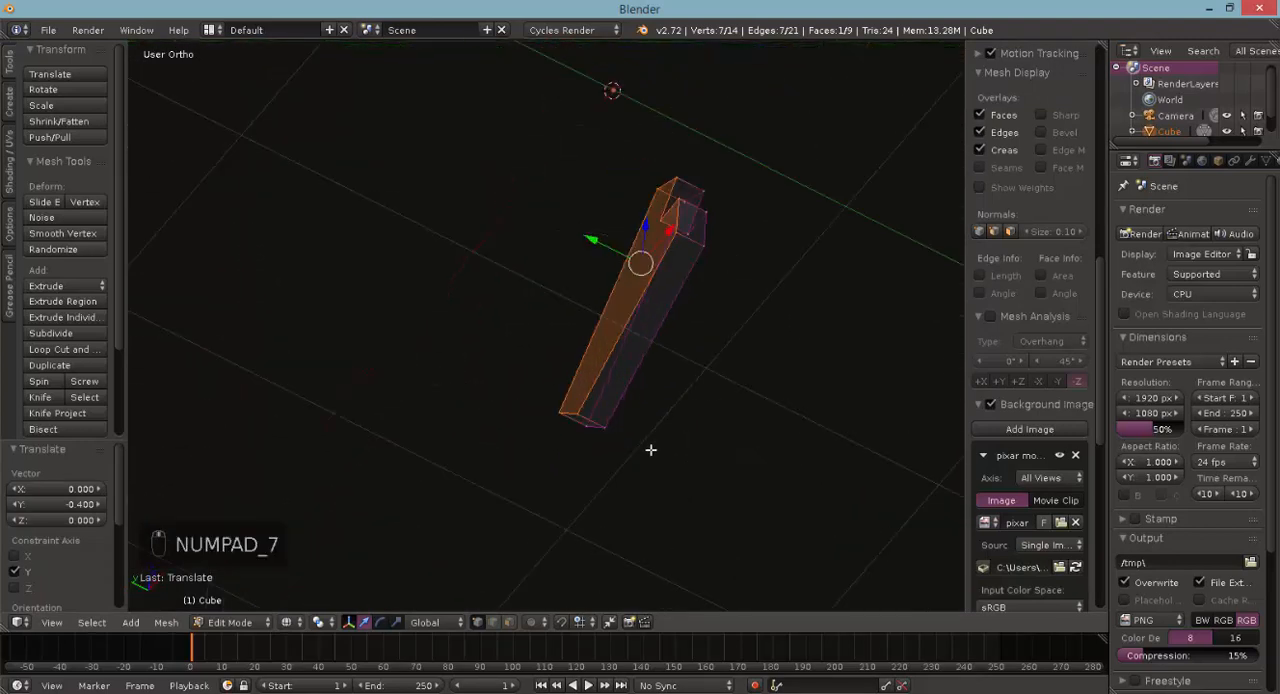
key("c")
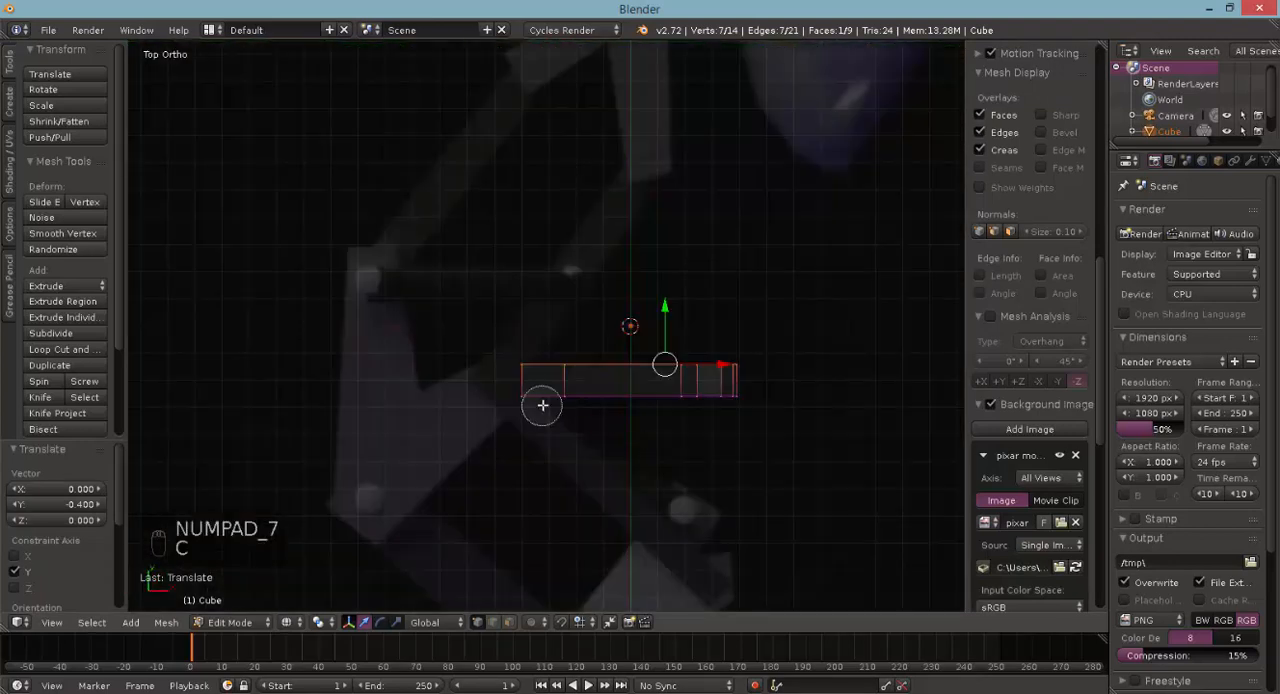
scroll(536, 386, "down", 3)
left_click_drag(536, 386, 731, 387)
right_click(731, 387)
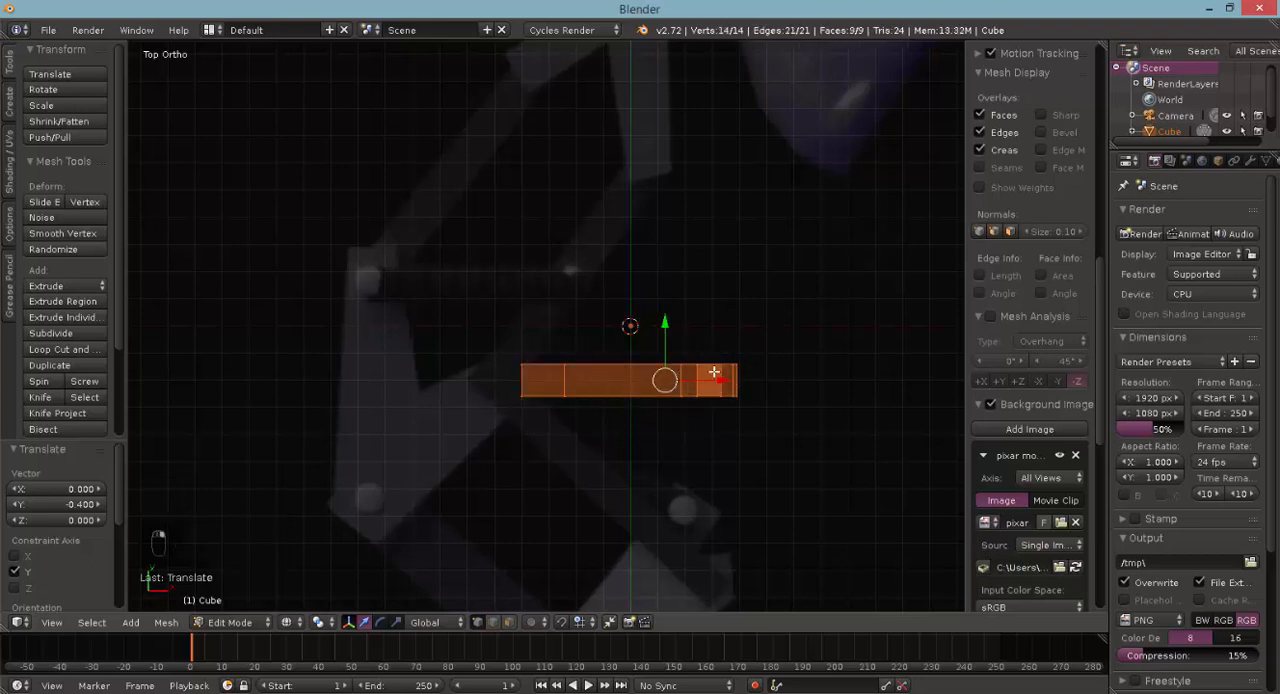
key("shift+d")
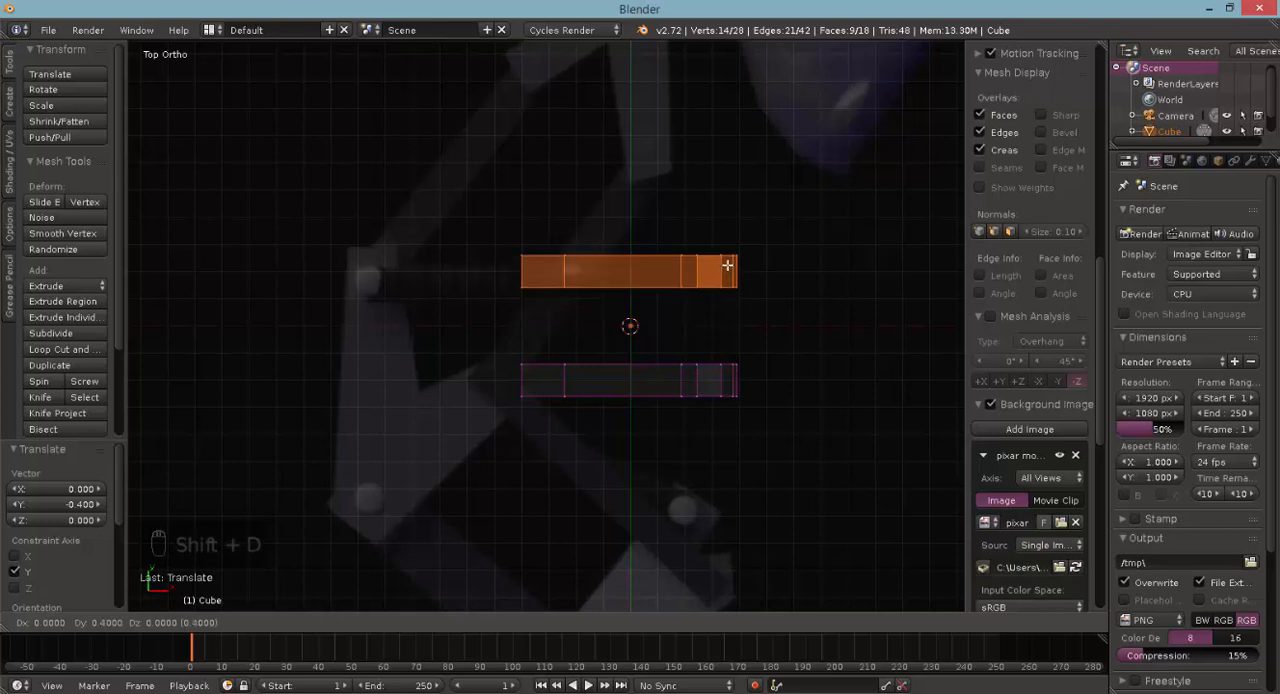
left_click(727, 265)
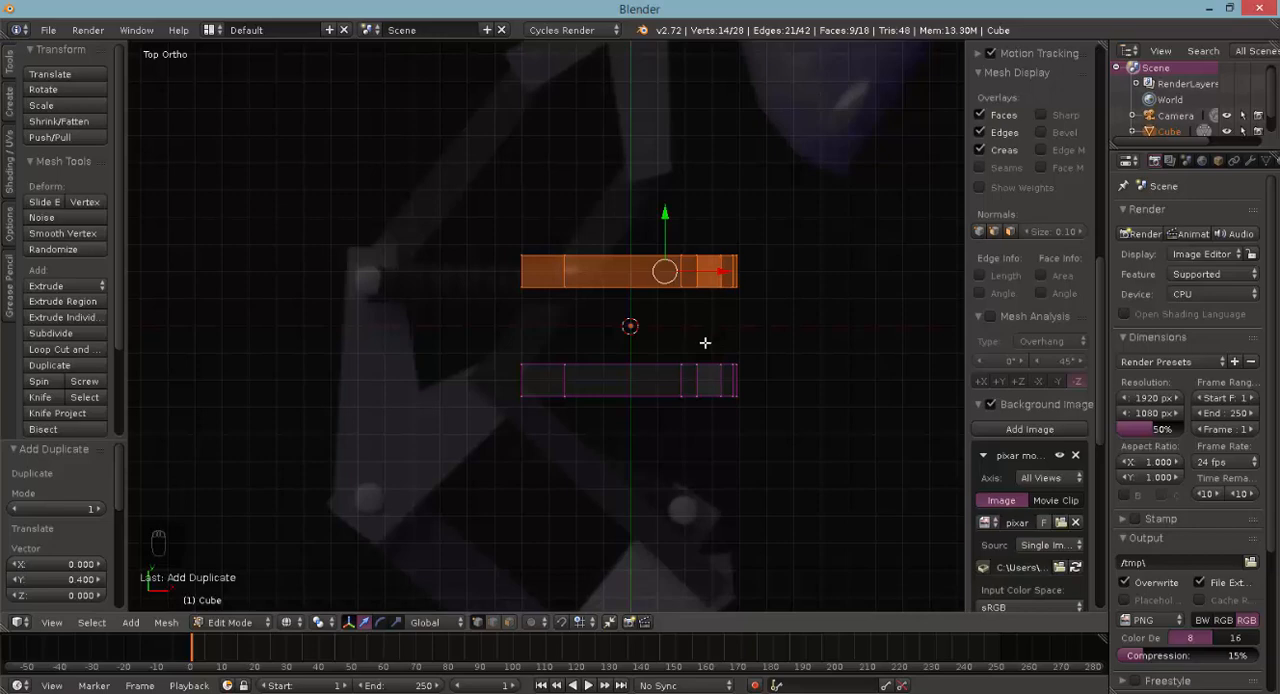
scroll(704, 465, "down", 1)
middle_click_drag(658, 413, 563, 297)
- In front view with nothing selected, add a cube to the mesh and move it -0.4 along X and -1.1 along Z
key("a")
key("a")
key("KP_1")
key("z")
key("z")
key("z")
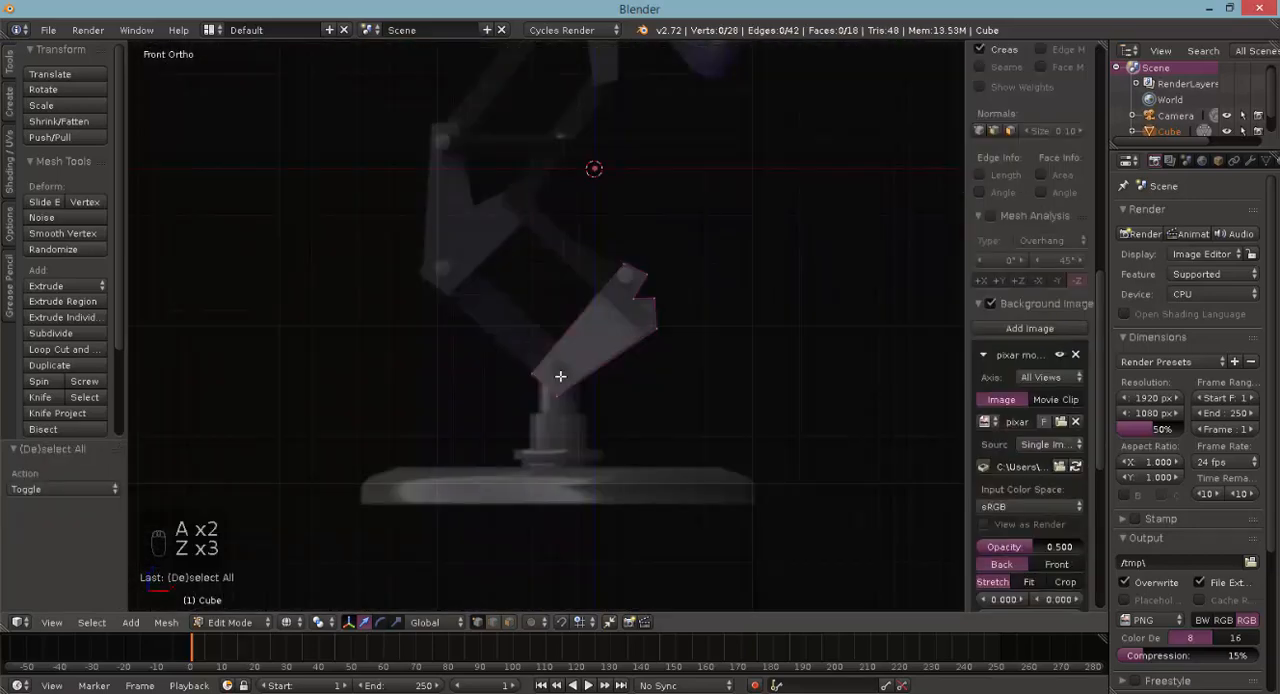
key("space")
type("add c")
key("Down")
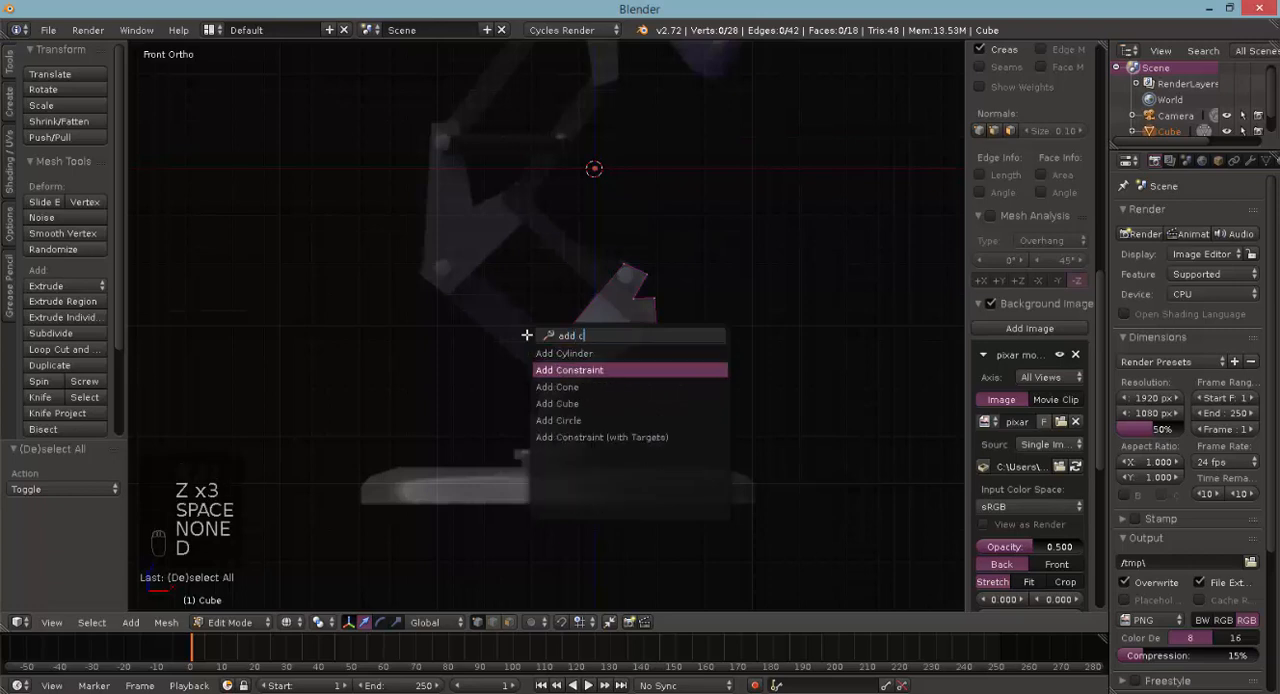
key("Down")
key("Down")
key("Return")
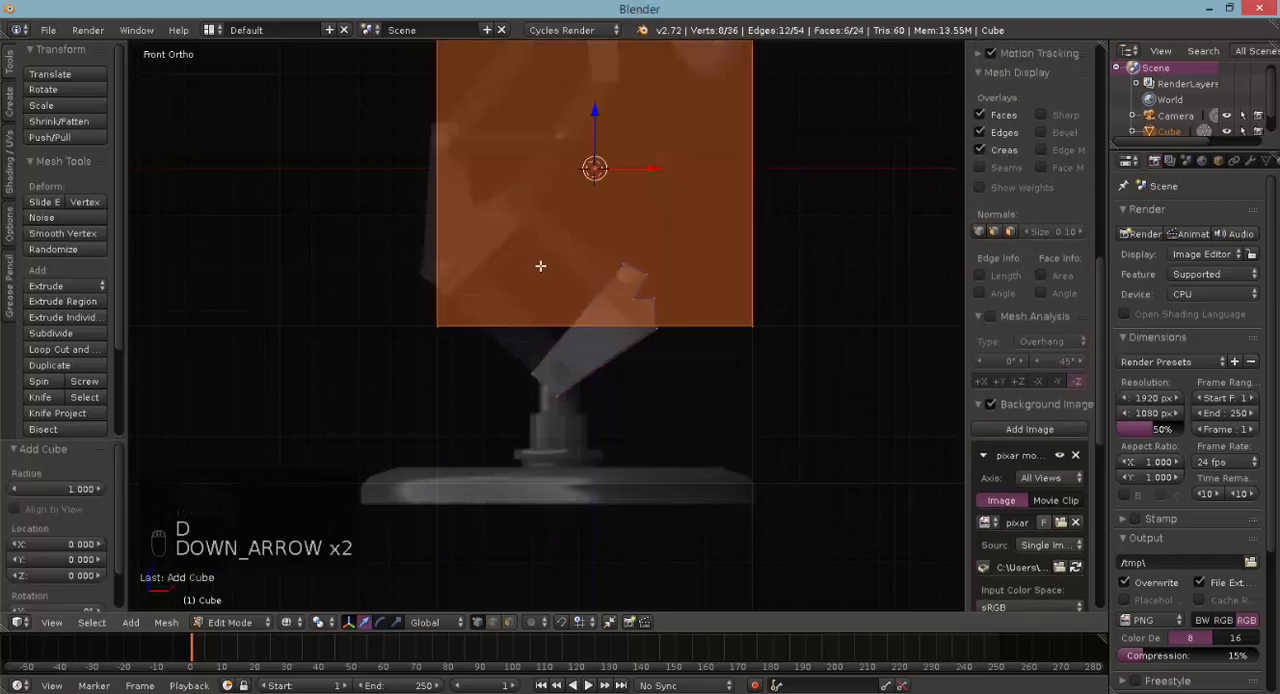
key("g")
left_click(478, 437)
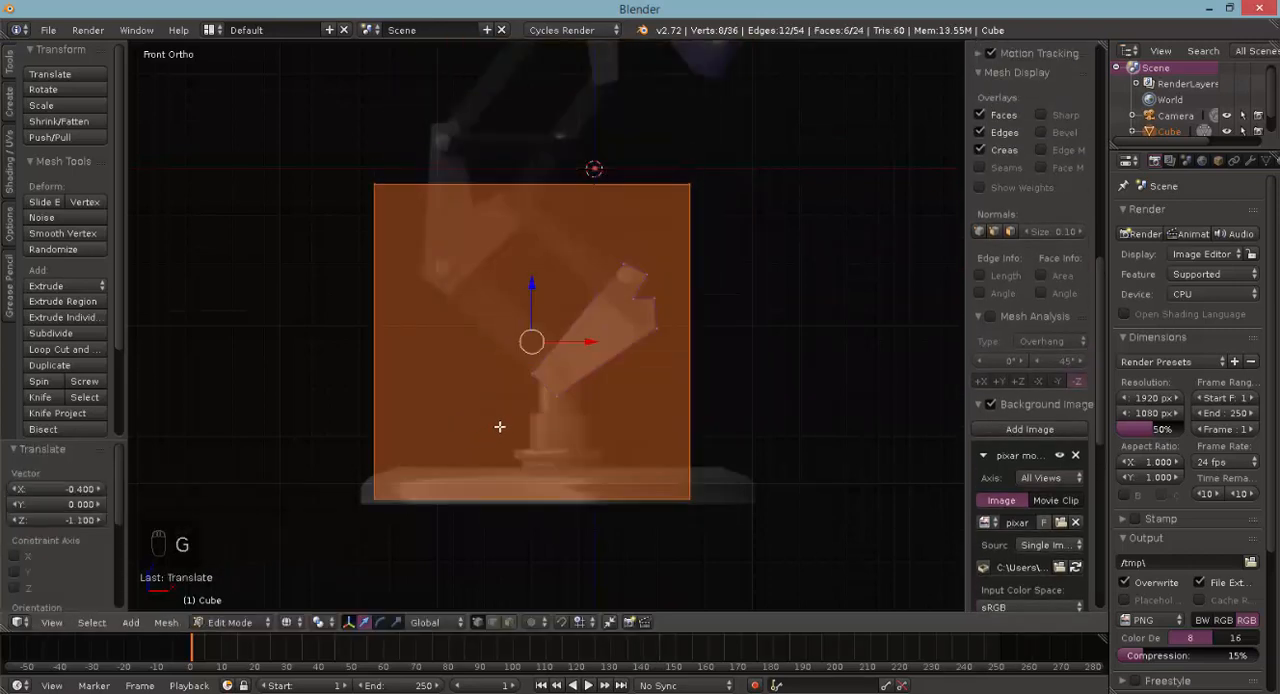
- Box-select the new cube's vertices at every corner except the lower-left one and delete them
key("b")
key("a")
key("b")
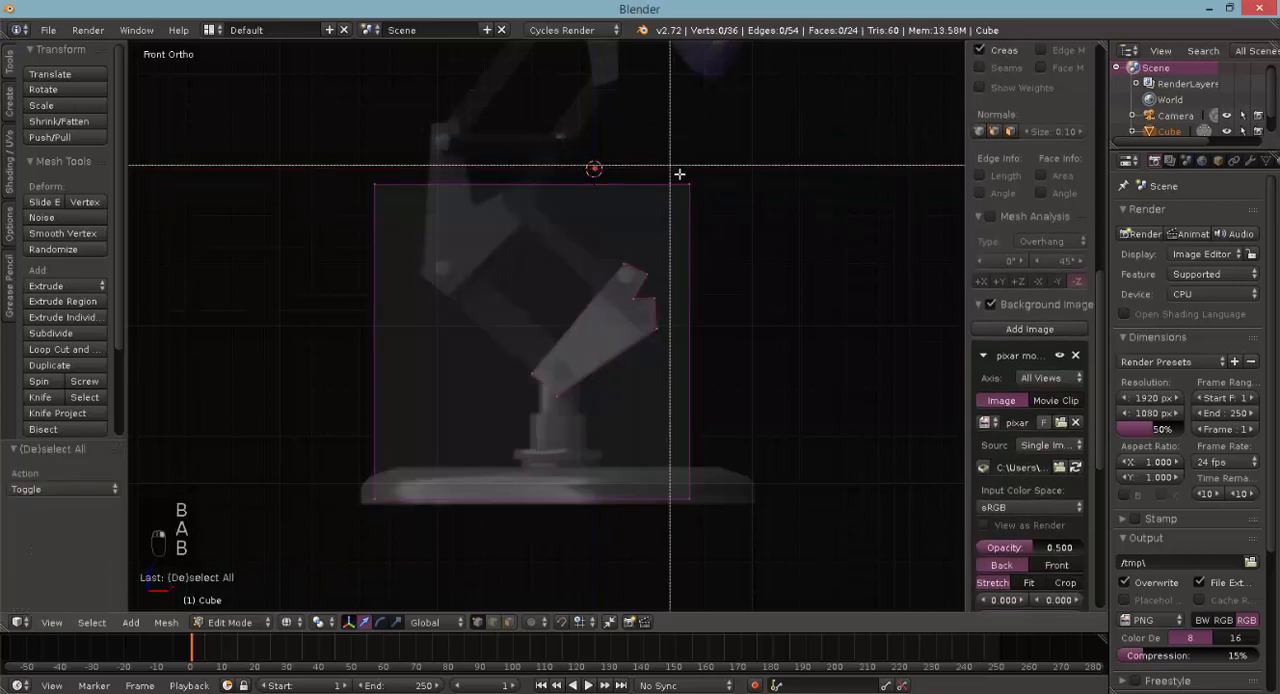
left_click_drag(670, 171, 705, 200)
key("b")
left_click_drag(358, 170, 409, 251)
key("b")
left_click_drag(575, 447, 700, 500)
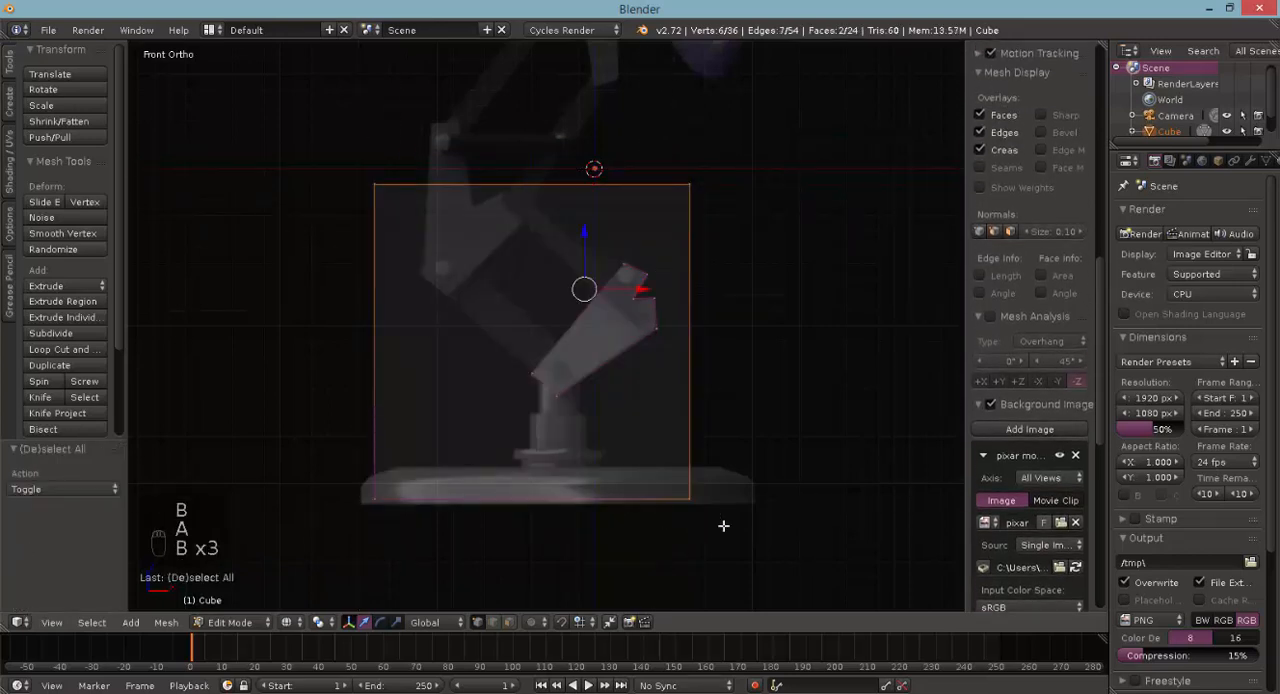
key("Delete")
left_click(680, 488)
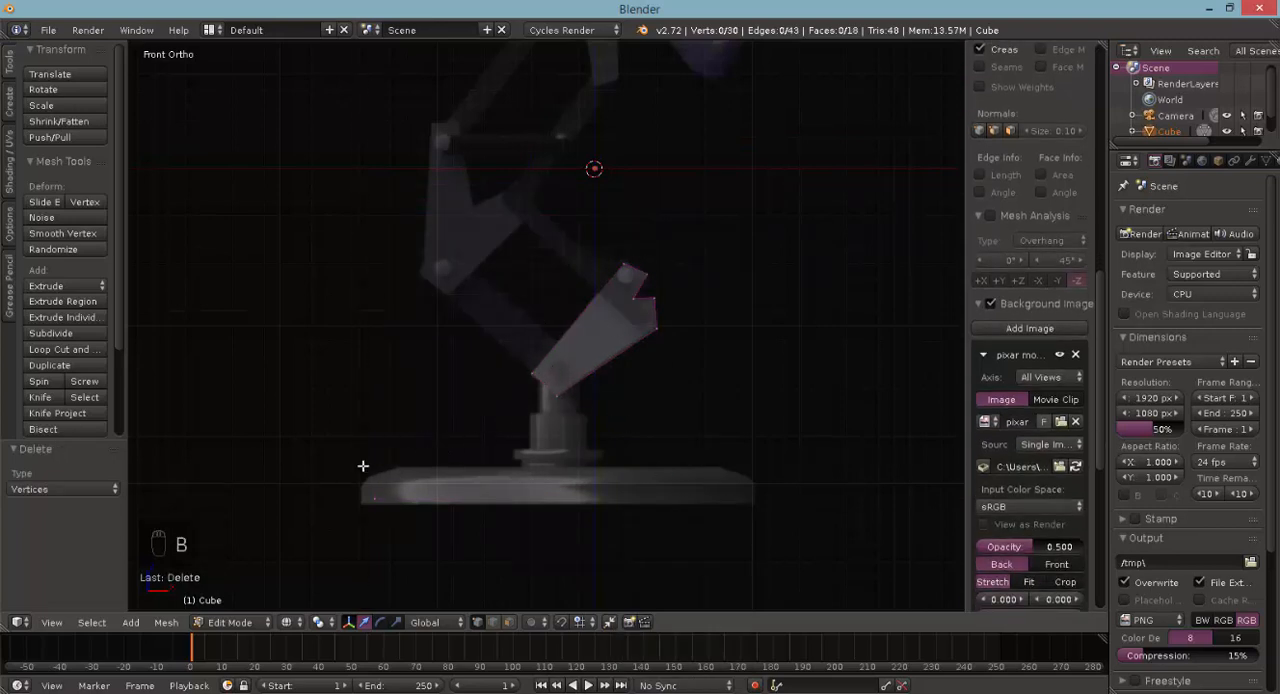
- Box-select the cube's remaining edge and move it onto the lowest corner of the middle bracket in the reference image
left_click_drag(363, 466, 400, 521)
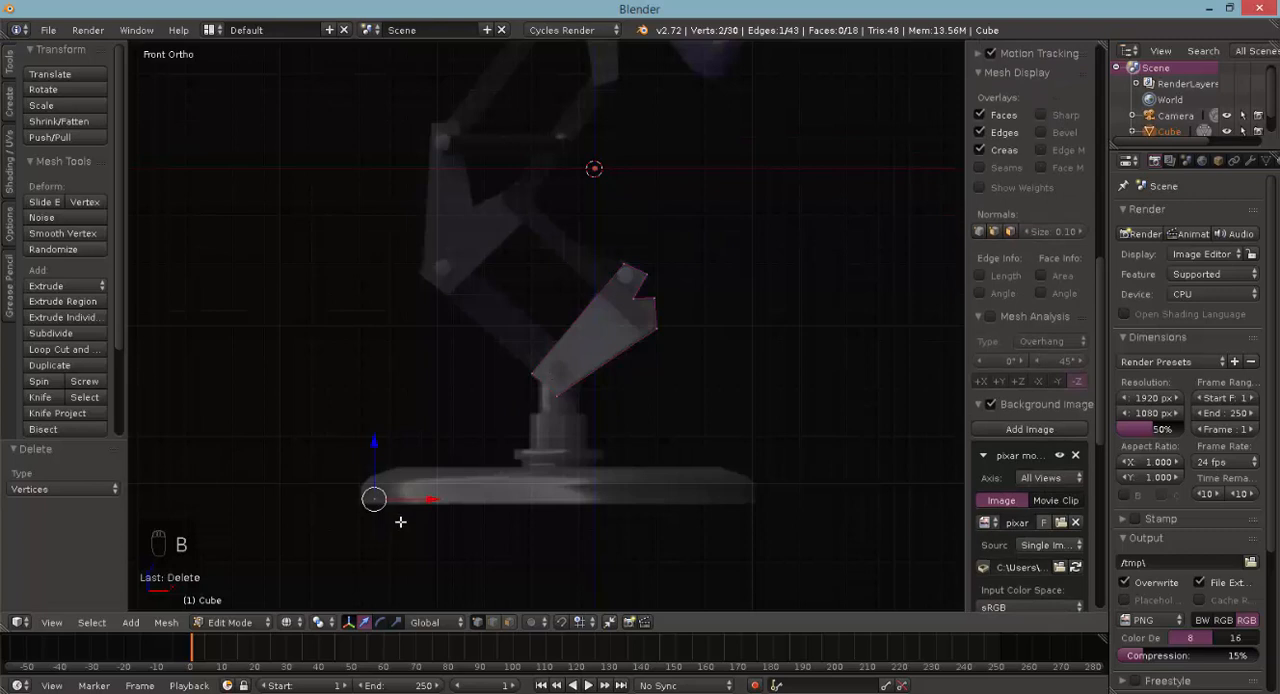
scroll(443, 496, "up", 3)
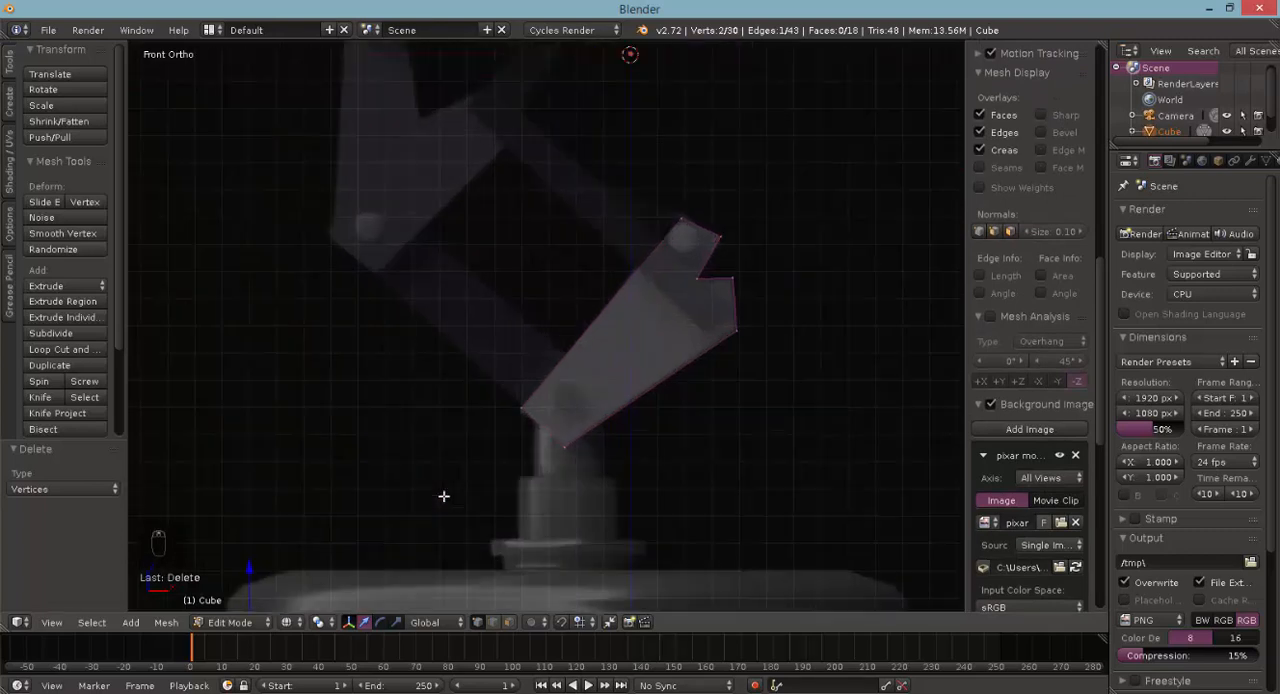
scroll(440, 432, "down", 1)
key("g")
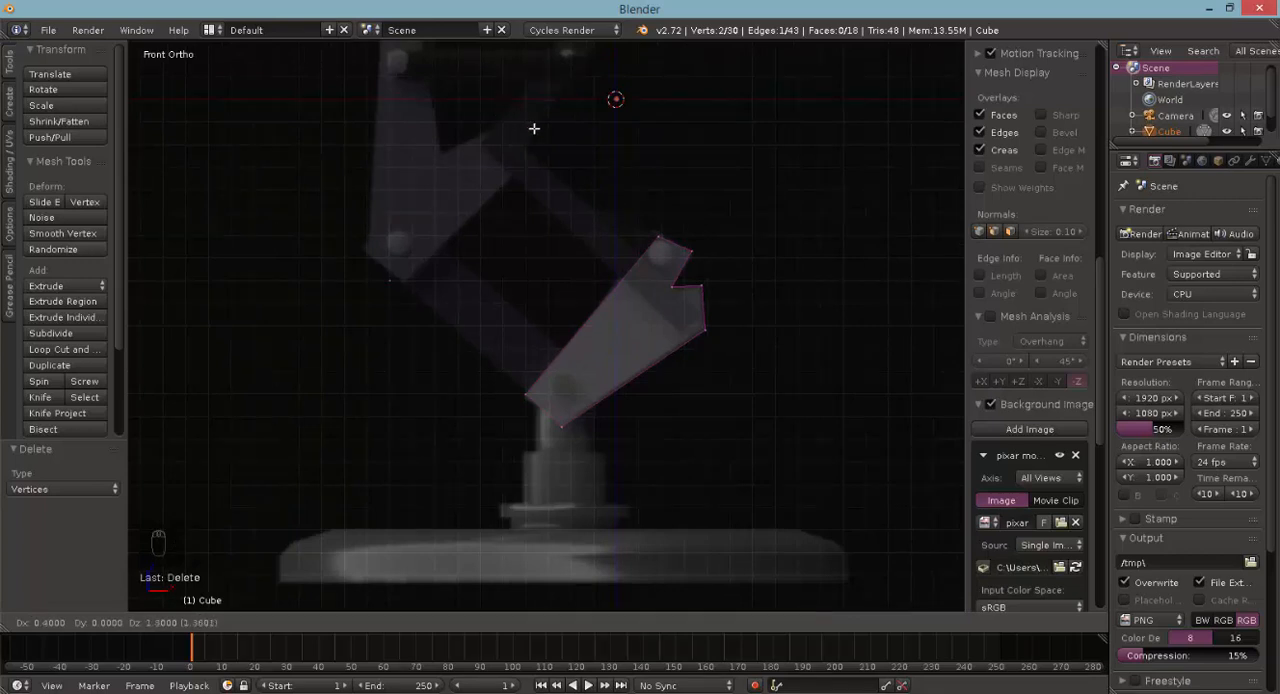
left_click(537, 129)
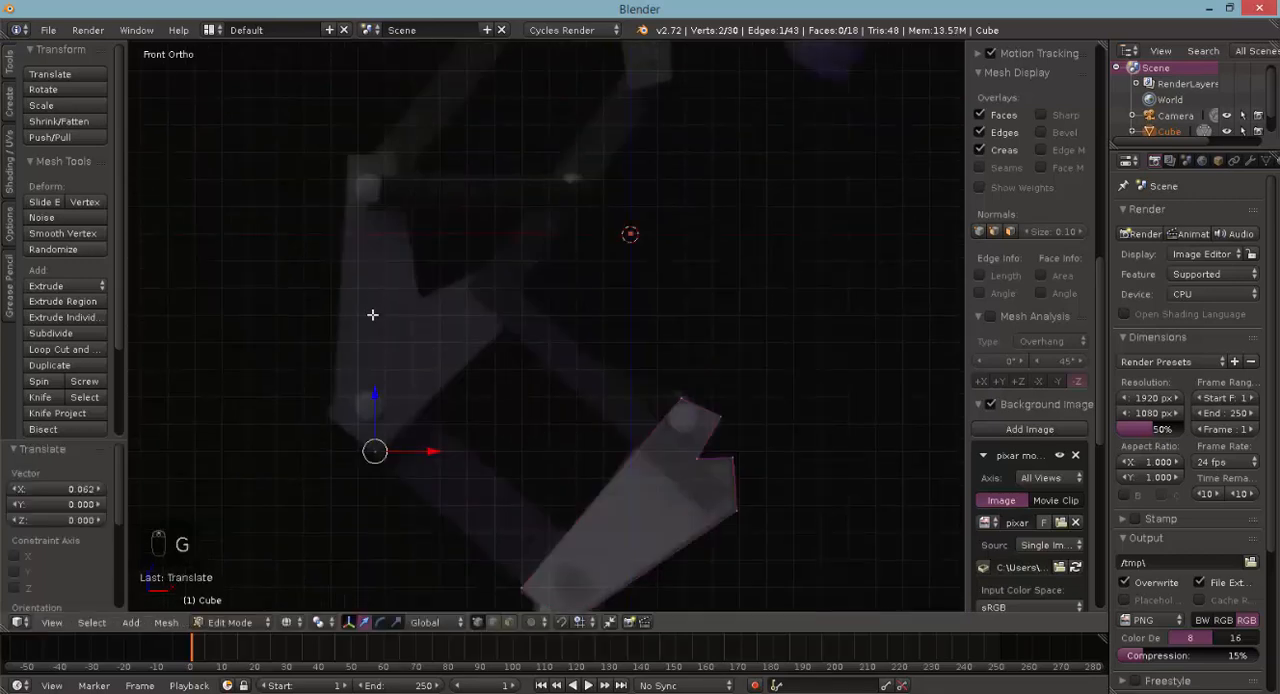
- Extrude the edge along the middle bracket's lower-right side to its right corner, adjust it, and extrude on to the adjacent upper corner
key("e")
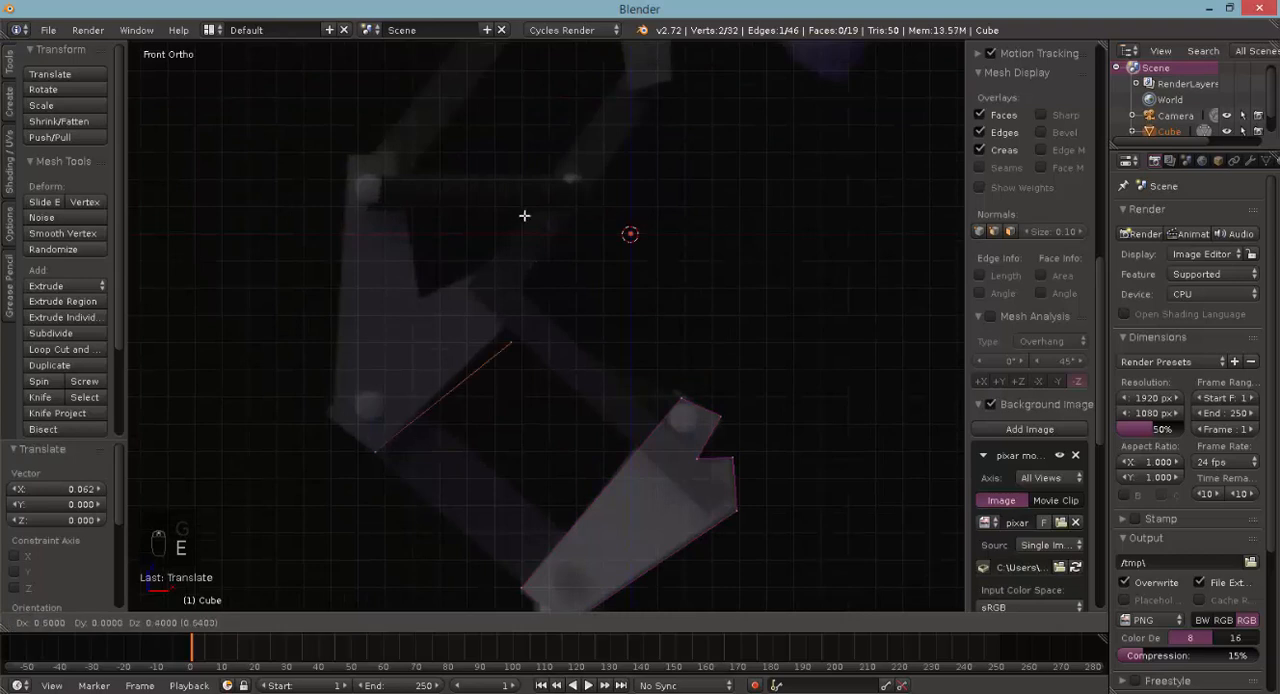
left_click(521, 186)
key("g")
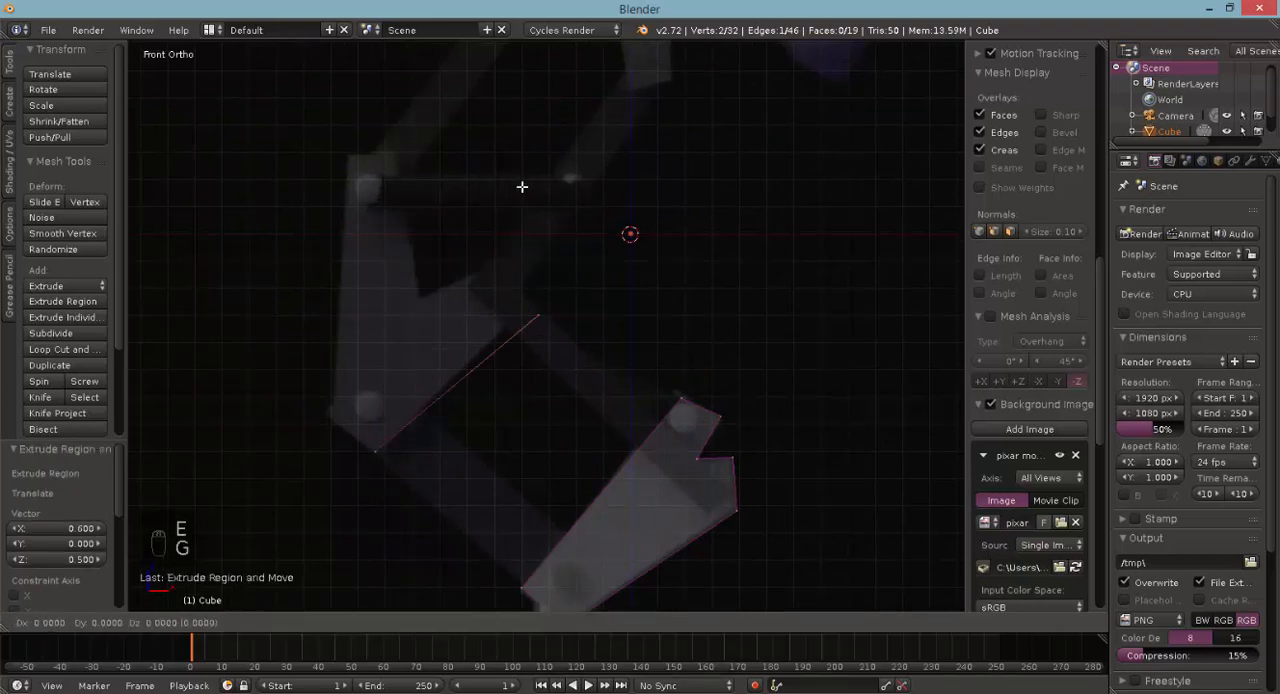
left_click(517, 184)
key("e")
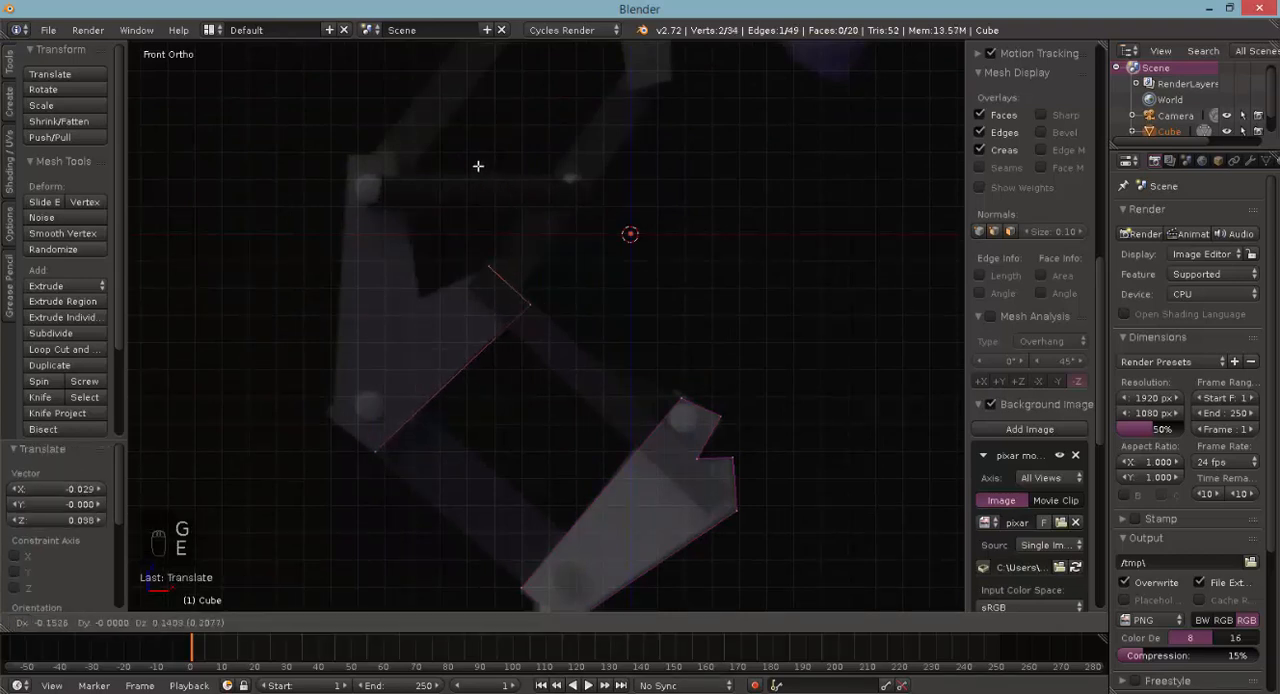
left_click(482, 164)
- Extrude the edge into the middle bracket's inner notch and up to its top-right corner, adjusting it to the reference
key("e")
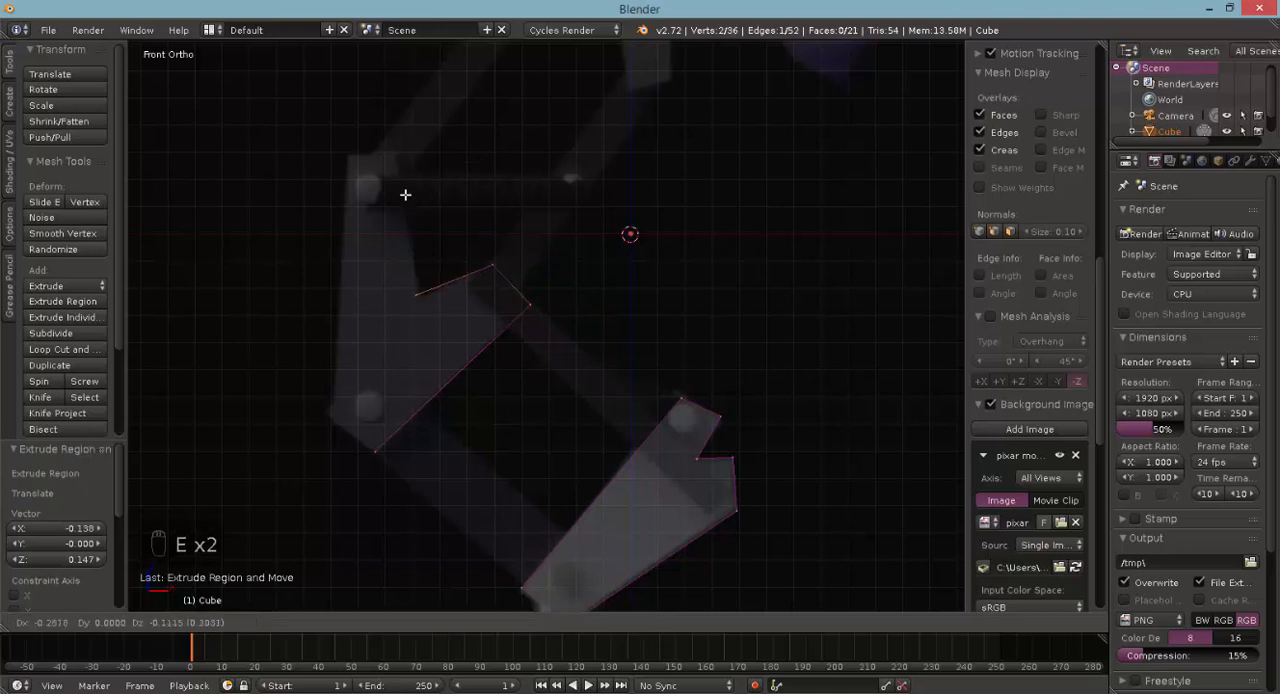
left_click(409, 194)
key("e")
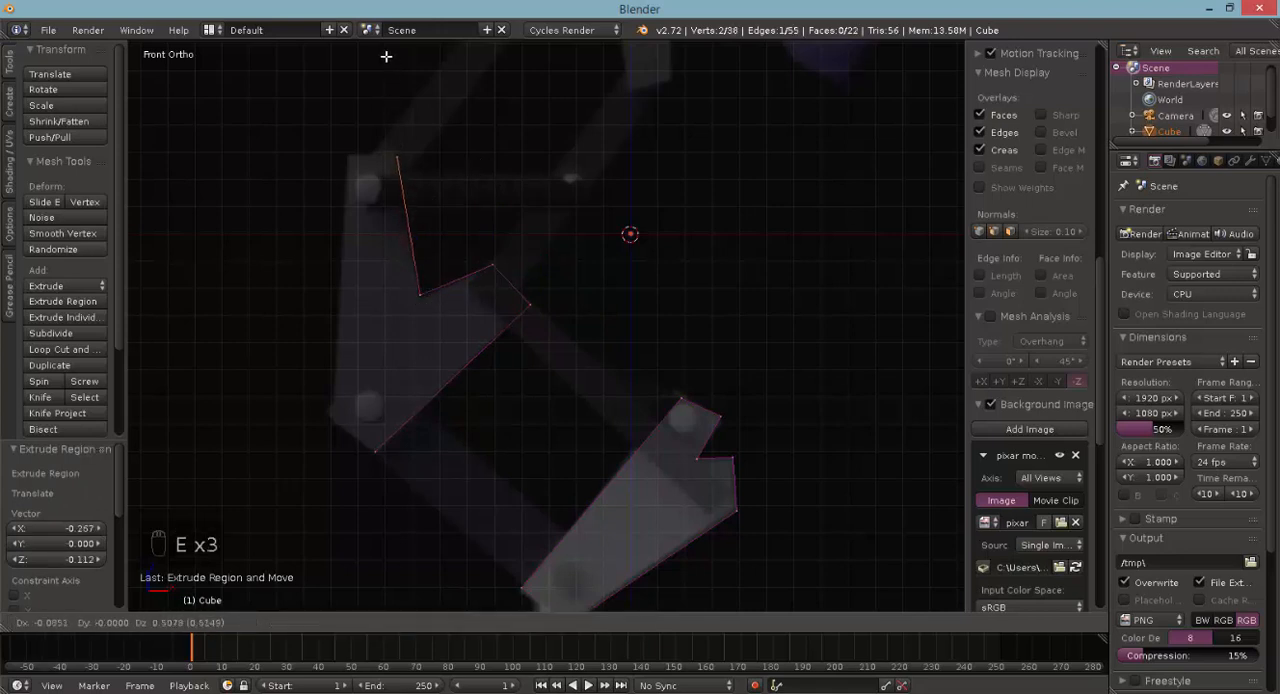
left_click(388, 56)
key("g")
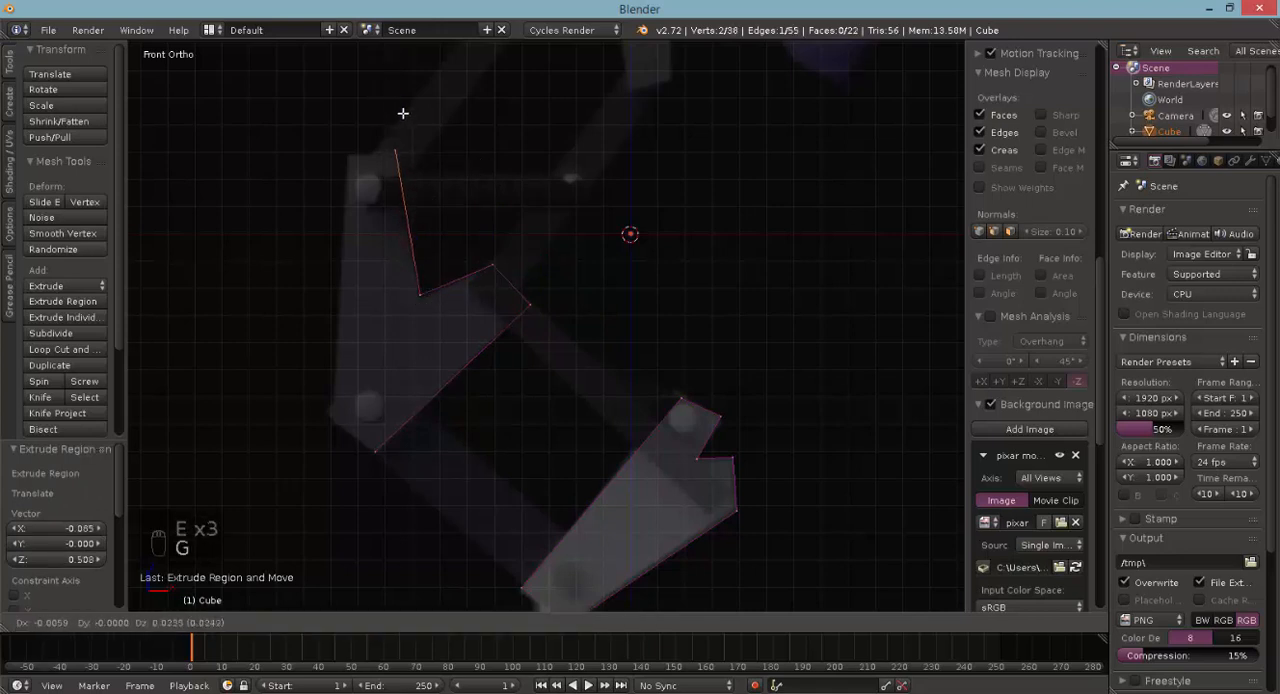
left_click(401, 114)
- Extrude the edge across the middle bracket's top and down its left side to the lower-left corner
key("e")
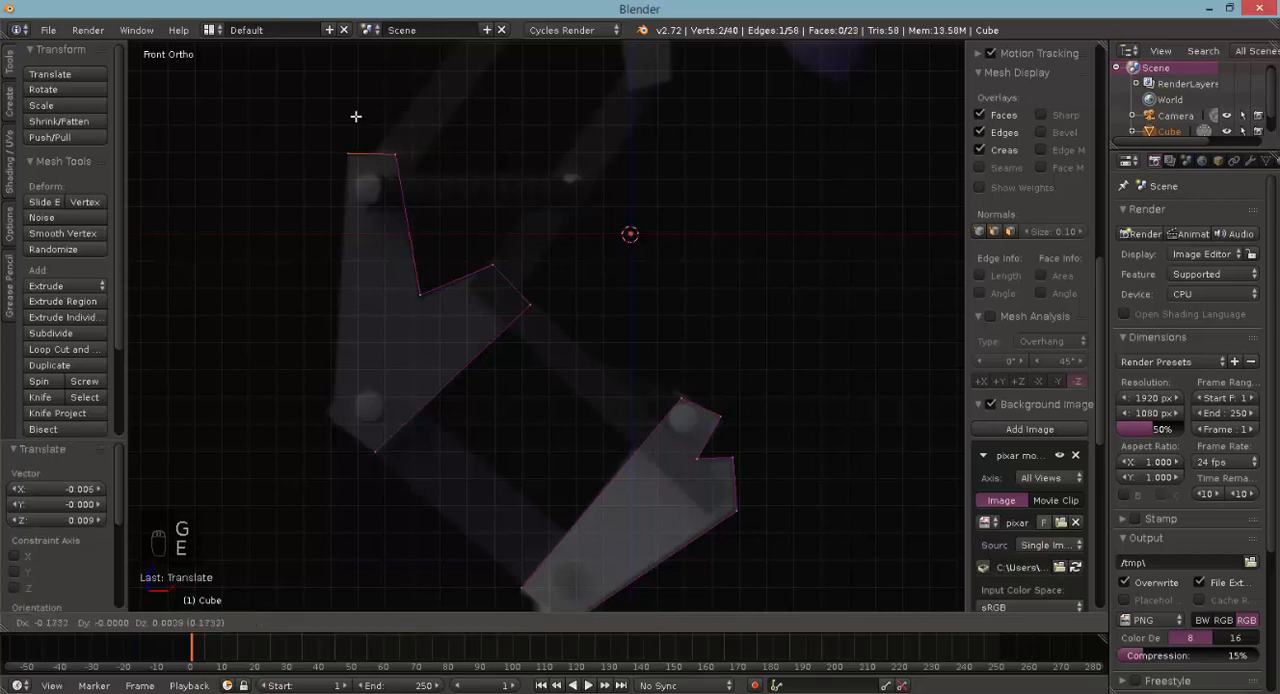
left_click(355, 116)
key("e")
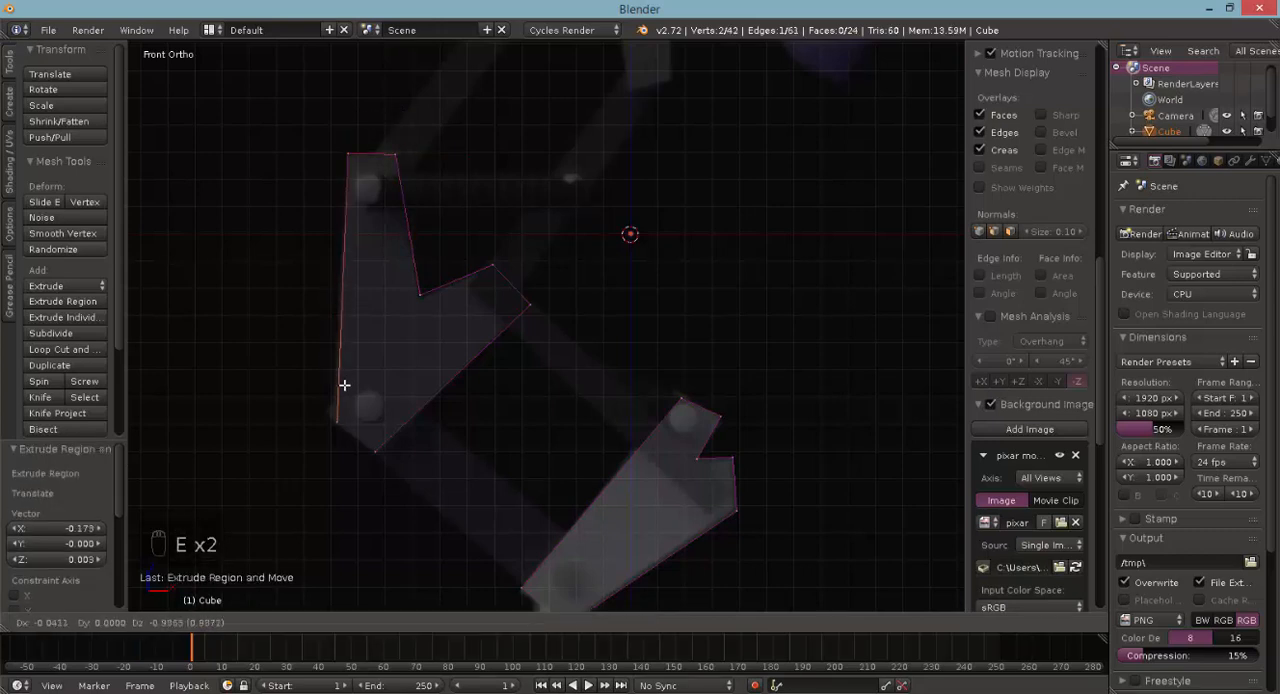
left_click(333, 423)
- Box-select the four vertices at the middle bracket's bottom gap and fill them with a face
key("a")
key("b")
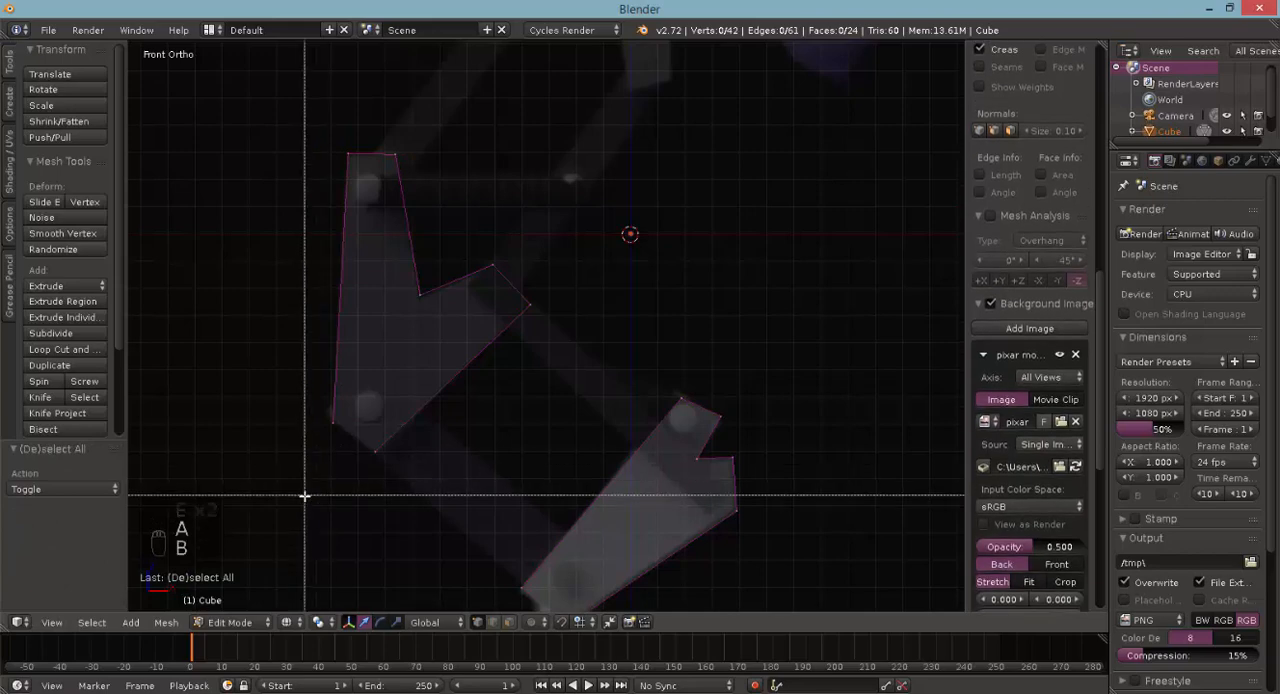
left_click_drag(306, 500, 422, 389)
key("f")
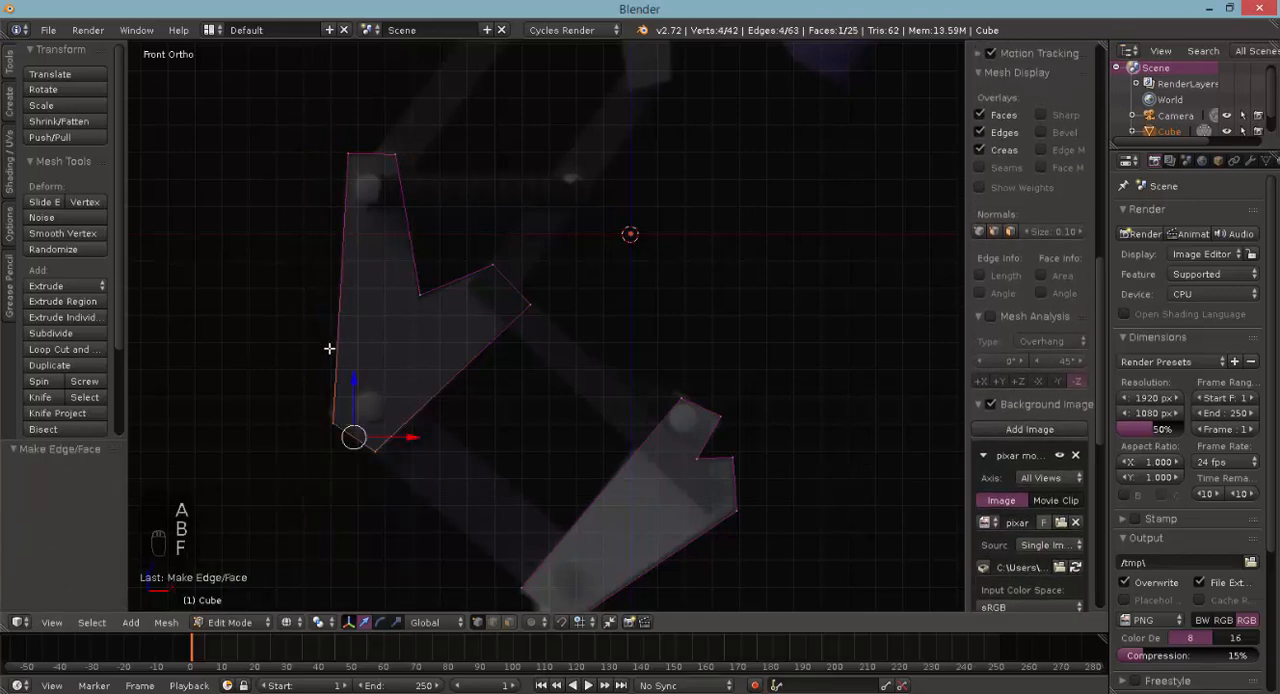
- Select the seven outline vertices on the middle bracket's front side and fill them with a face
middle_click_drag(366, 351, 456, 419)
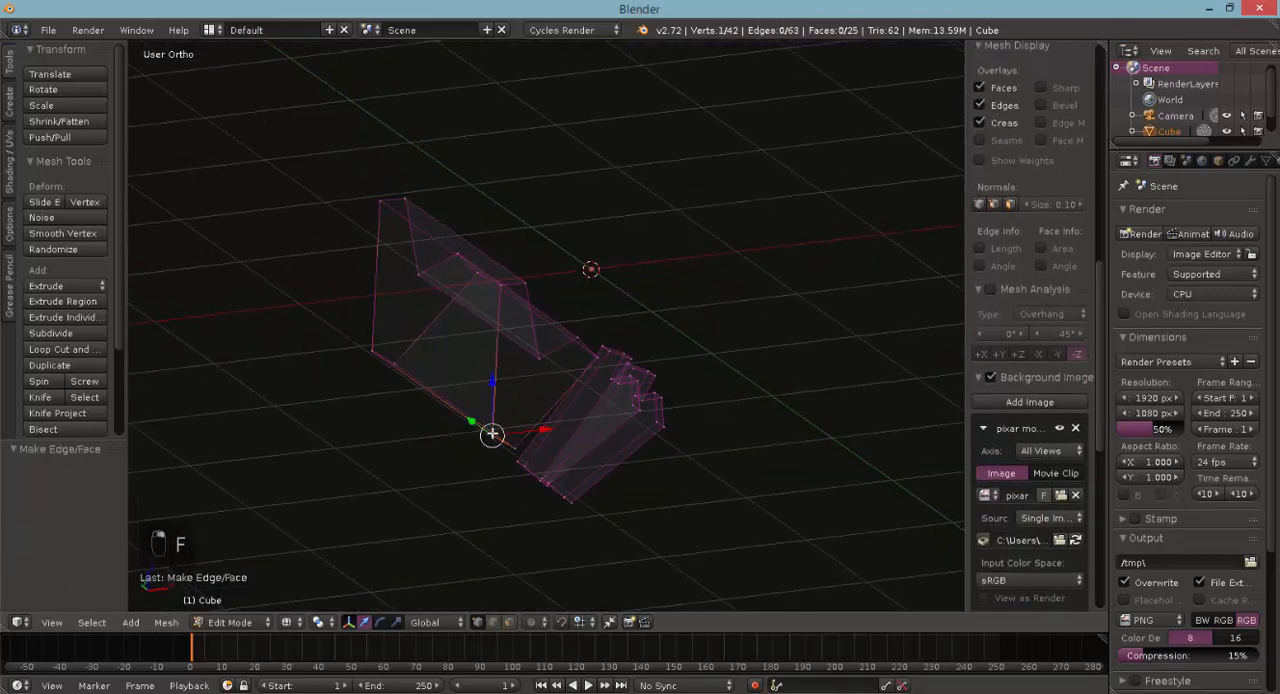
right_click(515, 446, "shift")
right_click(597, 357, "shift")
right_click(576, 339, "shift")
right_click(541, 357, "shift")
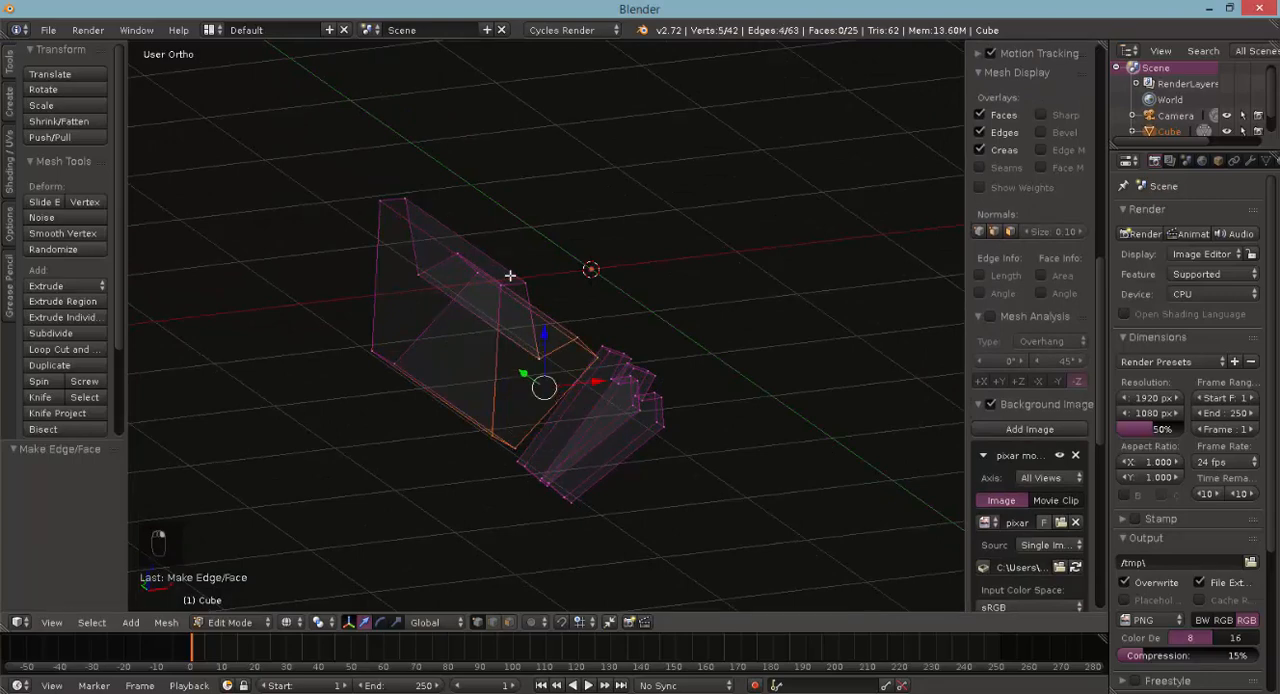
right_click(507, 281, "shift")
right_click(508, 286, "shift")
middle_click_drag(430, 316, 449, 311)
key("f")
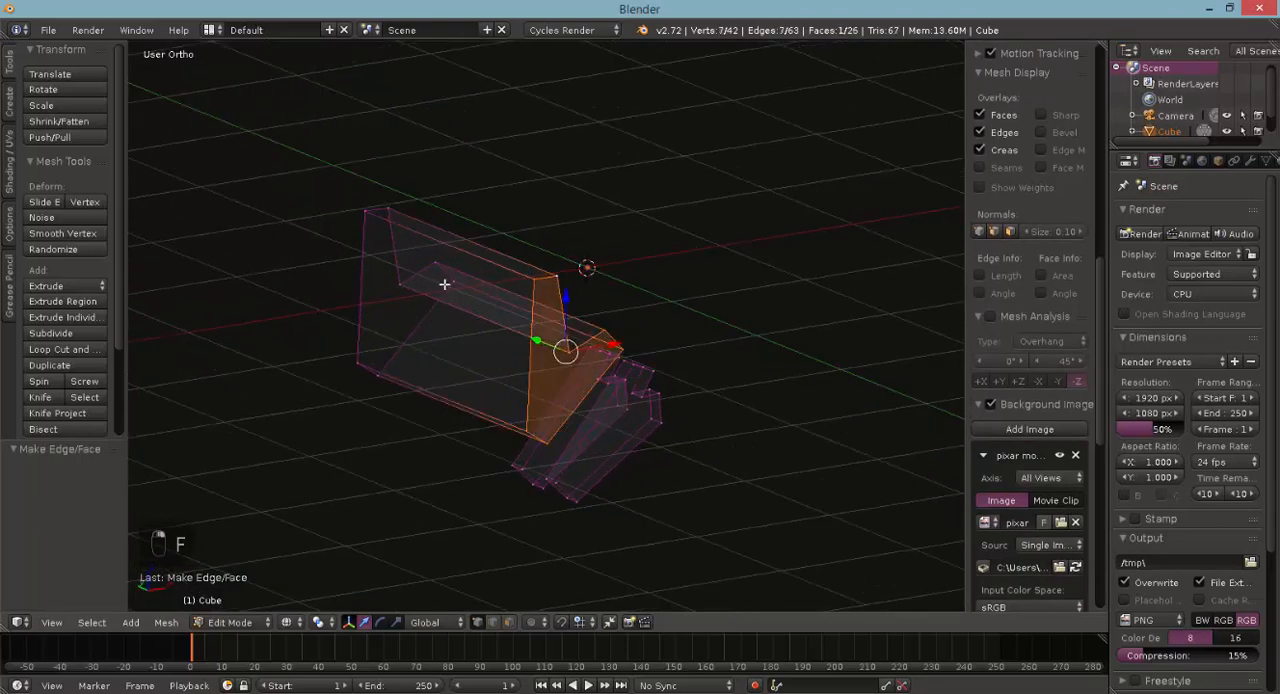
- Select the seven outline vertices on the middle bracket's back side and fill them with a face
right_click(448, 284)
right_click(433, 268, "shift")
right_click(401, 277, "shift")
right_click(379, 219, "shift")
right_click(361, 212, "shift")
right_click(358, 347, "shift")
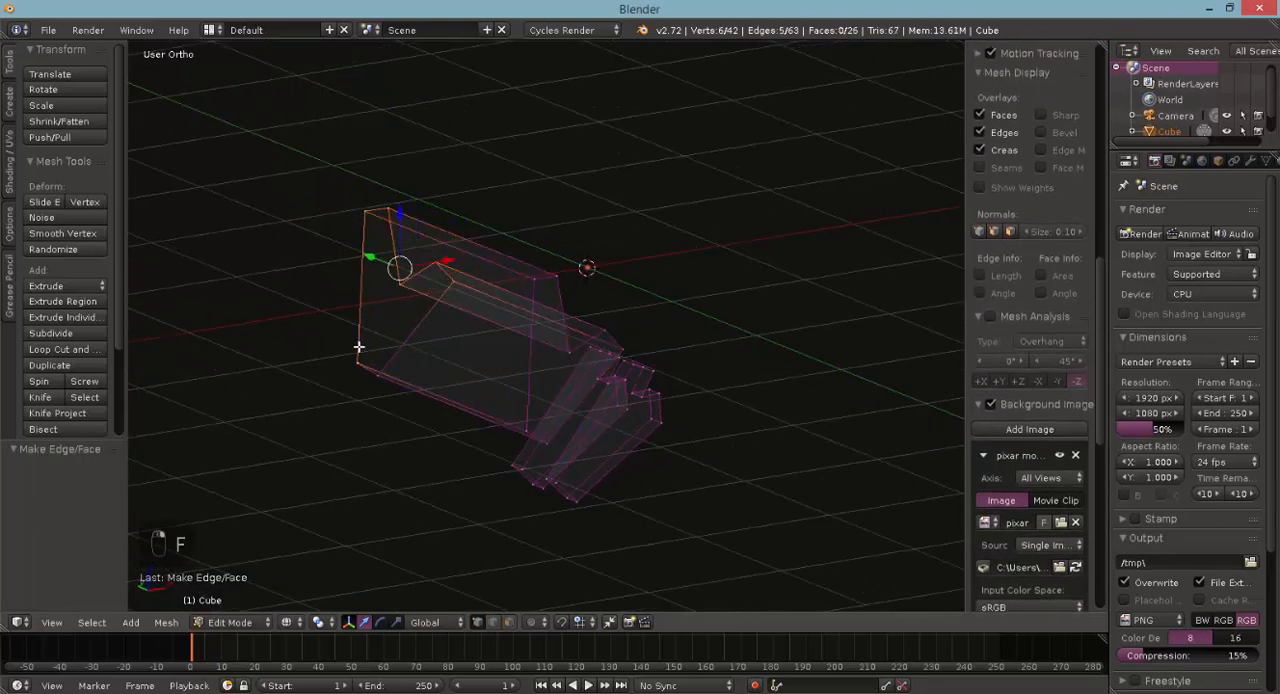
right_click(372, 375, "shift")
key("f")
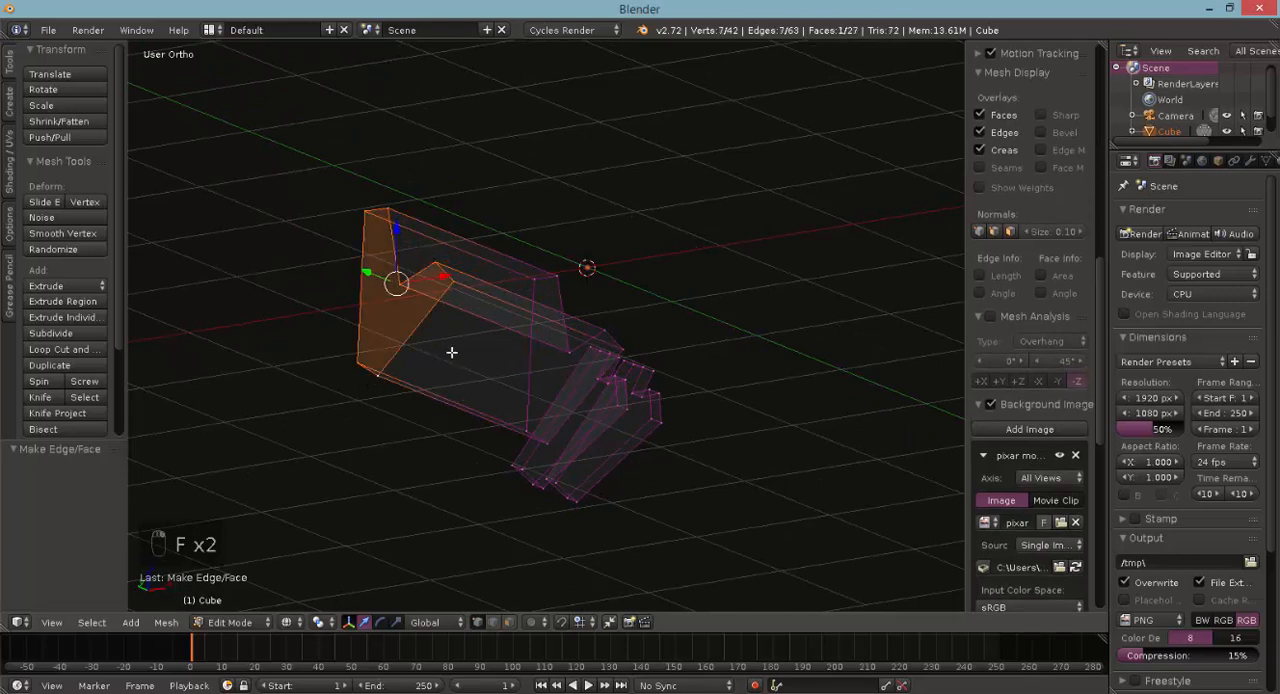
- Select the whole middle bracket and scale it along Y to match the overall width of the lower bracket pair
middle_click_drag(451, 352, 414, 222)
key("a")
key("c")
left_click_drag(417, 246, 477, 339)
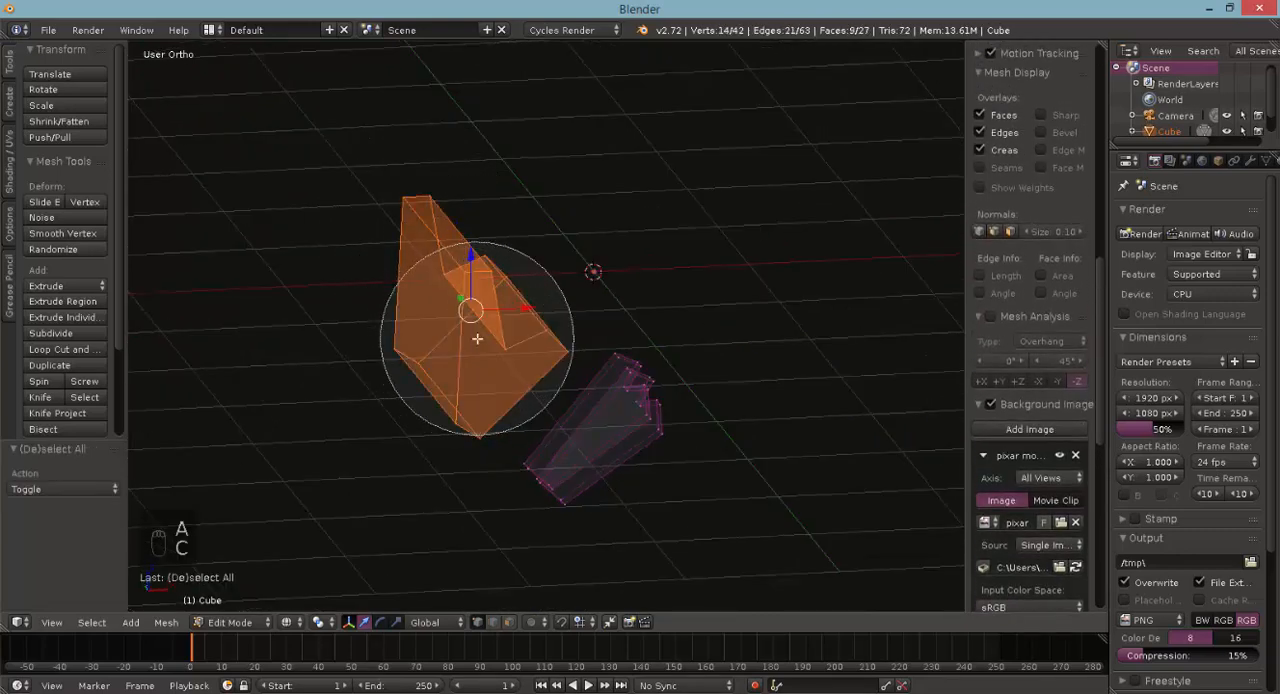
right_click(477, 339)
key("KP_7")
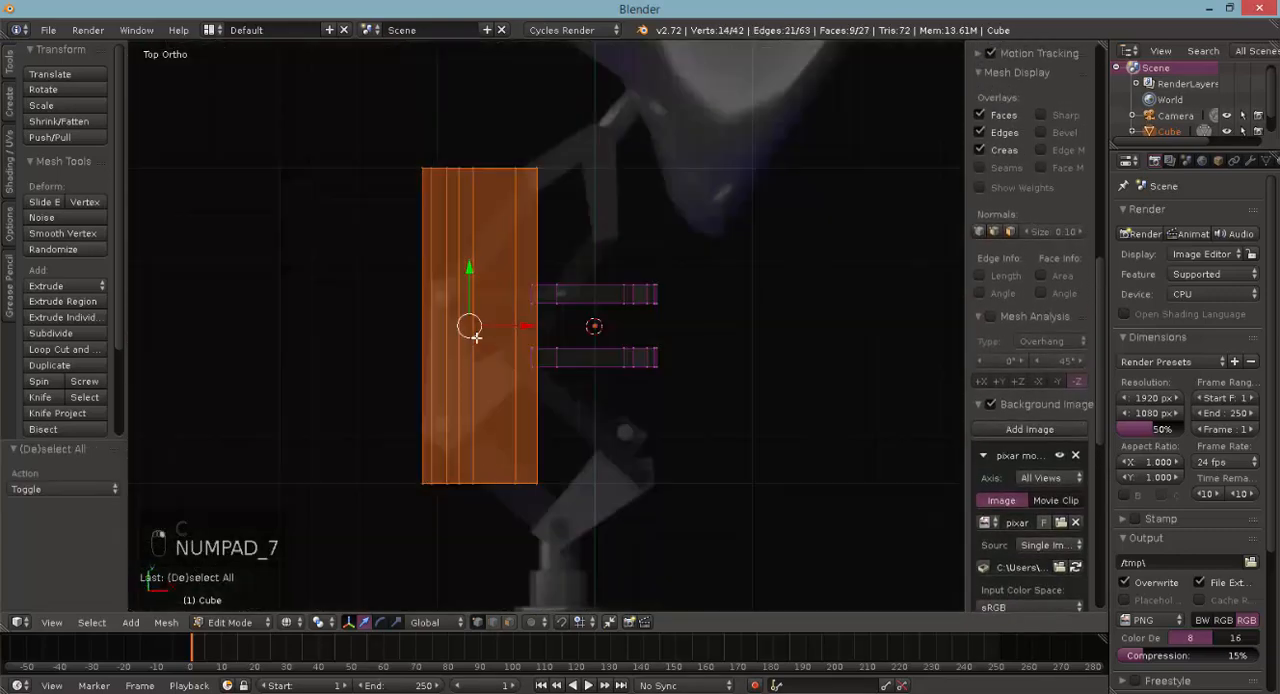
left_click(398, 621)
left_click_drag(470, 268, 438, 281)
scroll(465, 309, "up", 2)
- Select the seven vertices on the middle bracket's back side and move them -0.4 along Y to thin it into a plate
middle_click_drag(460, 266, 437, 228)
key("a")
key("b")
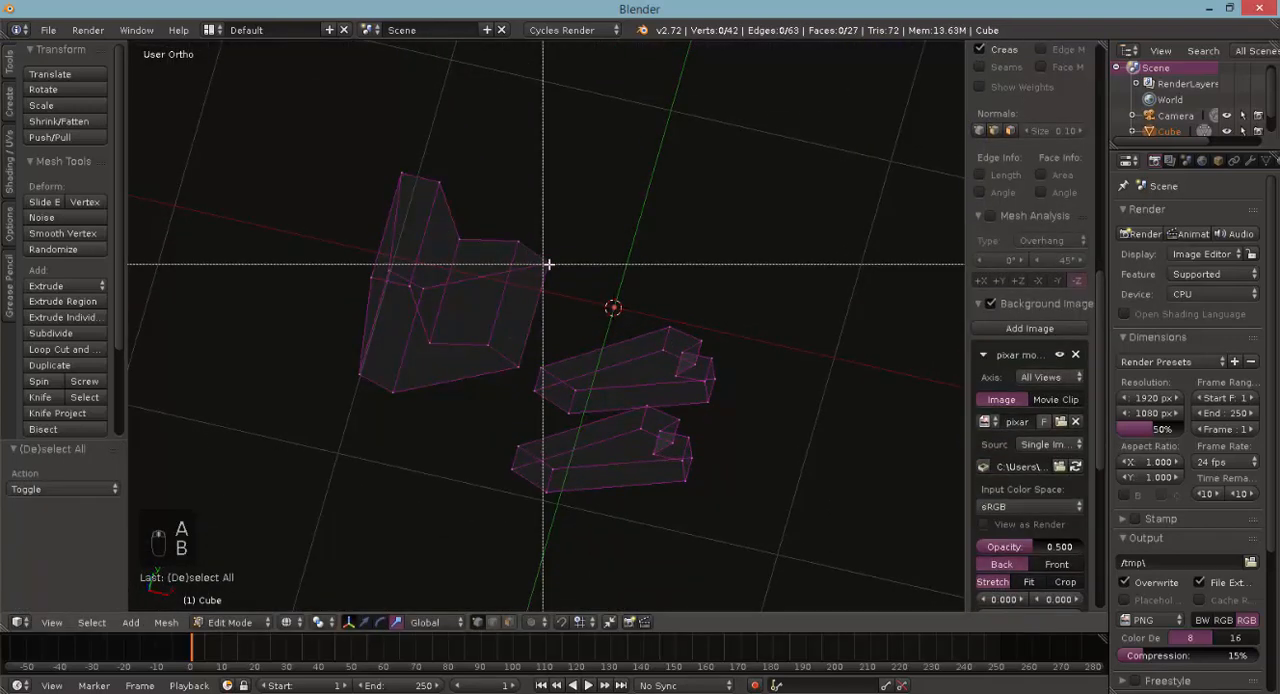
key("c")
left_click_drag(557, 246, 471, 171)
right_click(466, 176)
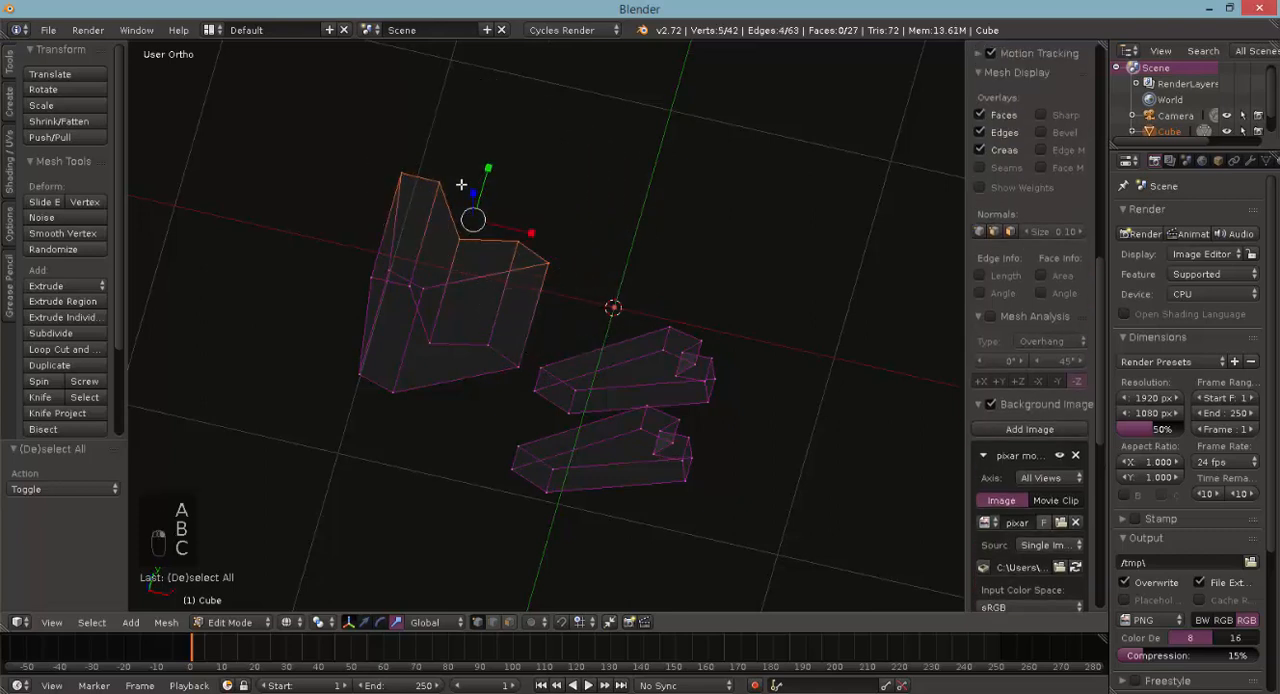
key("c")
scroll(438, 236, "up", 12)
left_click_drag(438, 283, 400, 249)
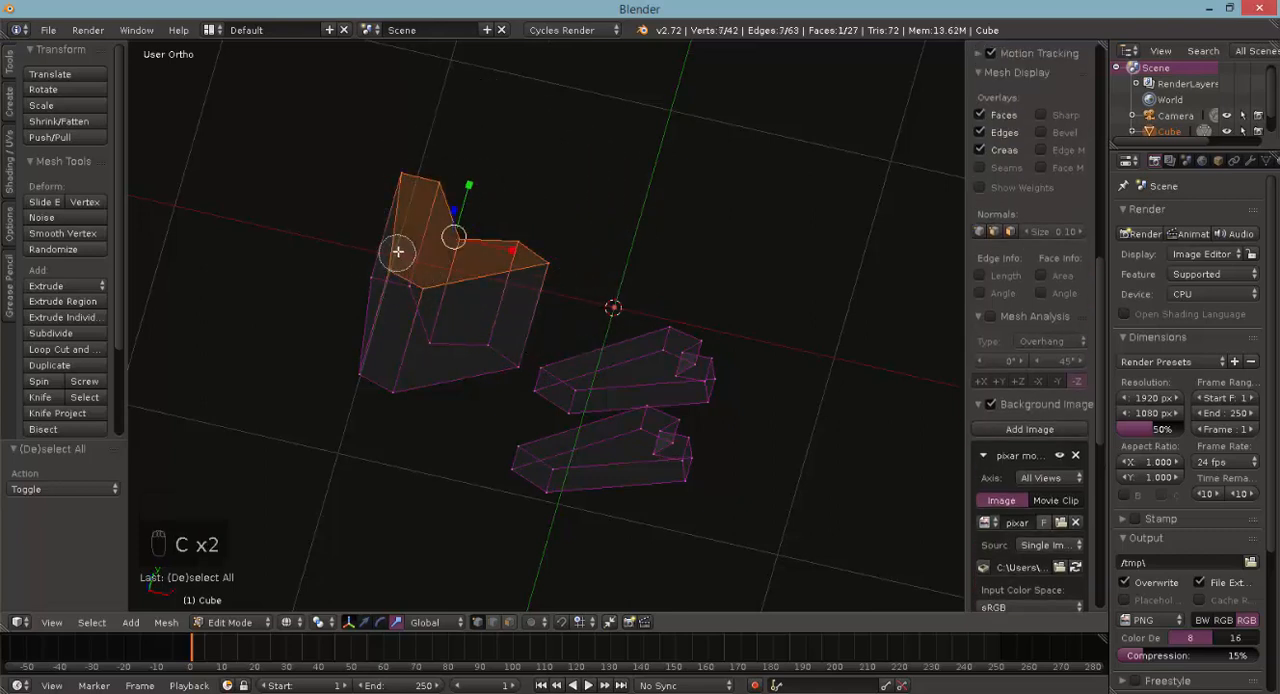
right_click(400, 250)
key("KP_7")
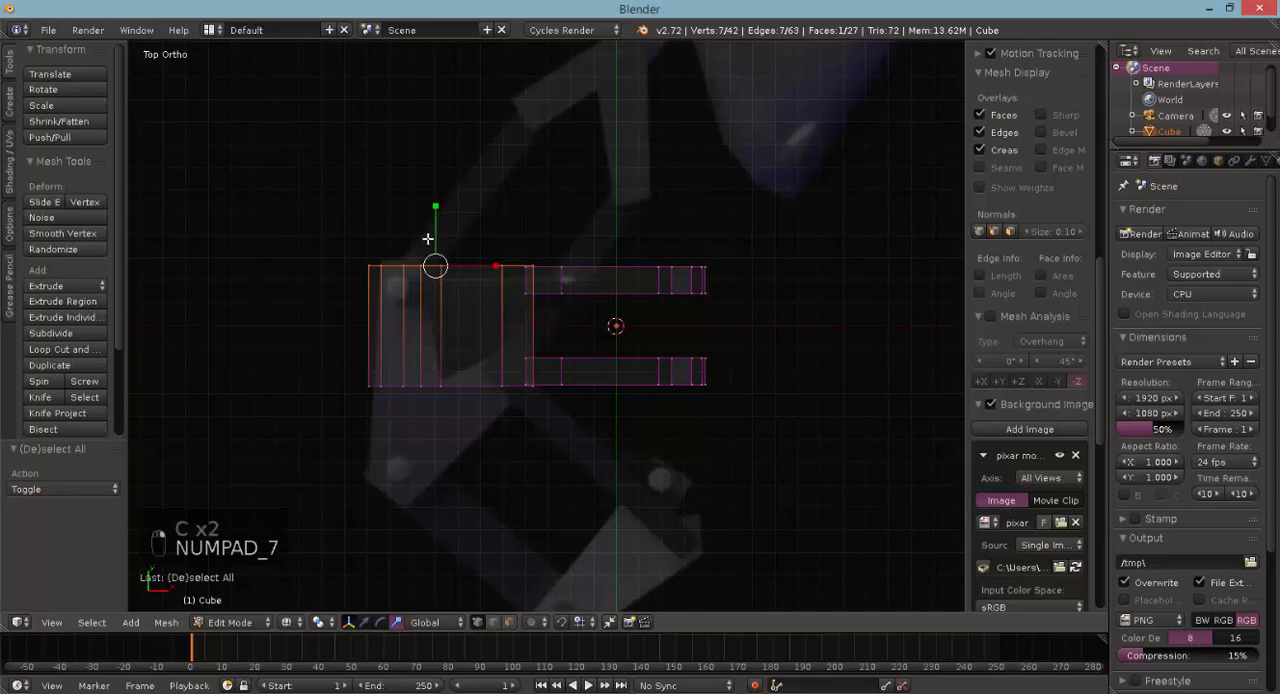
left_click(365, 622)
left_click_drag(432, 217, 434, 292)
scroll(428, 337, "up", 2)
scroll(428, 337, "up", 3)
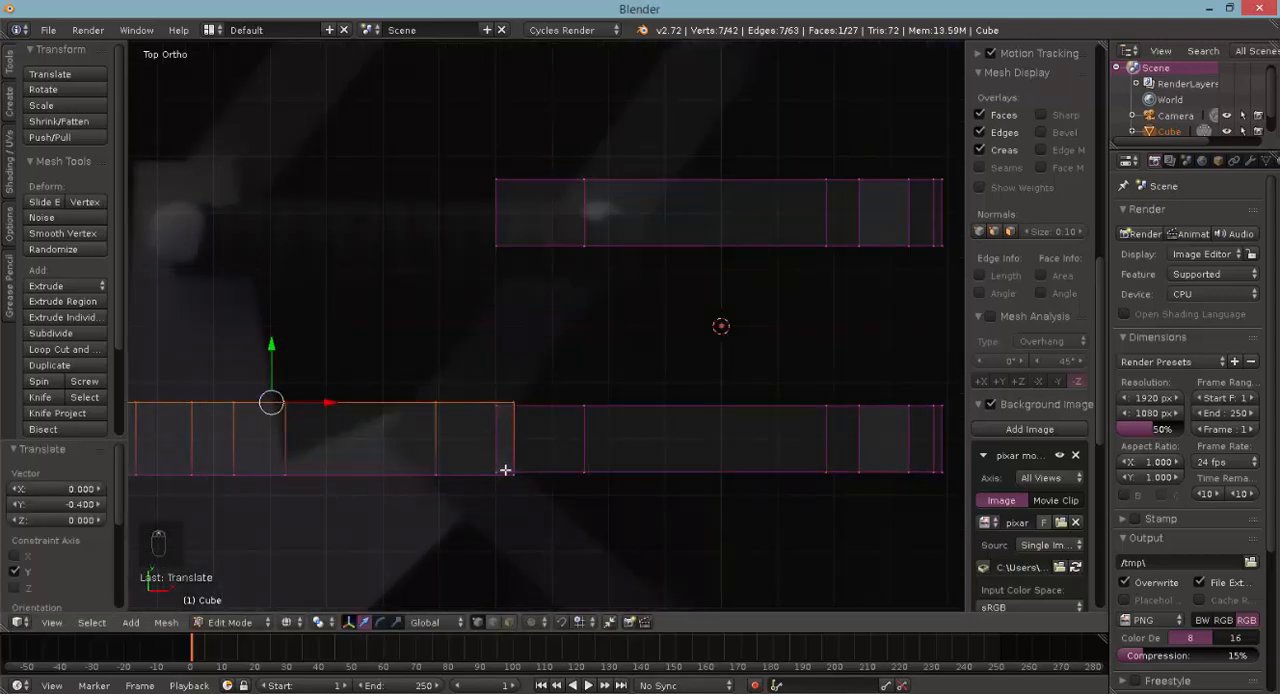
scroll(368, 412, "down", 3)
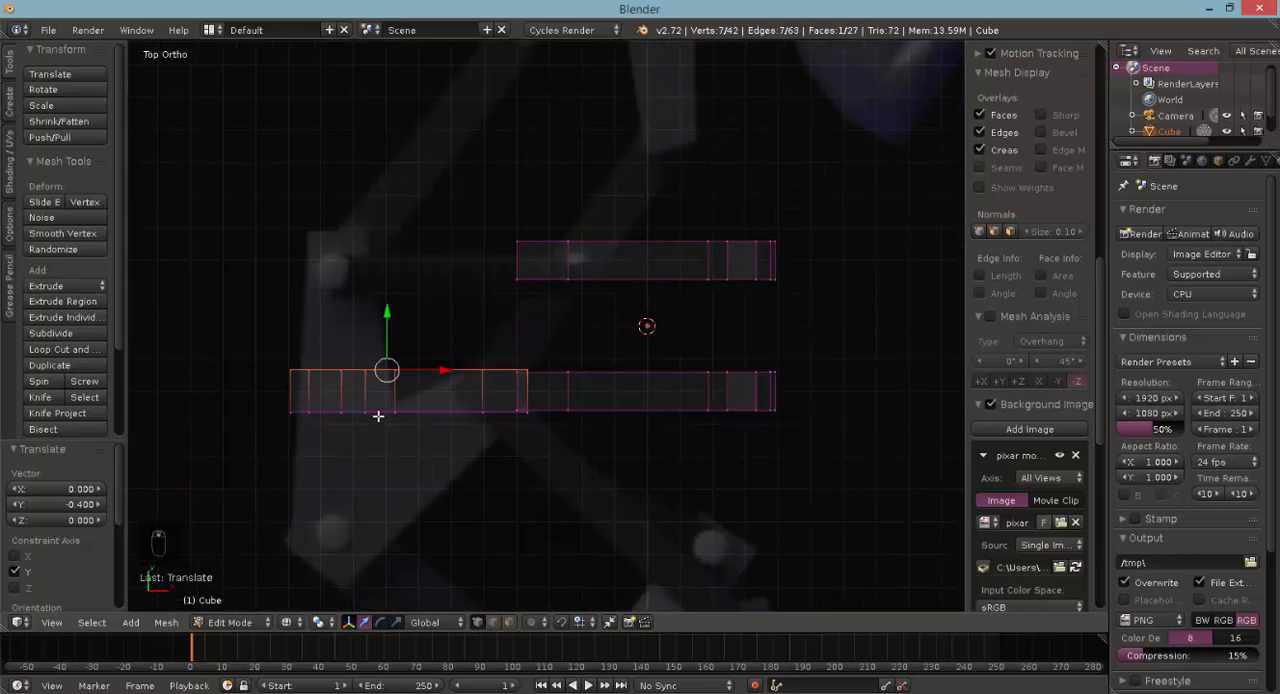
- Select the whole thinned middle bracket plate and duplicate it 0.4 along Y, in line with the back lower plate
middle_click_drag(378, 416, 360, 229)
key("b")
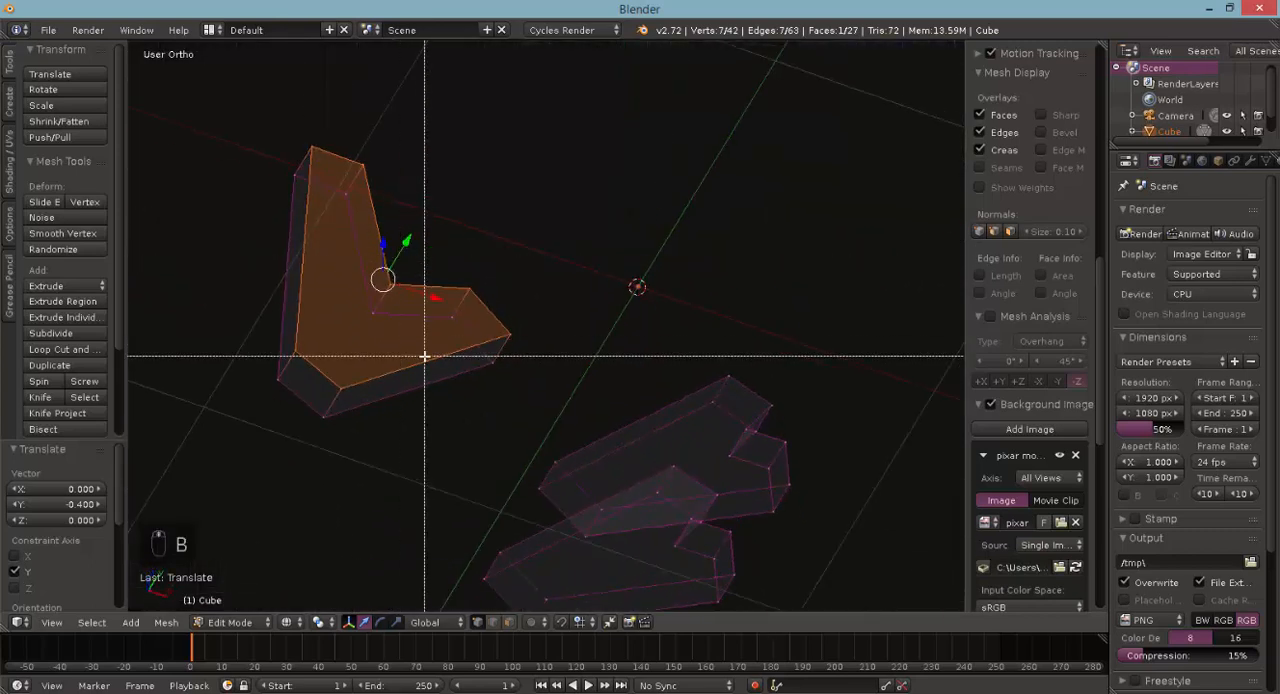
right_click(424, 356)
key("c")
scroll(486, 354, "down", 3)
mouse_move(463, 354)
left_mouse_down()
mouse_move(319, 228)
mouse_move(314, 320)
left_mouse_up()
right_click(314, 320)
key("KP_7")
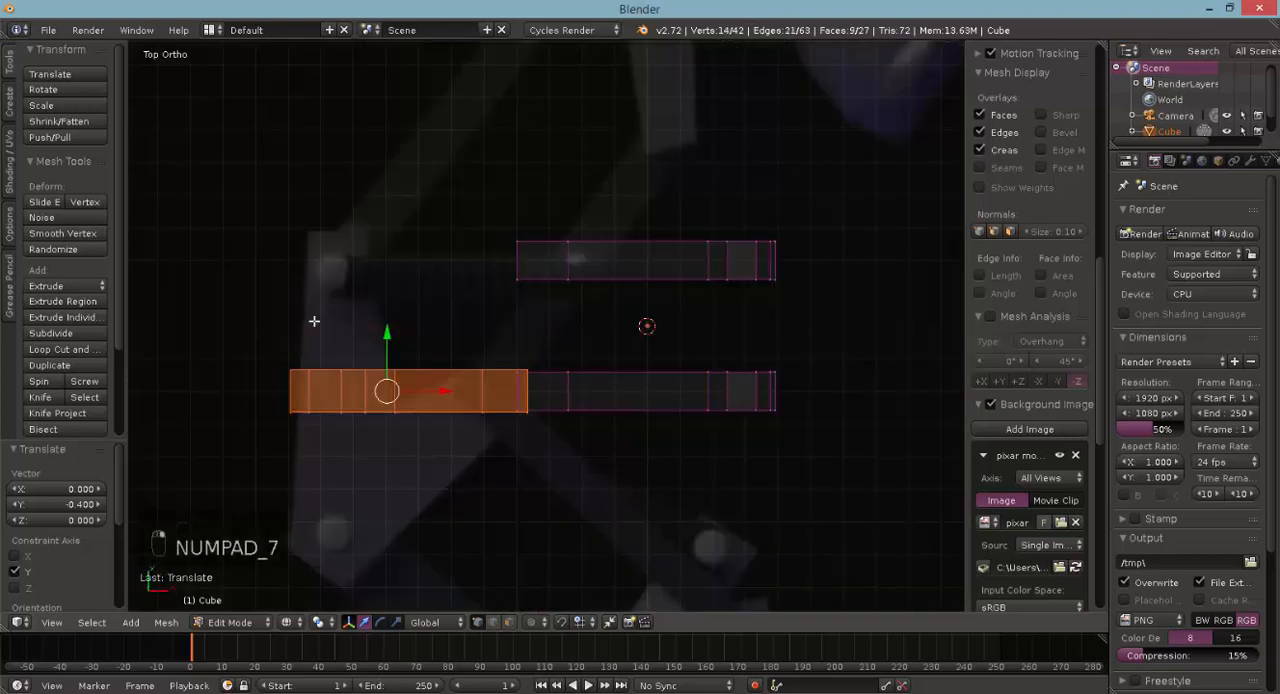
key("shift+d")
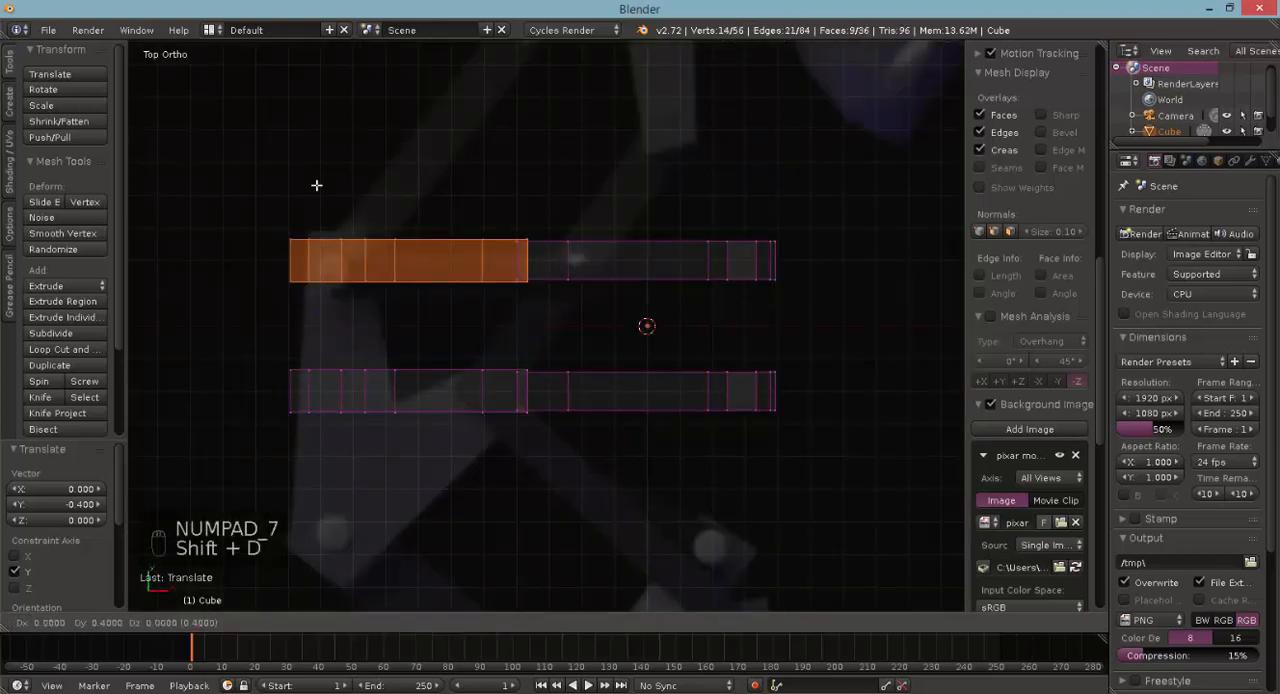
left_click(316, 185)
- Examine the bracket plates from the front and at an angle, in solid and wireframe shading, against the reference image
middle_click_drag(463, 443, 470, 326)
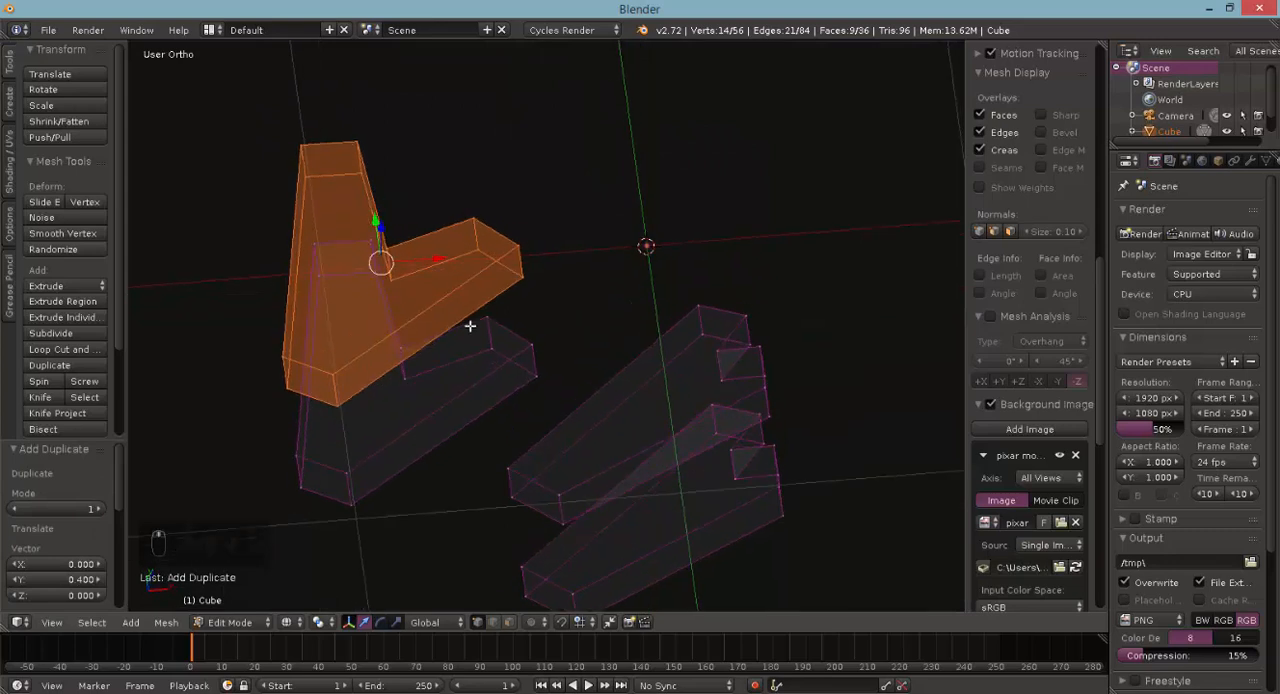
key("KP_1")
scroll(470, 326, "down", 2)
key("z")
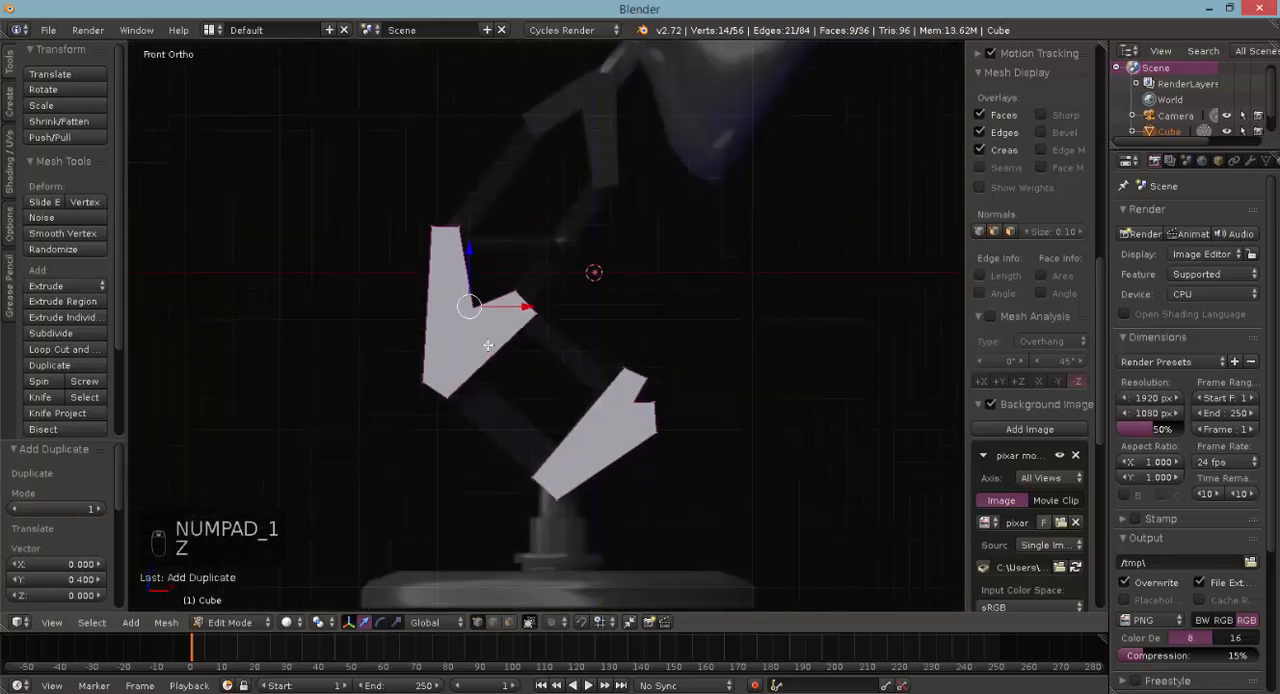
key("z")
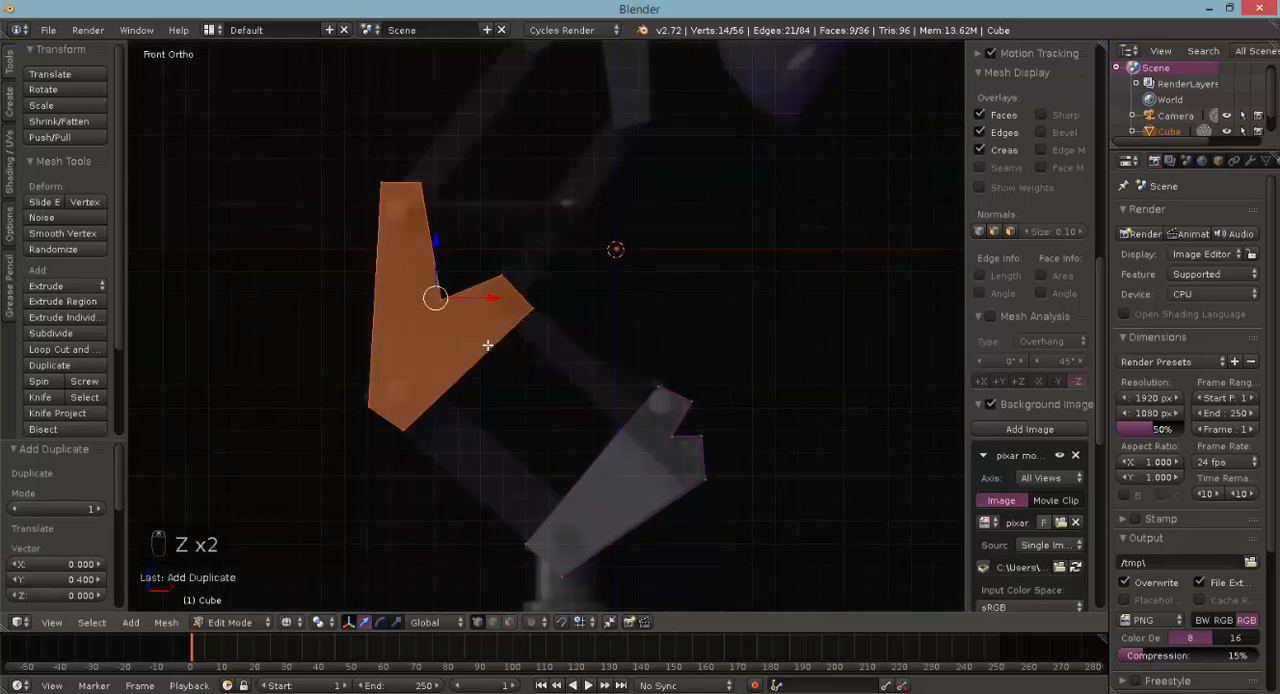
scroll(487, 345, "down", 2)
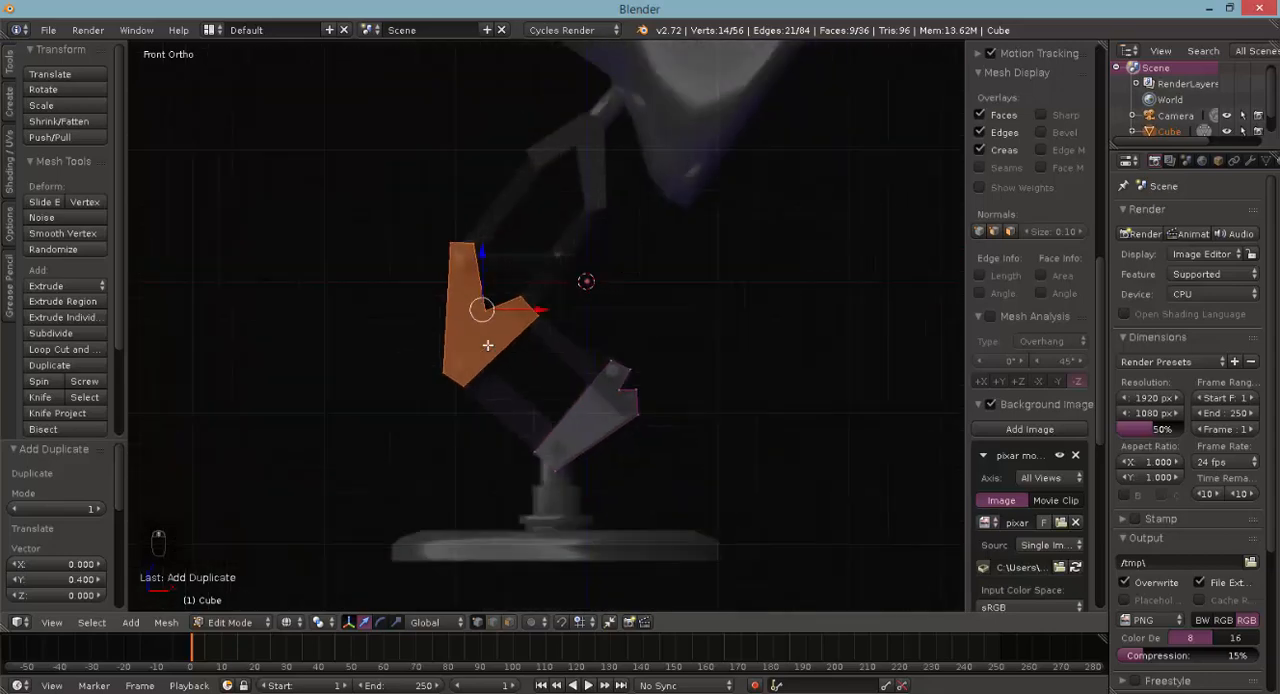
middle_click_drag(438, 353, 516, 366)
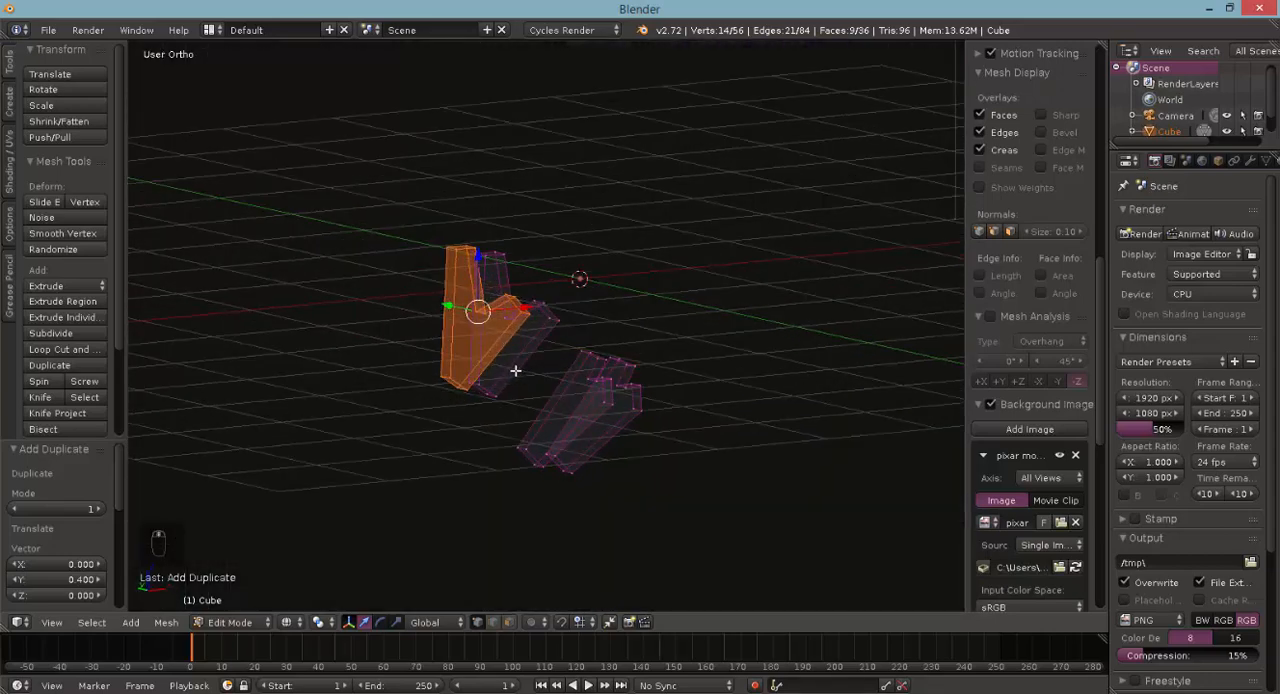
- Deselect everything in front view, add a cube to the mesh and move it 1.2 along Z over the upper bracket
key("KP_1")
key("a")
key("a")
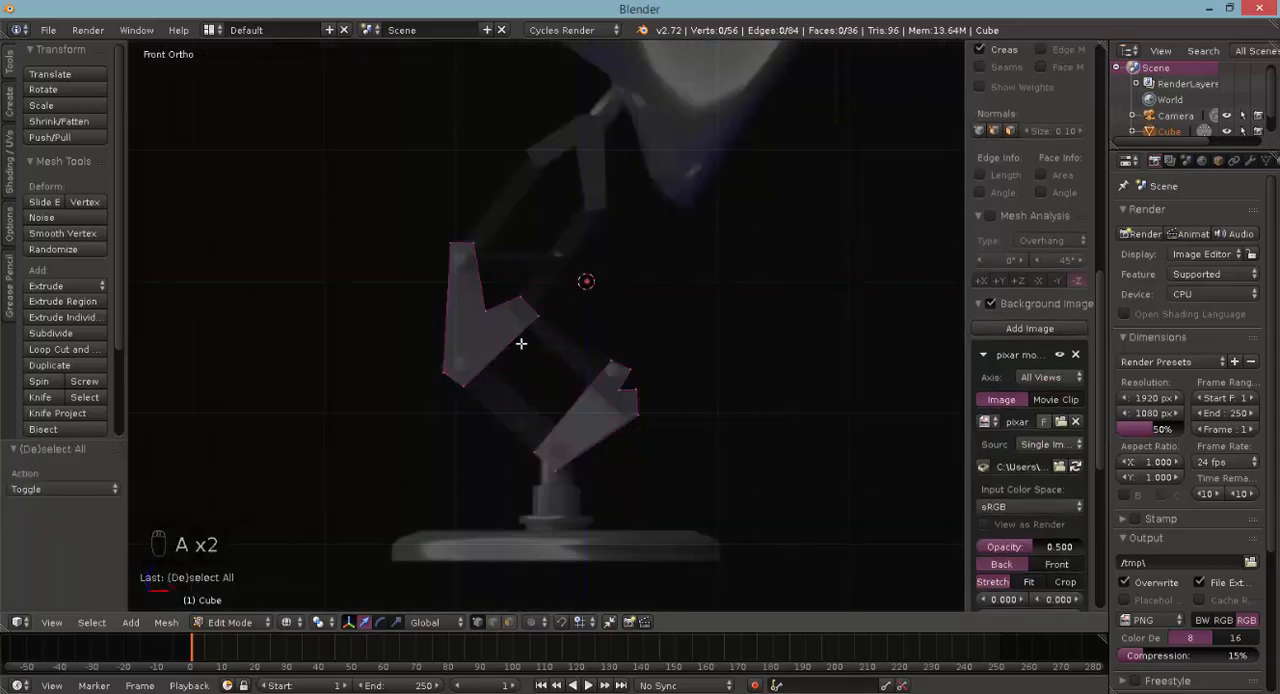
key("space")
type("add cu")
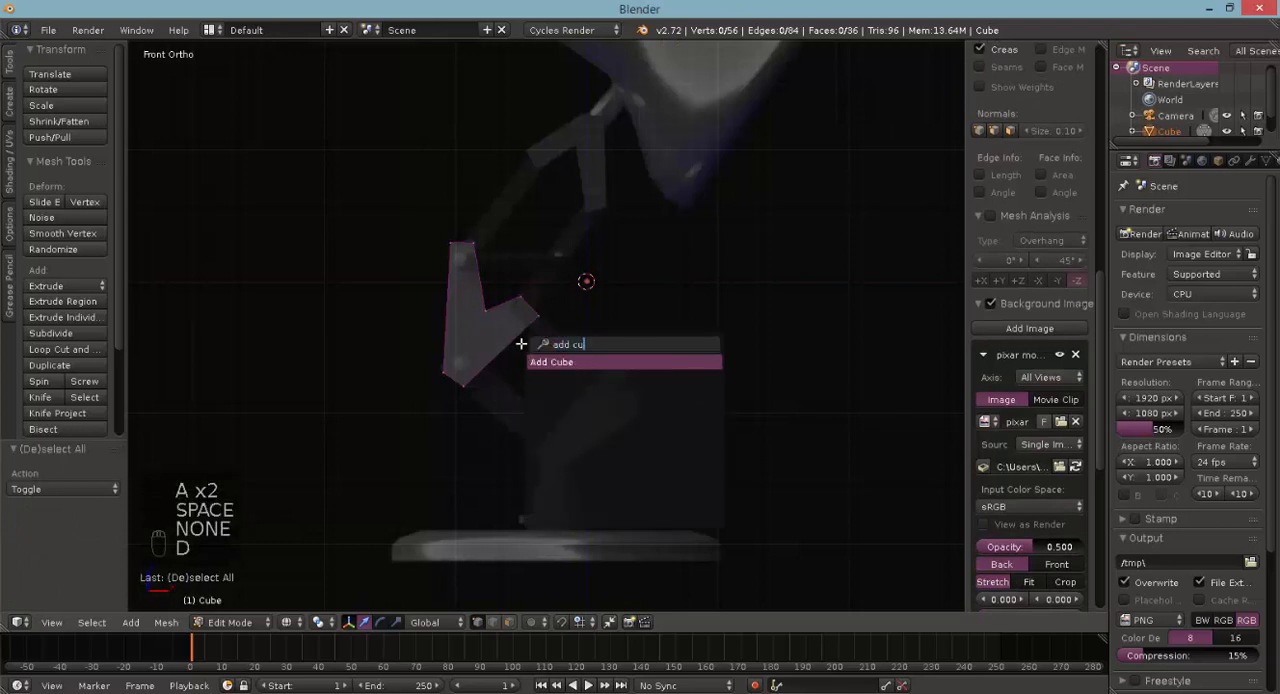
key("Return")
scroll(534, 327, "up", 2, "shift")
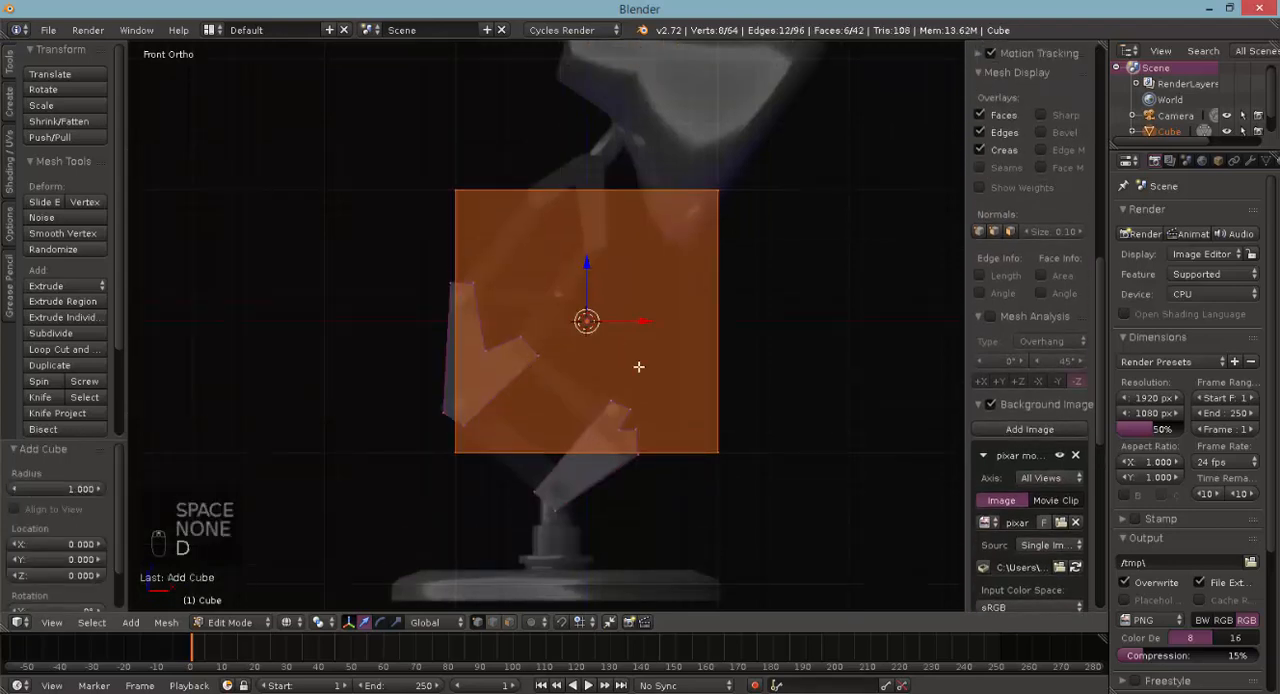
key("g")
left_click(648, 249)
scroll(648, 252, "up", 7, "shift")
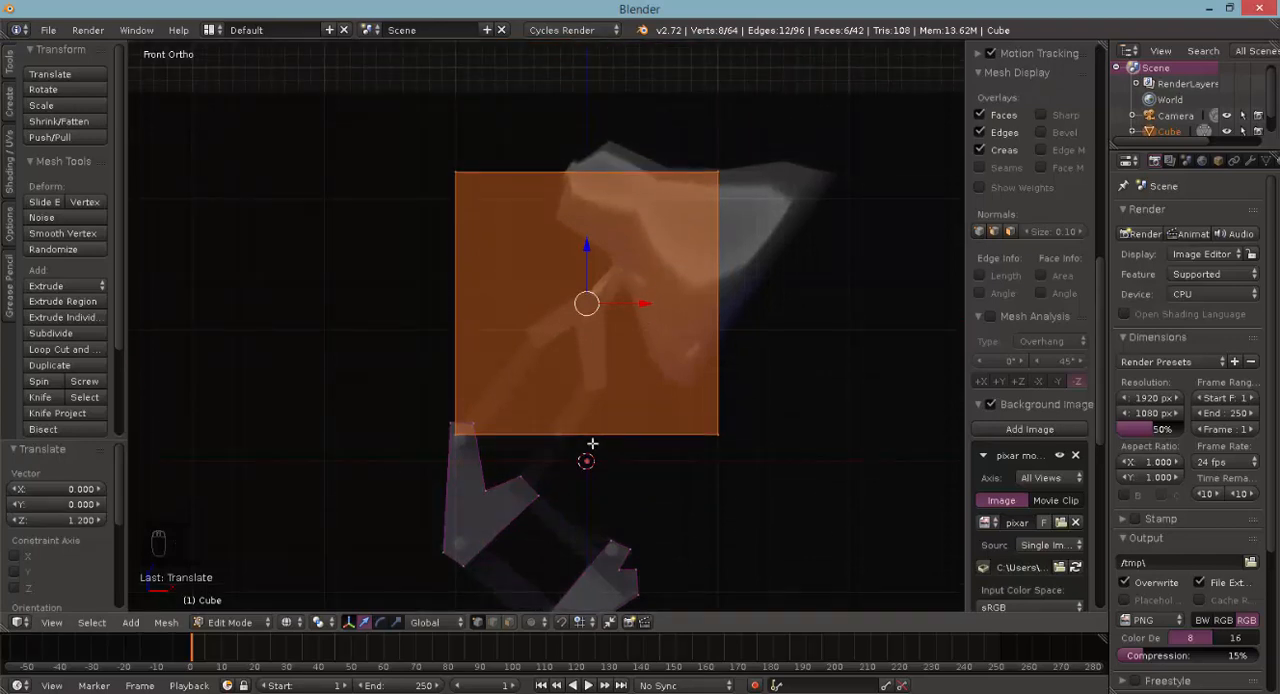
- Scale the cube to 0.4 and delete its vertices at every corner except the upper-left one
key("s")
left_click(570, 370)
scroll(568, 372, "up", 4)
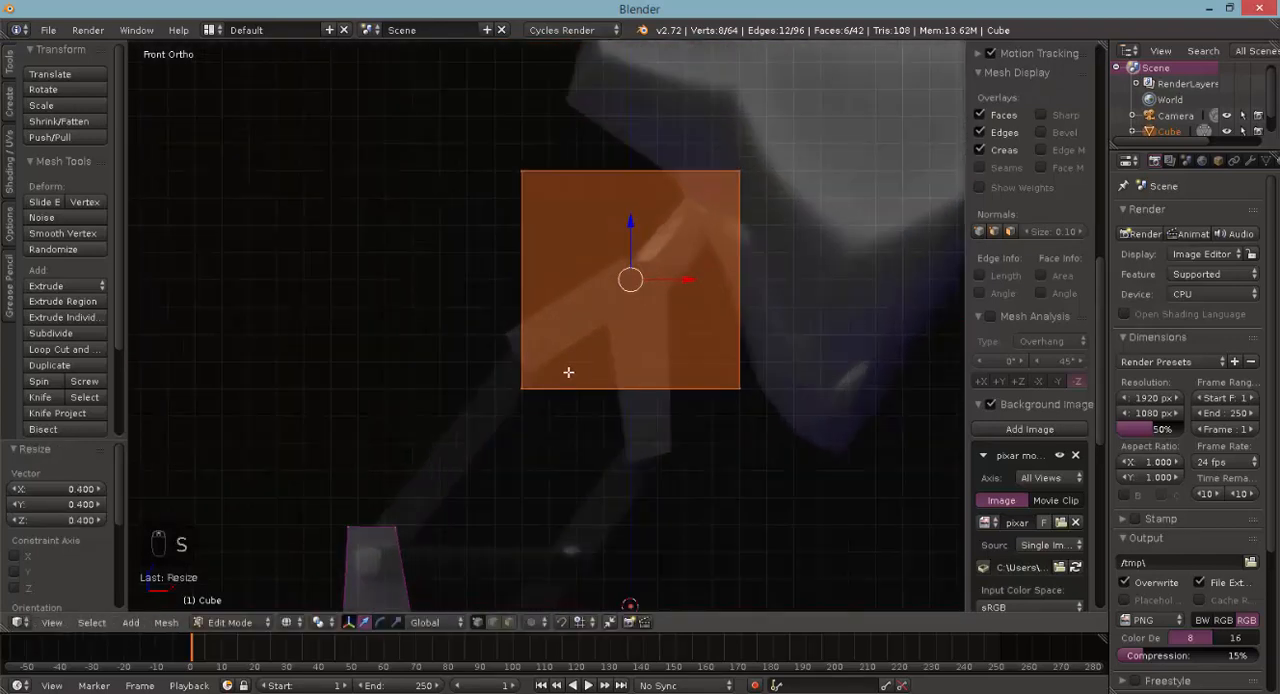
key("a")
key("b")
left_click_drag(543, 397, 498, 365)
key("b")
left_click_drag(674, 371, 765, 410)
key("b")
left_click_drag(743, 134, 763, 224)
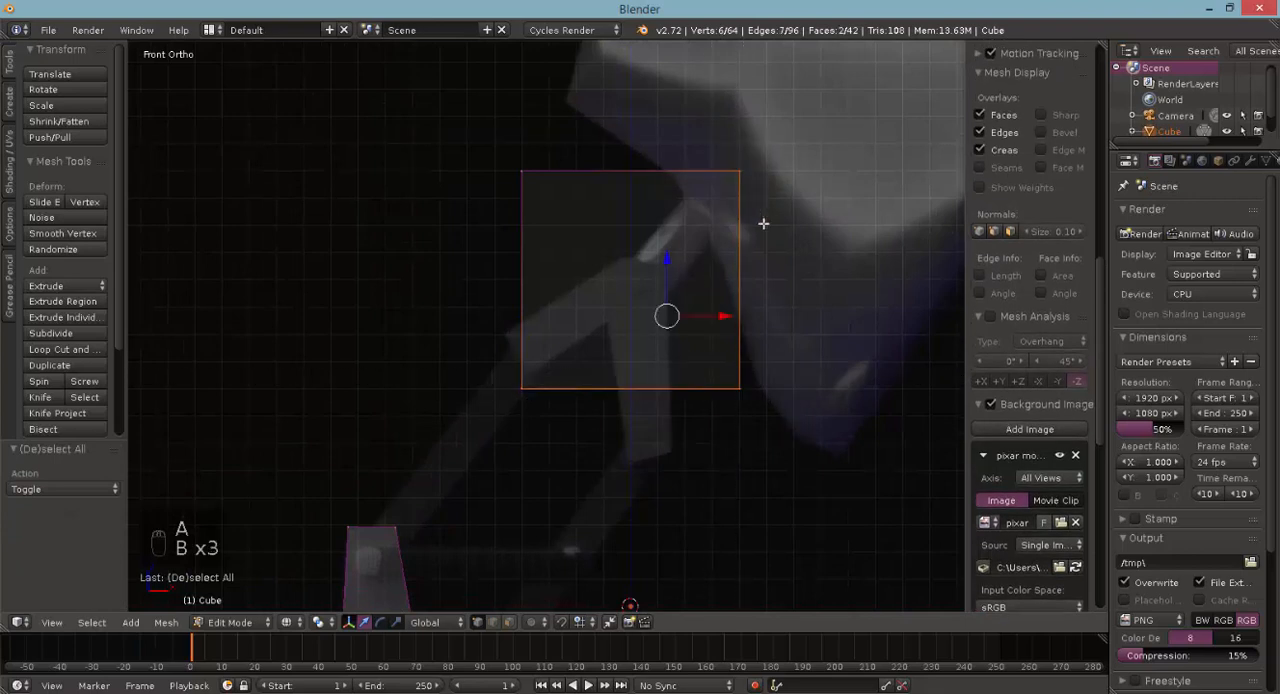
key("Delete")
left_click(723, 220)
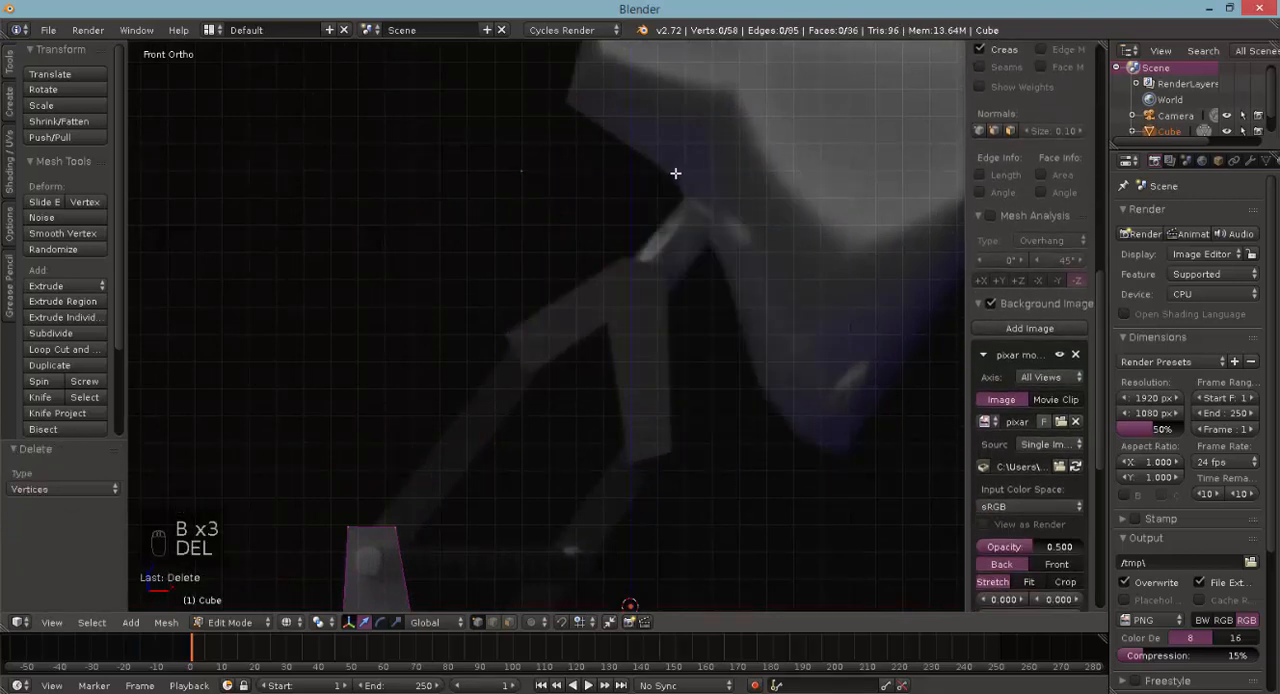
- Move the remaining vertex pair -0.1 on X and -0.6 on Z, then fine-tune it onto the upper bracket's left corner
key("b")
left_click_drag(523, 160, 583, 231)
key("g")
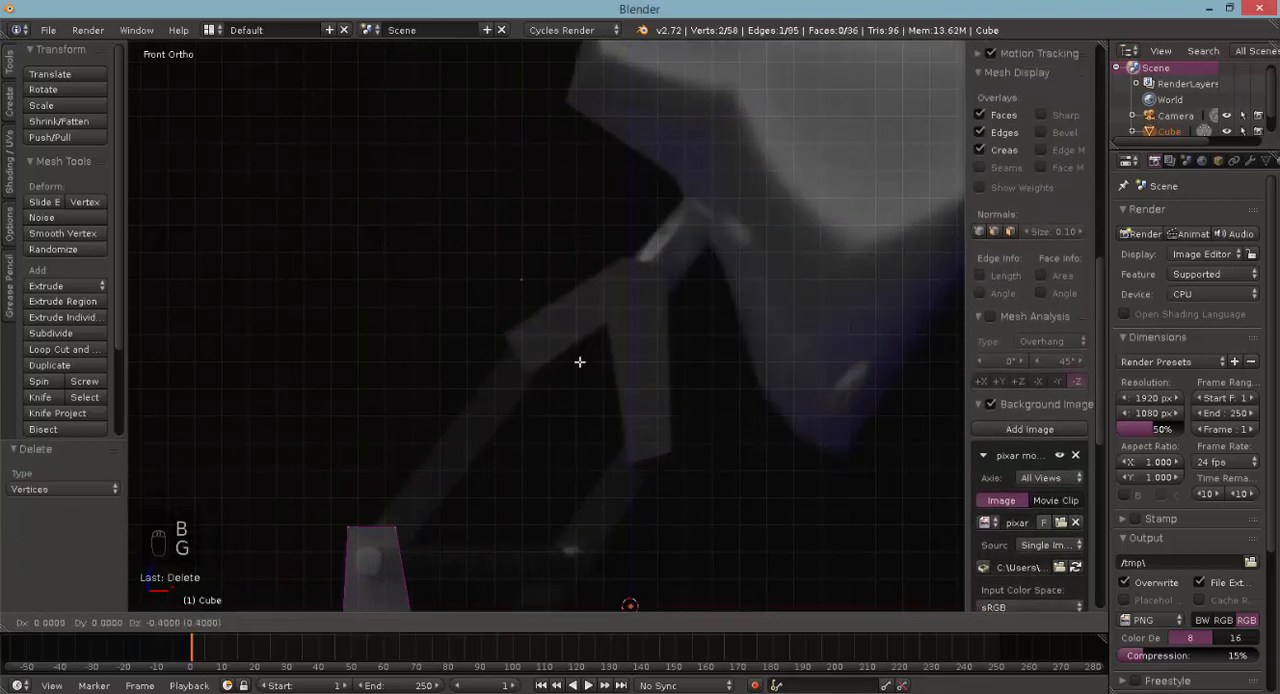
left_click(563, 402)
key("g")
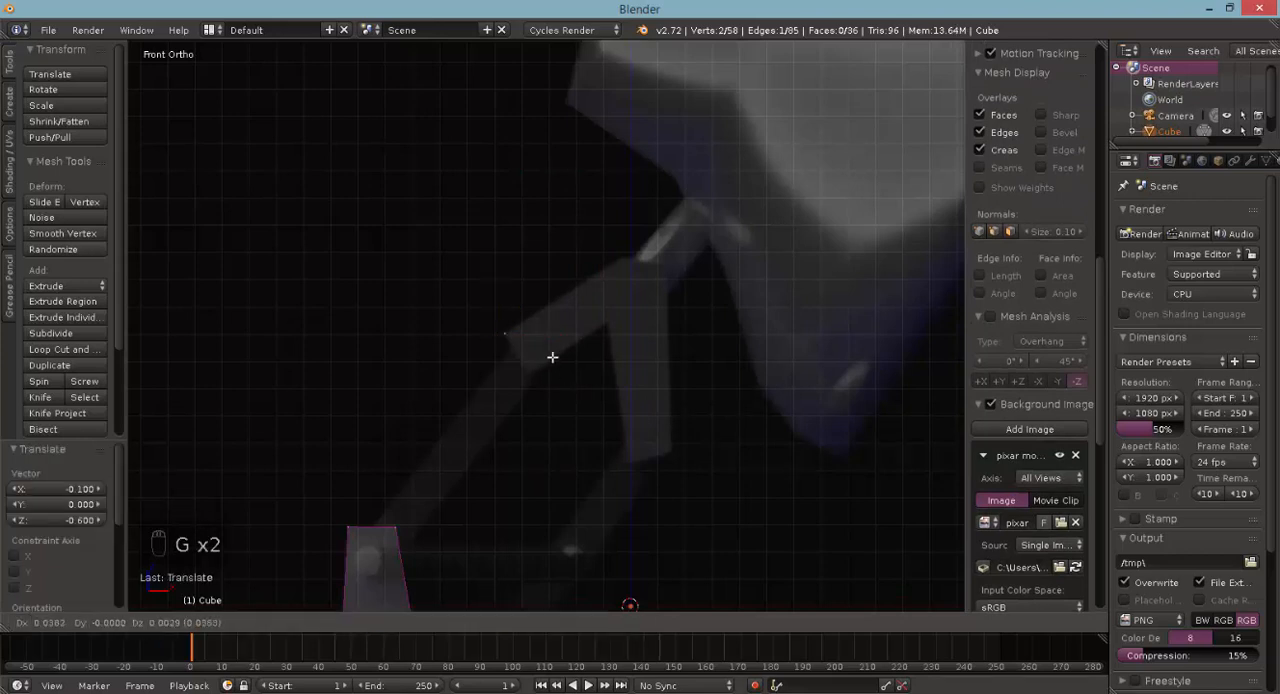
left_click(552, 357)
- Extrude the edge along the upper bracket's sloped top, across its peak and down its right side
key("e")
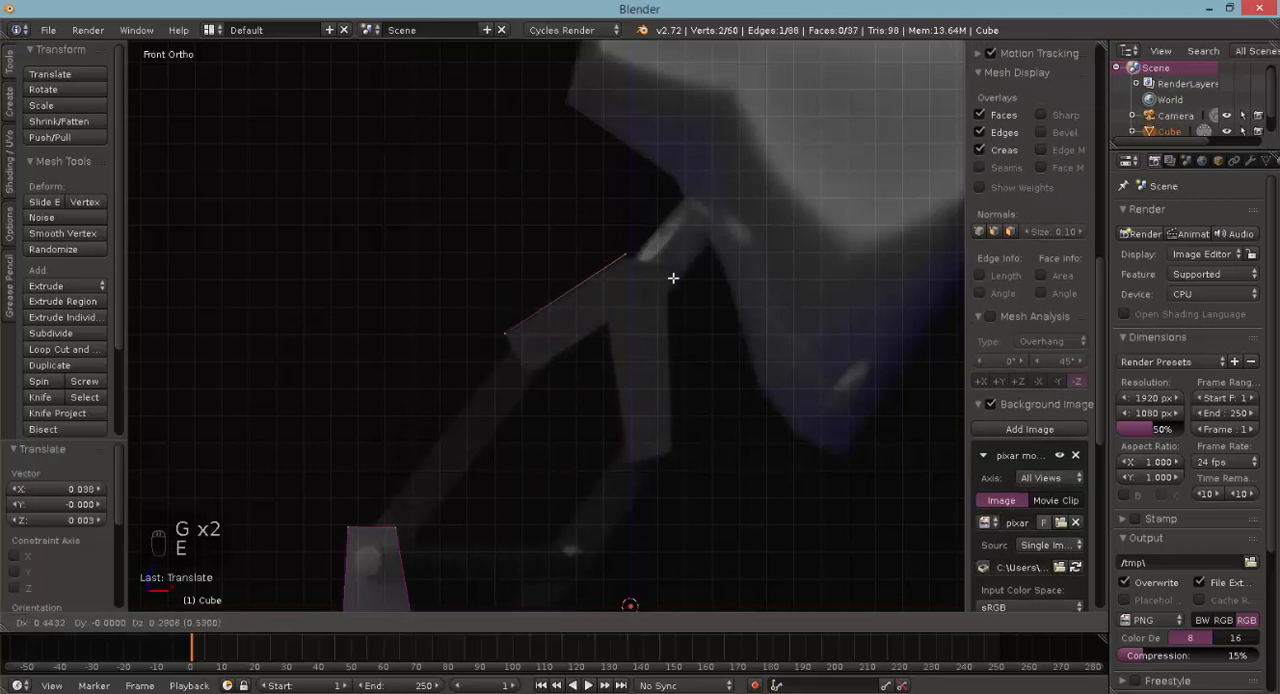
left_click(670, 278)
key("e")
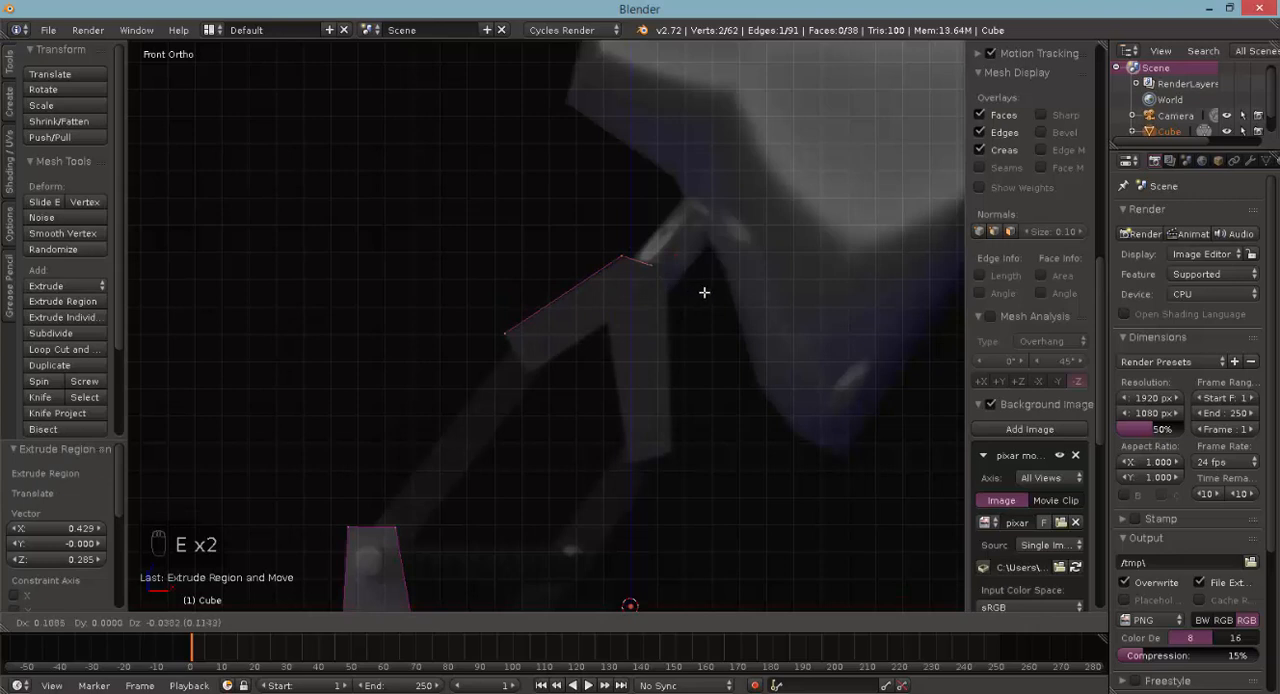
left_click(711, 287)
key("e")
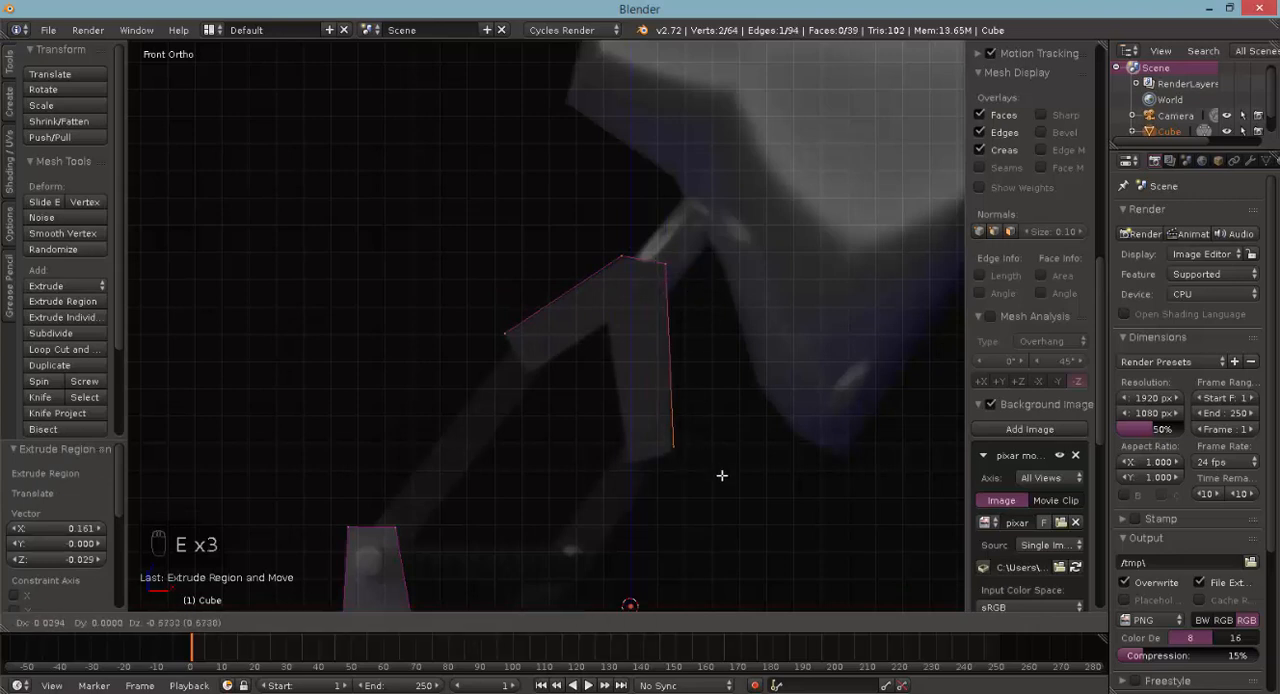
left_click(721, 478)
- Extrude the edge across the right leg's bottom, up to the inner corner and out to the left arm's lower corner
key("e")
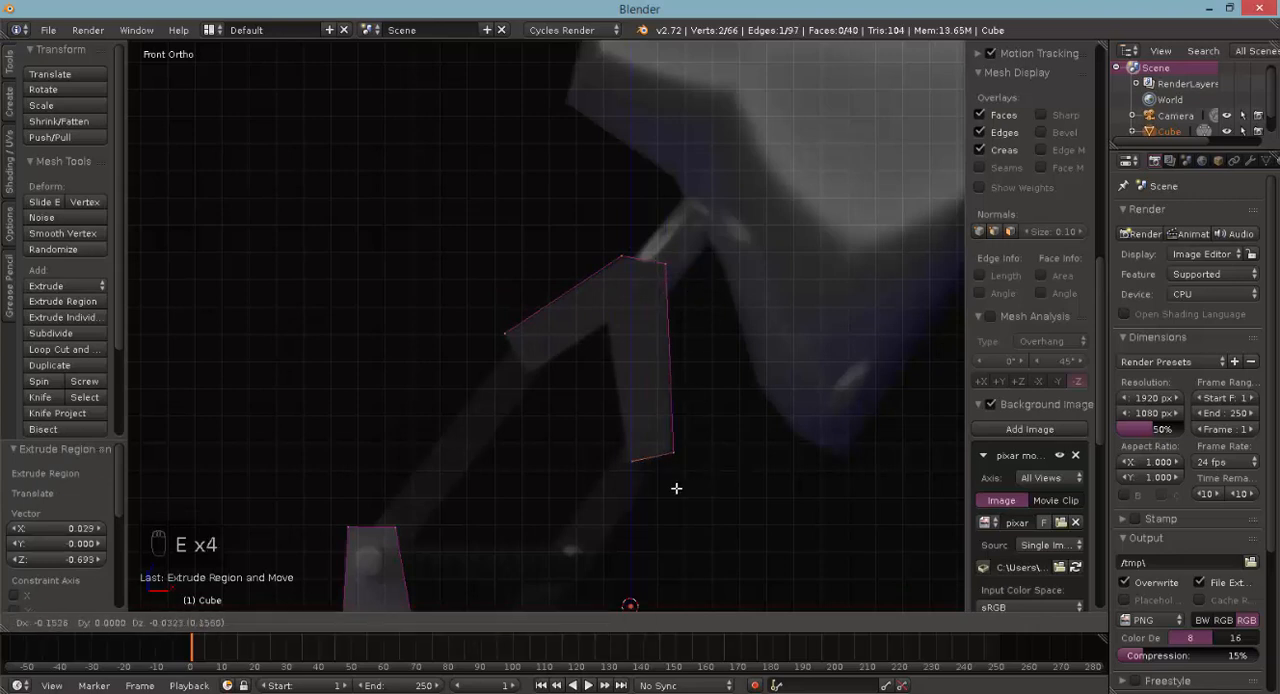
left_click(670, 489)
key("e")
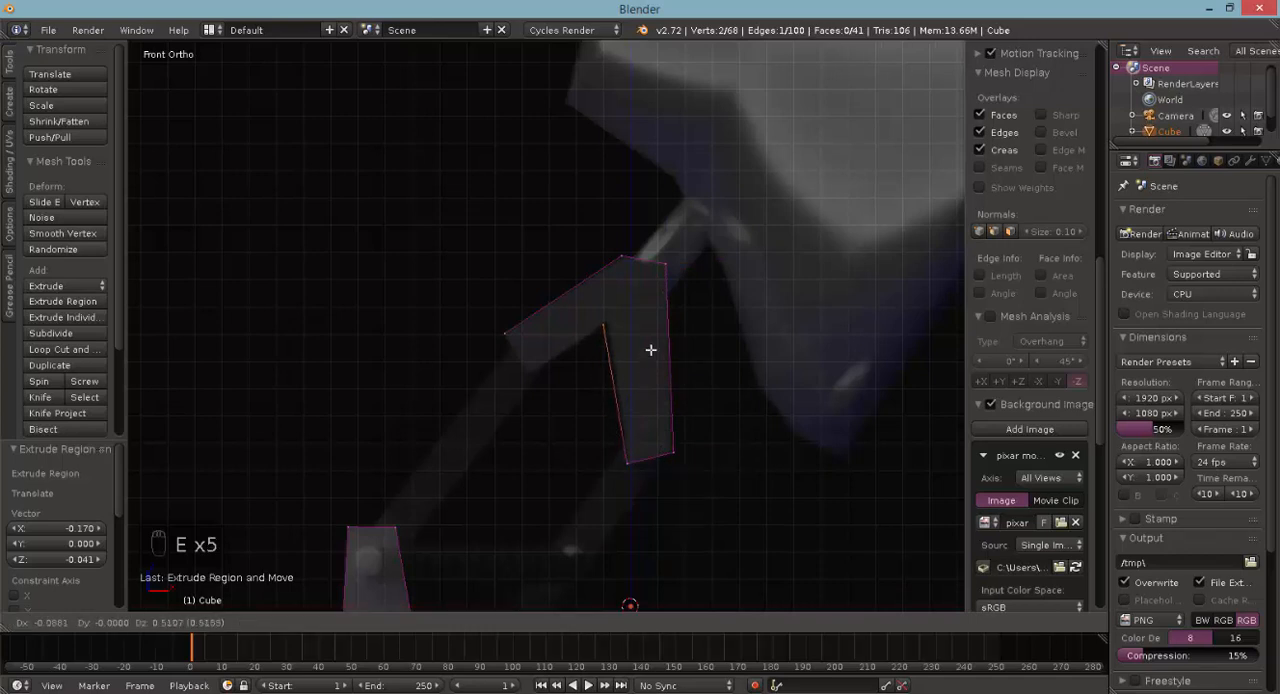
left_click(652, 348)
key("e")
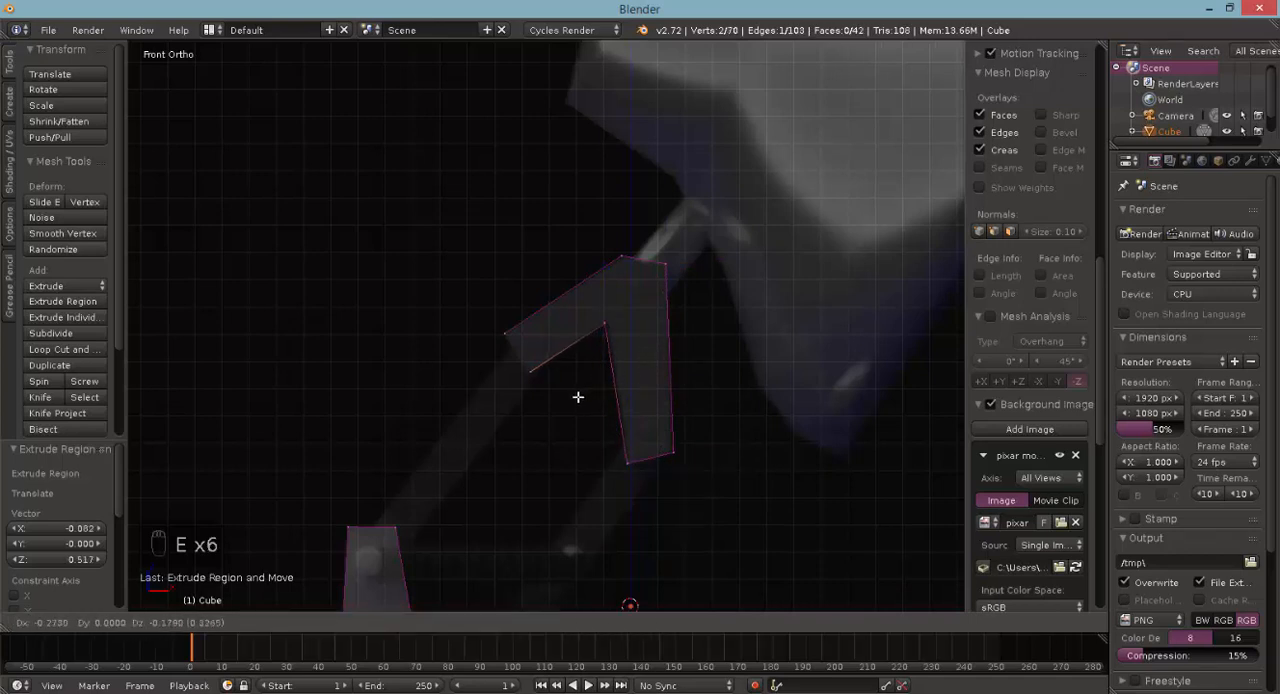
right_click(575, 398)
- Box-select the four vertices at the open end of the upper bracket's left arm and fill them with a face
key("a")
key("b")
left_click_drag(505, 404, 542, 331)
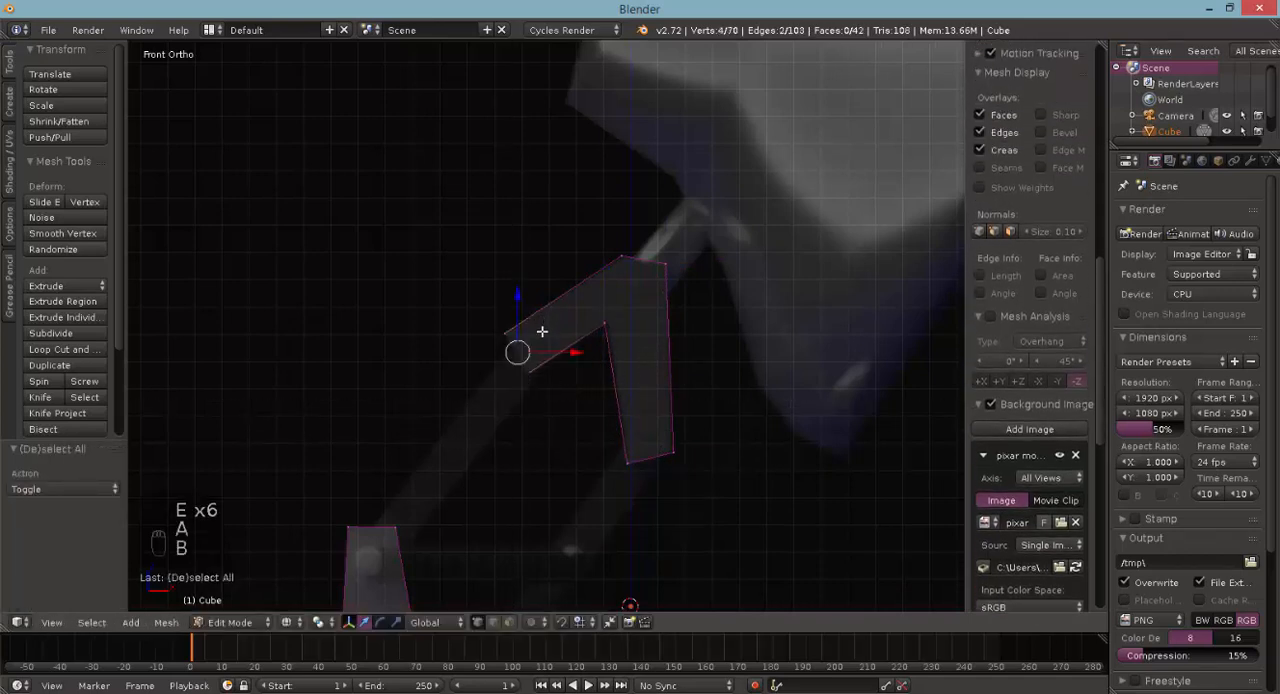
key("f")
- Select the seven outline vertices on the upper bracket's front side and fill them with a face
key("a")
middle_click_drag(560, 346, 614, 323)
right_click(723, 272)
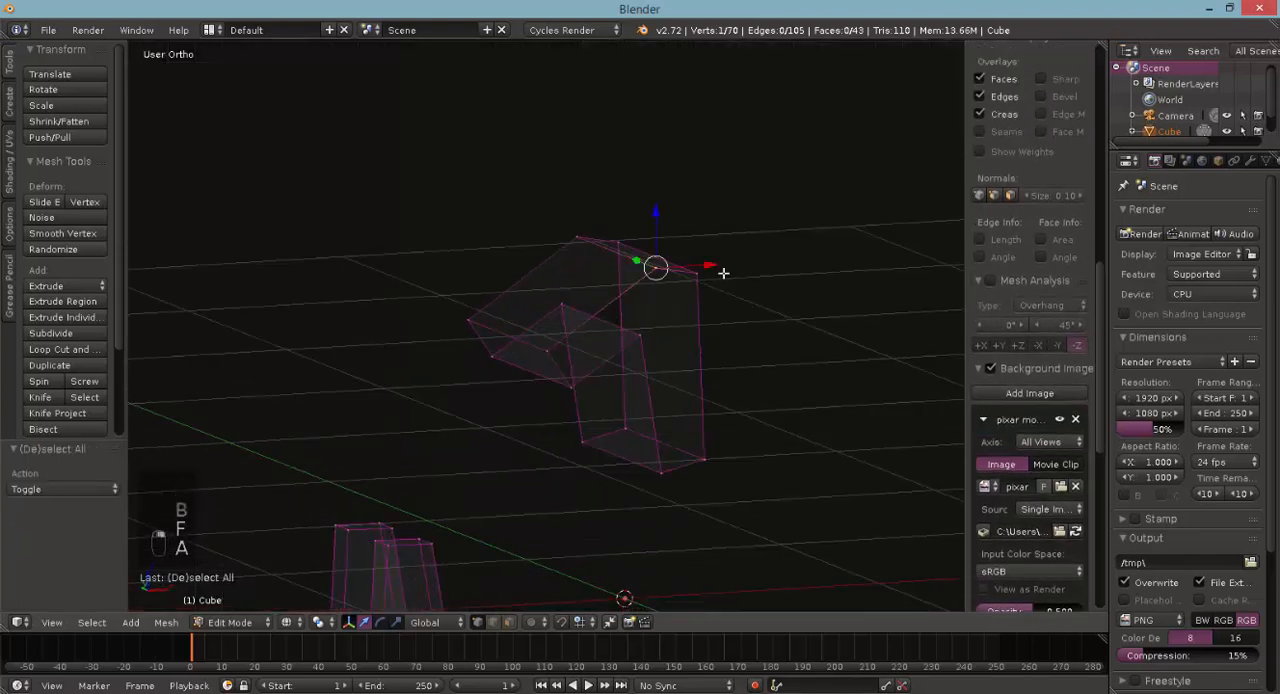
right_click(722, 273, "shift")
right_click(688, 461, "shift")
right_click(686, 463, "shift")
right_click(649, 472, "shift")
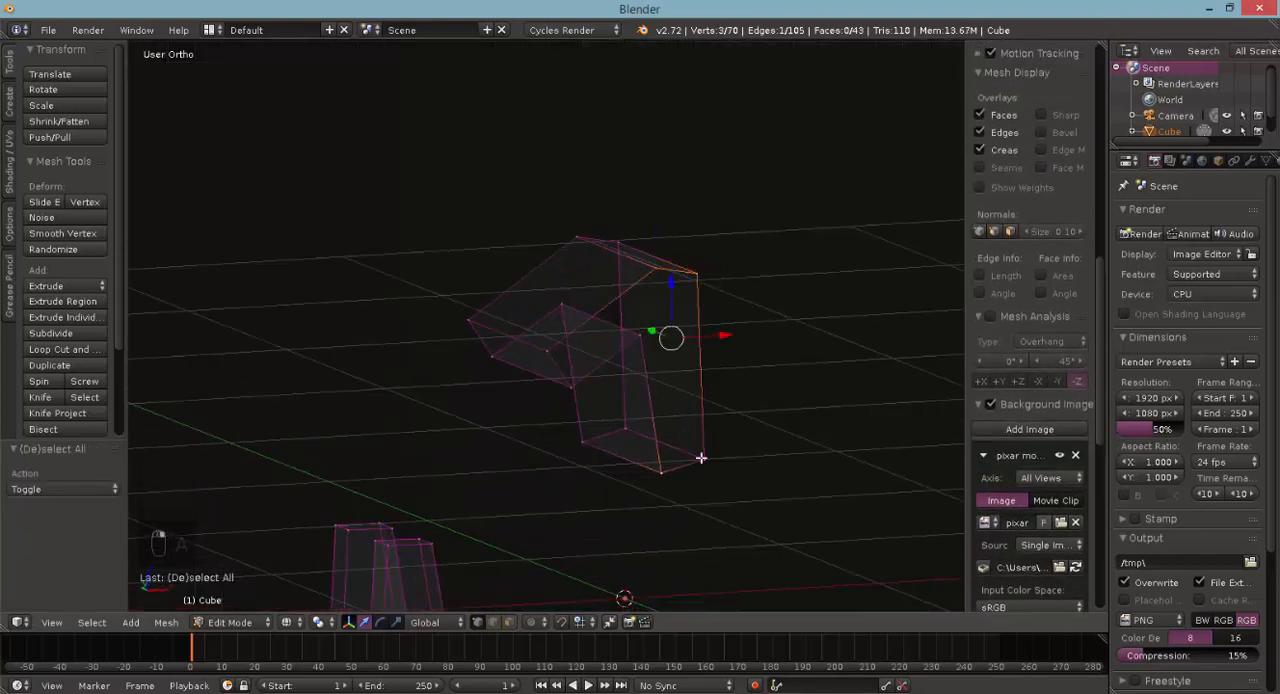
right_click(549, 353, "shift")
key("f")
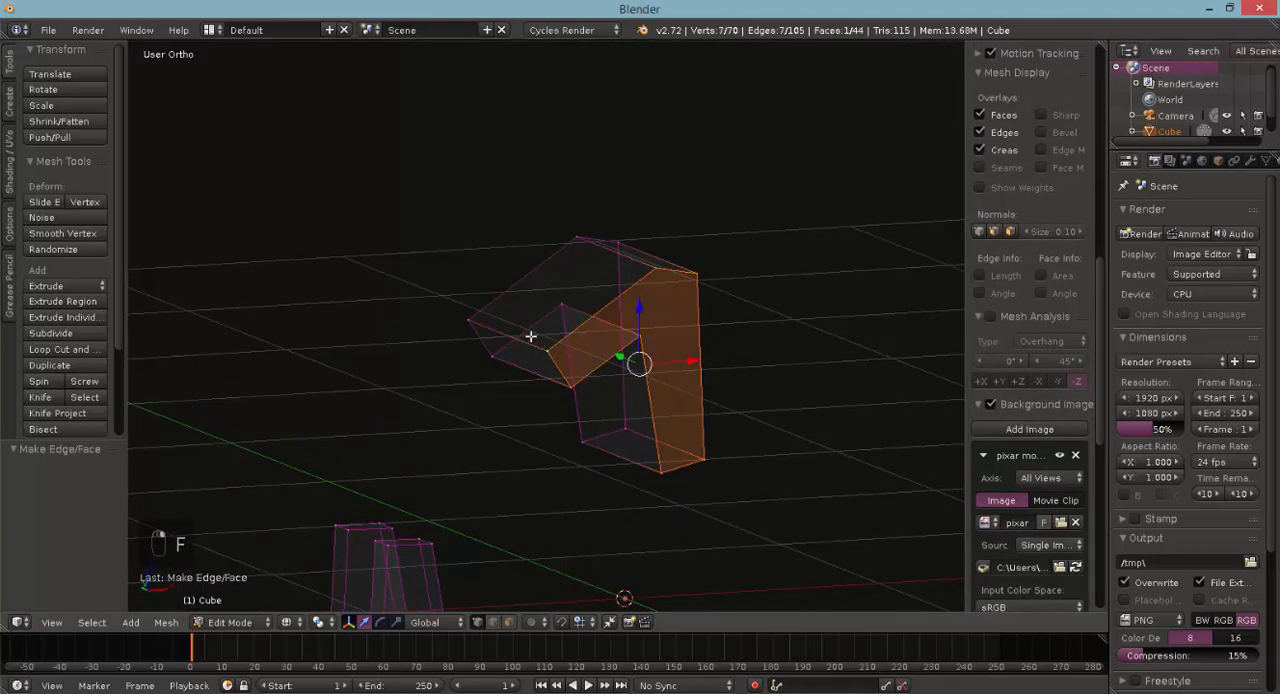
- Select the seven outline vertices on the upper bracket's open back side and fill them with a face
middle_click_drag(492, 320, 574, 356)
right_click(558, 391)
right_click(549, 414, "shift")
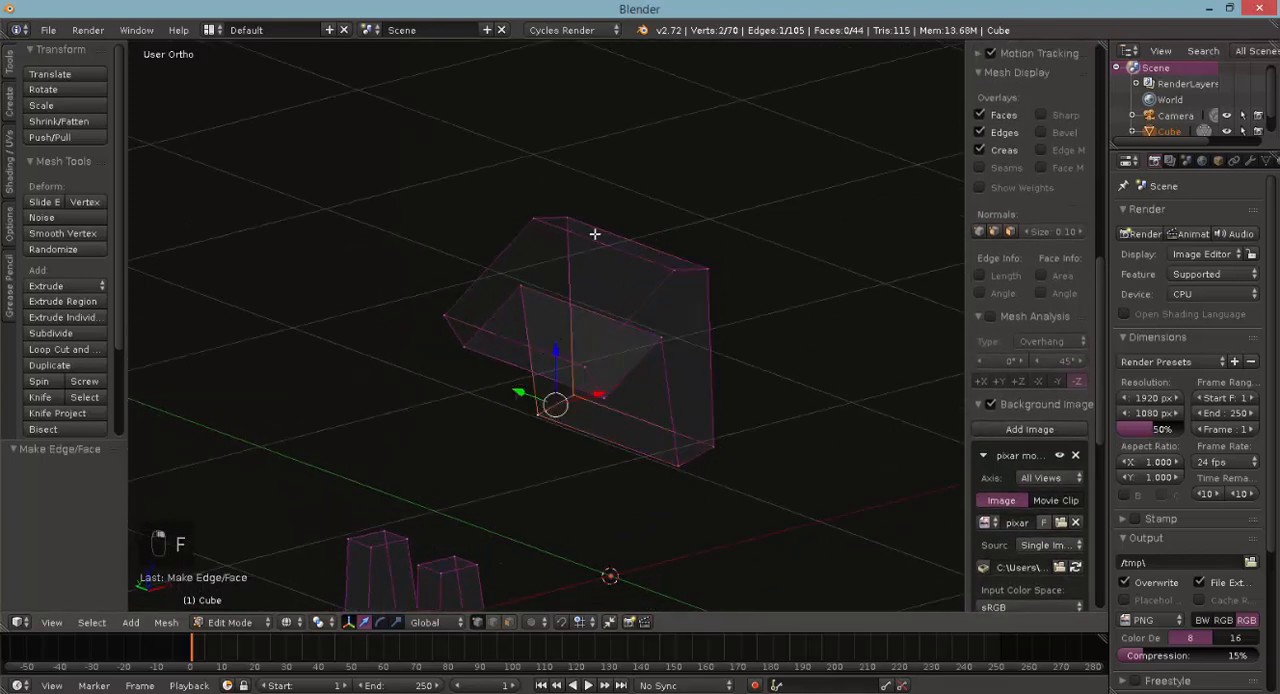
right_click(566, 221, "shift")
right_click(536, 221, "shift")
right_click(512, 287, "shift")
right_click(445, 319, "shift")
right_click(460, 345, "shift")
key("f")
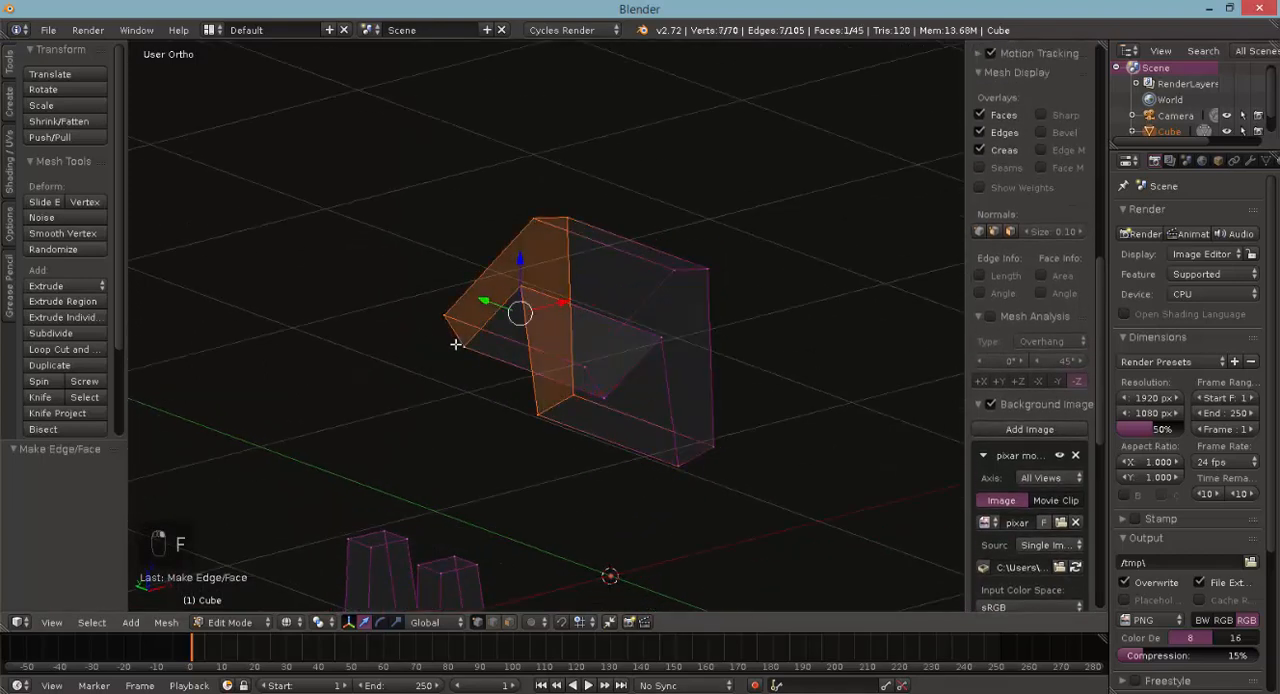
- Select the whole upper bracket and scale it along Y to match the outer width of the middle bracket pair
key("KP_7")
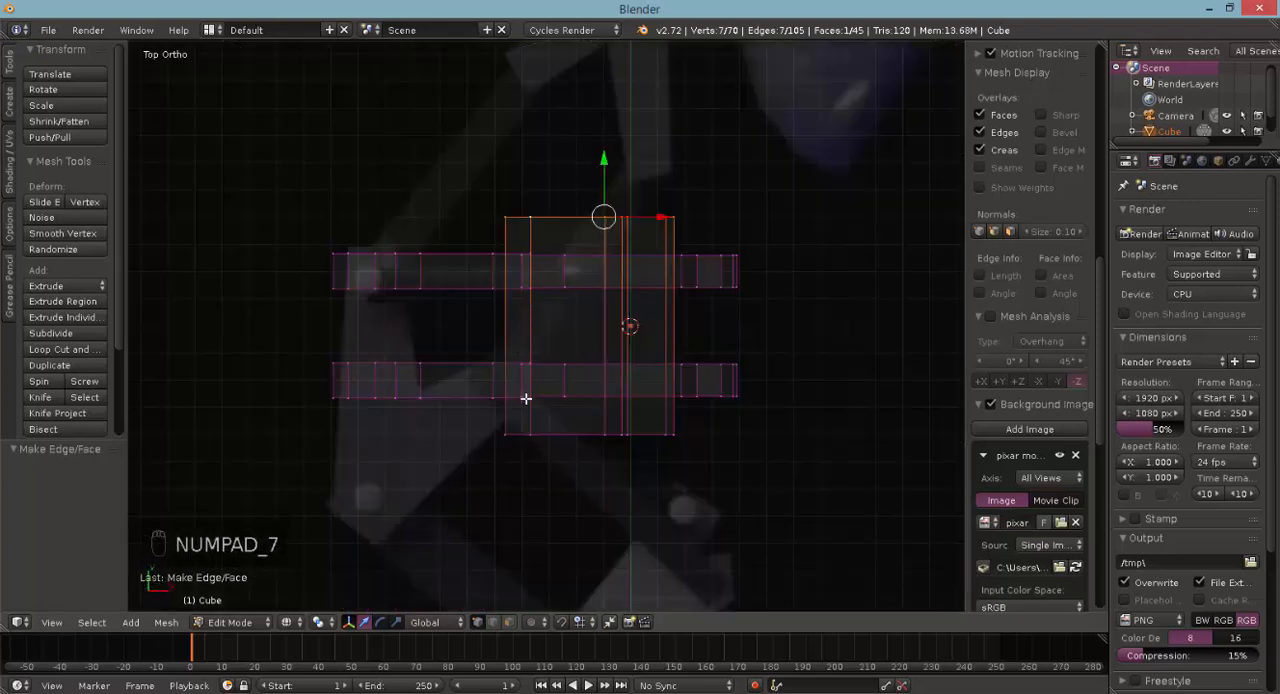
key("c")
scroll(531, 500, "up", 4)
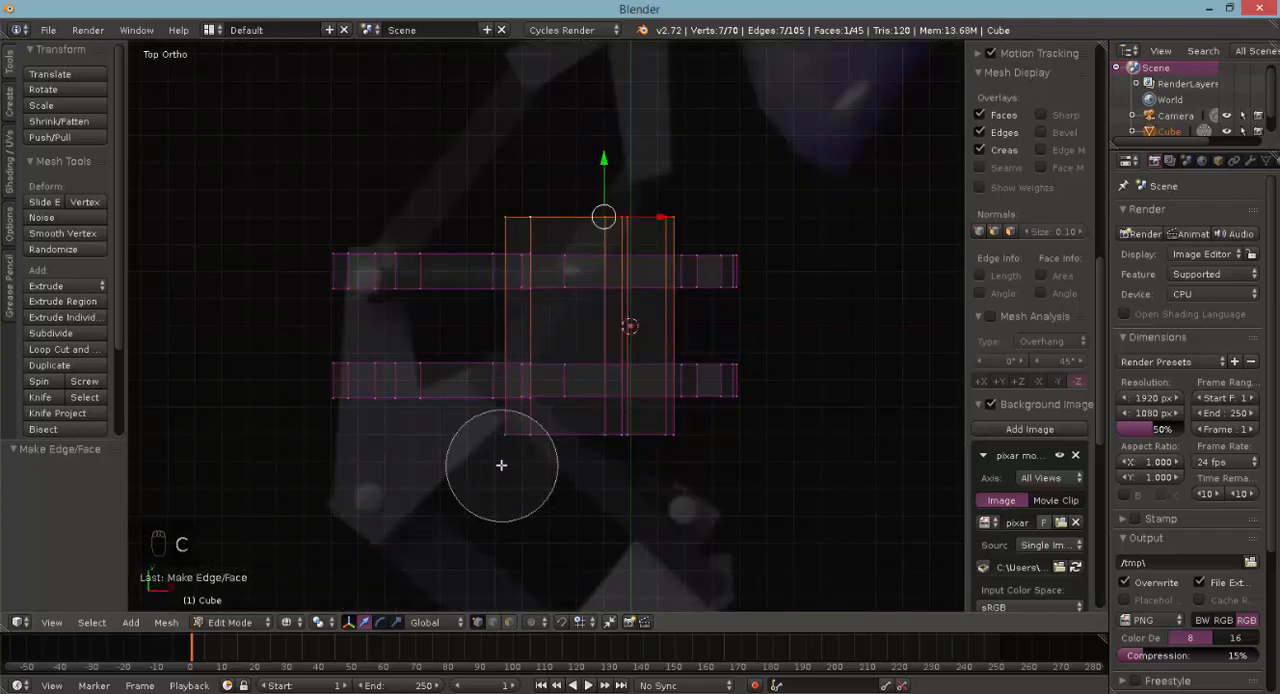
left_click_drag(503, 463, 660, 471)
right_click(660, 471)
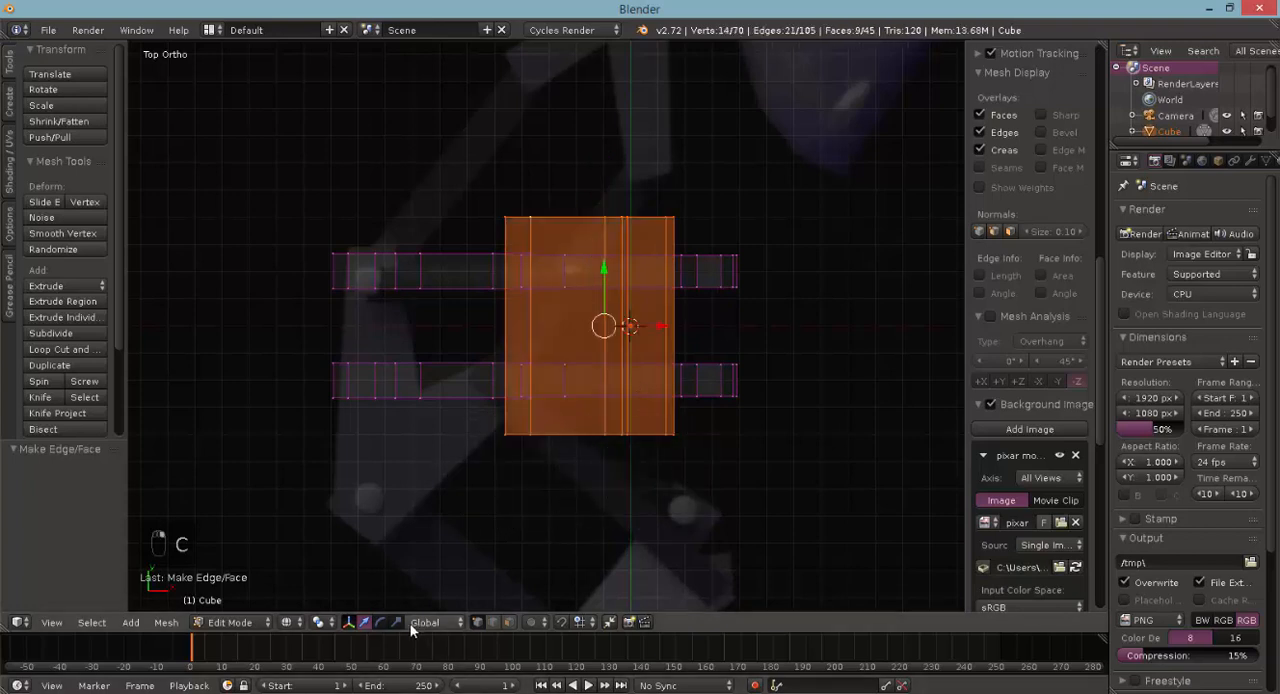
key("s")
key("y")
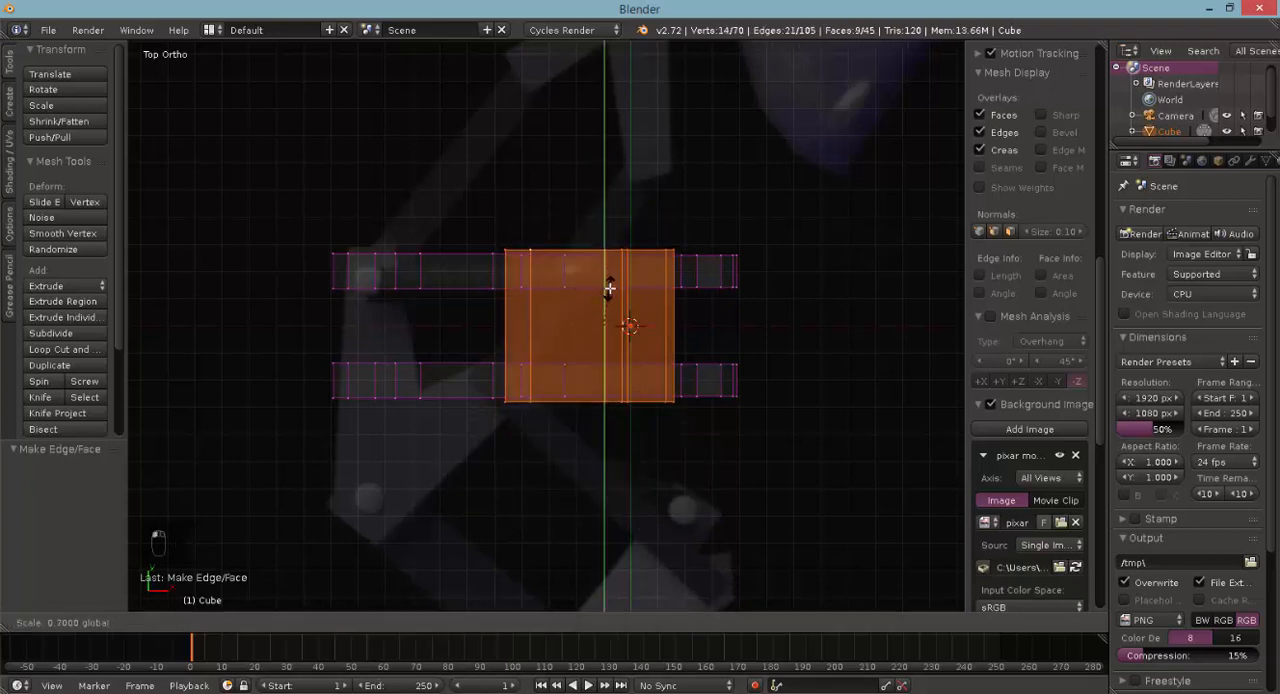
key("y")
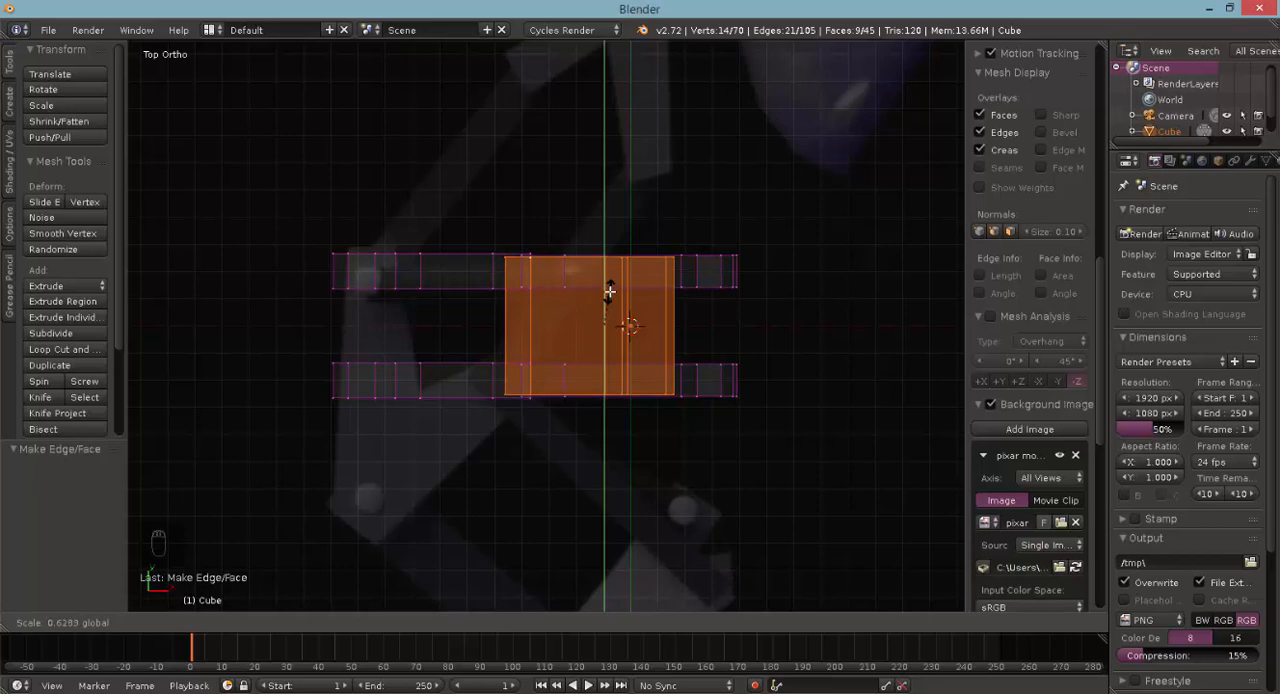
left_click(609, 286)
- Select the upper bracket's back-side outline vertices and move them -0.4 along Y to leave one thin plate
mouse_move(609, 280)
middle_mouse_down()
mouse_move(628, 238)
mouse_move(606, 217)
mouse_move(520, 274)
middle_mouse_up()
key("a")
key("b")
key("c")
left_click_drag(551, 268, 634, 246)
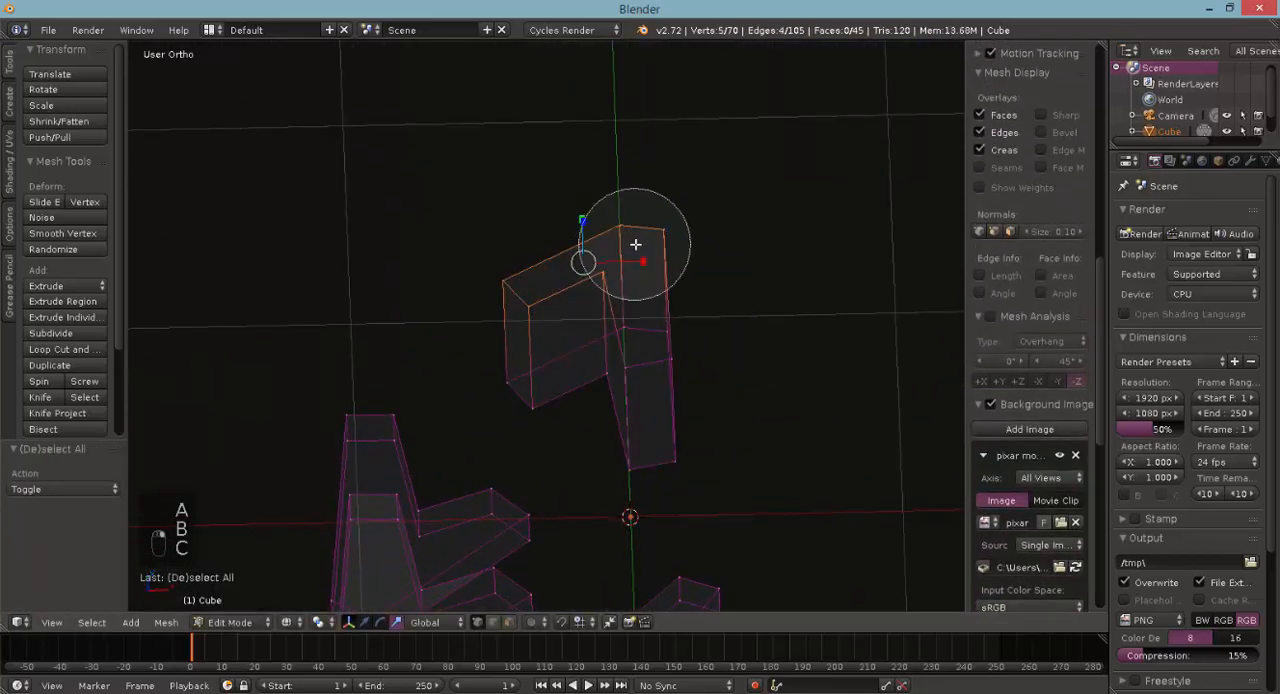
right_click(634, 246)
middle_click_drag(554, 277, 412, 228)
key("c")
left_click_drag(699, 437, 694, 420)
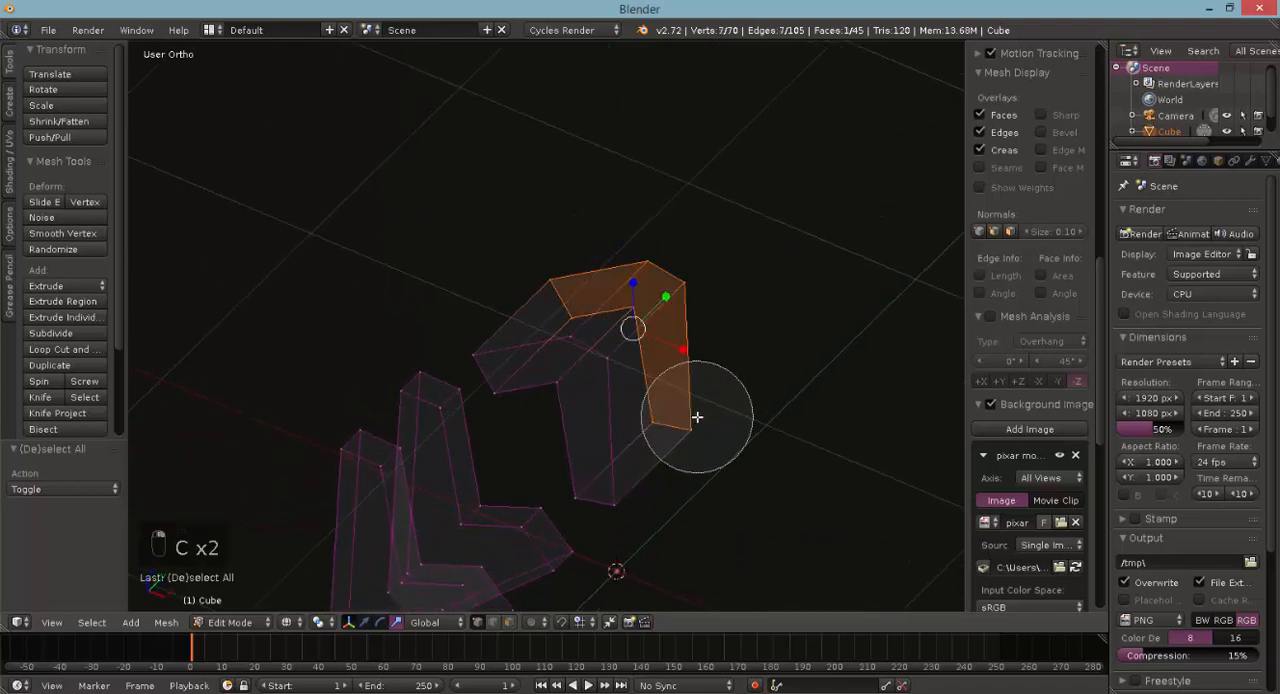
right_click(694, 420)
key("KP_7")
left_click(365, 622)
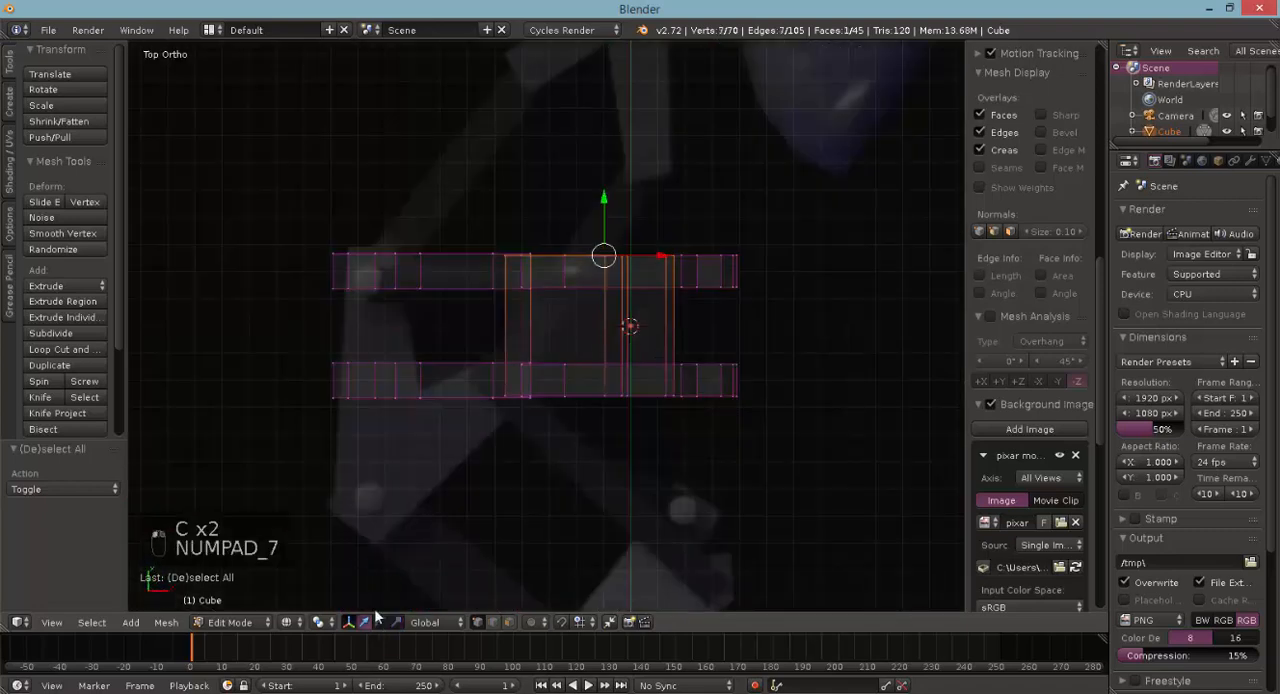
left_click_drag(619, 190, 593, 311)
middle_click_drag(590, 302, 611, 218)
- Select the entire thin upper plate, duplicate it 0.4 along Y, and inspect the bracket pairs in solid shading
key("c")
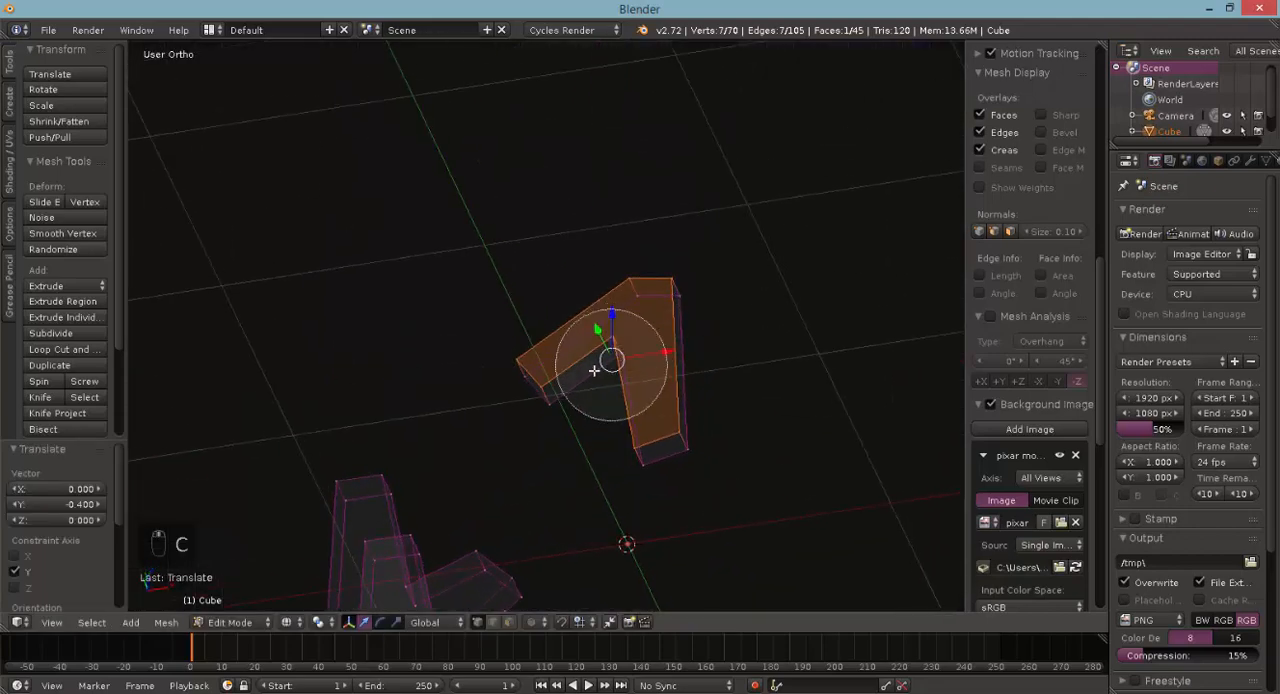
scroll(593, 371, "down", 7)
left_click_drag(593, 371, 603, 354)
right_click(628, 375)
key("KP_7")
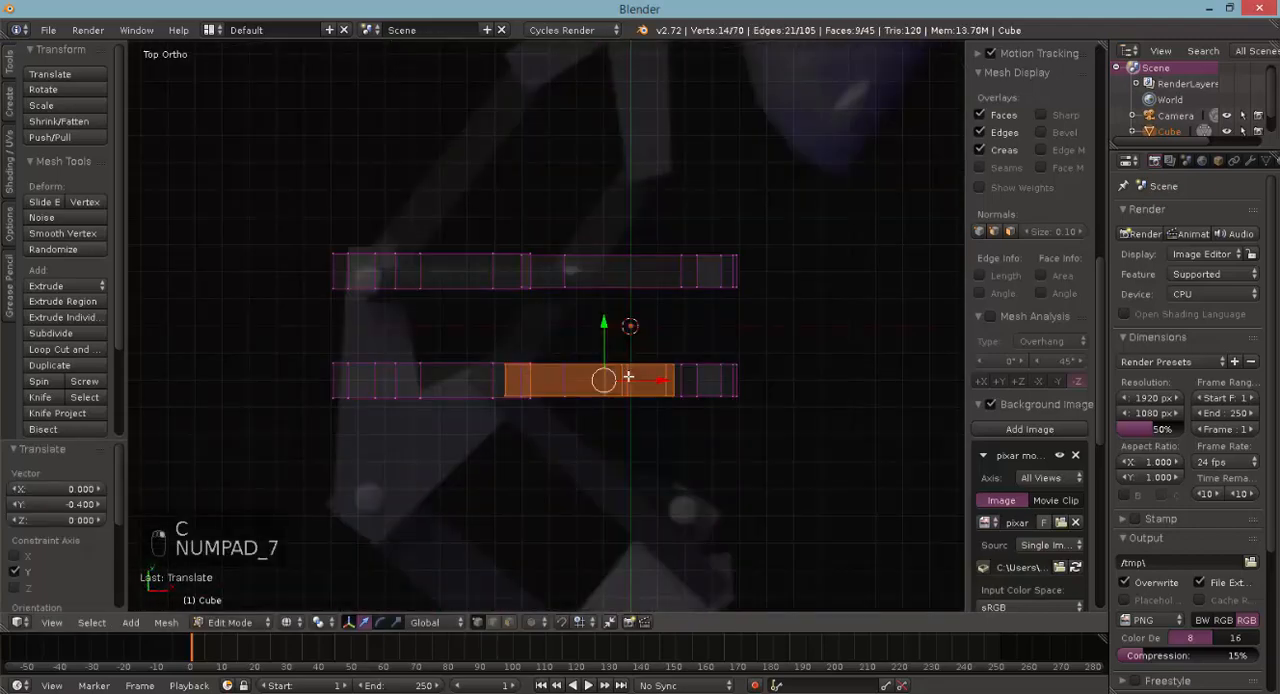
key("shift+d")
left_click(620, 263)
middle_click_drag(686, 362, 733, 268)
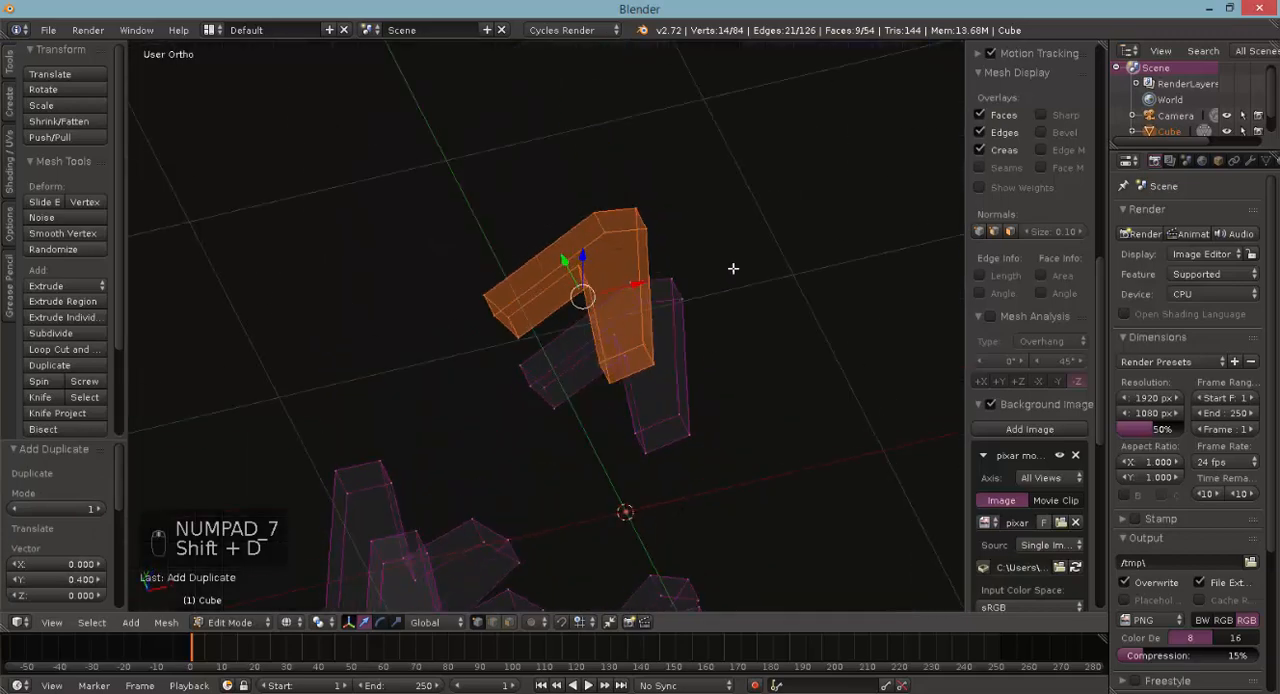
key("z")
key("Tab")
key("KP_1")
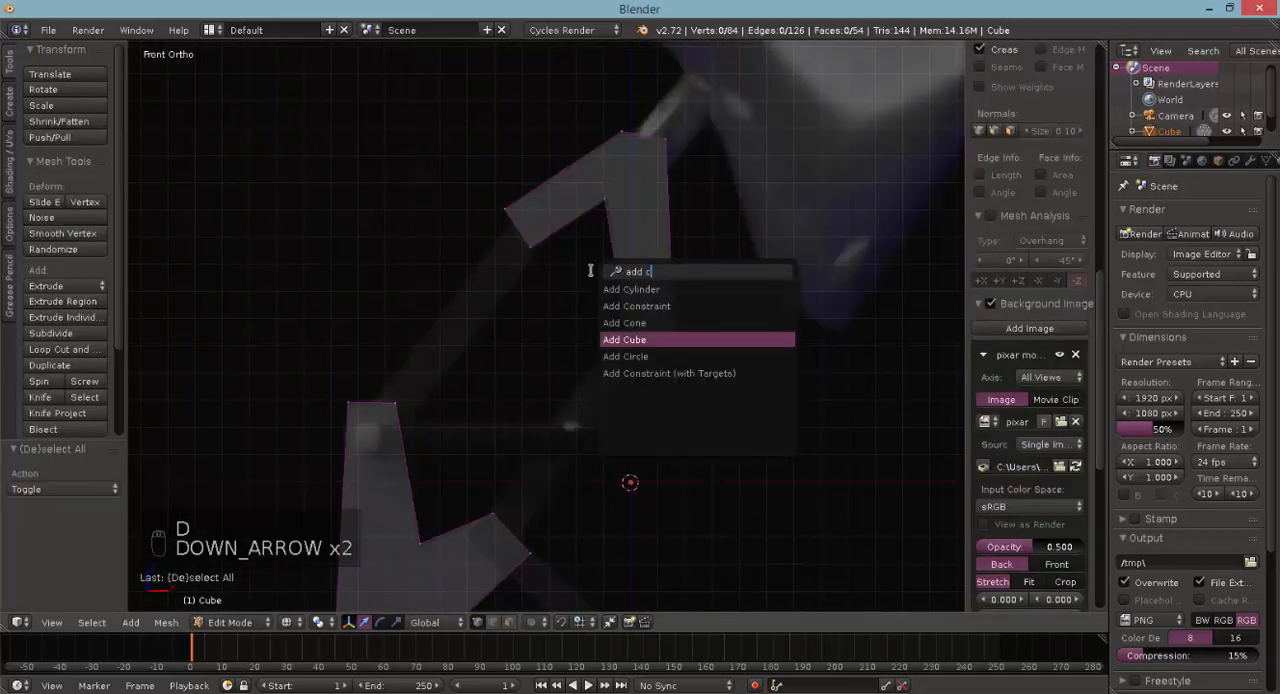
- Add a cube to the mesh and move it -1.3 along X and 0.4 along Z
key("Return")
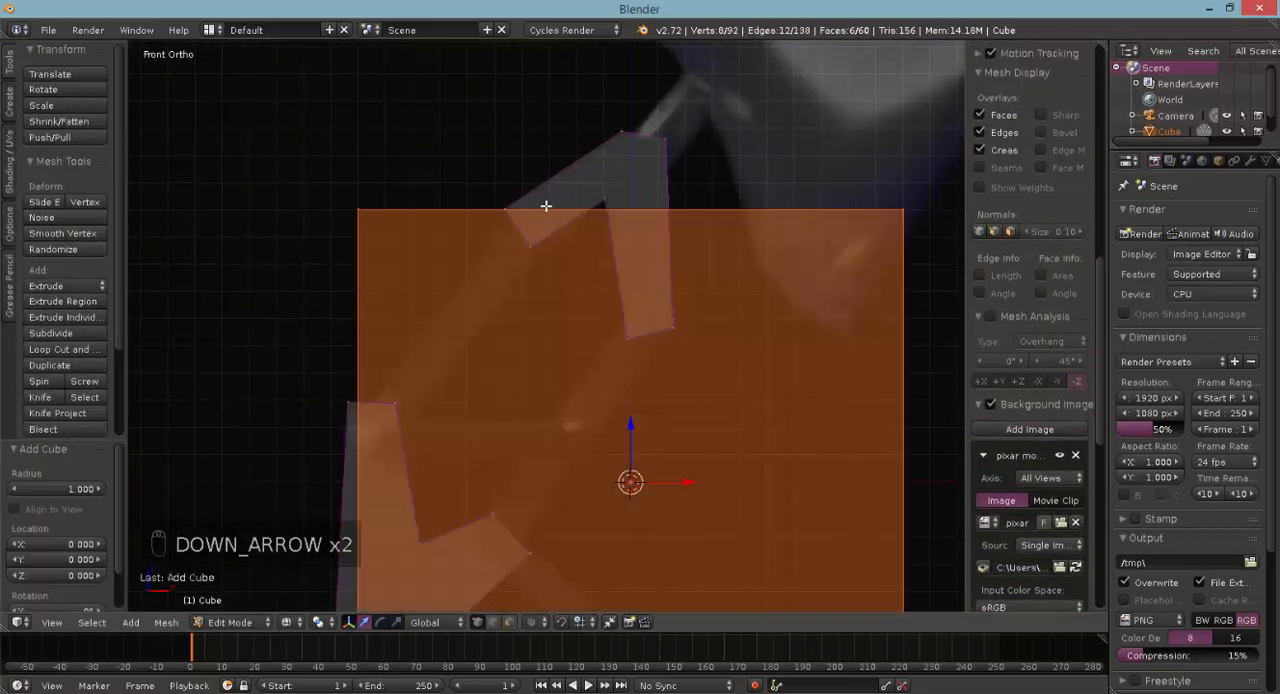
scroll(669, 281, "down", 2)
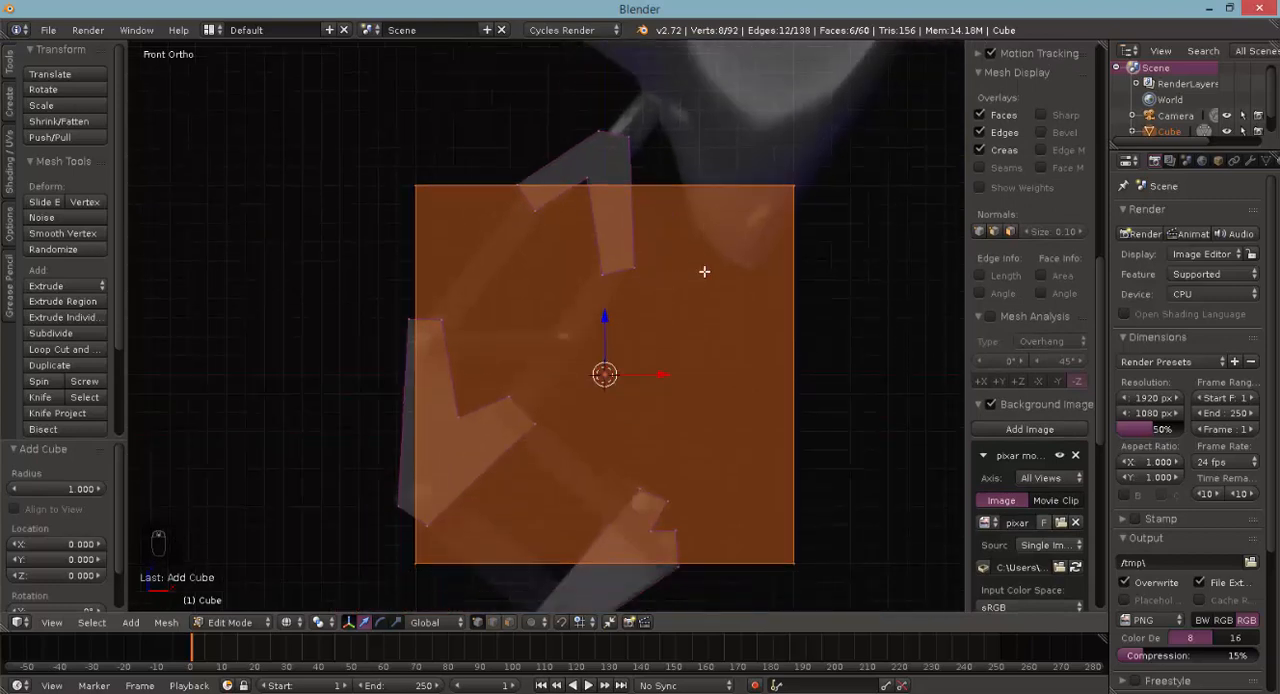
key("g")
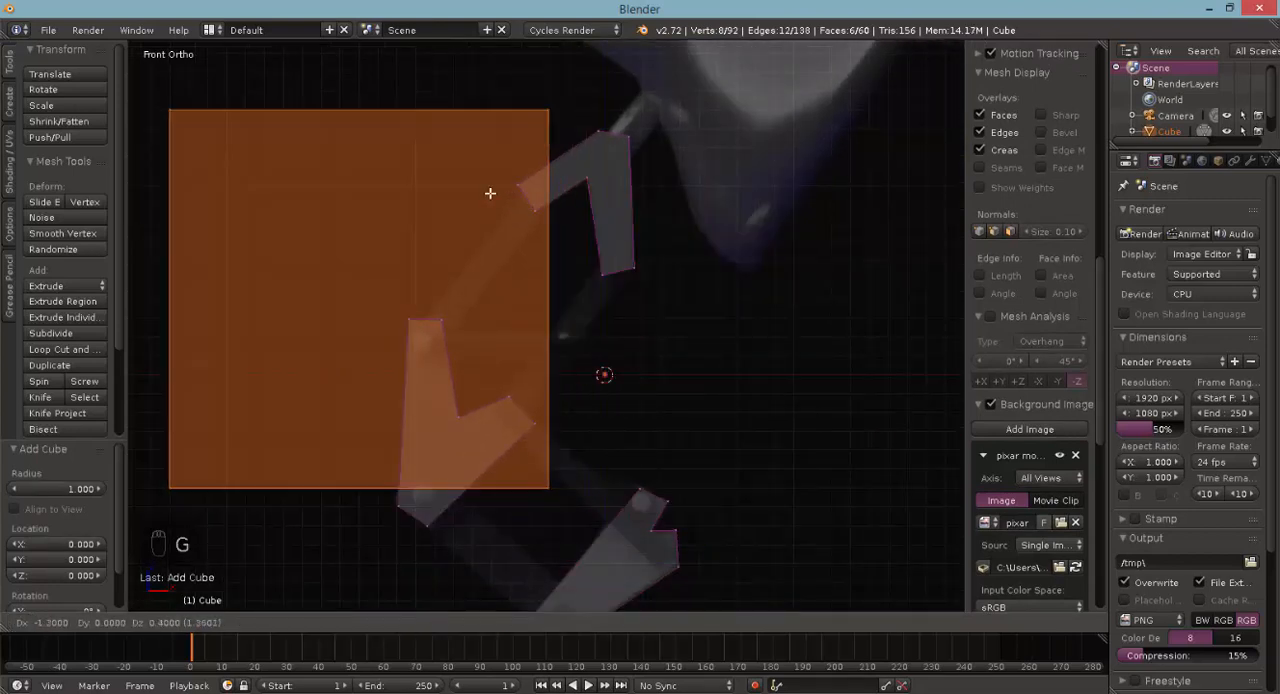
left_click(490, 192)
- Delete the new cube's vertices at three corners in front view, keeping only the lower-left pair
key("a")
key("c")
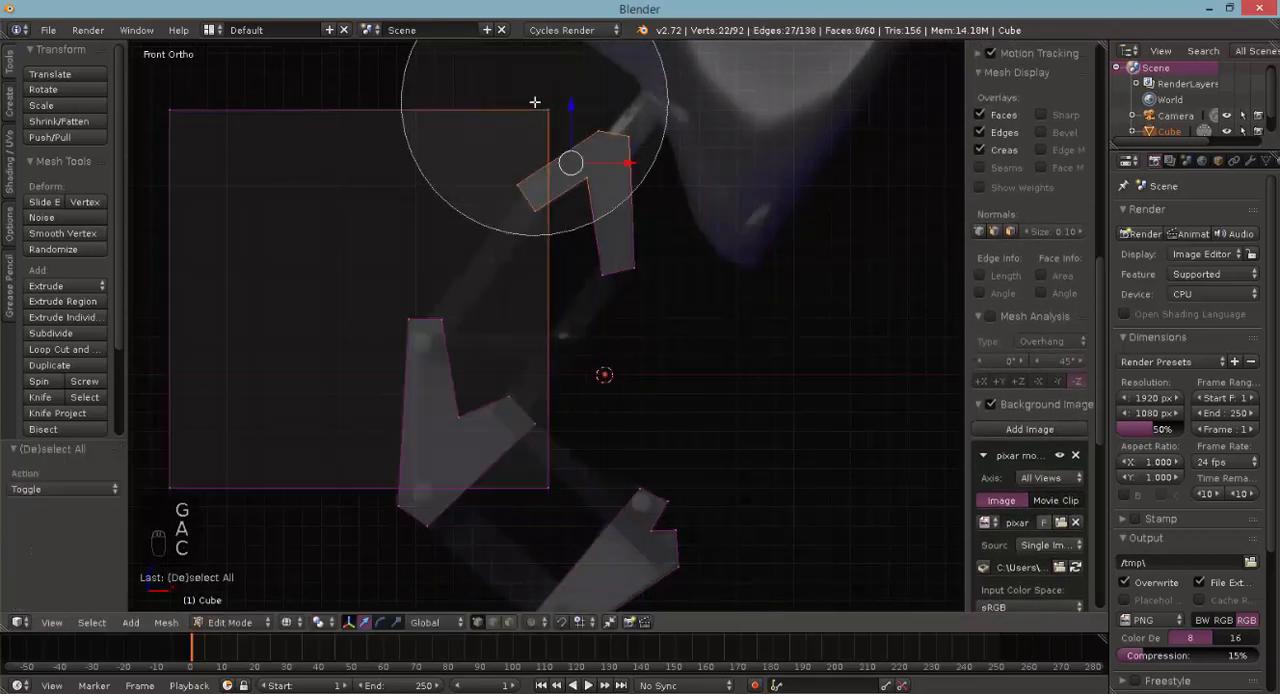
key("a")
key("c")
mouse_move(537, 99)
left_mouse_down()
mouse_move(589, 491)
mouse_move(557, 503)
mouse_move(186, 137)
mouse_move(203, 140)
left_mouse_up()
right_click(203, 140)
key("Delete")
left_click(211, 143)
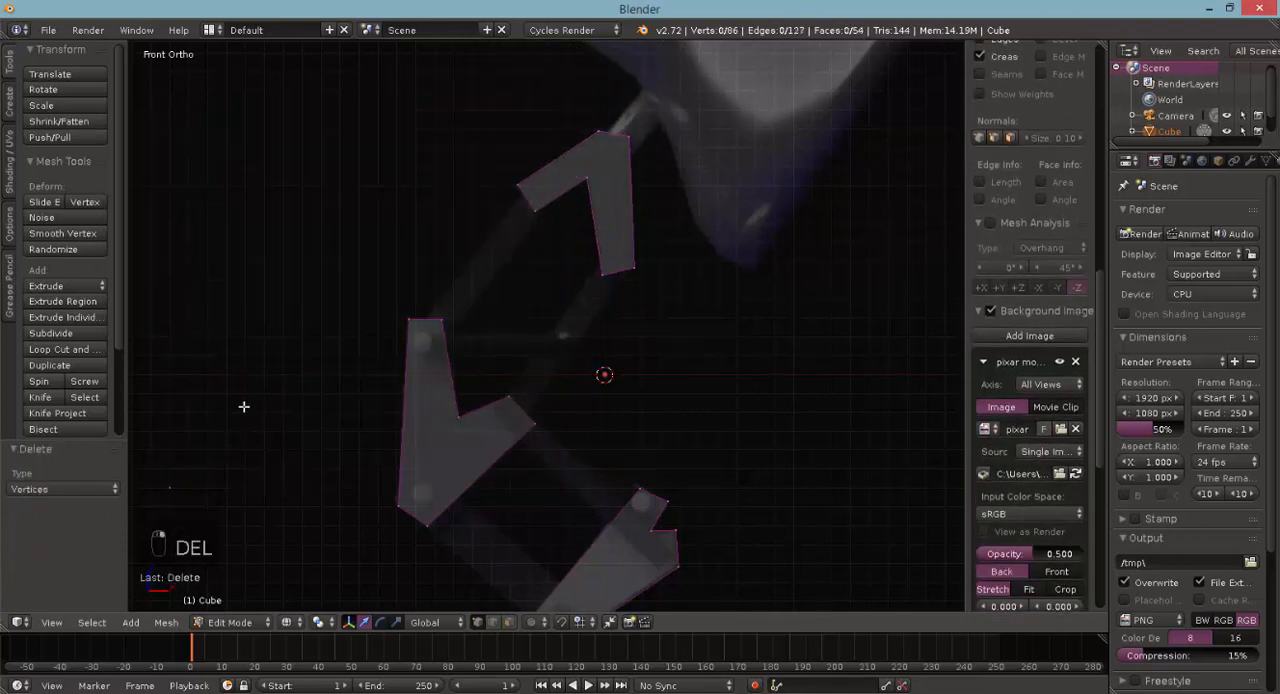
- Select the leftover vertex pair and move it inside the end of the upper bracket's left arm
key("c")
left_click(172, 490)
right_click(198, 474)
key("g")
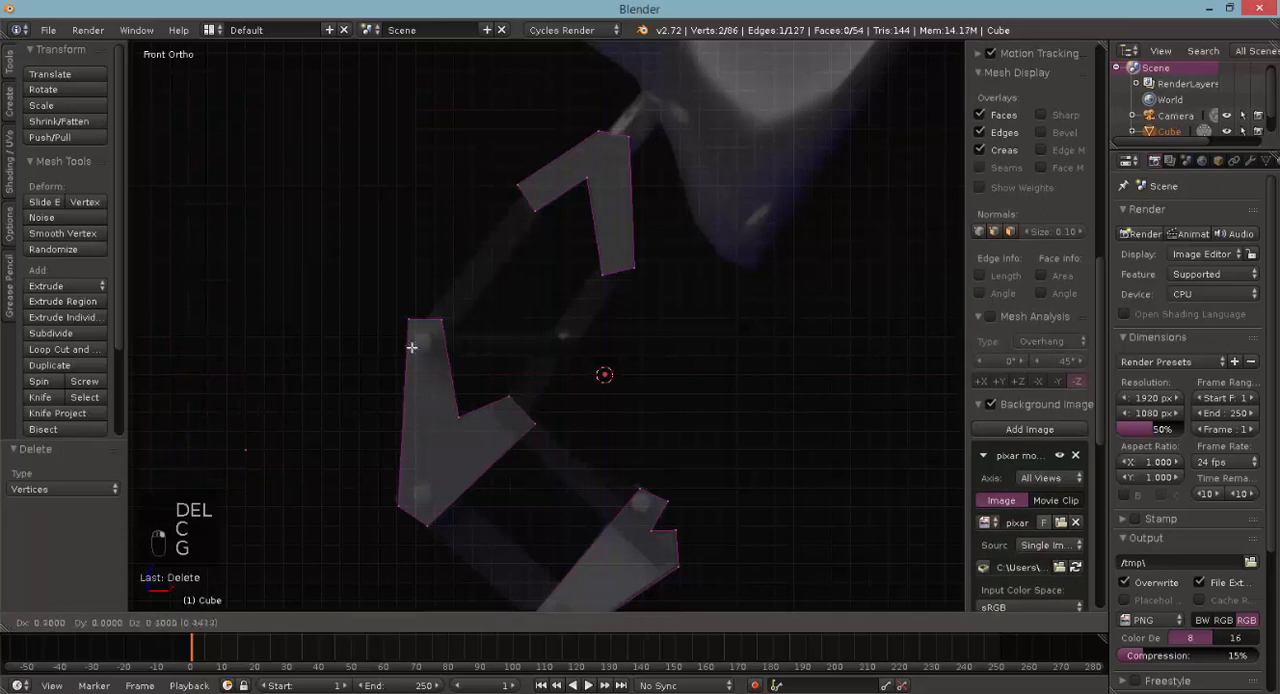
left_click(545, 177)
scroll(495, 206, "up", 2)
scroll(484, 212, "up", 5, "shift")
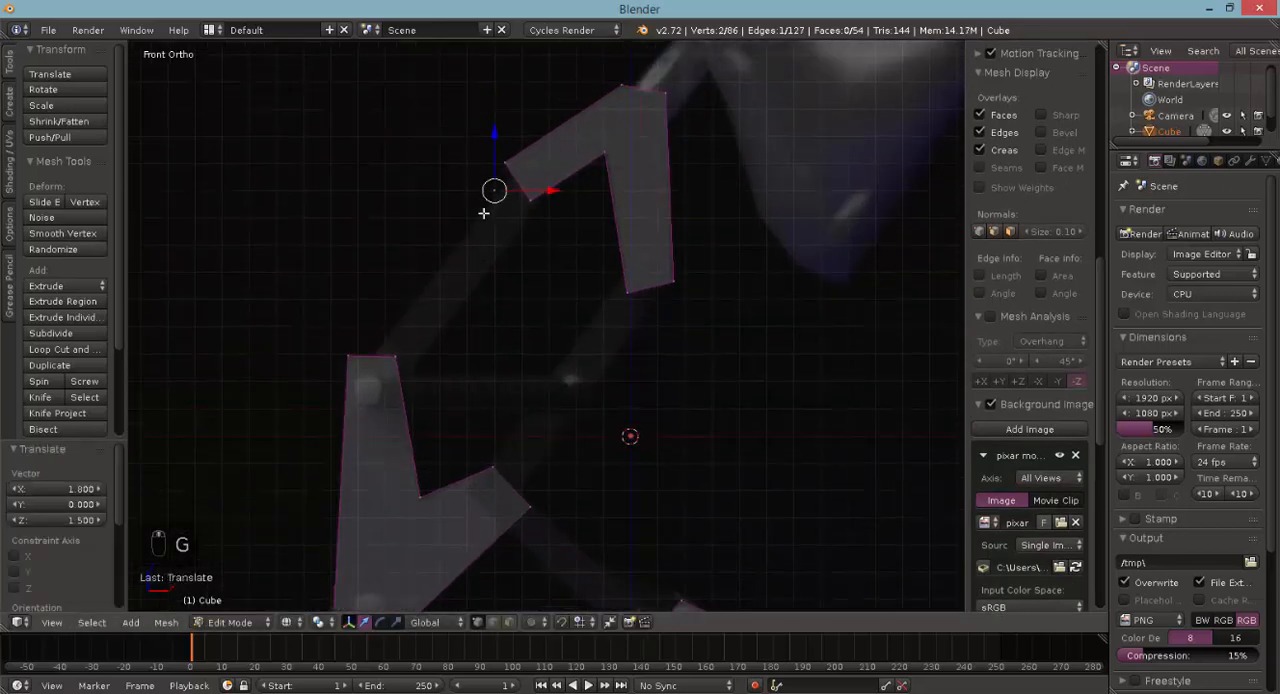
scroll(483, 213, "up", 2)
key("g")
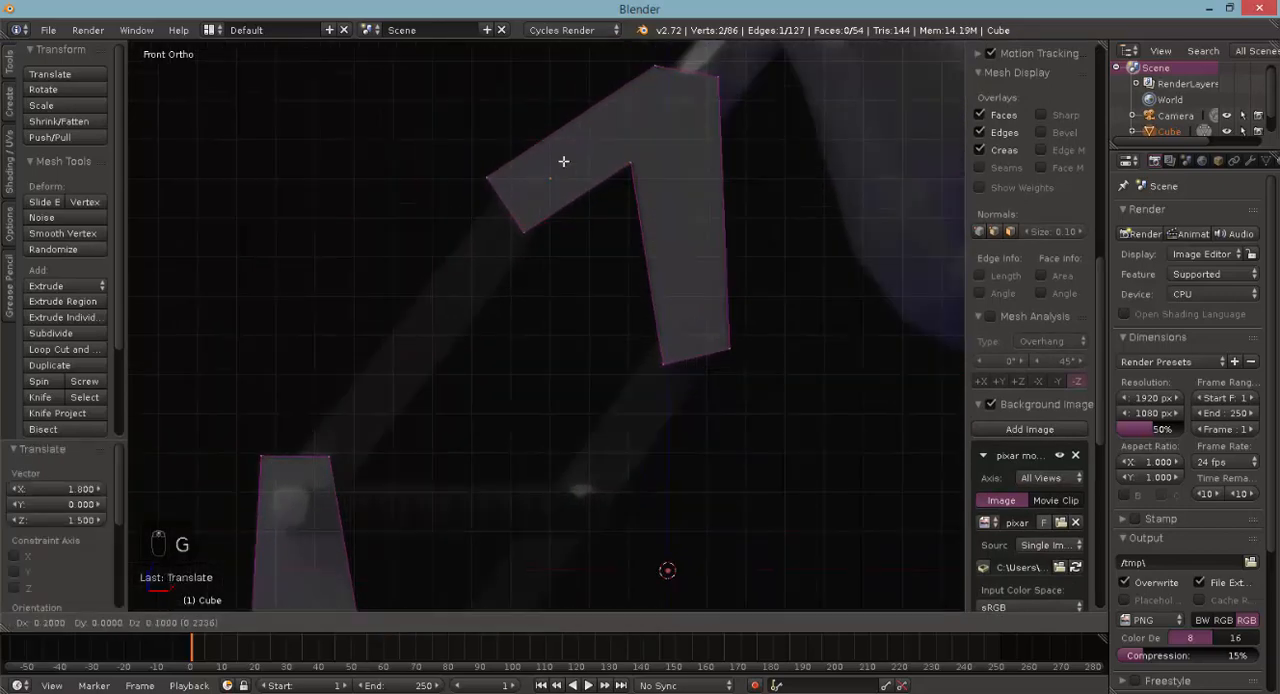
left_click(538, 168)
- Extrude the edge down into the middle bracket's top end, and extrude the resulting face about 0.106 to thicken the connecting bar
key("e")
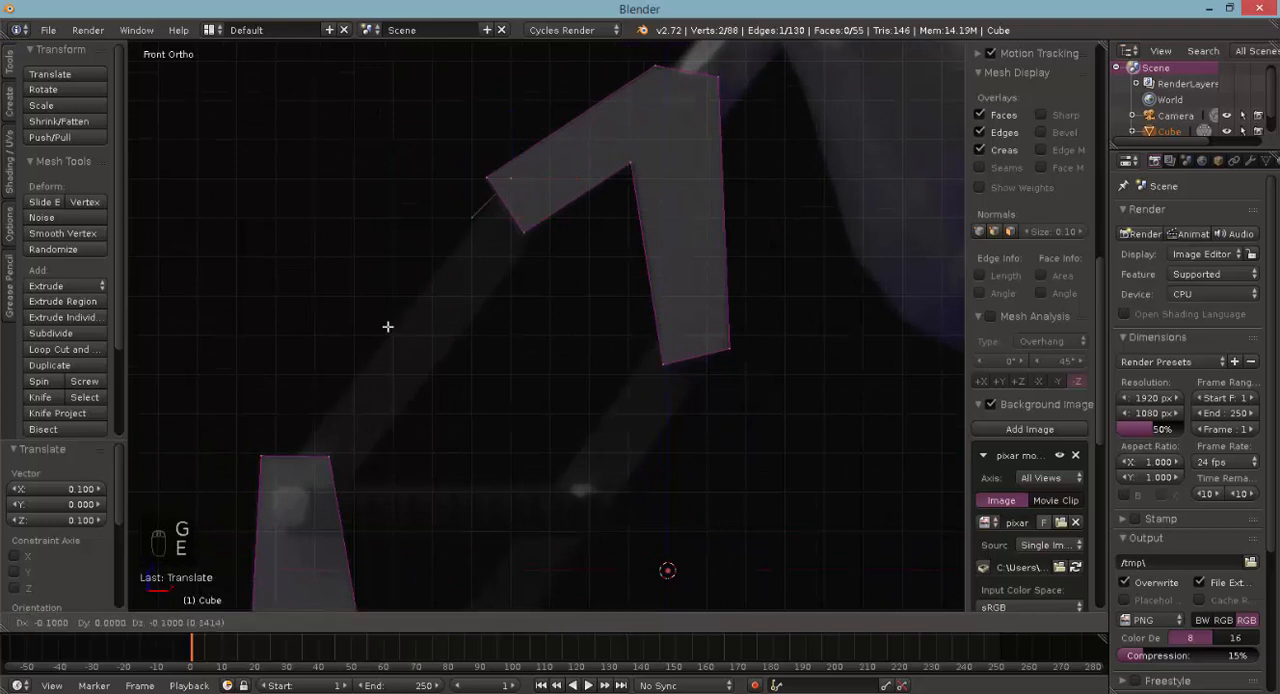
left_click(300, 474)
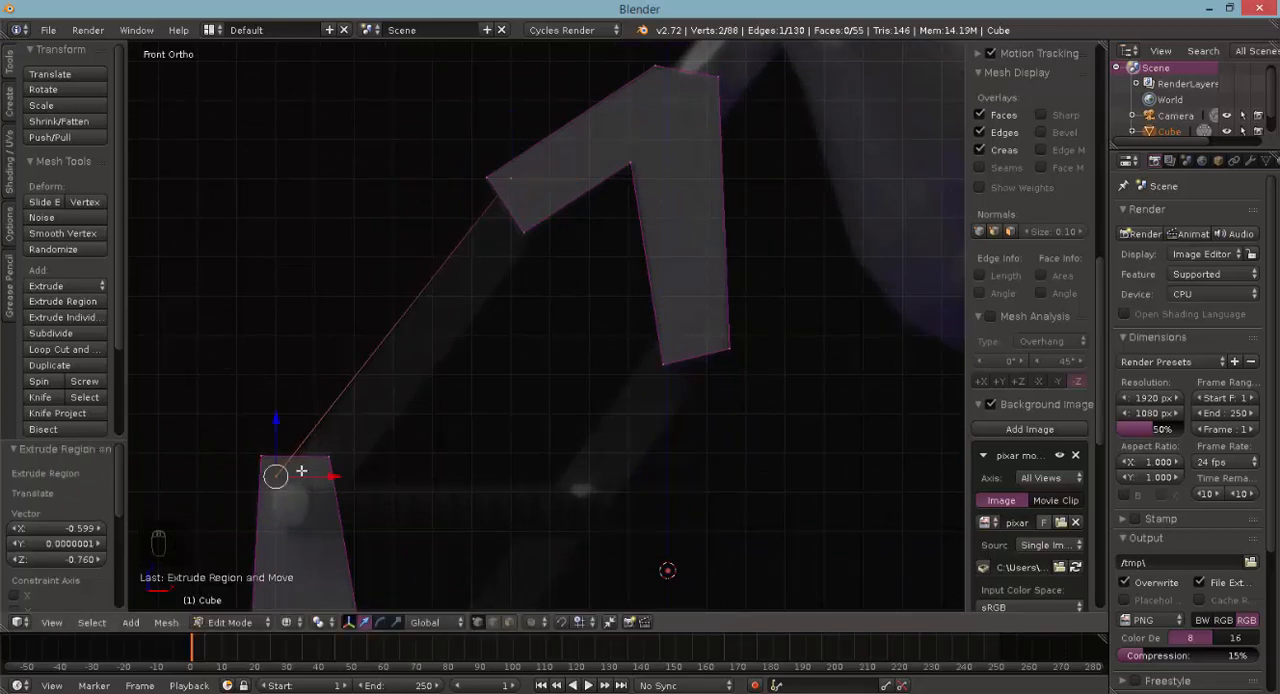
key("c")
left_click(516, 180)
right_click(523, 184)
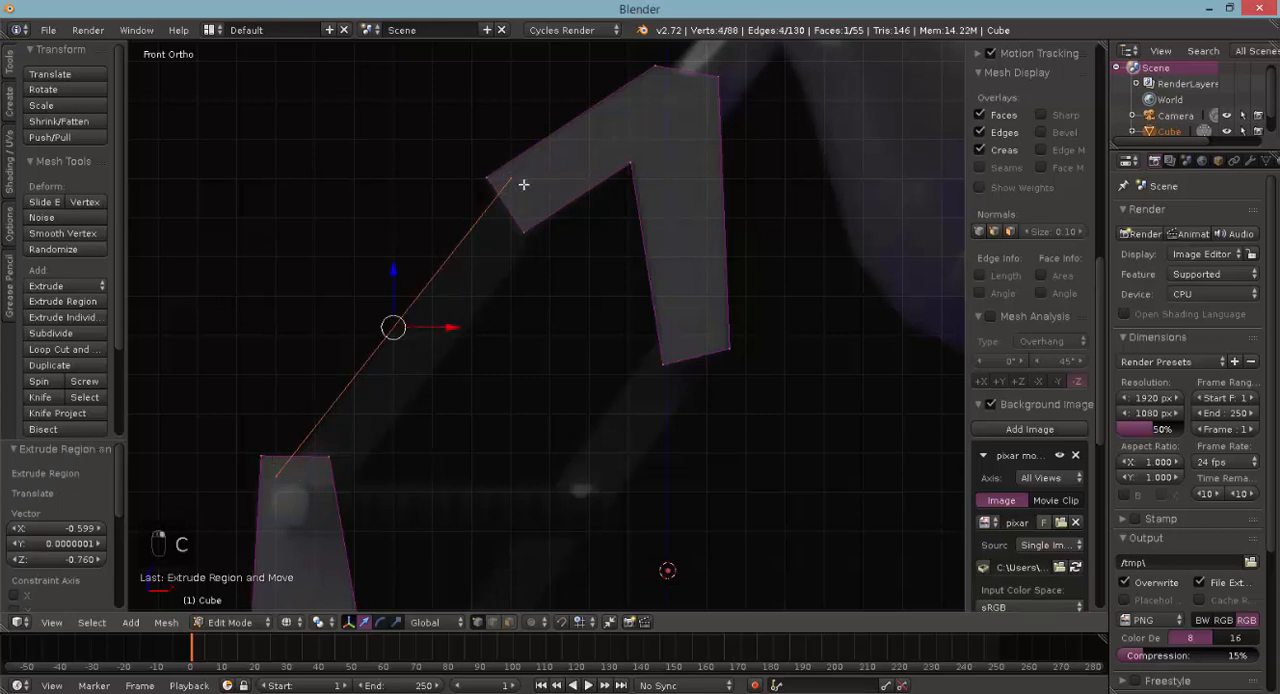
key("e")
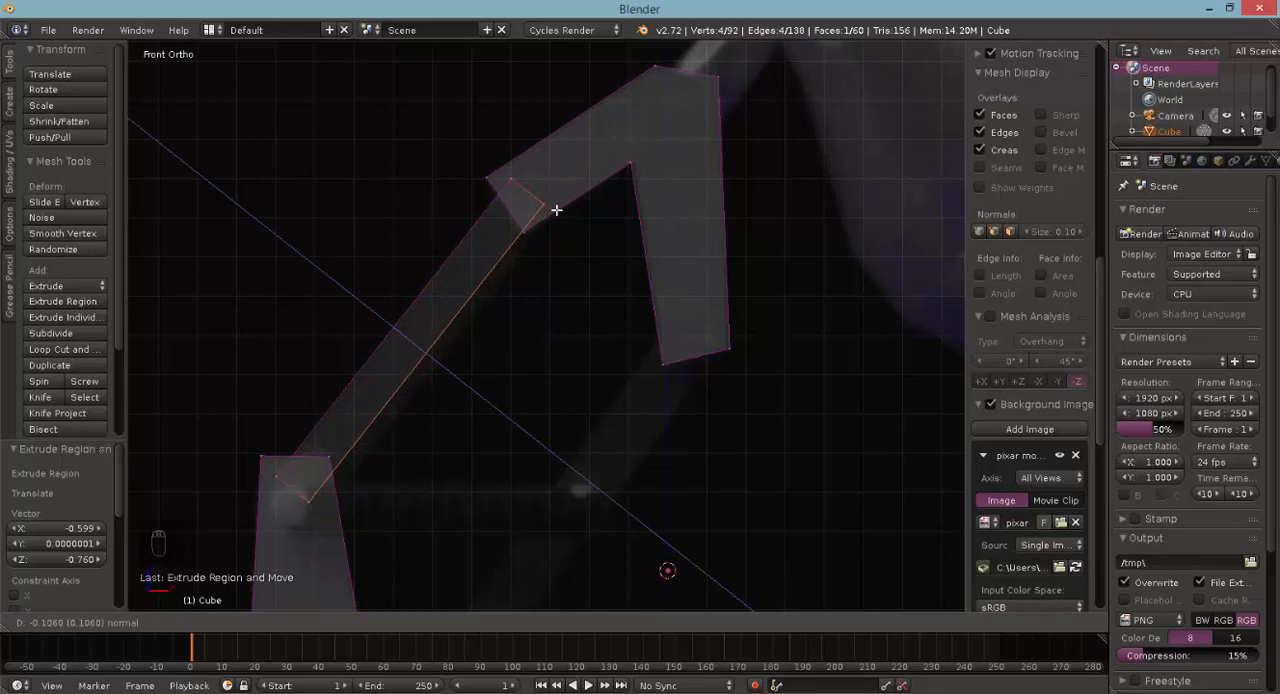
left_click(556, 209)
- Select all eight vertices of the connecting bar, scale it narrower along Y, and check it from the front
mouse_move(490, 321)
middle_mouse_down()
mouse_move(531, 342)
mouse_move(613, 336)
middle_mouse_up()
key("z")
right_click(800, 215, "shift")
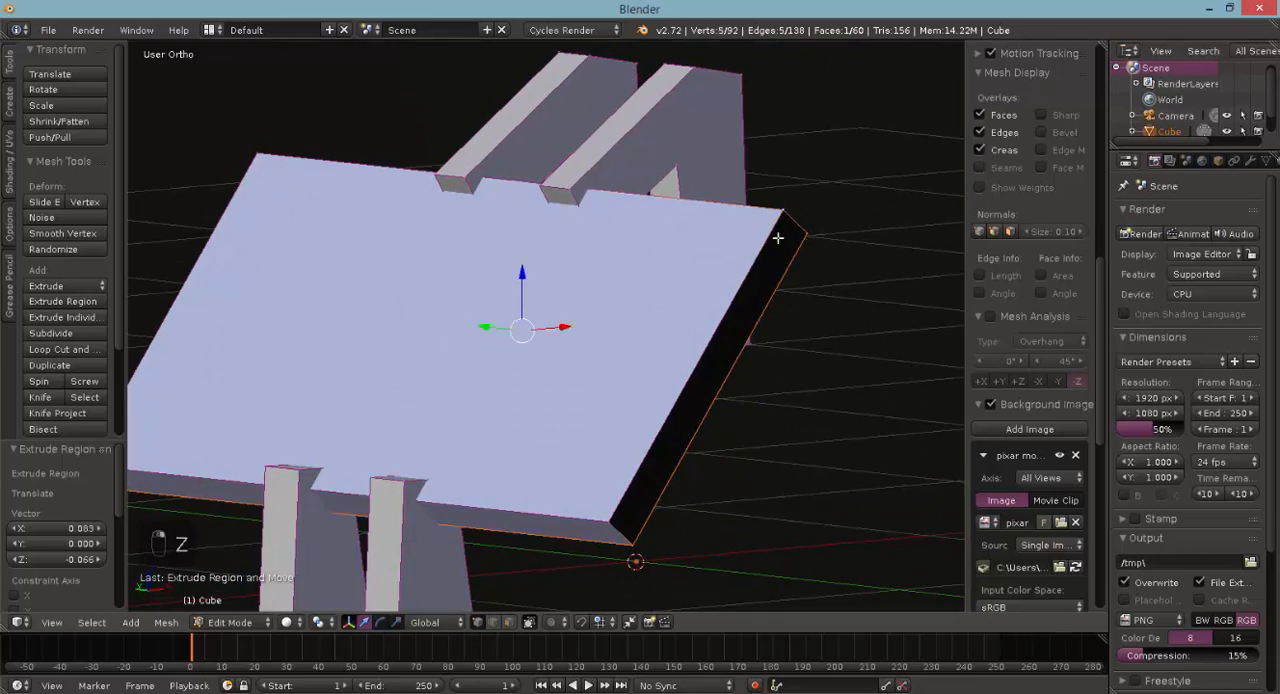
right_click(625, 508, "shift")
right_click(259, 152, "shift")
middle_click_drag(266, 149, 234, 357)
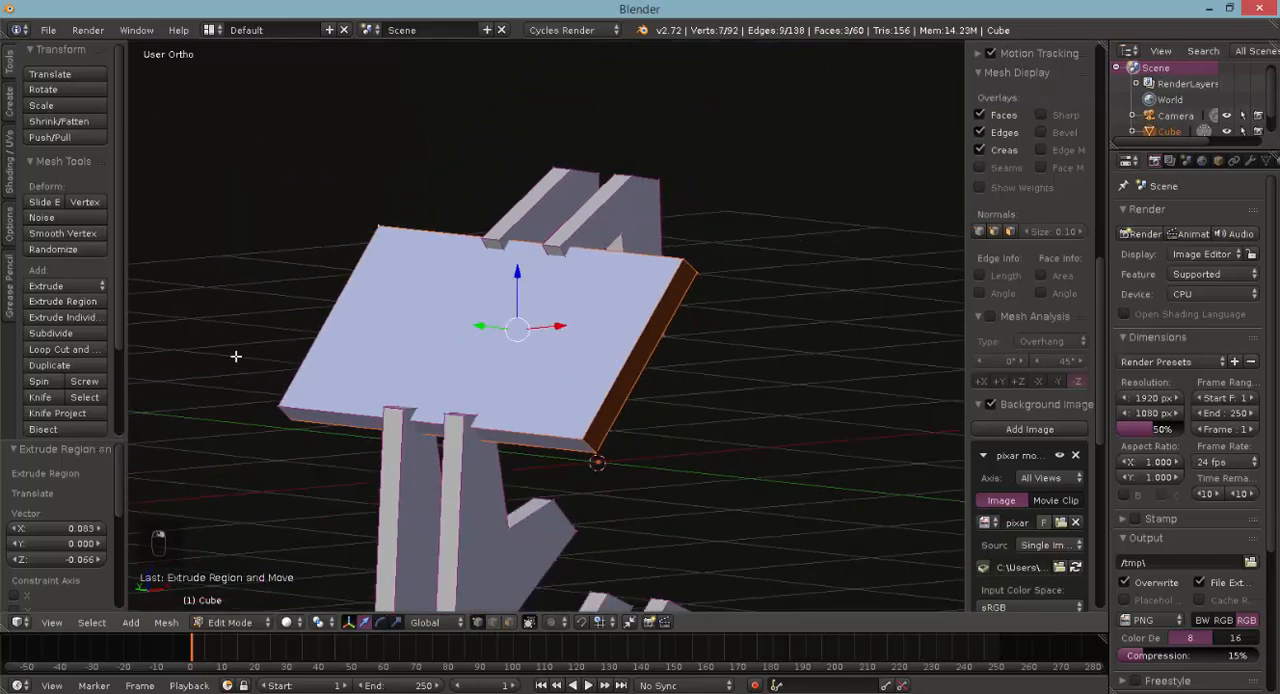
right_click(288, 398, "shift")
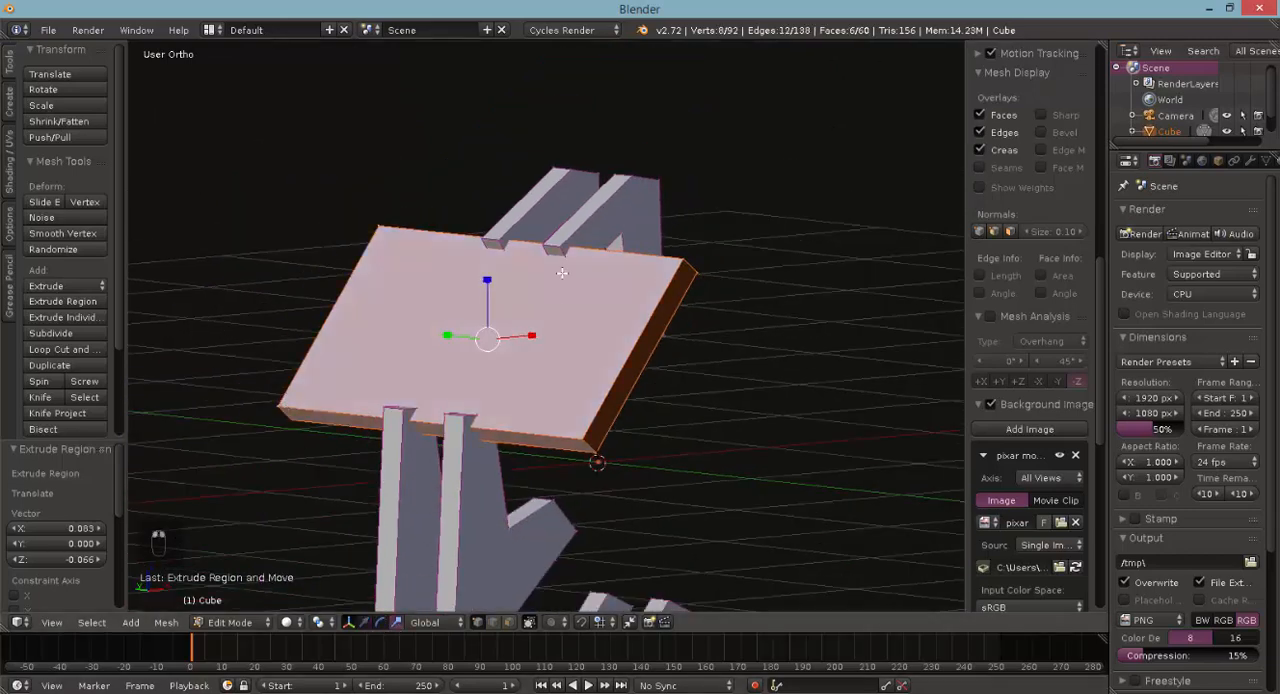
middle_click_drag(494, 357, 477, 422)
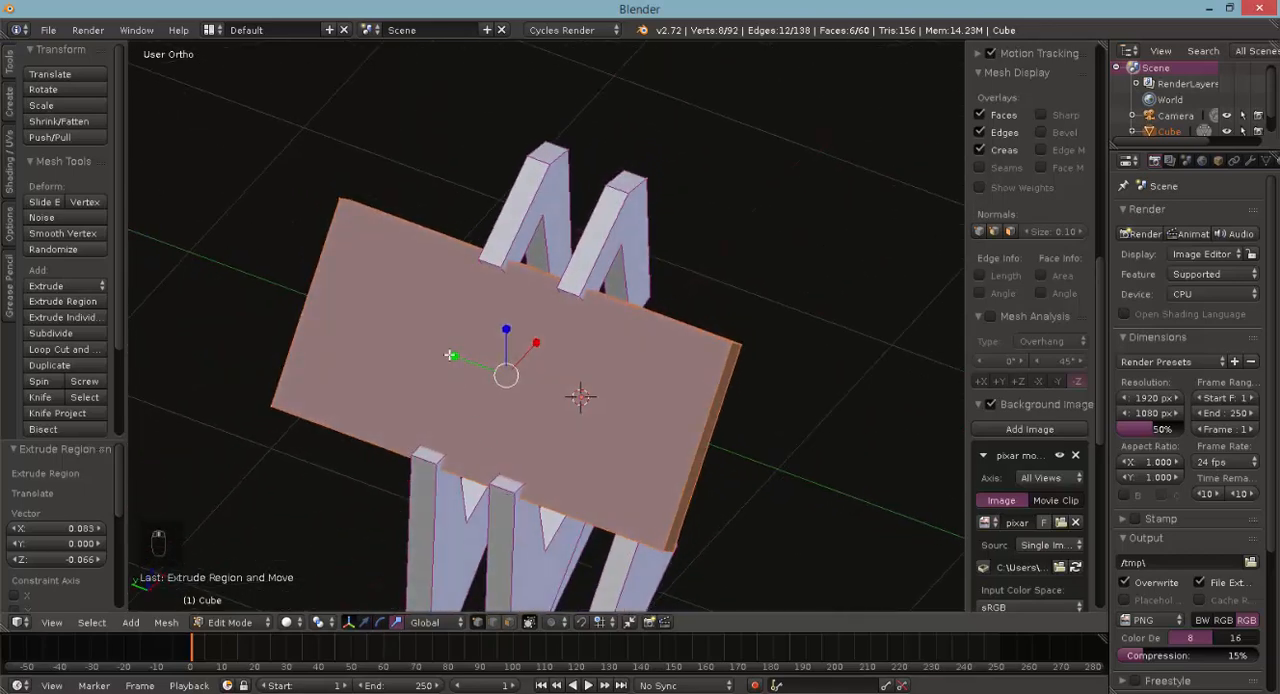
middle_click_drag(450, 355, 500, 374)
key("KP_1")
key("Tab")
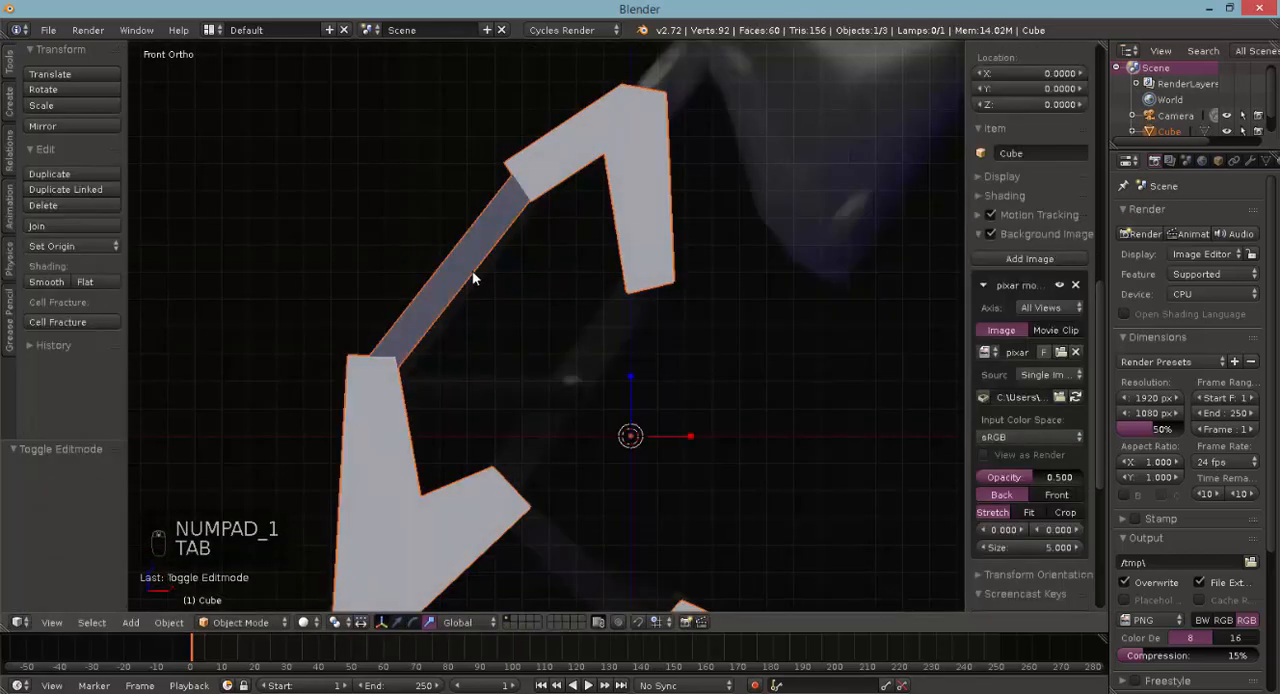
- Duplicate the bar 0.437 along X and -0.384 along Z, and rotate it about -3.95° to join the brackets' right arms
key("Tab")
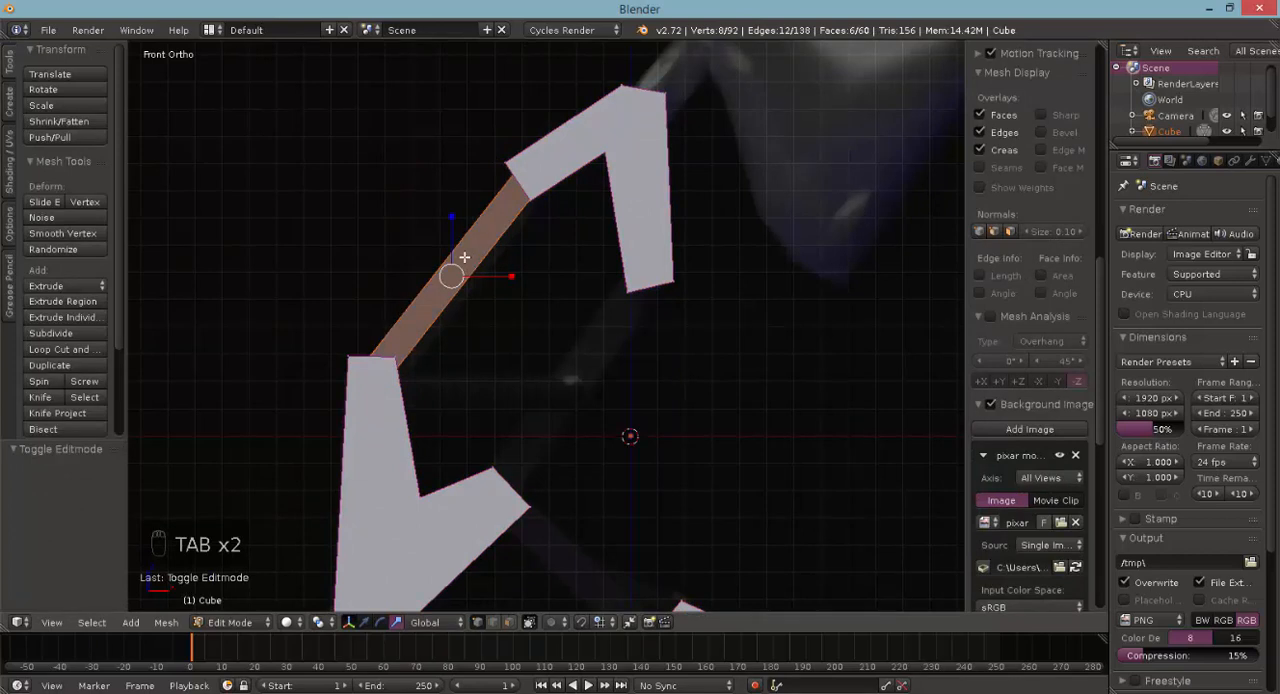
key("shift+d")
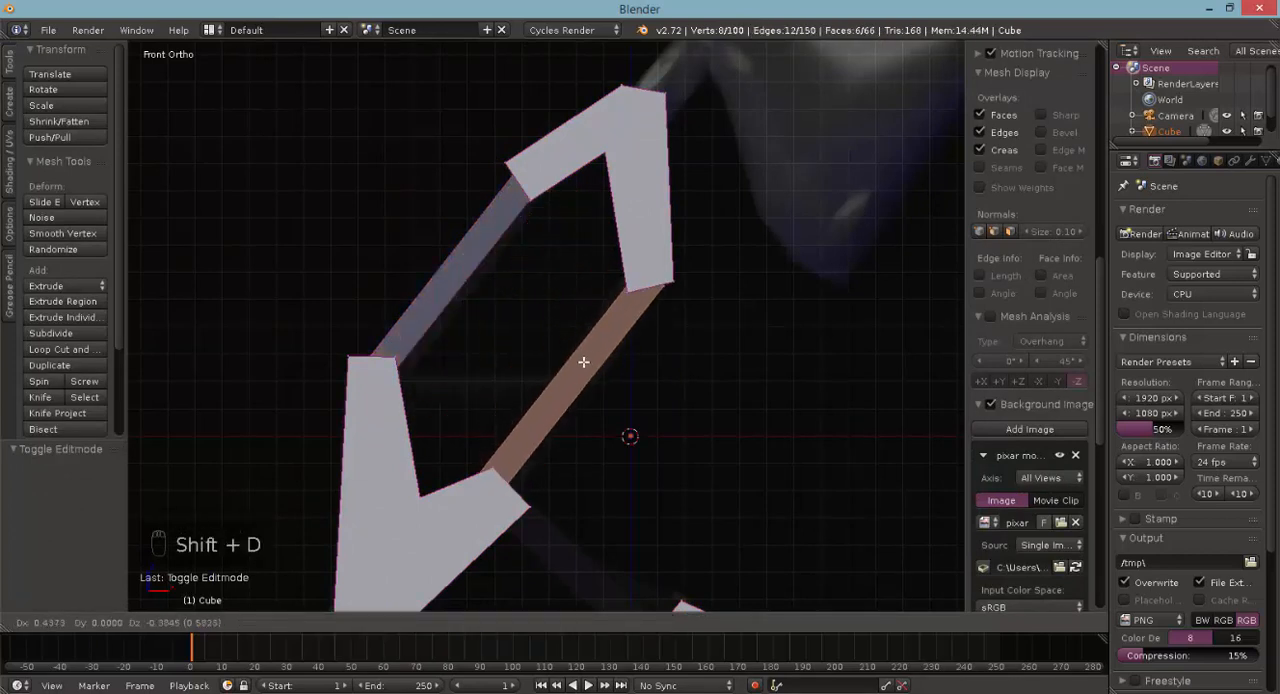
left_click(583, 361)
key("r")
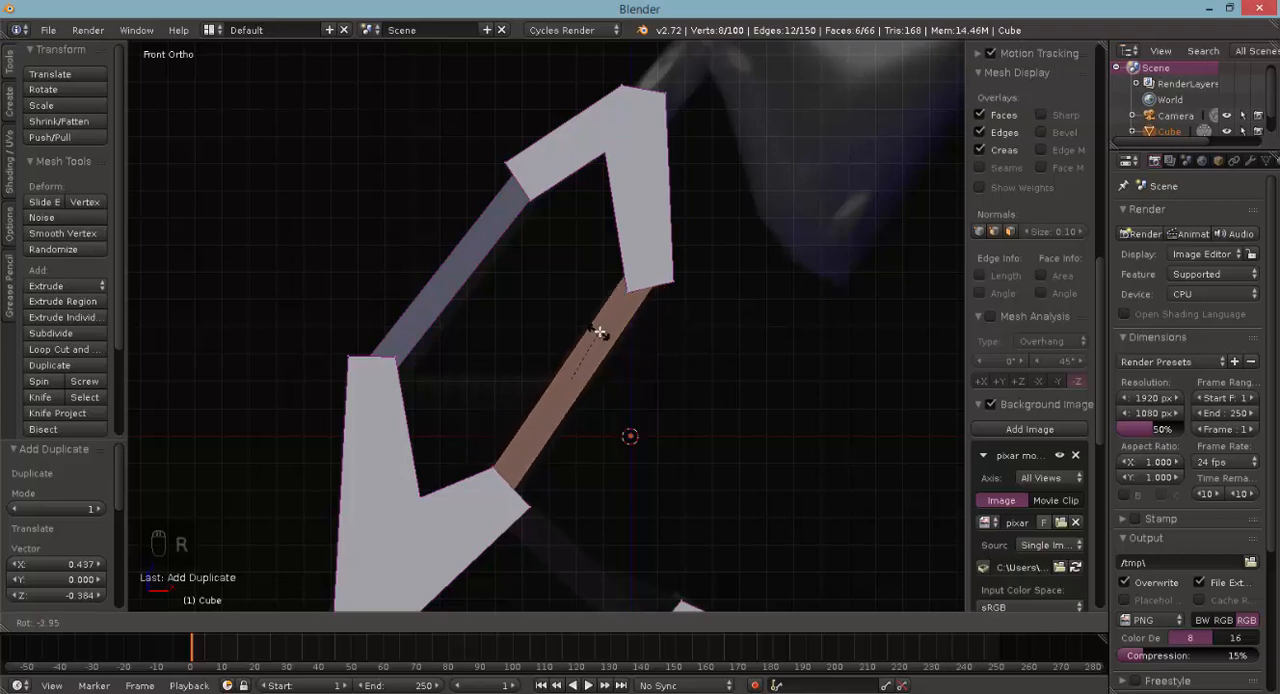
left_click(599, 331)
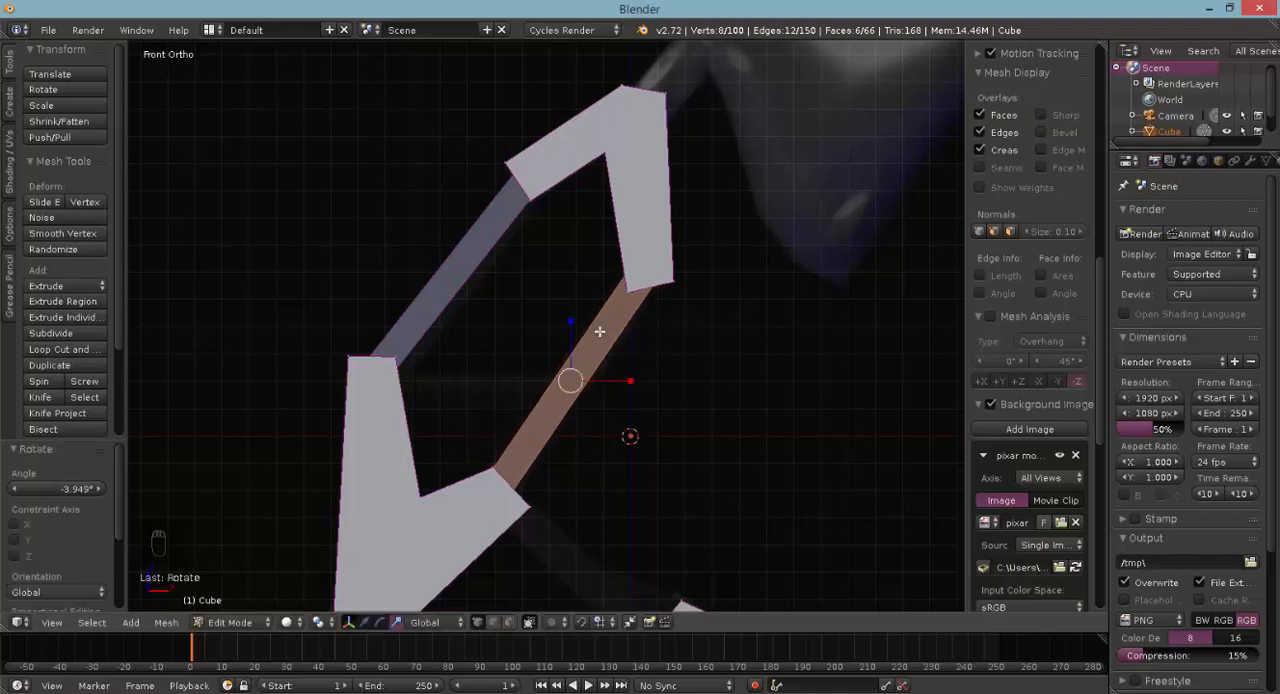
- Move the duplicated right connecting bar 0.021 along X and -0.021 along Z, and display the mesh as wireframe
key("g")
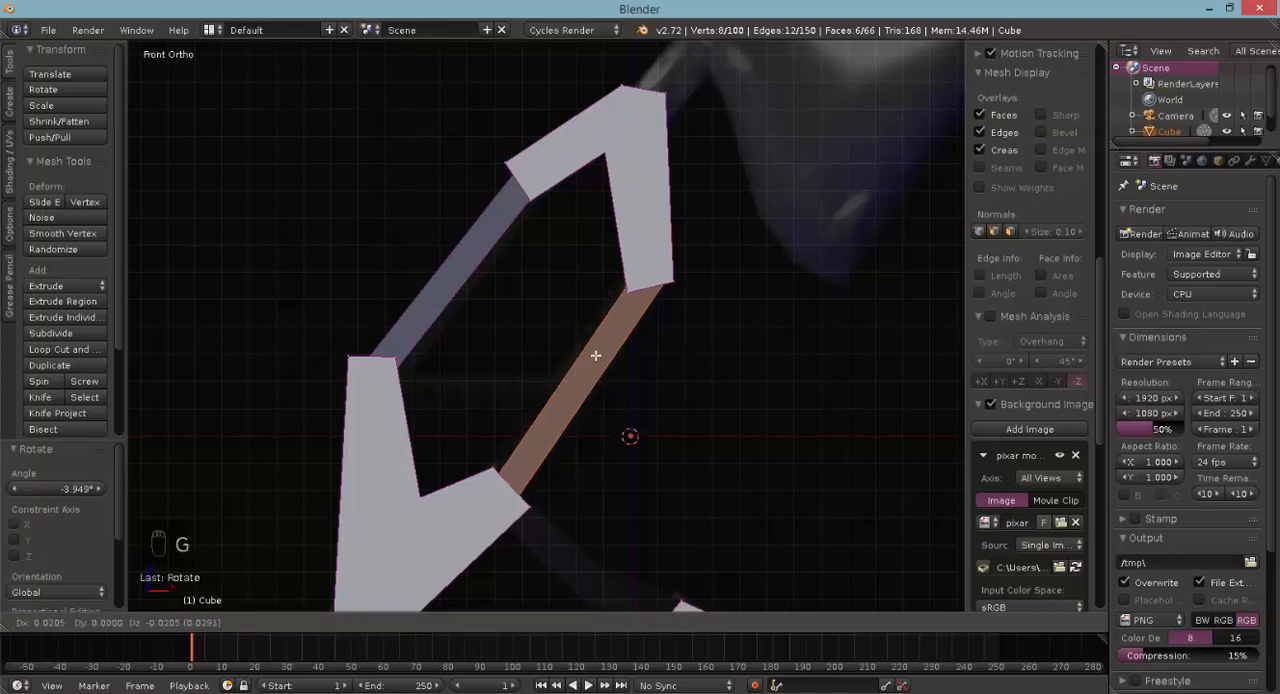
left_click(594, 366)
key("z")
scroll(601, 384, "down", 8, "shift")
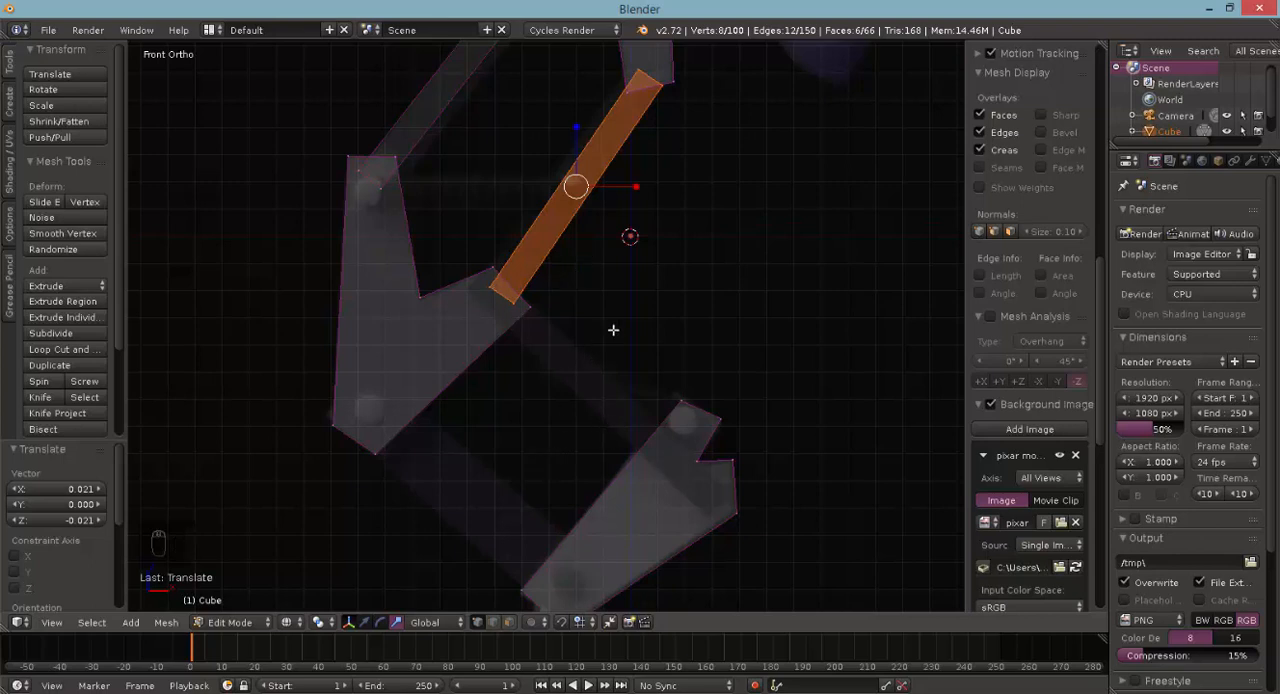
- Duplicate the bar 0.041 along X and -0.792 along Z, rotate it 99.025°, and position it from the middle bracket's right arm to the lower bracket
key("shift+d")
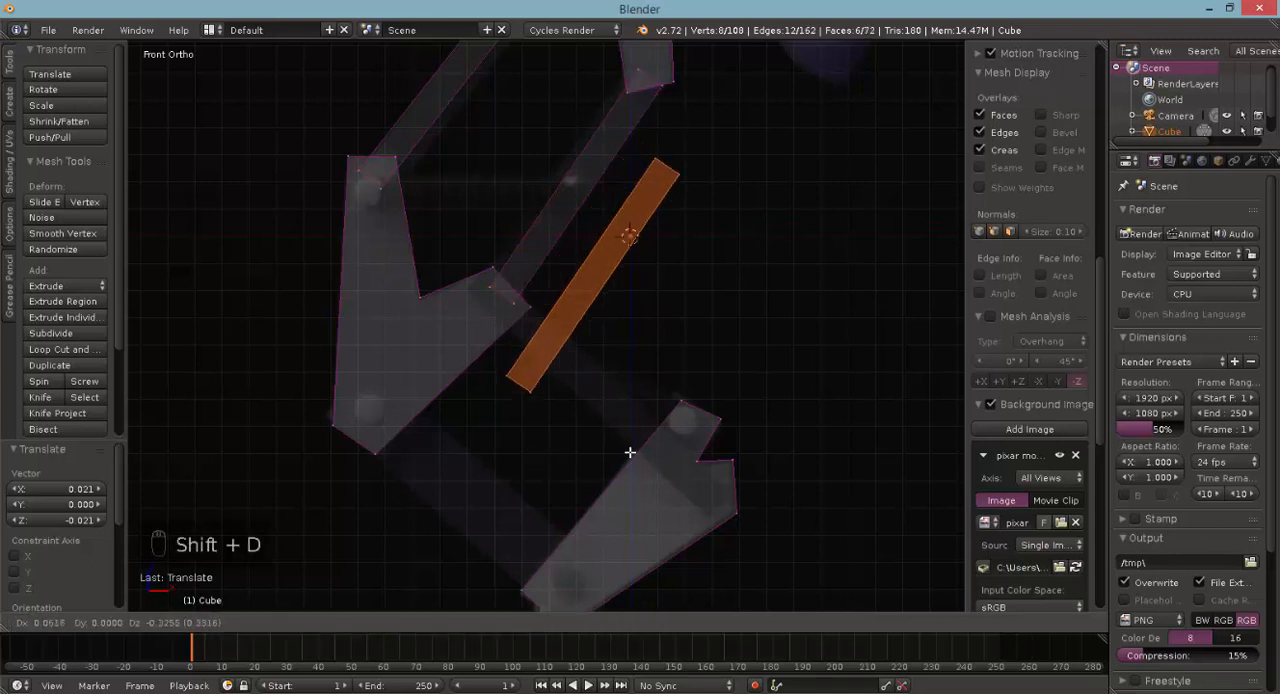
left_click(624, 545)
key("r")
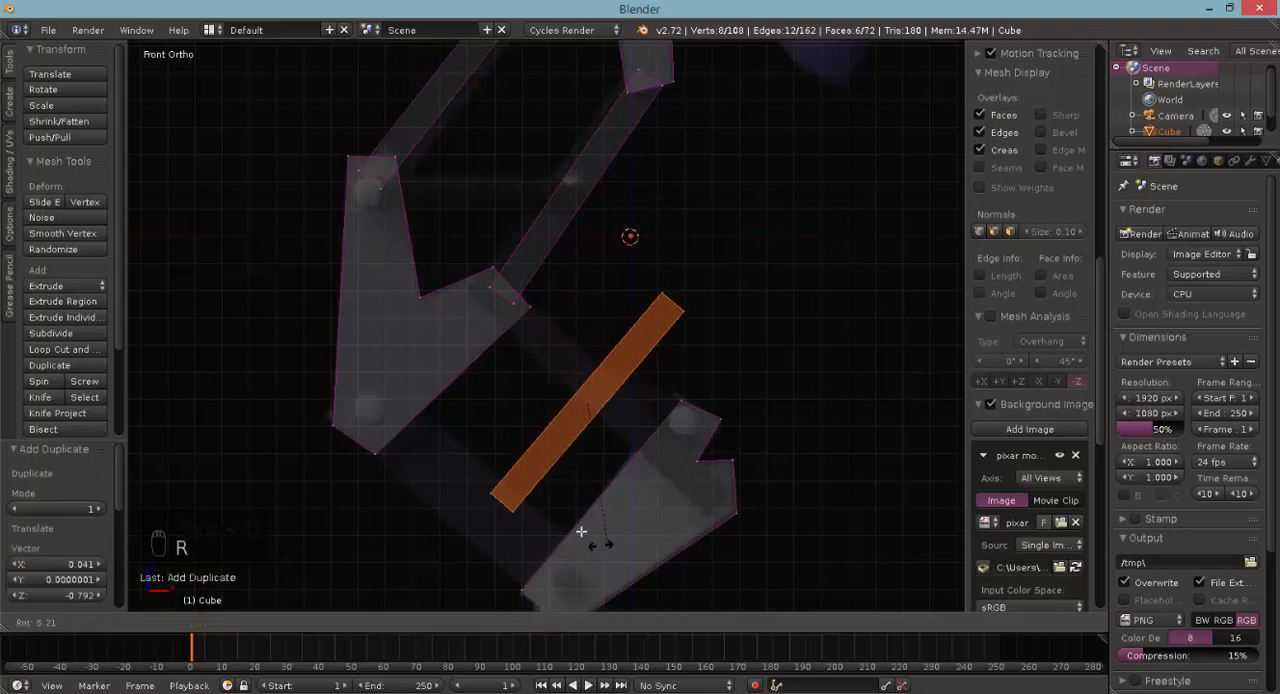
left_click(527, 407)
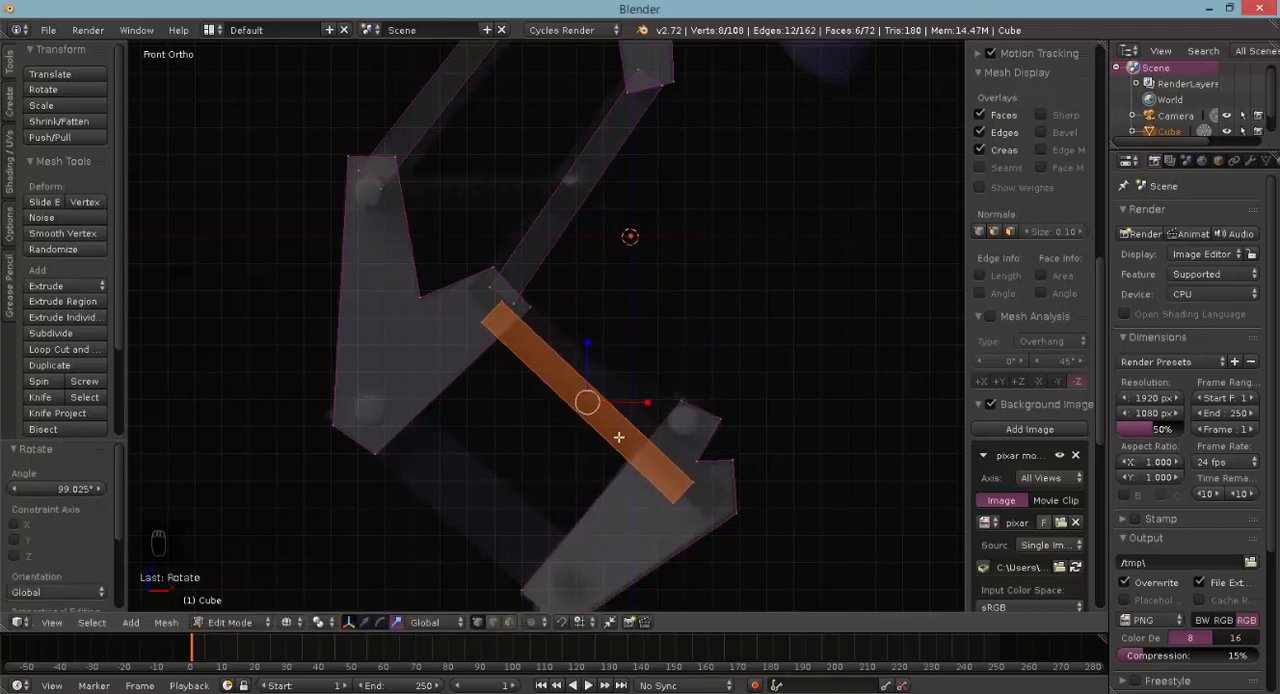
key("g")
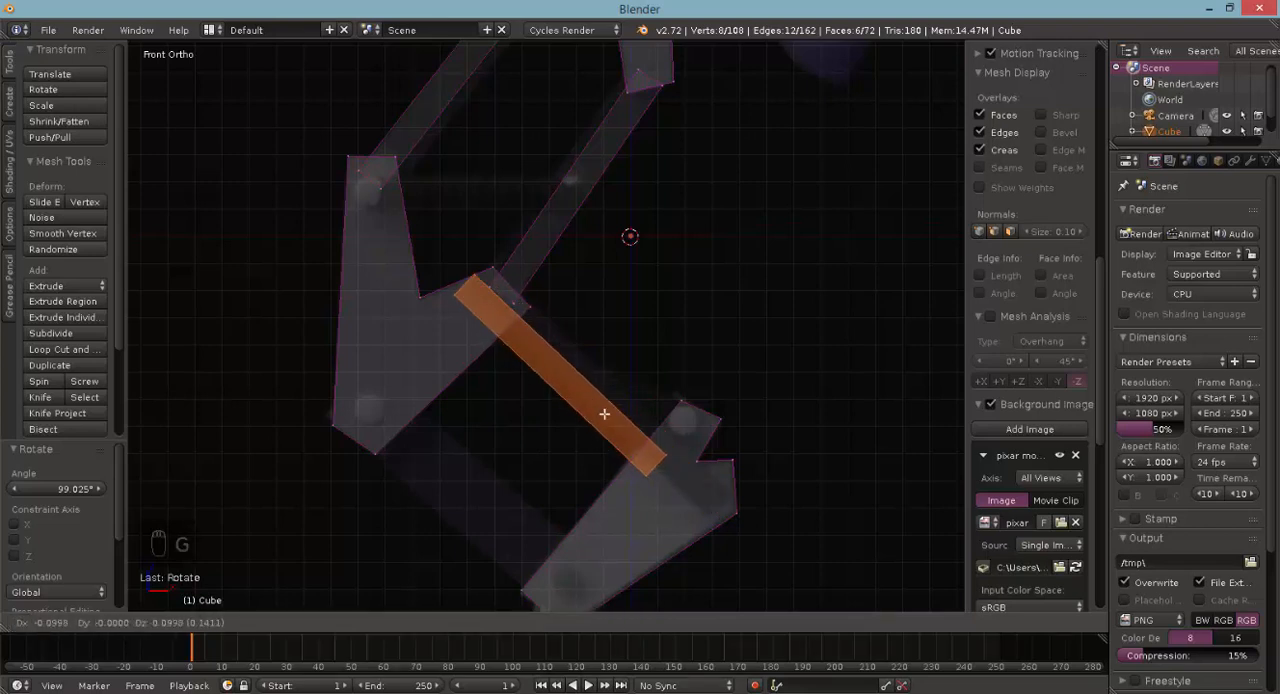
left_click(655, 463)
- Select only the four vertices at the new bar's lower end and move them into the lower bracket's right corner
key("a")
key("c")
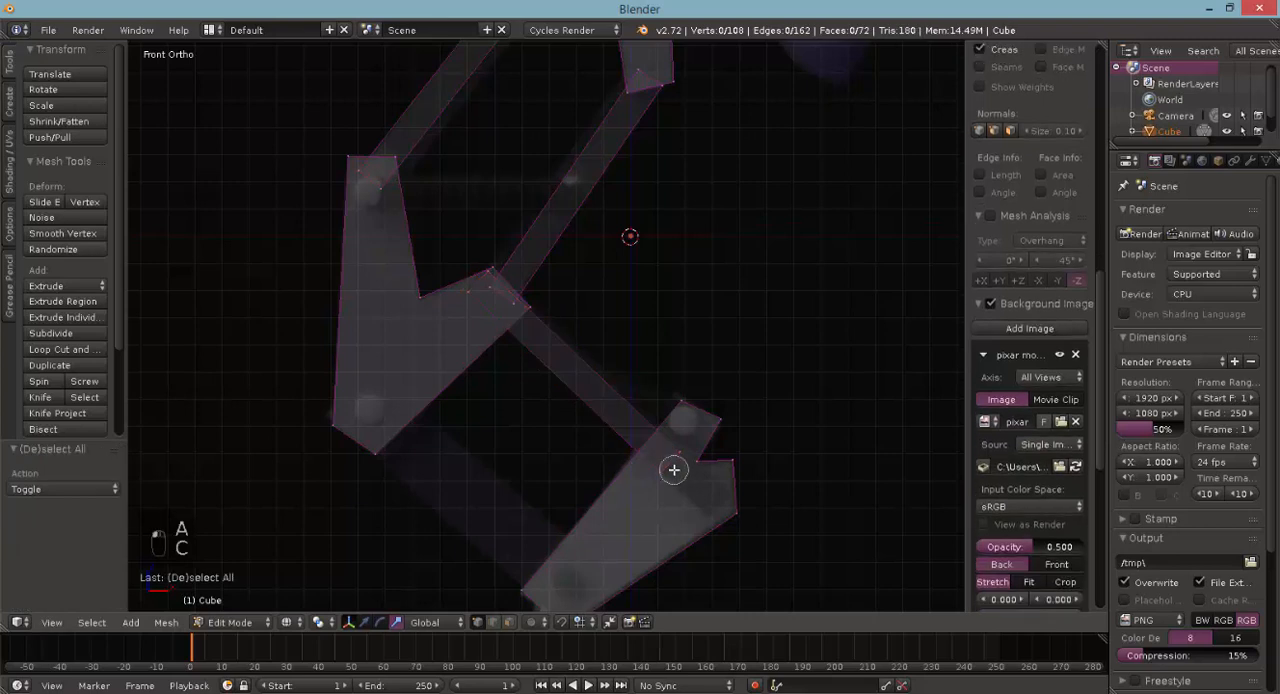
mouse_move(669, 471)
left_mouse_down()
mouse_move(690, 462)
mouse_move(670, 460)
left_mouse_up()
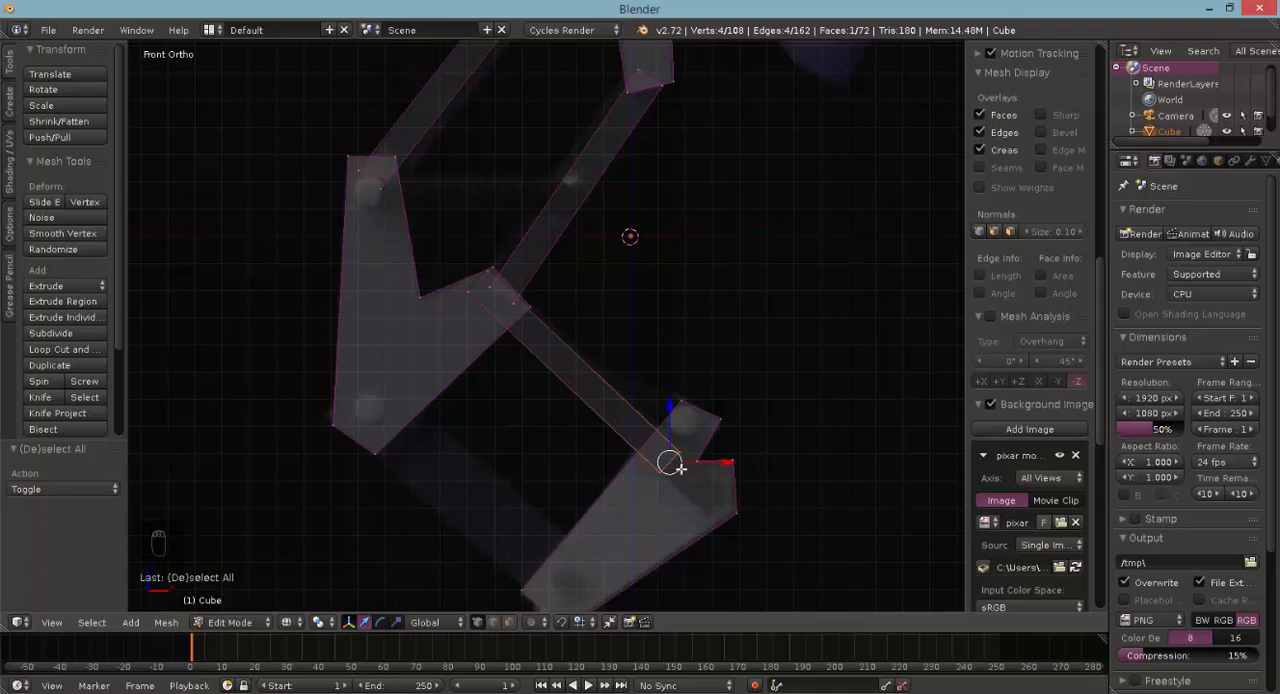
left_click_drag(672, 416, 677, 434)
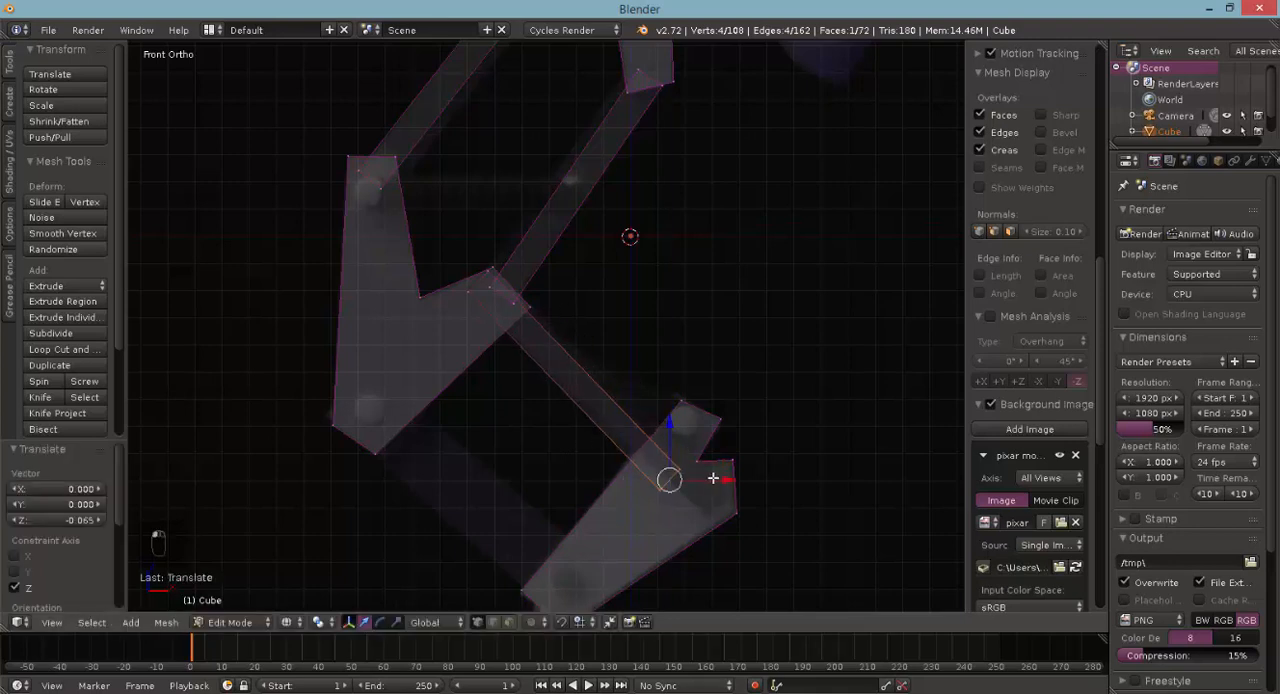
mouse_move(714, 479)
left_mouse_down()
mouse_move(741, 481)
mouse_move(720, 486)
mouse_move(780, 514)
mouse_move(717, 480)
left_mouse_up()
- Shift the bar's end vertices -0.012 in X and 0.011 in Z along the Normal-orientation Z axis, and restore the Global orientation
left_click(452, 621)
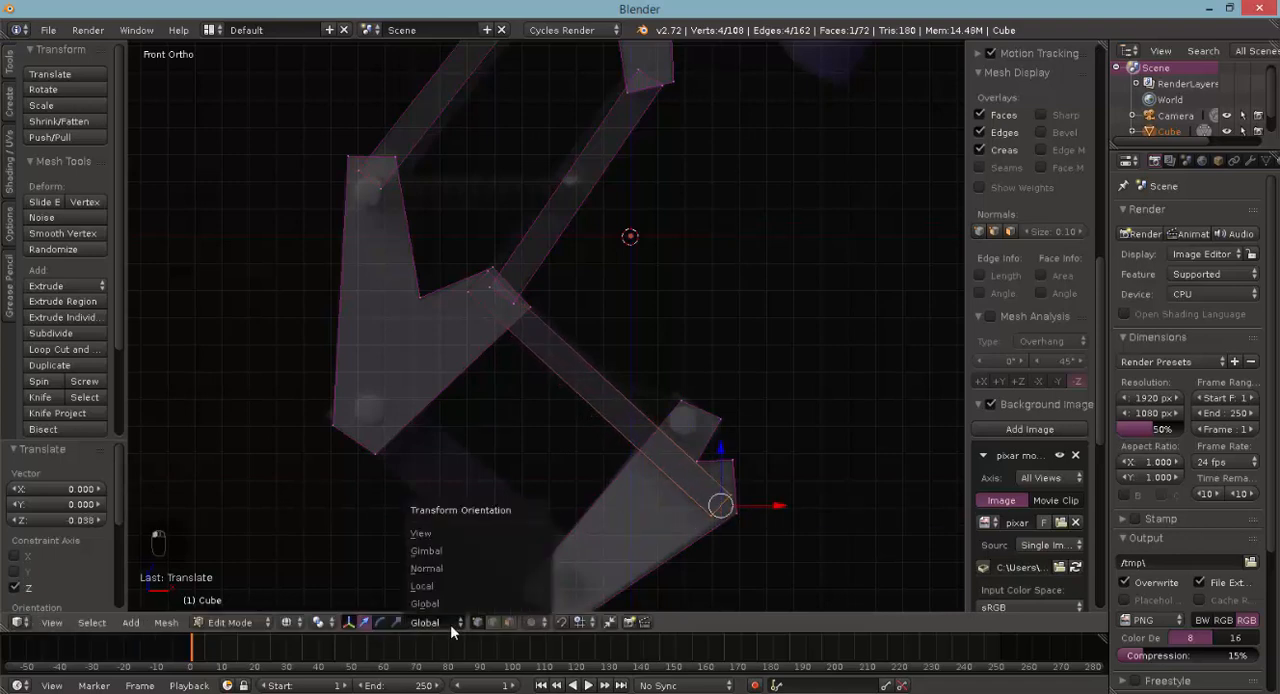
left_click(455, 591)
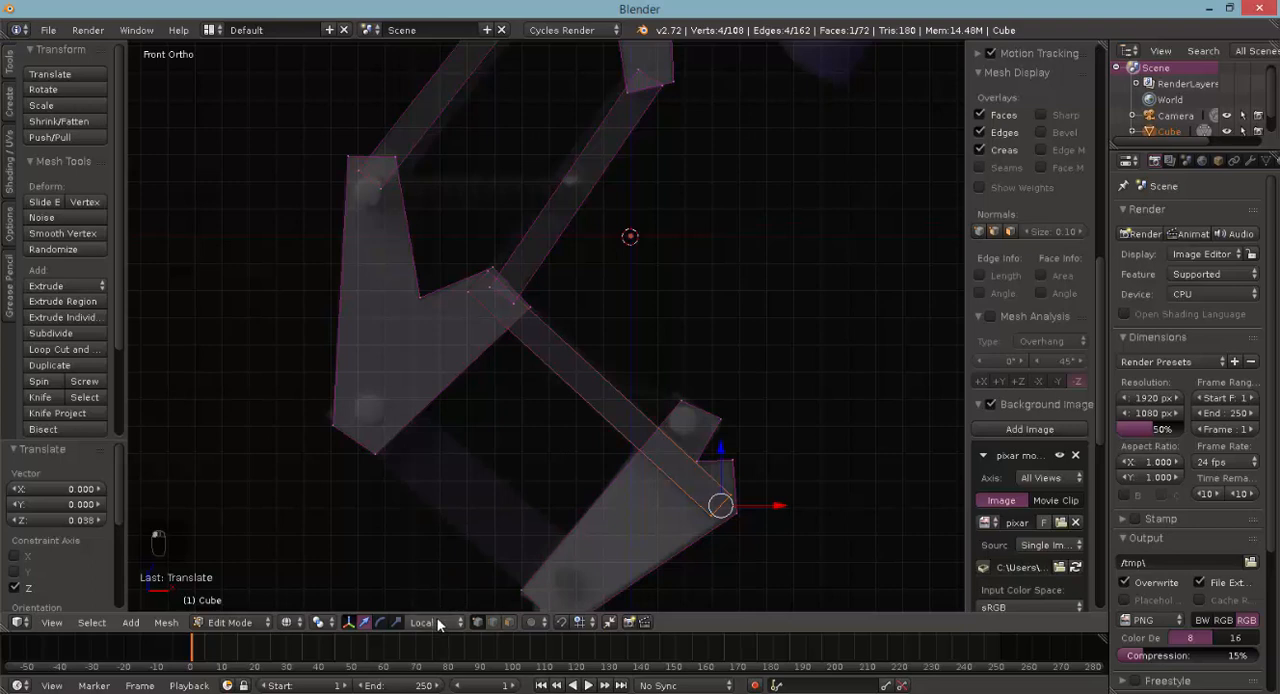
left_click(437, 622)
left_click(440, 575)
mouse_move(686, 469)
left_mouse_down()
mouse_move(594, 349)
mouse_move(694, 471)
mouse_move(685, 466)
left_mouse_up()
left_click(426, 619)
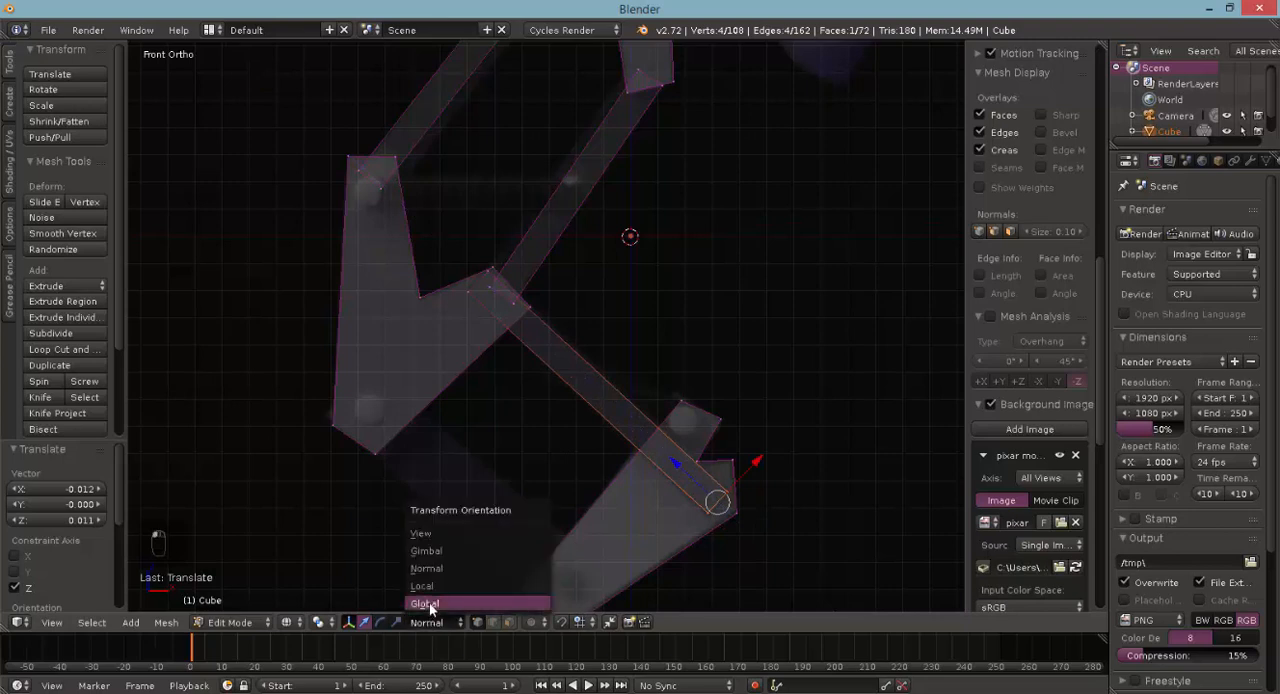
left_click(429, 602)
- Select the whole linked bar and duplicate it -0.487 along X and -0.379 along Z to join the brackets' lower left ends
scroll(580, 503, "down", 3, "ctrl")
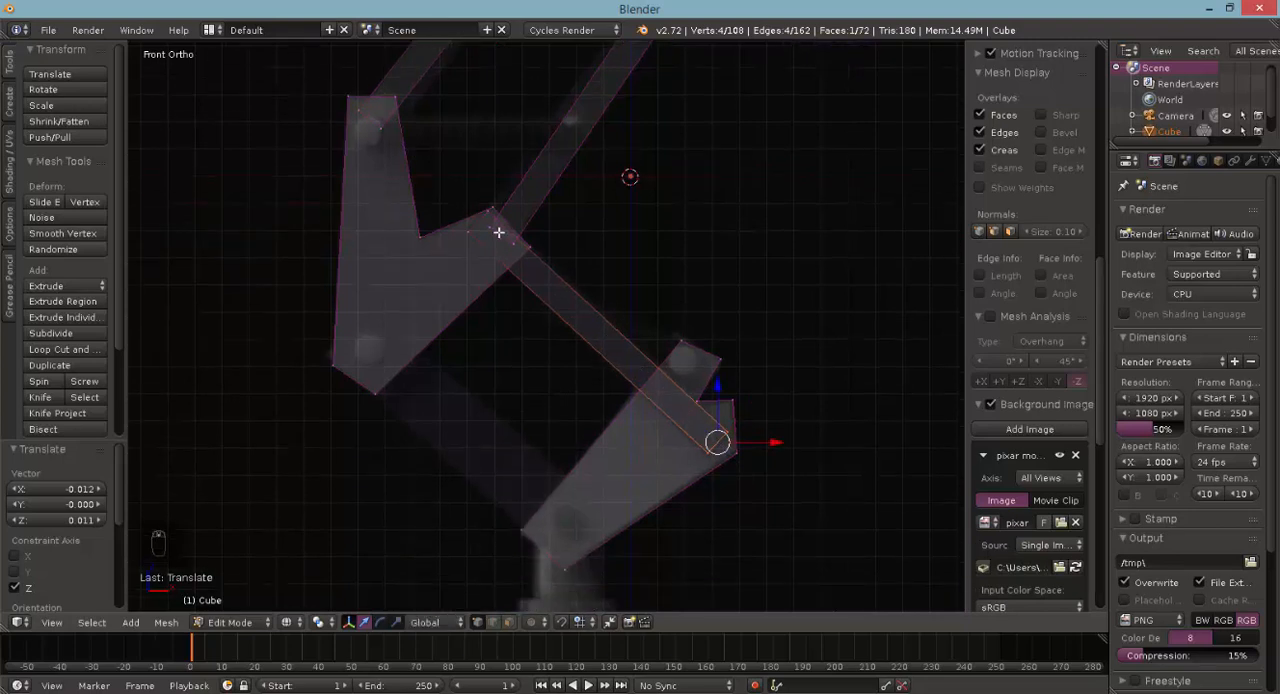
right_click(469, 237, "shift")
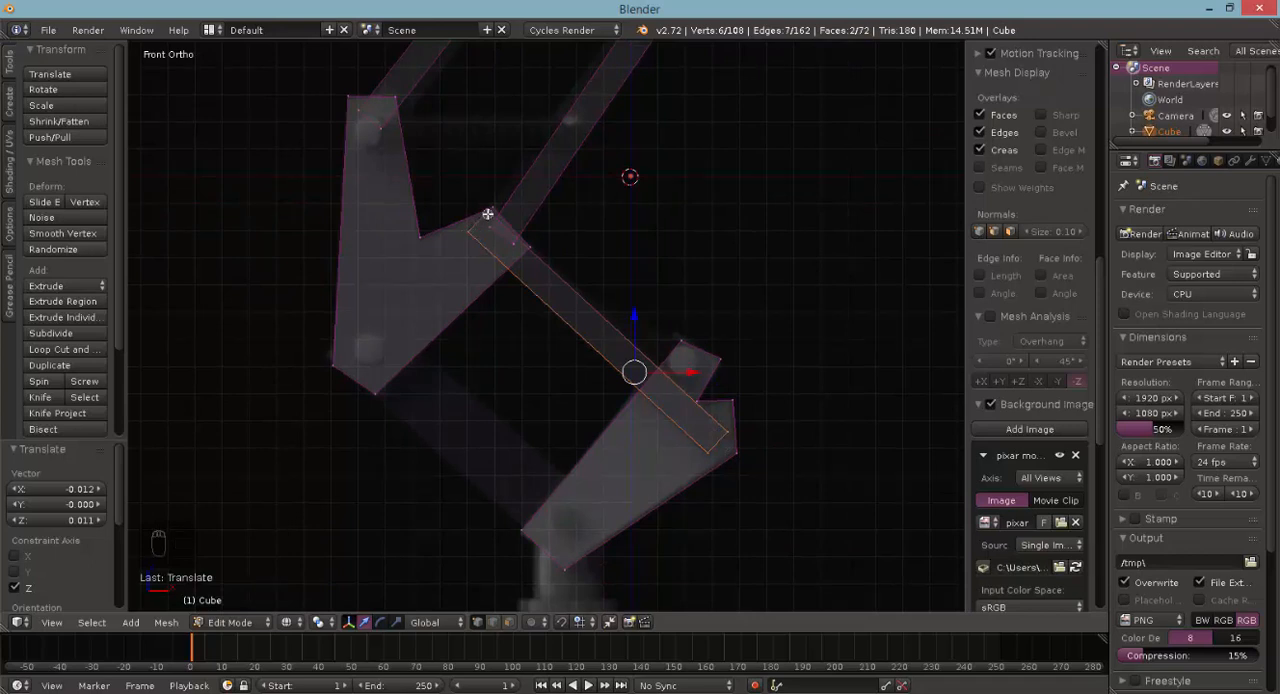
key("ctrl+l")
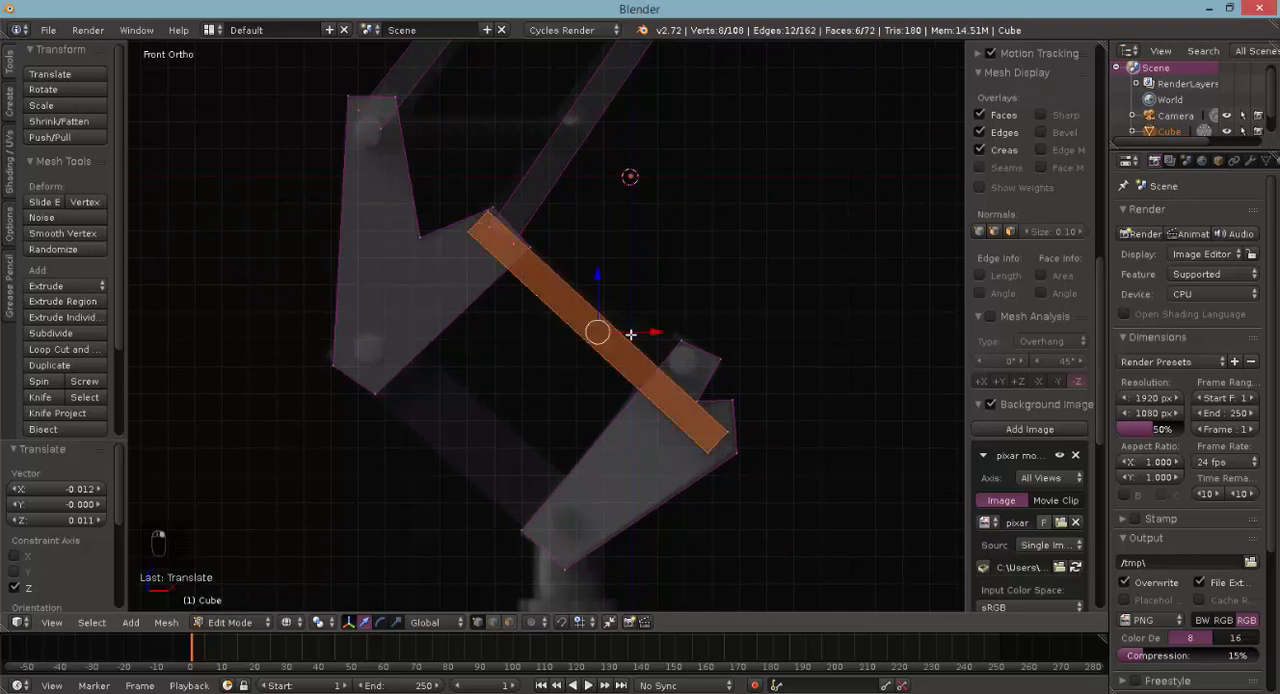
key("shift+d")
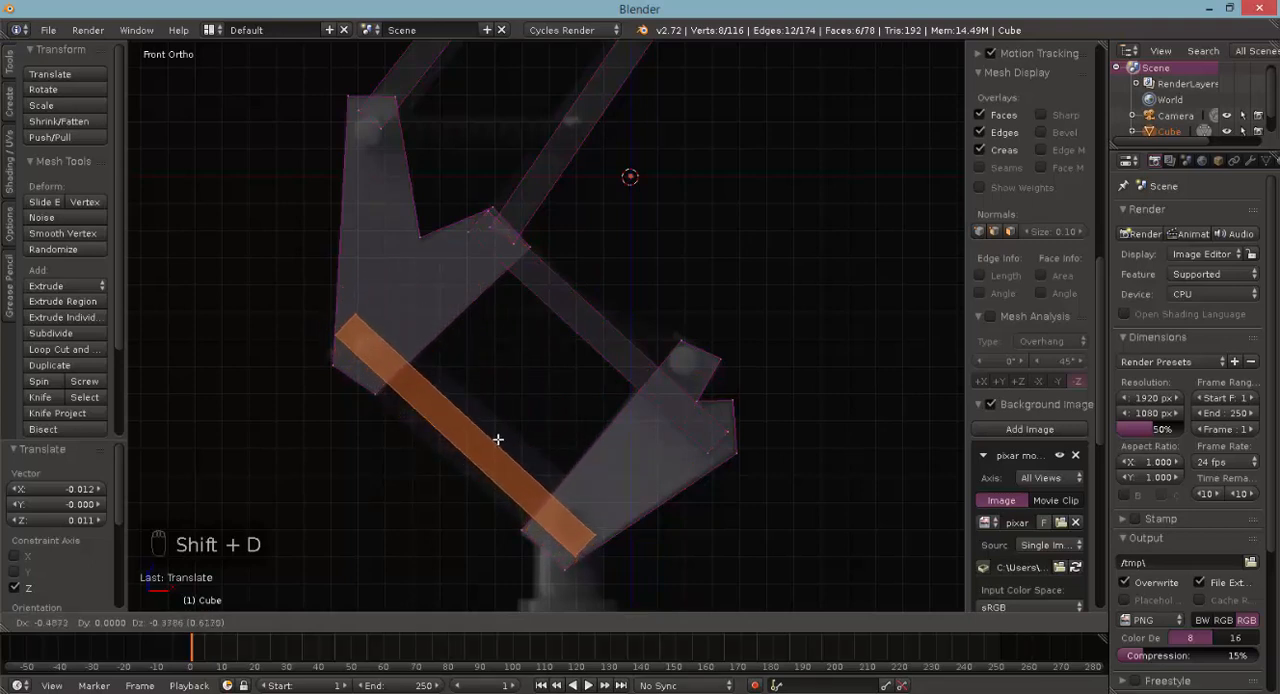
left_click(498, 439)
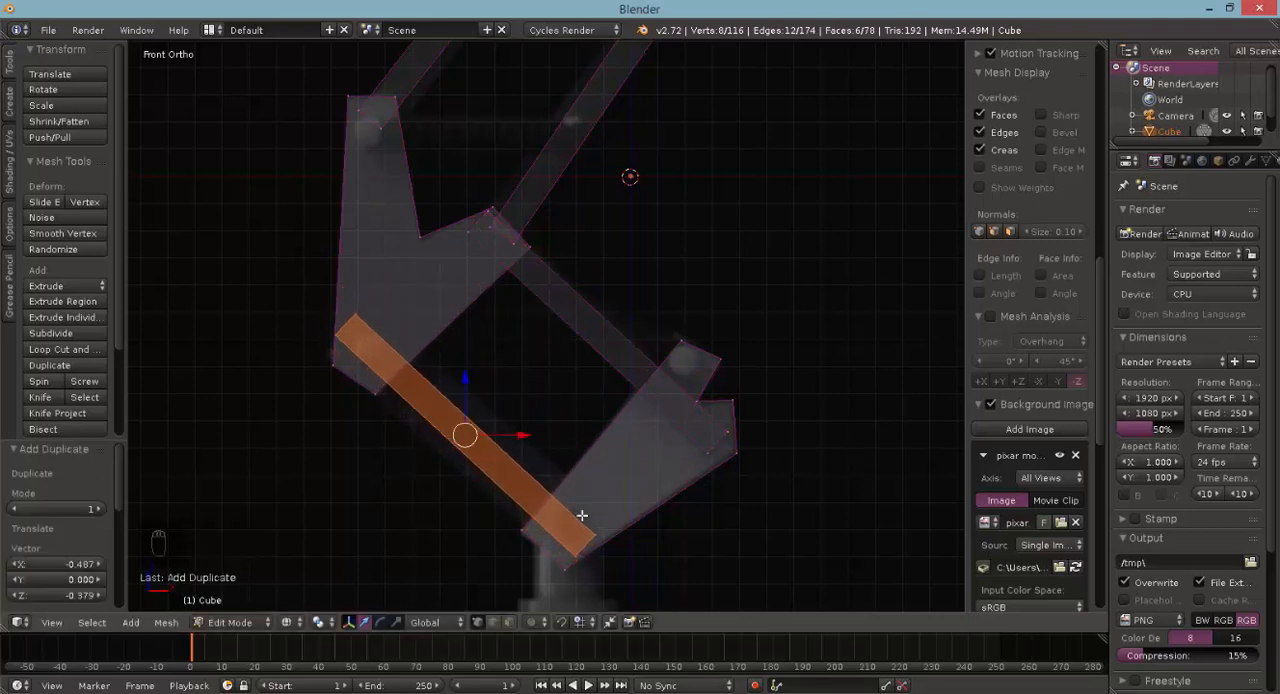
- Select the four upper-end vertices of the lower left bar and move them about 0.077 along Z in Normal orientation
key("a")
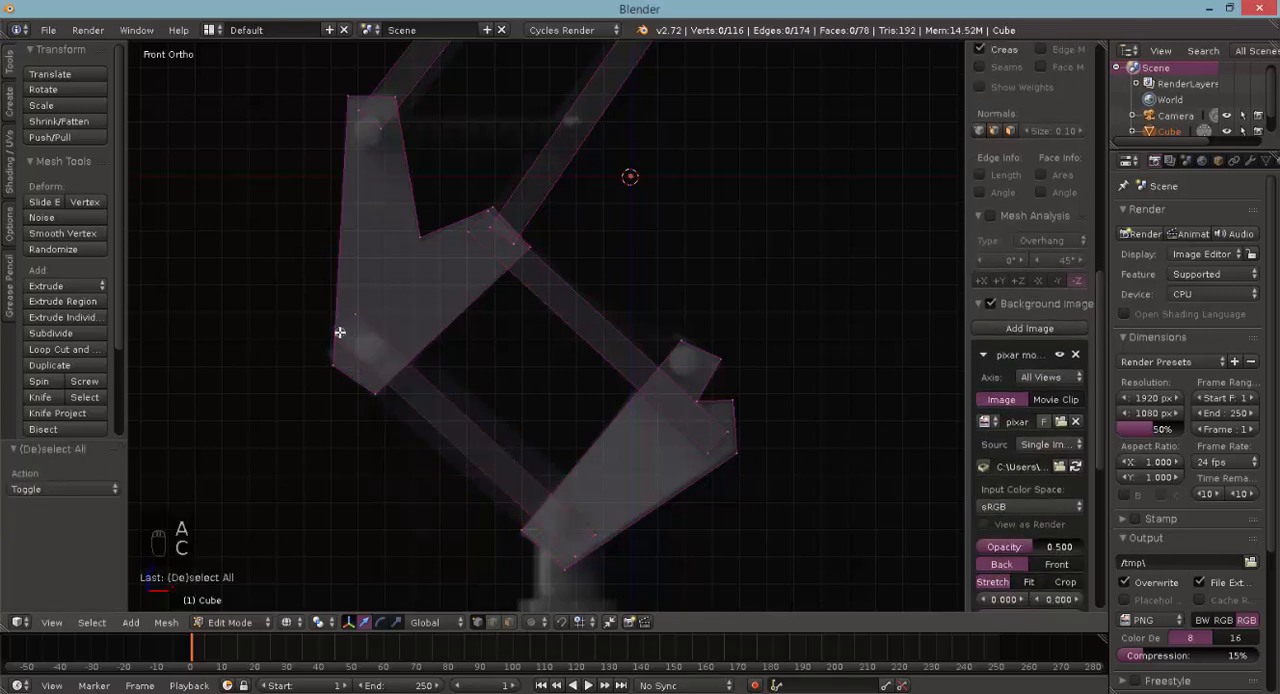
right_click(325, 339)
key("b")
left_click_drag(315, 315, 356, 342)
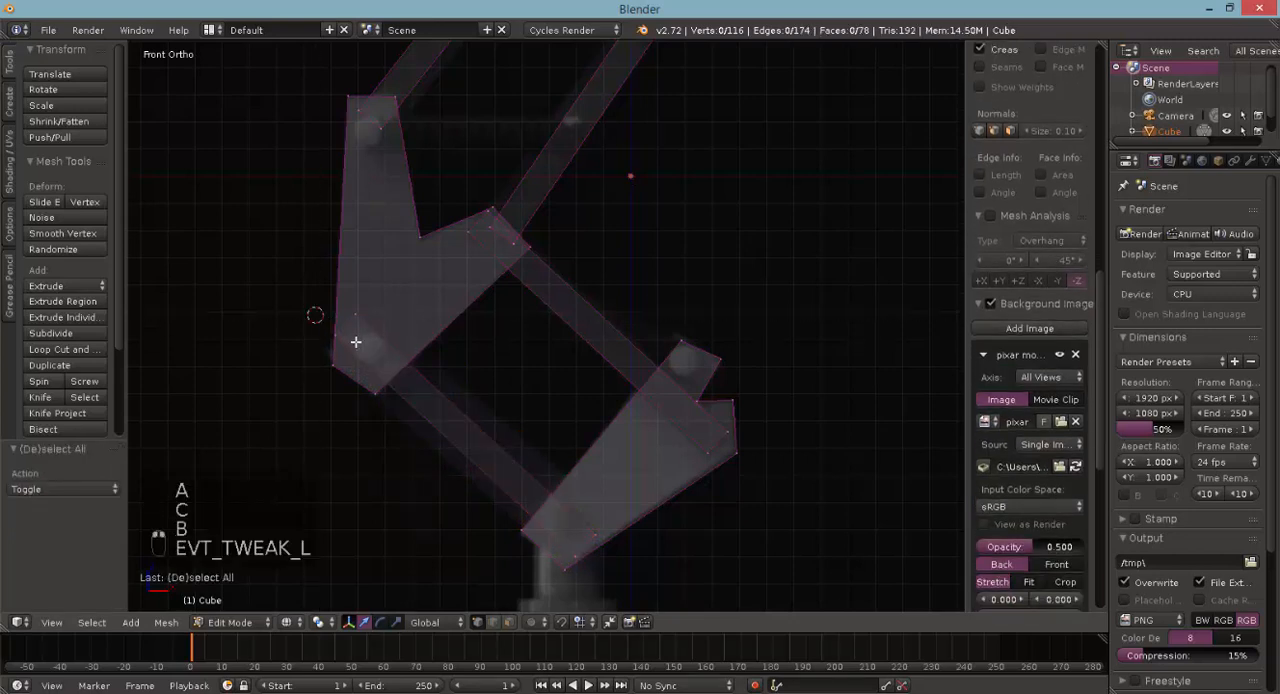
key("c")
left_click(342, 338)
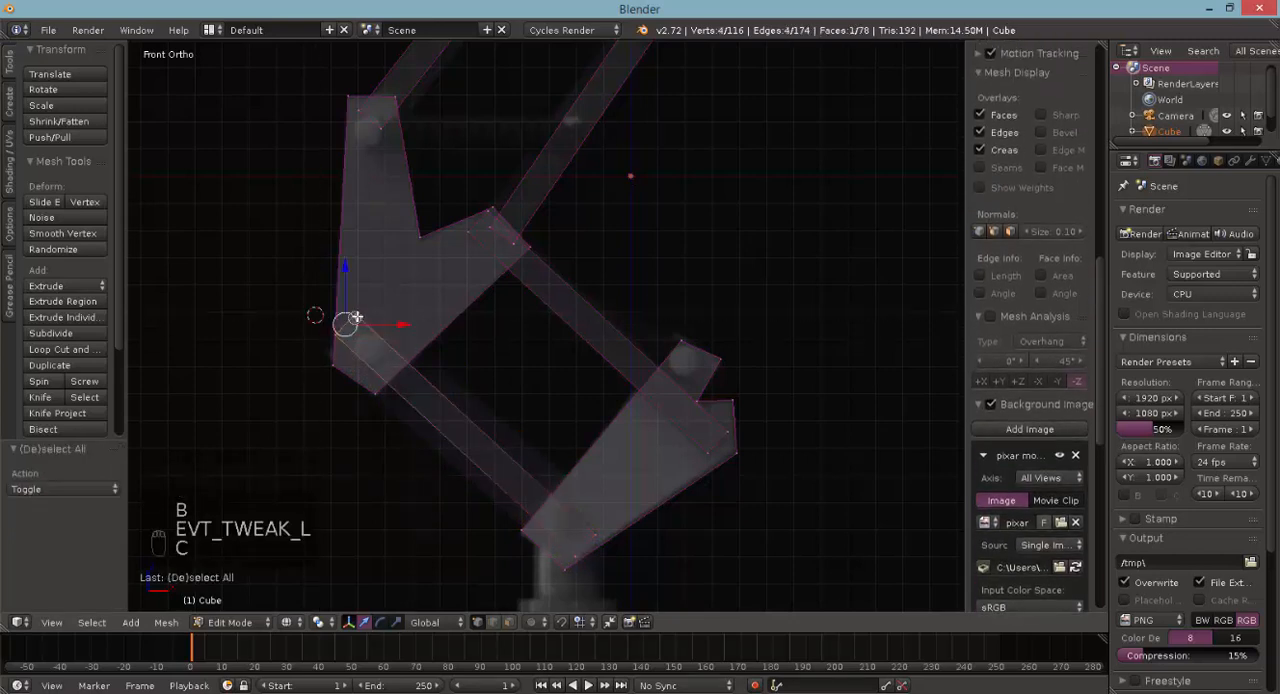
left_click(436, 618)
left_click(432, 569)
key("e")
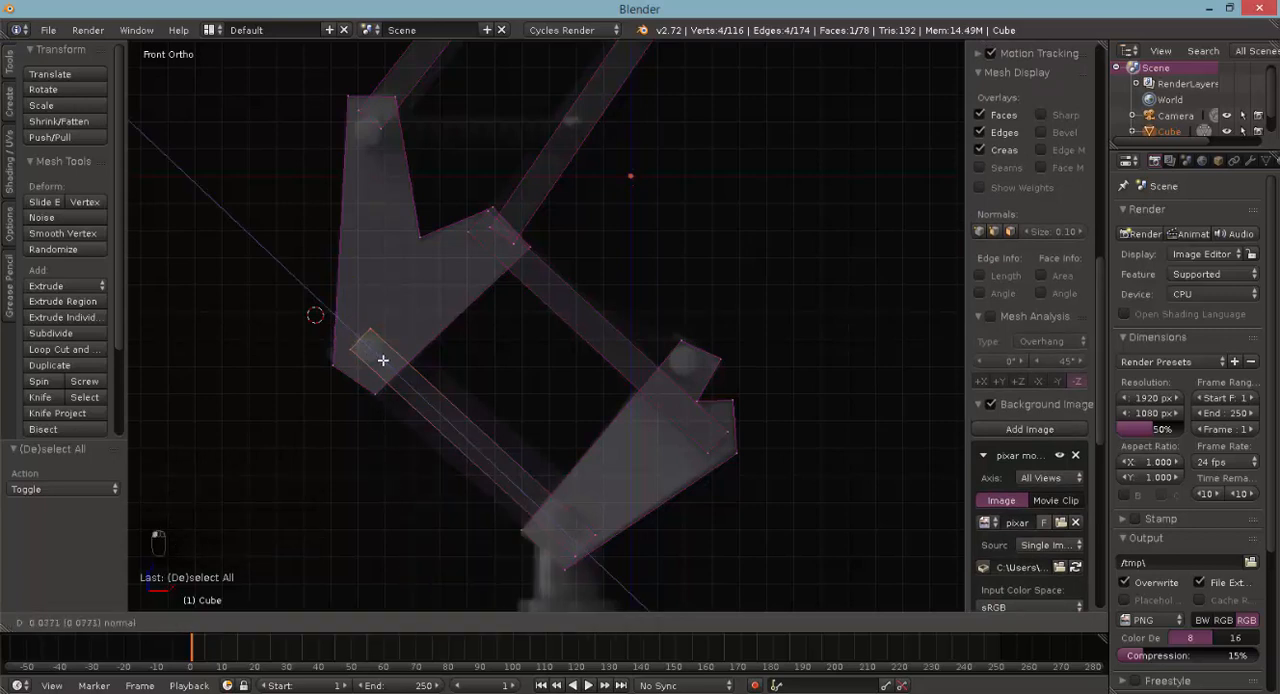
left_click(383, 360)
- Examine the connecting bars and brackets in Object Mode, in wireframe and solid shading, from the front and at an angle
key("Tab")
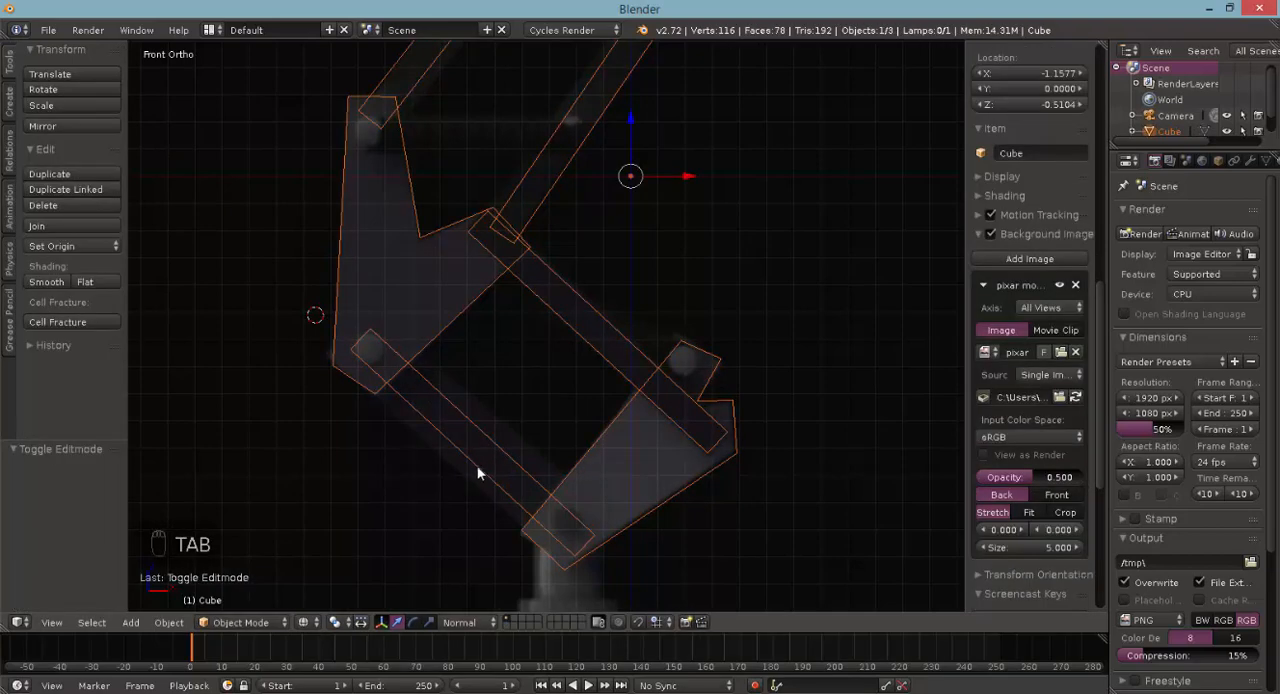
key("z")
key("z")
key("Tab")
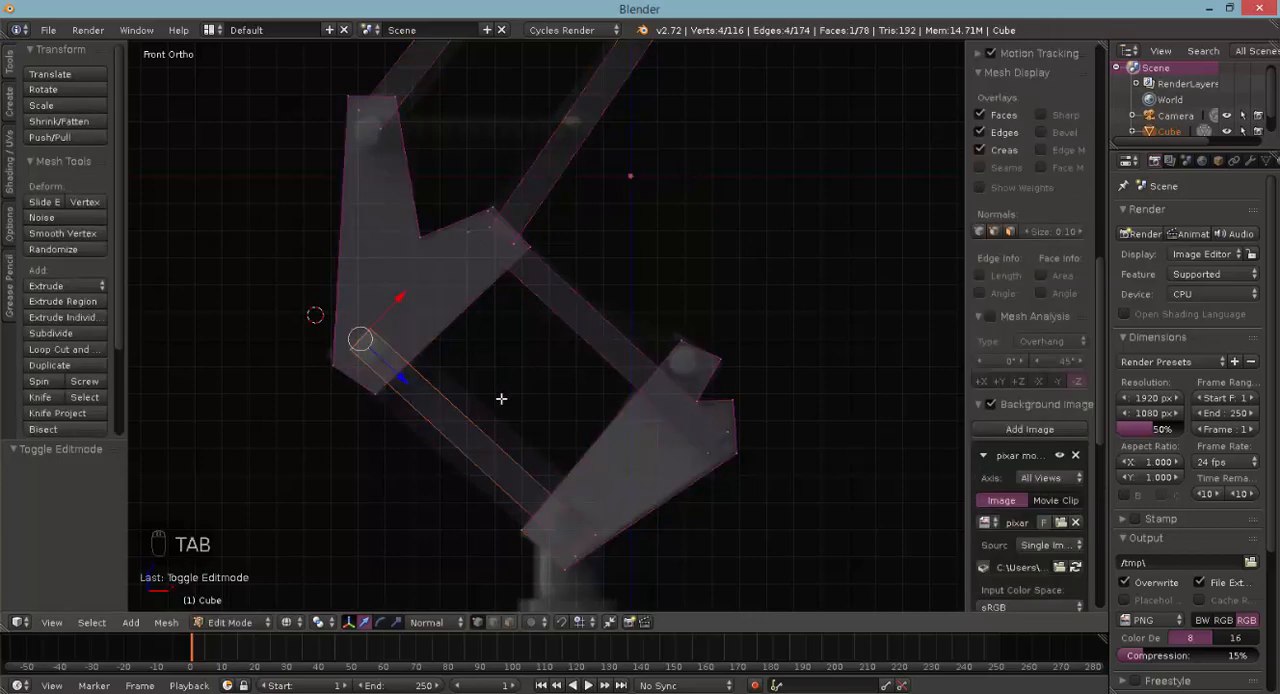
middle_click_drag(501, 398, 388, 460)
key("Tab")
key("z")
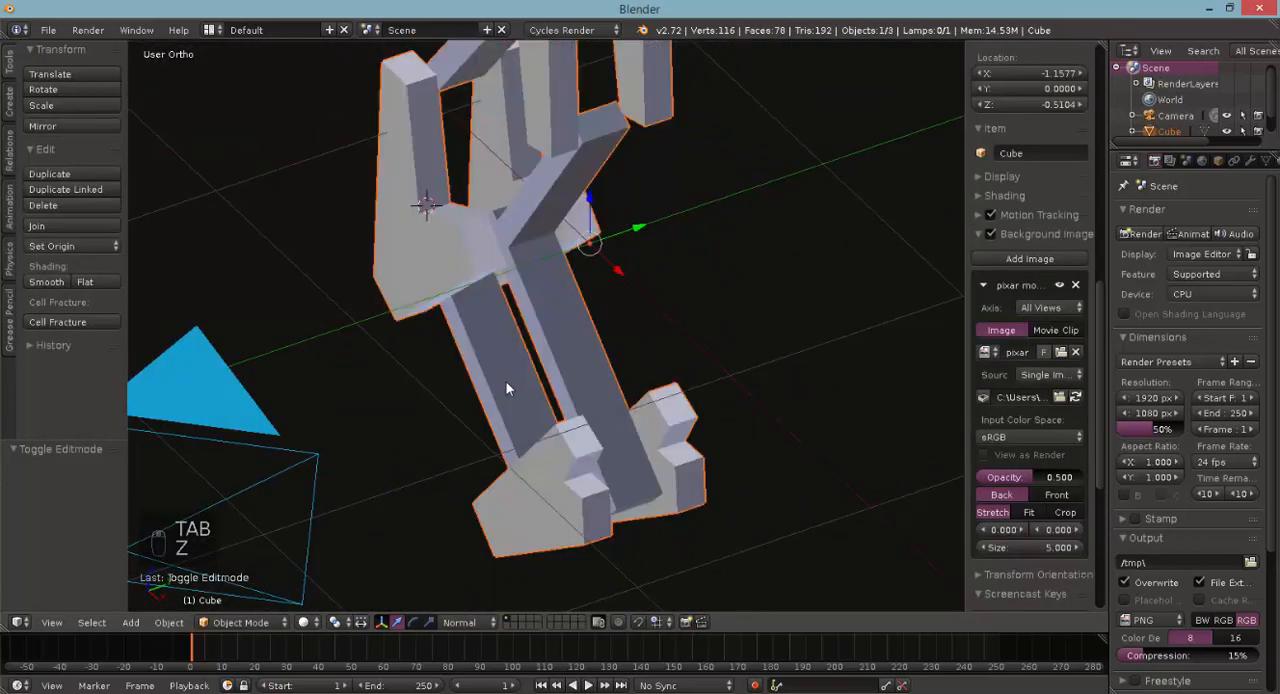
middle_click_drag(491, 310, 571, 326)
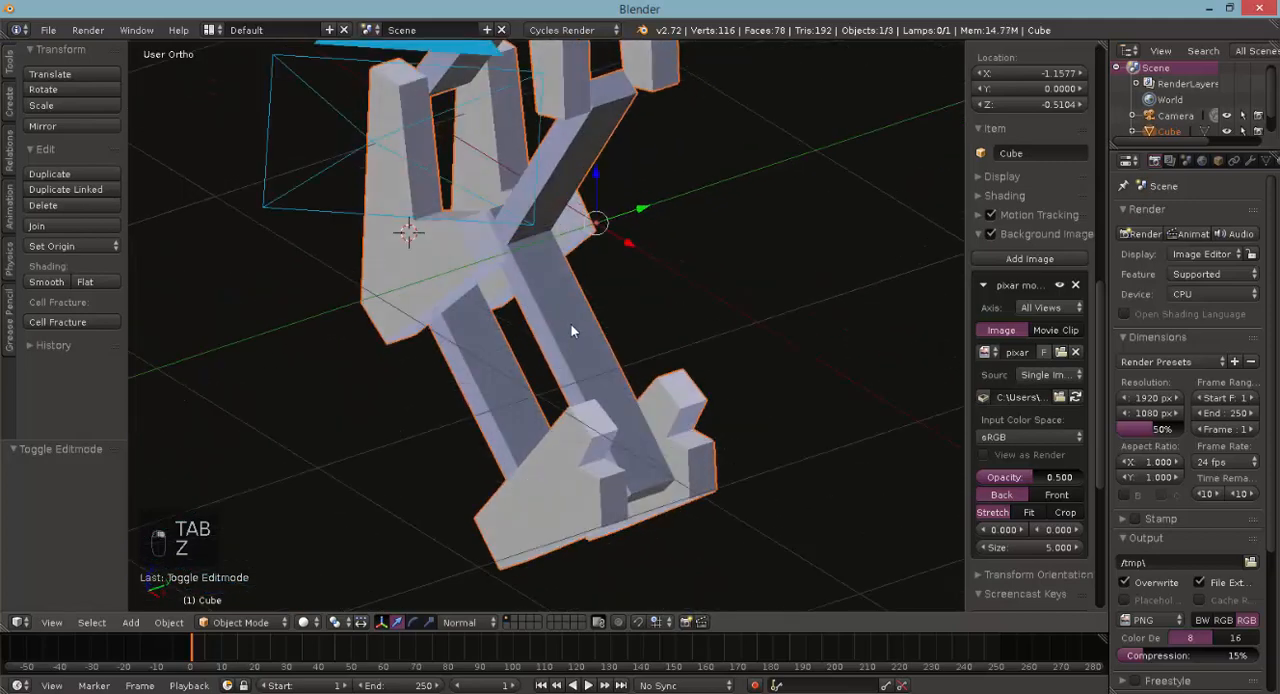
- In Edit Mode, select the whole right bar between the middle and lower brackets and move it about -0.379 in Y along its normal X axis
key("Tab")
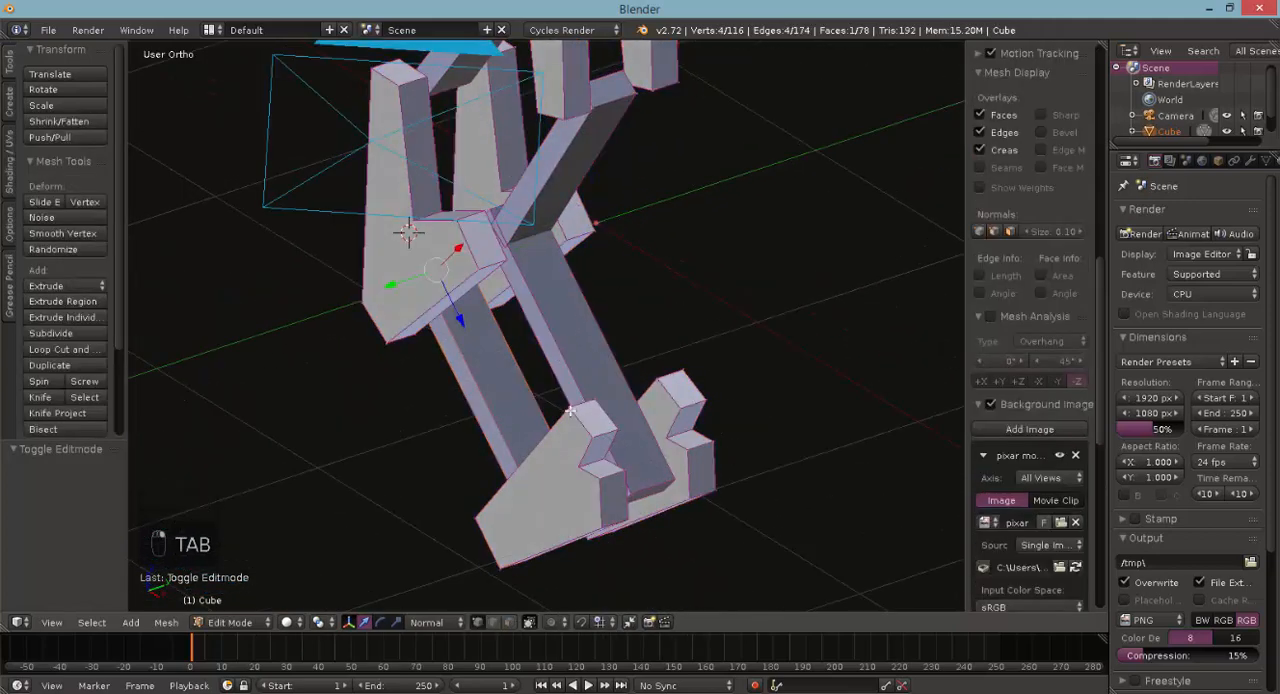
middle_click_drag(603, 281, 549, 244)
right_click(682, 470)
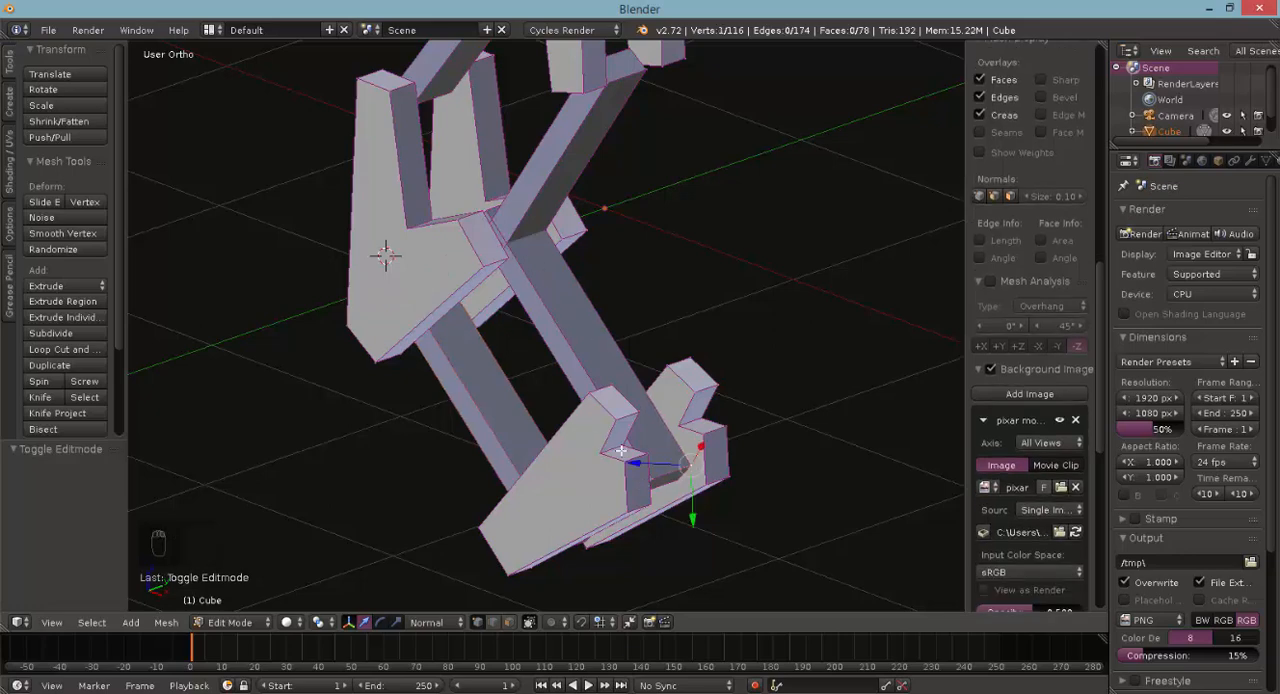
middle_click_drag(541, 296, 509, 321)
key("ctrl+l")
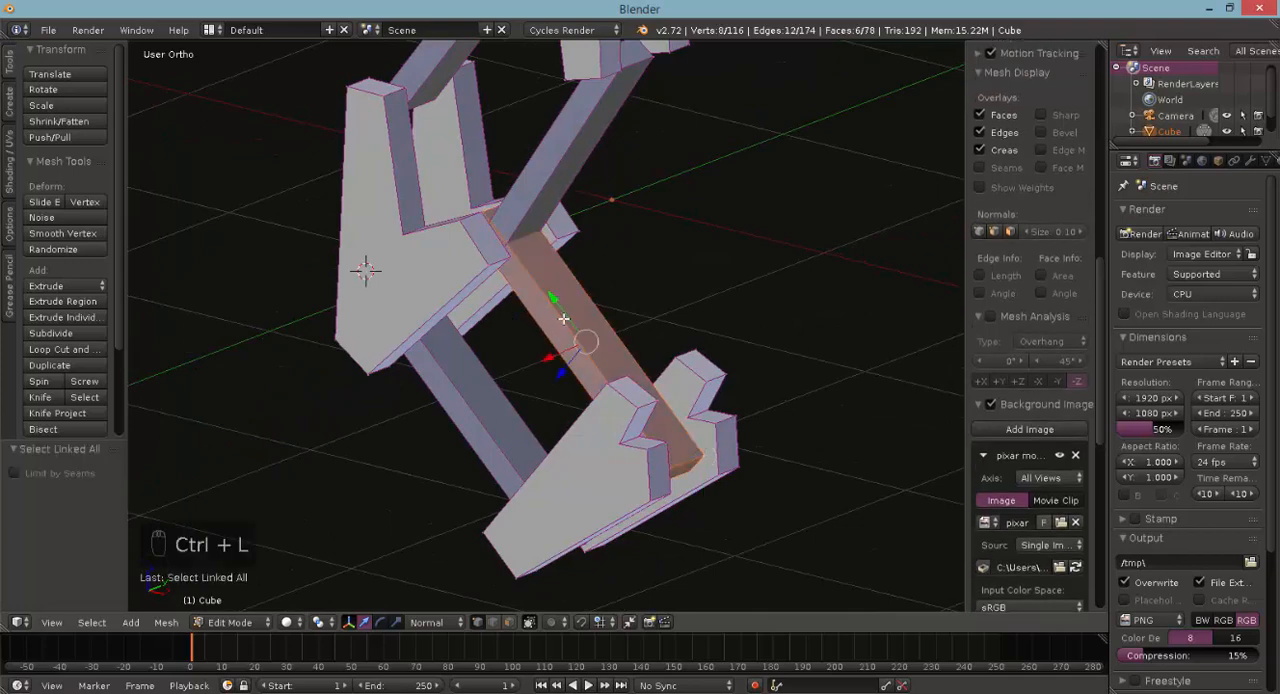
middle_click_drag(585, 327, 524, 355)
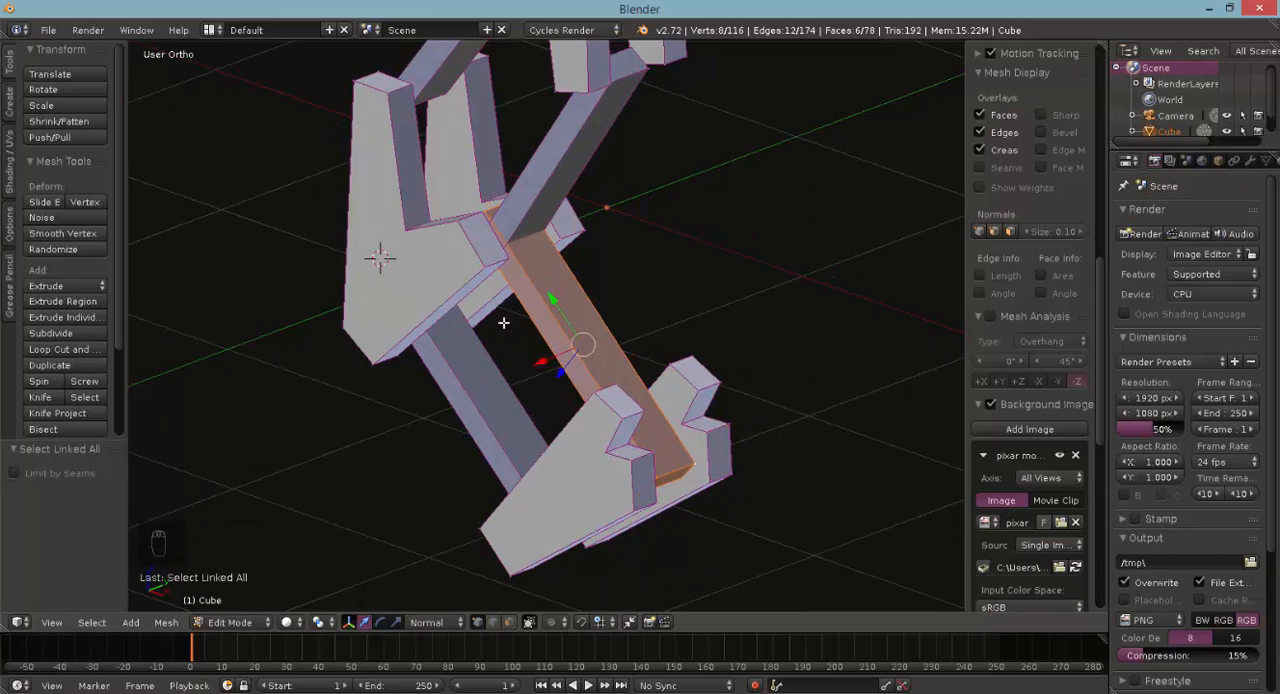
left_click_drag(547, 360, 473, 445)
- Scale the bar to 0.296 along its normal X axis, and shift it 0.100 and -0.015 along Y to sit against the front plates
left_click(398, 624)
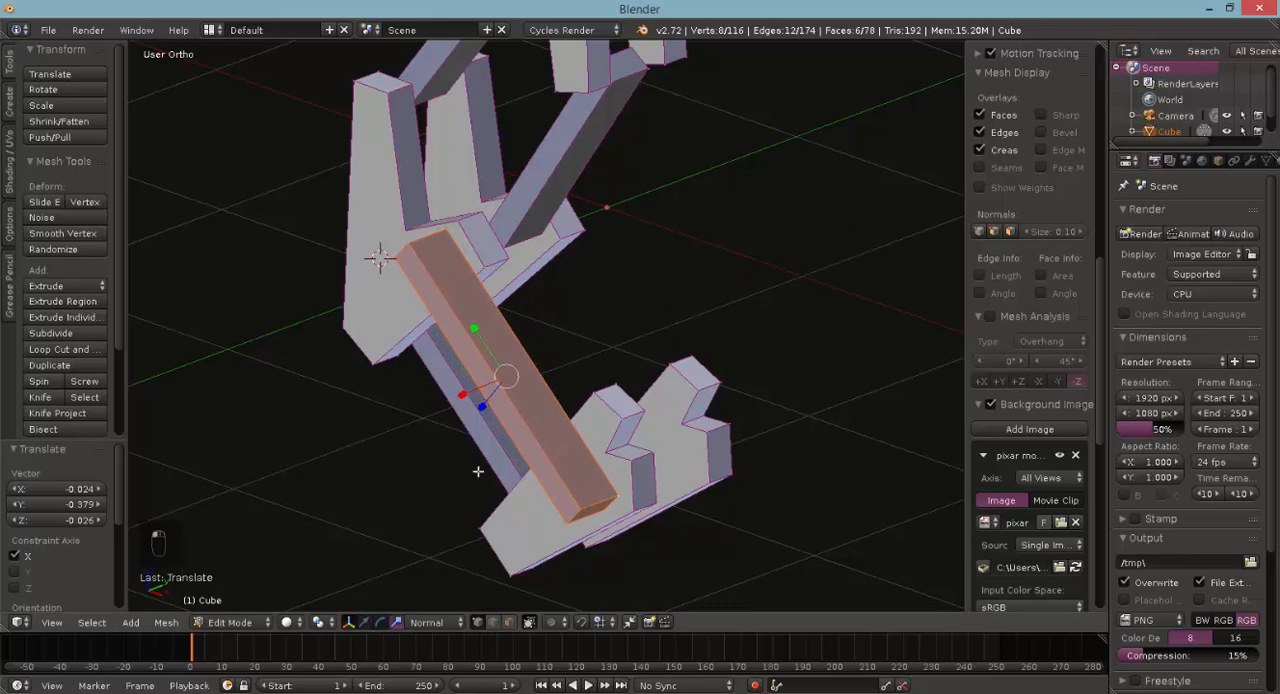
left_click_drag(458, 393, 493, 382)
key("KP_7")
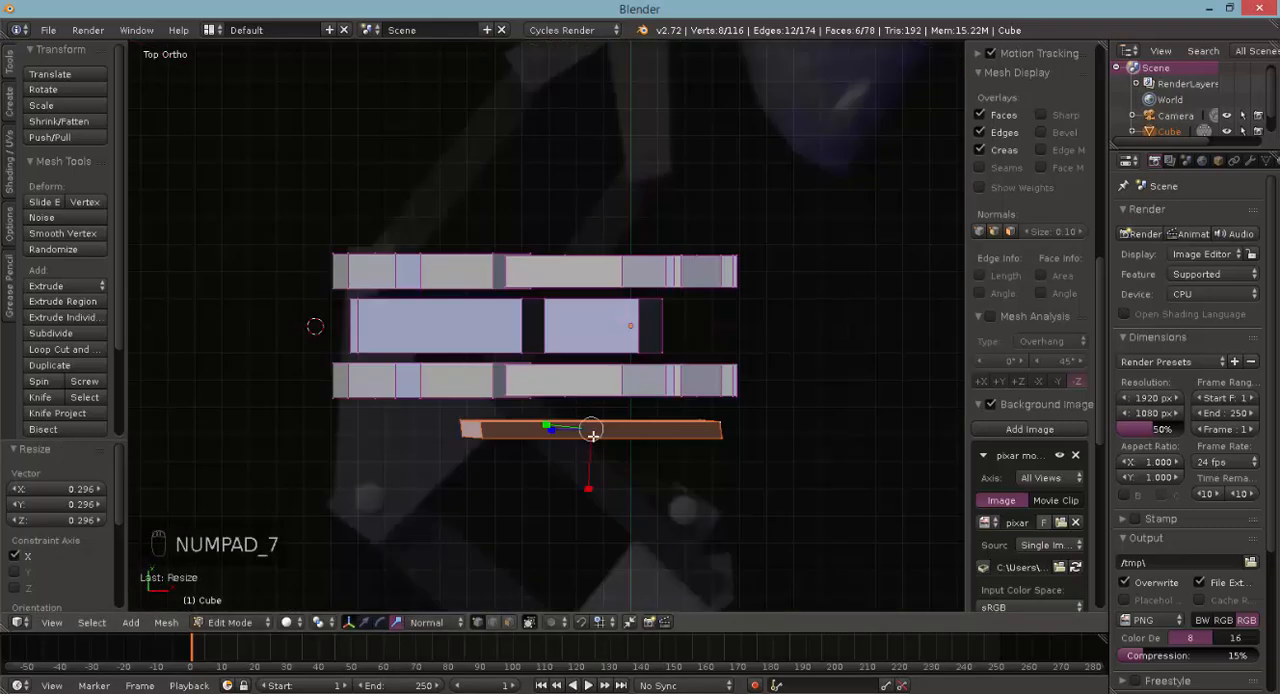
key("g")
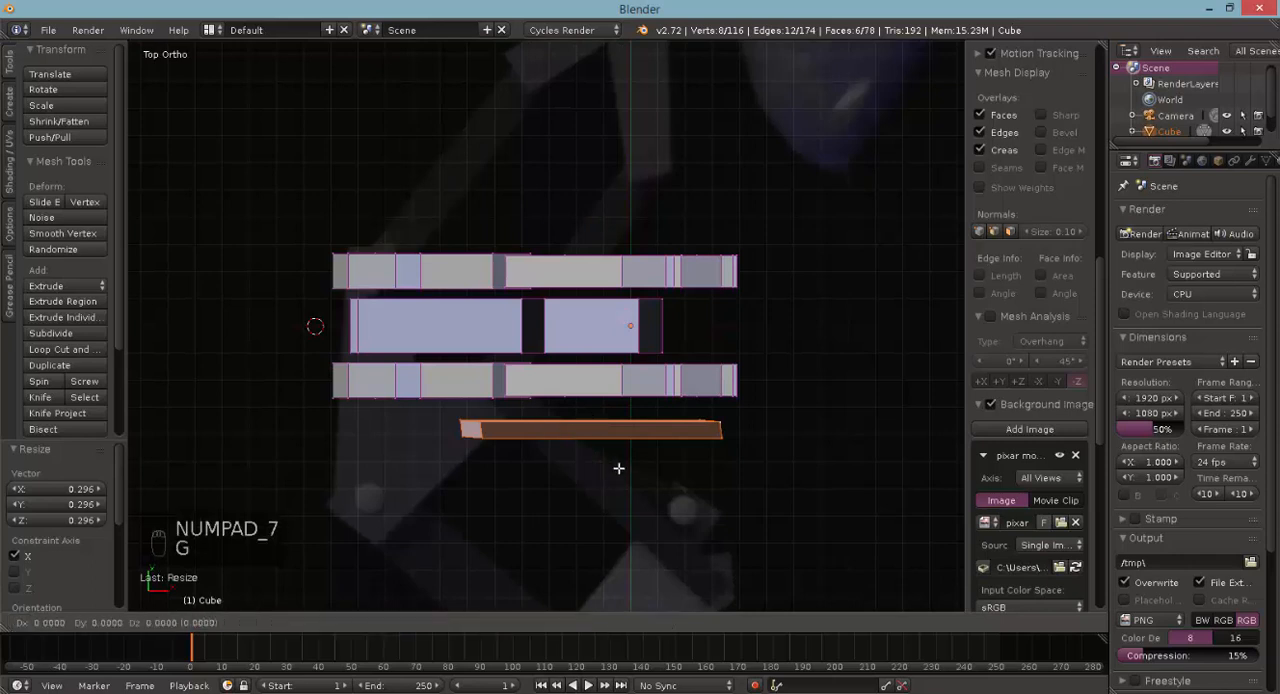
left_click(618, 458)
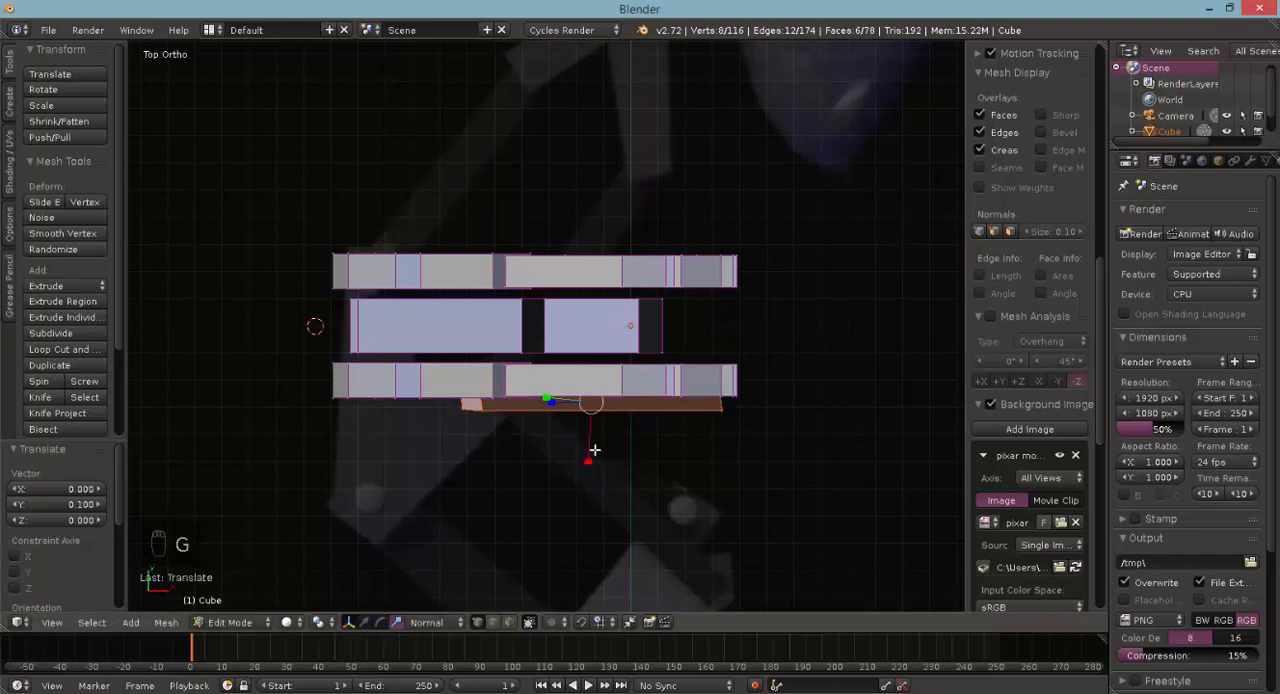
left_click(364, 622)
left_click_drag(590, 446, 589, 449)
- Duplicate the thin bar 0.600 along Y and check its placement beside the brackets' back plates
key("shift+d")
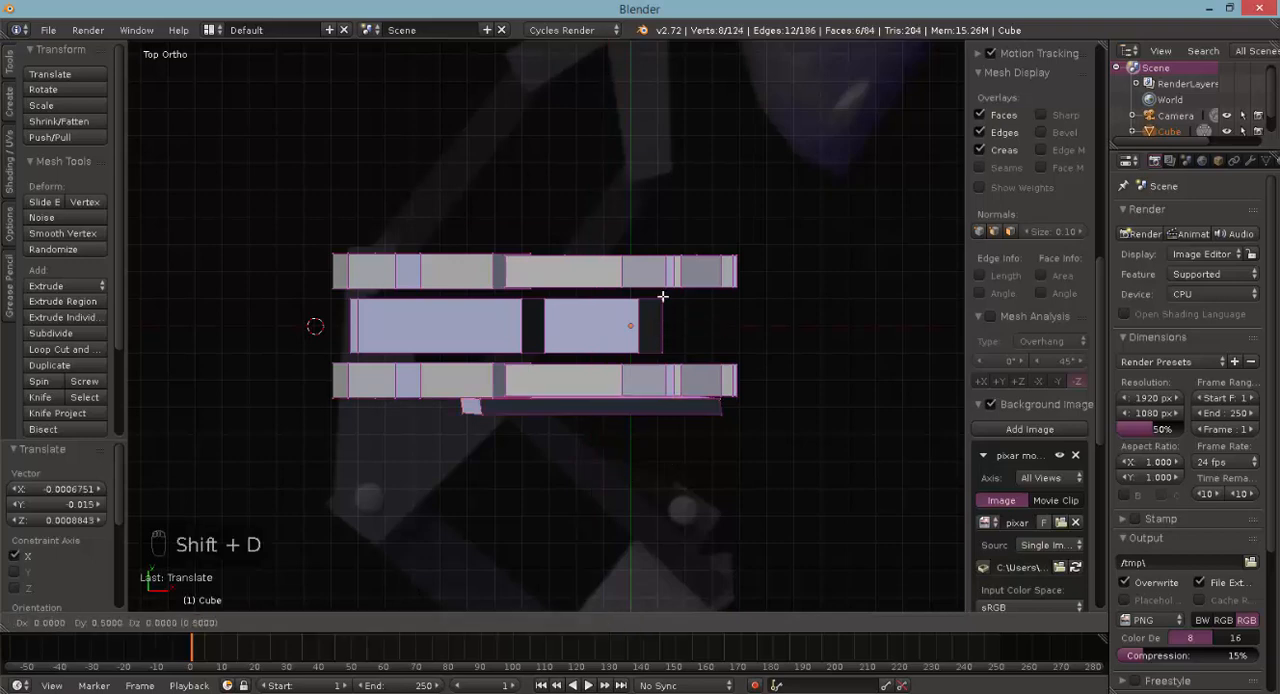
left_click(663, 294)
middle_click_drag(597, 346, 500, 351)
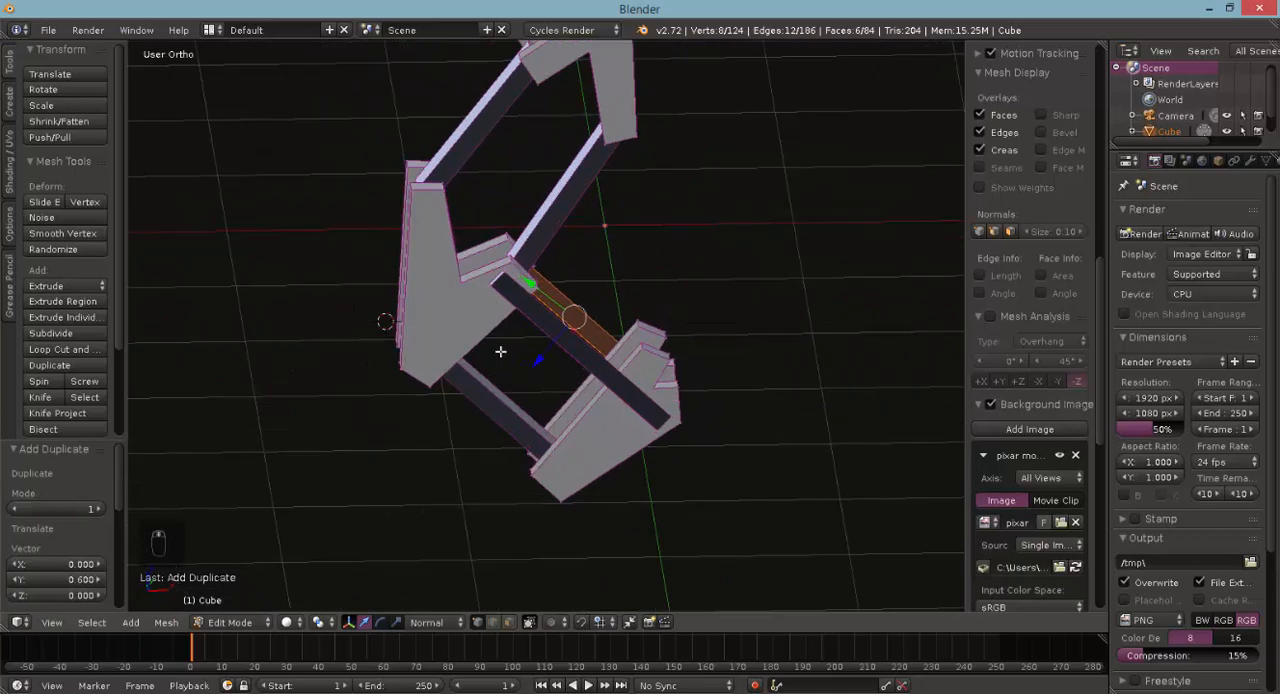
- In front view, deselect everything and add a 32-vertex circle with a radius of 1.000 to the mesh
key("KP_1")
scroll(617, 320, "down", 2)
scroll(618, 324, "up", 1, "shift")
scroll(618, 327, "down", 12, "shift")
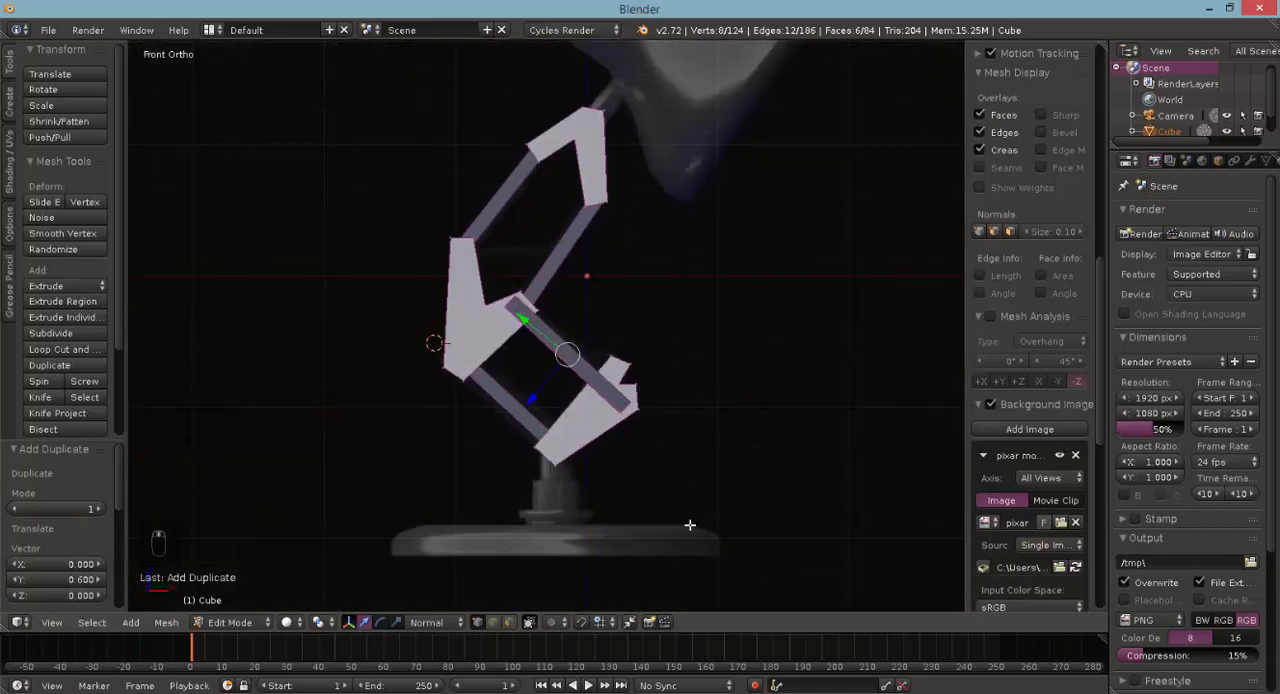
scroll(674, 416, "up", 3, "shift")
key("space")
type("add ci")
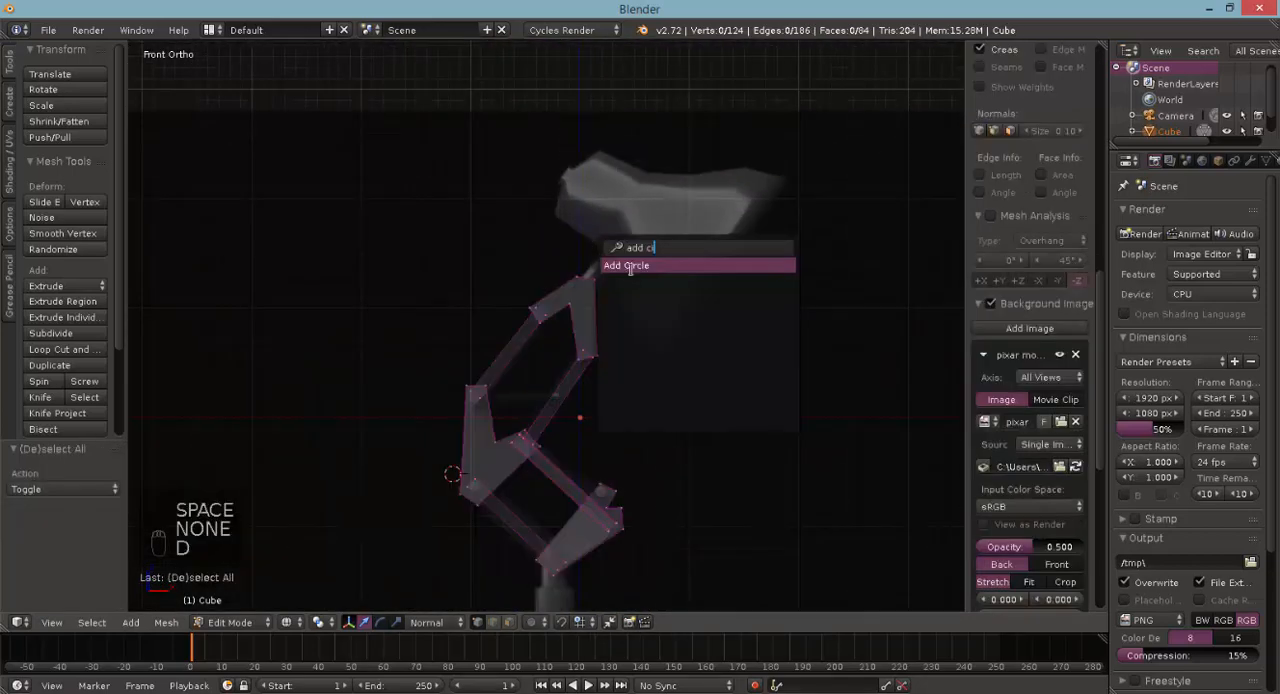
left_click(630, 266)
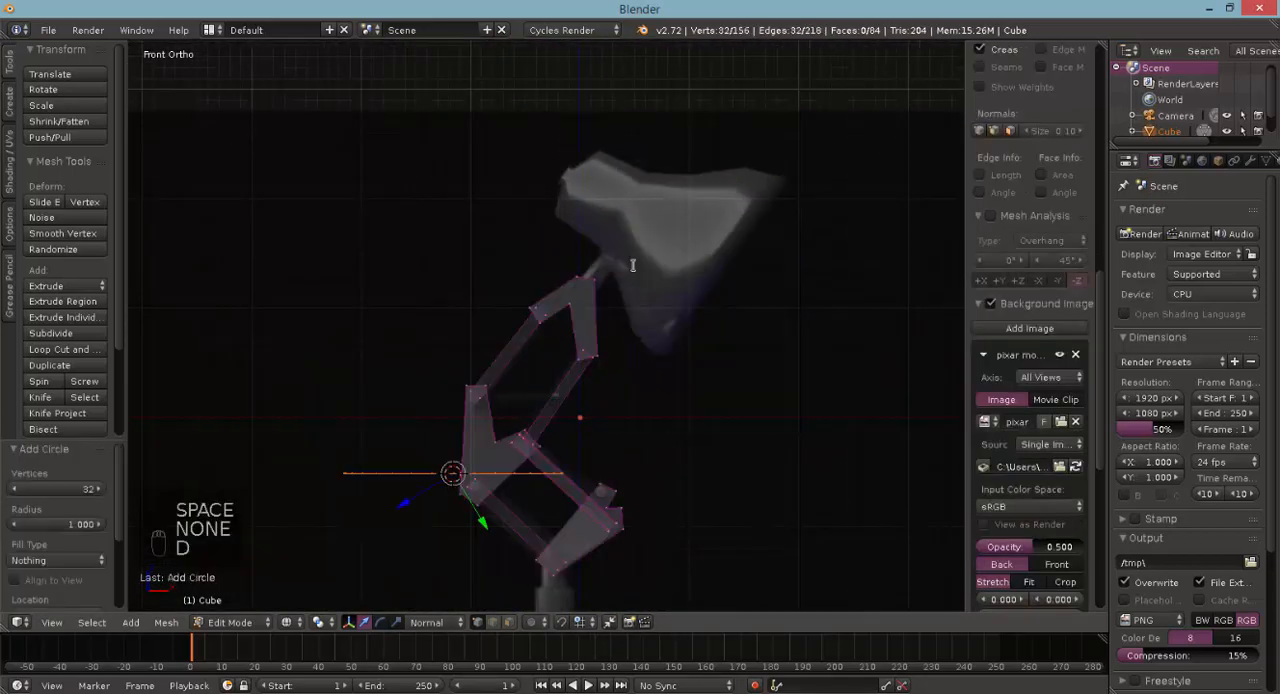
- Set the transform orientation to Global and move the circle 2.400 up along Z
left_click(444, 625)
left_click(444, 603)
left_click_drag(456, 440, 539, 177)
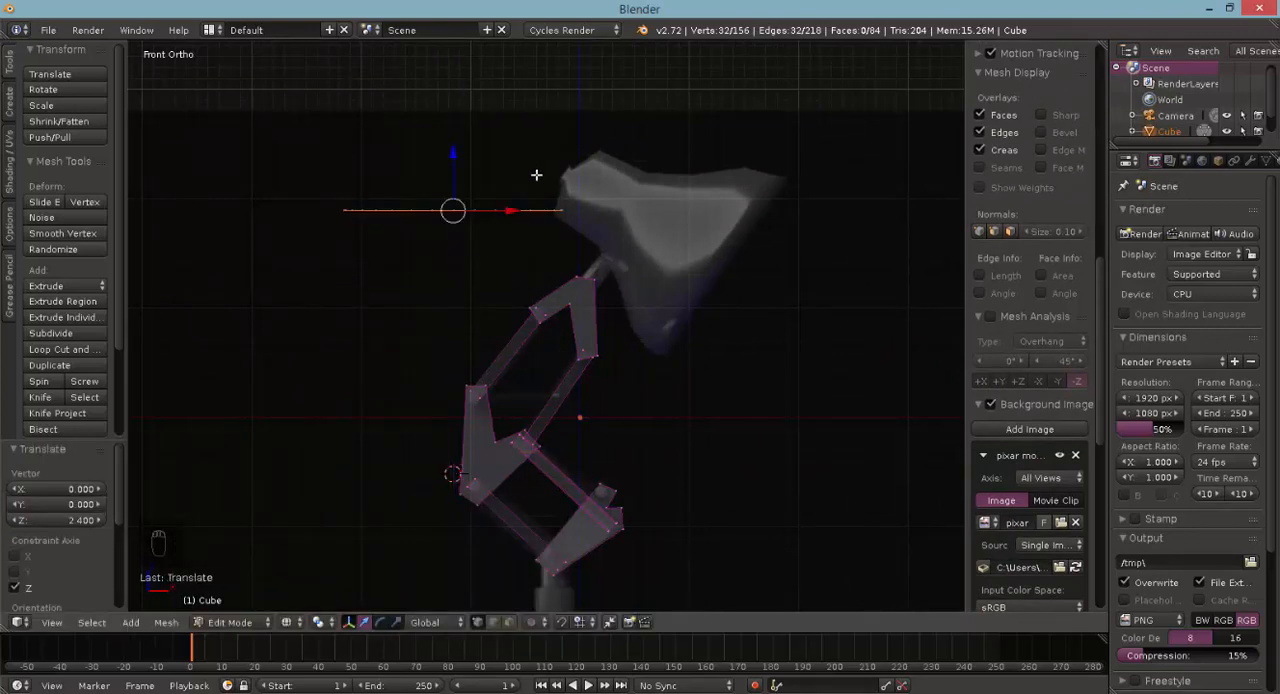
- Rotate the circle 125° and move it 1.100 in X and 0.300 in Z onto the lampshade's rear end
key("r")
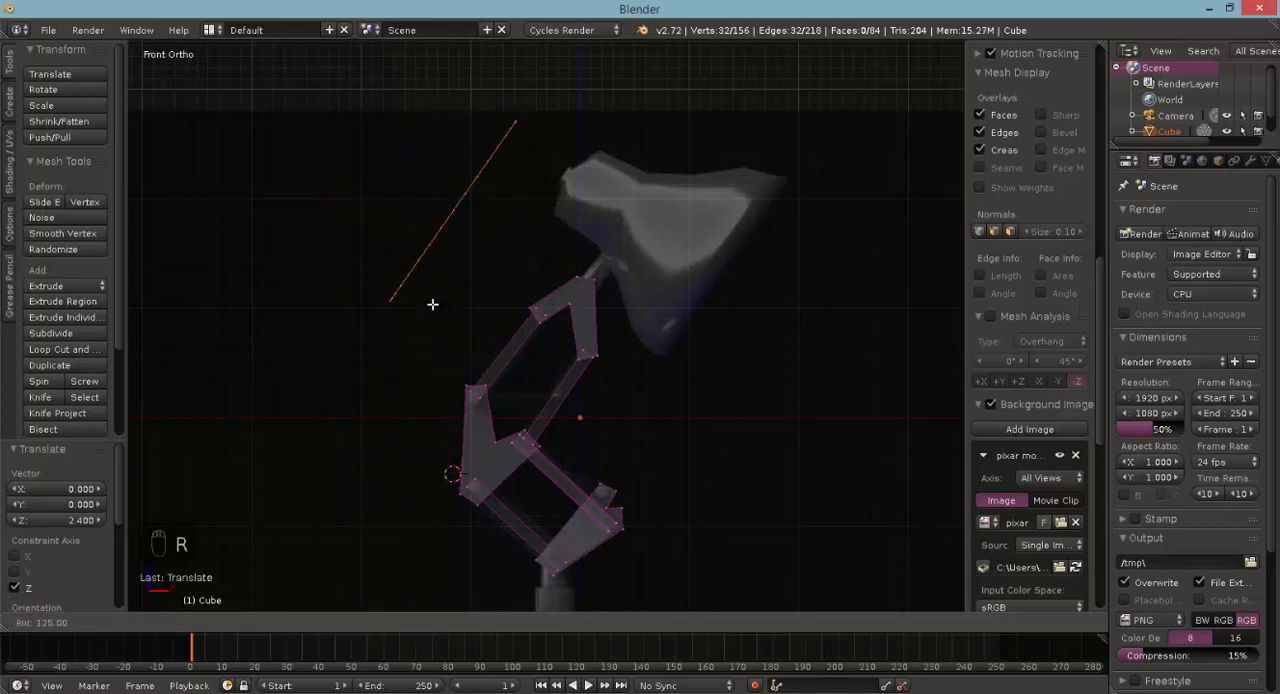
left_click(435, 305)
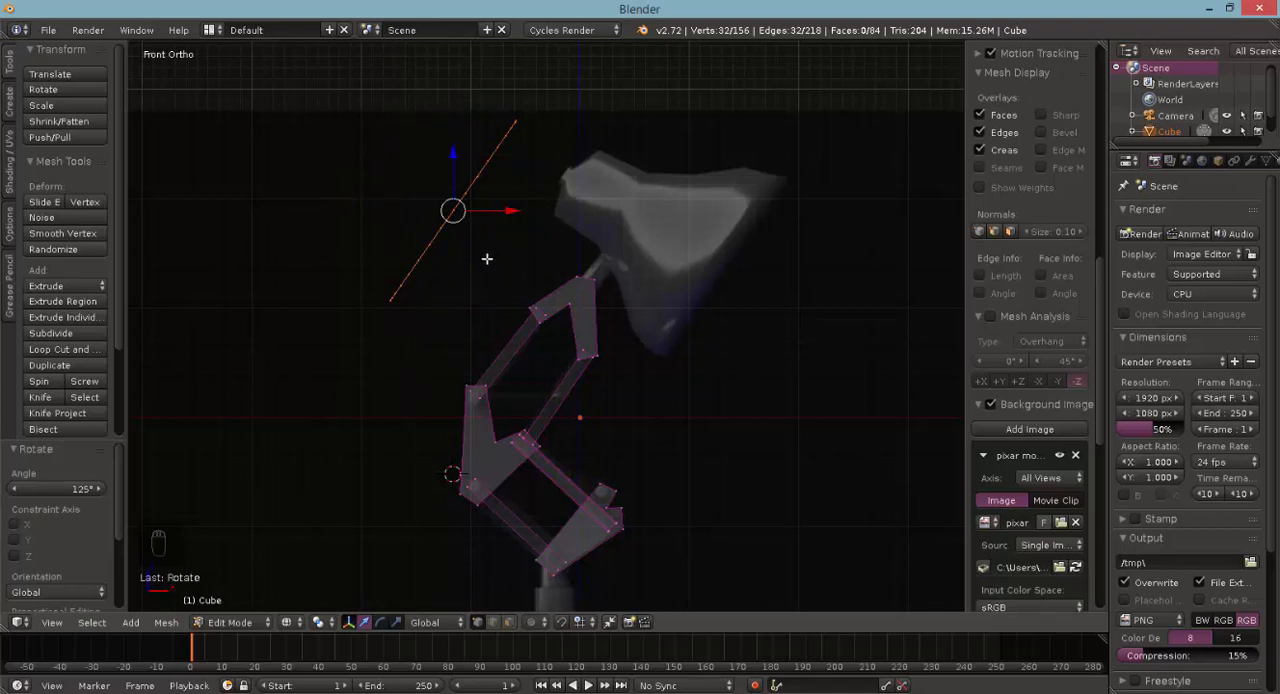
key("g")
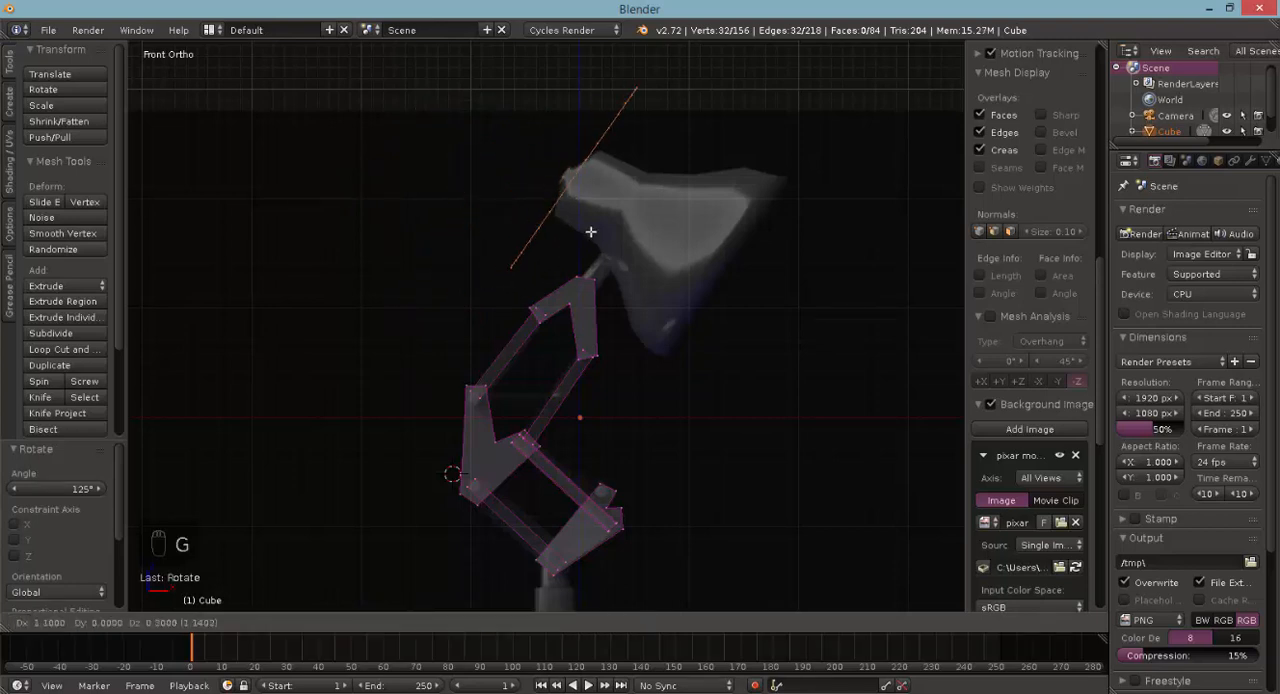
left_click(590, 223)
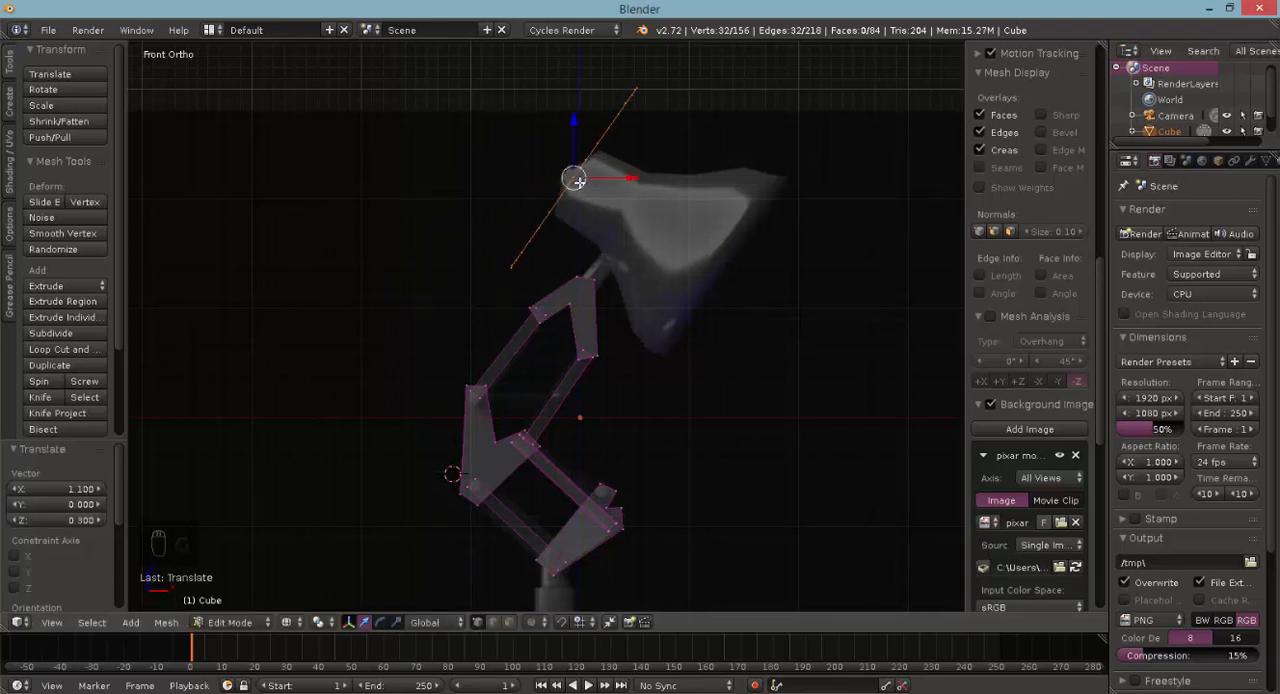
- Fill the tilted circle with a face and return to the front view
middle_click_drag(632, 233, 524, 232)
key("f")
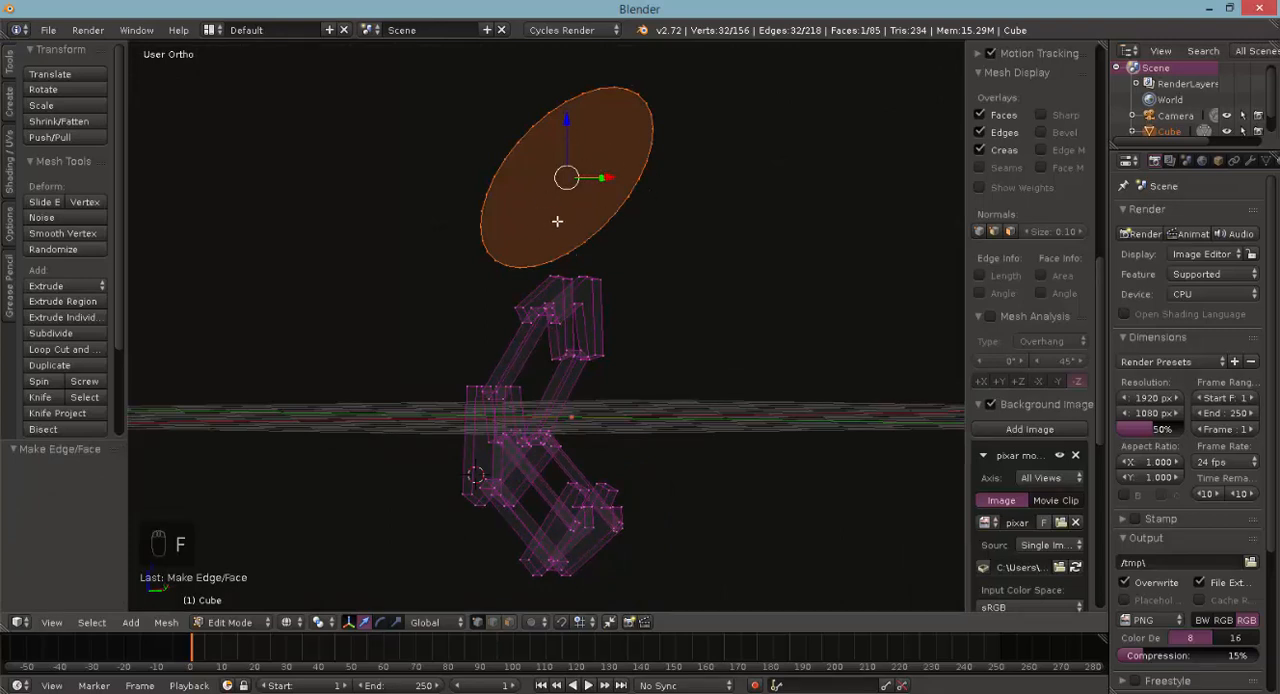
key("KP_1")
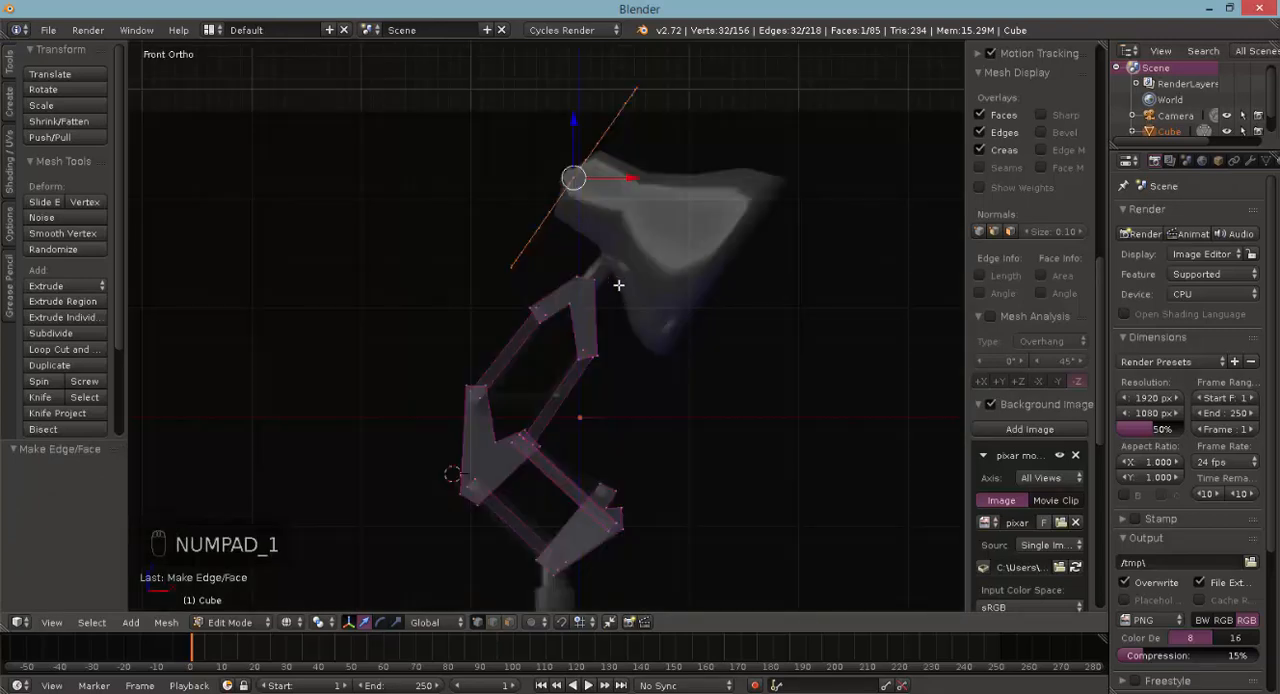
- Scale the disc to 0.343 and move it 0.044 in X and -0.058 in Z to span the lampshade's narrow rear section
key("s")
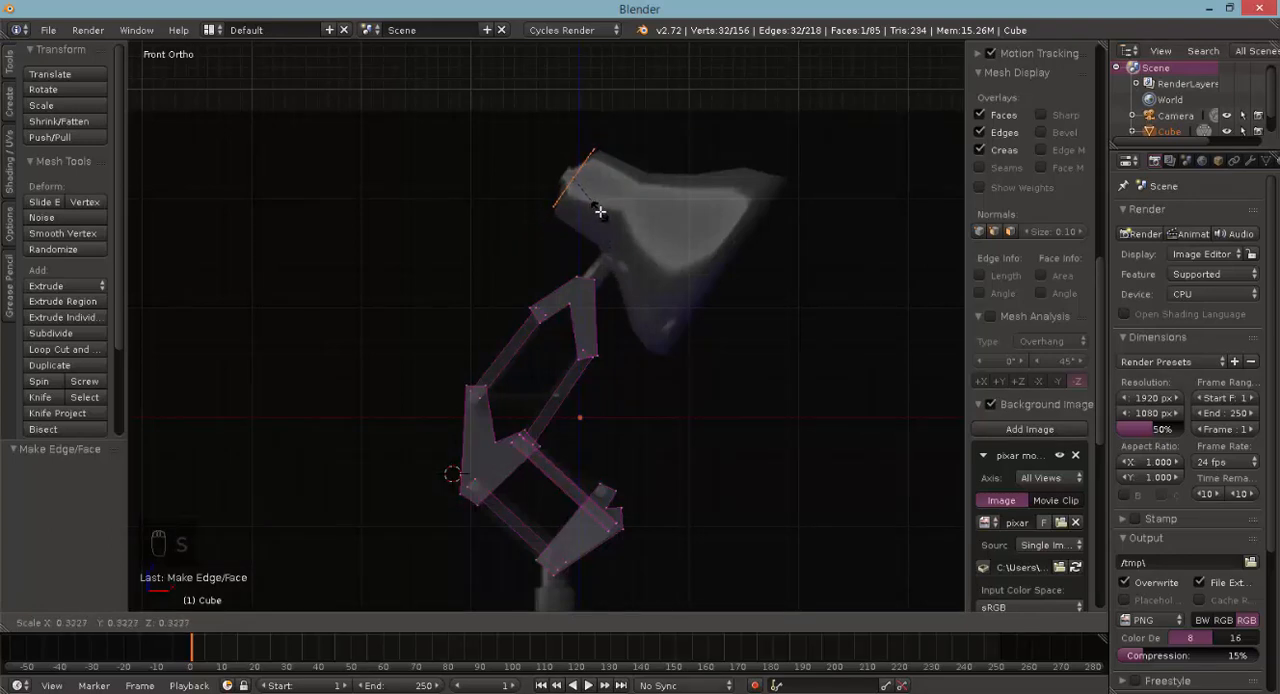
left_click(602, 213)
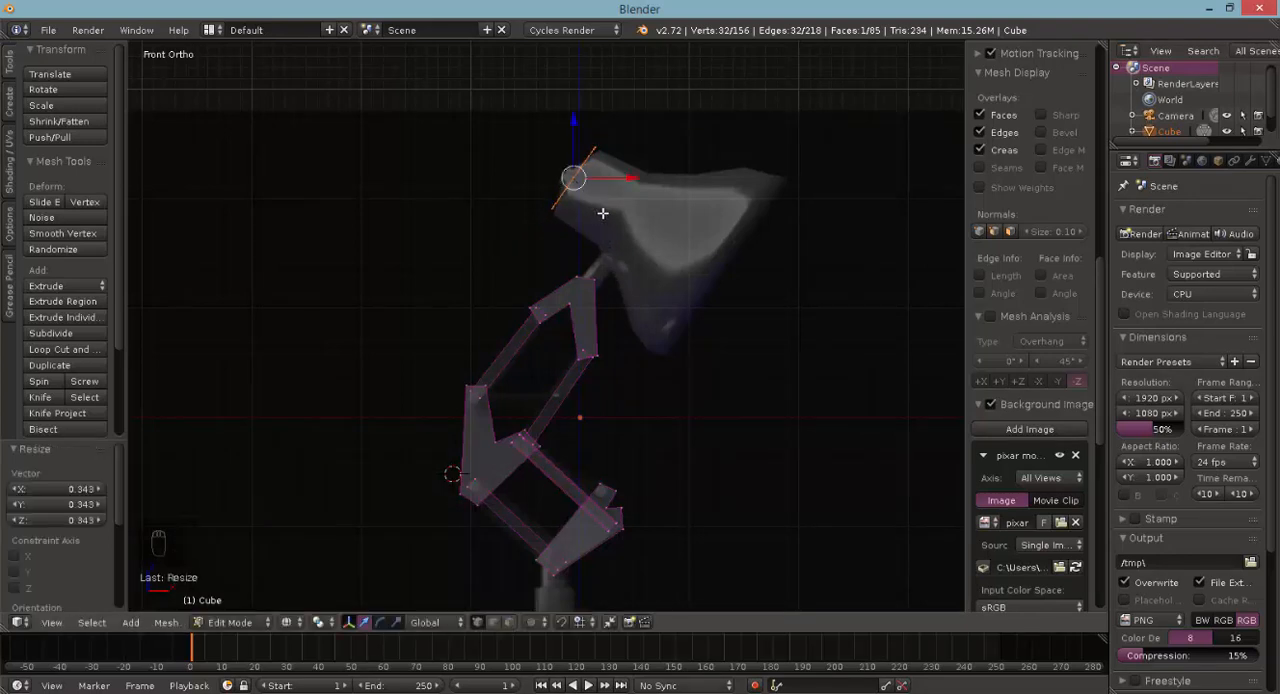
key("g")
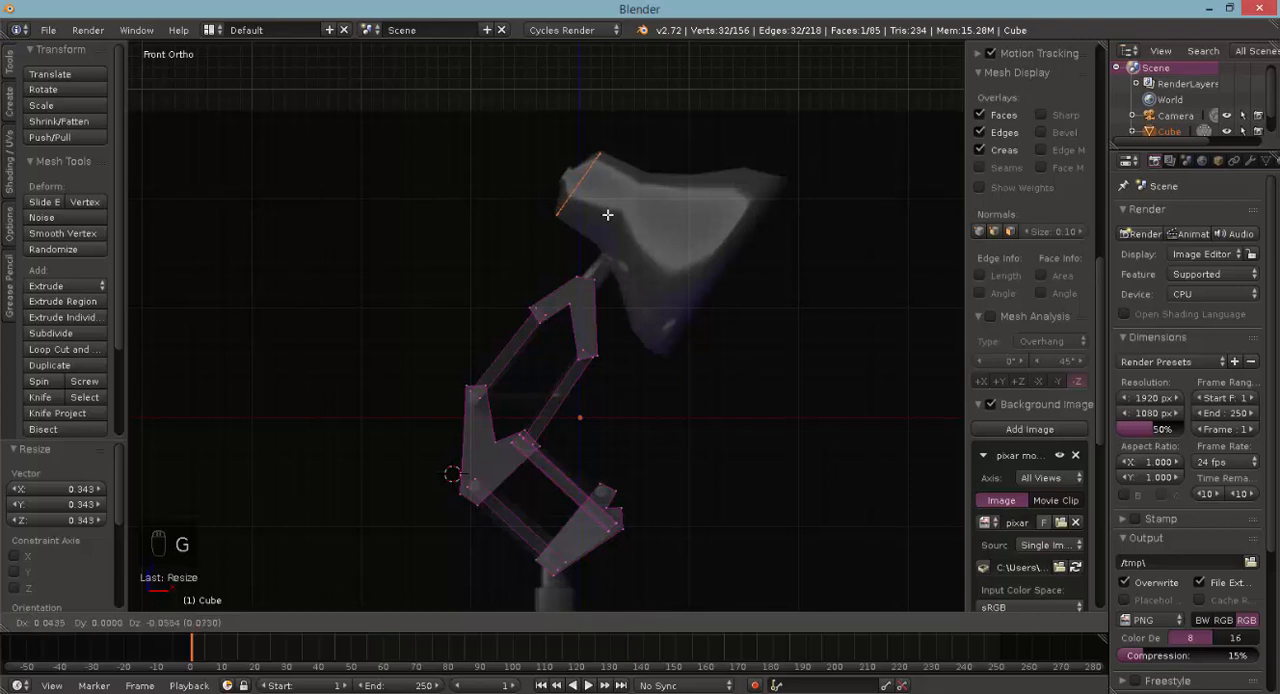
left_click(607, 214)
- Extrude the disc along its normal by 0.246 in X and -0.172 in Z to form the lampshade's neck
scroll(601, 216, "up", 3)
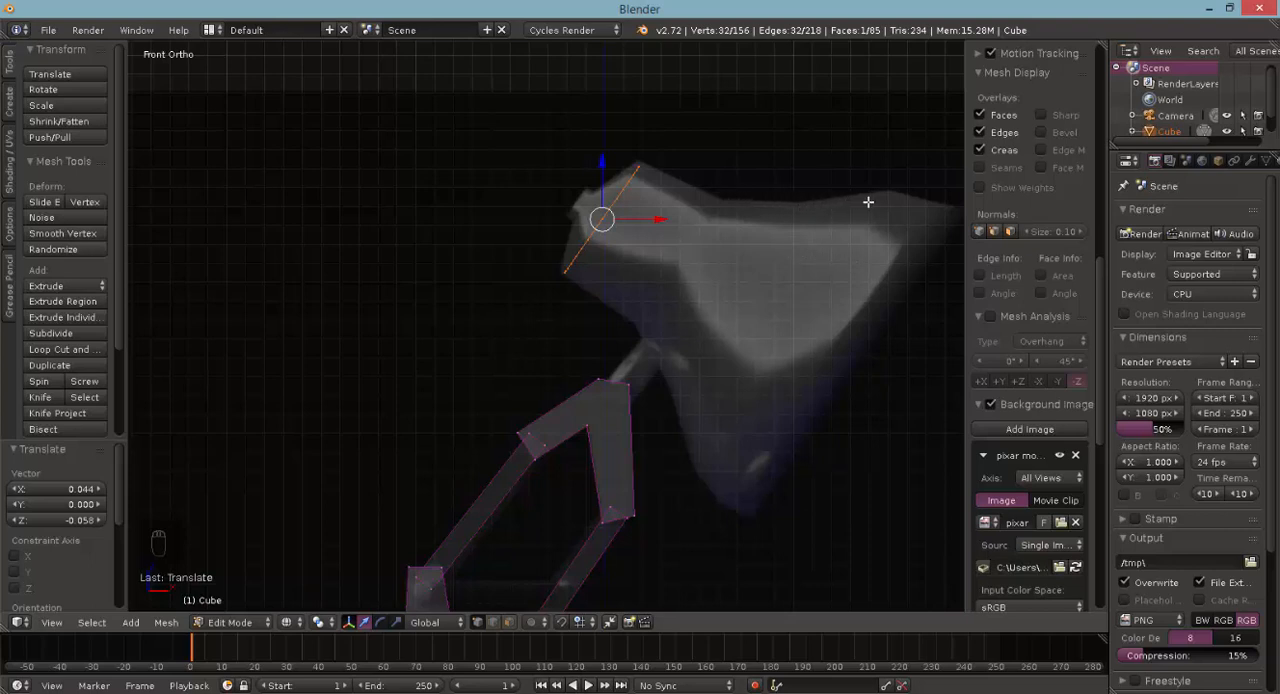
scroll(727, 349, "up", 2, "shift")
scroll(715, 354, "down", 3, "shift")
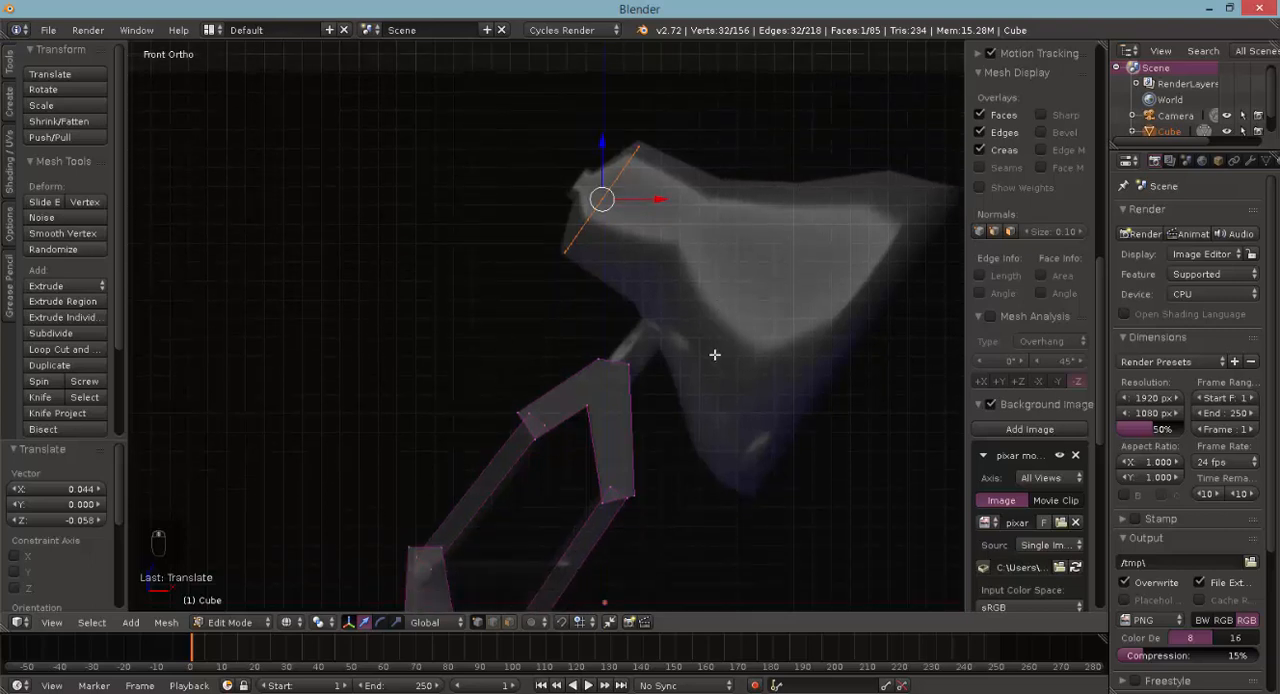
scroll(711, 352, "up", 5, "ctrl")
key("e")
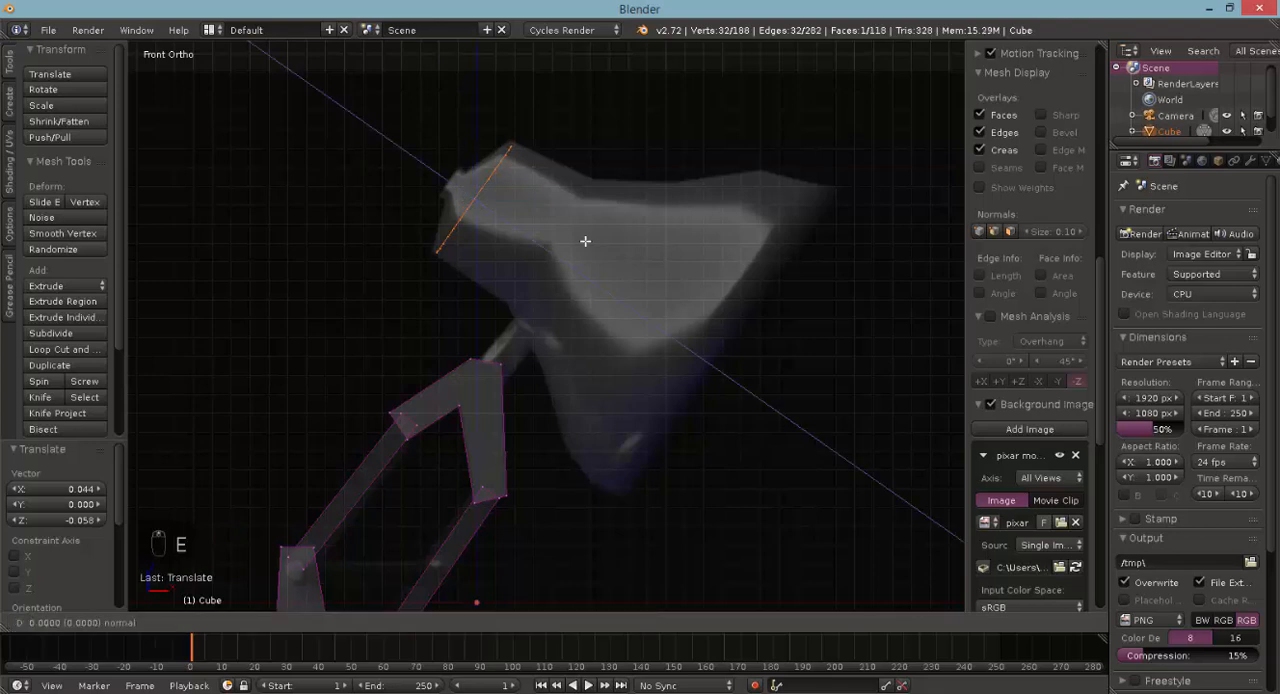
left_click(639, 277)
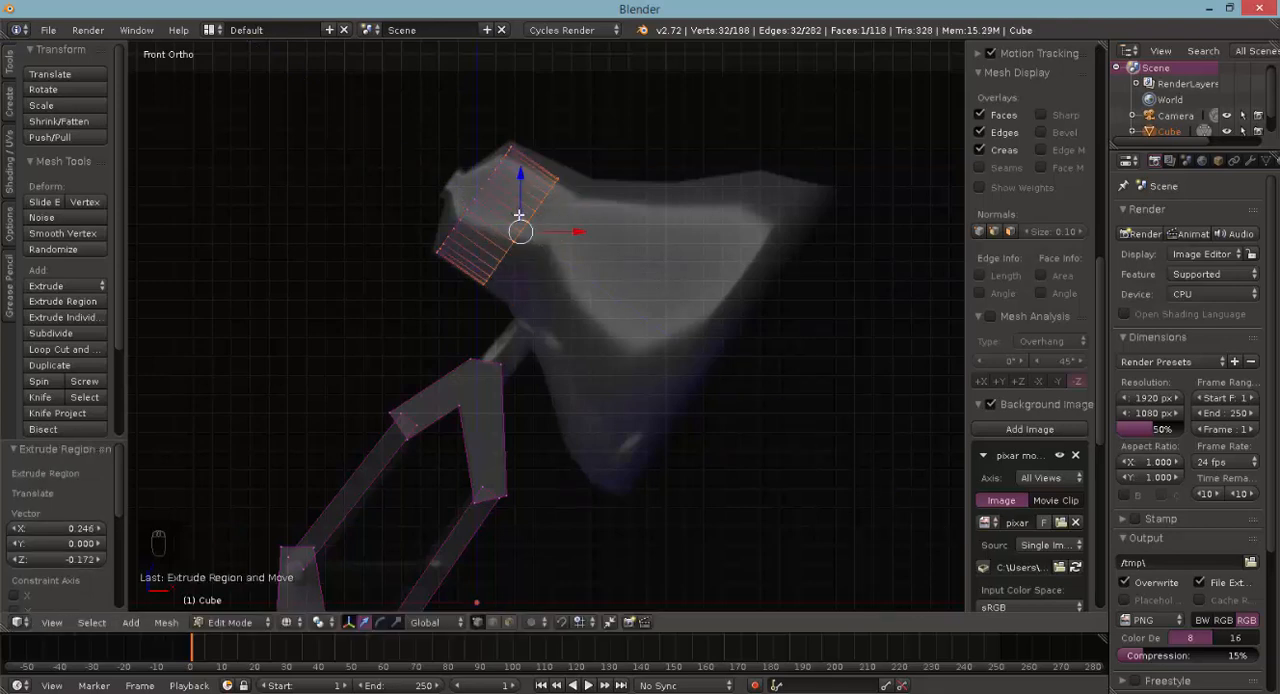
- Extrude the neck's end face another 0.100 along its normal and scale it to 1.147
key("e")
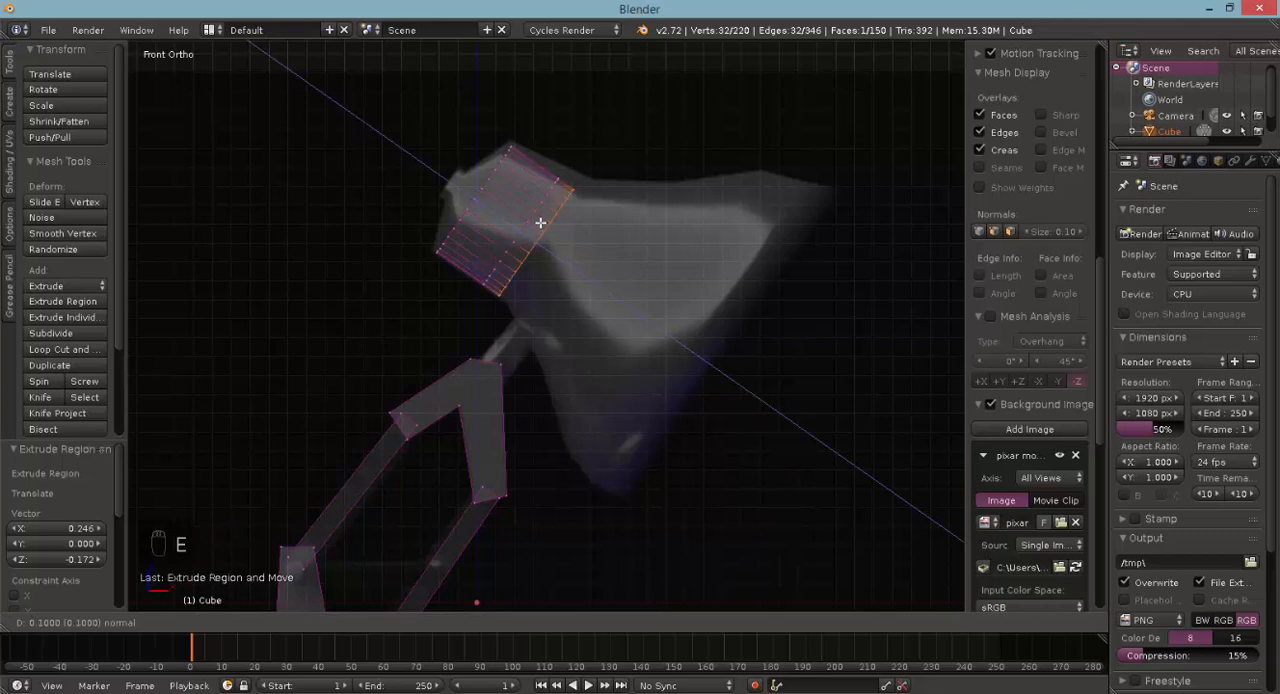
left_click(540, 222)
key("s")
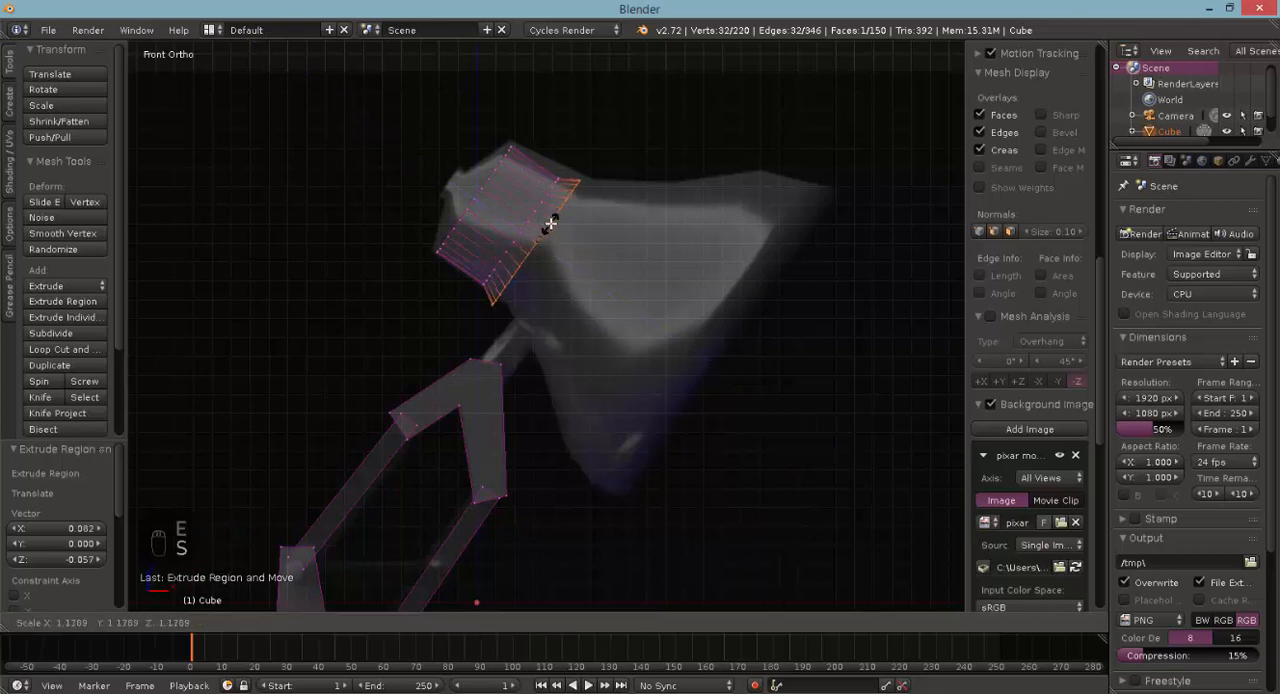
left_click(548, 224)
- Extrude the end face by 0.164 in X and -0.115 in Z, undo the extra extrusion, and scale the new section to 1.300
key("e")
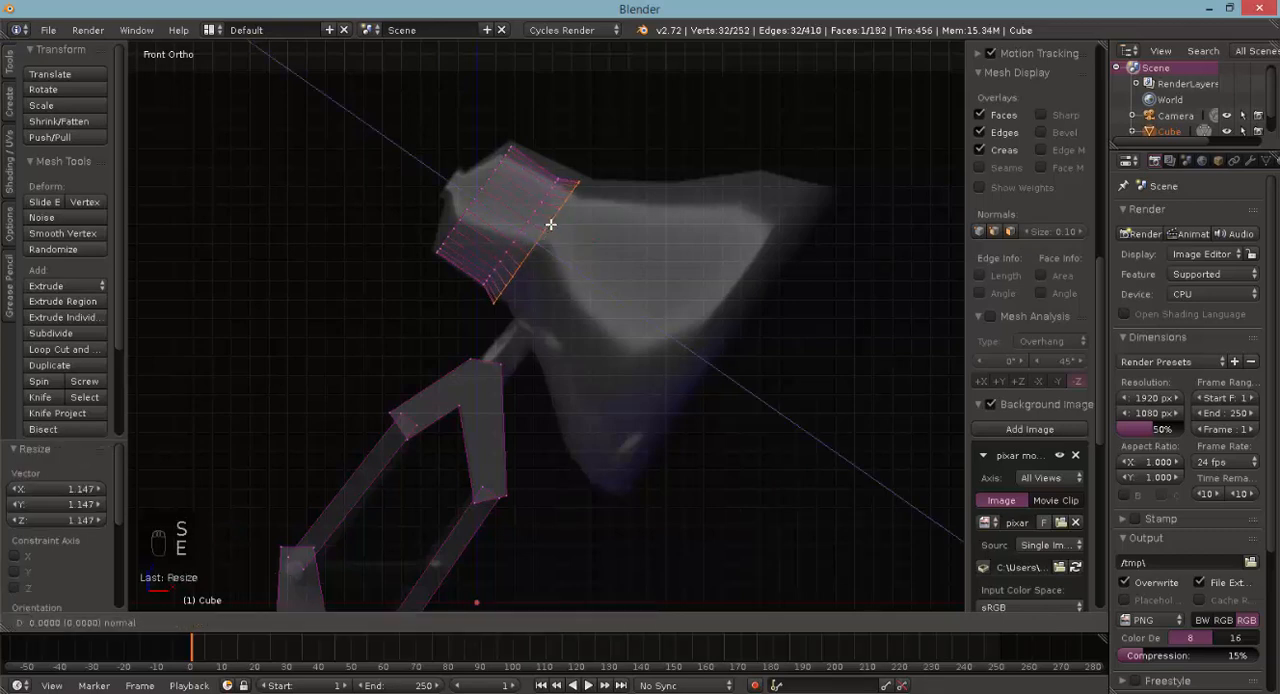
left_click(576, 255)
key("e")
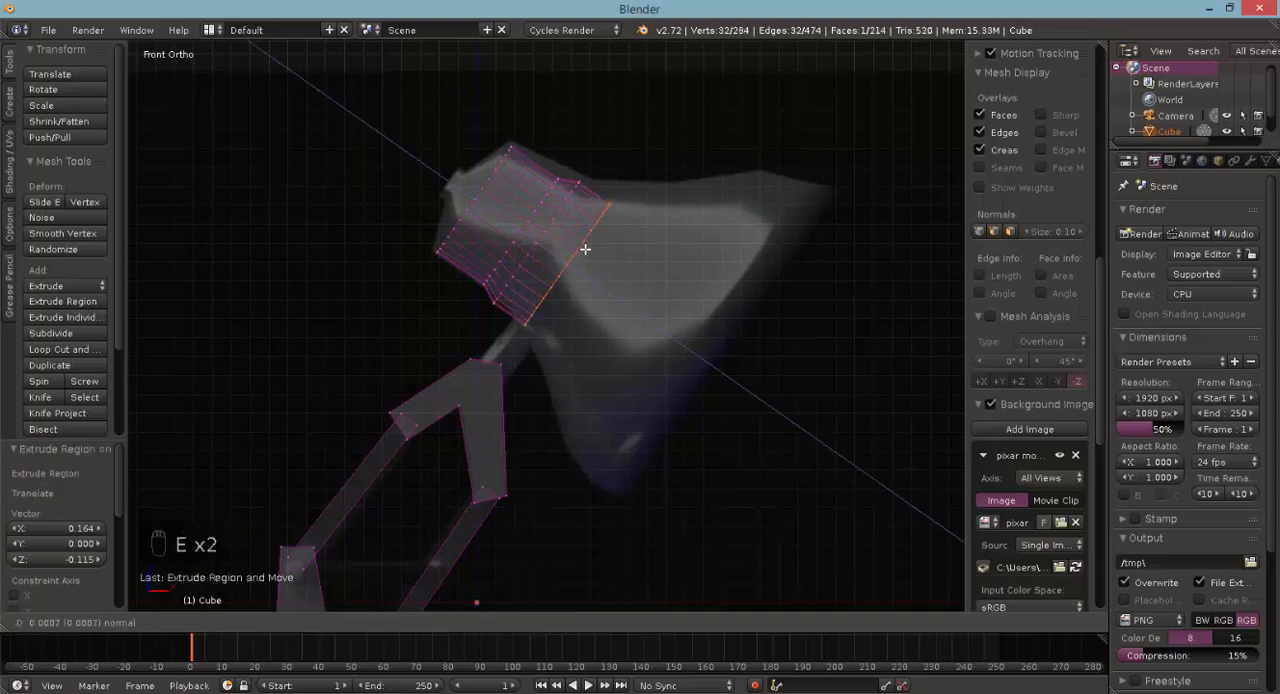
key("ctrl+z")
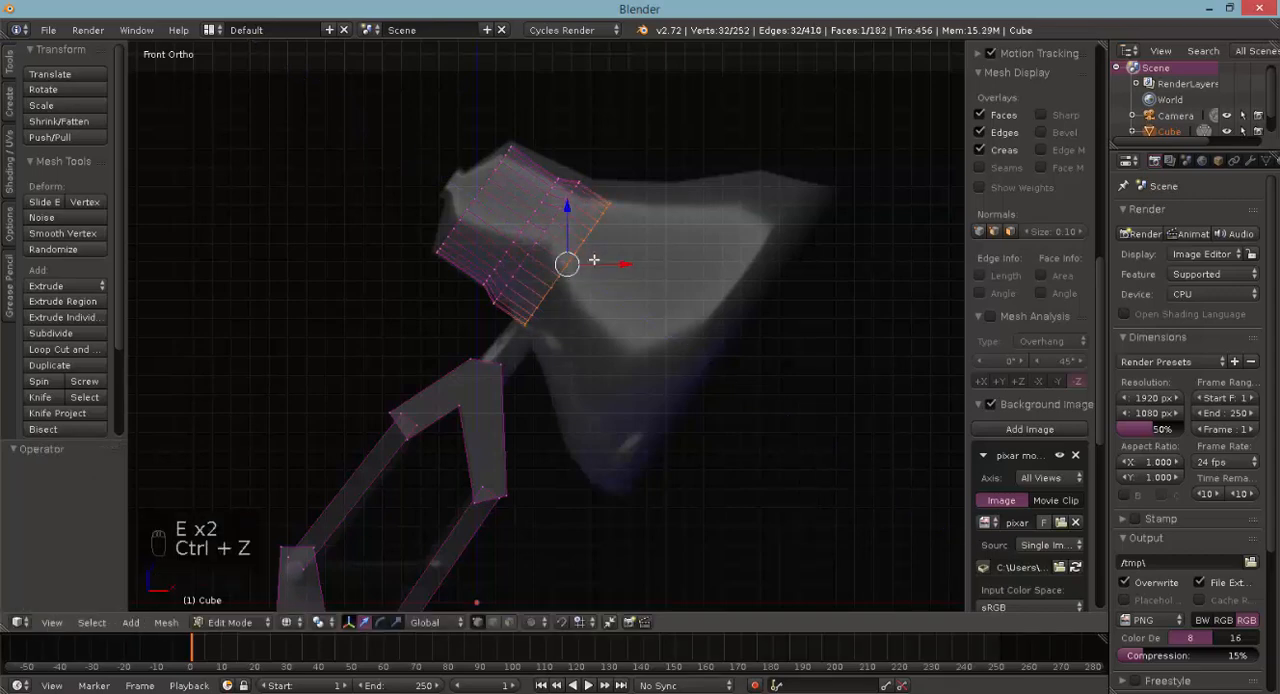
key("s")
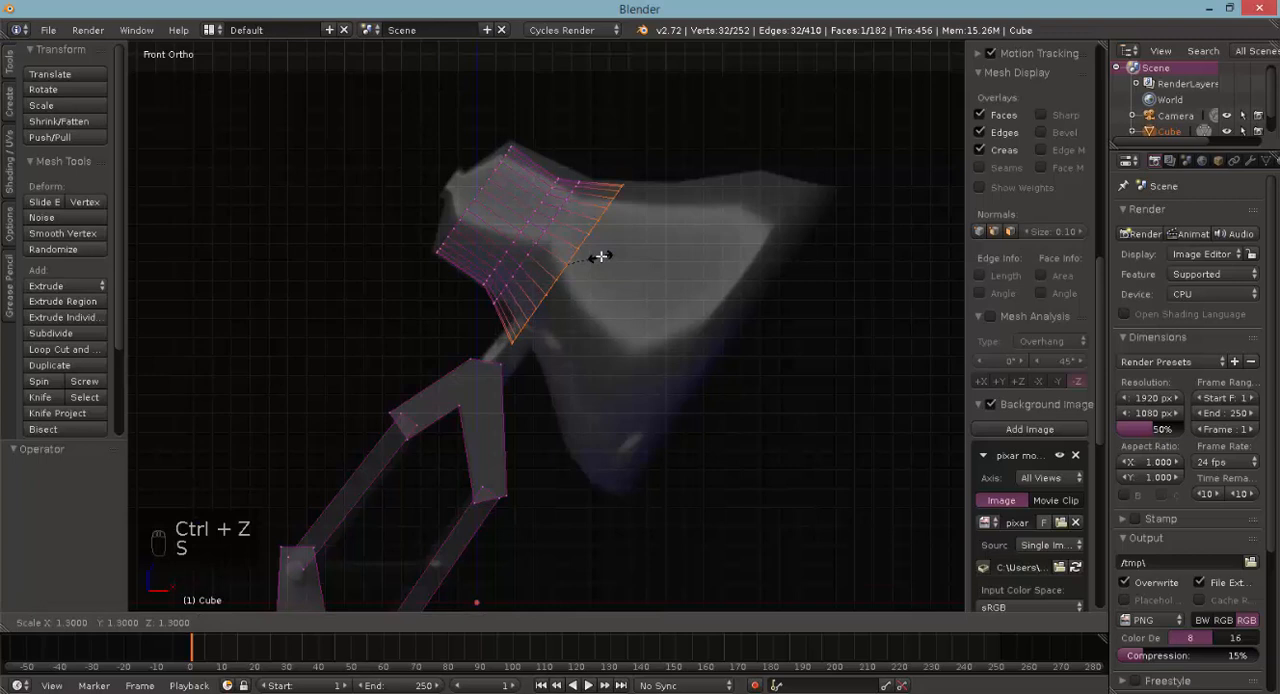
left_click(598, 257)
- Extrude the lampshade's end face twice by 0.200 along its normal, scaling each new section to 1.300 to follow the reference outline
key("e")
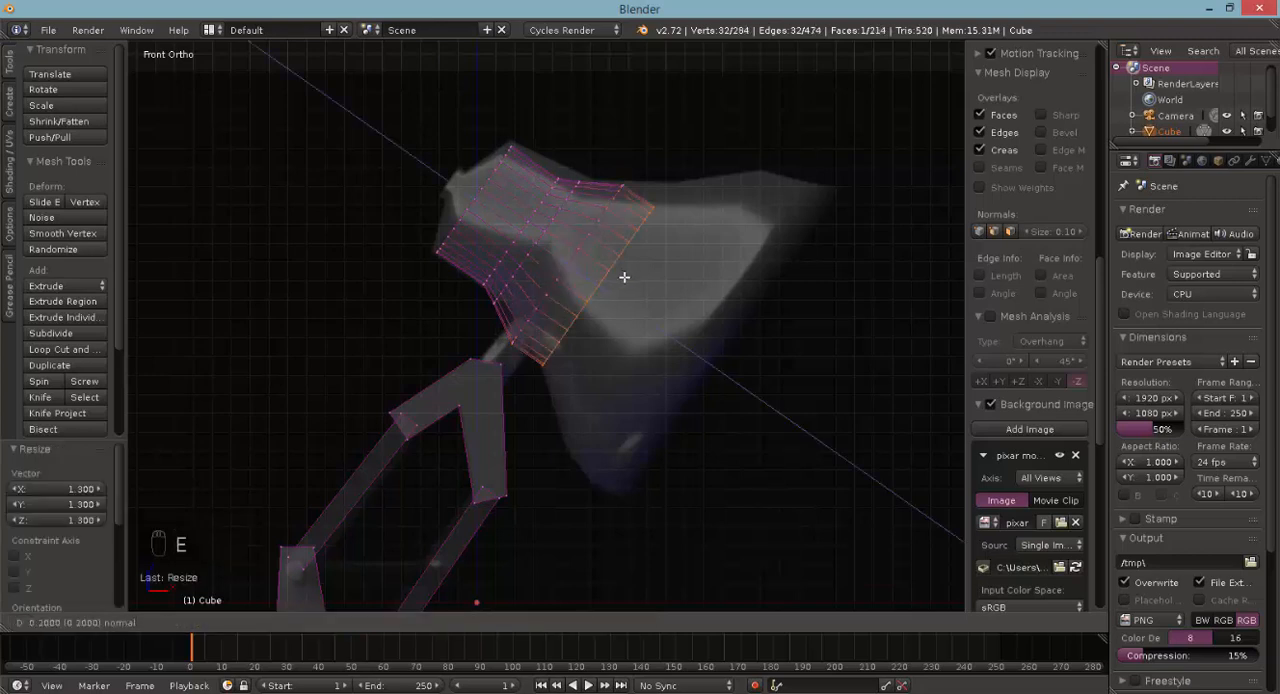
left_click(624, 277)
key("s")
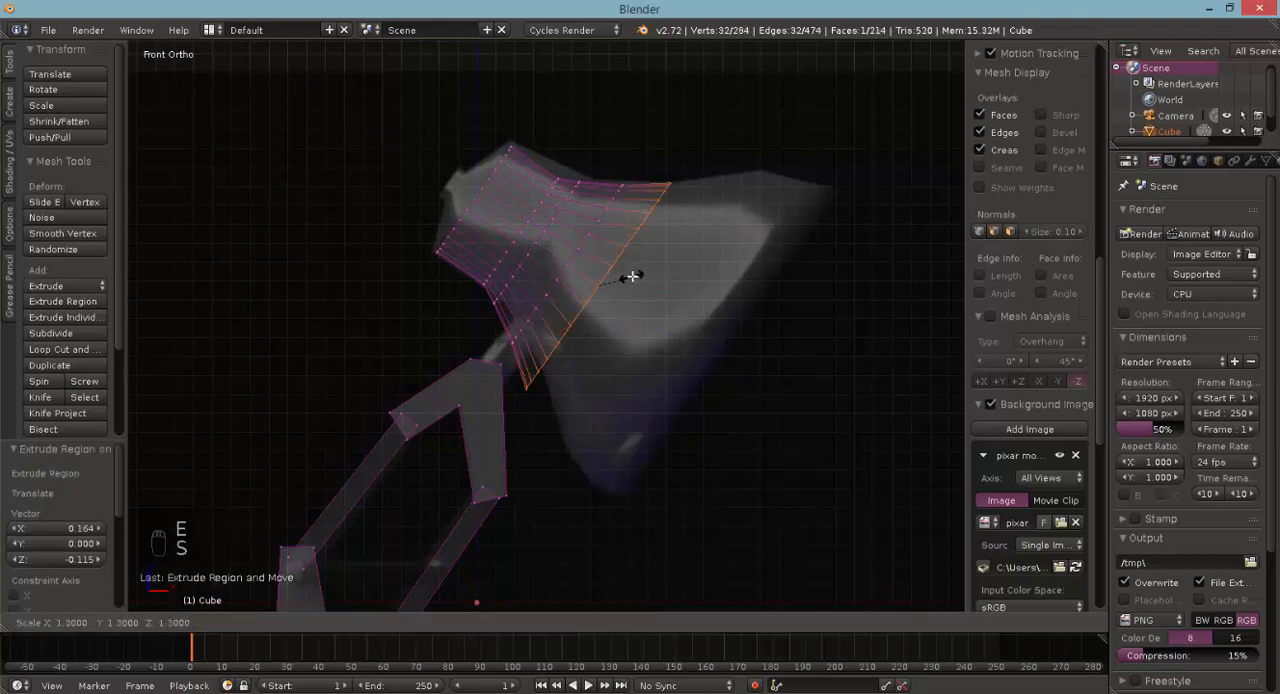
left_click(632, 277)
key("e")
left_click(660, 290)
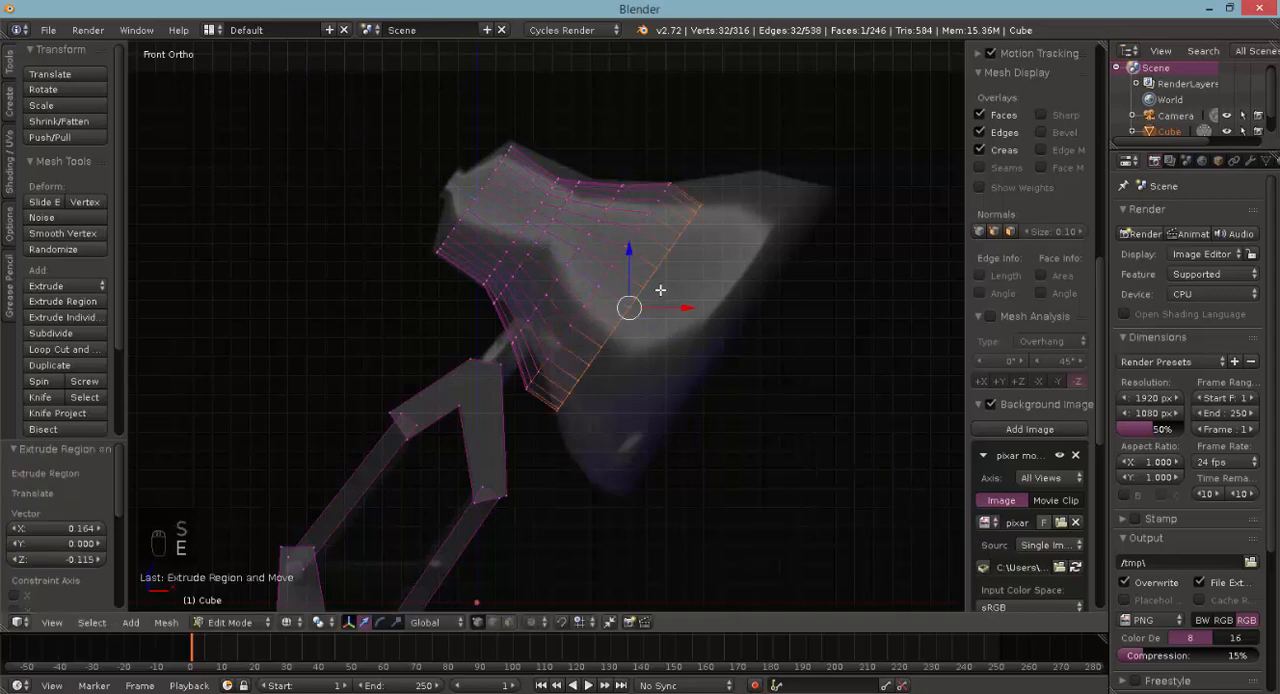
key("s")
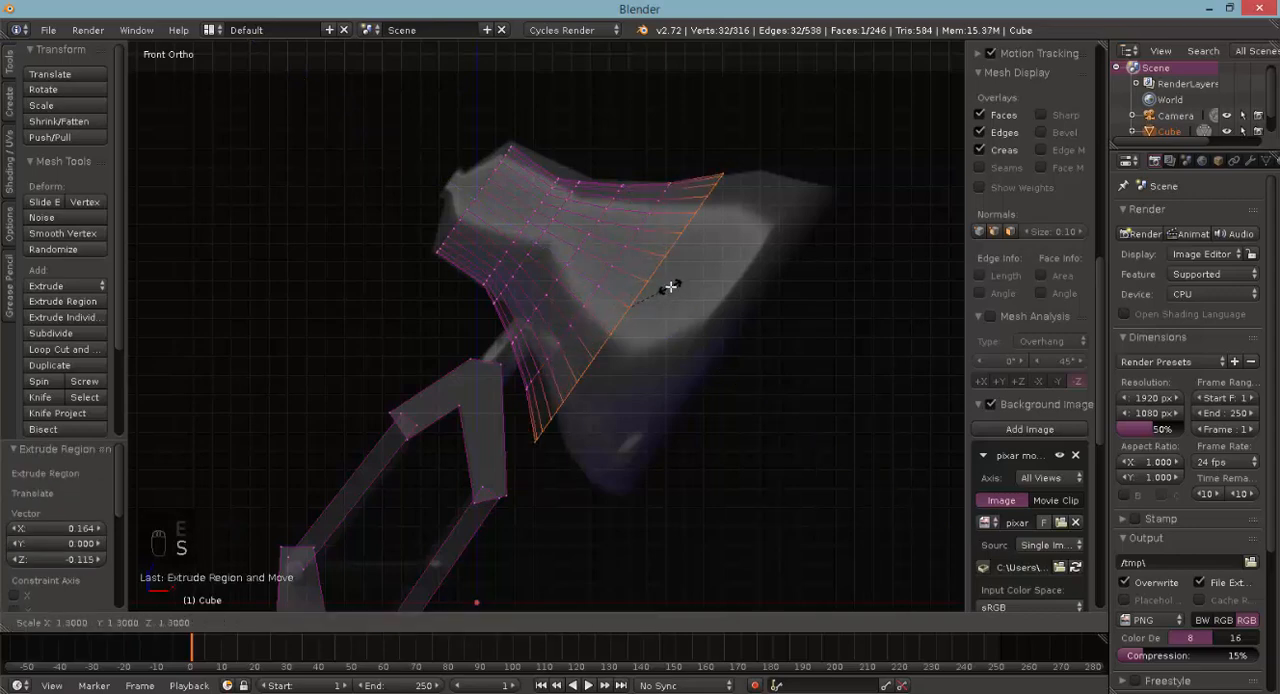
left_click(670, 288)
- Extrude the end face twice by 0.100 along its normal, scaling the sections to about 1.08 and 1.040 respectively
key("e")
left_click(686, 292)
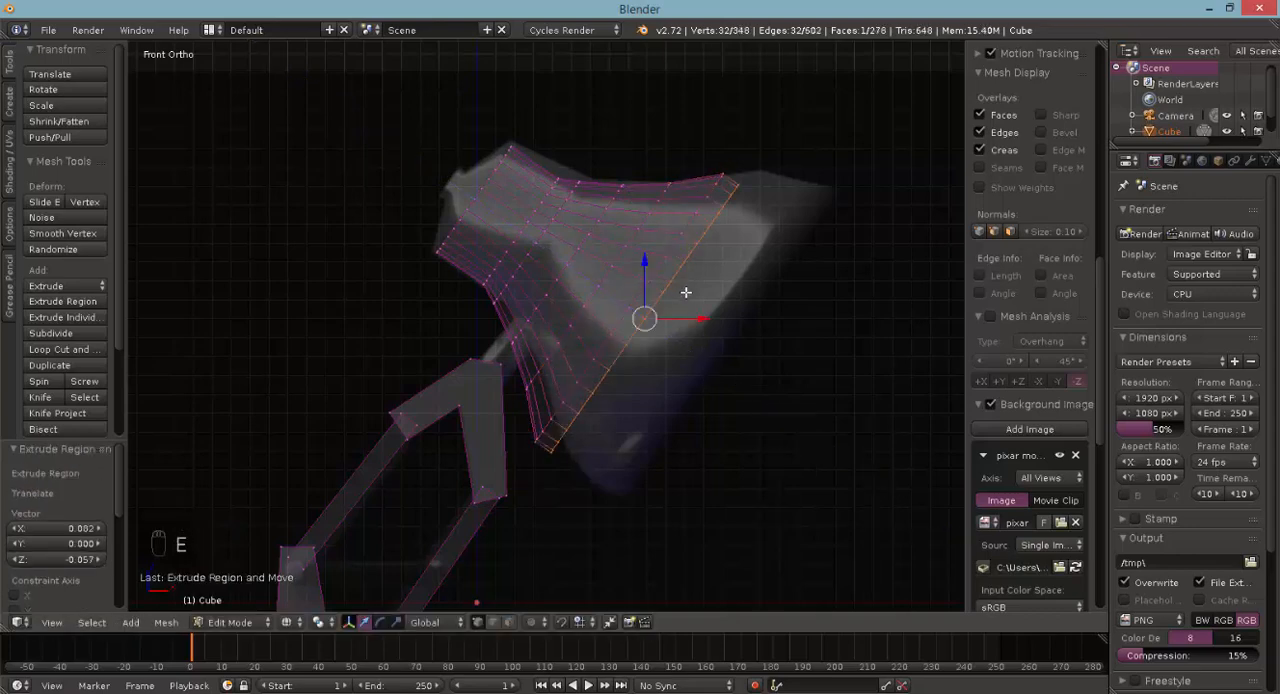
key("s")
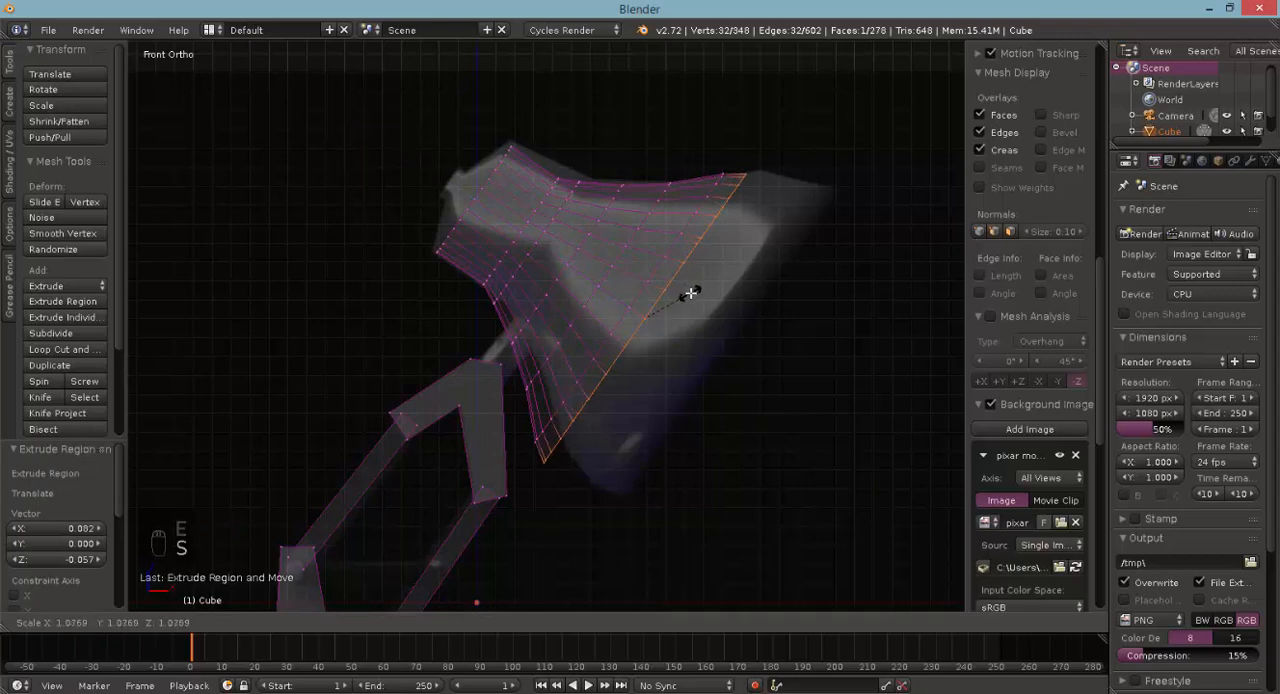
left_click(690, 291)
key("e")
left_click(702, 301)
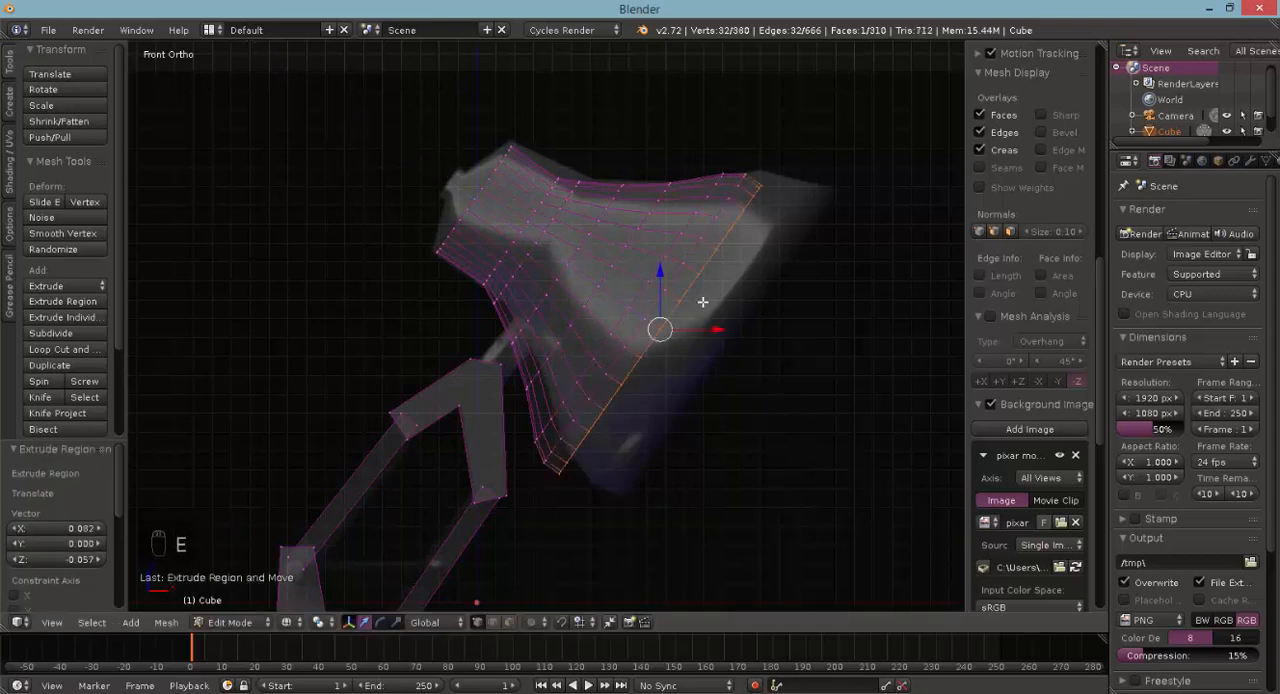
key("s")
left_click(705, 302)
- Extrude the lampshade's wide end face two more times by 0.100 along its normal, without scaling
key("e")
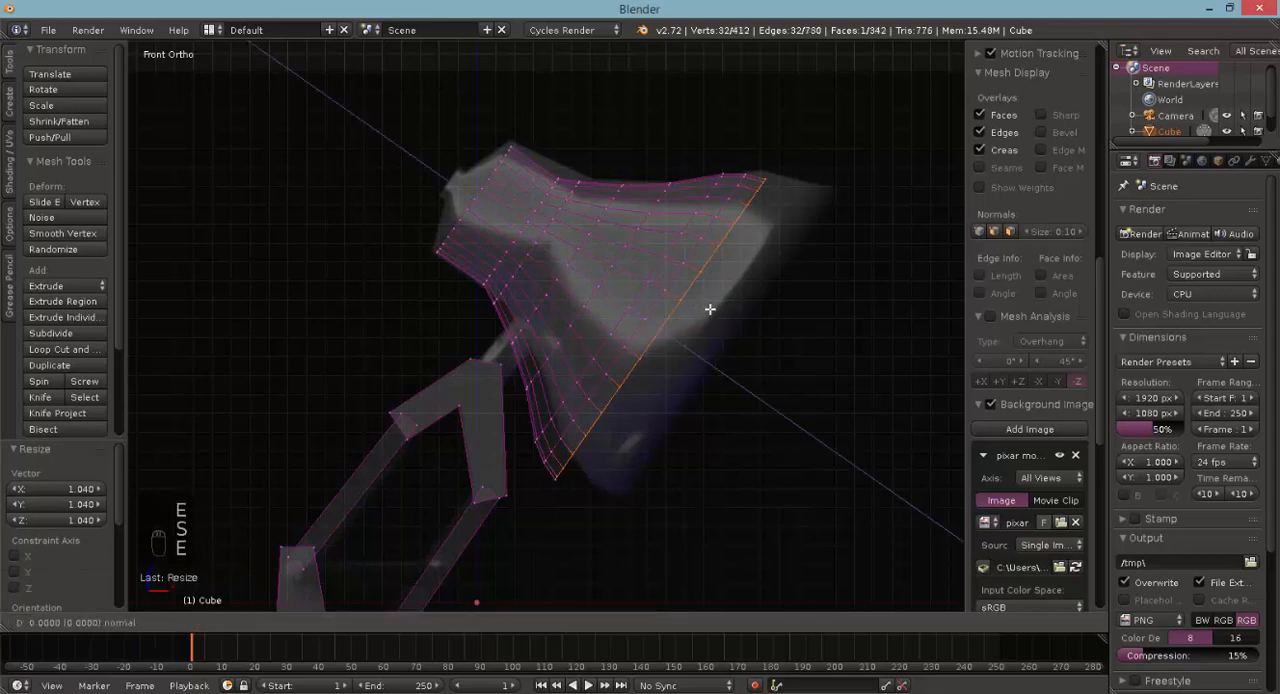
left_click(717, 313)
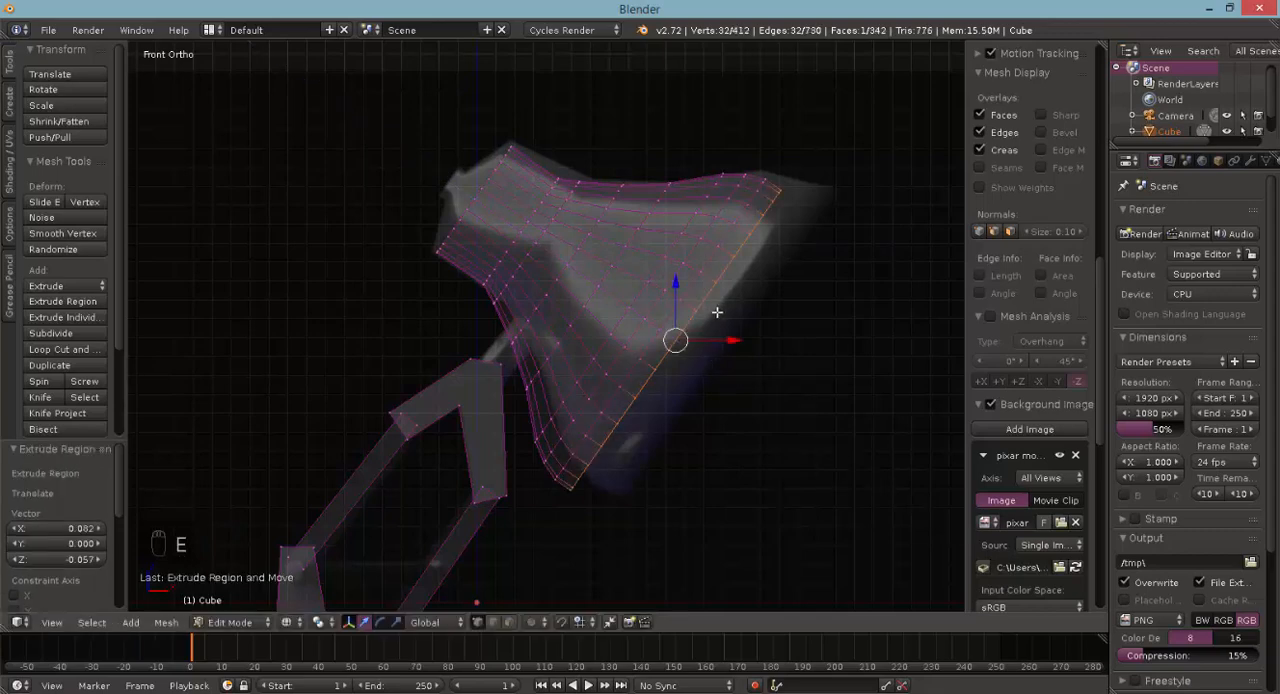
key("e")
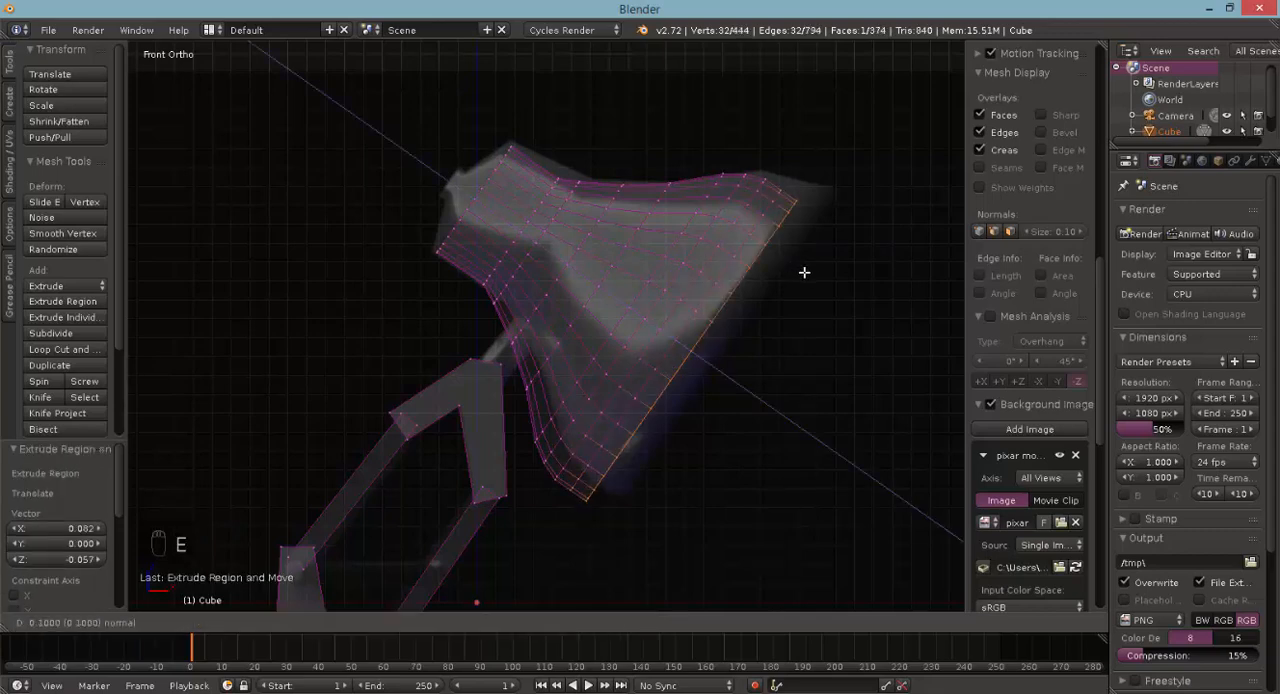
left_click(723, 356)
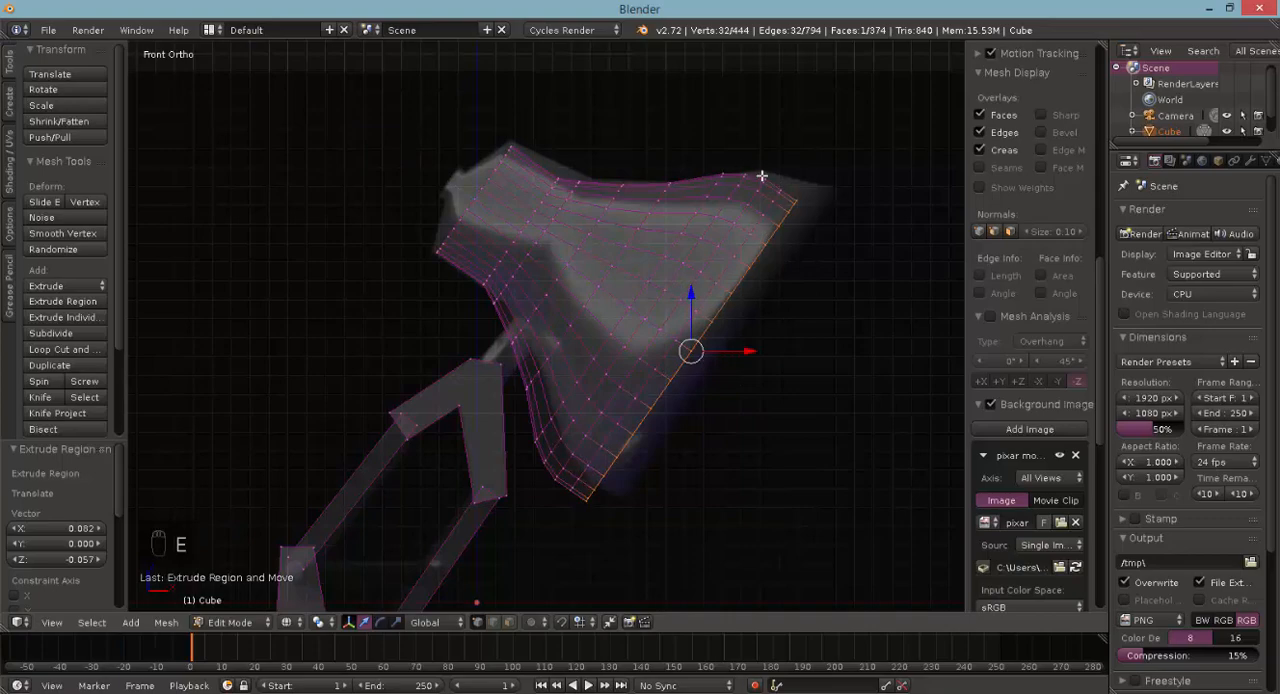
- Extrude the lampshade's narrow end face outward by 0.100 along its normal and scale the new section to 0.306
mouse_move(686, 331)
middle_mouse_down()
mouse_move(594, 346)
mouse_move(457, 323)
mouse_move(369, 366)
mouse_move(254, 394)
mouse_move(184, 388)
middle_mouse_up()
key("z")
key("KP_1")
key("z")
key("a")
key("c")
left_click_drag(509, 137, 421, 241)
right_click(421, 241)
key("e")
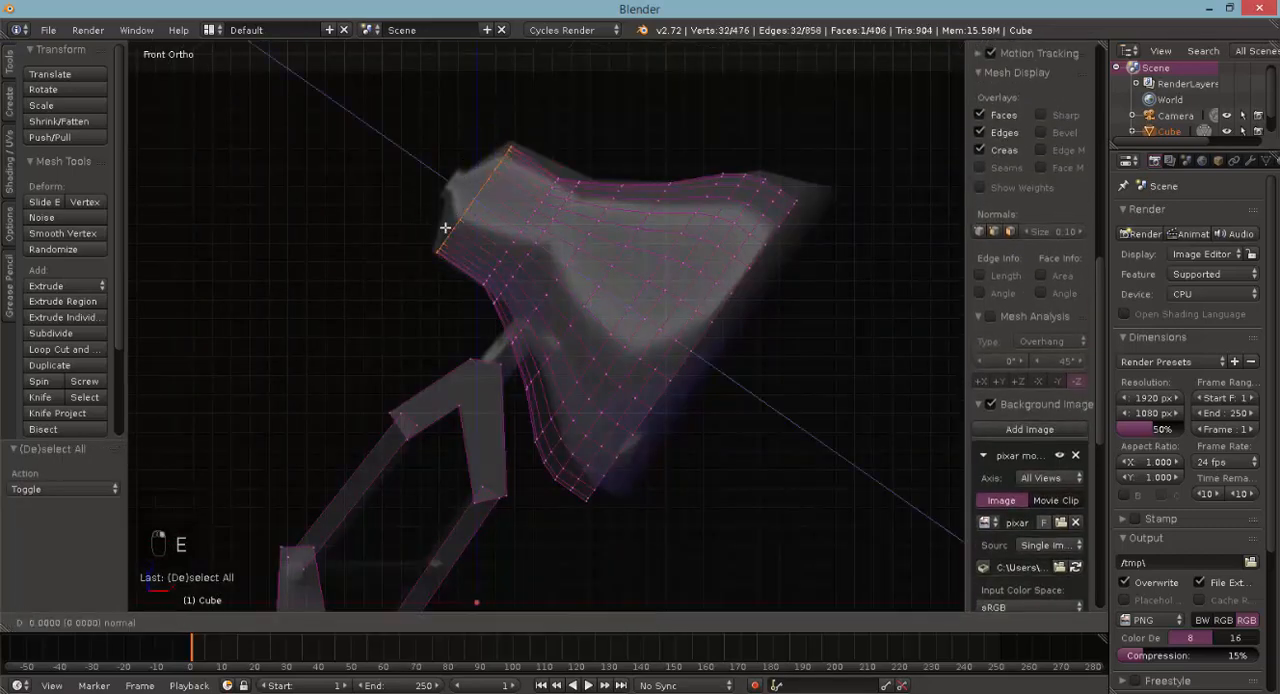
left_click(455, 192)
key("s")
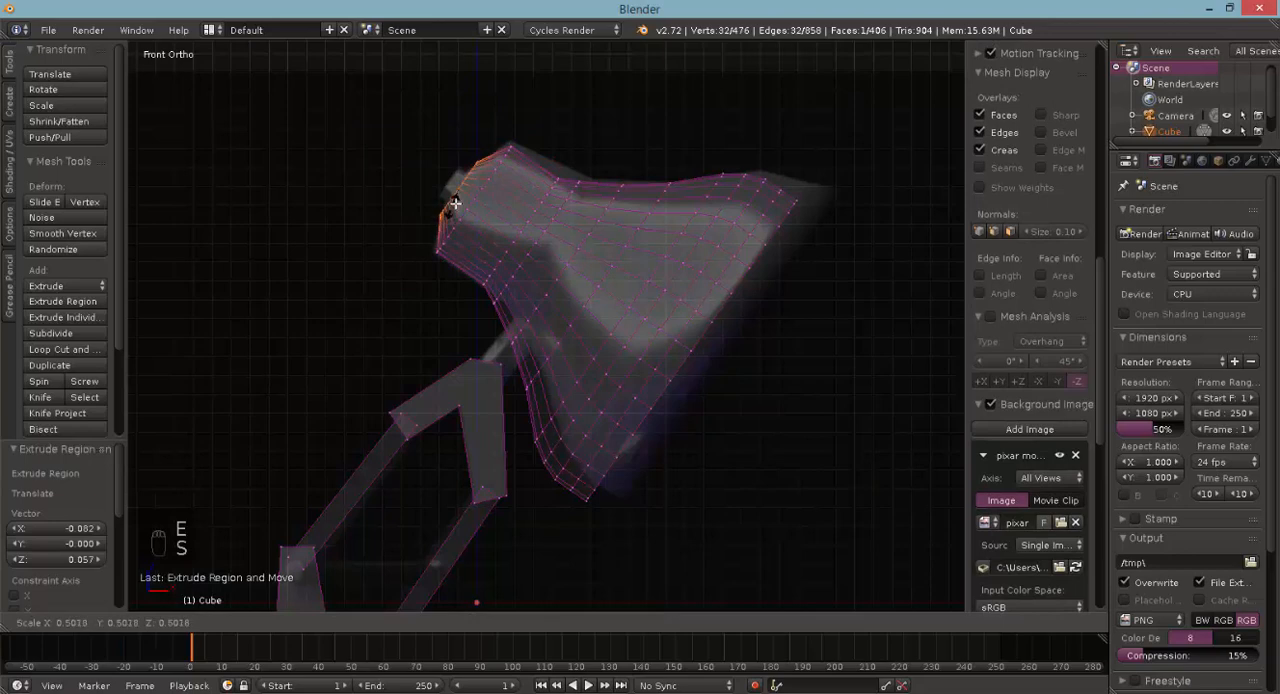
left_click(458, 200)
- Extrude the small scaled-down end face by another 0.100 along its normal to form a short neck
key("e")
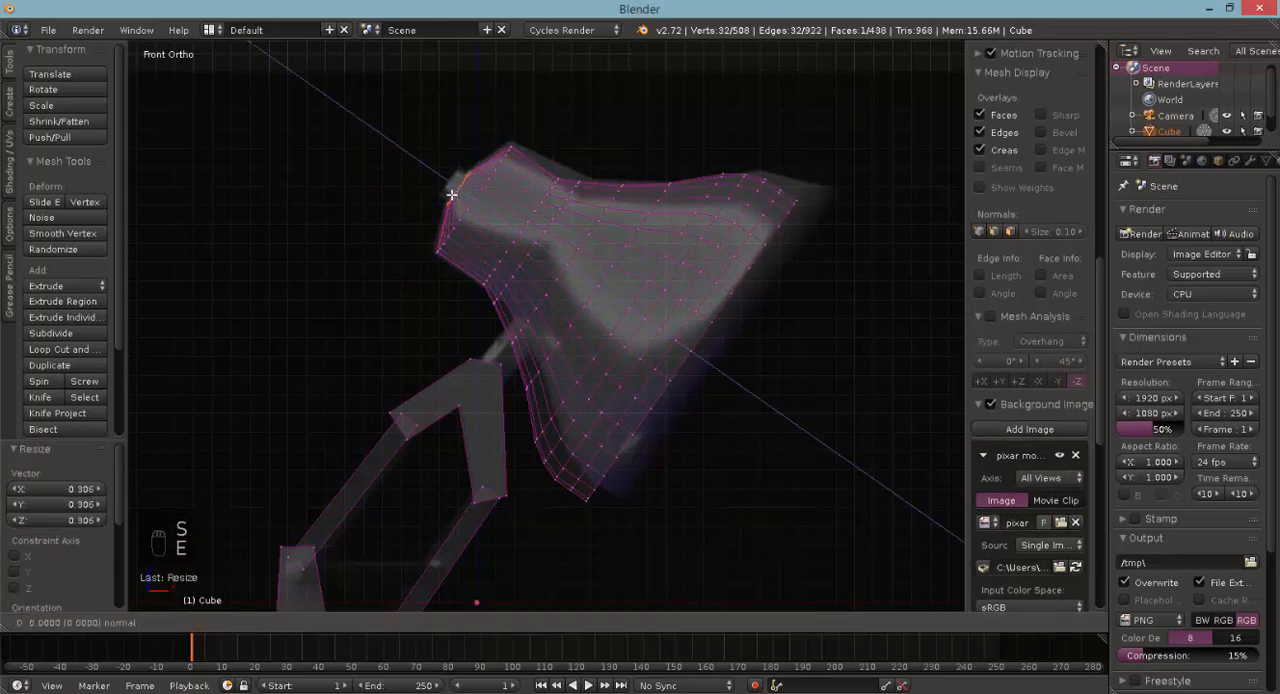
left_click(446, 192)
mouse_move(395, 222)
middle_mouse_down()
mouse_move(471, 286)
mouse_move(463, 299)
middle_mouse_up()
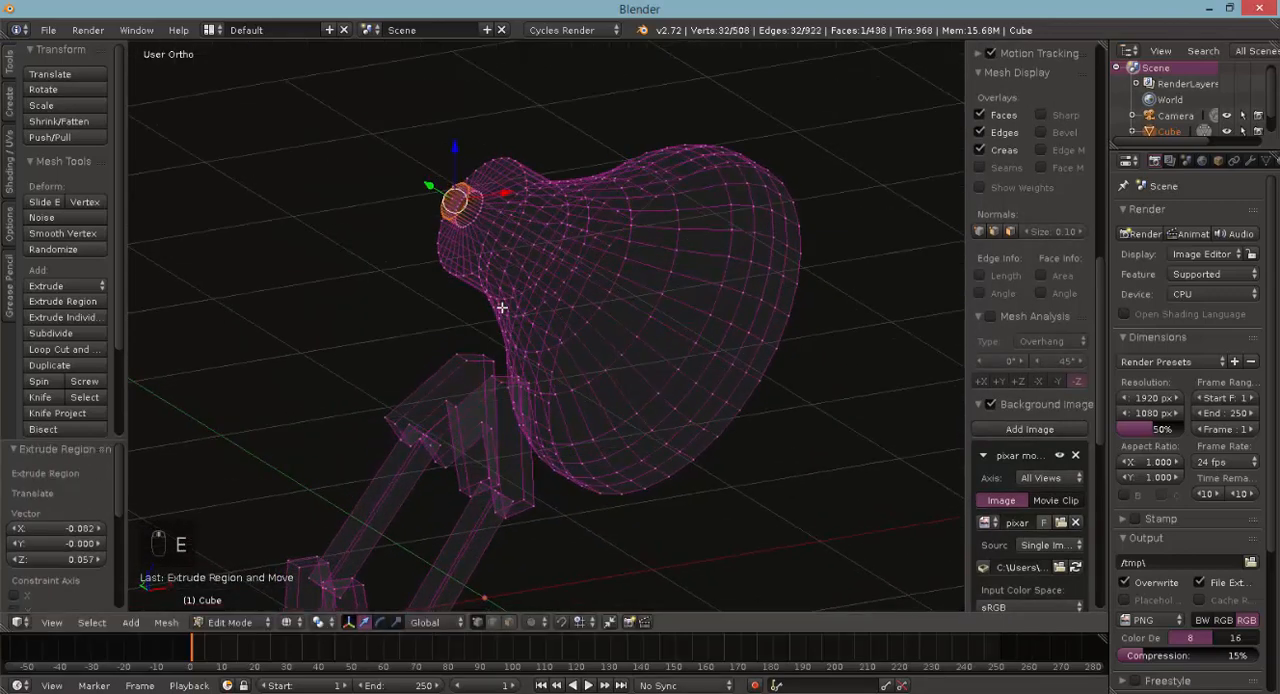
- Delete the large face closing the lampshade's wide end to open the shade
key("z")
mouse_move(490, 251)
middle_mouse_down()
mouse_move(566, 251)
mouse_move(558, 348)
middle_mouse_up()
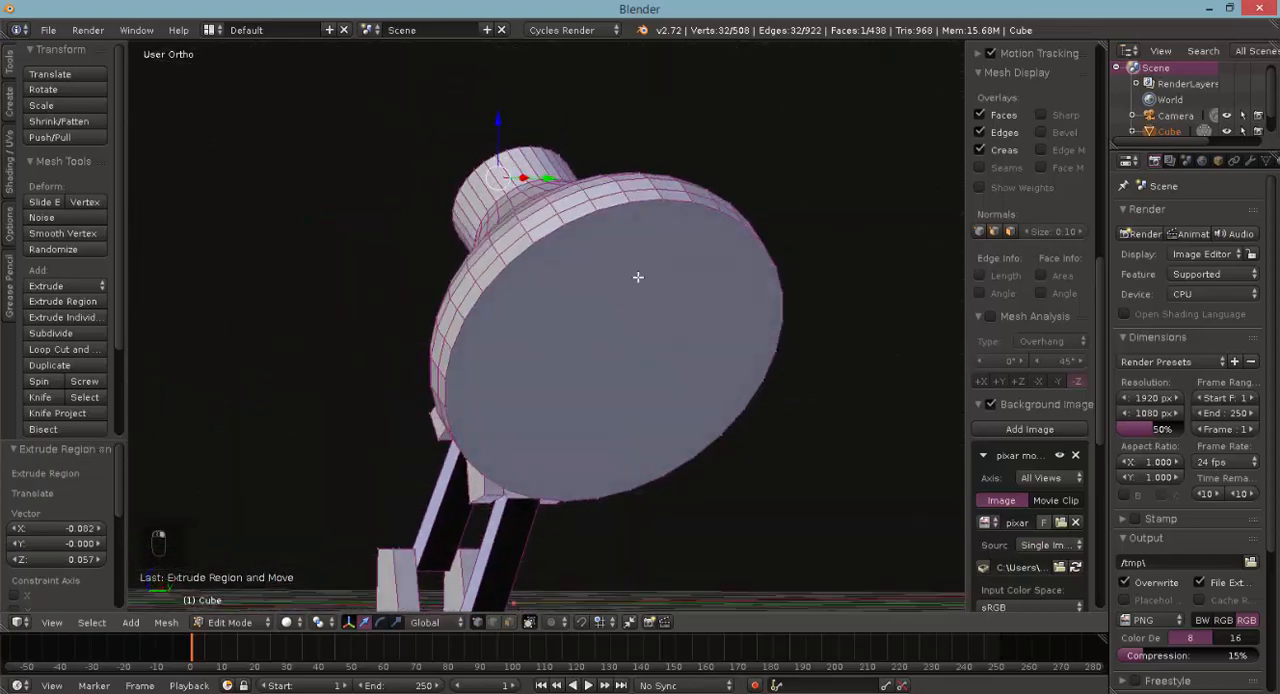
right_click(570, 490, "alt")
left_click(505, 623)
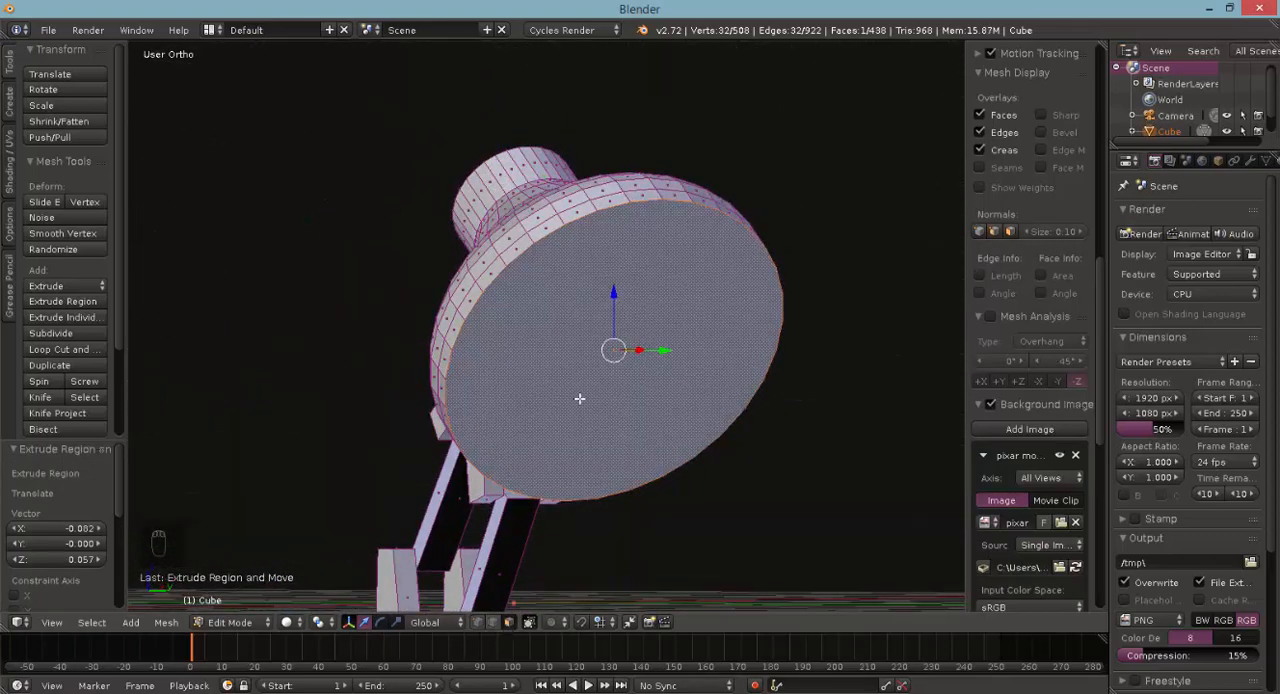
key("Delete")
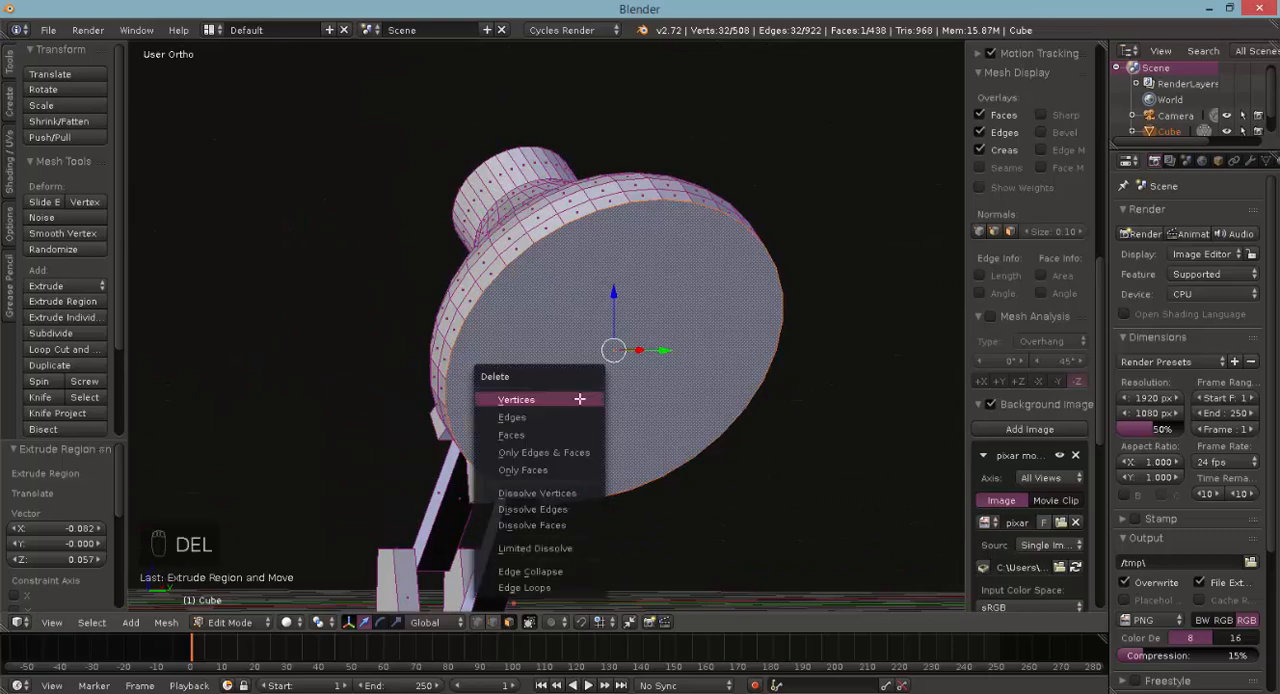
left_click(511, 435)
middle_click_drag(597, 375, 667, 391)
middle_click_drag(587, 409, 609, 282)
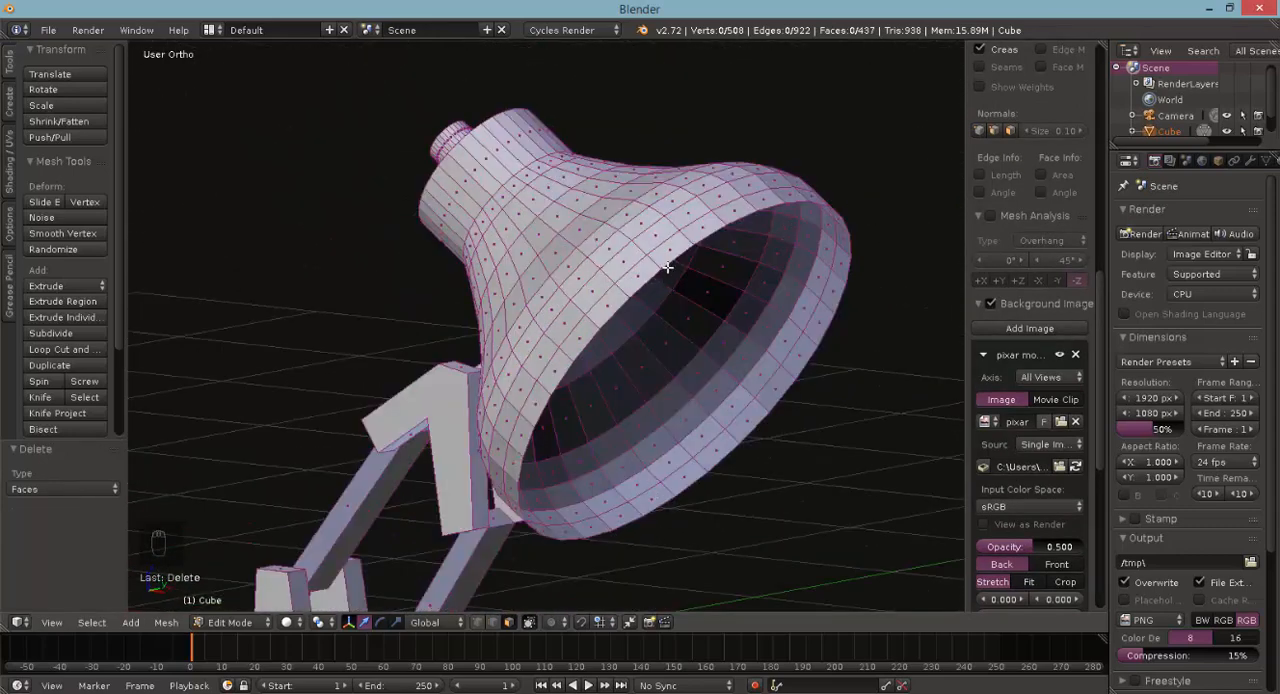
- Select the entire linked lampshade mesh, extrude it in place, and scale the extruded shell to 1.059 to give it thickness
key("KP_1")
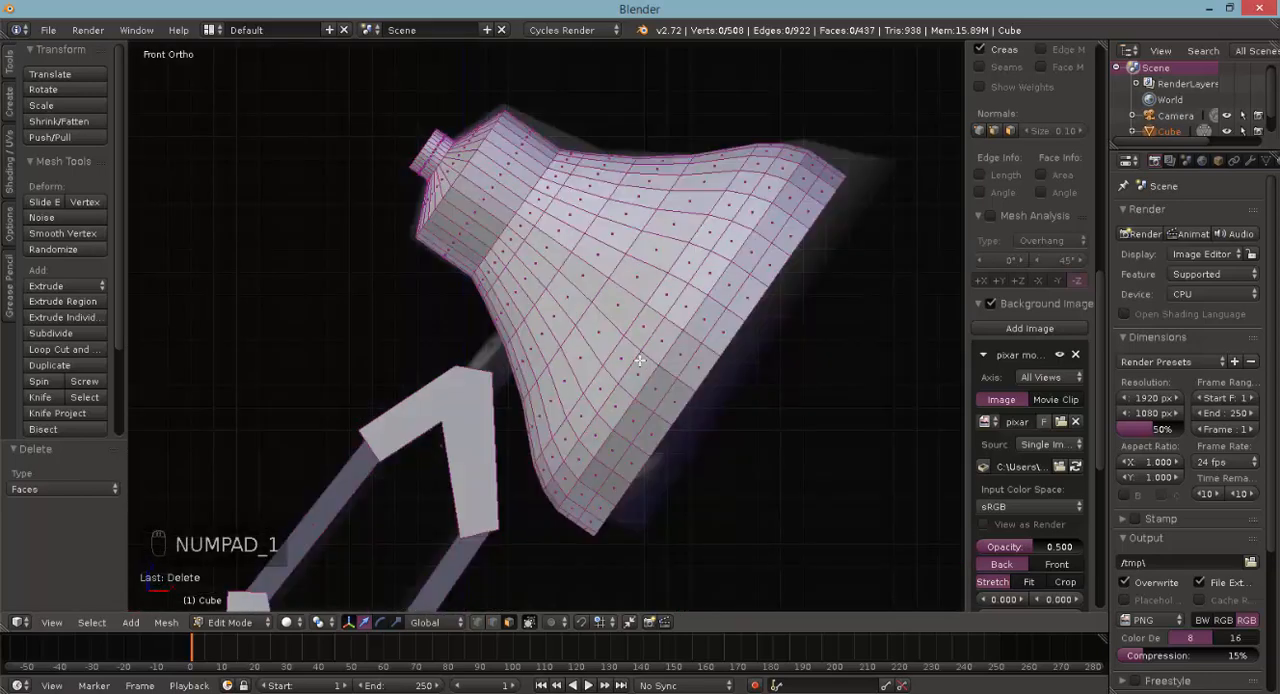
key("z")
right_click(620, 335)
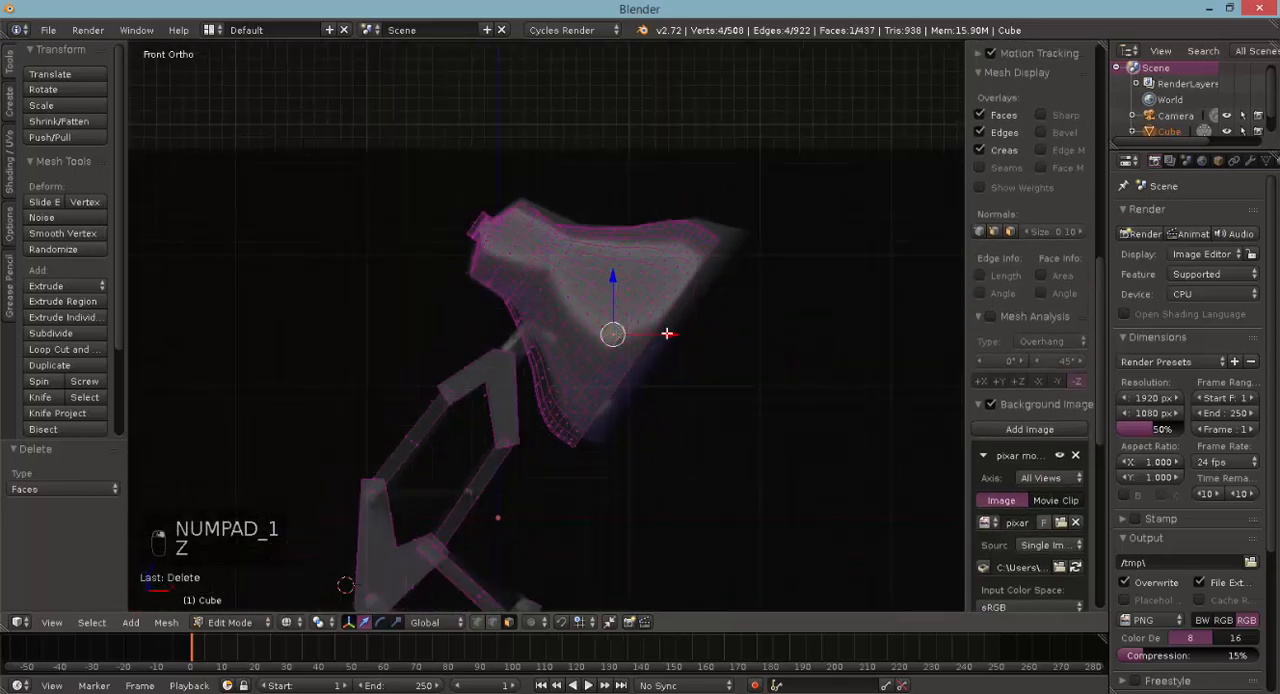
key("ctrl+l")
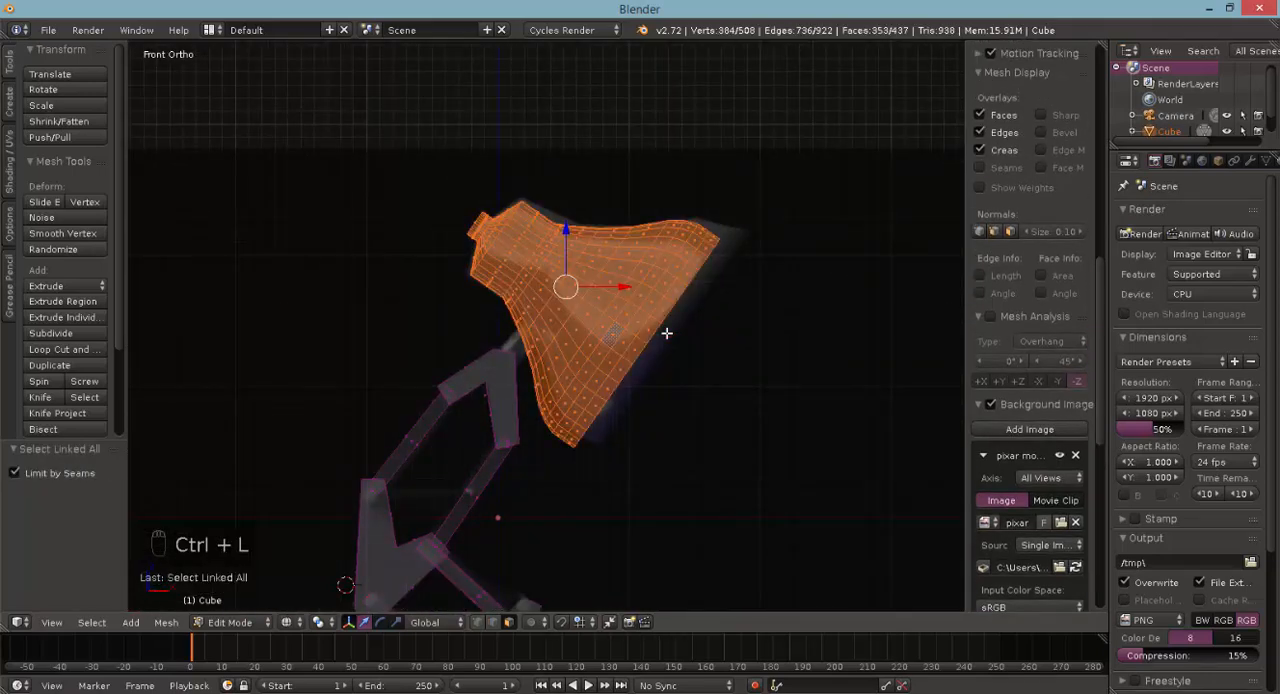
key("e")
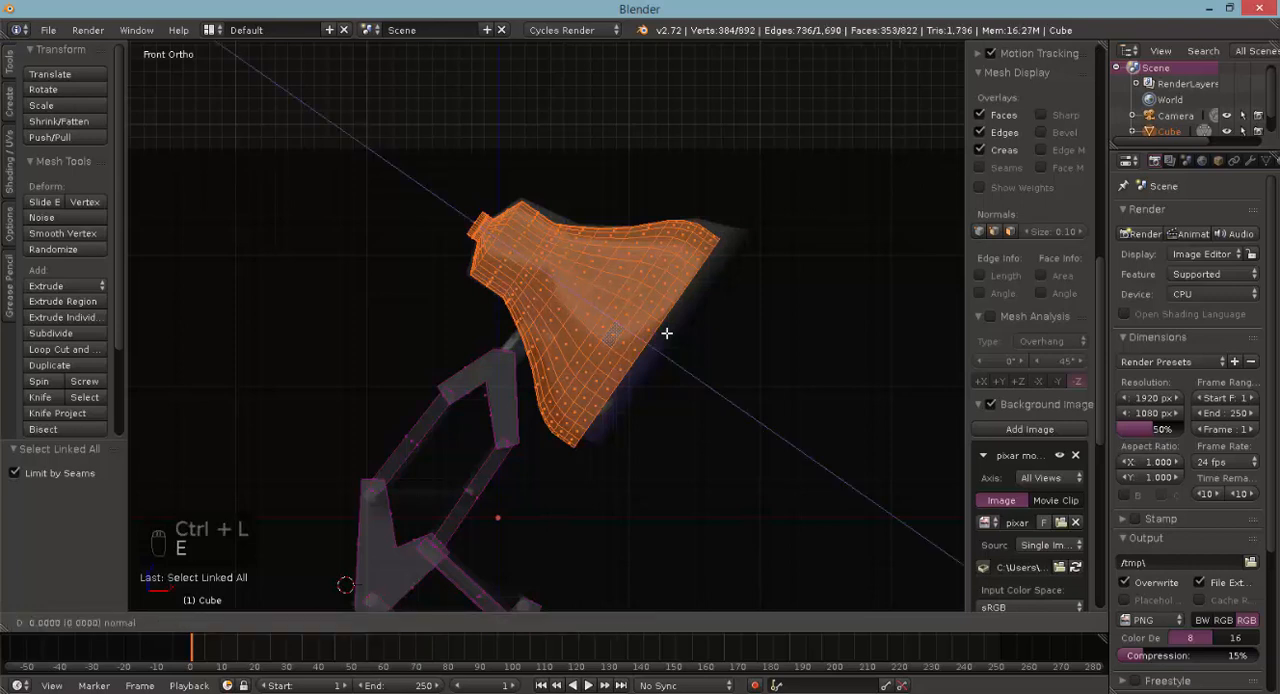
right_click(666, 332)
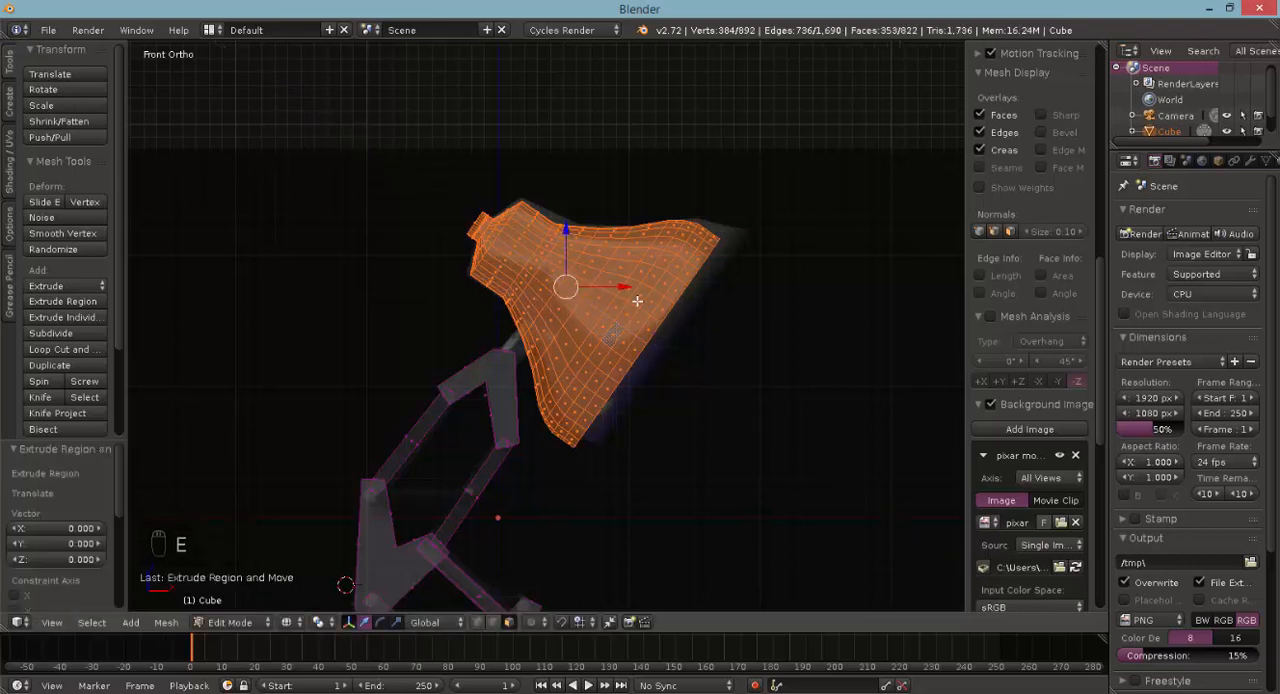
key("s")
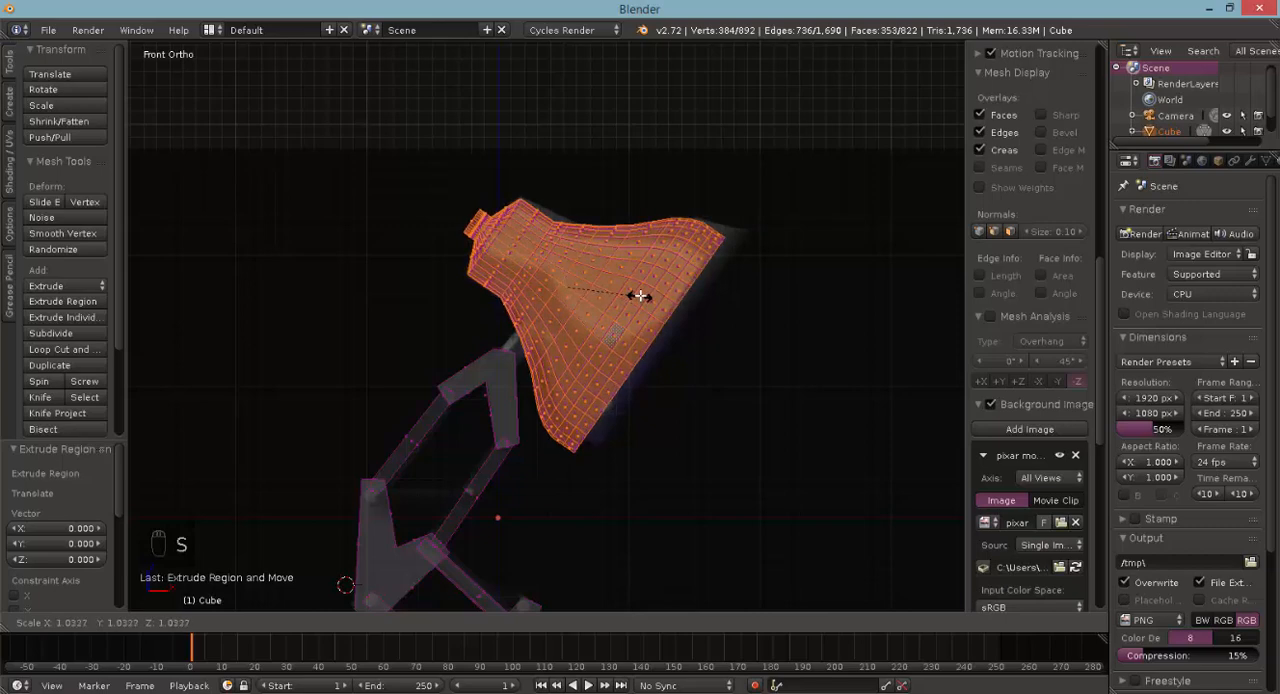
left_click(642, 291)
- Examine the lampshade's thickened shell from inside and outside, checking the individual faces around its open rim
key("z")
mouse_move(642, 291)
middle_mouse_down()
mouse_move(783, 391)
mouse_move(635, 293)
mouse_move(690, 270)
mouse_move(718, 217)
middle_mouse_up()
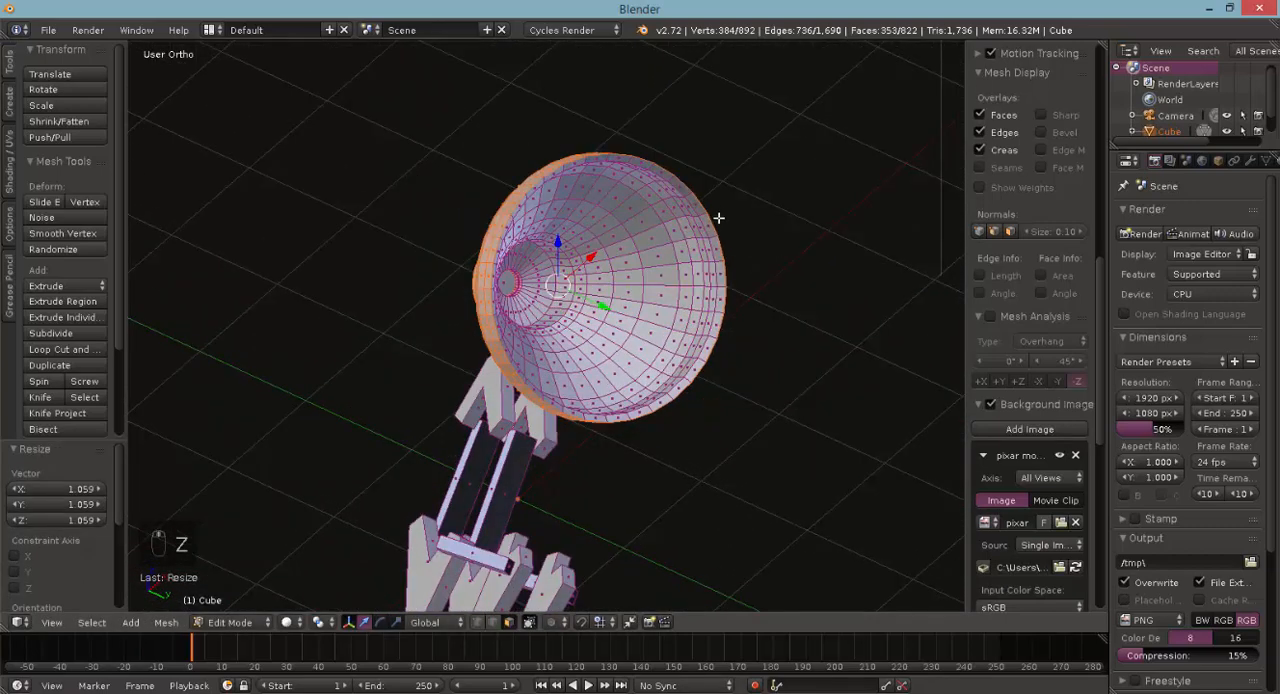
key("z")
key("z")
scroll(782, 272, "up", 3)
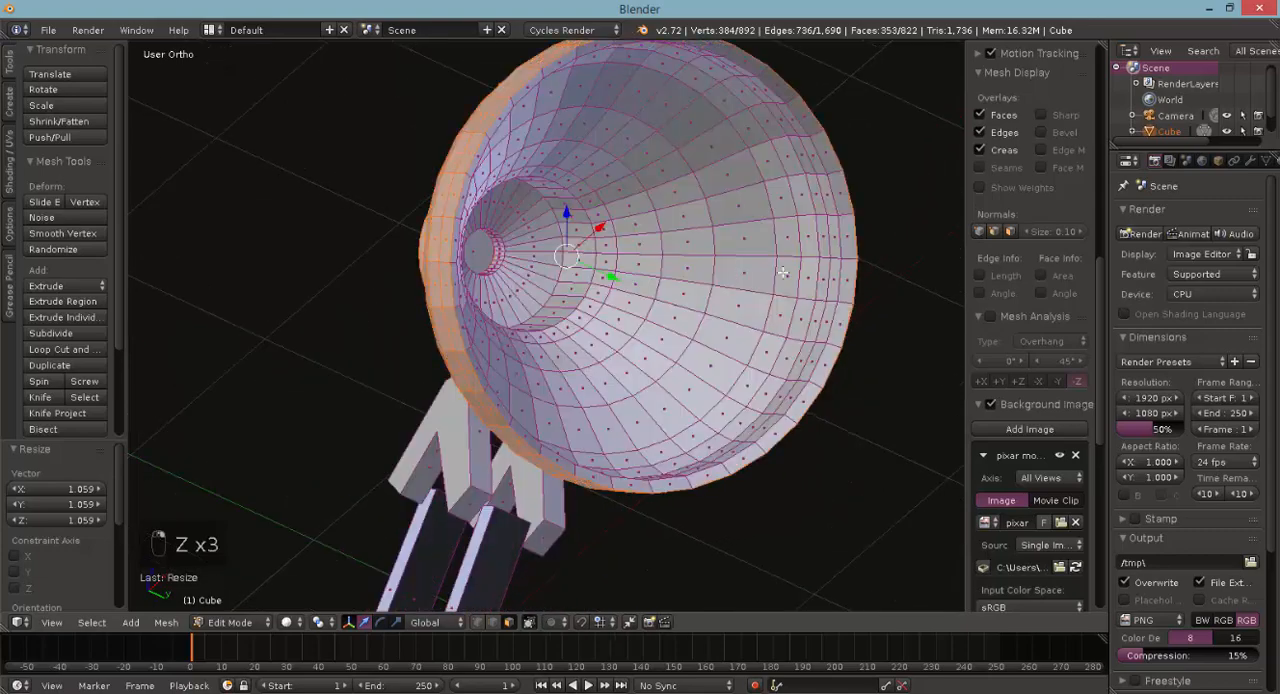
right_click(846, 276)
right_click(843, 314)
right_click(832, 359)
right_click(809, 407)
right_click(781, 430)
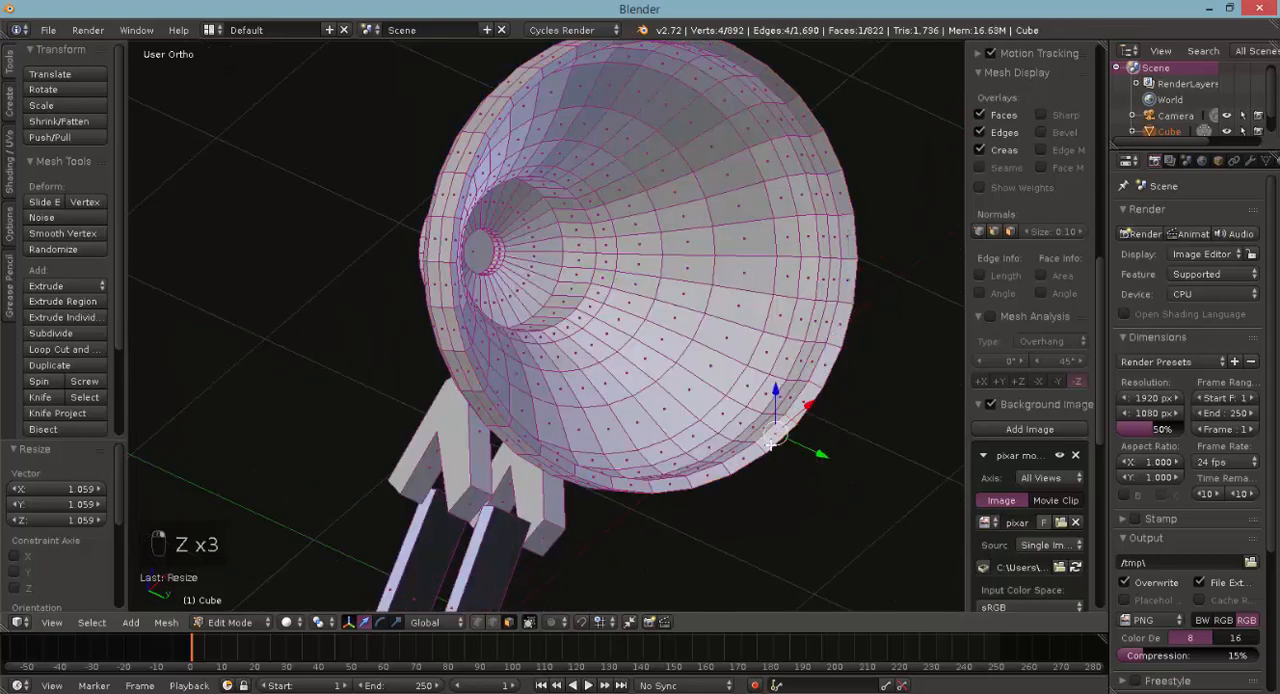
right_click(755, 462)
middle_click_drag(494, 352, 600, 444)
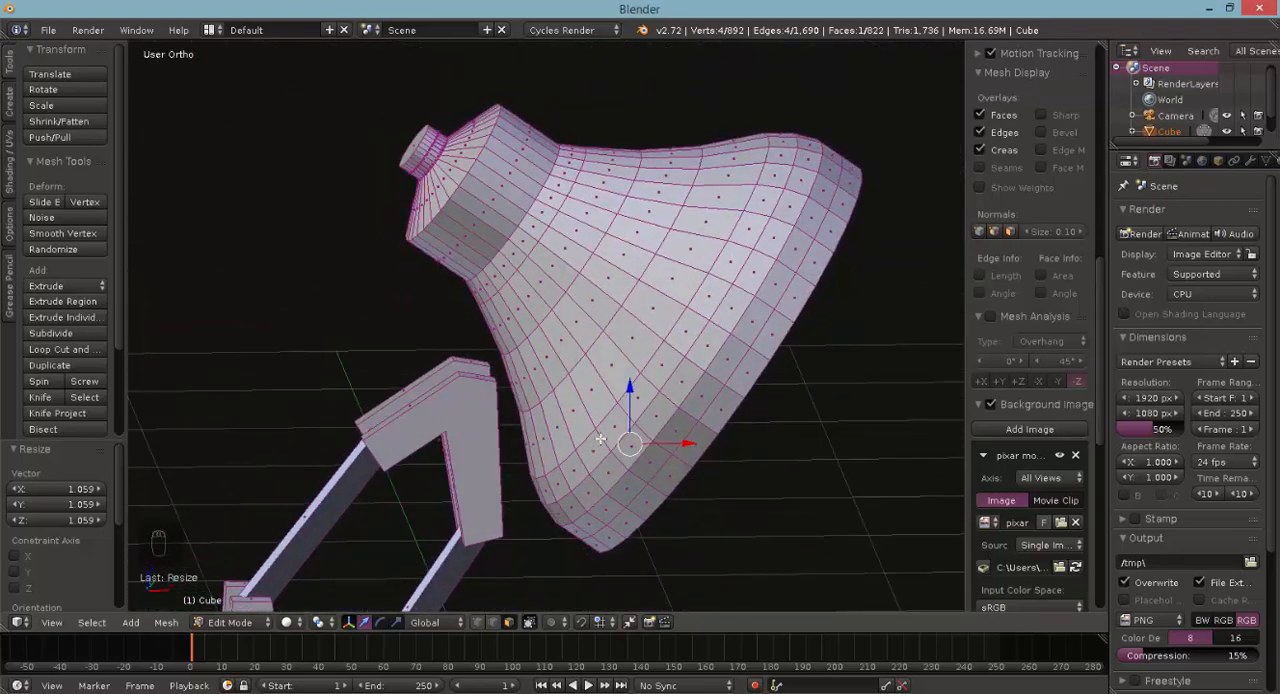
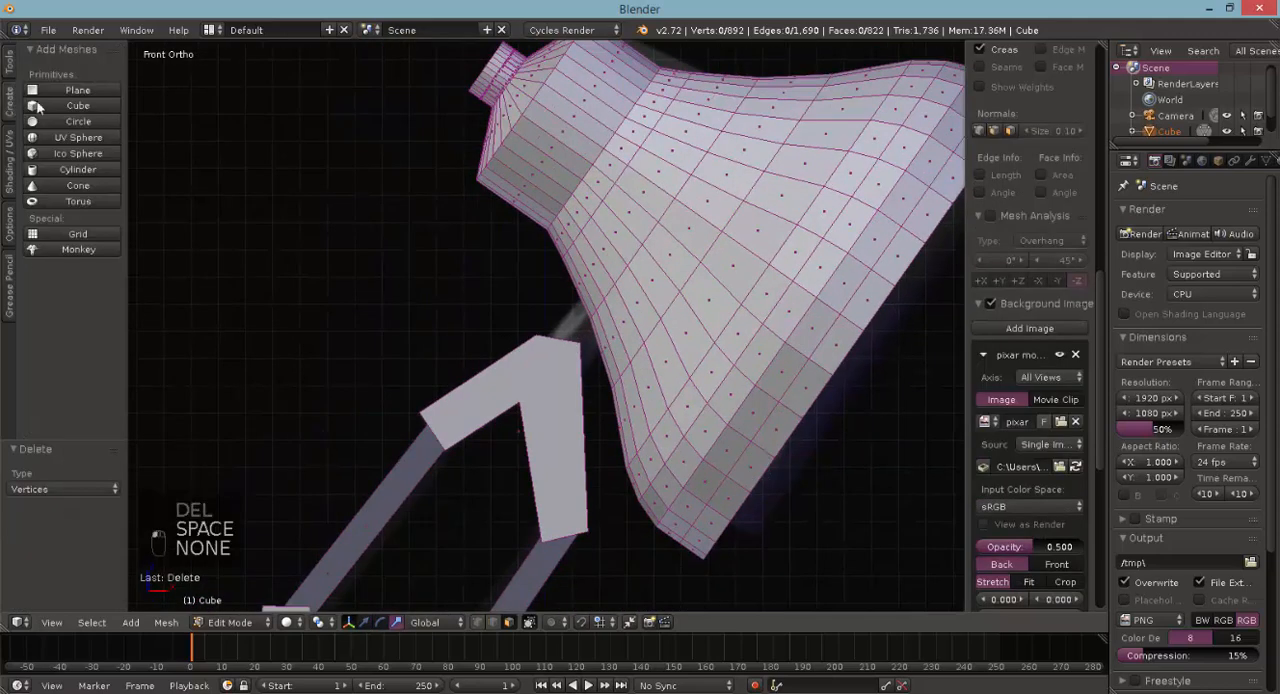
- Add a 32-vertex cylinder to the mesh and rotate it 25° in the front view
left_click(88, 174)
scroll(509, 400, "down", 3)
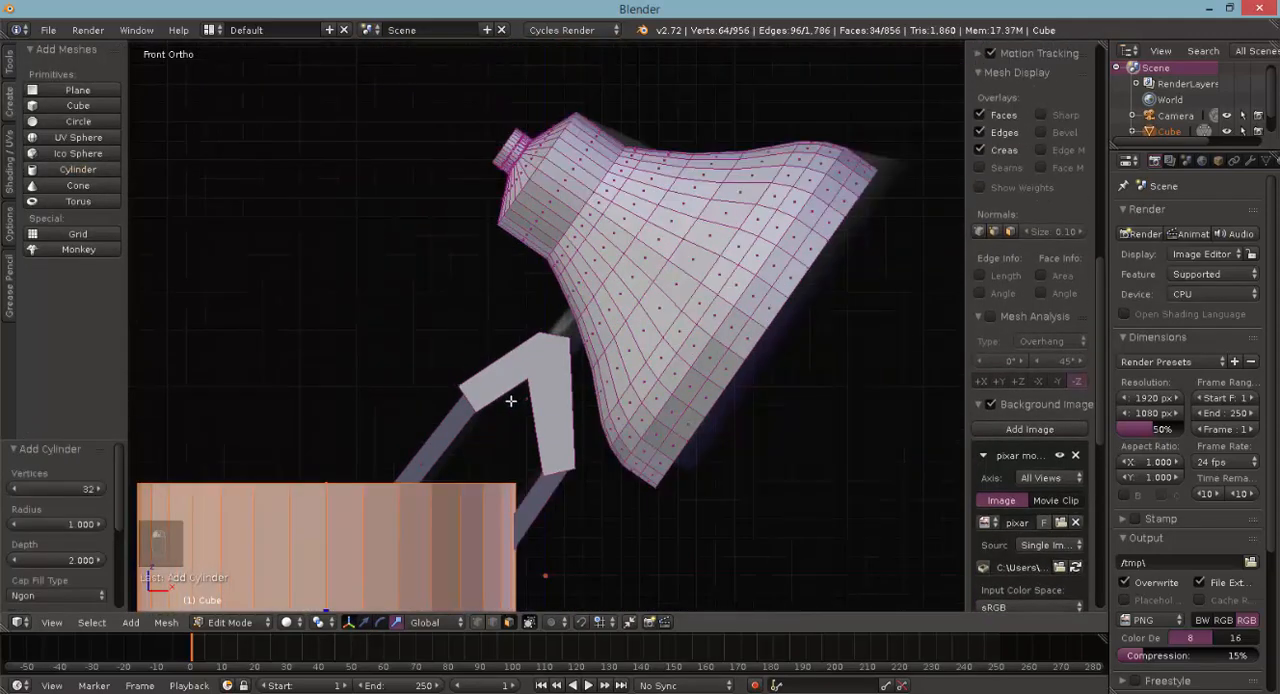
scroll(489, 392, "down", 2)
key("r")
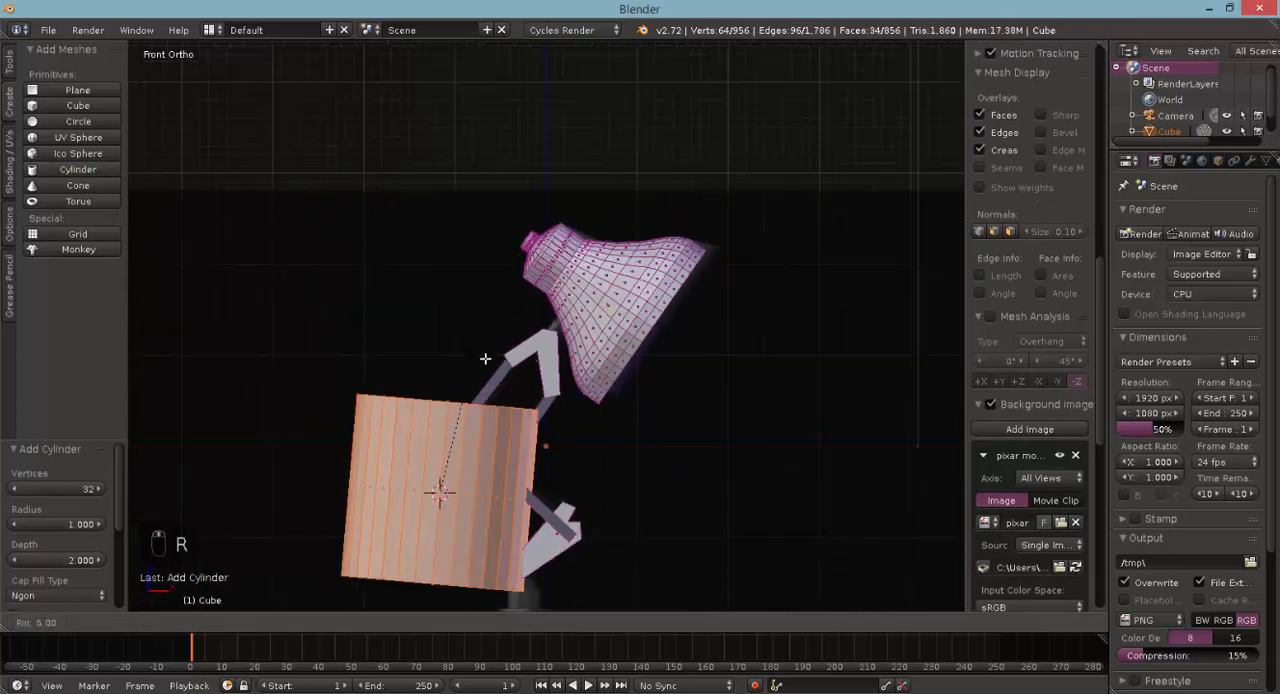
left_click(512, 382)
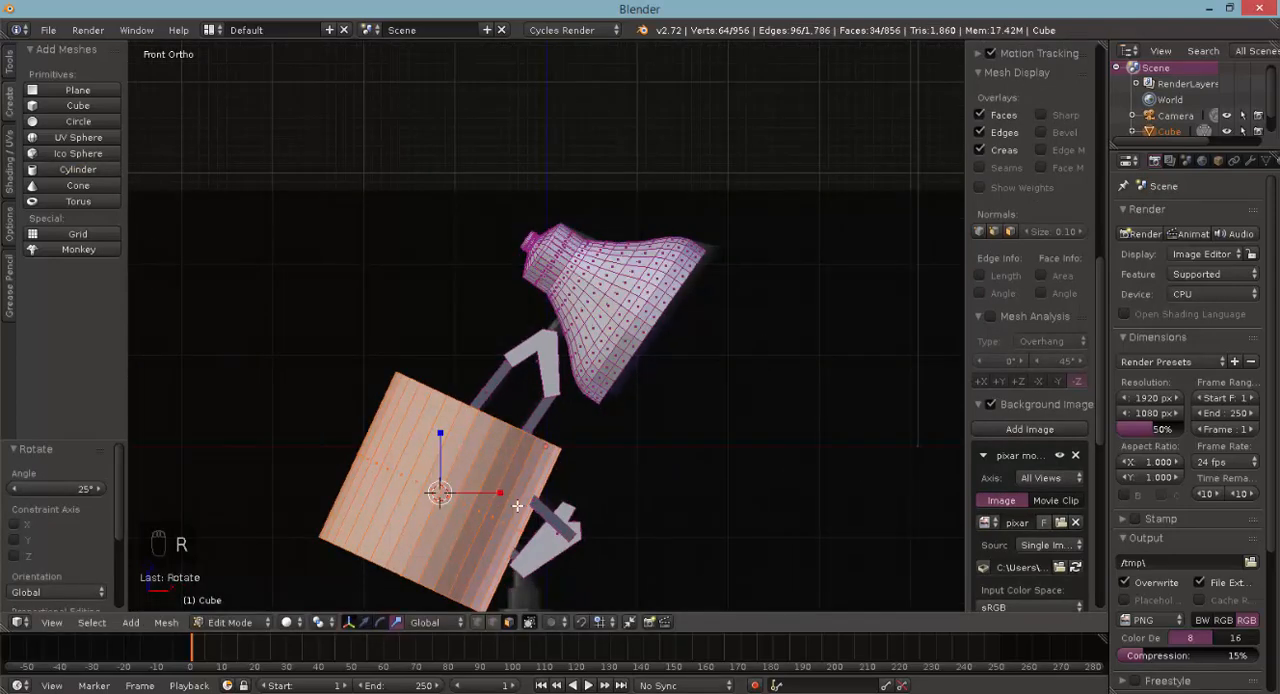
- Scale the cylinder to 0.300 and move it to the joint between upper bracket and lampshade, 1.200 plus 0.140 in X and 1.800 in Z
key("s")
left_click(465, 498)
key("g")
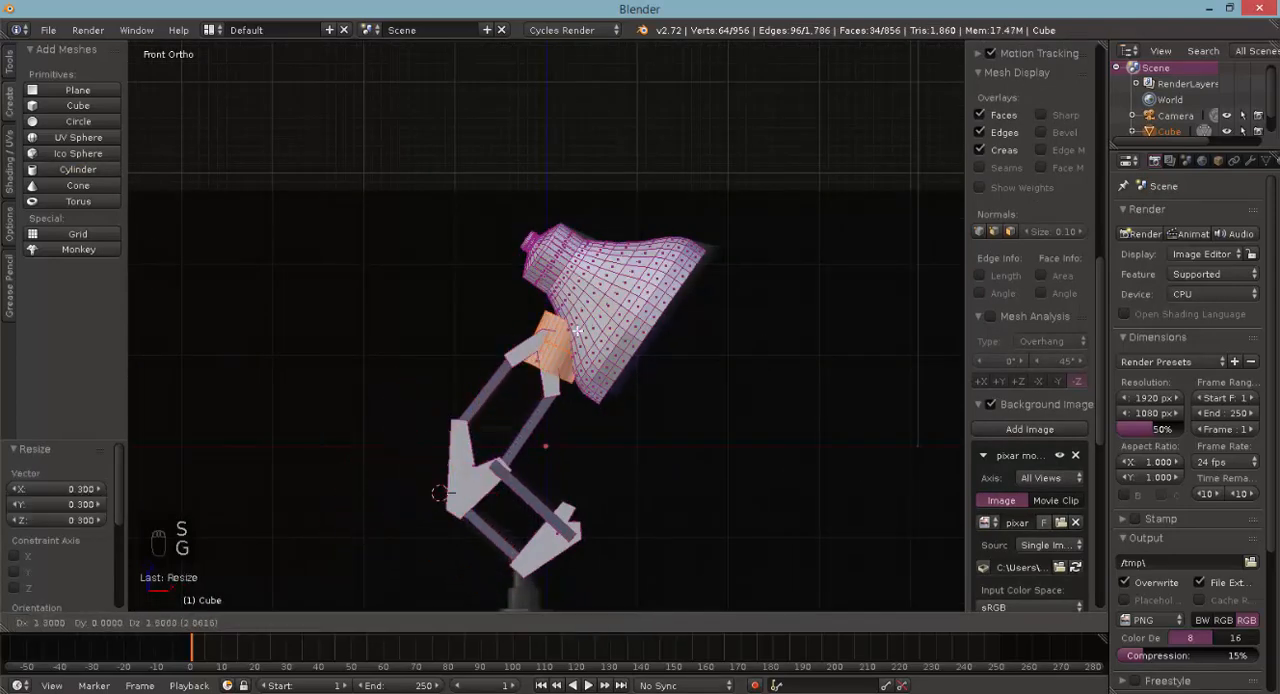
left_click(560, 338)
scroll(548, 392, "up", 5)
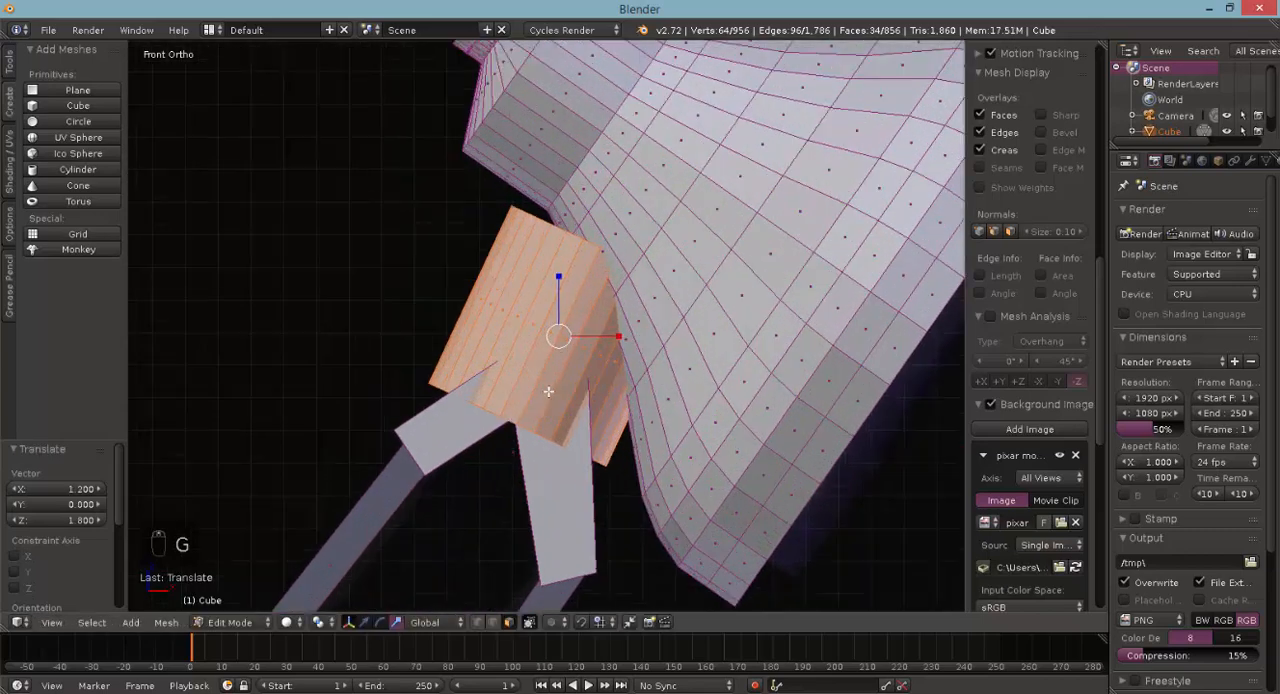
scroll(548, 392, "up", 5)
key("z")
key("g")
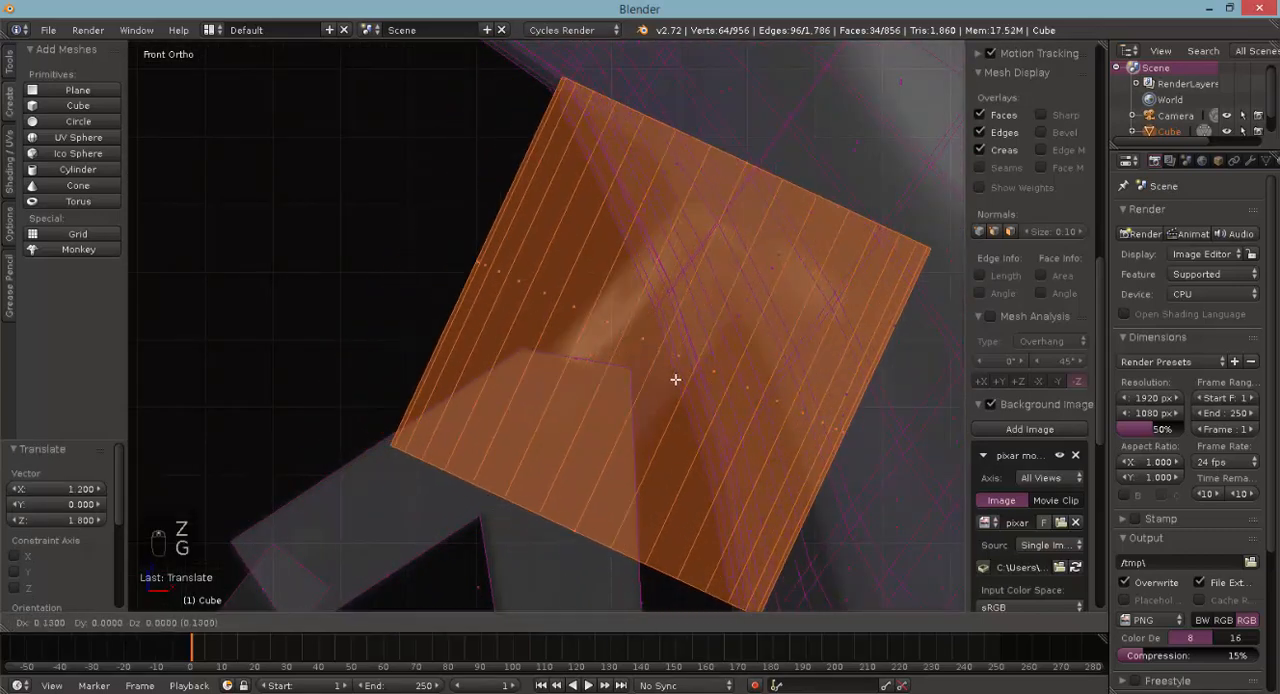
left_click(676, 377)
- Rotate the cylinder another 15° and scale it down to match the thin connector in the reference image
key("r")
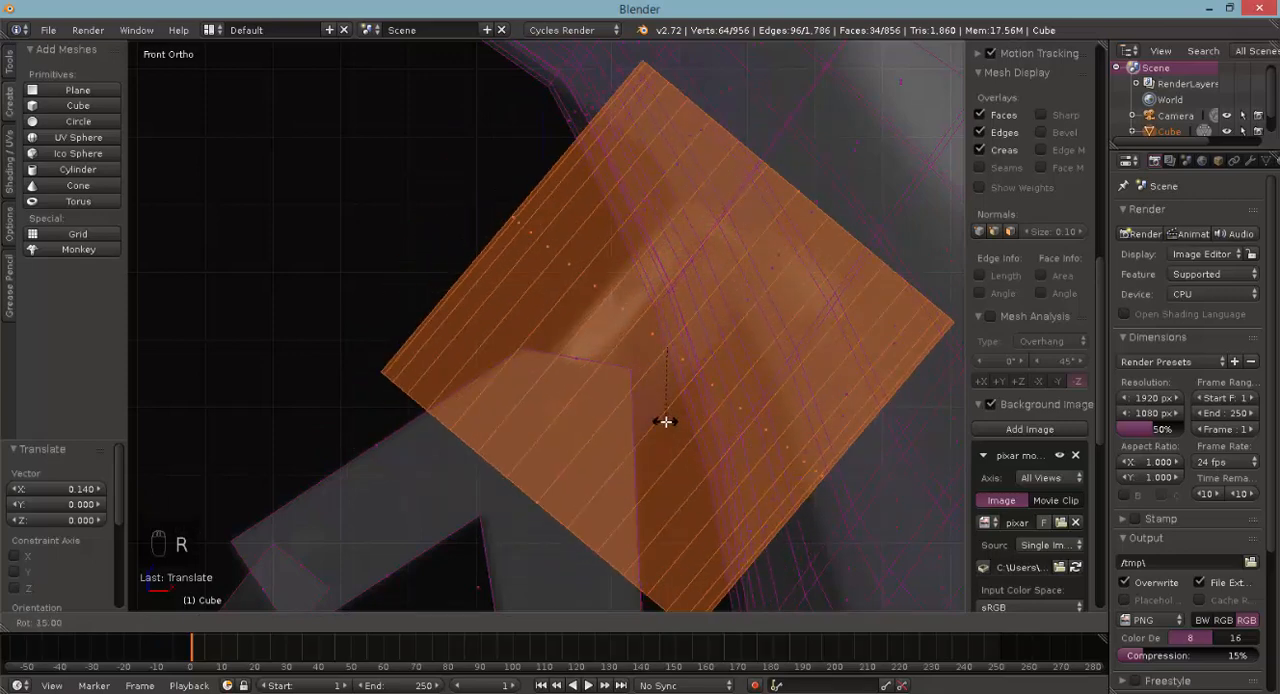
left_click(665, 421)
key("s")
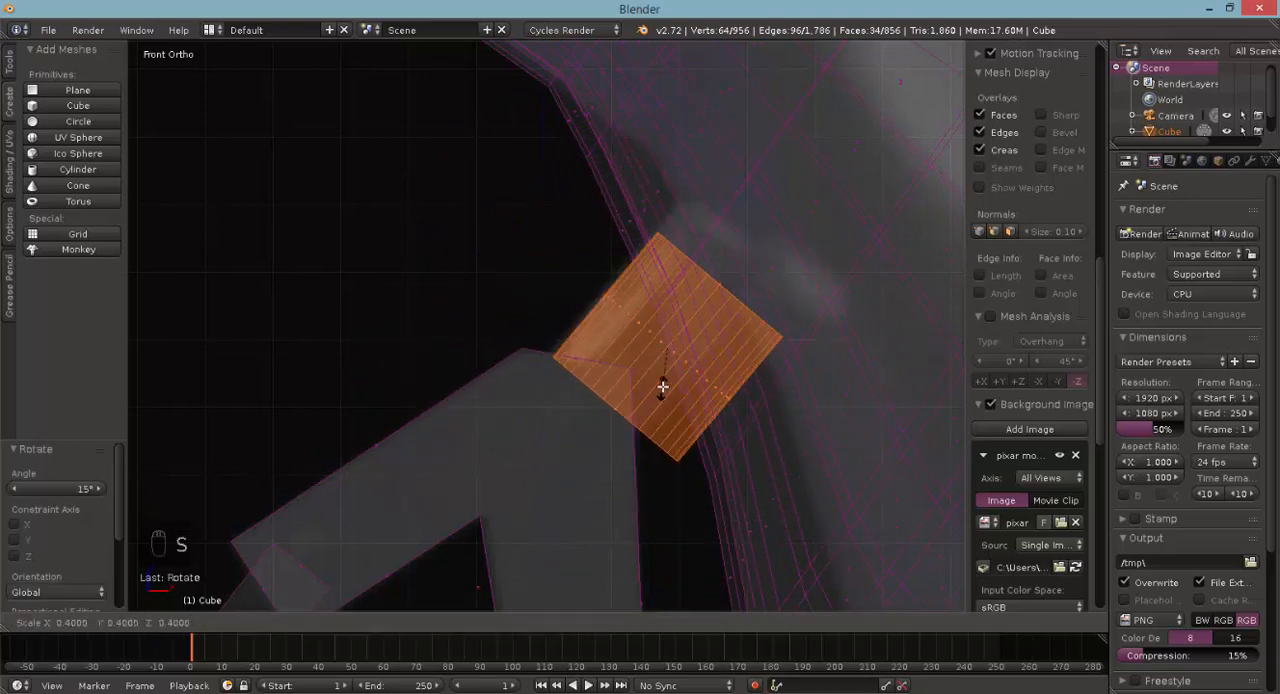
left_click(658, 381)
- Select the cylinder's lower end vertices and move them down and -0.046 in X so the end sinks into the upper bracket
key("Tab")
key("a")
key("b")
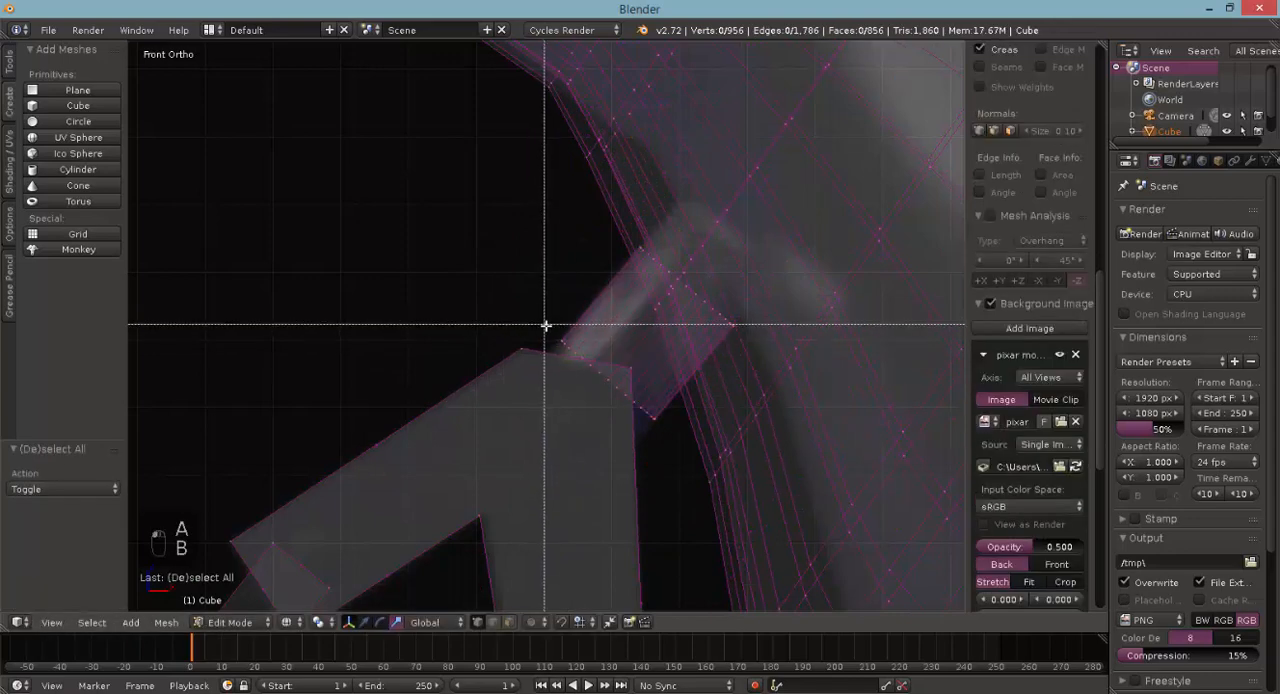
key("c")
mouse_move(555, 338)
left_mouse_down()
mouse_move(603, 420)
mouse_move(640, 424)
left_mouse_up()
right_click(629, 427)
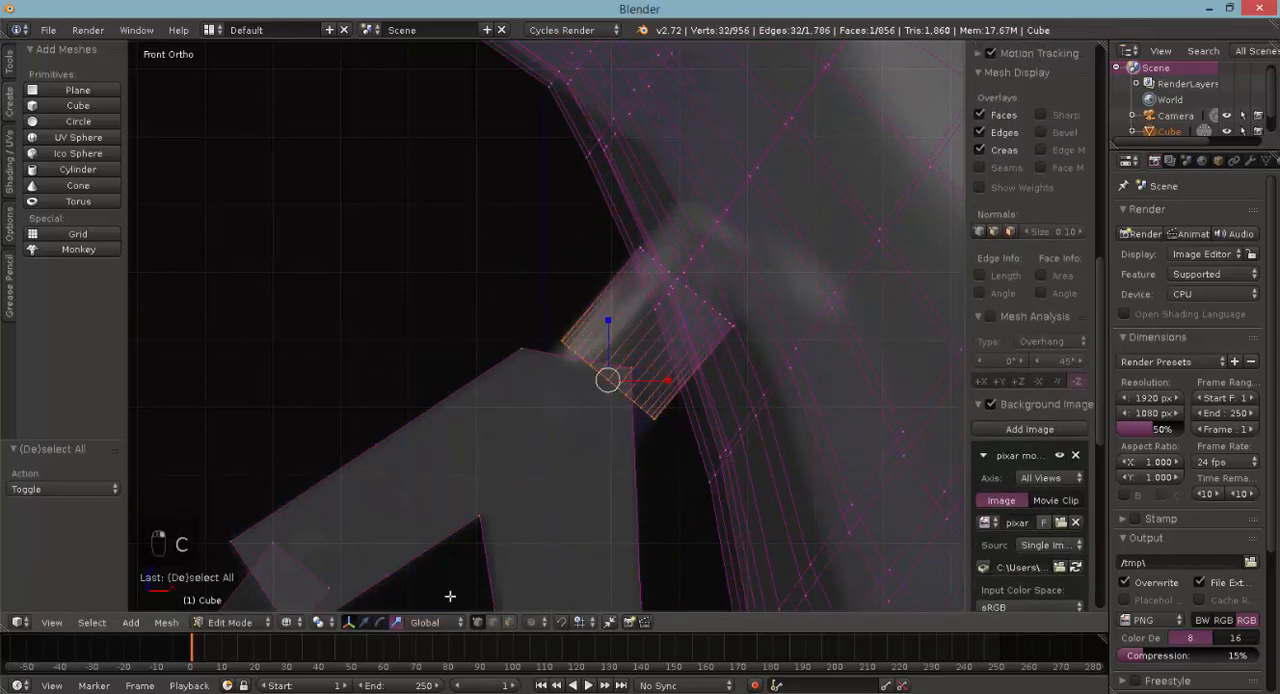
left_click(366, 622)
mouse_move(606, 341)
left_mouse_down()
mouse_move(604, 388)
mouse_move(628, 410)
left_mouse_up()
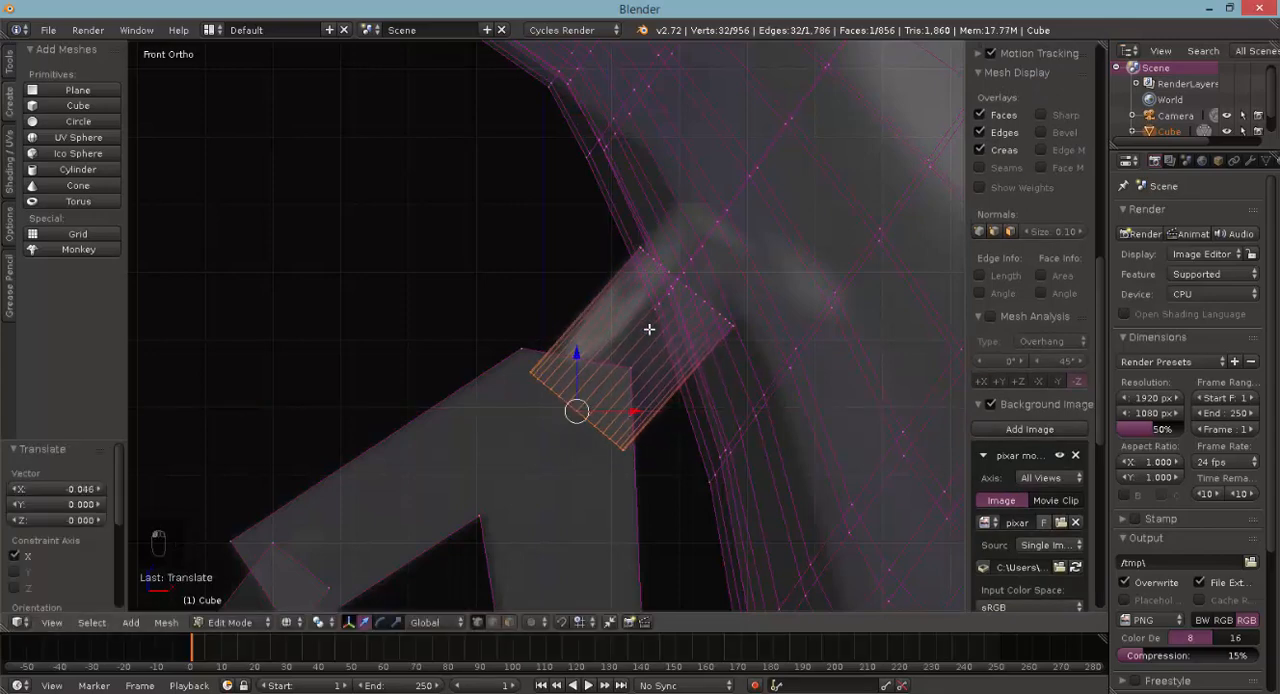
- Select the end vertices of the cylinder that protrude inside the lampshade
key("Tab")
key("z")
middle_click_drag(585, 311, 493, 272)
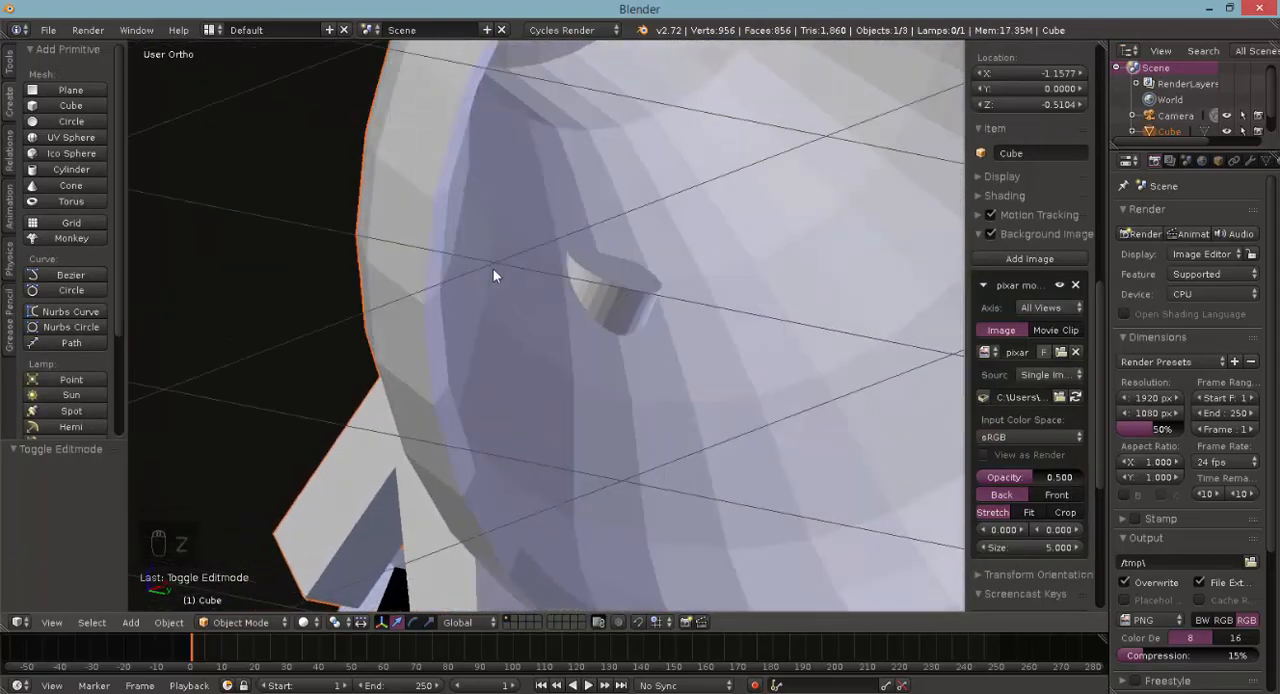
key("Tab")
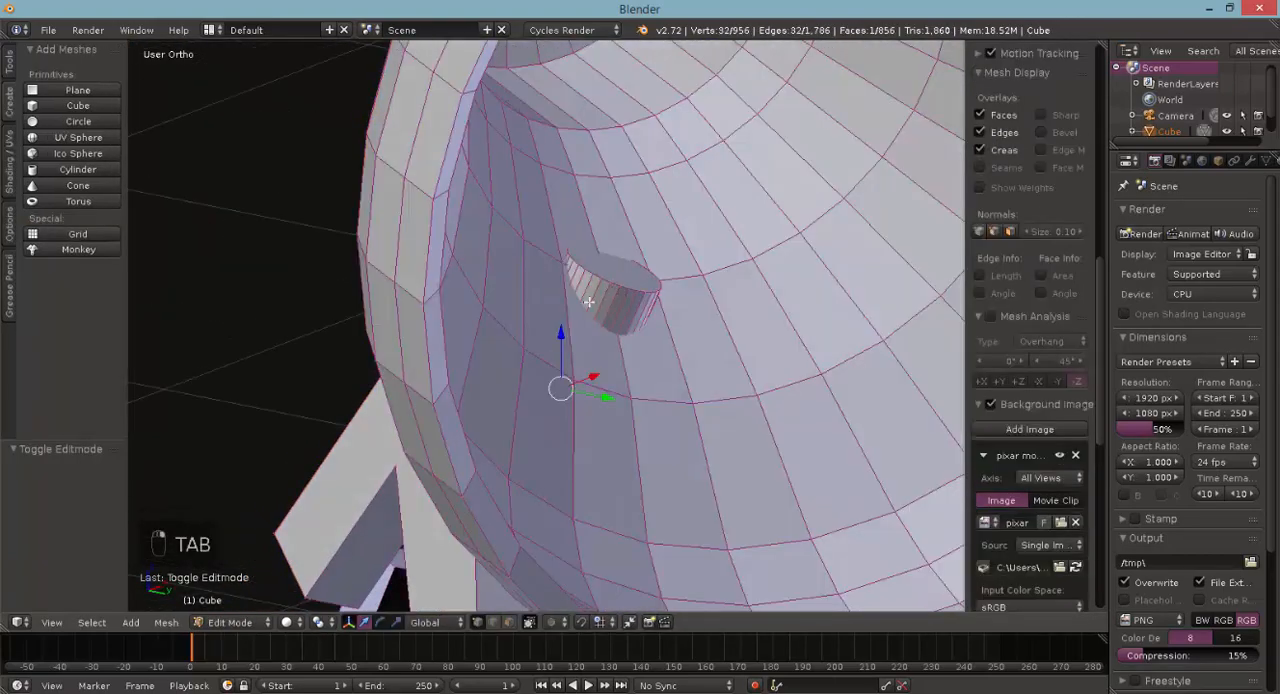
middle_click_drag(589, 302, 553, 316)
right_click(596, 294)
key("c")
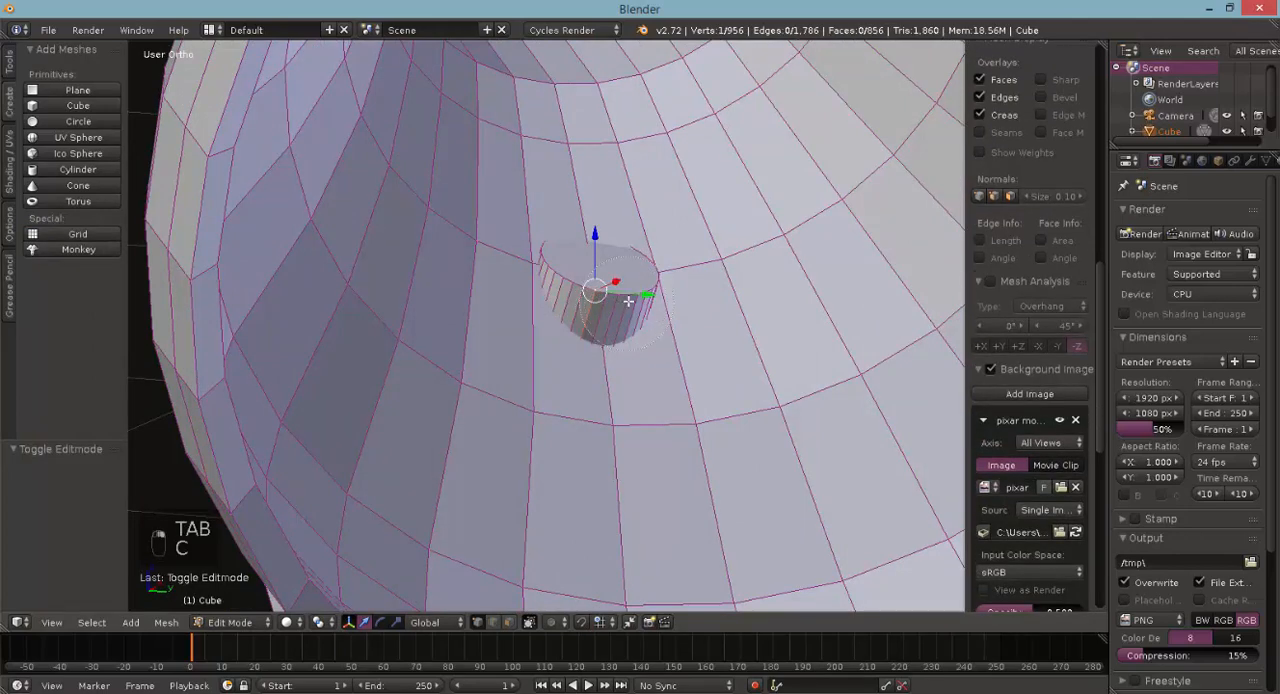
left_click_drag(602, 291, 564, 276)
right_click(569, 278)
right_click(532, 264, "shift")
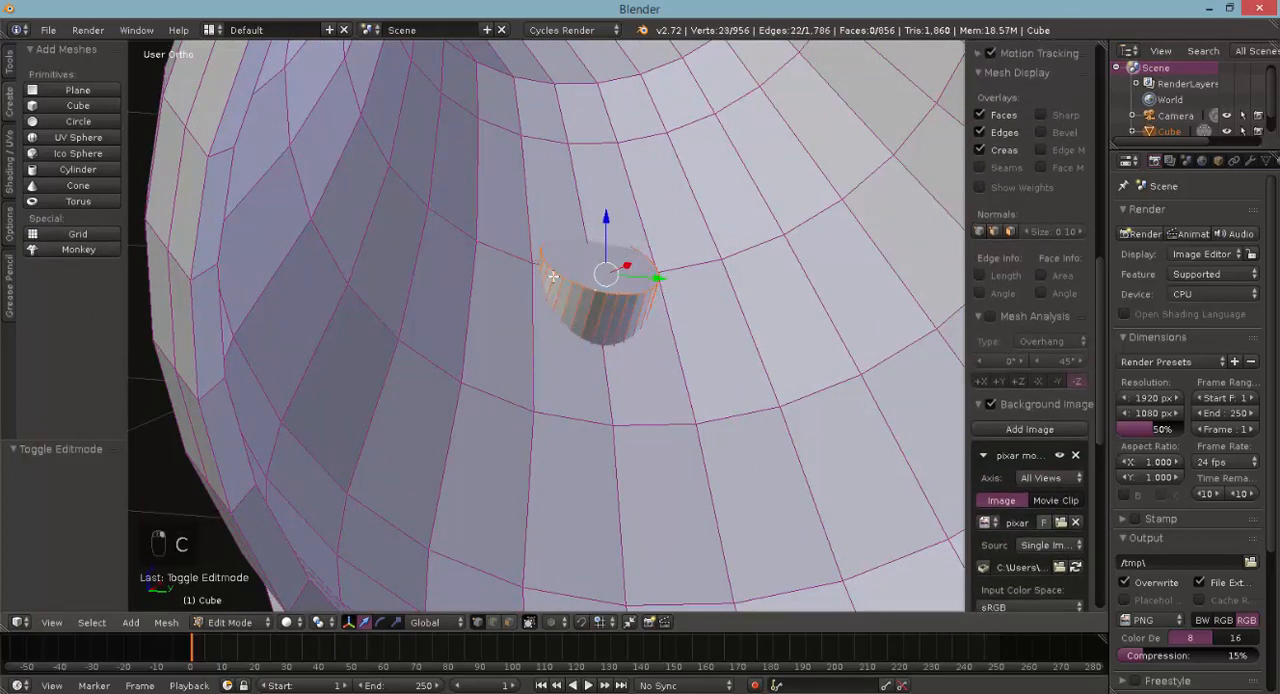
- Rotate the selected cylinder end vertices 27.407° about the Y axis to follow the lampshade's inner wall
middle_click_drag(748, 333, 605, 317)
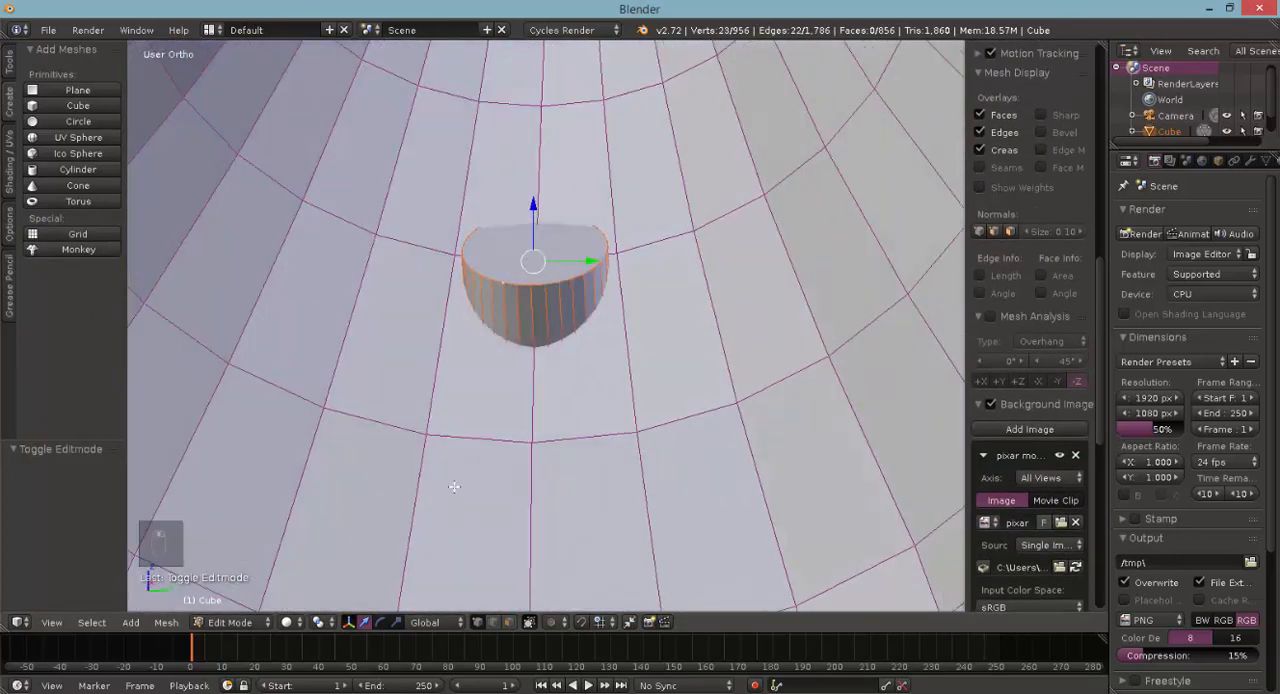
left_click(381, 622)
middle_click_drag(604, 372, 702, 325)
left_click_drag(702, 333, 653, 378)
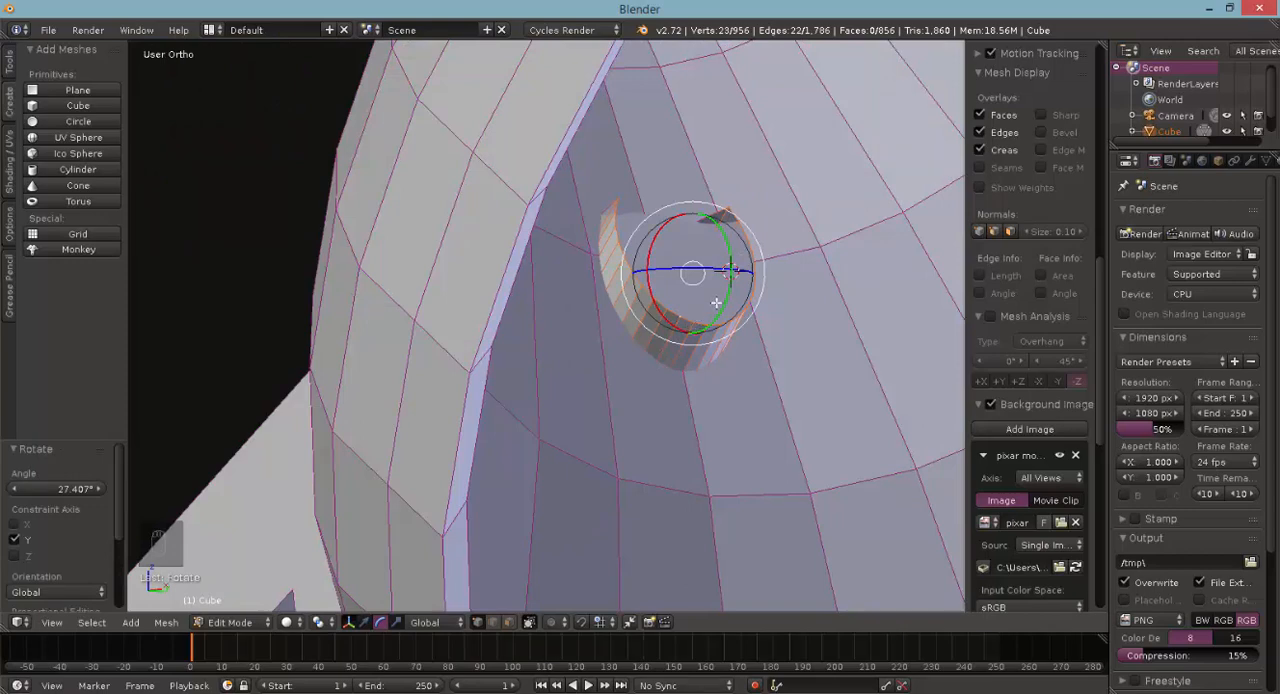
- Move the cylinder's end vertices -0.021 in Z and -0.051 in X to hide them inside the lampshade wall
key("g")
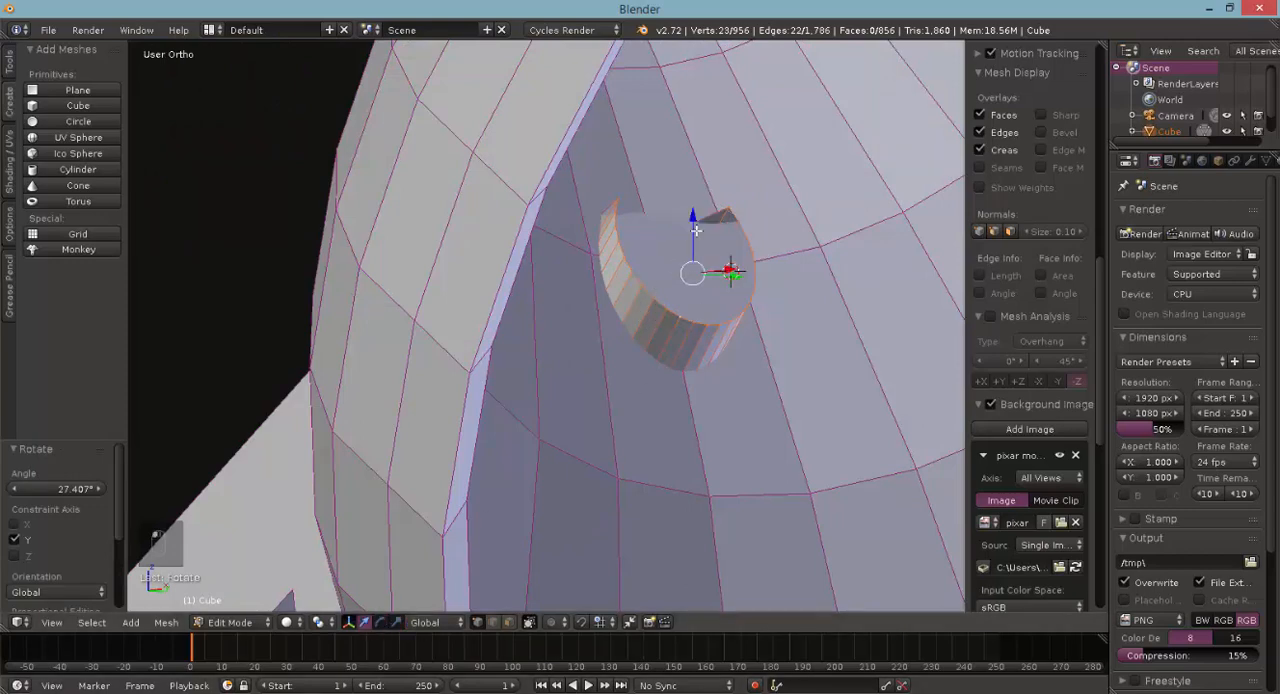
key("z")
left_click(718, 301)
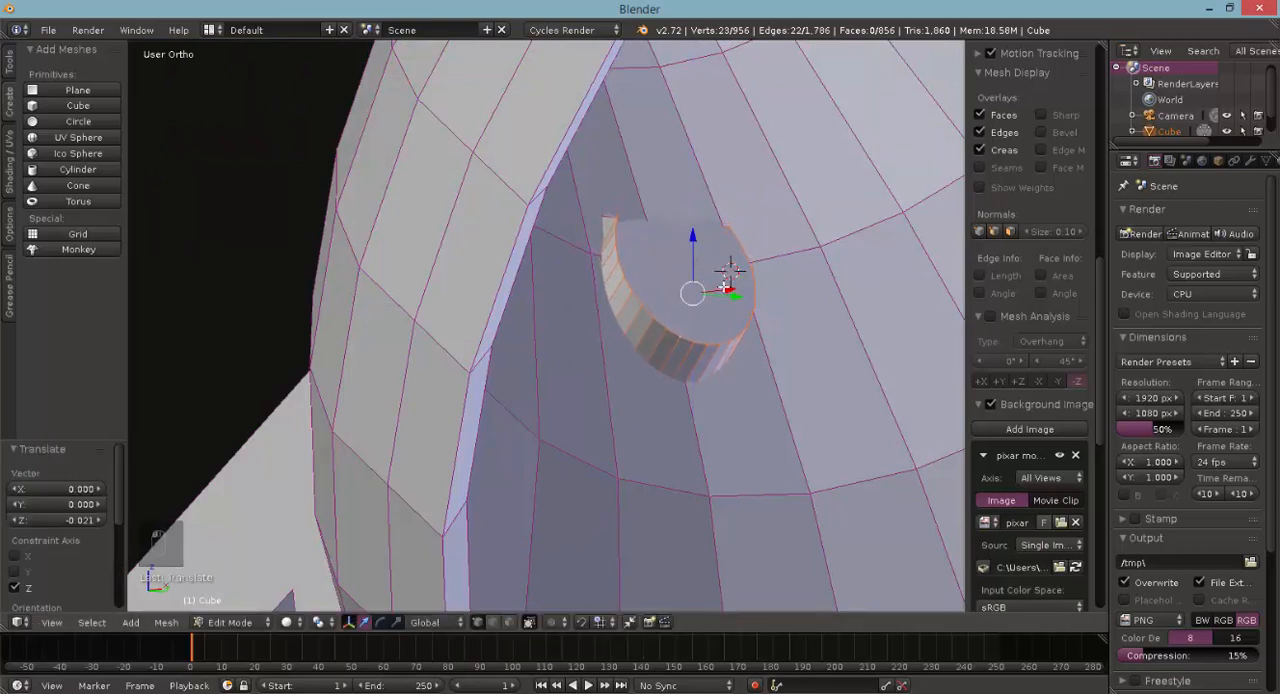
key("g")
key("x")
left_click(592, 342)
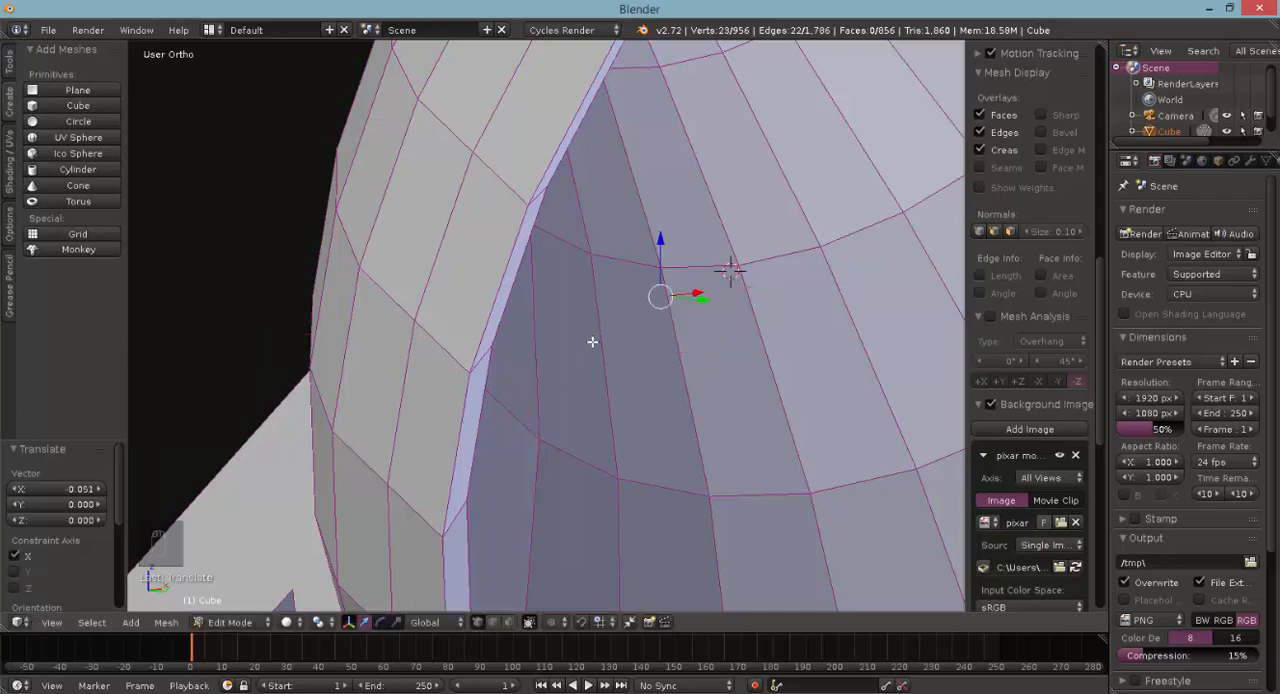
middle_click_drag(592, 342, 740, 383)
- Clear the selection and add an unfilled 32-vertex circle with a radius of 1.000 for the lamp's base
key("z")
scroll(760, 343, "down", 2)
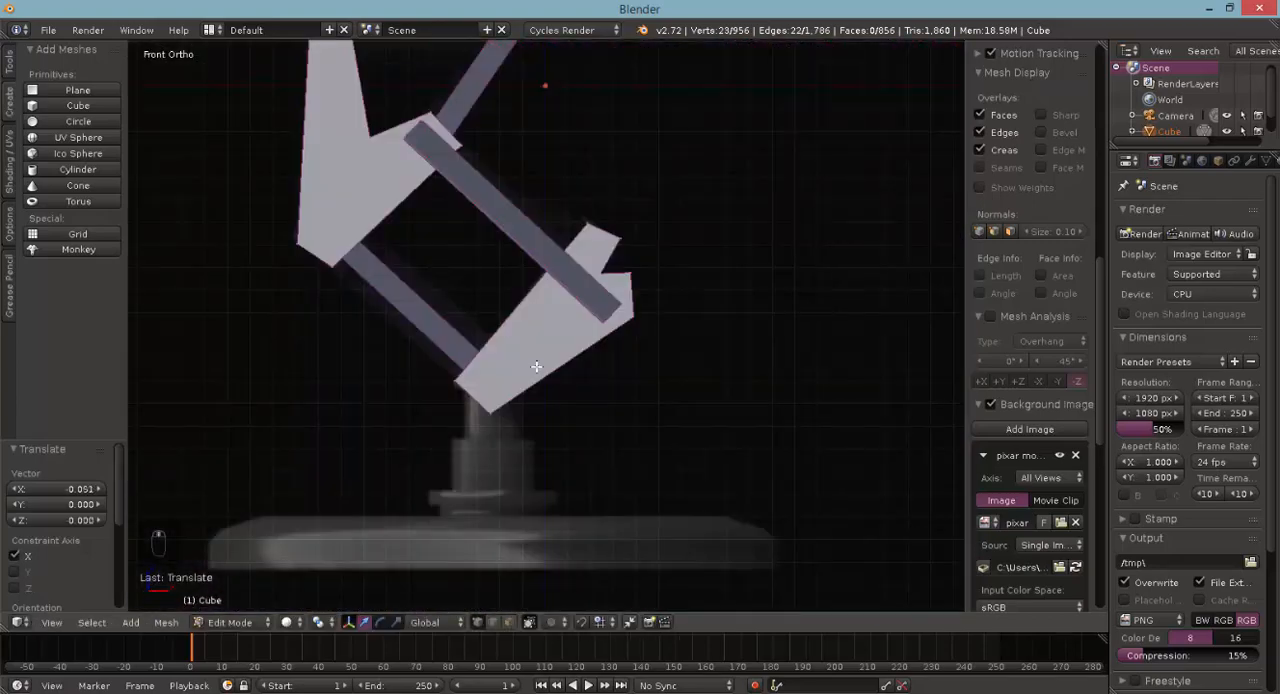
scroll(536, 367, "down", 3, "shift")
key("a")
key("a")
key("a")
key("a")
key("space")
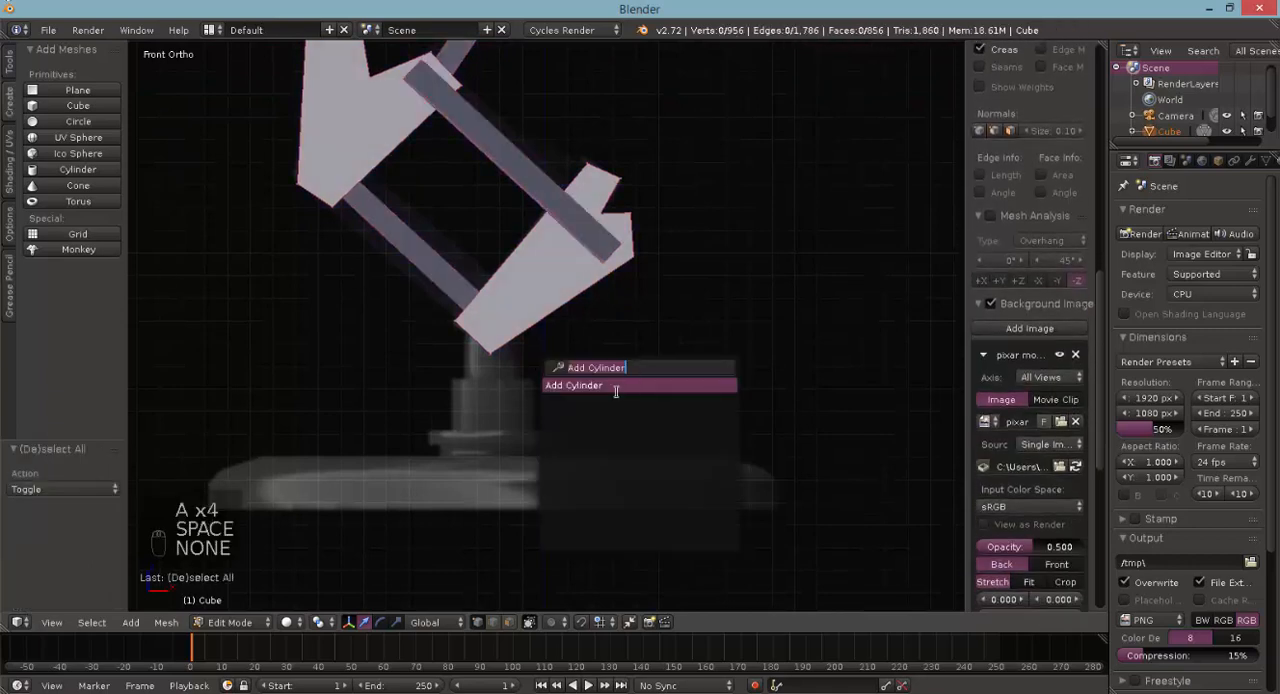
type("add ce")
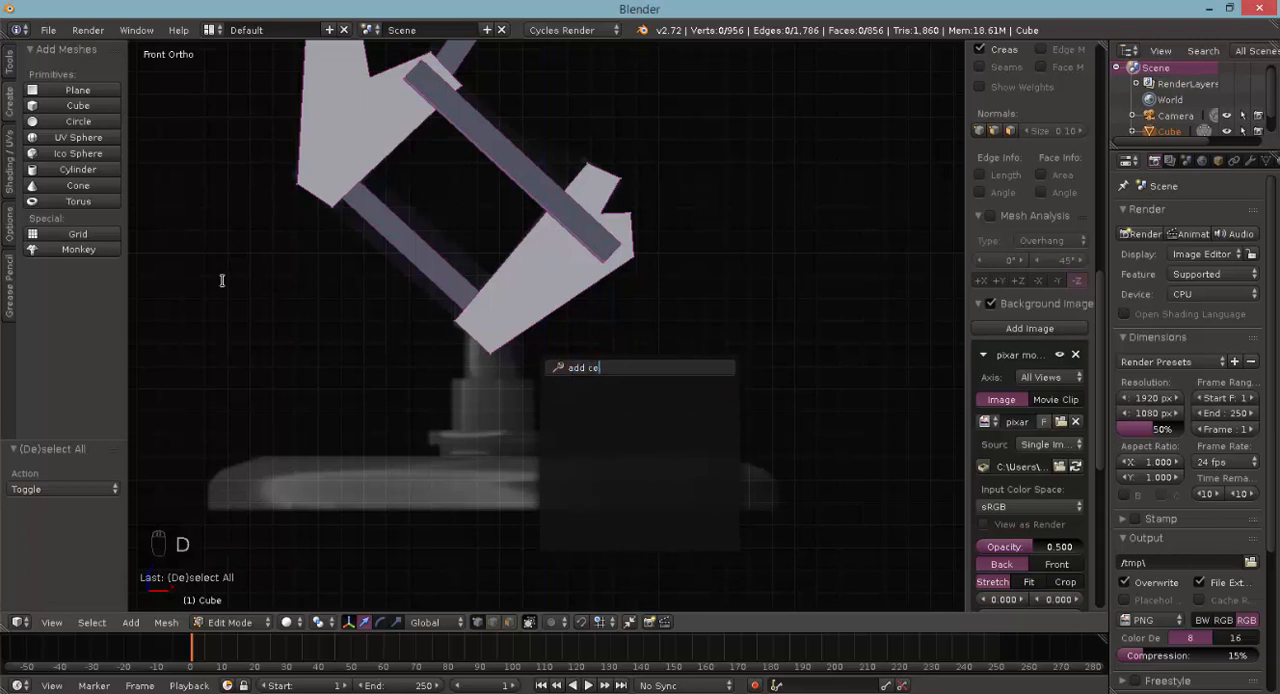
key("BackSpace")
type("ir")
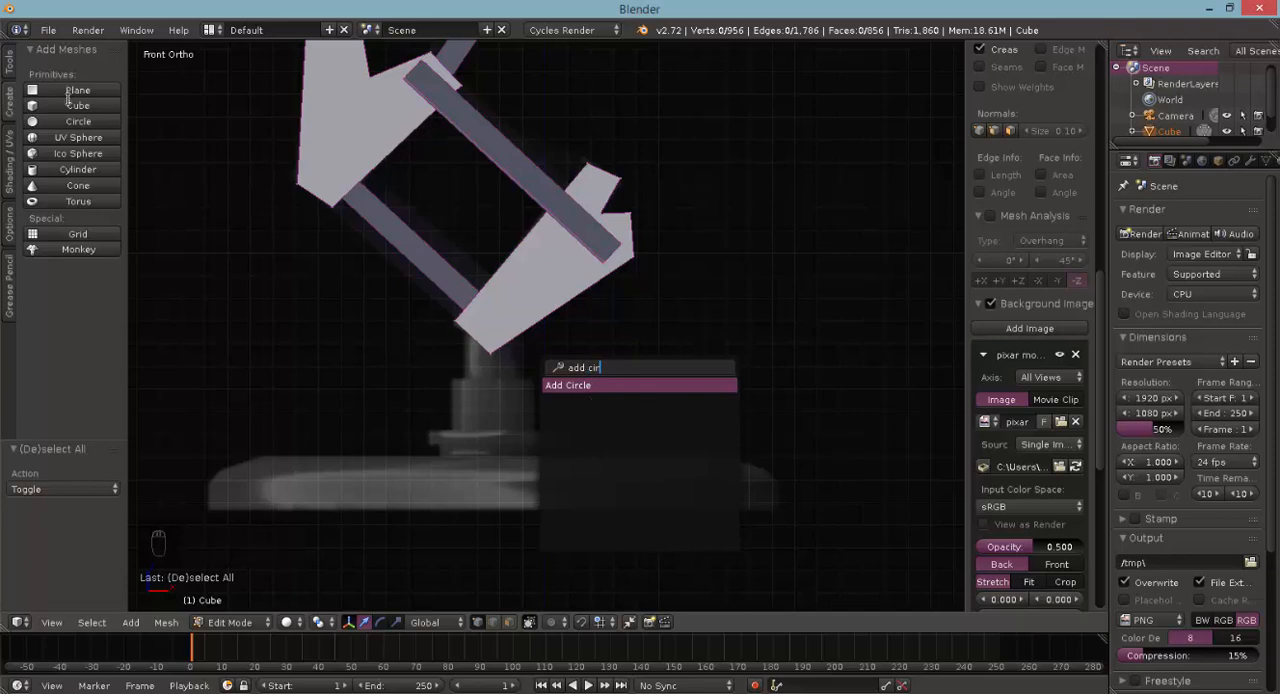
left_click(577, 384)
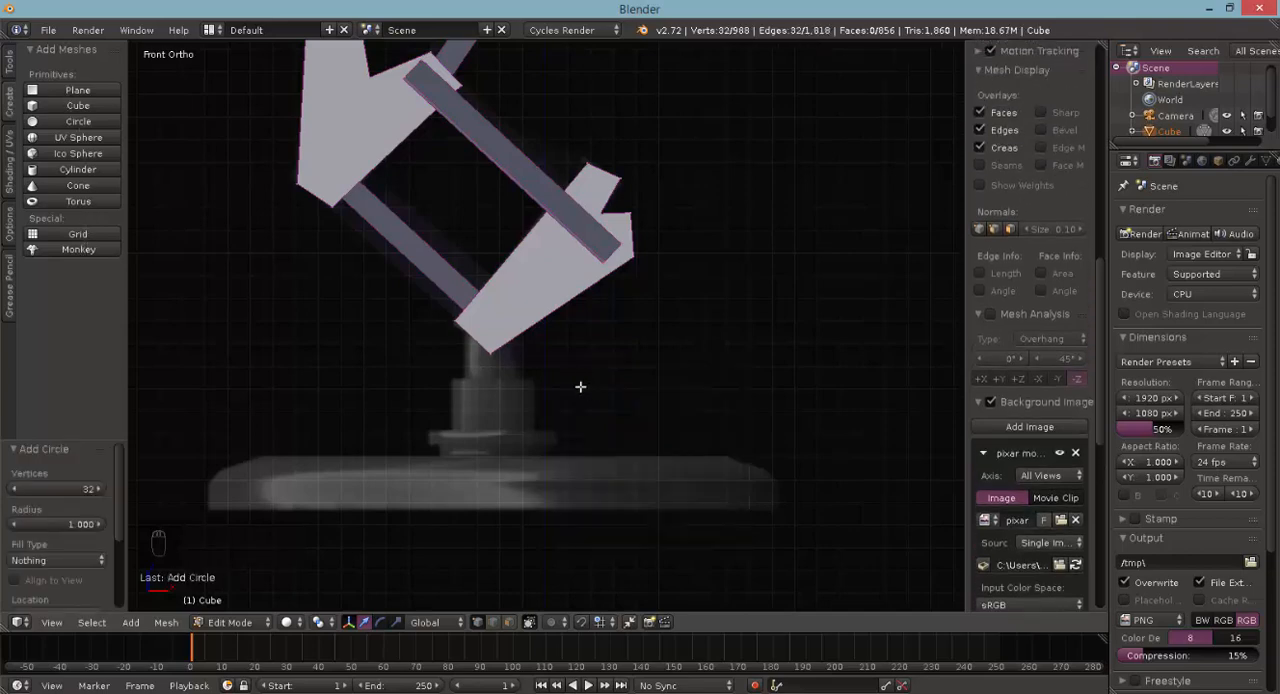
- Move the circle -3.300 in Z and -0.500 in X to centre it on the lamp base in the reference image
scroll(385, 485, "down", 4)
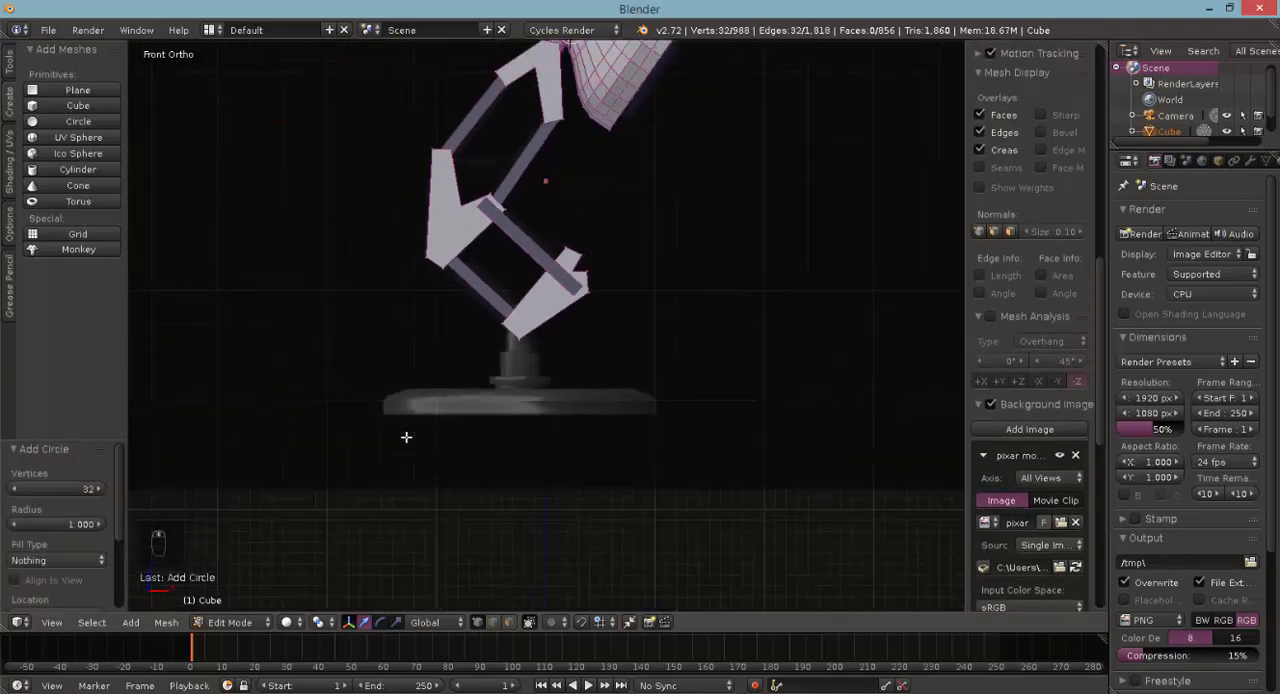
scroll(470, 351, "down", 3)
left_click_drag(561, 112, 564, 321)
scroll(624, 350, "up", 5)
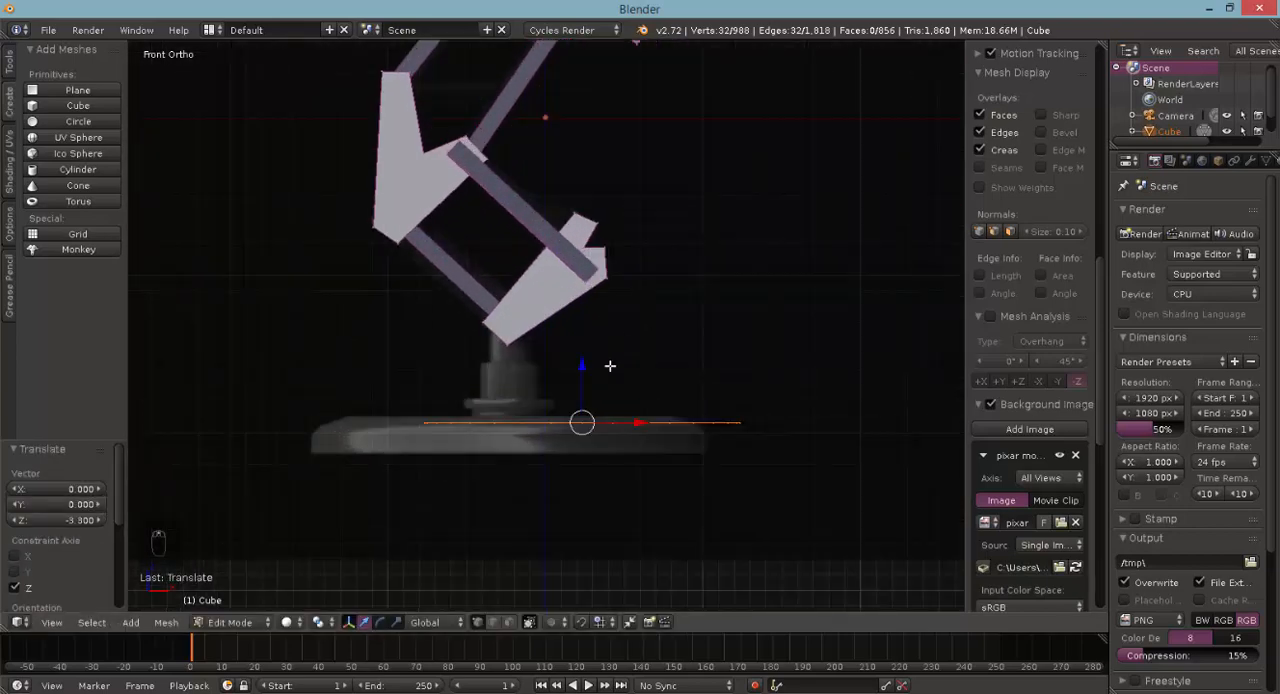
left_click_drag(628, 426, 552, 426)
scroll(550, 430, "up", 2)
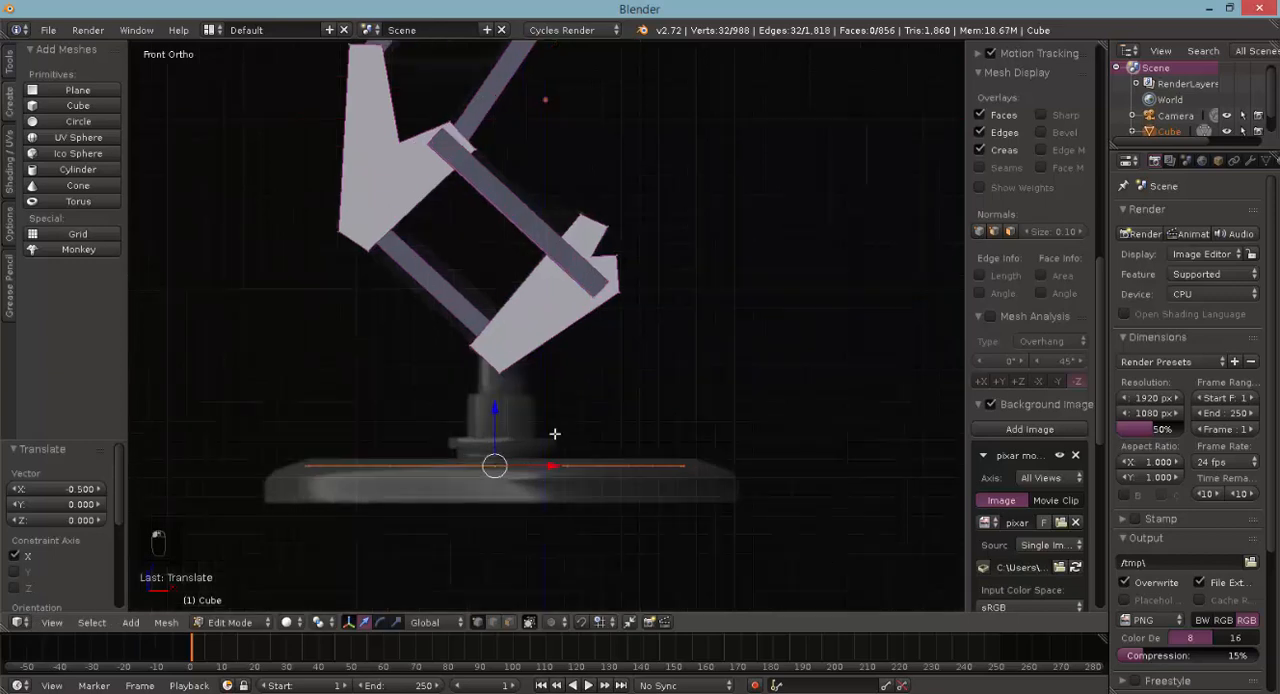
- Lower the circle 0.199 to the bottom edge of the reference base and scale it to 1.283
left_click_drag(495, 388, 481, 431)
key("s")
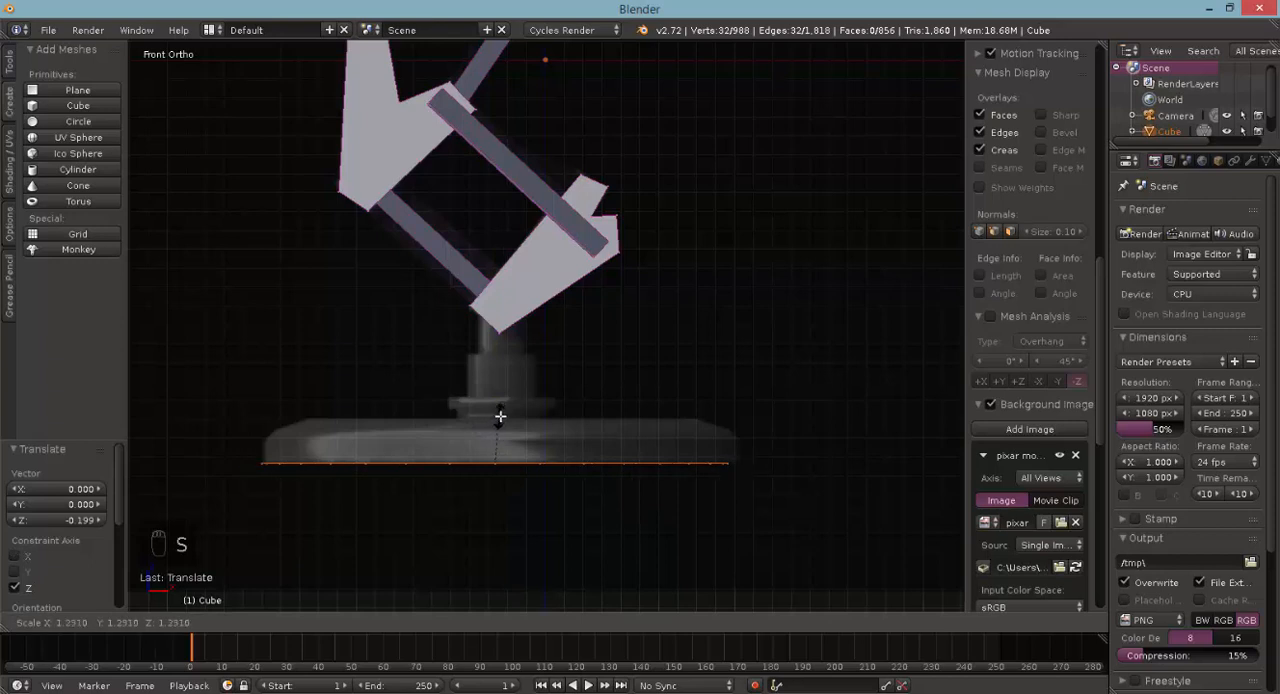
left_click(502, 414)
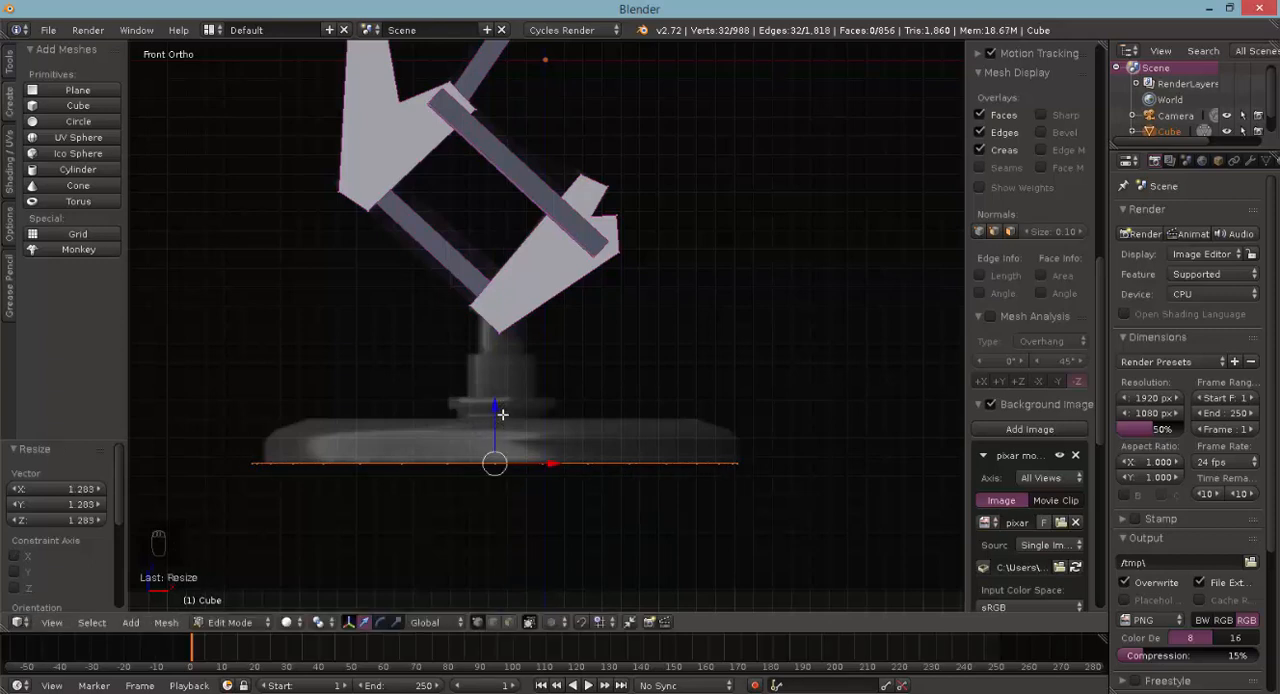
- Extrude the base circle upward by 0.100 twice to form the side wall of the base
key("e")
left_click(504, 401)
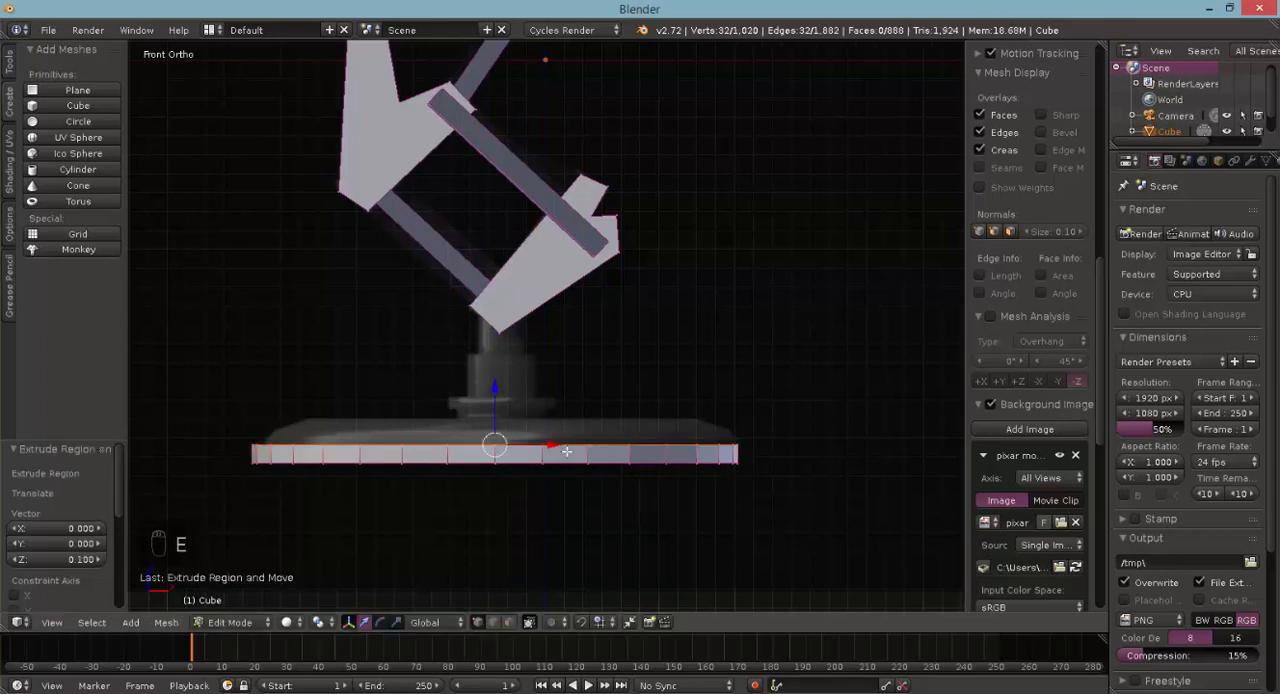
key("z")
scroll(524, 442, "up", 2)
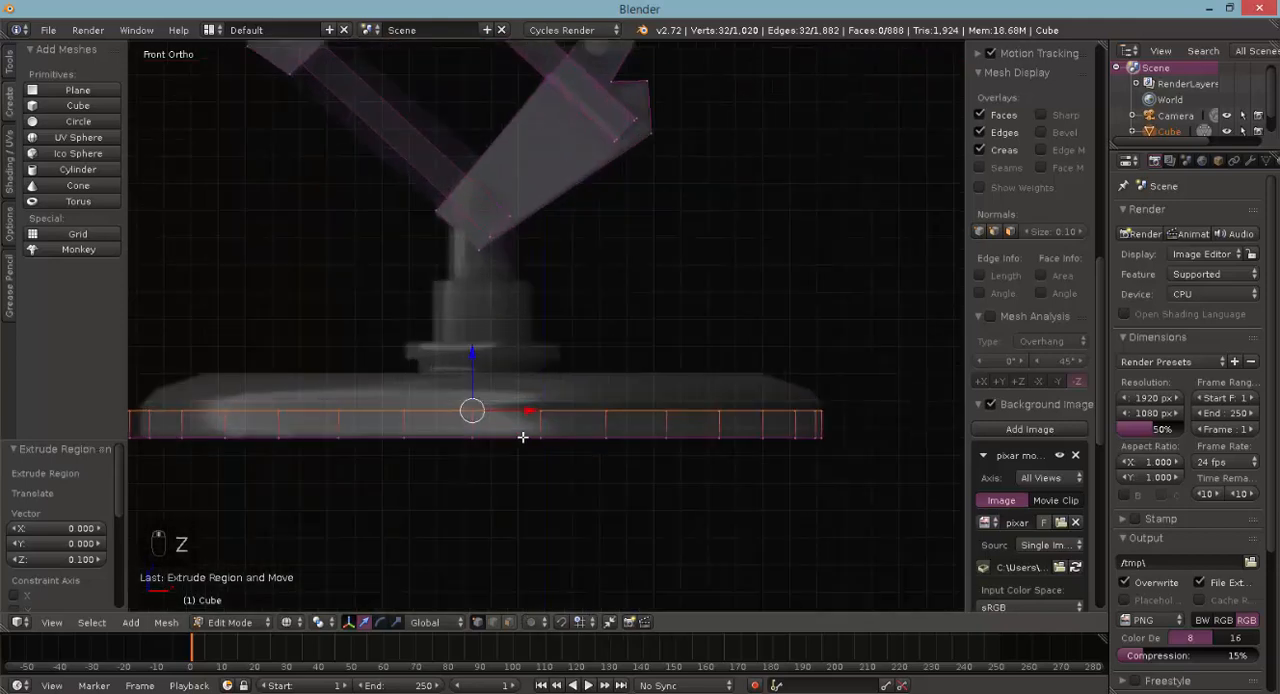
key("e")
left_click(520, 412)
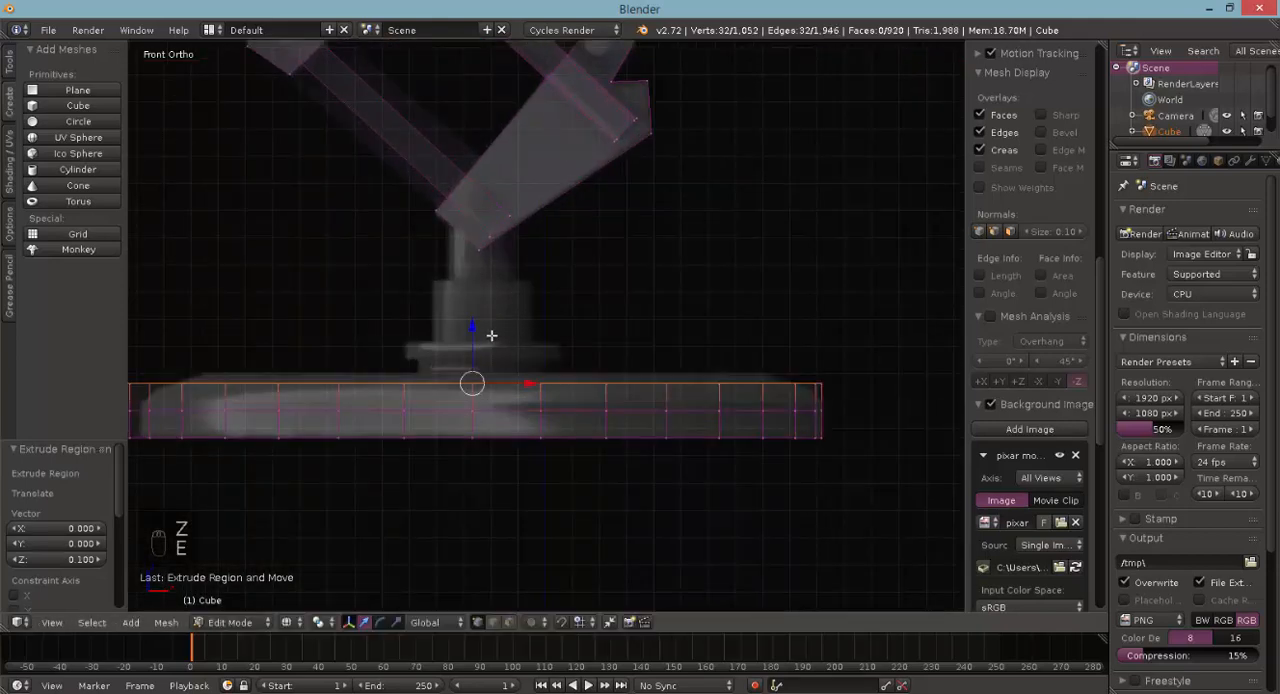
- Lower the base's top ring by 0.035 and scale it to 0.965 to start the rounded upper edge
left_click_drag(471, 343, 471, 352)
key("s")
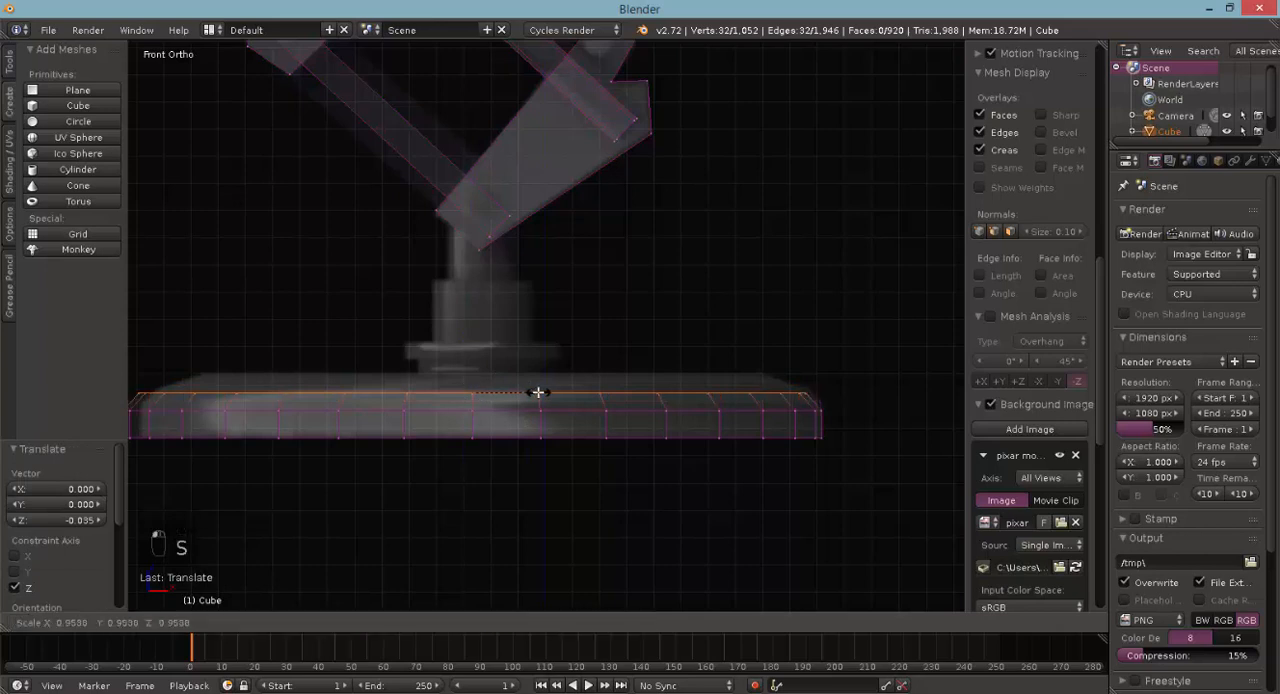
left_click(539, 392)
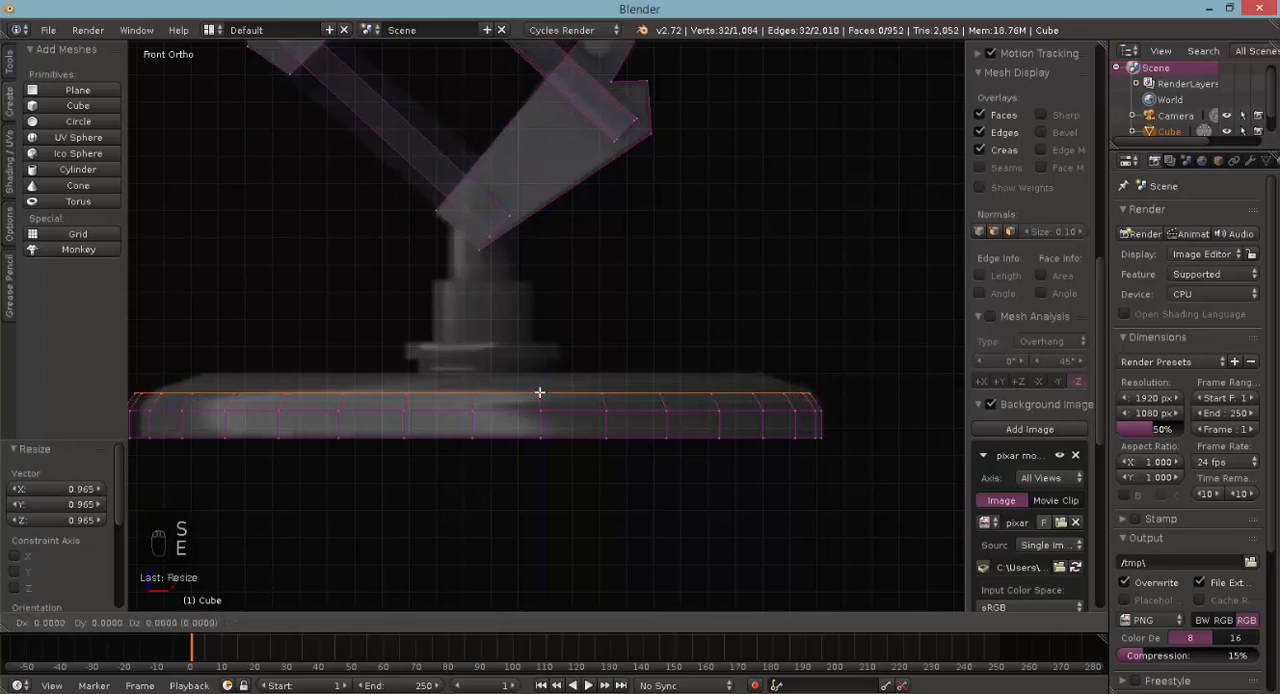
- Extrude the base's top ring up by 0.100, lower it by 0.050 and scale it to 0.876 to continue the rounded edge
key("e")
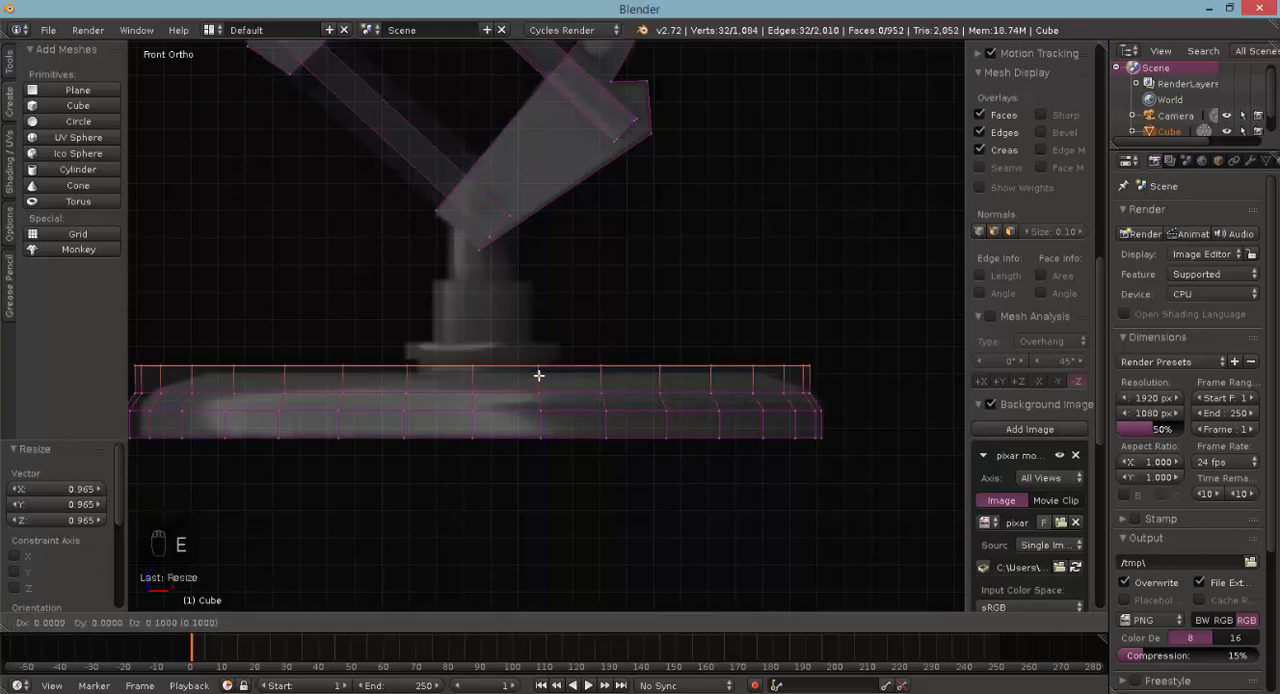
left_click(538, 376)
left_click_drag(477, 343, 476, 352)
key("s")
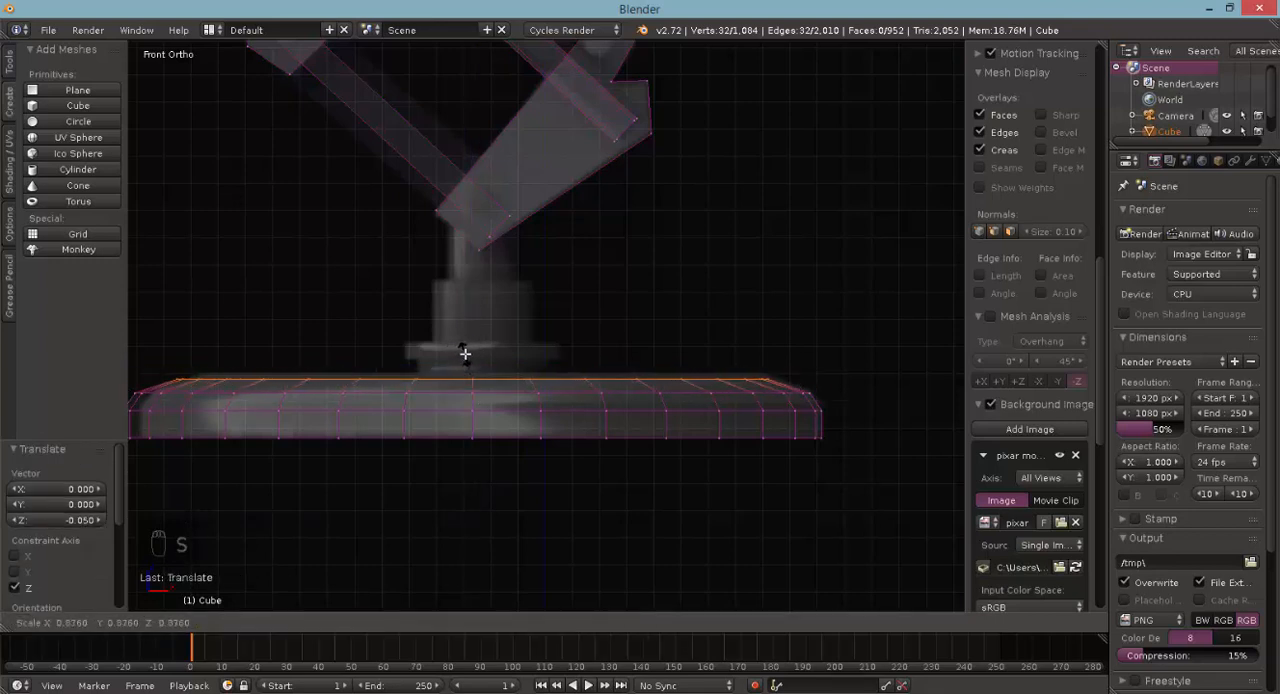
left_click(465, 353)
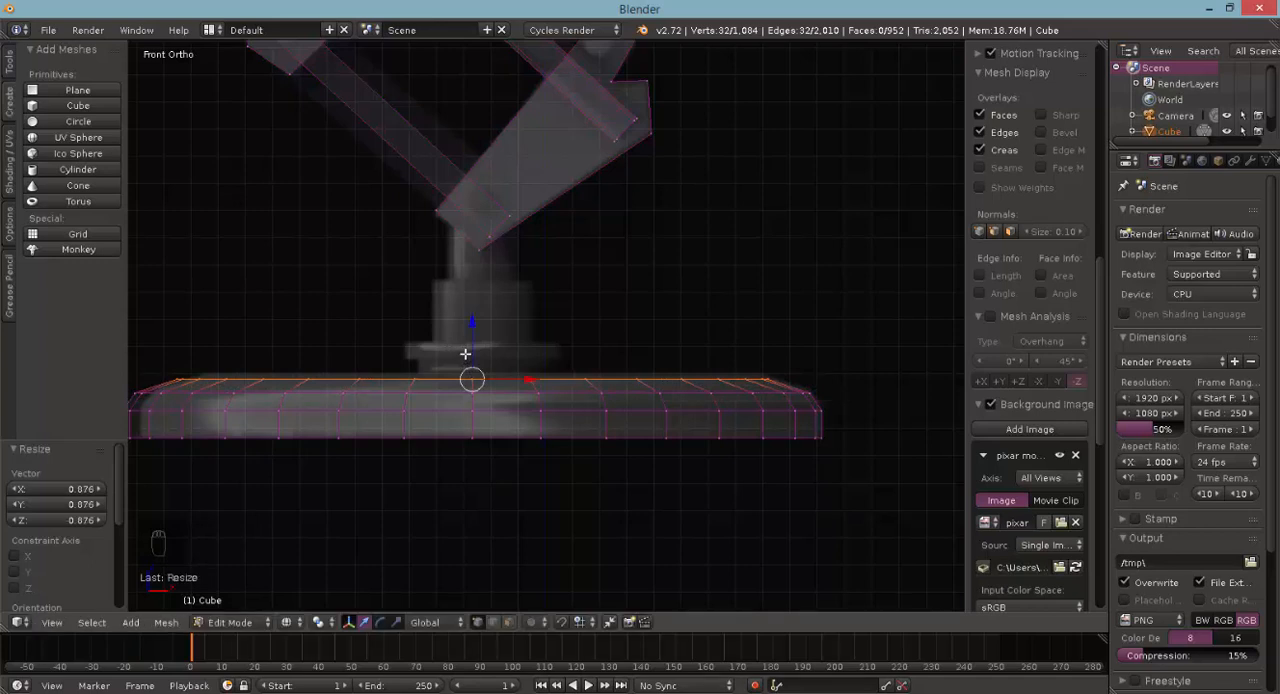
- Extrude the base's top ring in place and scale it to 0.210 to form the flat top around the stem opening
key("e")
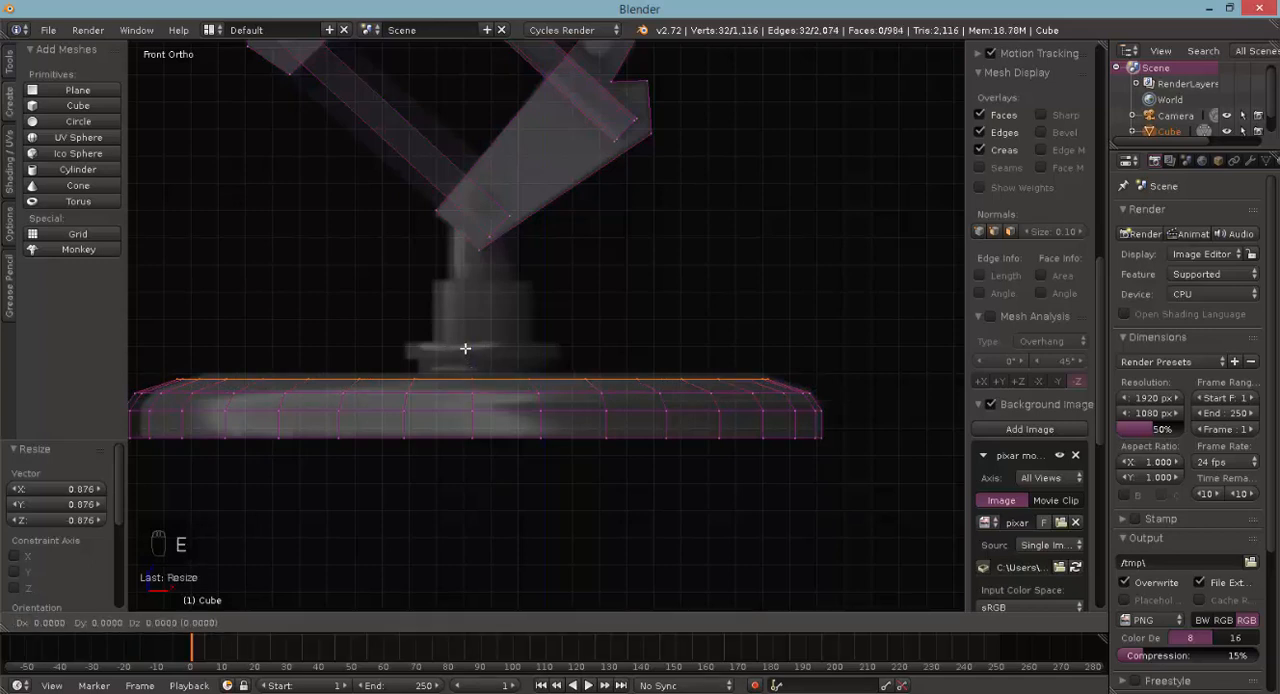
left_click(465, 348)
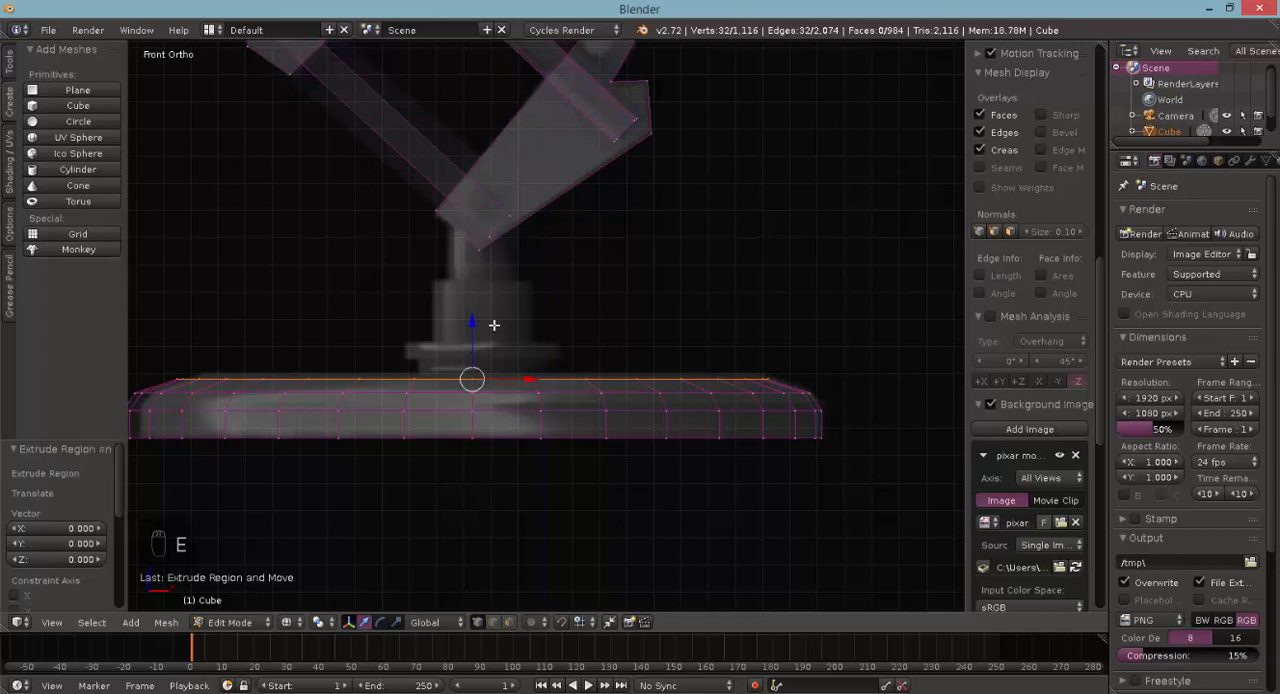
key("s")
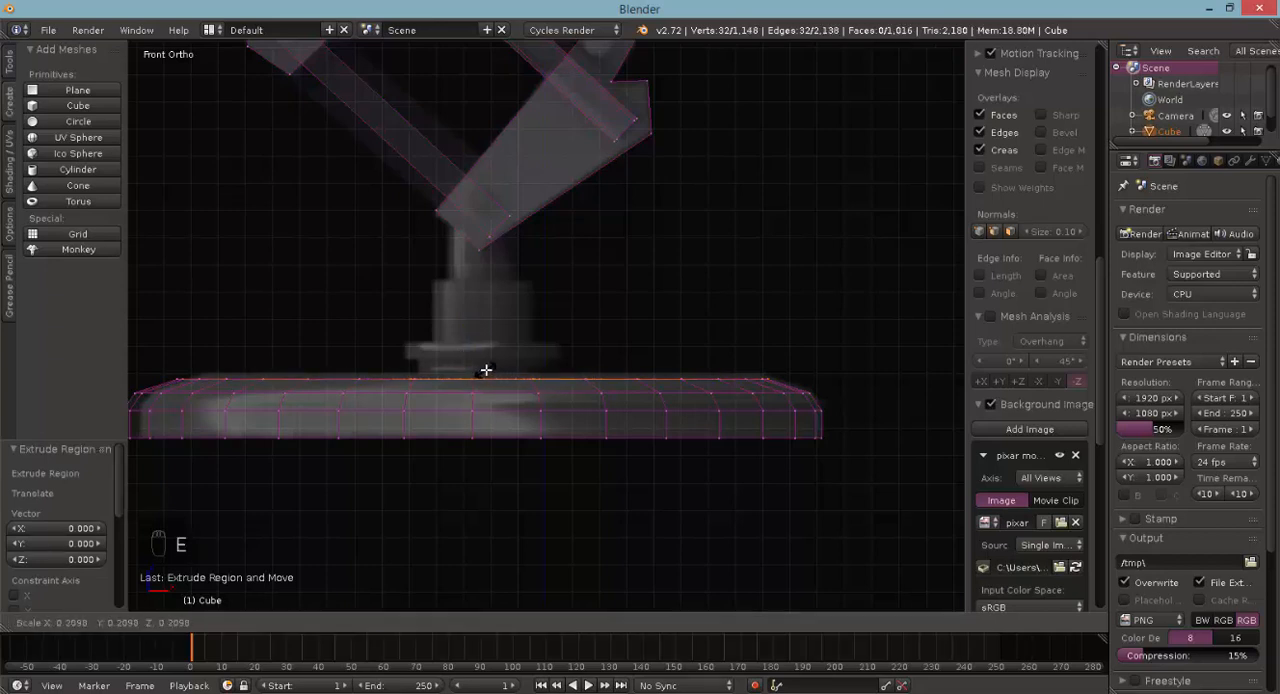
left_click(483, 370)
middle_click_drag(575, 361, 541, 405)
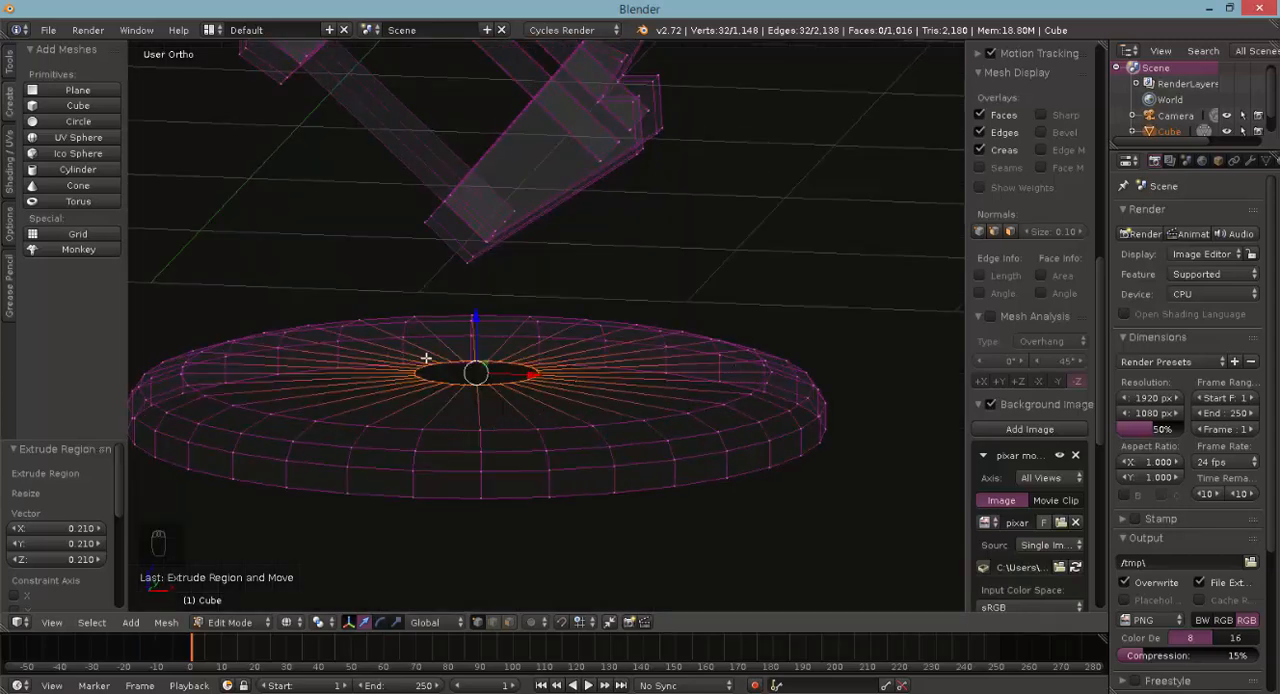
- In front view, extrude the inner ring up by 0.100 and lower it by 0.032 to form a short collar on the base
key("KP_1")
key("e")
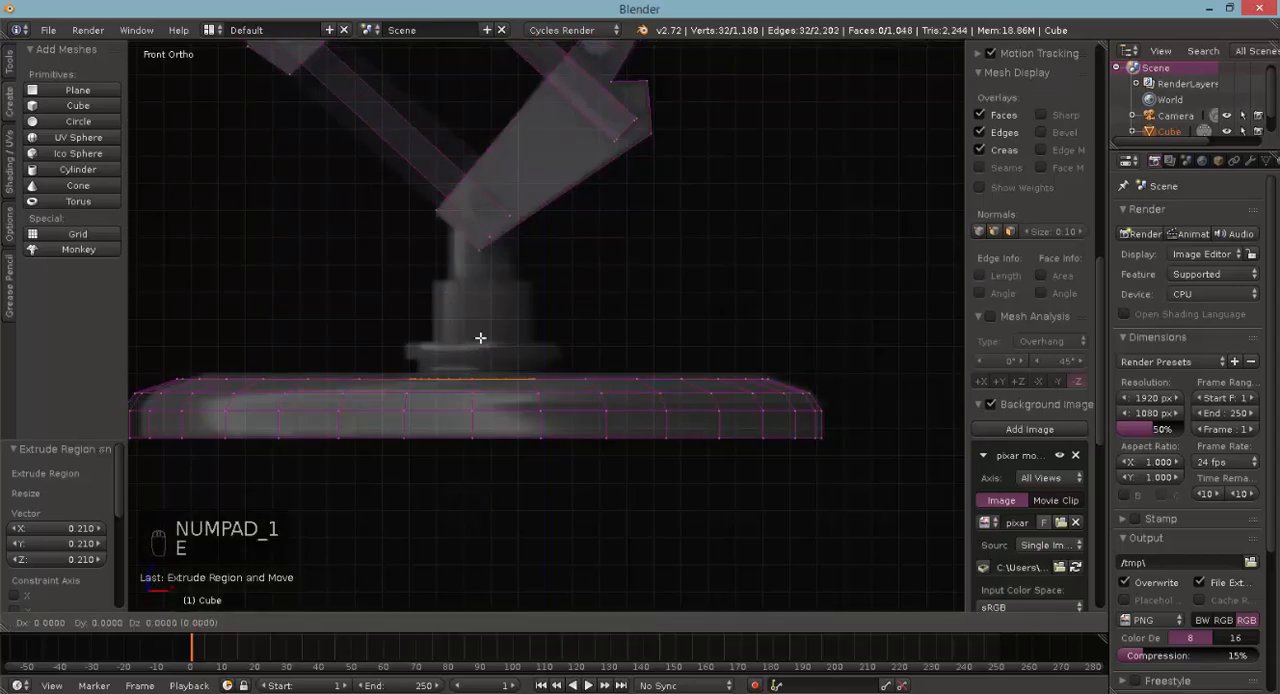
left_click(477, 334)
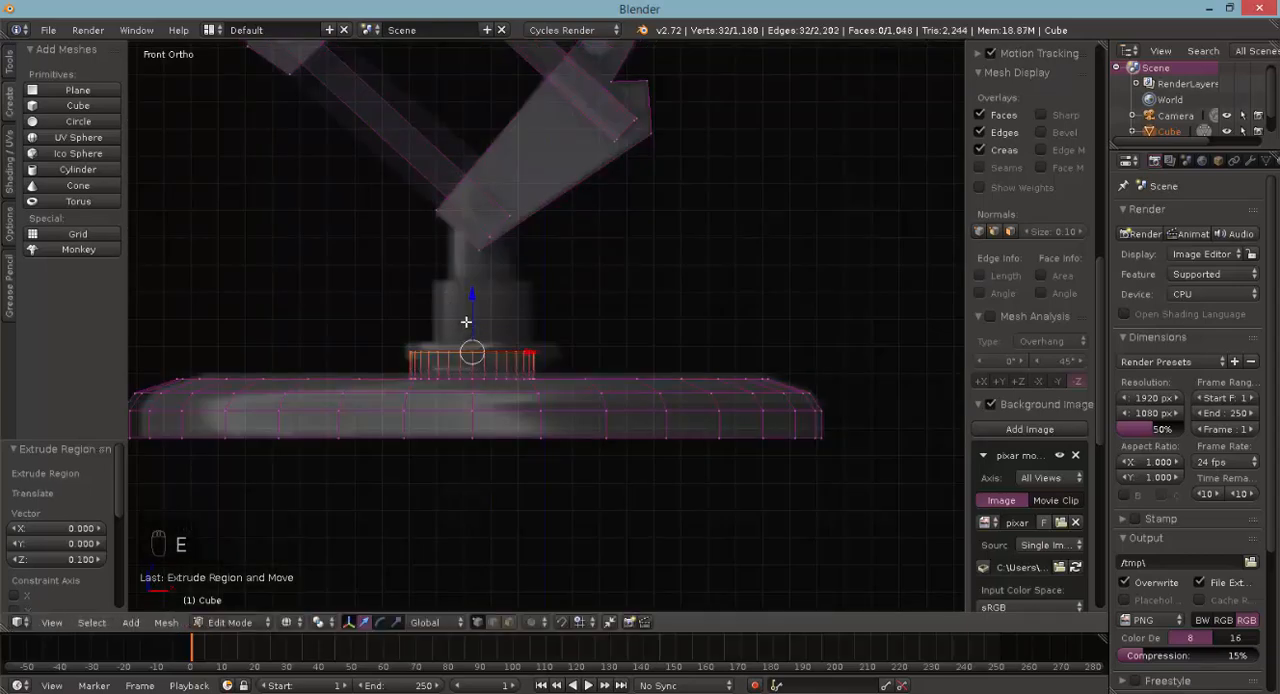
left_click_drag(468, 318, 468, 327)
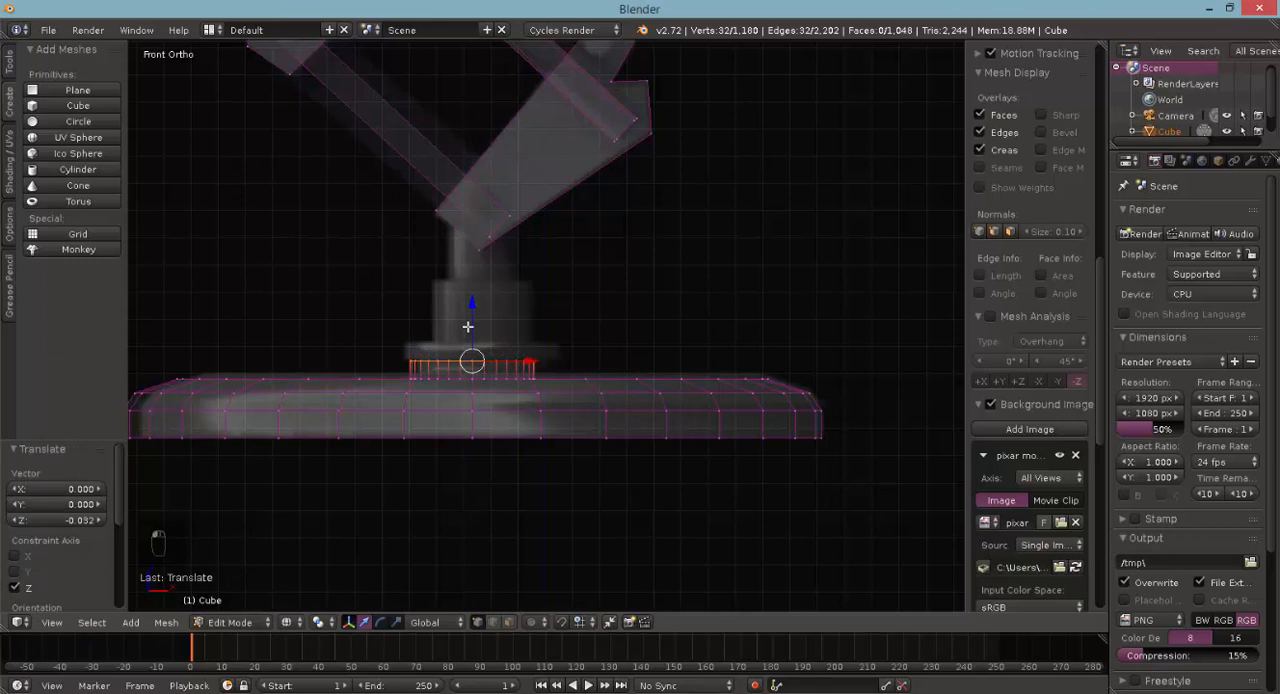
- Extrude the collar's top ring in place and scale it to 1.118 to widen it into a flange
key("e")
right_click(468, 326)
key("e")
right_click(468, 326)
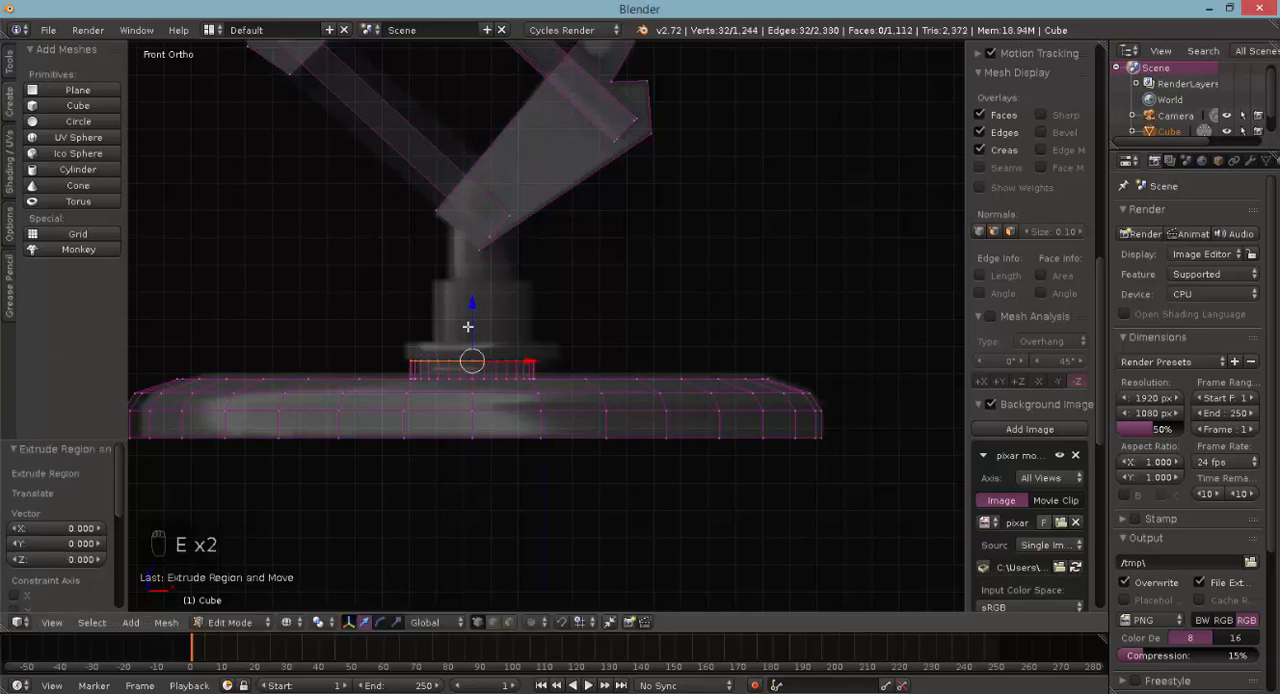
key("s")
left_click(460, 324)
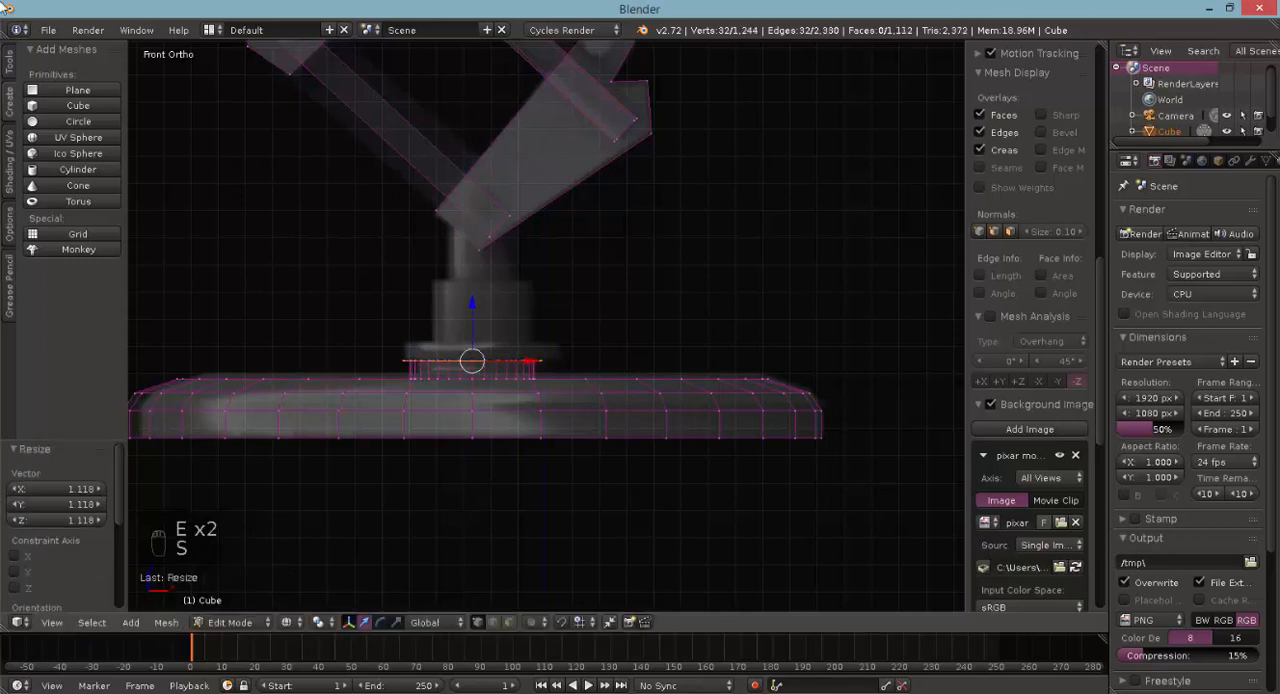
- Extrude the widened flange ring upward and lower it by 0.039 to match the flange thickness in the reference image
scroll(435, 353, "down", 3)
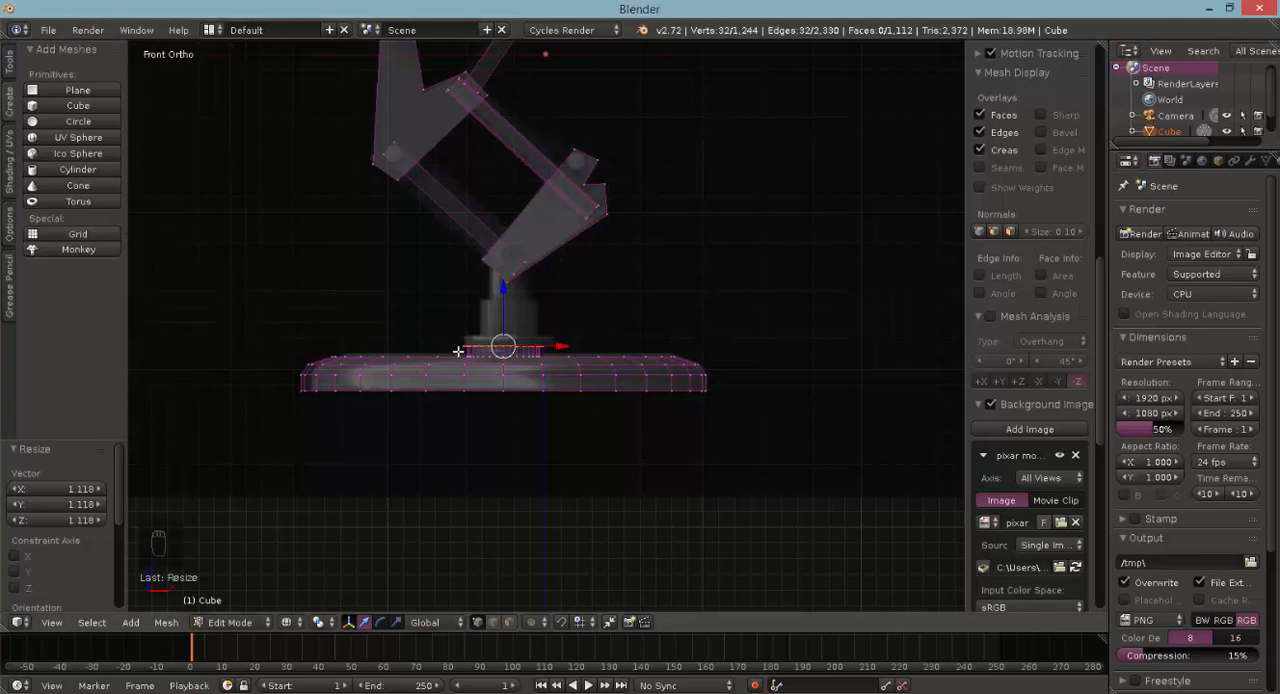
scroll(474, 351, "up", 3)
key("e")
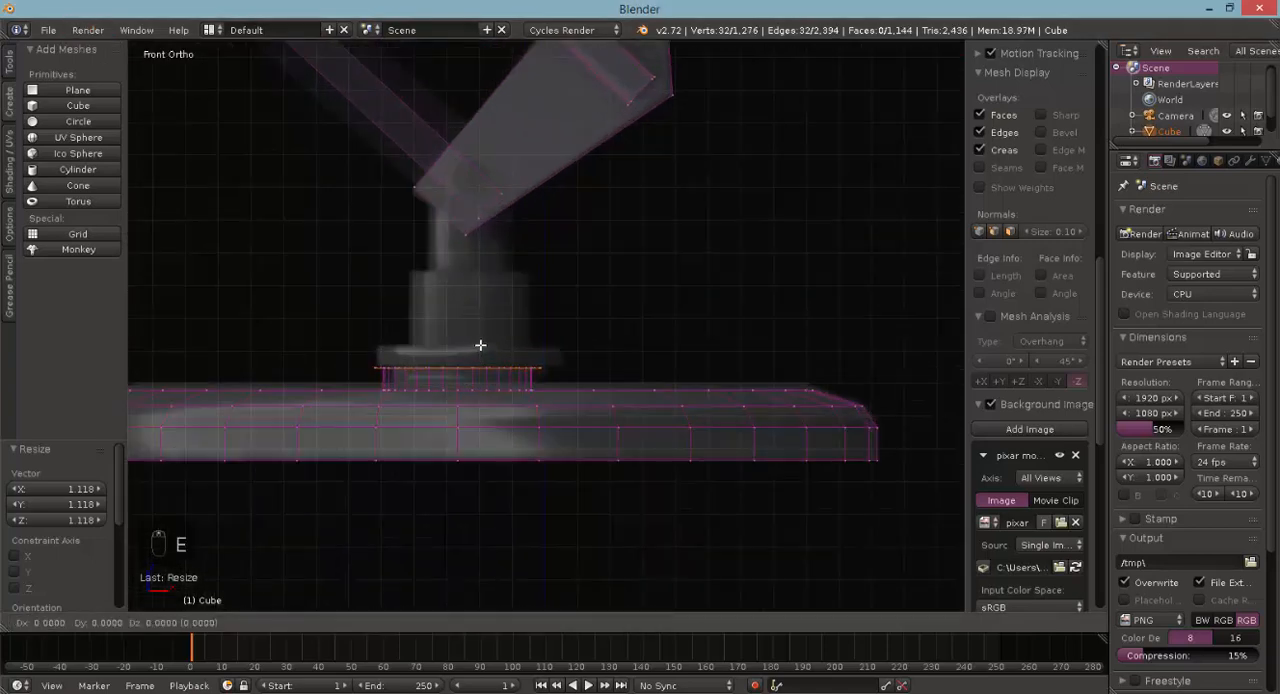
left_click(475, 335)
key("g")
left_click(471, 343)
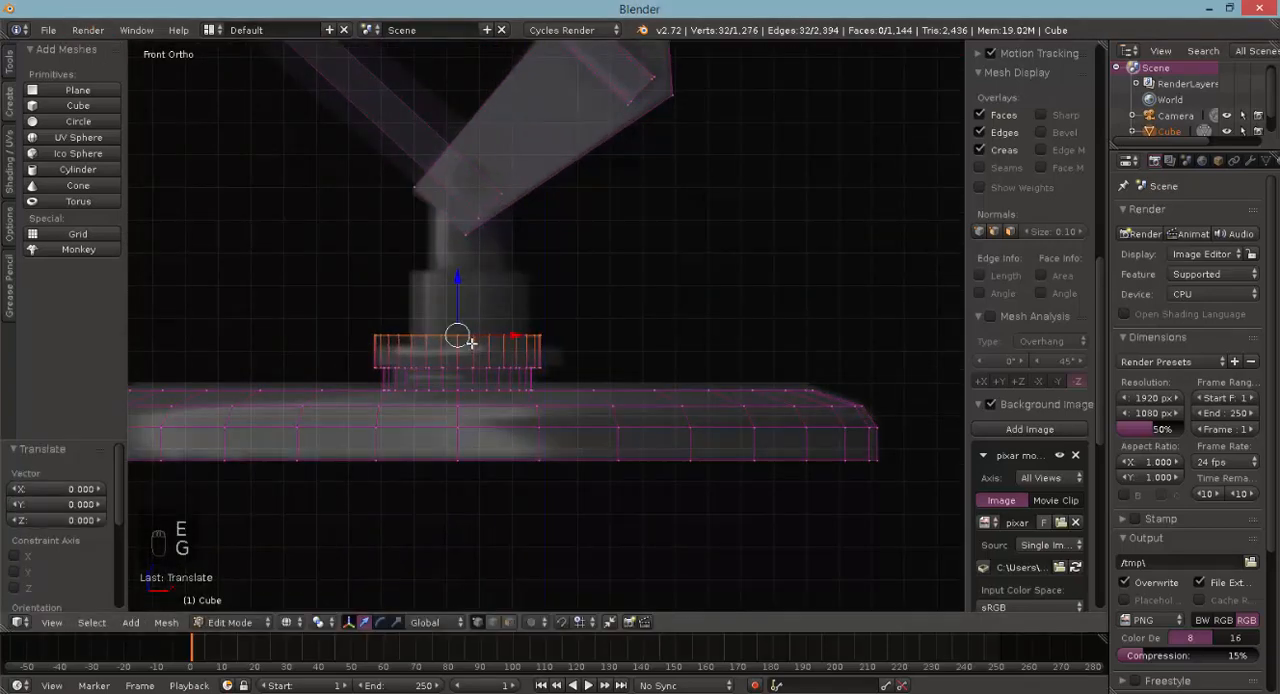
key("g")
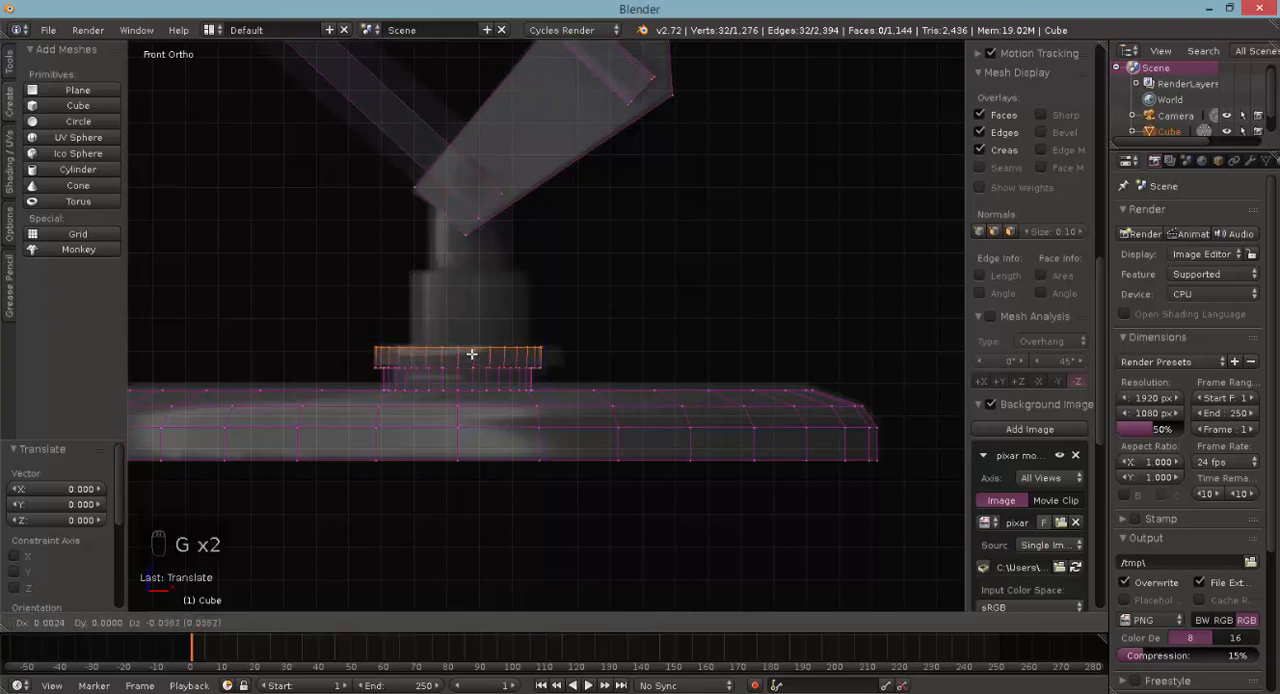
right_click(468, 352)
left_click_drag(451, 289, 463, 305)
scroll(563, 426, "down", 4)
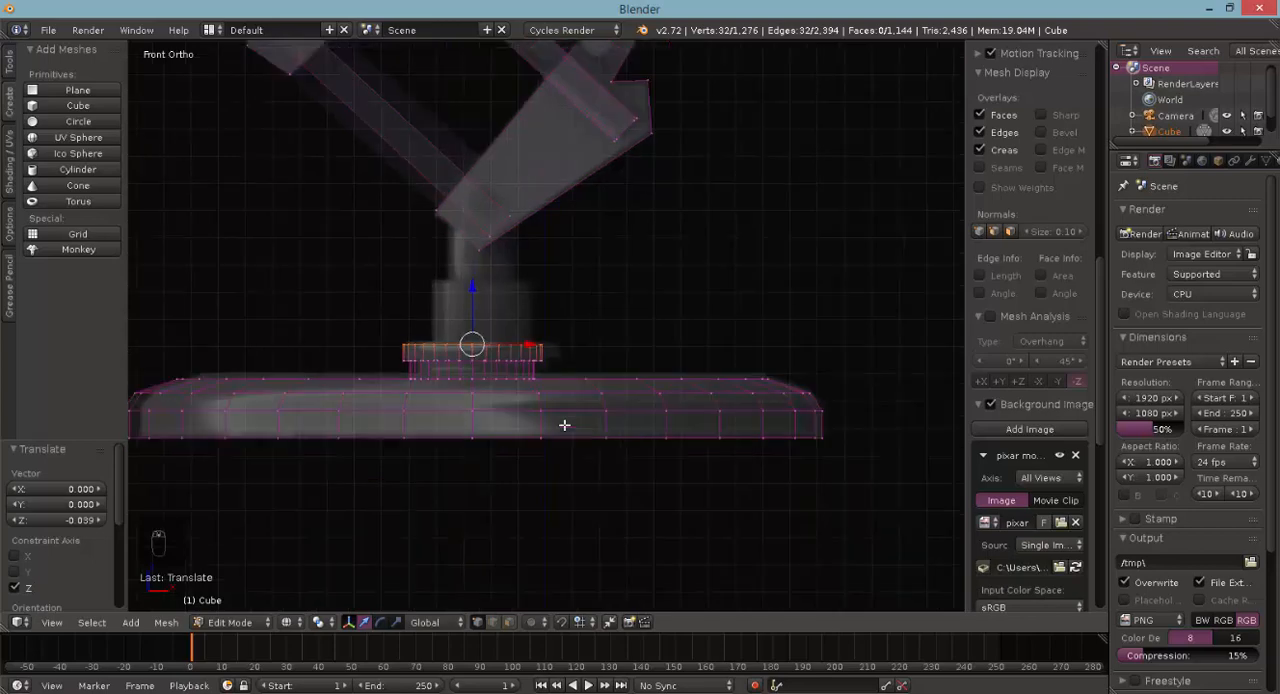
key("a")
key("b")
left_click_drag(250, 328, 730, 512)
left_click_drag(556, 362, 557, 360)
scroll(443, 334, "up", 4)
key("a")
- Select the flange's top ring, extrude it in place and scale it to 0.700 to match the stem's lower section
key("b")
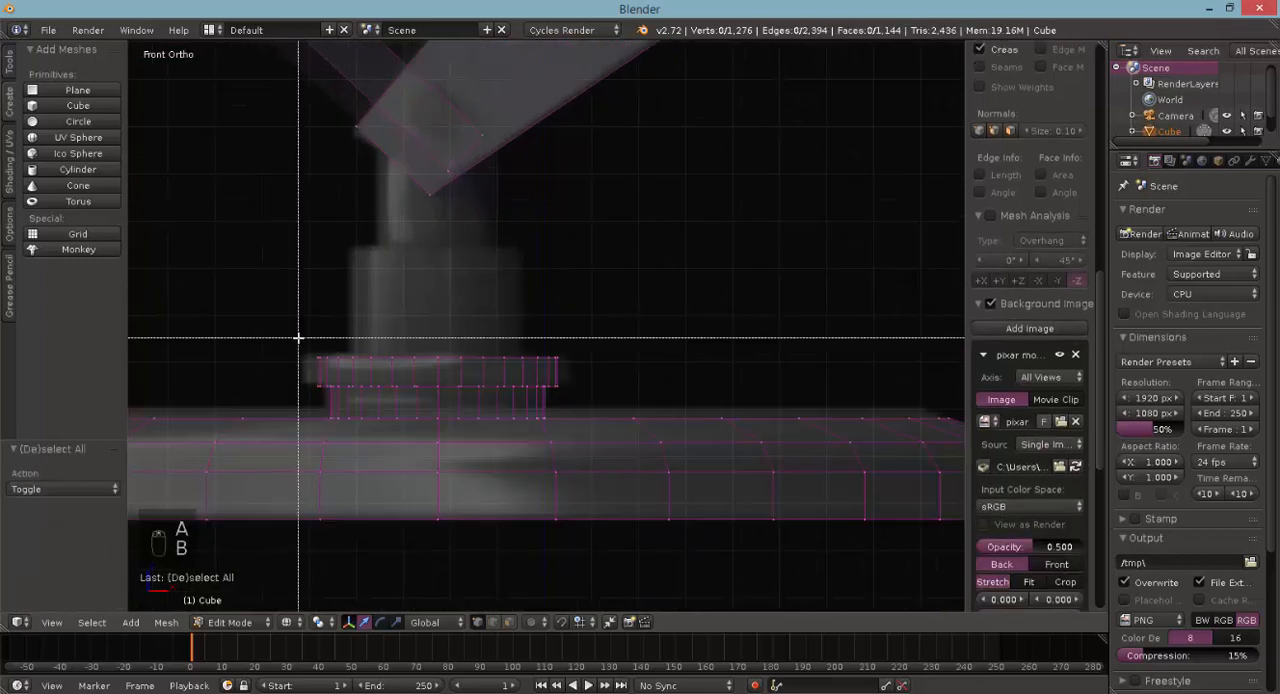
left_click_drag(298, 338, 590, 372)
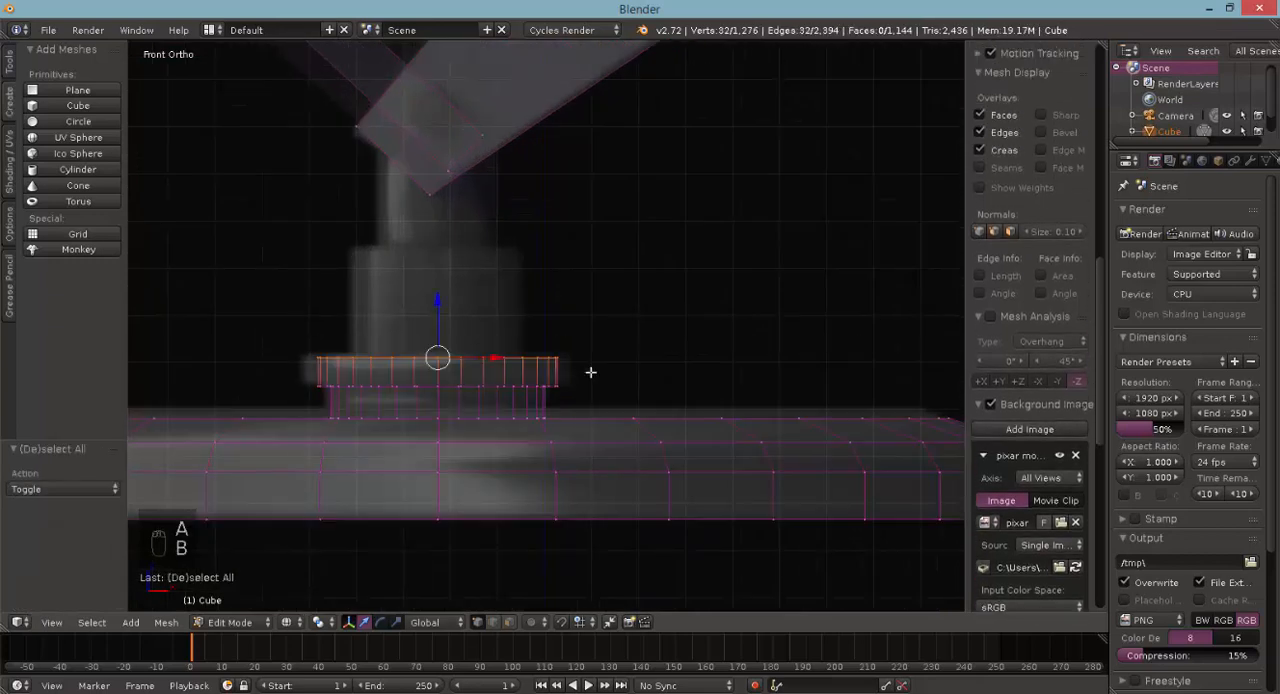
key("b")
key("b")
left_click_drag(292, 207, 661, 373)
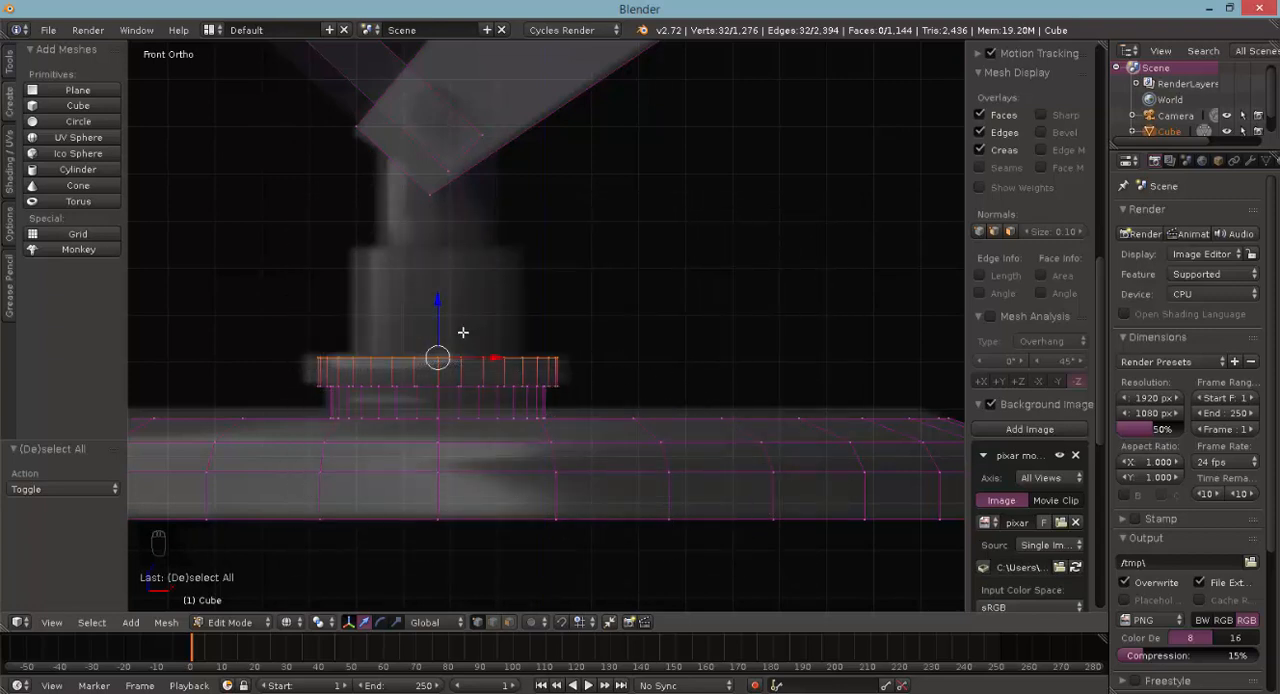
scroll(446, 330, "up", 2, "shift")
key("e")
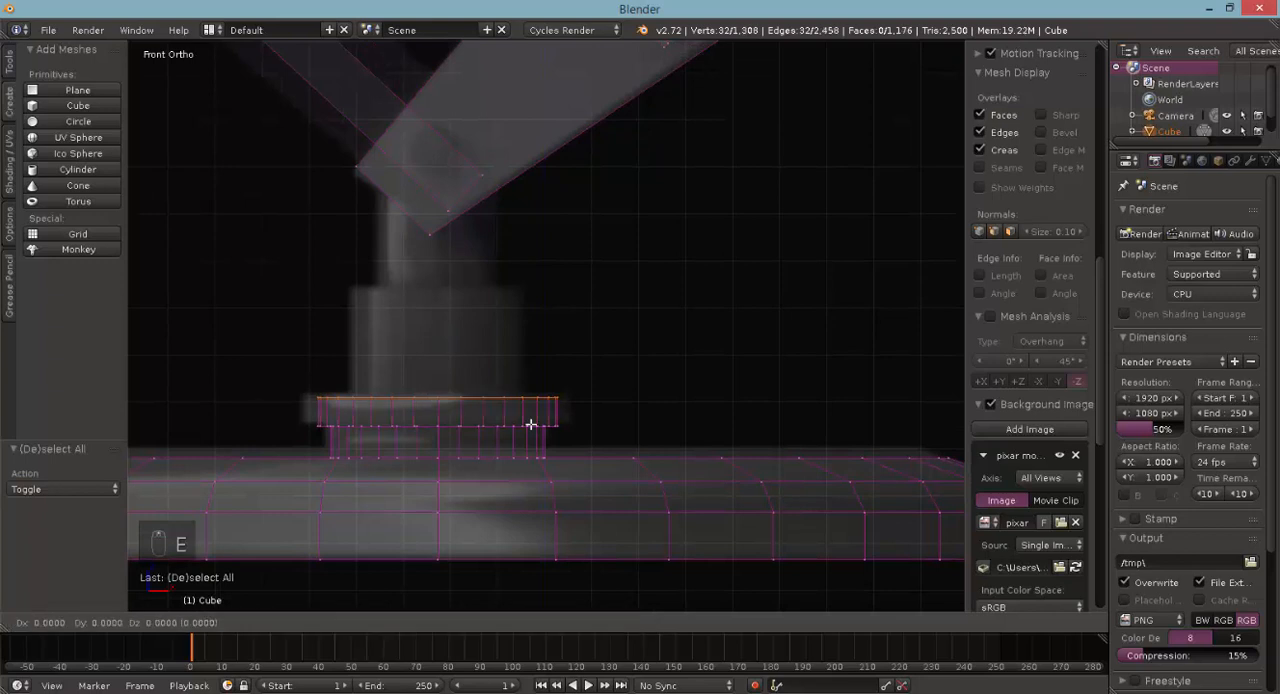
right_click(531, 425)
key("s")
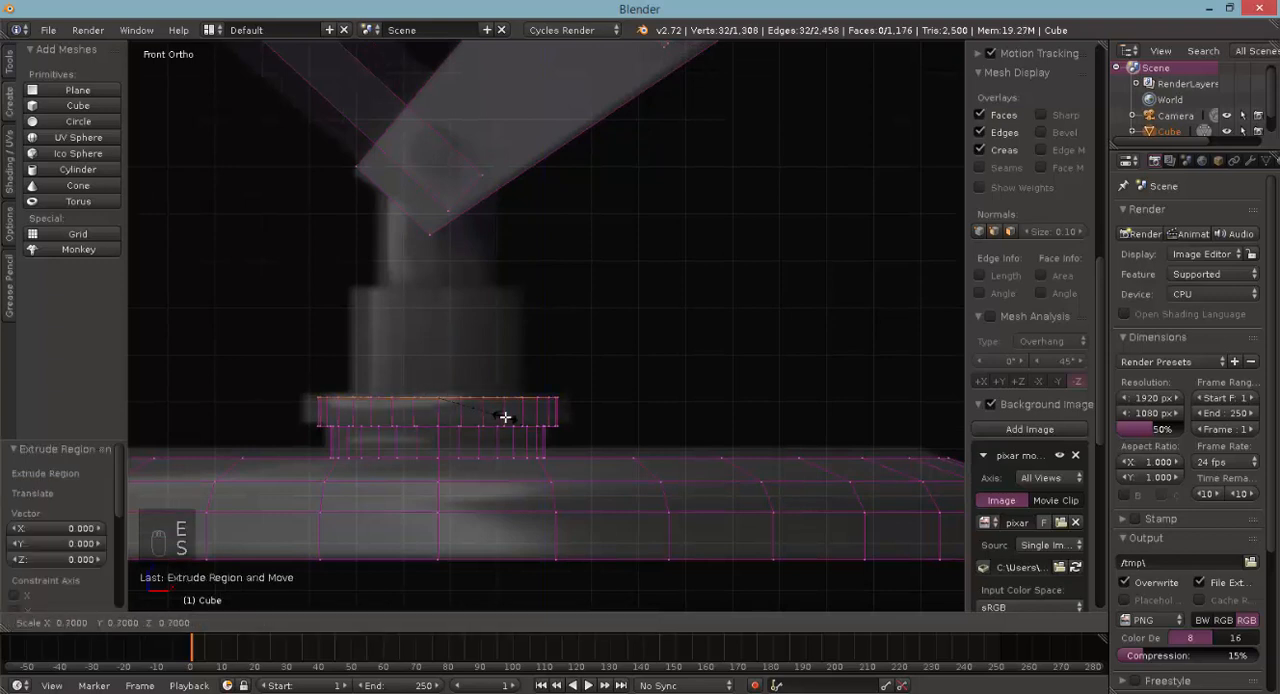
left_click(505, 417)
- Extrude the stem ring up by 0.200 and raise it another 0.032 to the top of the reference's wider stem section
key("e")
left_click(494, 310)
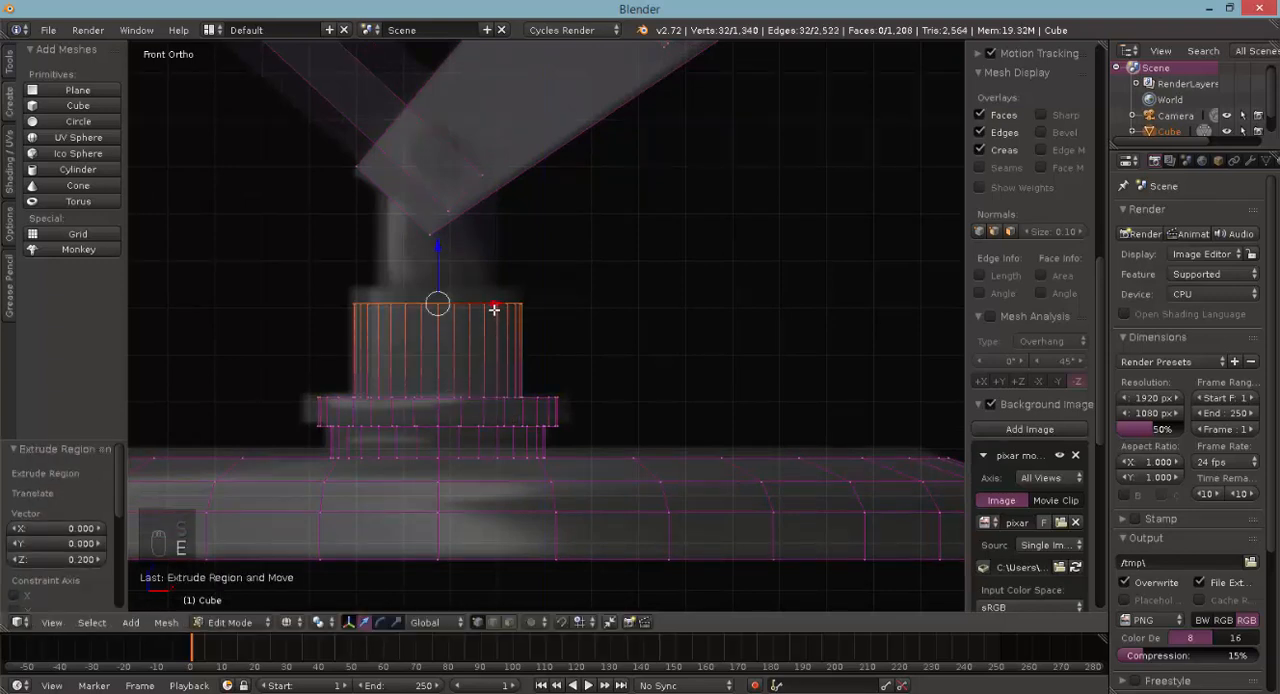
key("e")
right_click(435, 262)
- Extrude the stem's top ring in place, scale it to 0.655 and extrude it up by 0.300 into the lower bracket
key("s")
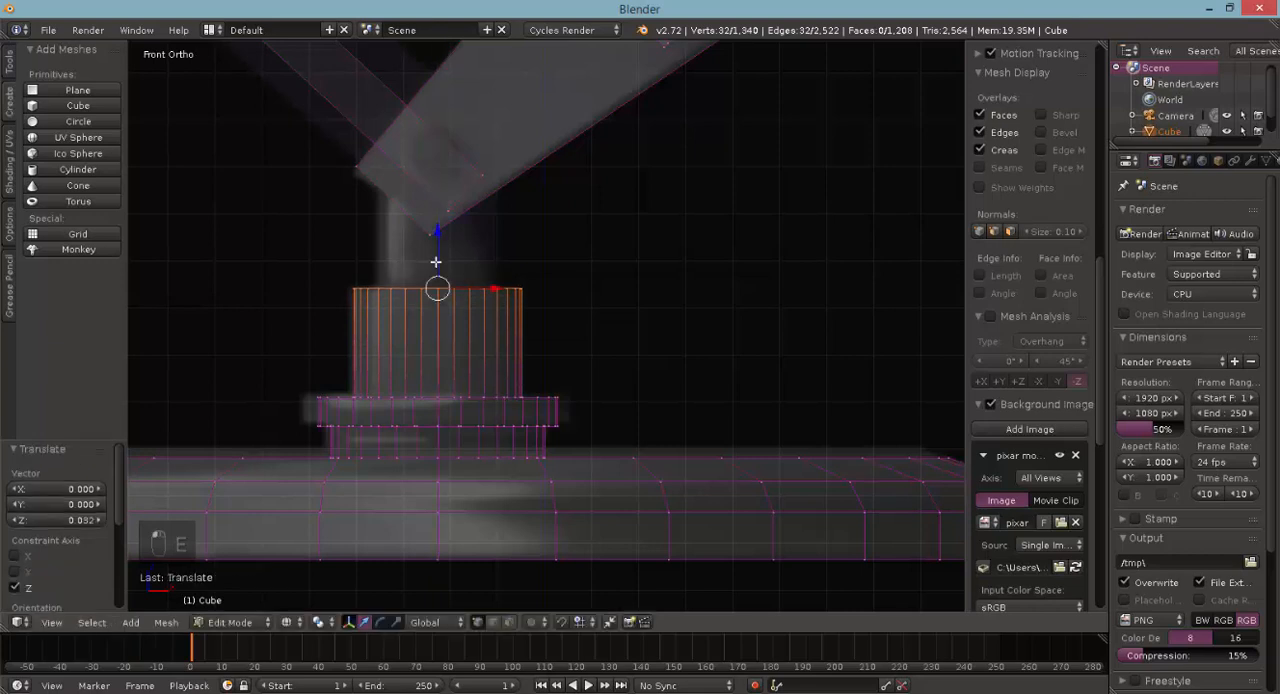
right_click(563, 337)
key("s")
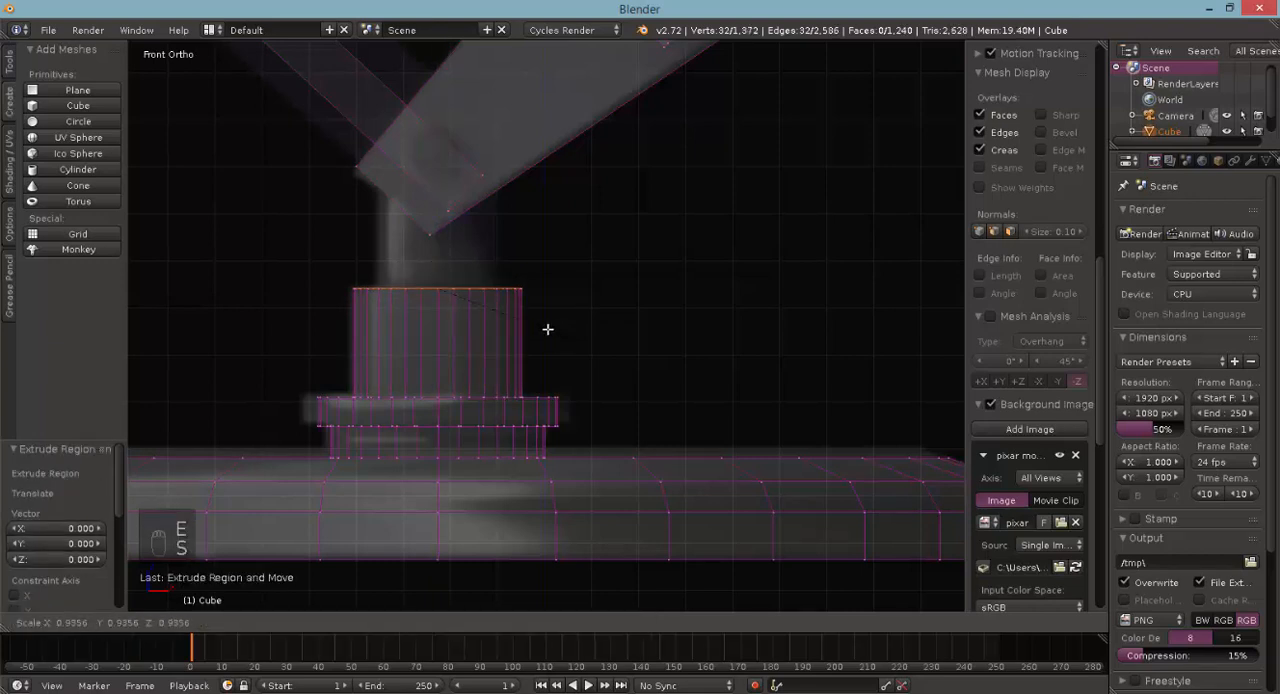
left_click(517, 319)
key("e")
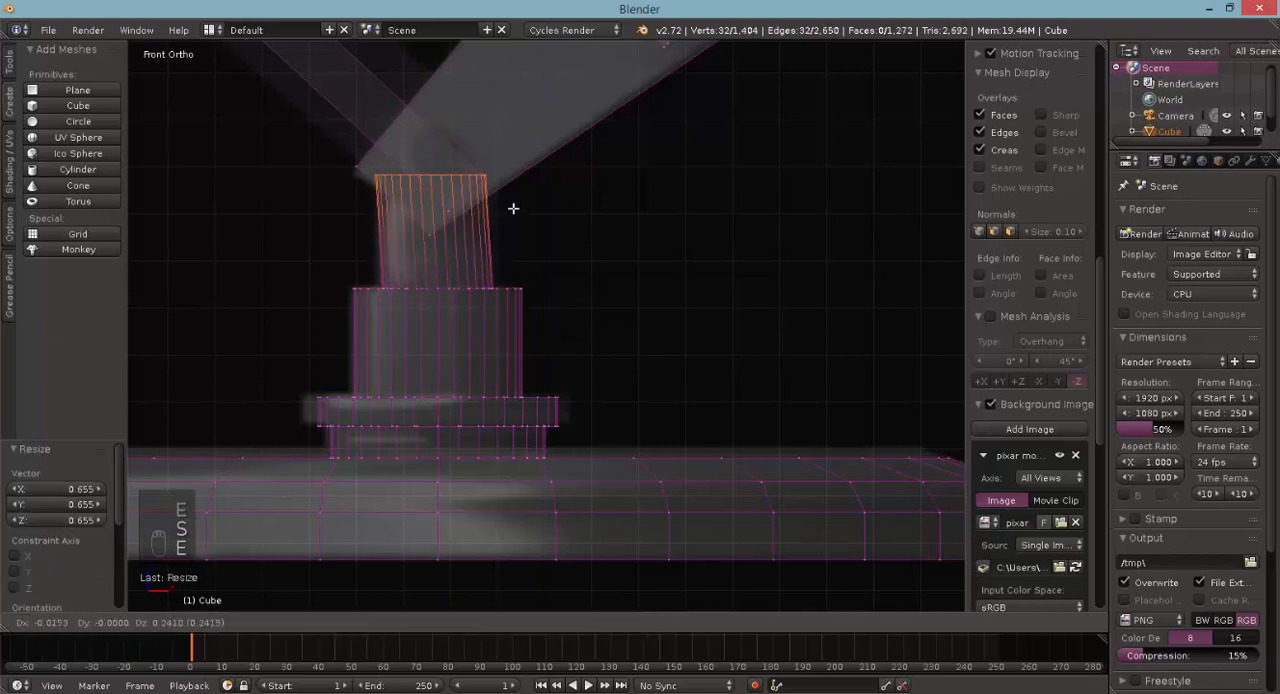
left_click(517, 171)
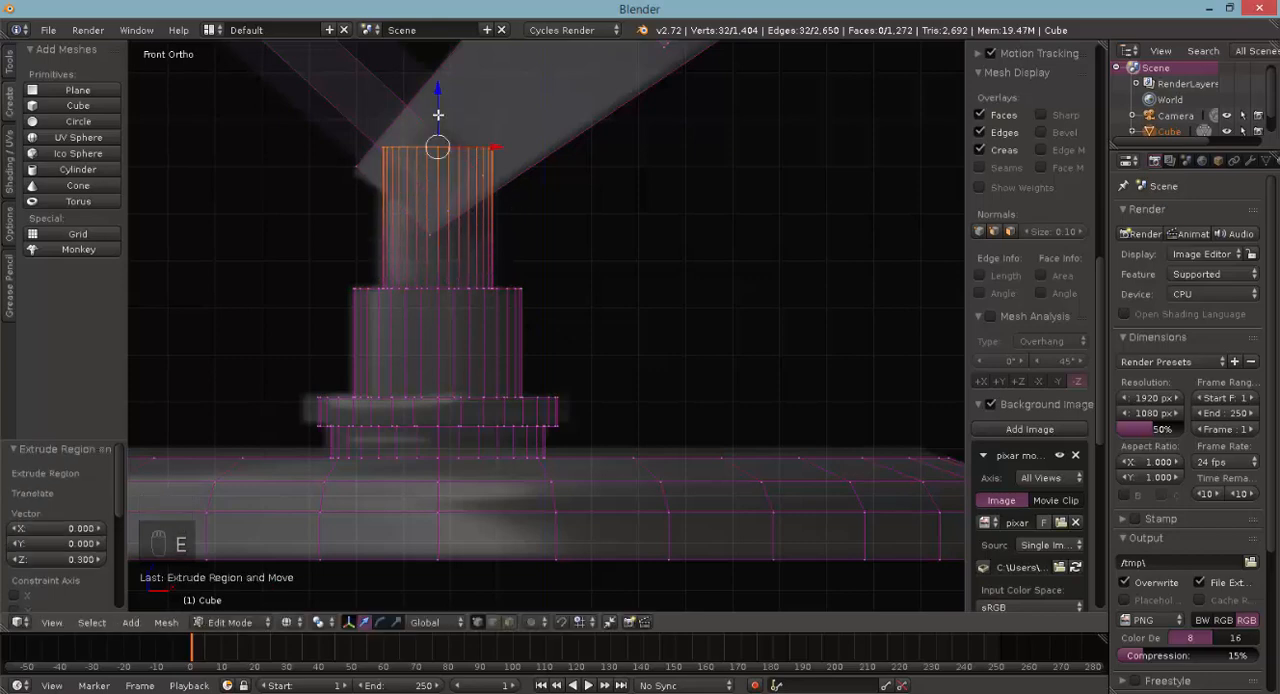
- Check the whole lamp in Object Mode, return to Edit Mode with nothing selected and add a 32-vertex cylinder
scroll(517, 325, "down", 8)
key("Tab")
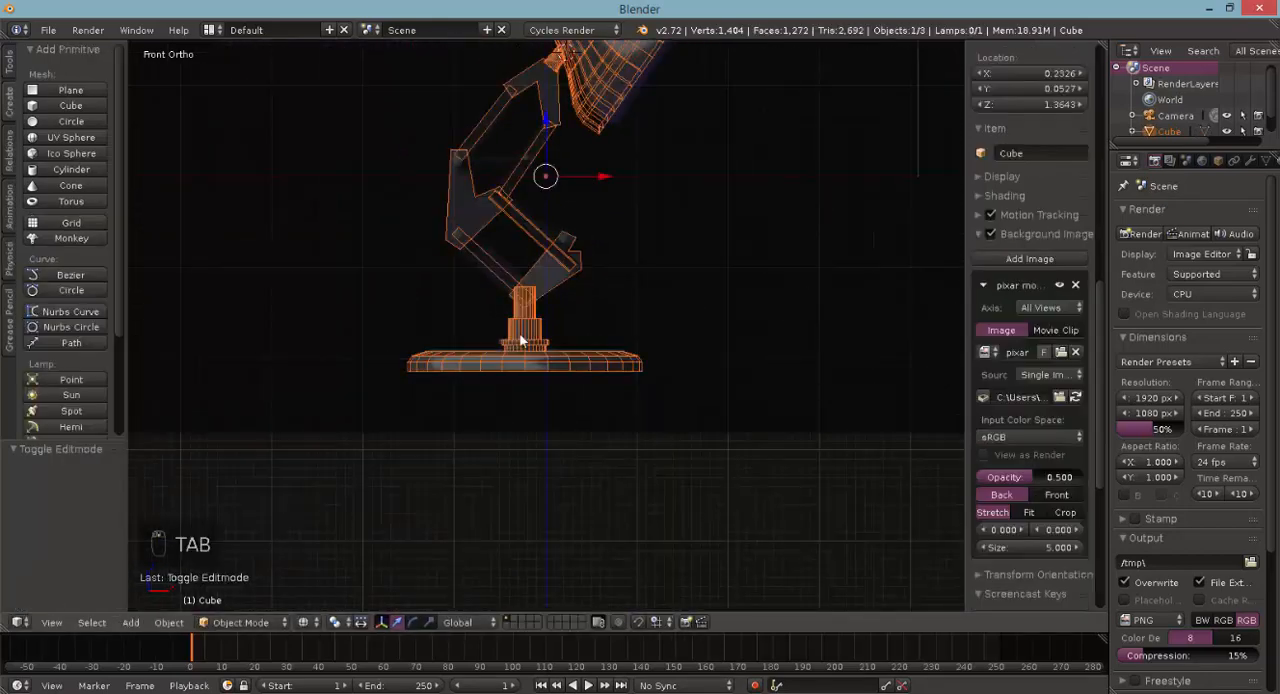
key("z")
scroll(560, 330, "up", 3)
key("Tab")
key("a")
key("a")
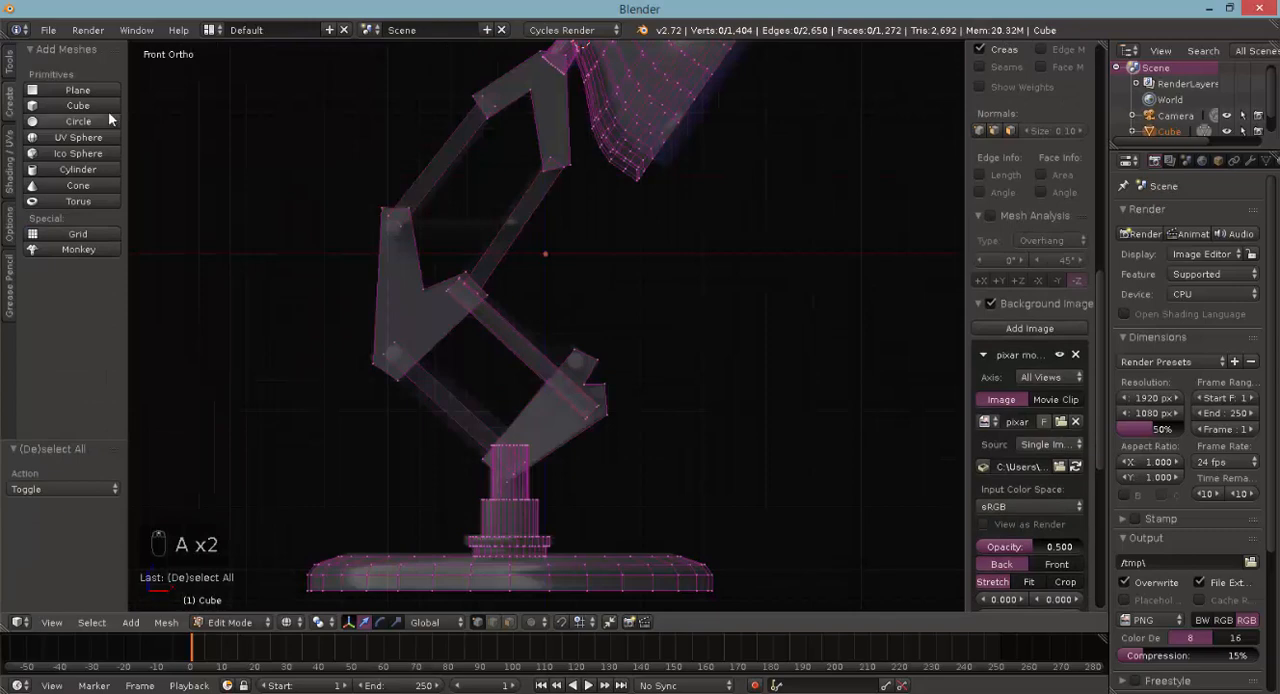
left_click(84, 172)
scroll(390, 235, "down", 1)
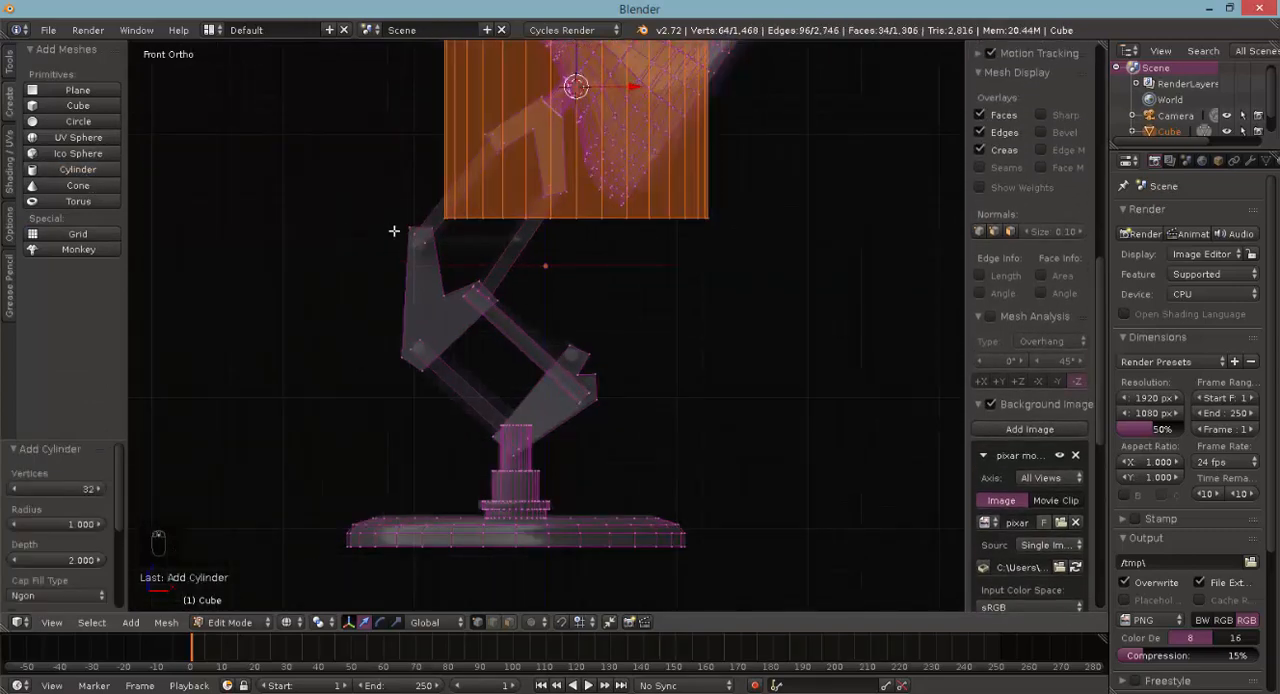
- In right view, rotate the new cylinder by -90° and scale it to 0.300
key("KP_3")
scroll(400, 243, "down", 5)
key("r")
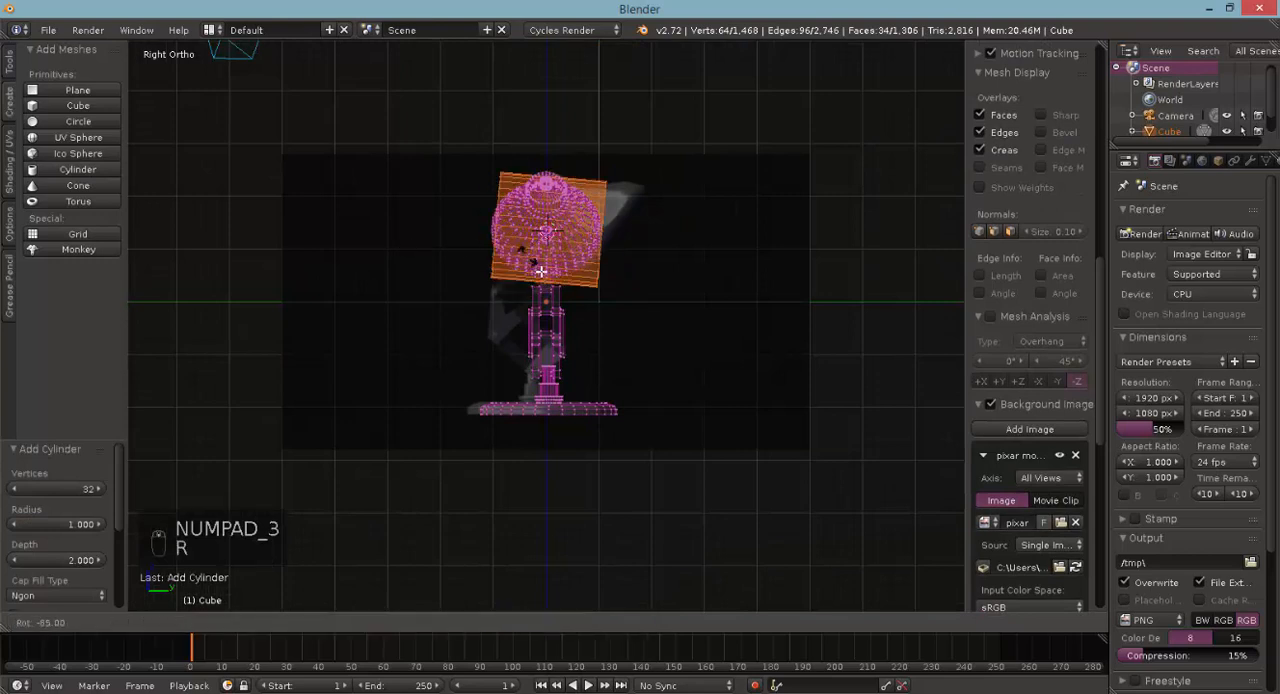
left_click(525, 267)
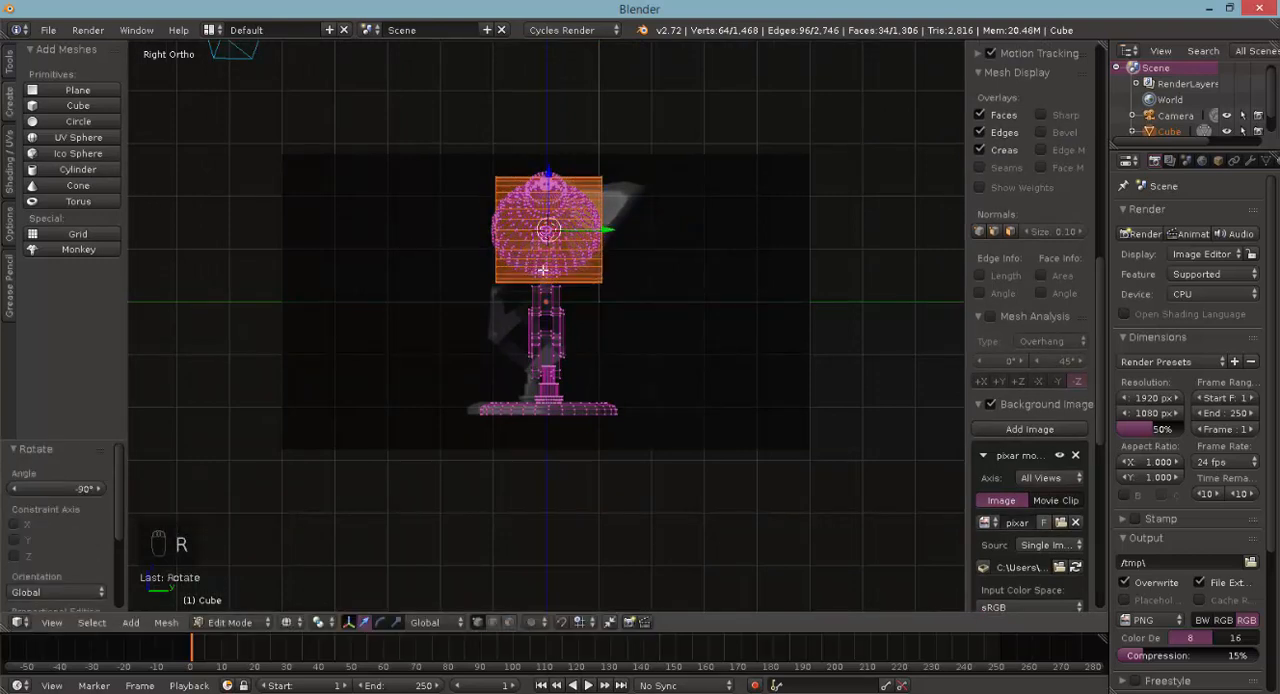
key("s")
left_click(538, 234)
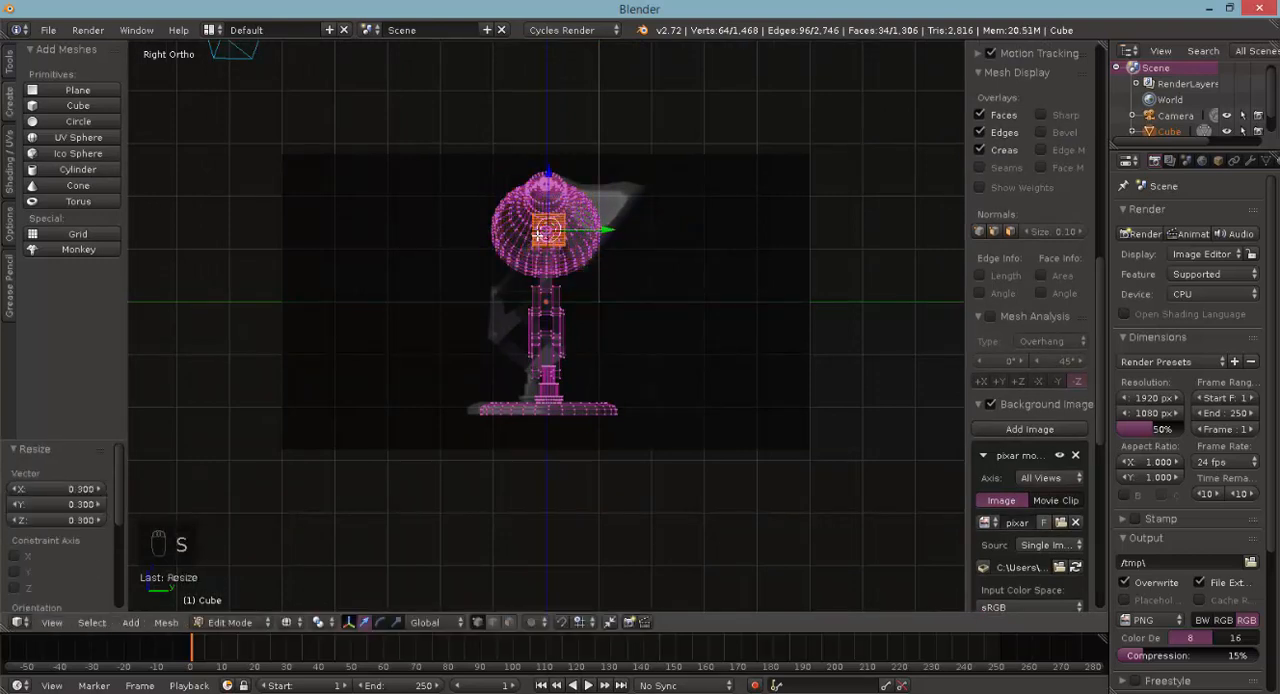
- Stretch the new cylinder by 3.300 along Y and scale it uniformly to 0.300
key("s")
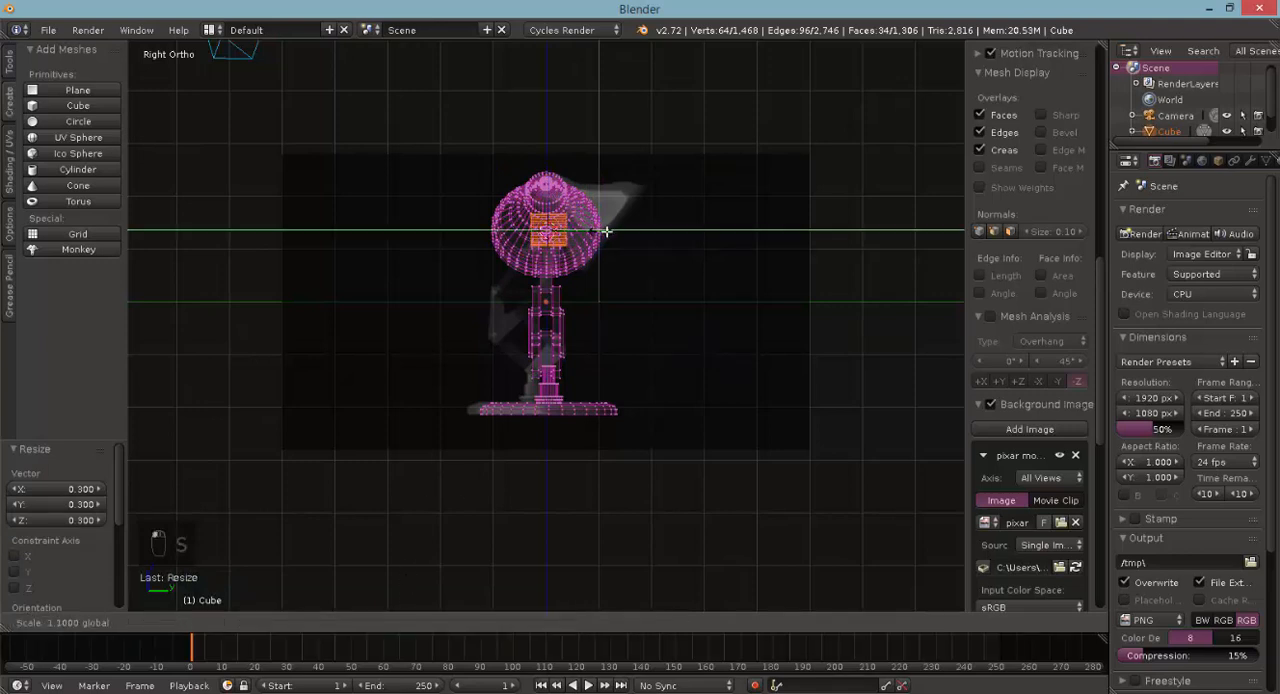
key("y")
left_click(690, 235)
key("s")
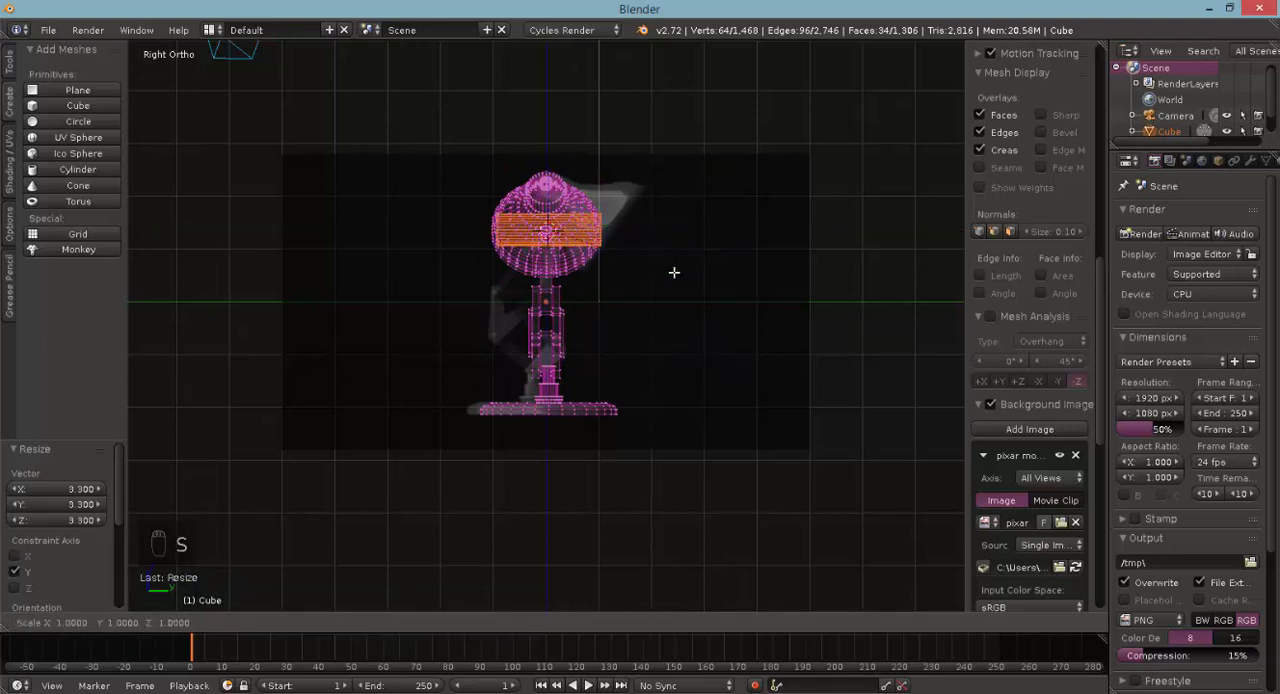
left_click(596, 238)
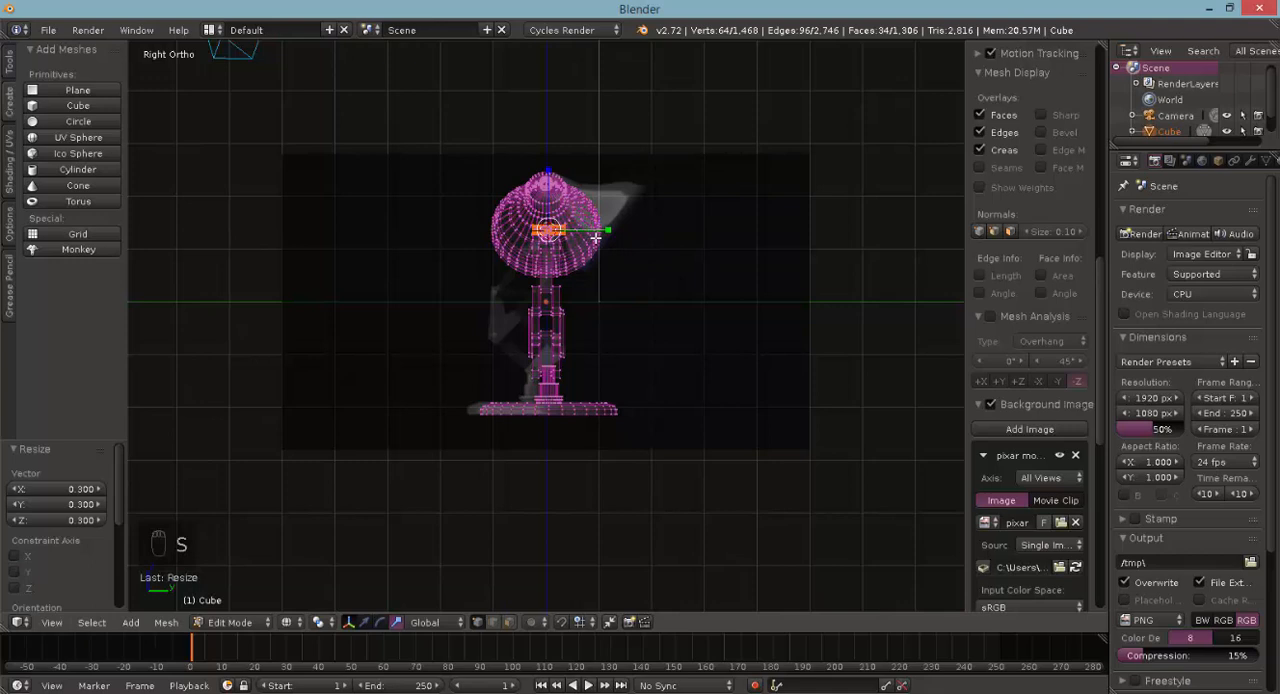
- In front view, move the cylinder by -0.600 in X and -0.400 in Z onto the upper bracket's joint with the upper left bar
key("KP_1")
scroll(595, 236, "up", 6)
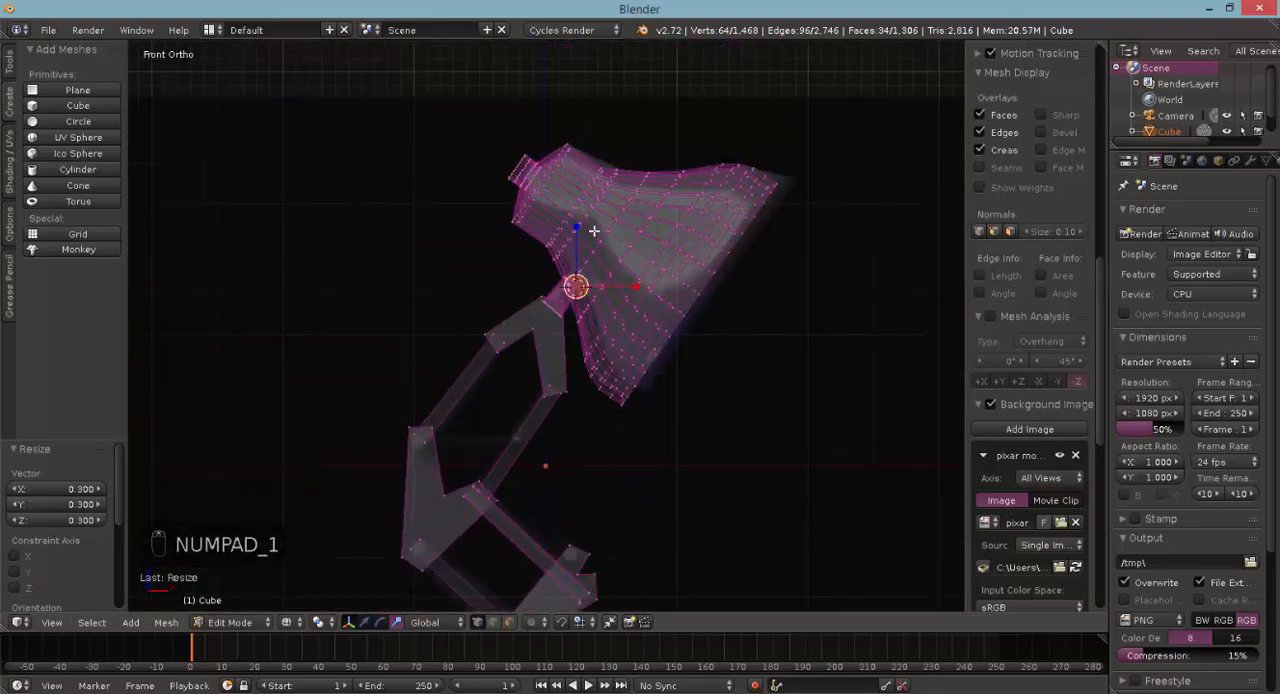
scroll(594, 231, "up", 2)
scroll(595, 231, "down", 2, "shift")
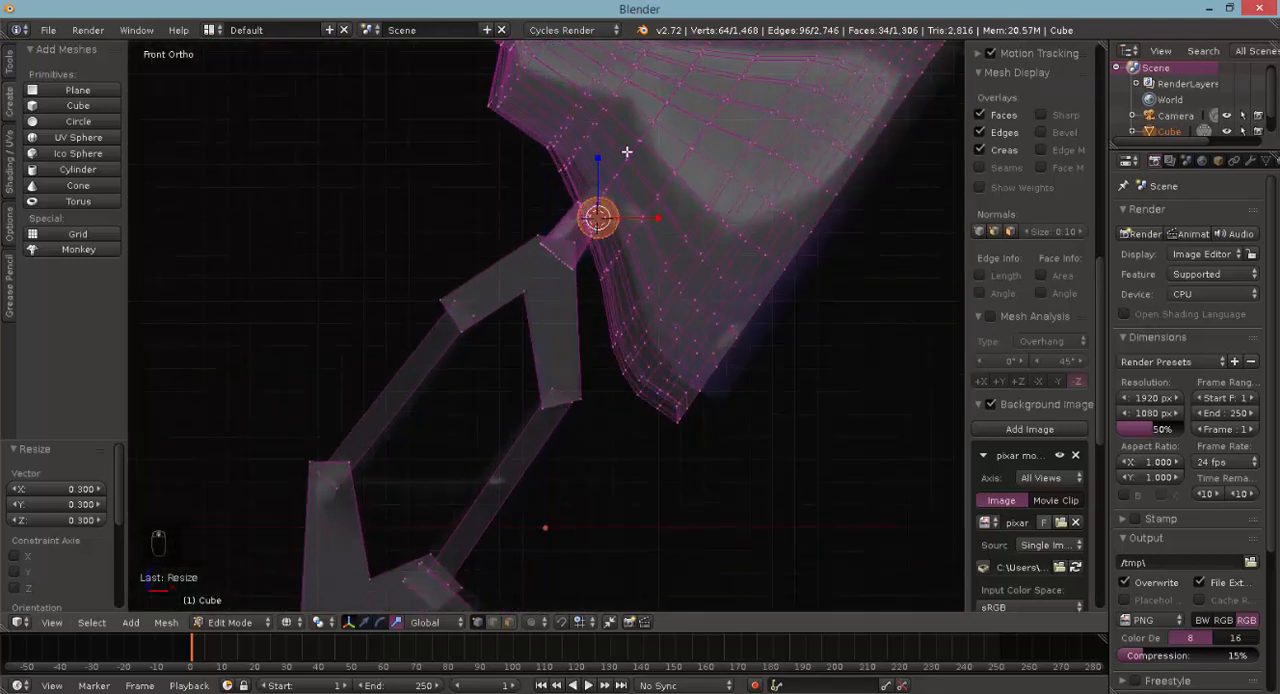
key("g")
left_click(472, 274)
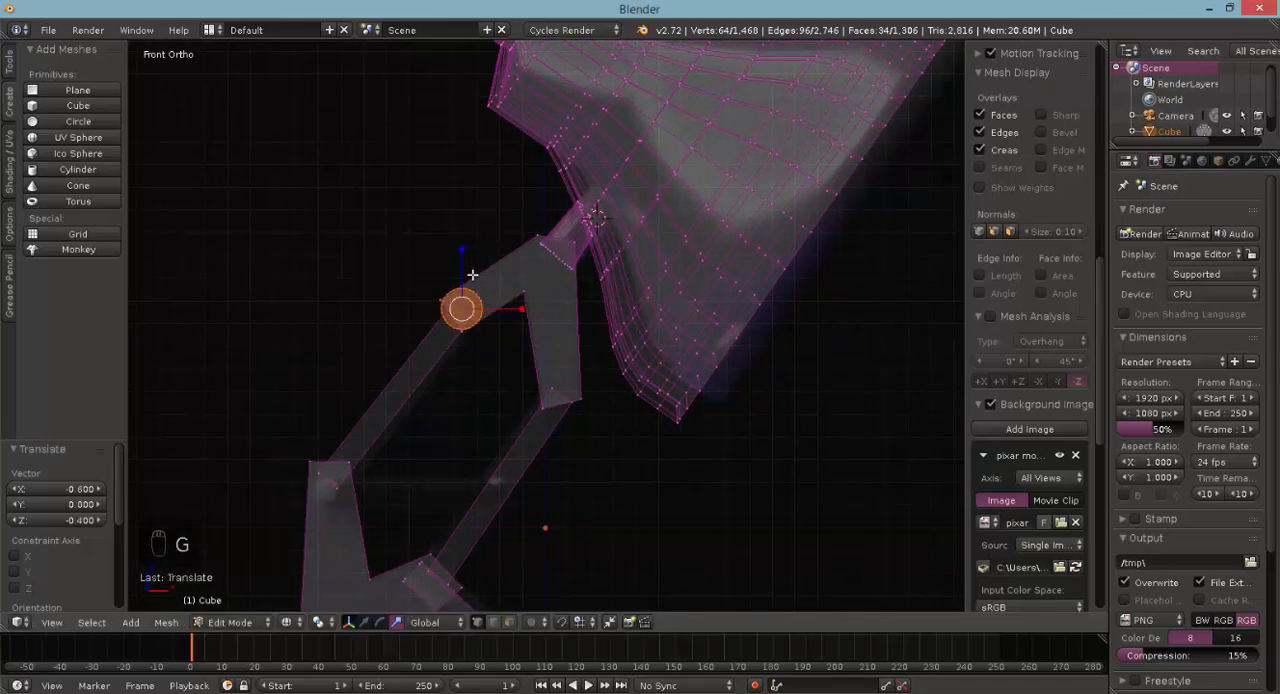
- Scale the pin to 0.600 so it fits inside the end of the upper bracket
scroll(472, 275, "up", 2)
scroll(468, 284, "up", 2, "ctrl")
scroll(467, 286, "down", 3, "ctrl")
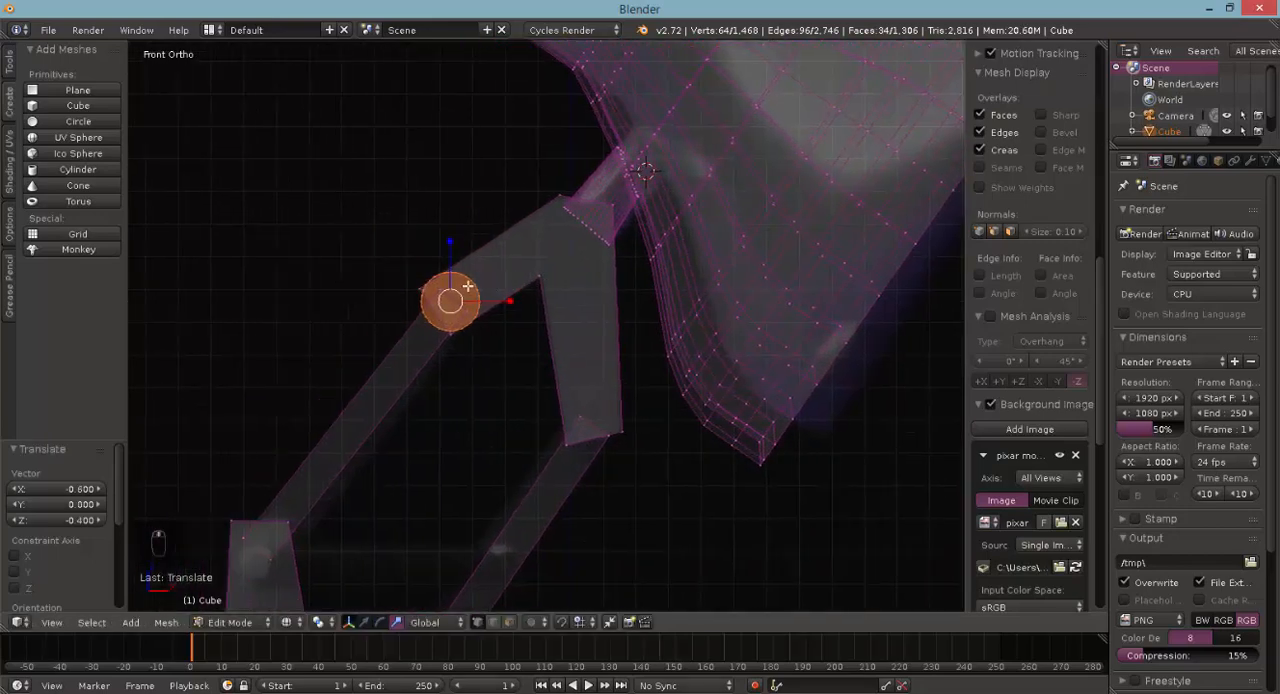
scroll(467, 286, "down", 2, "ctrl")
key("s")
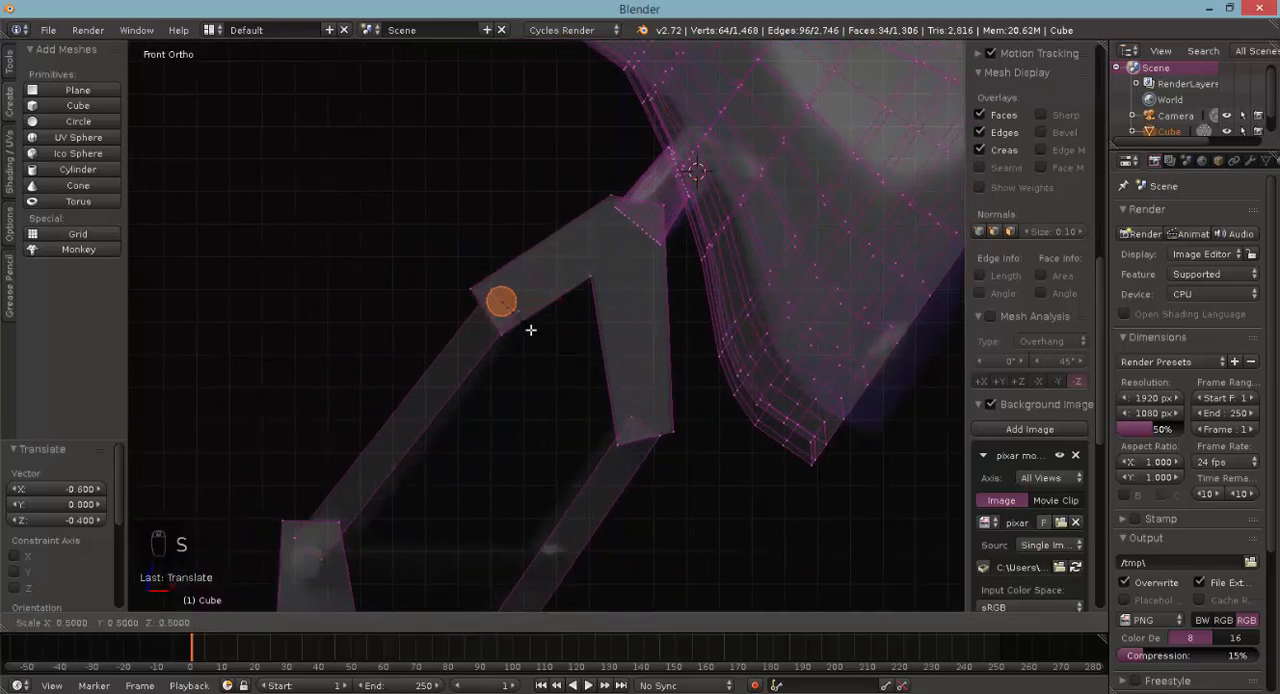
left_click(539, 333)
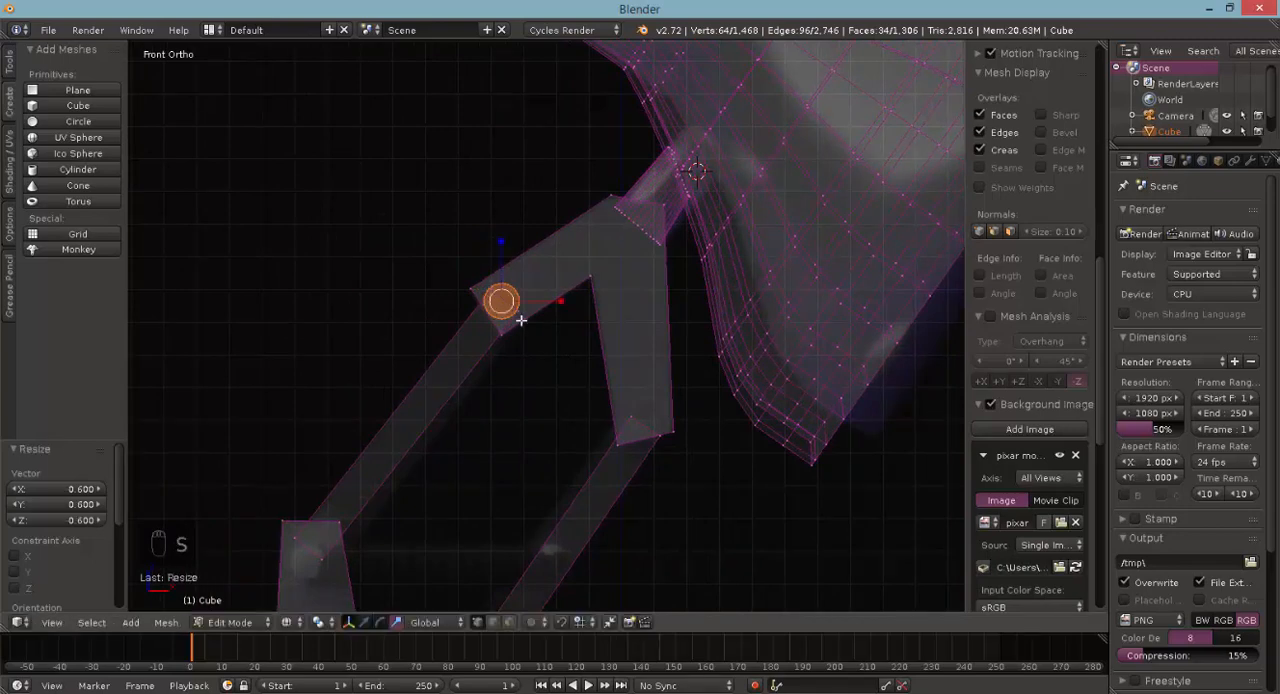
key("g")
left_click(524, 315)
- In top view, lengthen the pin by 1.700 along Y across both bracket plates and switch to solid shading
key("KP_7")
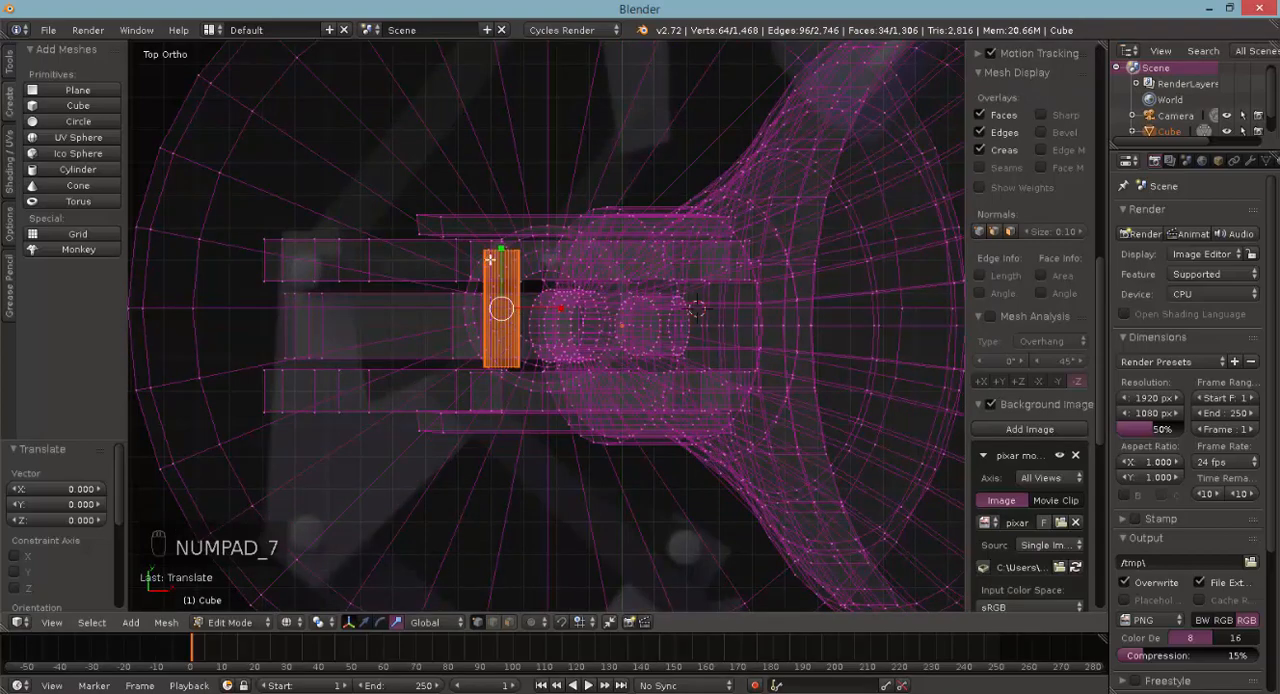
key("s")
key("y")
left_click(502, 231)
key("z")
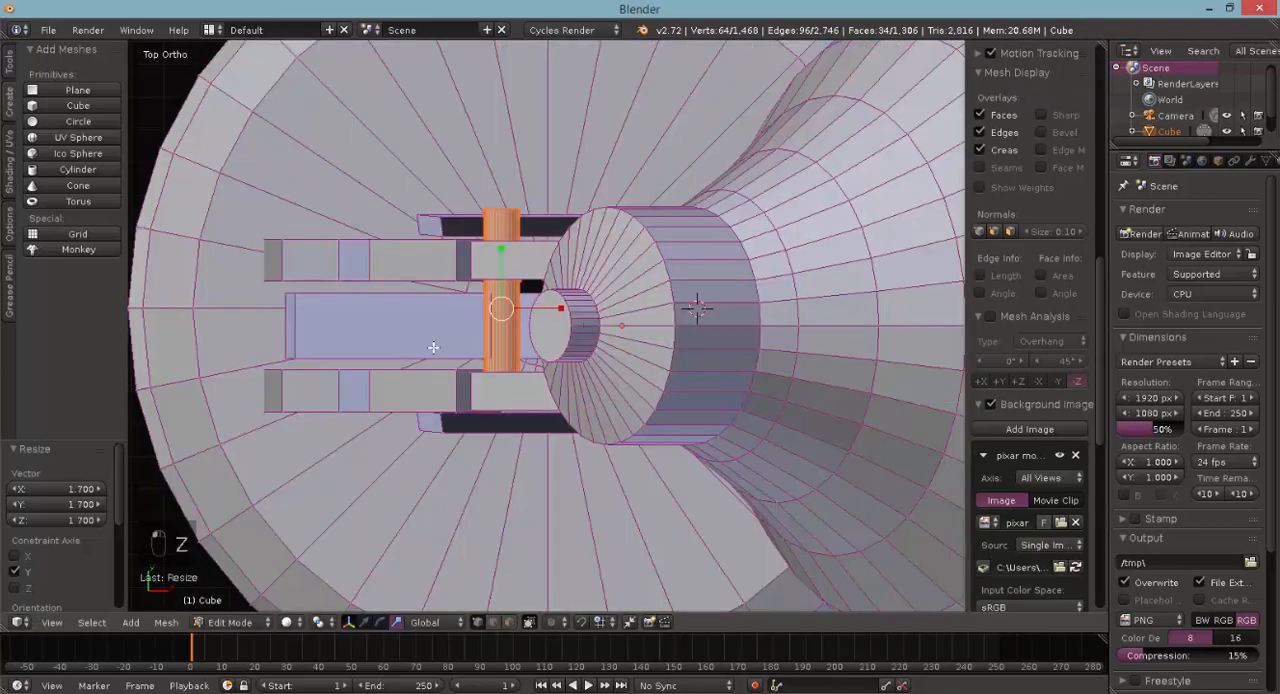
- Centre the pin between the bracket plates by moving it -0.056 along Y, and shift it 0.029 in X and 0.012 in Z in front view
middle_click_drag(502, 231, 585, 214)
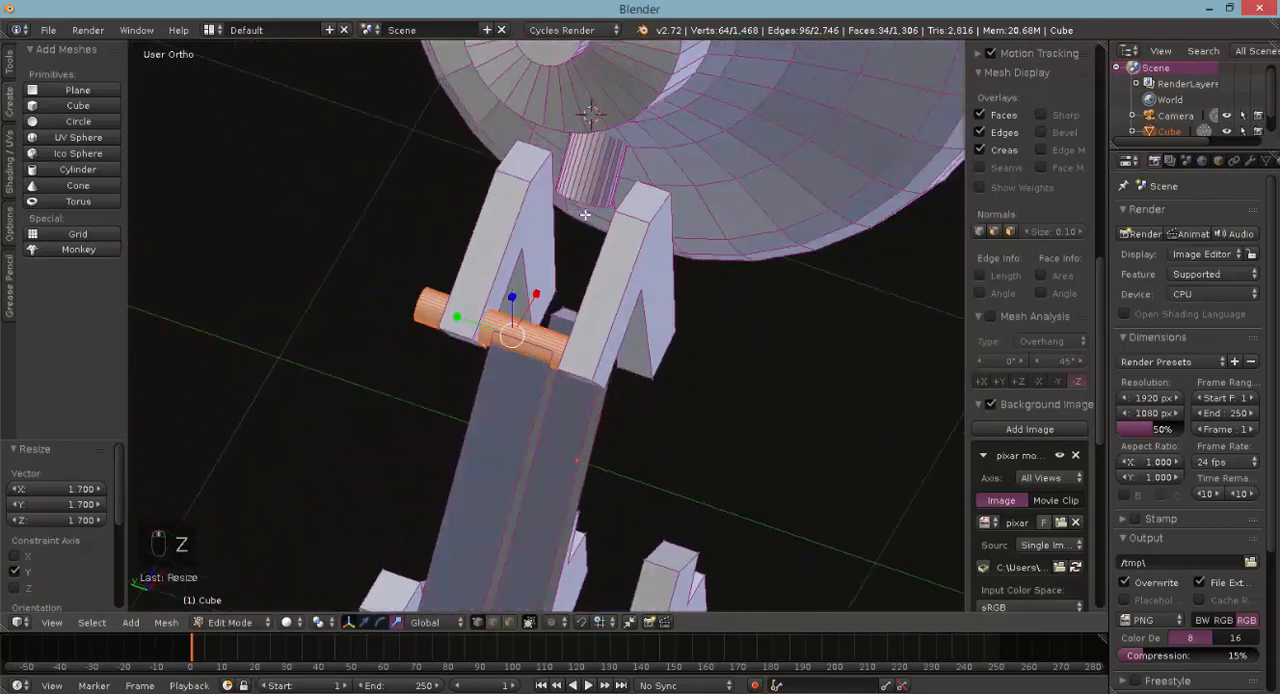
left_click(365, 622)
left_click_drag(468, 327, 488, 323)
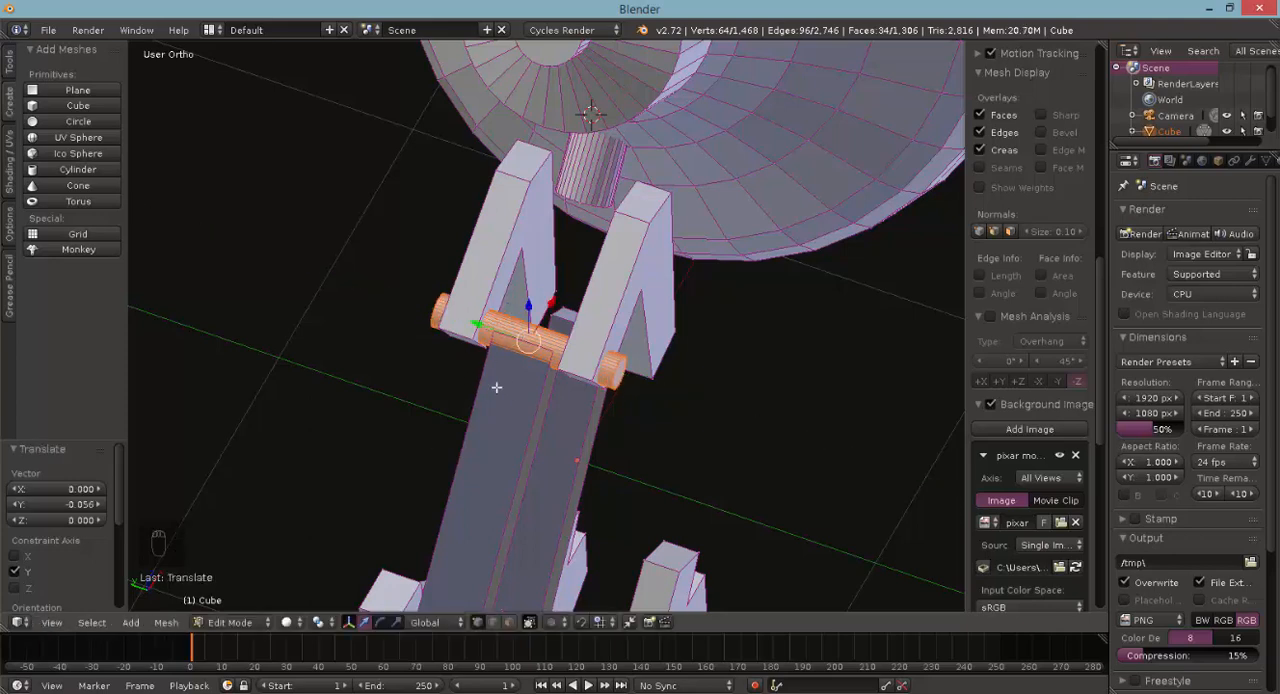
key("KP_1")
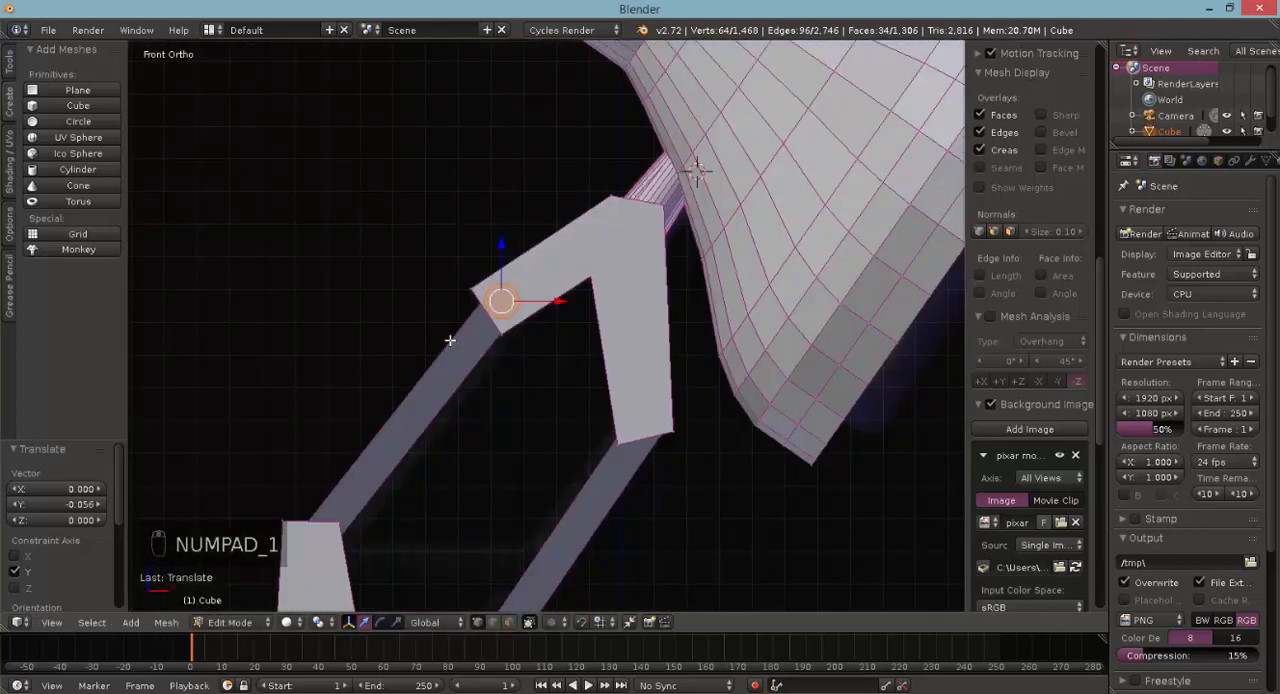
key("g")
left_click(514, 298)
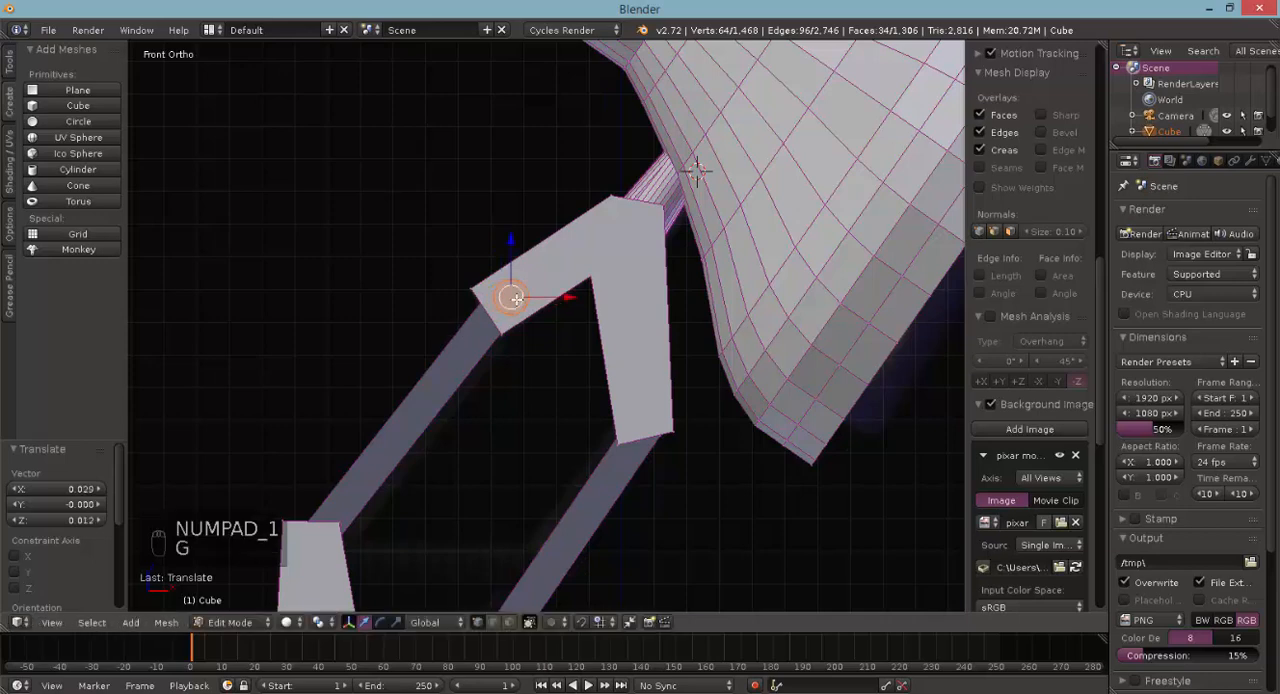
- Duplicate the pin to the upper bracket's other arm, offset 0.408 in X and -0.349 in Z, and again to the middle bracket's top end
key("shift+d")
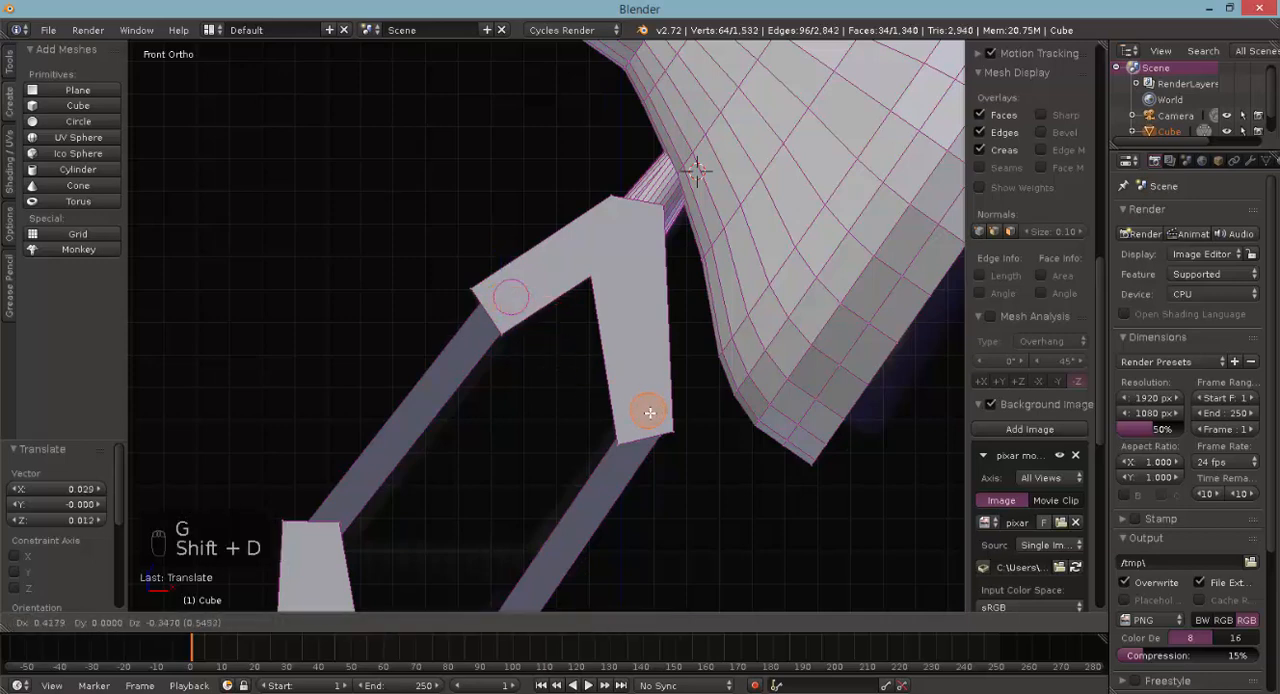
left_click(650, 412)
scroll(634, 354, "down", 5, "shift")
key("shift+d")
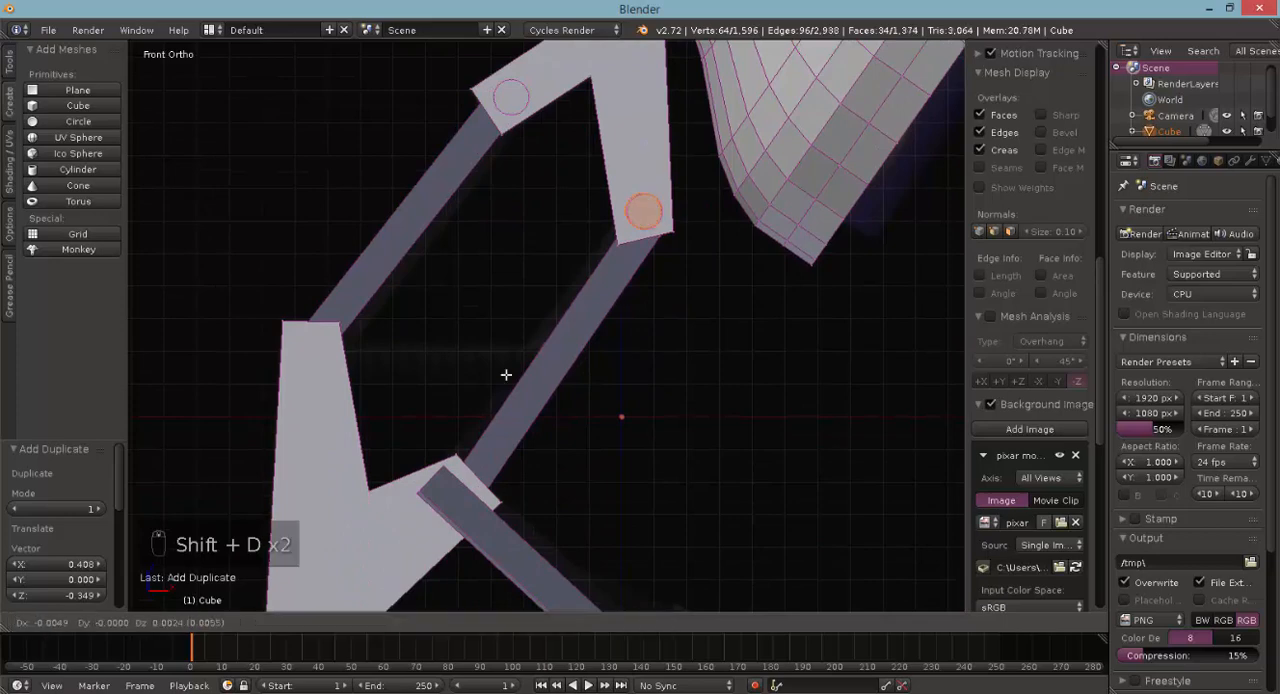
left_click(291, 437)
scroll(291, 437, "down", 5, "shift")
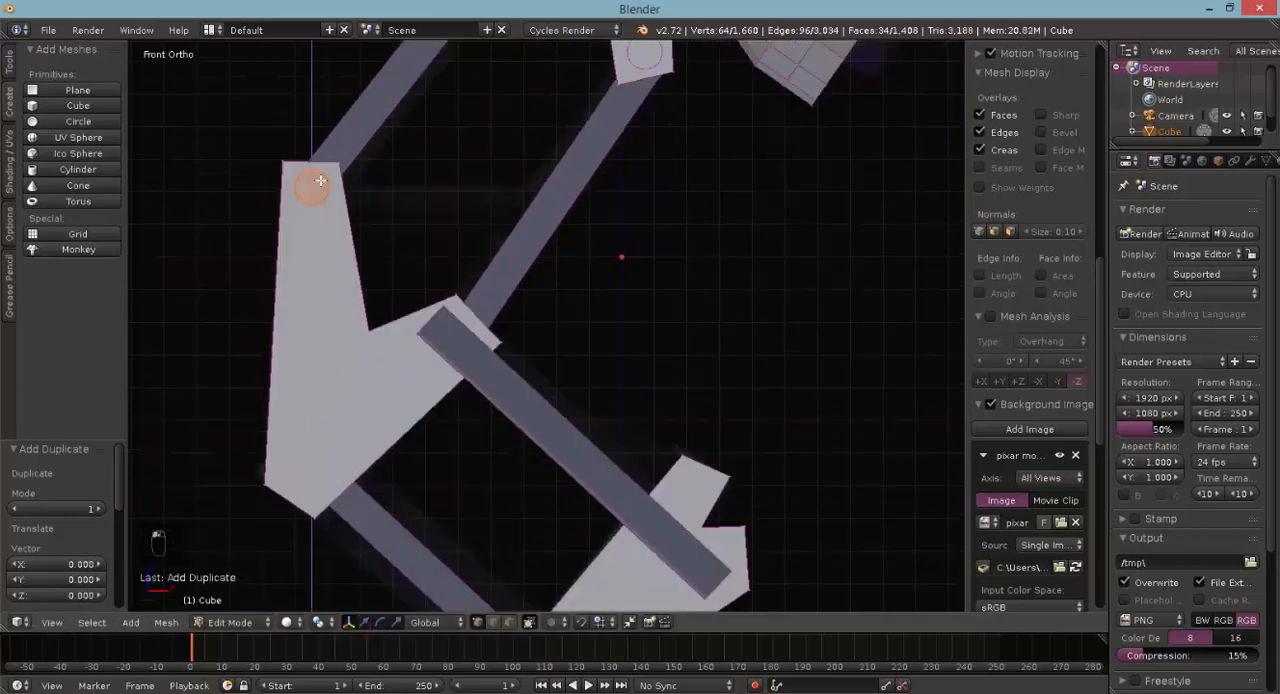
- Duplicate the pin -0.865 in Z to the middle bracket's bottom corner, and again by 0.683 in X and -0.616 in Z to the lower bracket's bottom end
key("shift+d")
key("z")
left_click(295, 427)
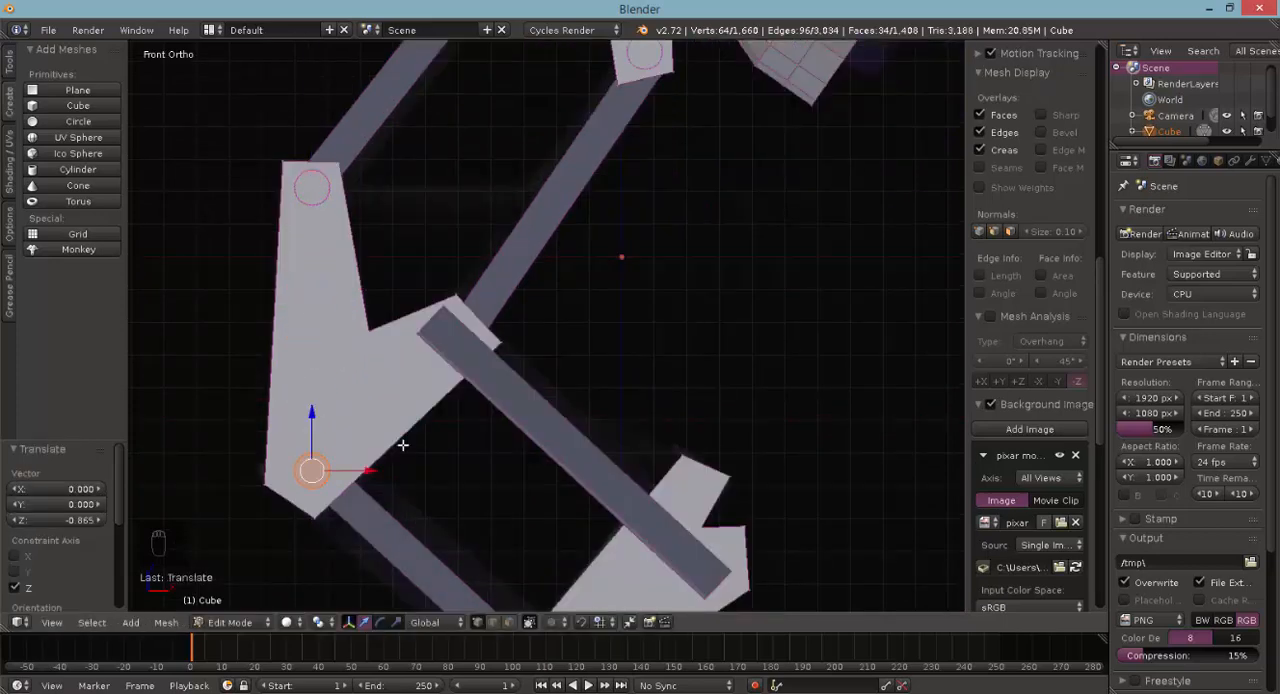
scroll(400, 440, "down", 2)
scroll(400, 500, "down", 3, "shift")
key("shift+d")
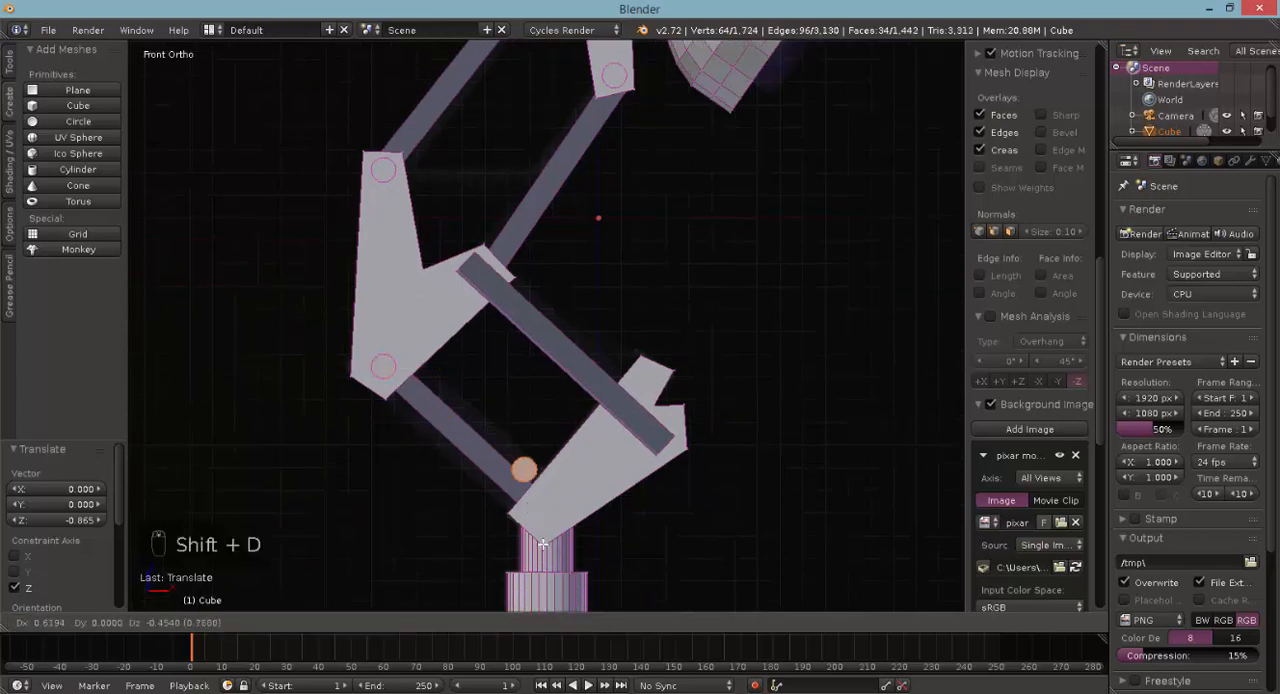
left_click(554, 566)
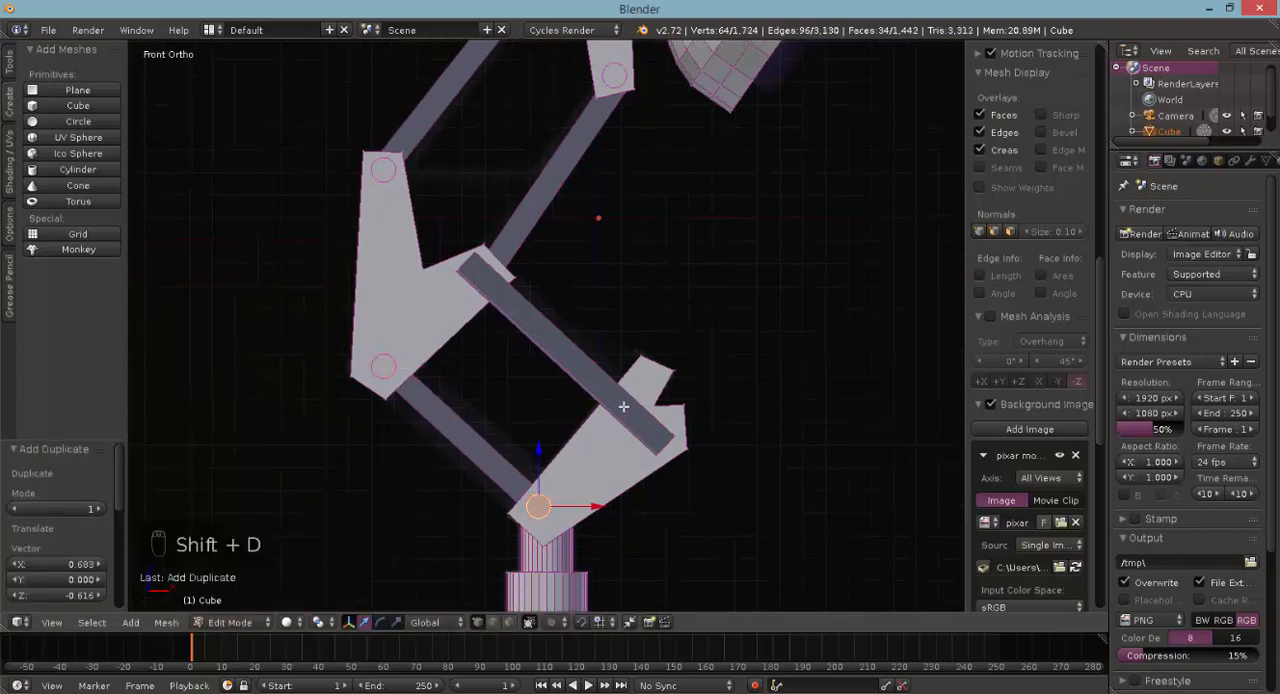
- Duplicate the pin by -0.271 in X and 1.031 in Z onto the middle bracket's side arm and lengthen it by 1.184 along Y
key("shift+d")
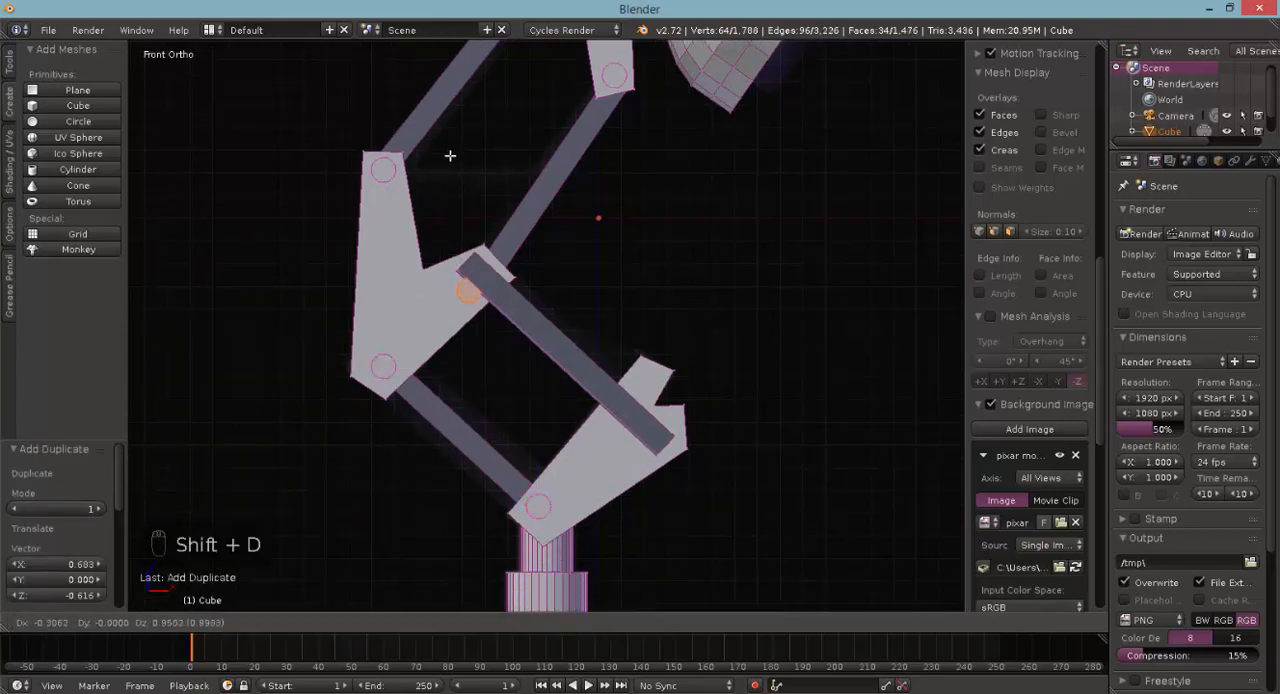
left_click(460, 152)
middle_click_drag(403, 318, 457, 500)
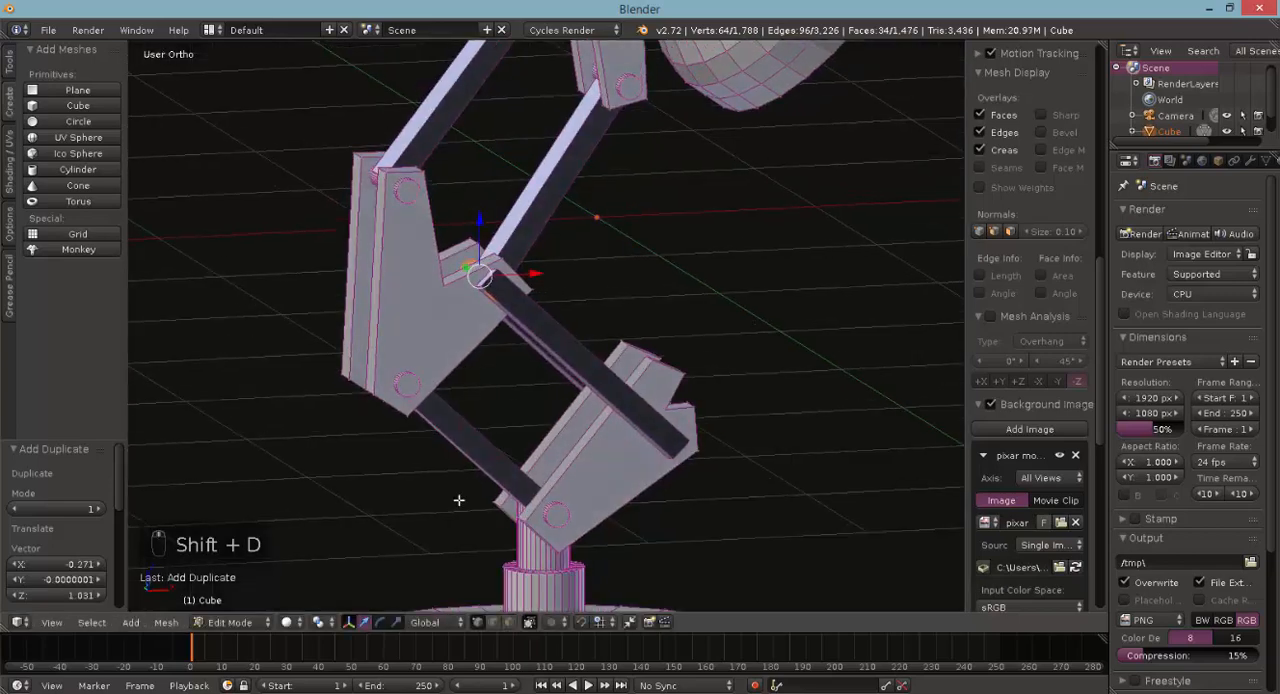
key("s")
left_click(462, 259)
- In front view, duplicate the lengthened pin by 0.778 in X and -0.721 in Z to the lower end of the outer bar
key("KP_1")
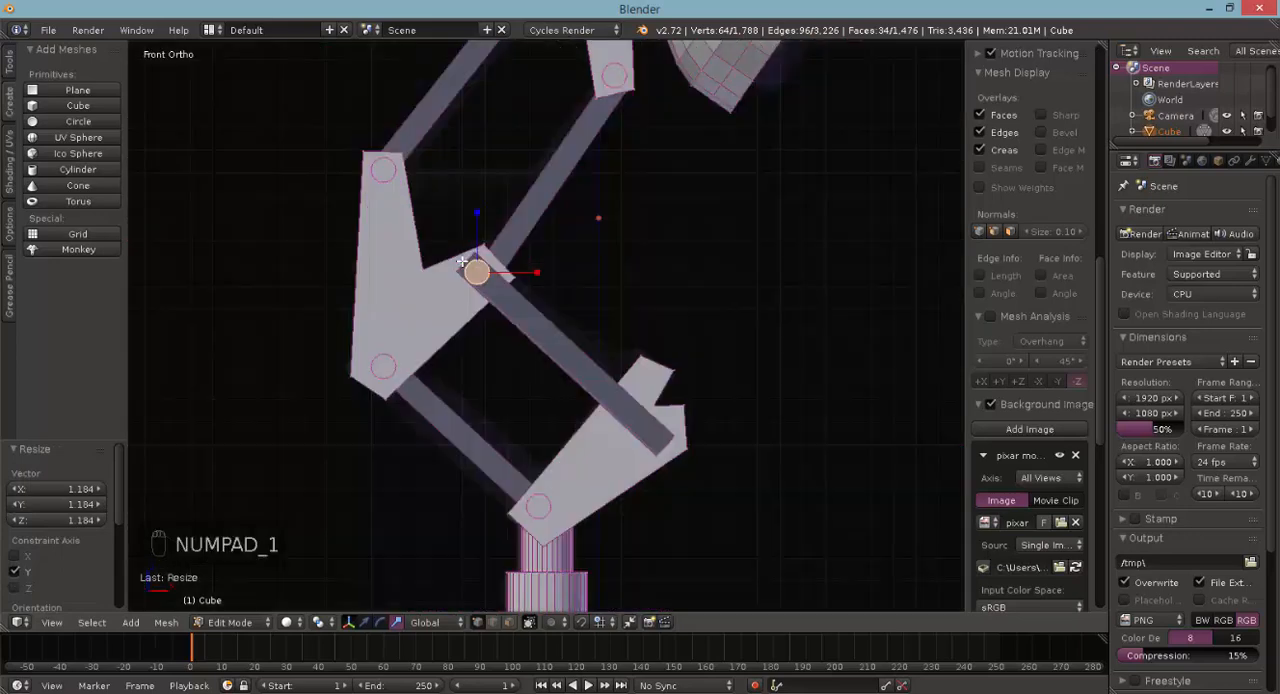
key("shift+d")
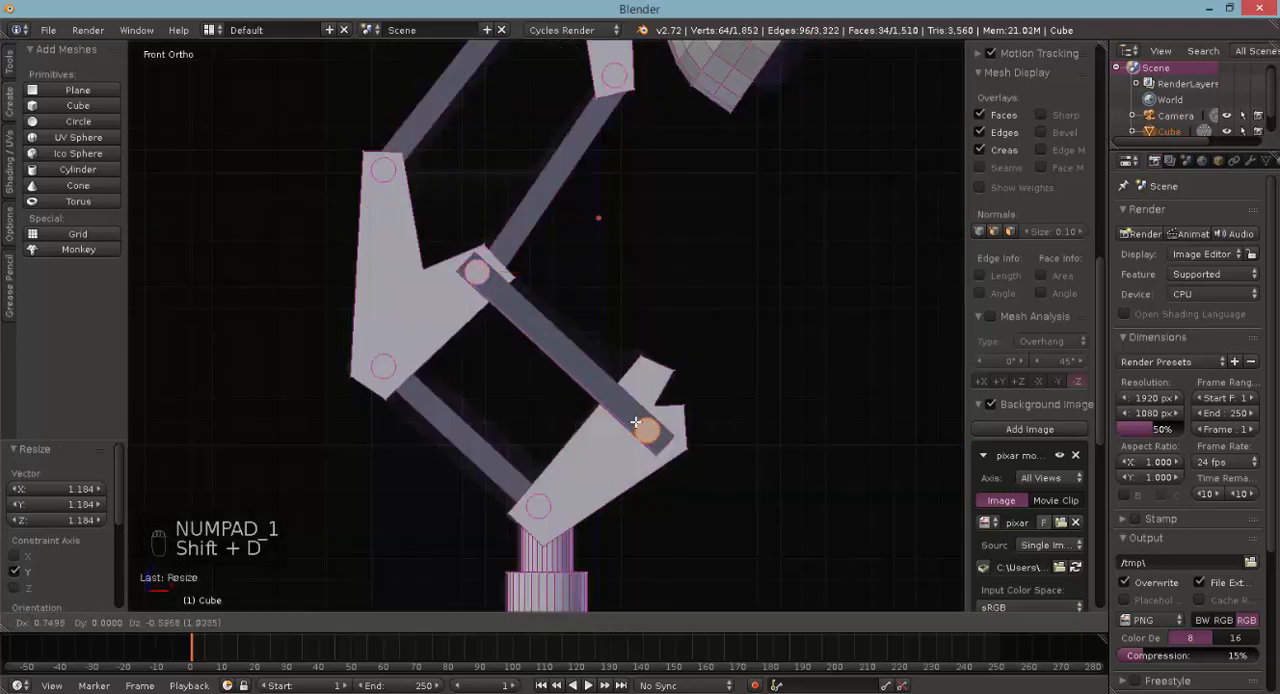
left_click(630, 430)
scroll(630, 430, "down", 5)
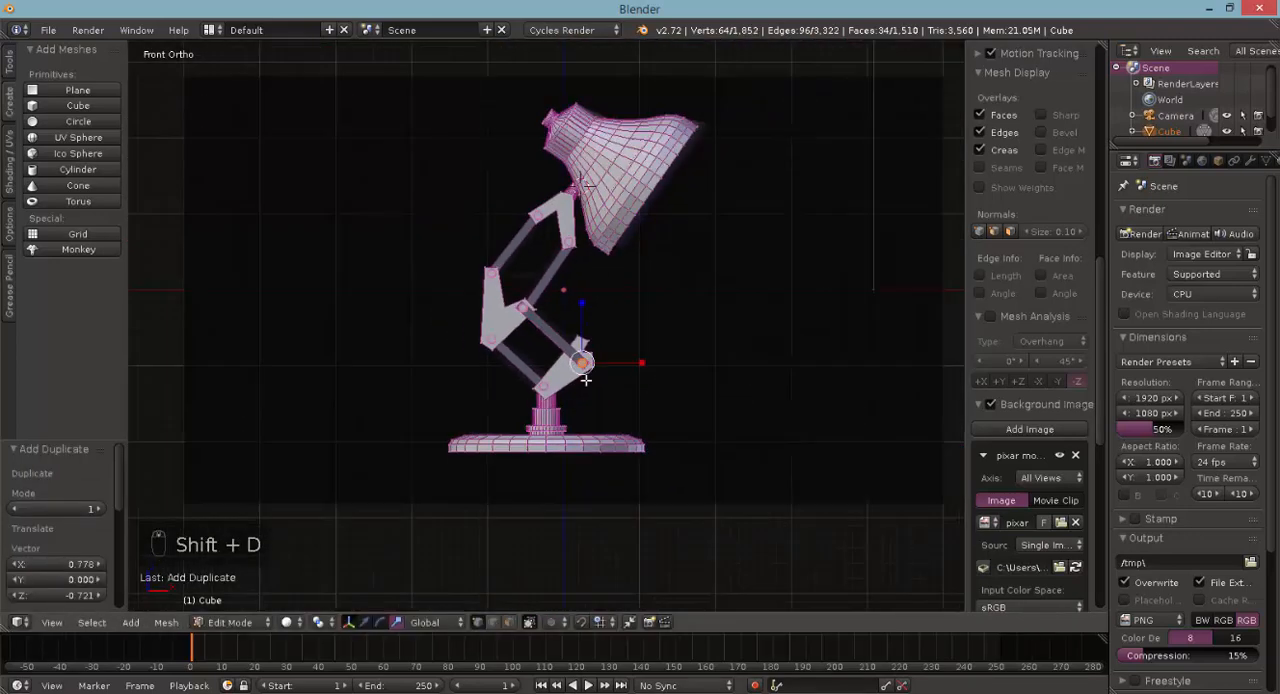
- Select the whole pin at the middle bracket's top and duplicate it by 0.728 in X and -0.046 in Z onto the upper right bar
scroll(586, 381, "up", 3)
scroll(586, 381, "up", 4)
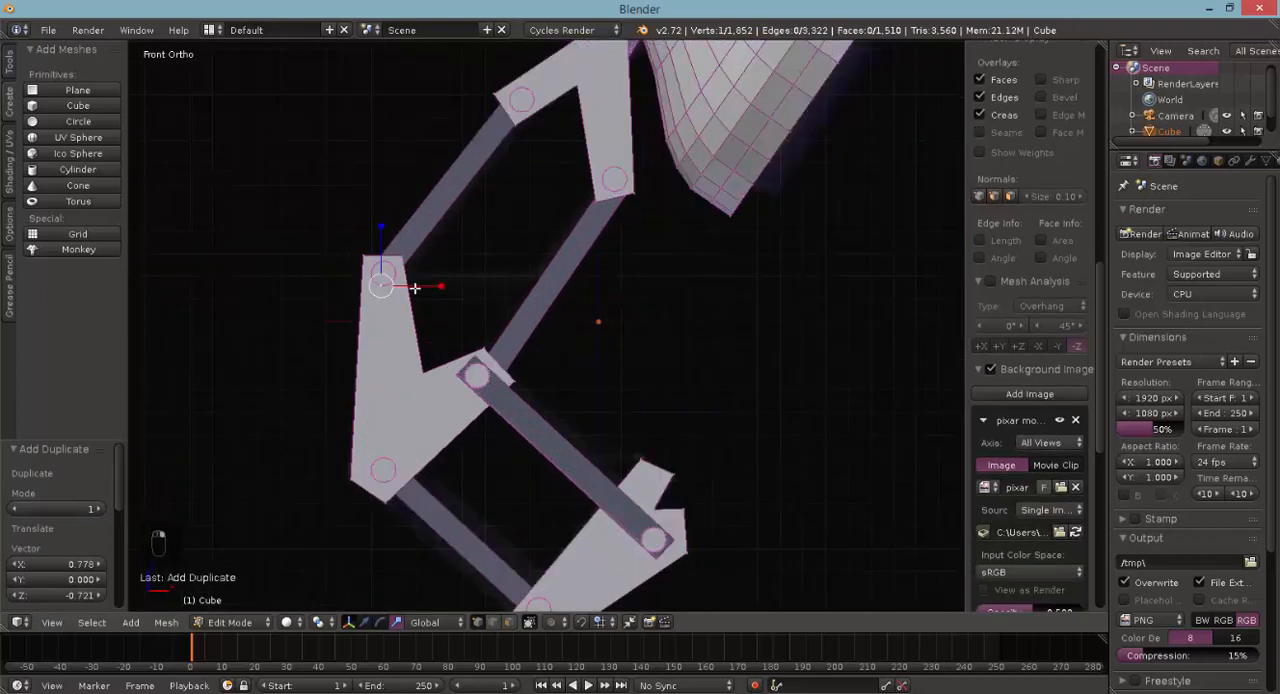
key("ctrl+l")
key("shift+d")
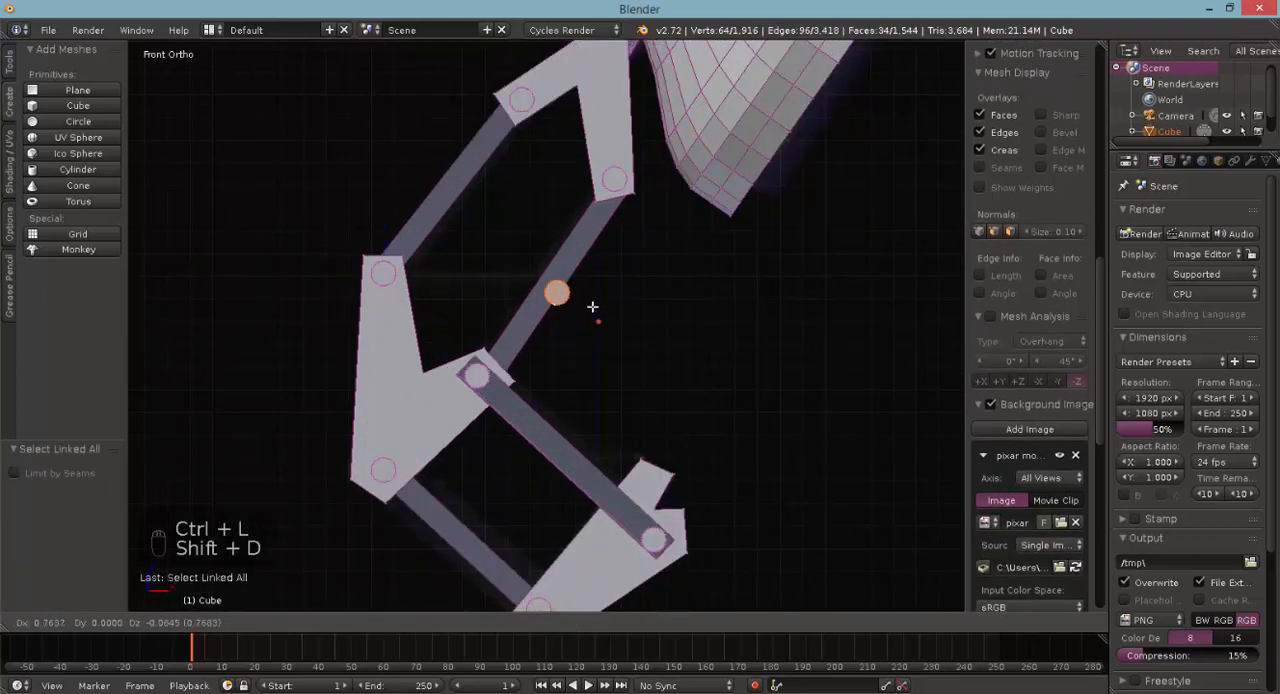
left_click(587, 302)
- Scale the bar's pin to 0.706 and again by 1.046, and shift it 0.014 in X to centre it on the bar
key("s")
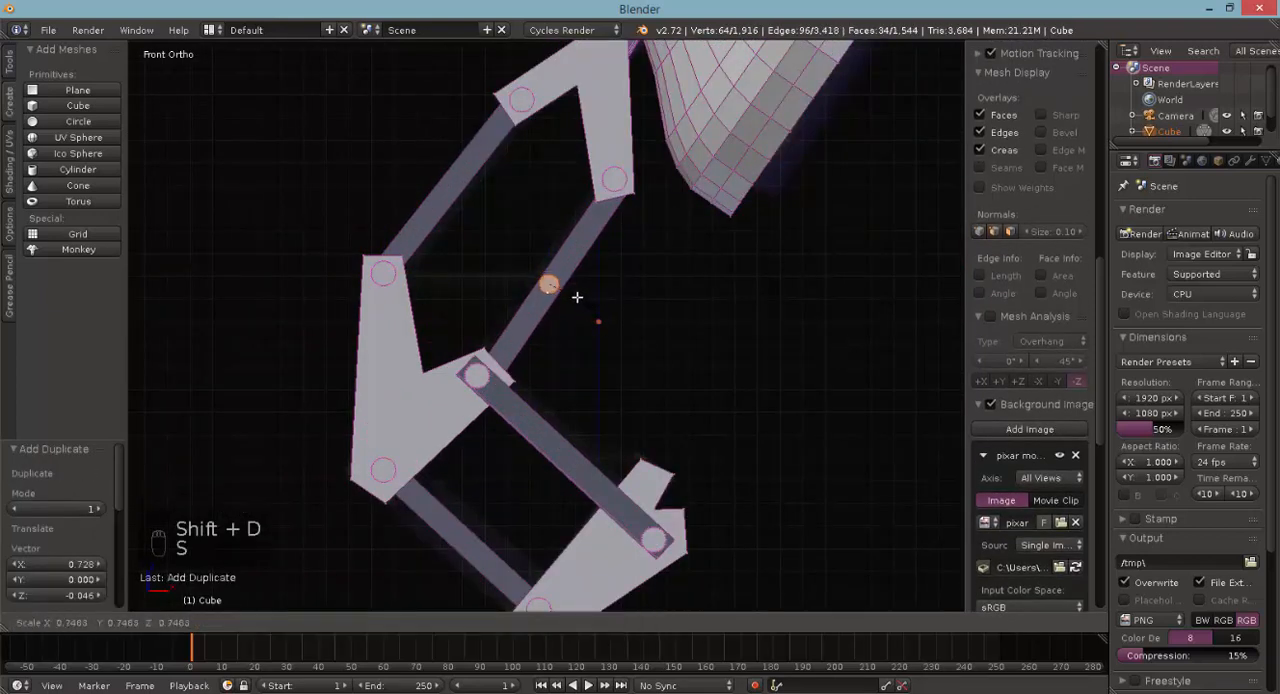
left_click(578, 291)
key("s")
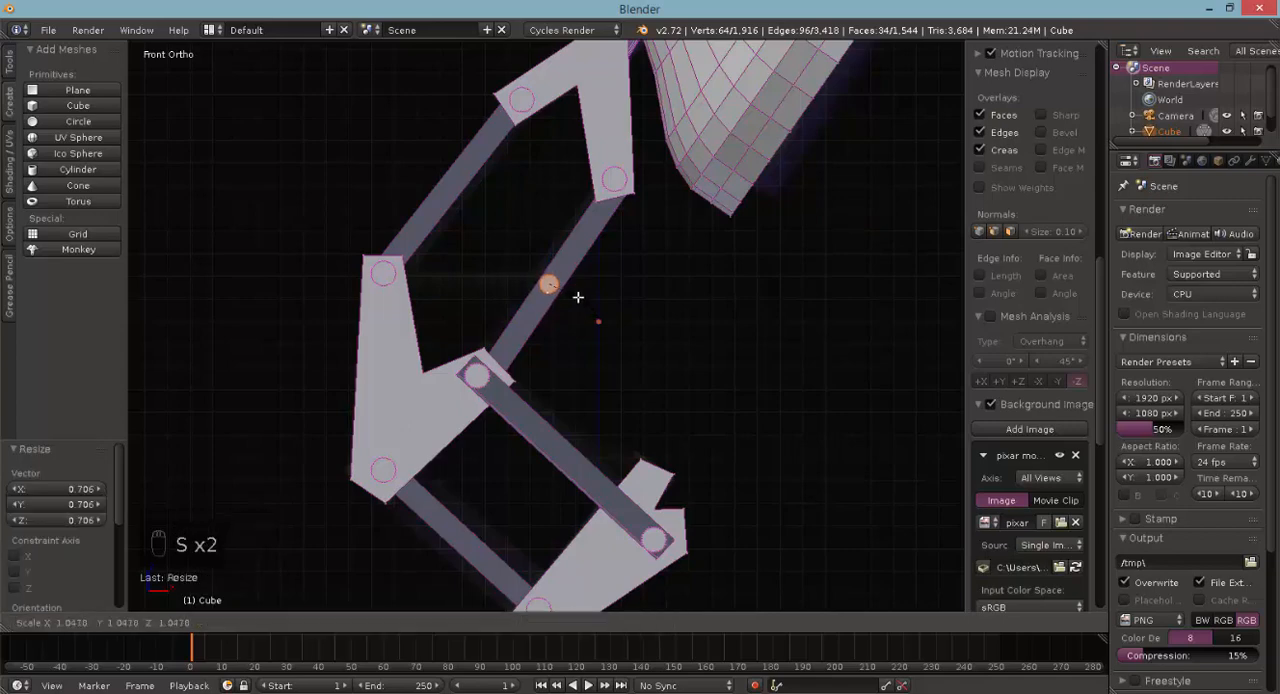
left_click(578, 297)
key("g")
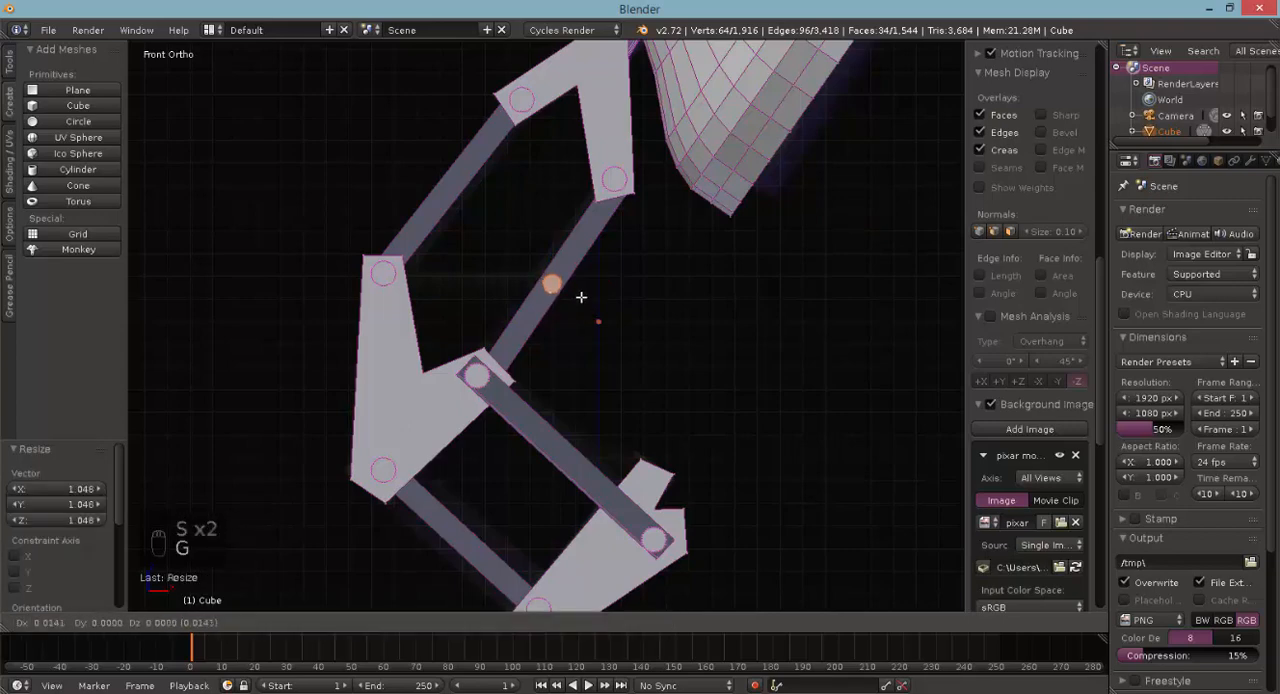
left_click(581, 297)
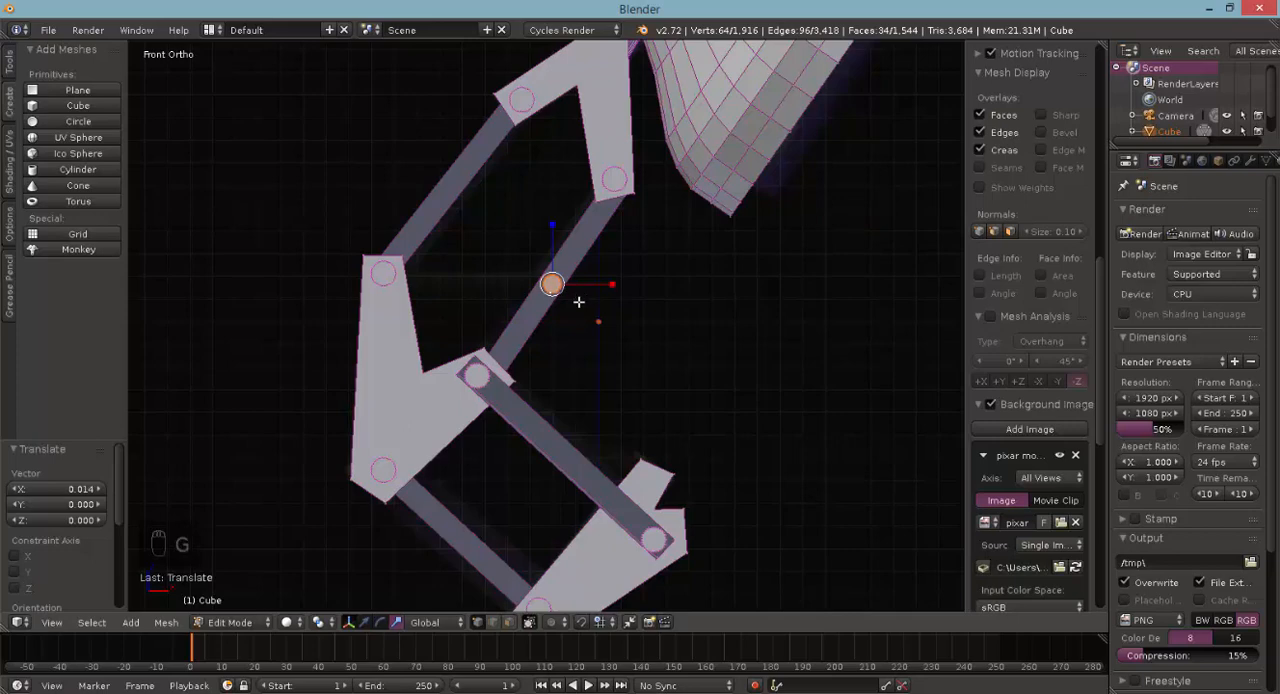
- Duplicate the small pin by 0.422 in X and -0.883 in Z onto the lower bracket's upper prong and lengthen it by 1.366 along Y
key("shift+d")
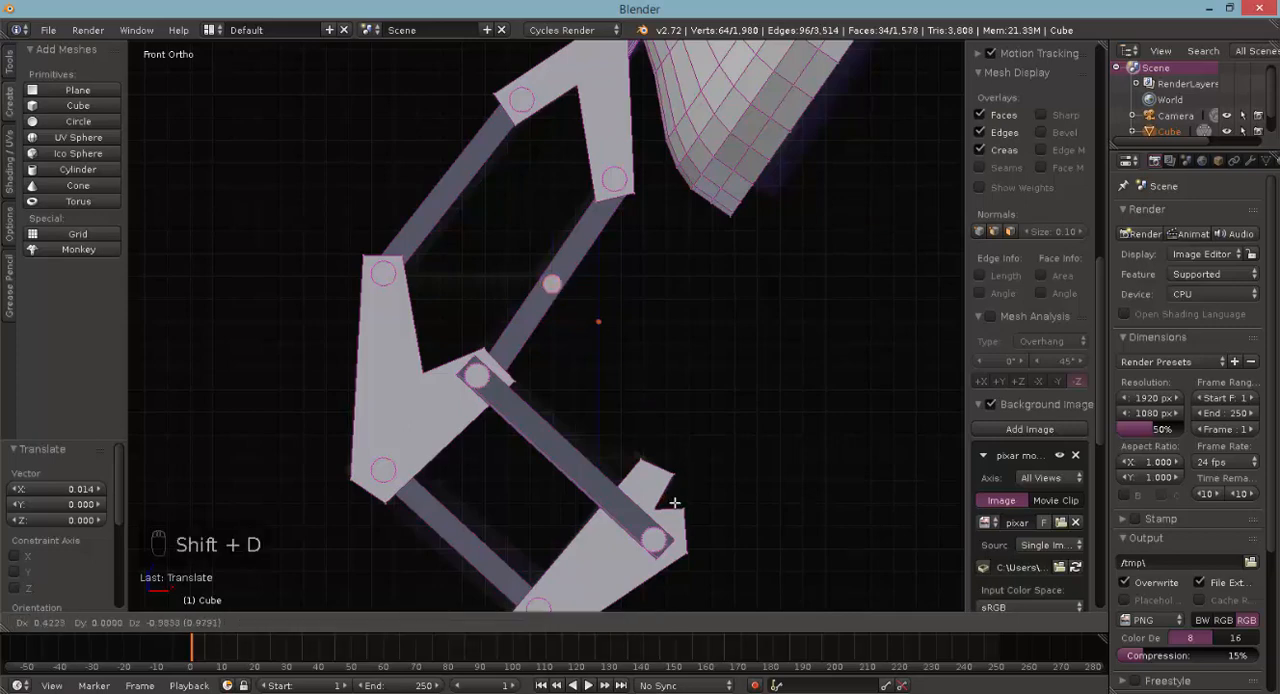
left_click(674, 503)
middle_click_drag(680, 465, 627, 496)
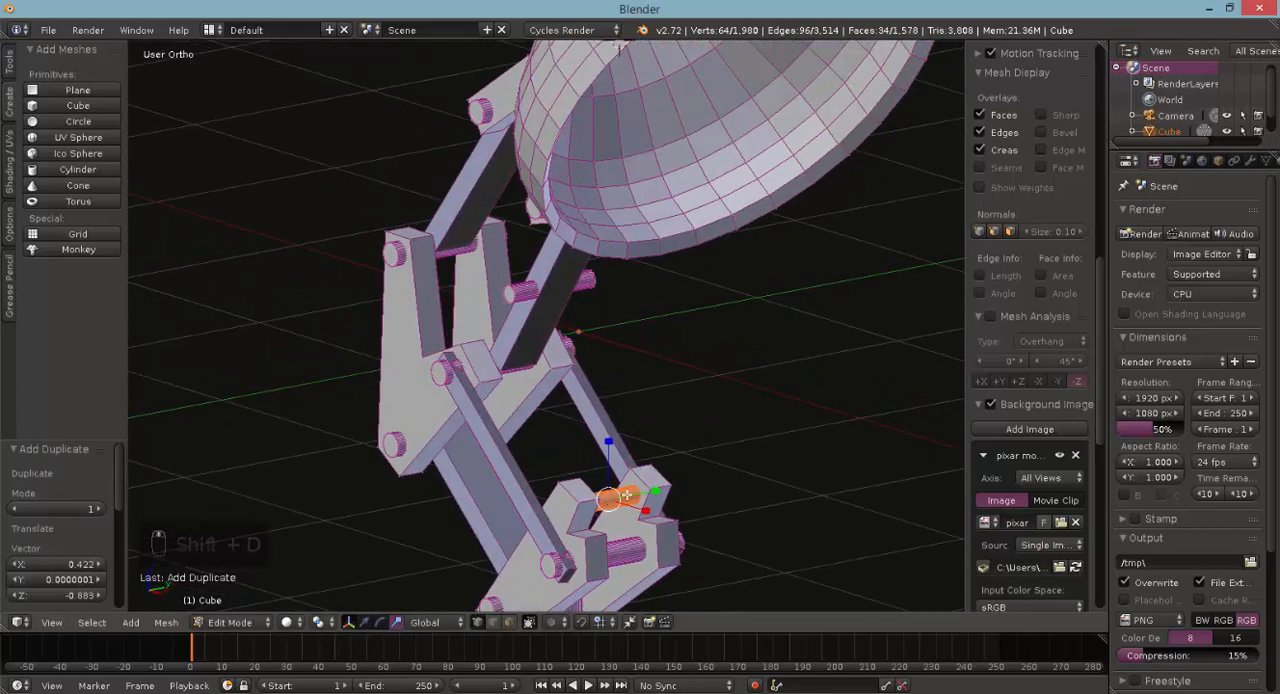
key("s")
key("y")
left_click(636, 497)
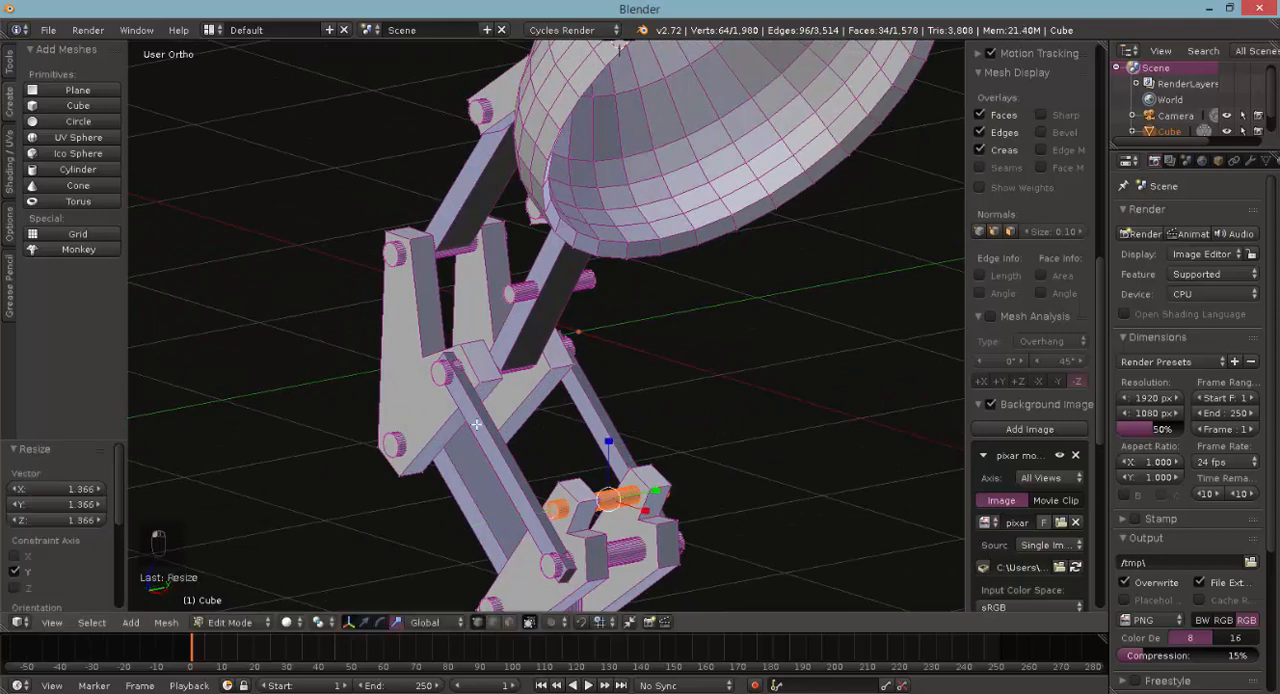
- In front view, add a 32-vertex cylinder to the lamp mesh and rotate it 90° to lie horizontally
key("KP_1")
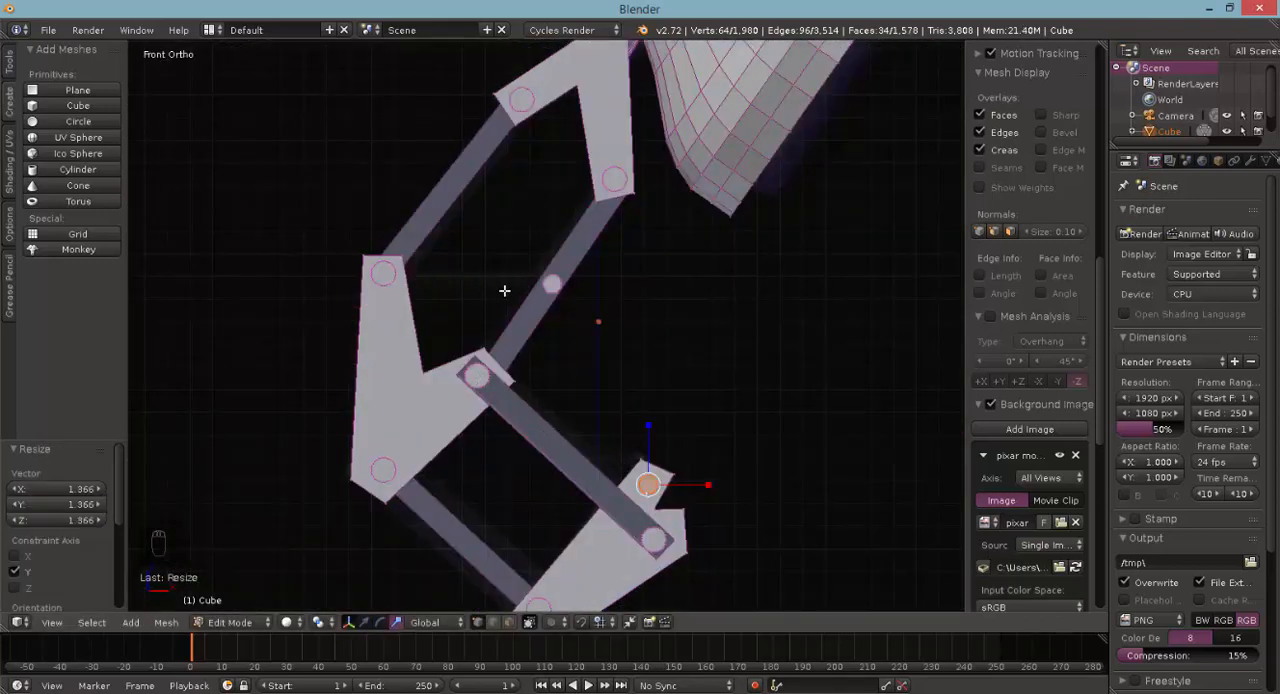
left_click(78, 169)
scroll(486, 345, "down", 2)
scroll(570, 267, "down", 2)
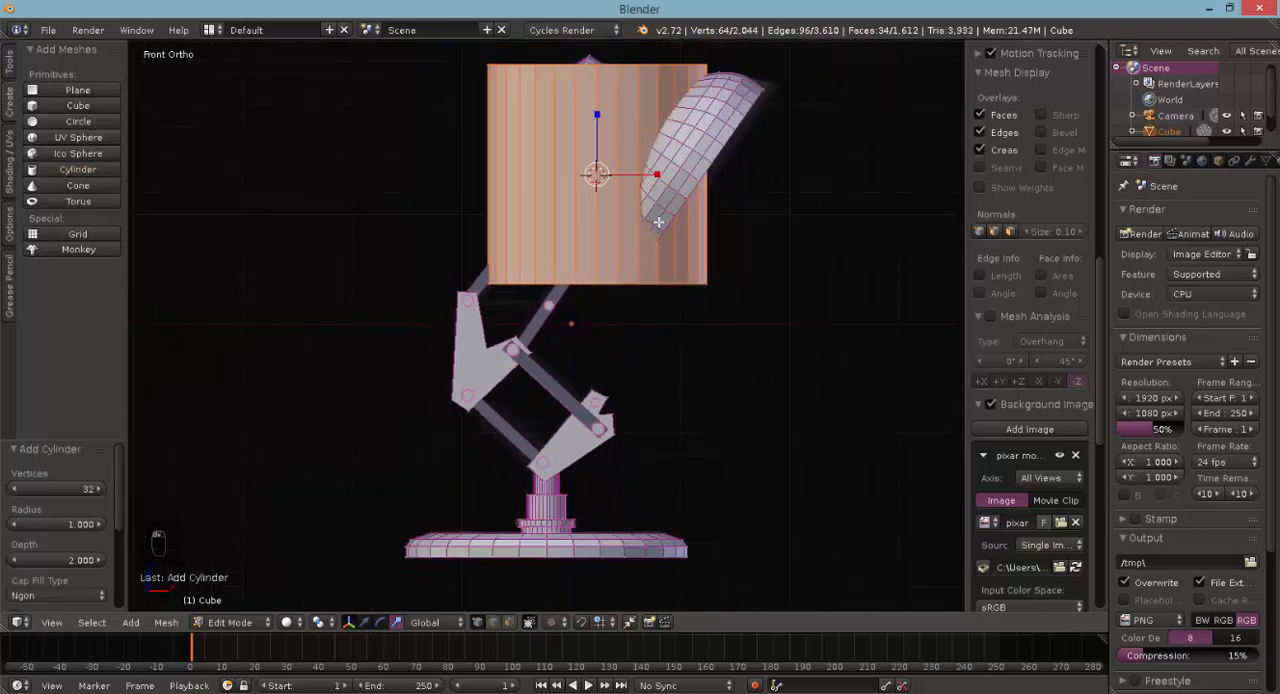
key("r")
left_click(533, 252)
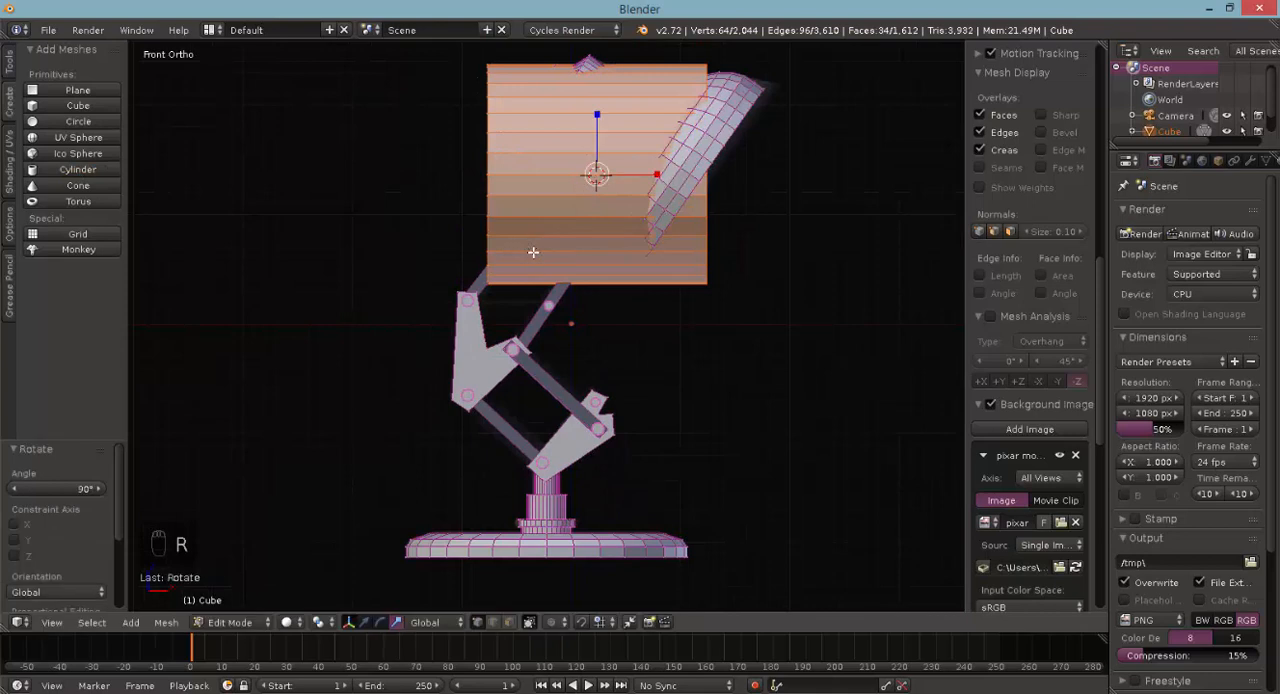
- In wireframe, move the cylinder by -0.800 in X and -1.100 in Z, plus -0.015 in X and -0.080 in Z
key("g")
left_click(443, 371)
key("z")
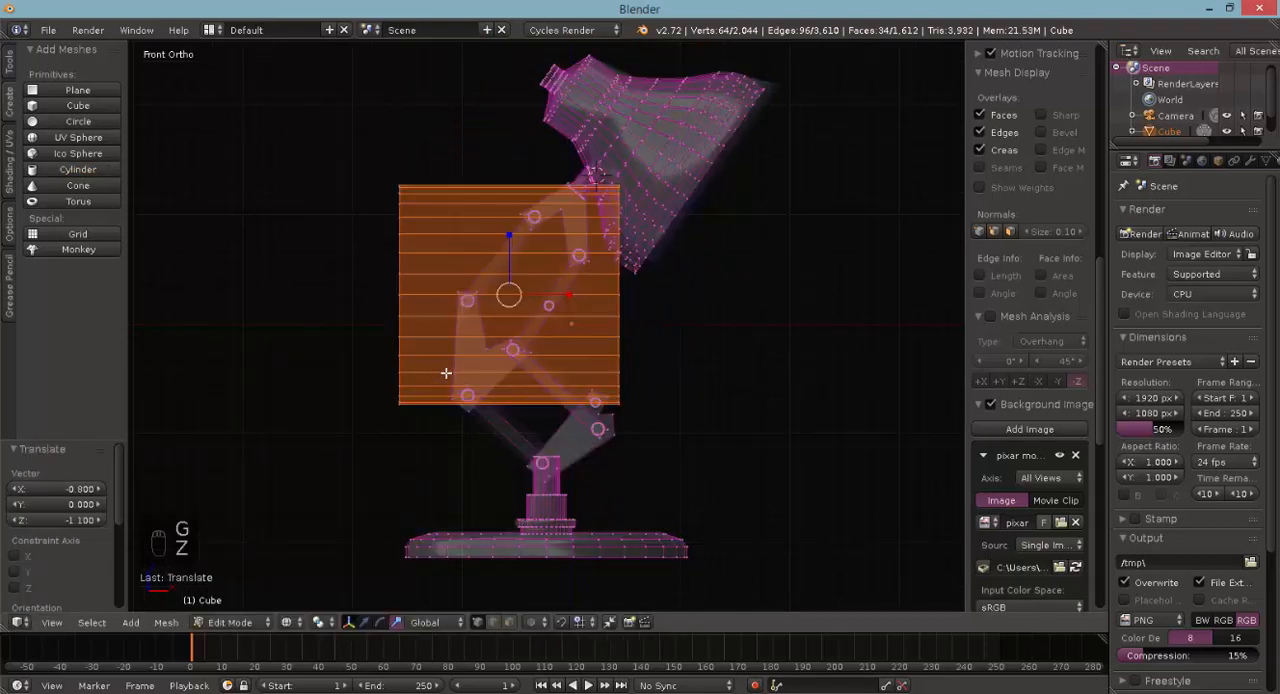
key("g")
left_click(443, 380)
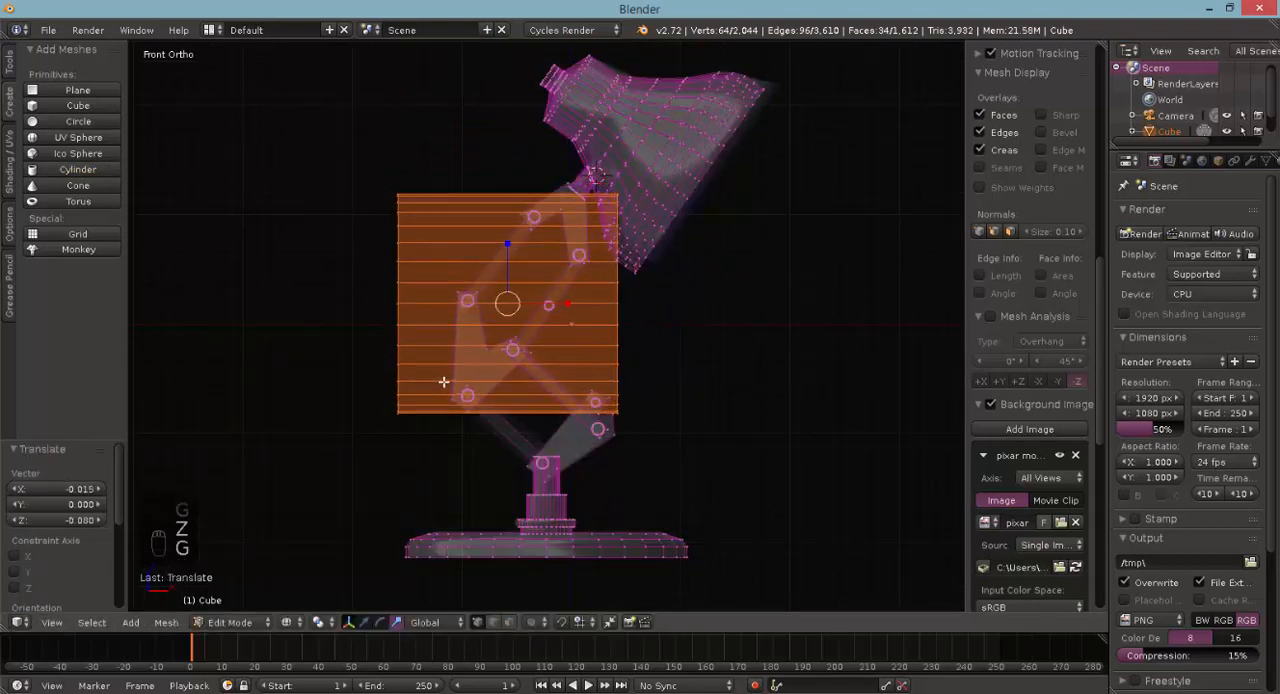
- Scale the cylinder to 0.099 and again by 0.575 so it fits between the middle bracket and the upper right bar
key("s")
left_click(512, 310)
scroll(424, 317, "up", 4)
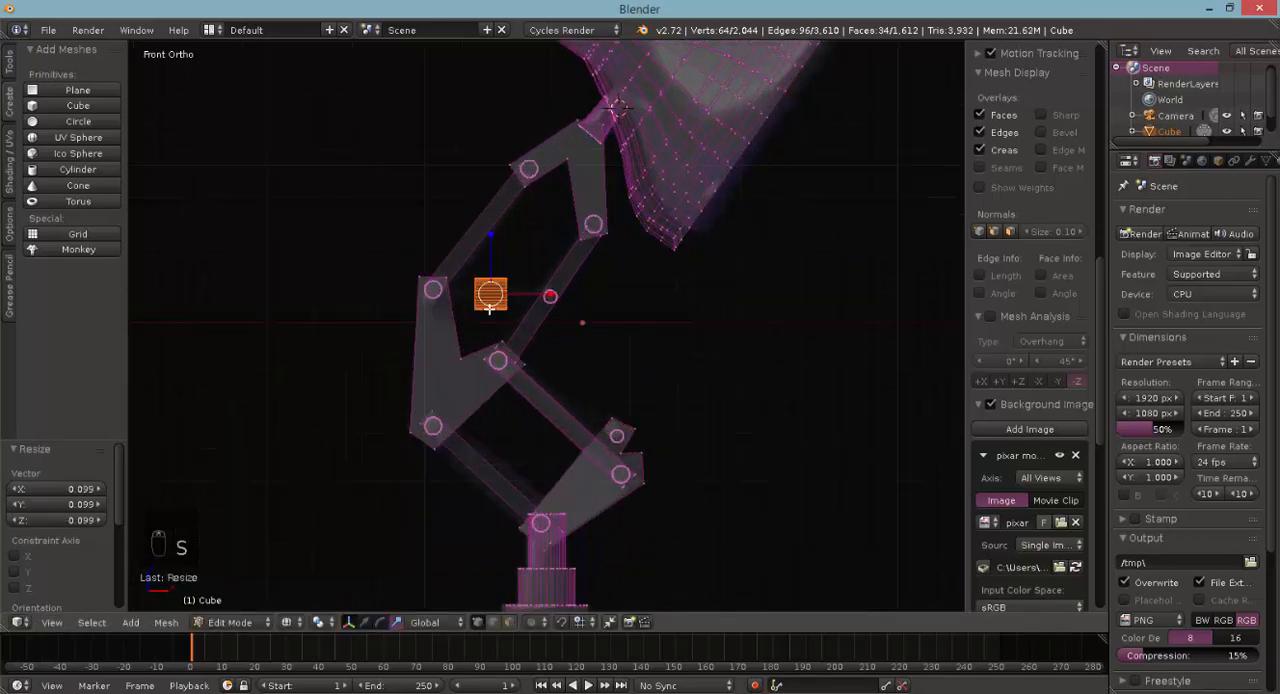
scroll(426, 330, "up", 4)
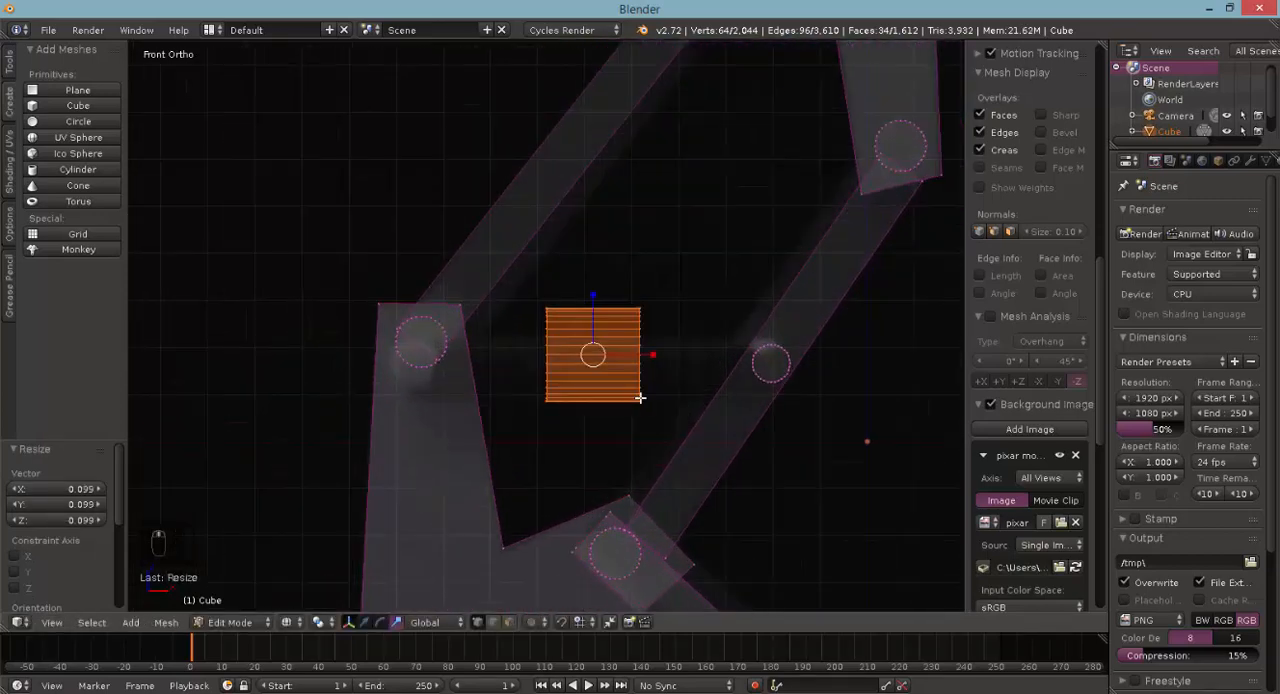
key("s")
left_click(623, 382)
- Shift the small cylinder by -0.005 in X and -0.024 in Z and stretch it 6.059 along X into a horizontal rod
key("g")
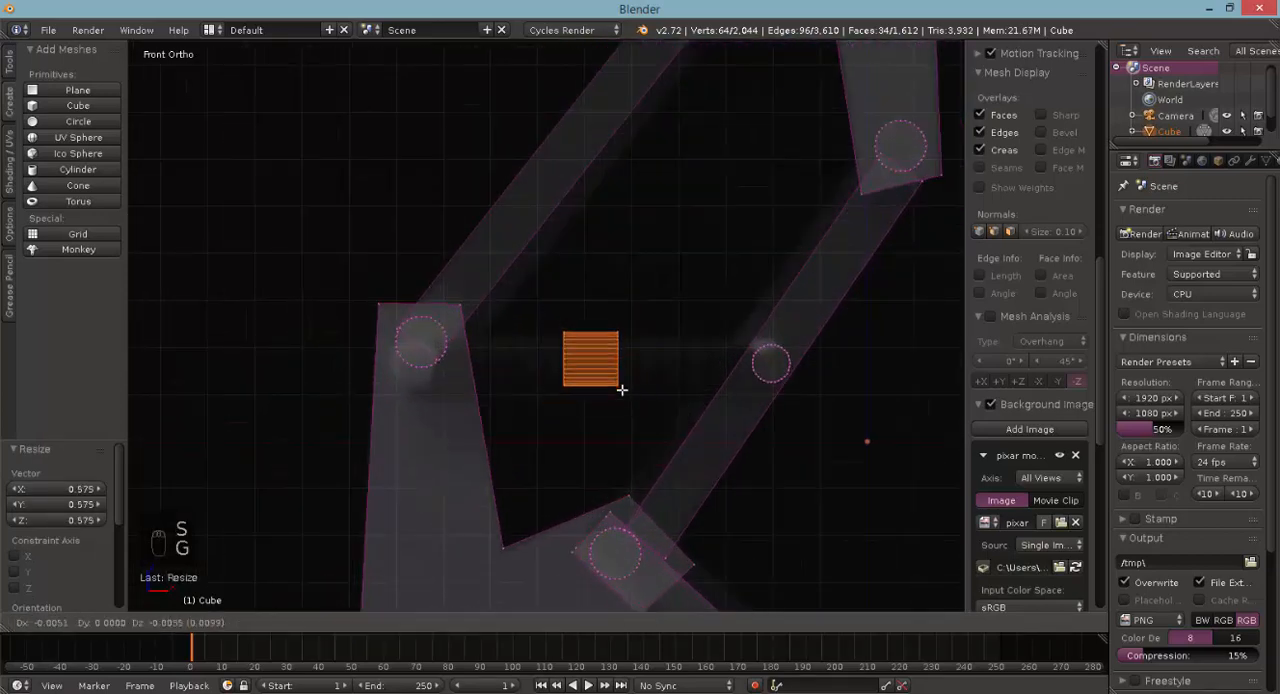
left_click(621, 392)
key("s")
key("x")
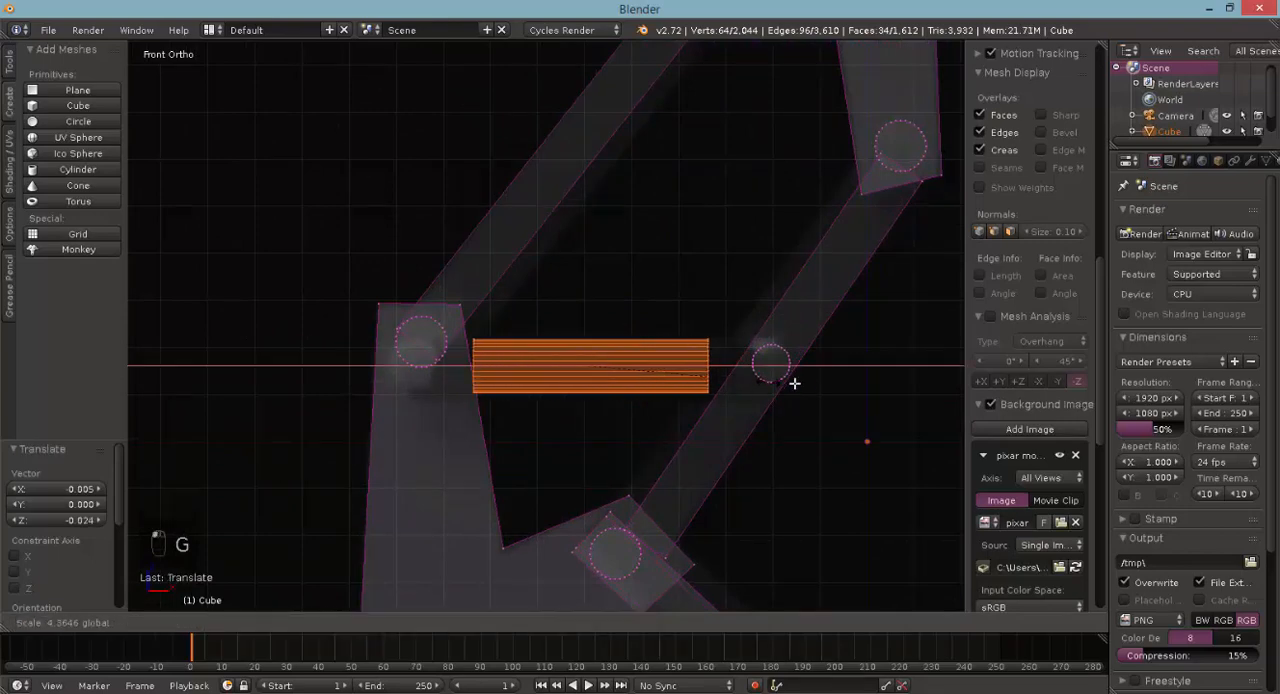
left_click(712, 386)
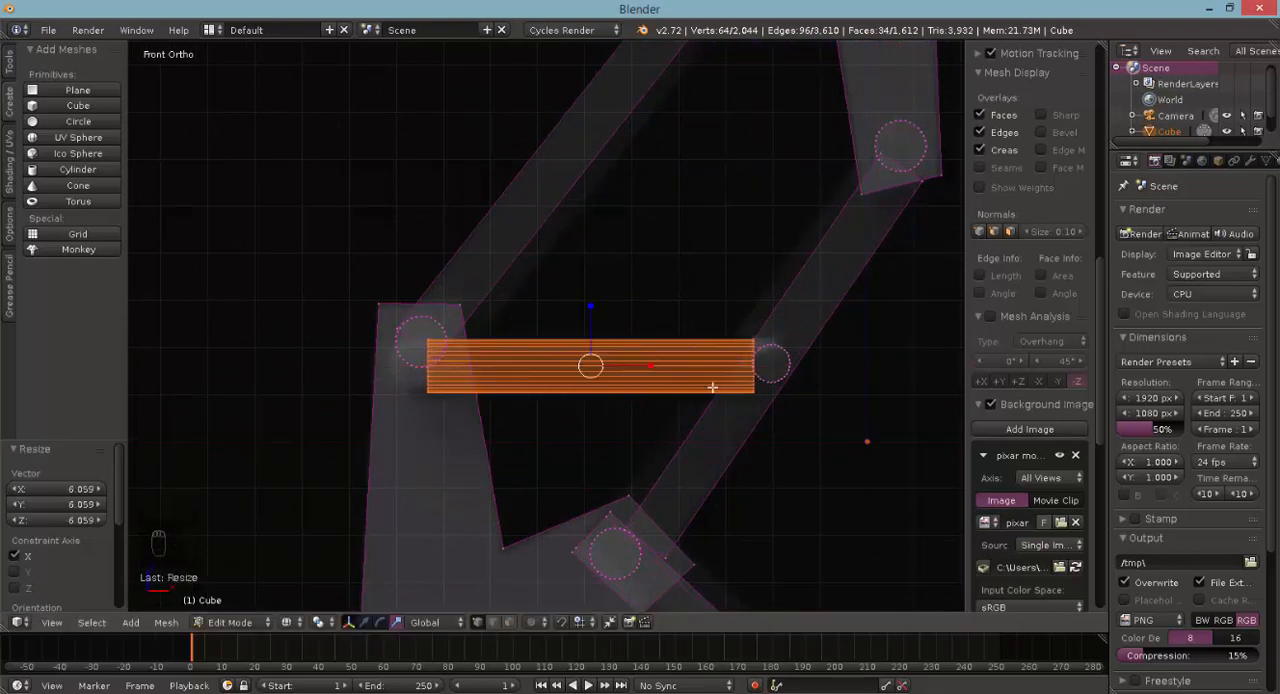
- Move the rod by -0.300 and then 0.066 in Y to line it up with the near plate of the middle bracket
key("KP_7")
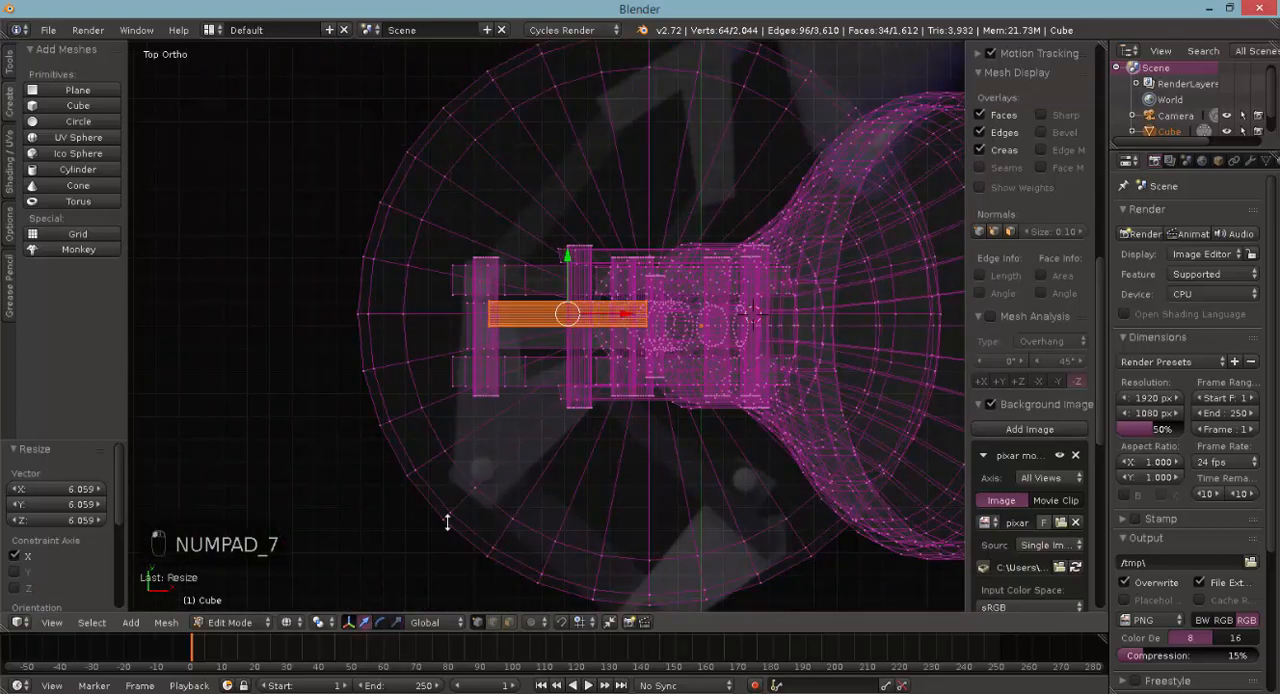
key("g")
key("y")
left_click(562, 341)
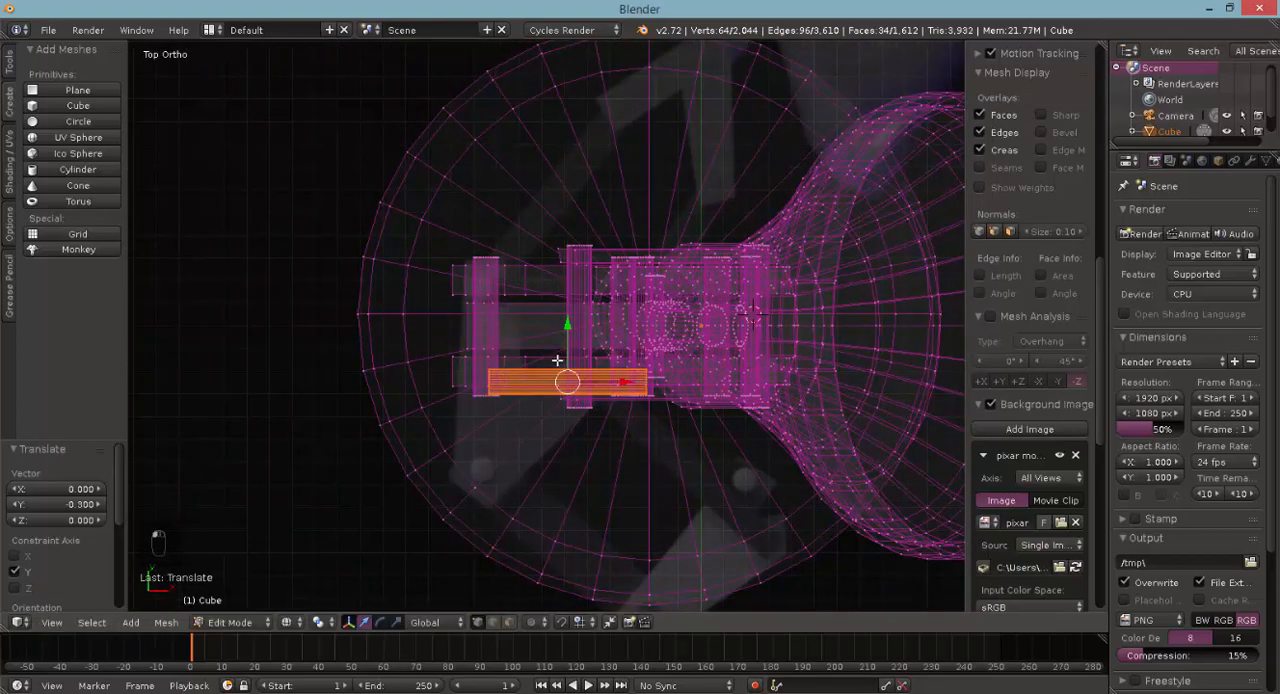
key("z")
middle_click_drag(562, 341, 568, 343)
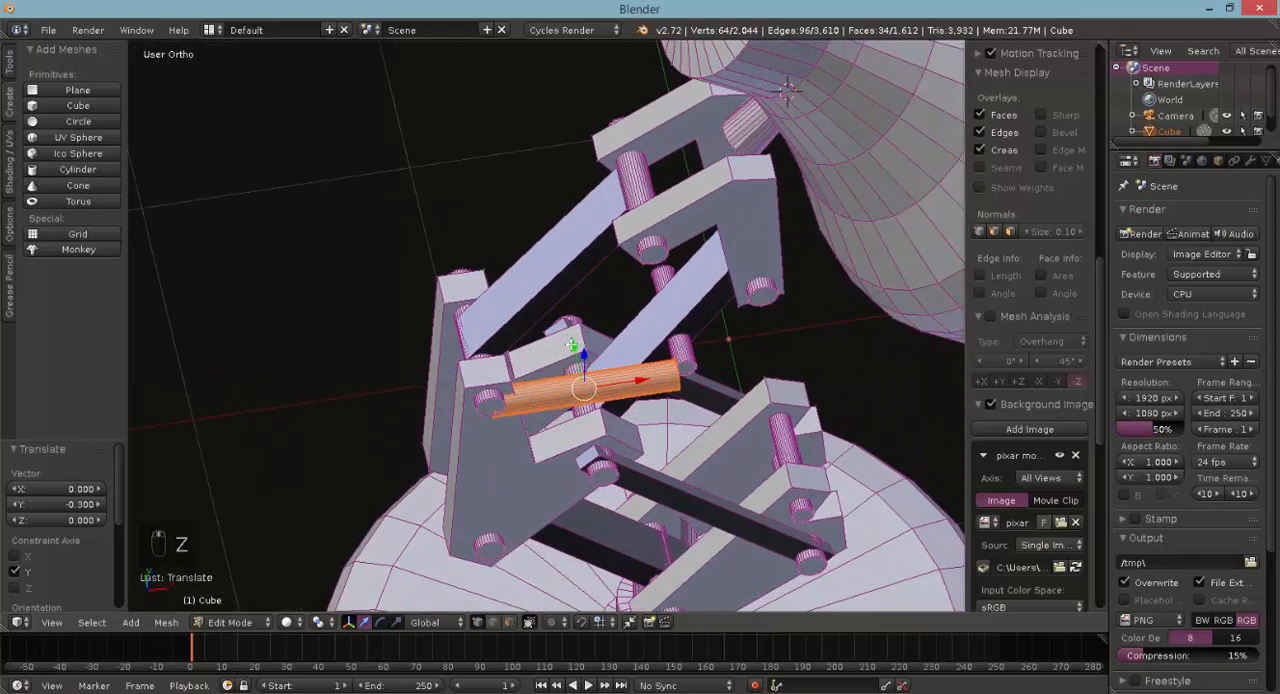
left_click_drag(571, 345, 572, 325)
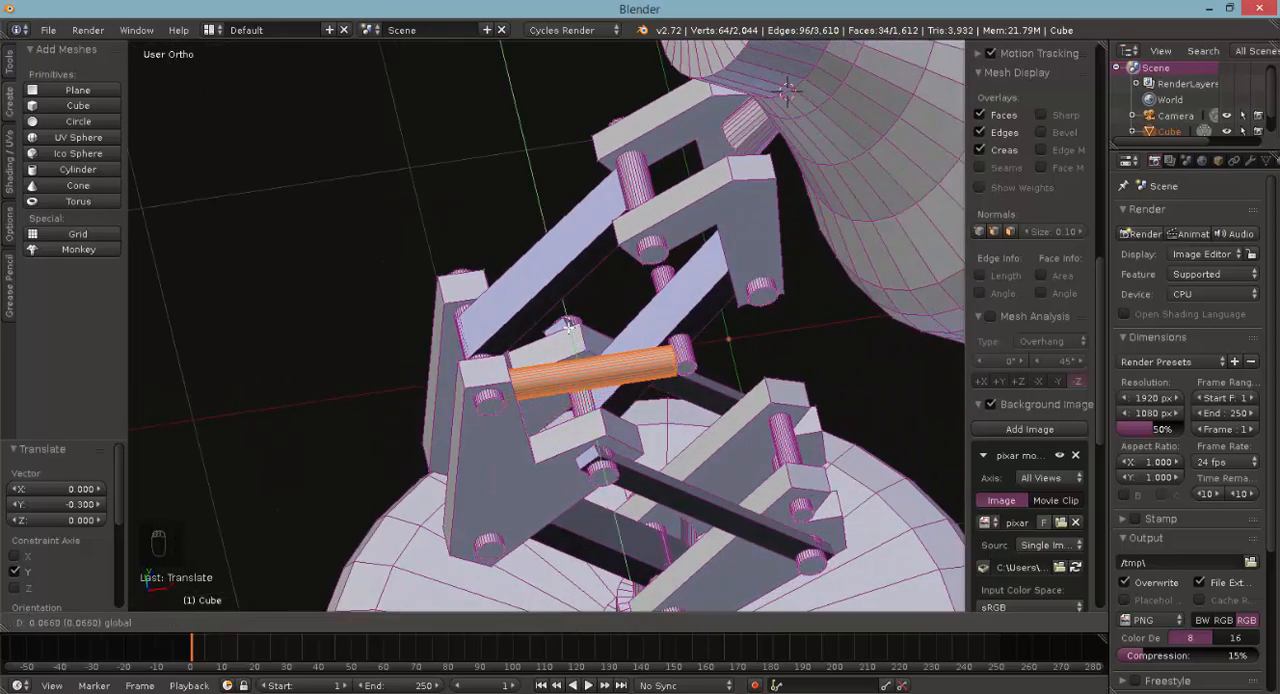
left_click(569, 325)
- In top view, duplicate the rod by 0.400 in Y to line up with the far plate of the middle bracket
middle_click_drag(569, 325, 793, 311)
key("KP_7")
key("shift+d")
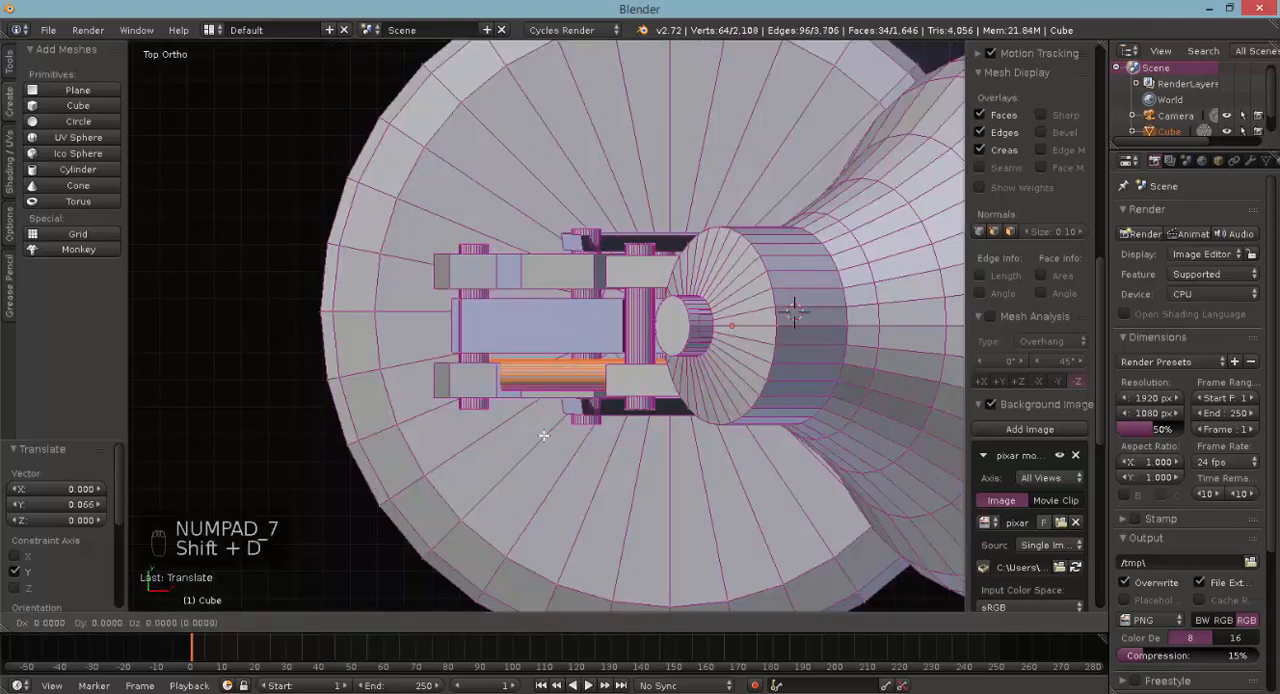
left_click(545, 342)
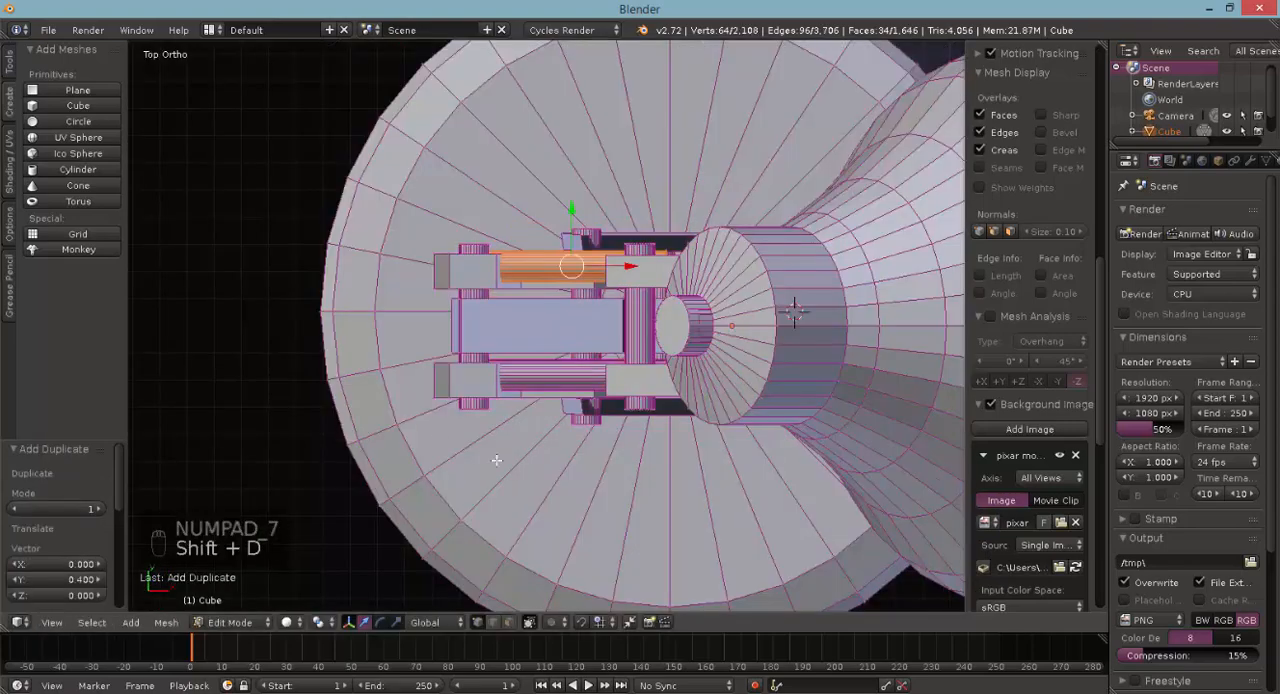
middle_click_drag(545, 342, 509, 240)
- In front view, duplicate the rod by 0.500 in X and -0.800 in Z down to the lower bracket's upper prong
key("KP_1")
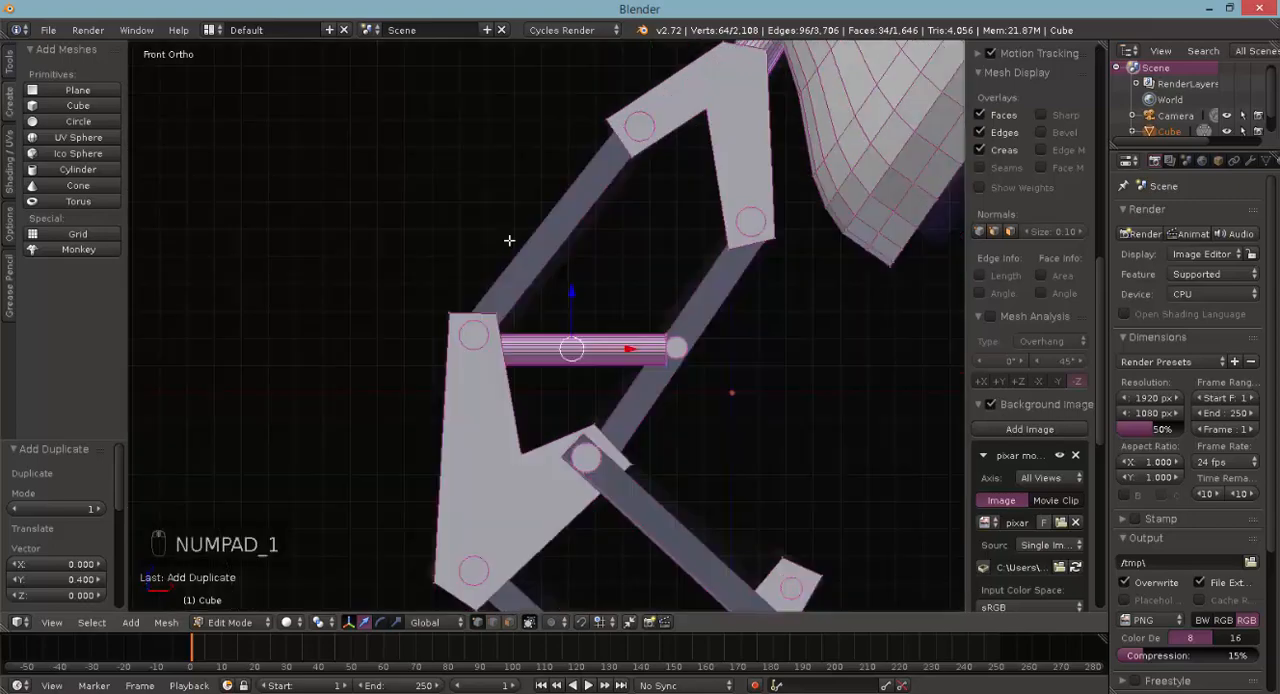
scroll(556, 307, "down", 5)
middle_click_drag(620, 508, 641, 442)
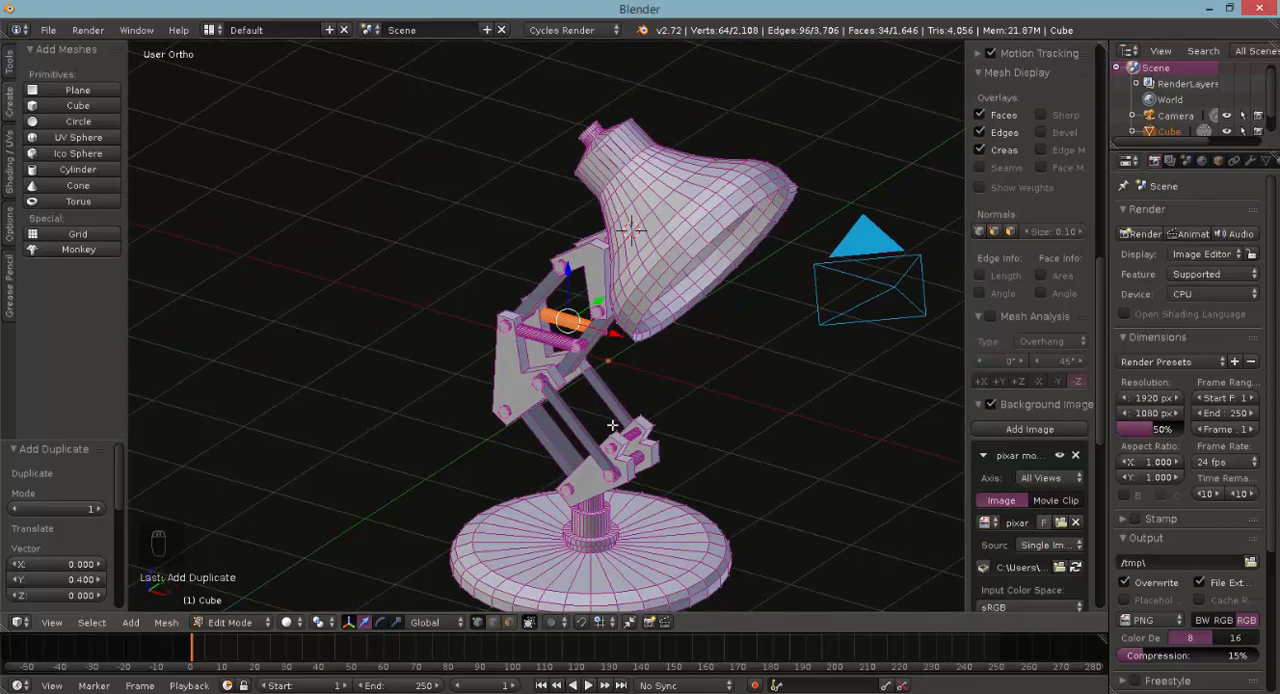
key("KP_1")
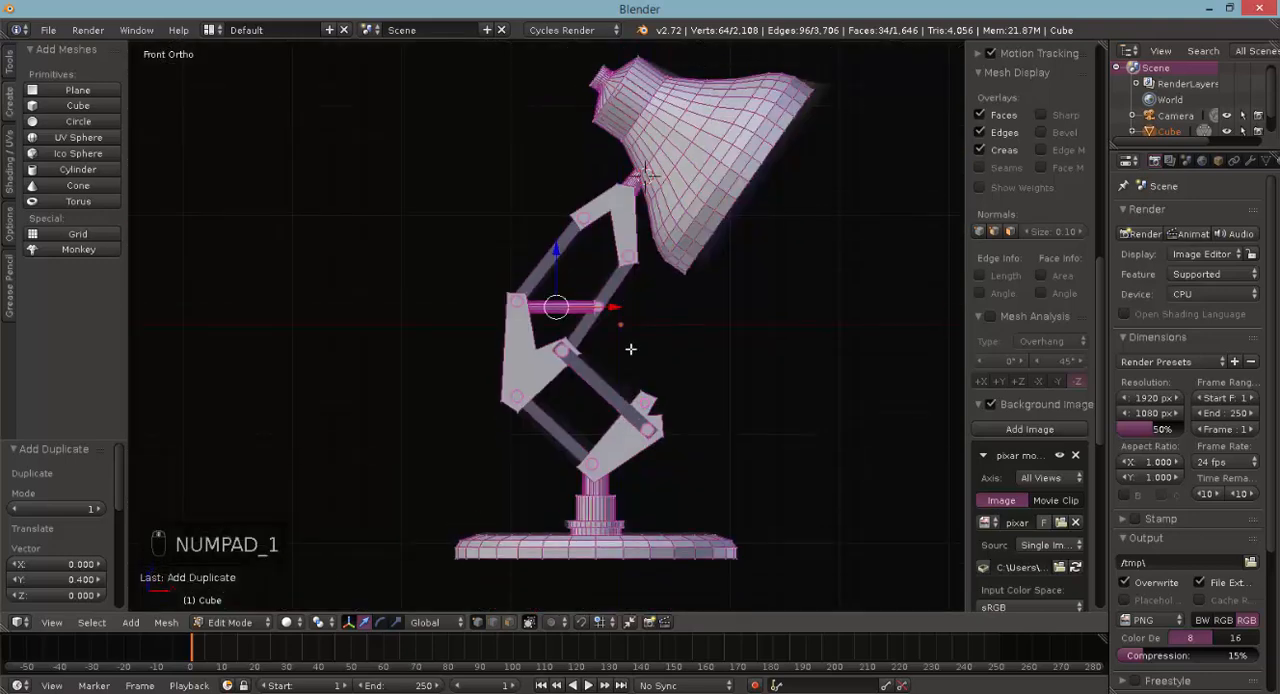
key("shift+d")
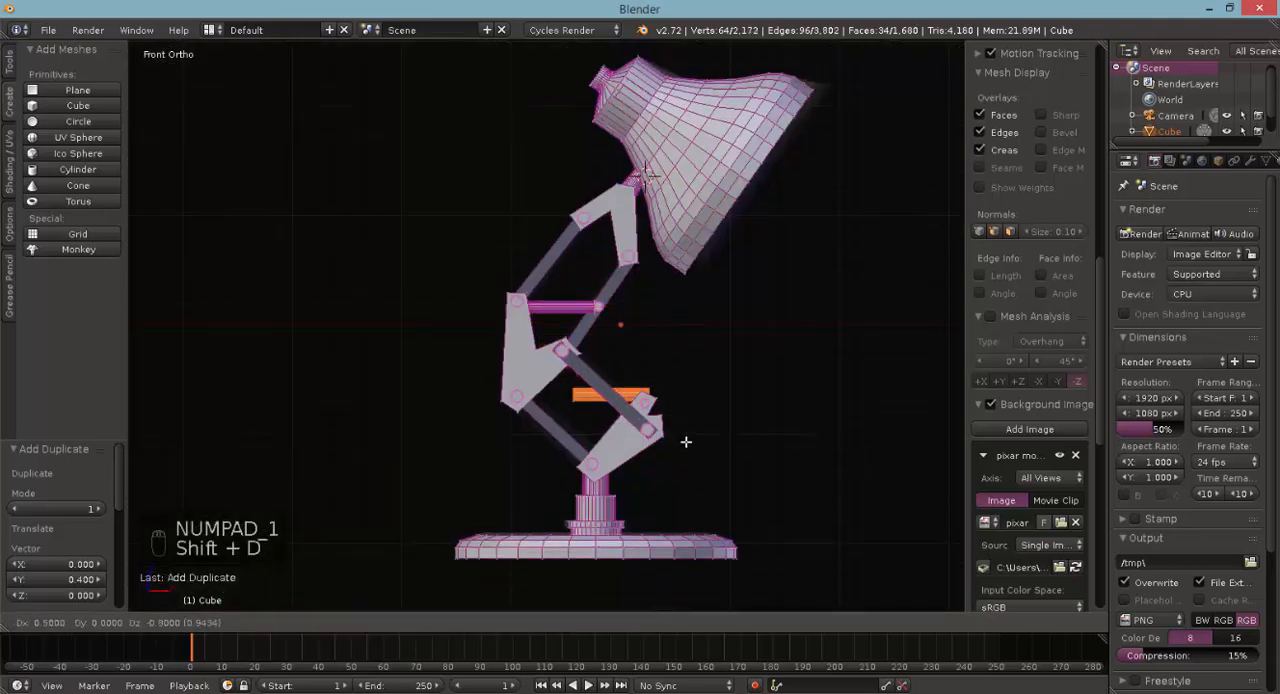
left_click(686, 441)
scroll(640, 420, "up", 5)
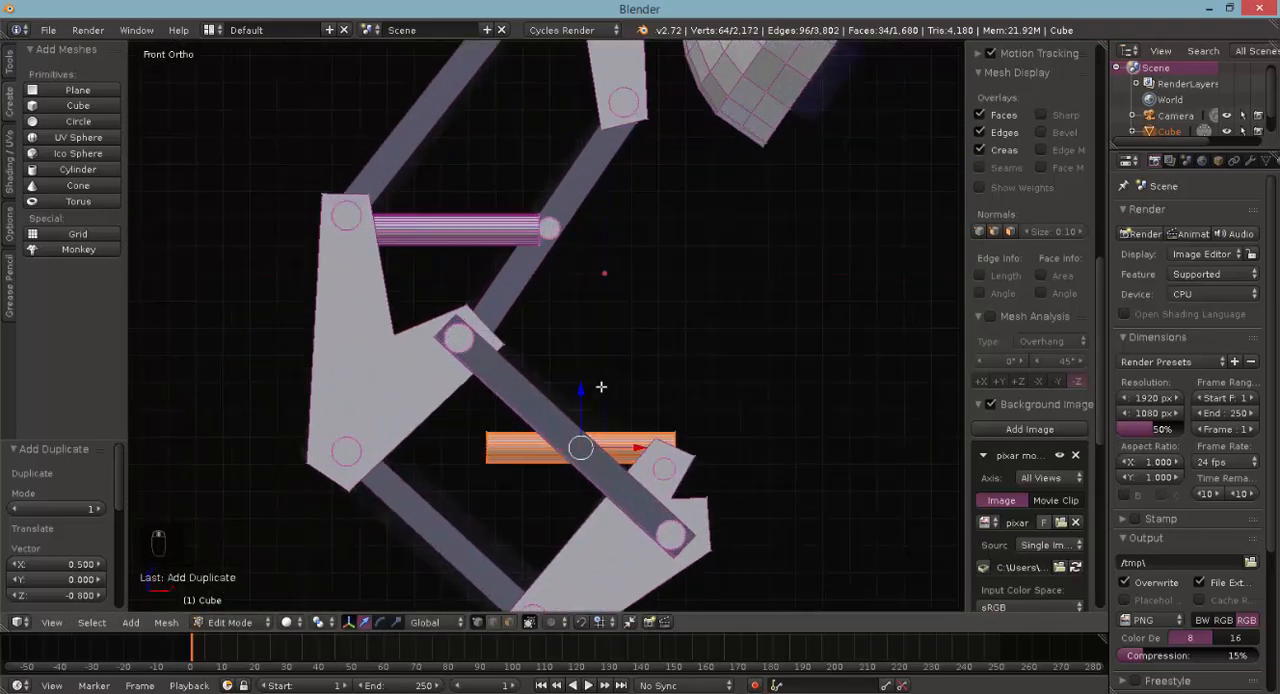
- Rotate the lower rod 42.71°, shift it -0.018 in X and 0.123 in Z, nudge it -0.006 and -0.009, and rotate it -14.35°
key("r")
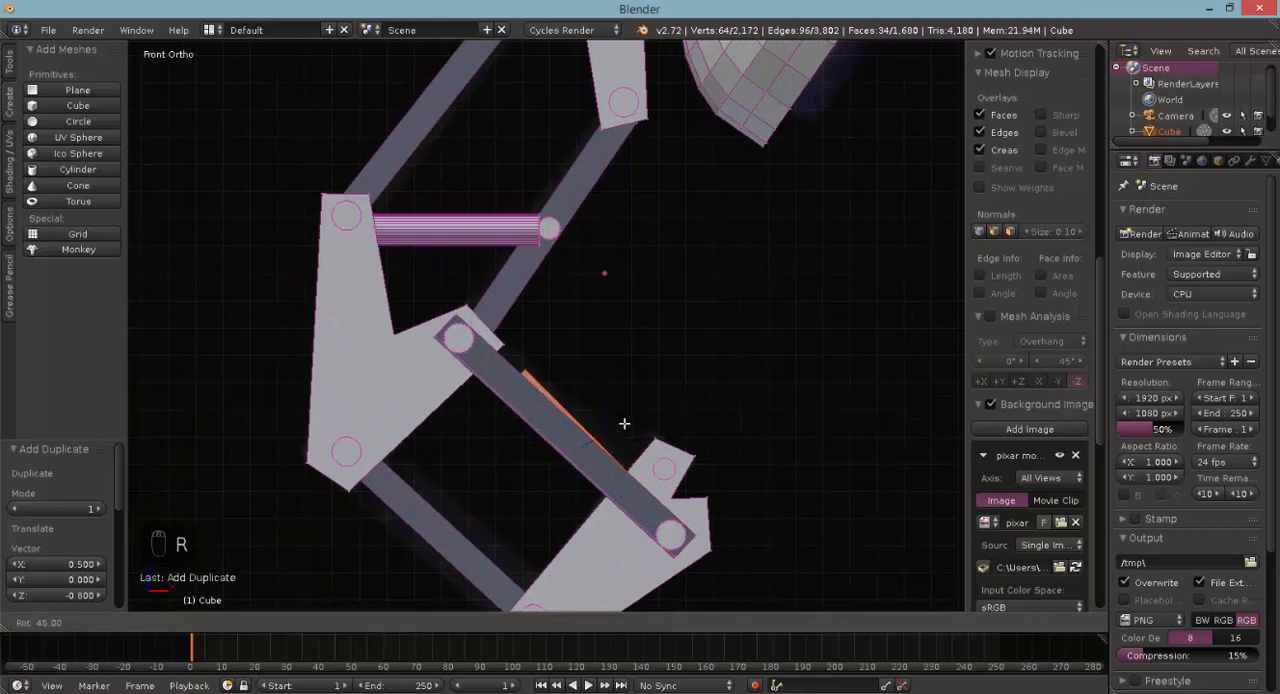
left_click(623, 423)
key("g")
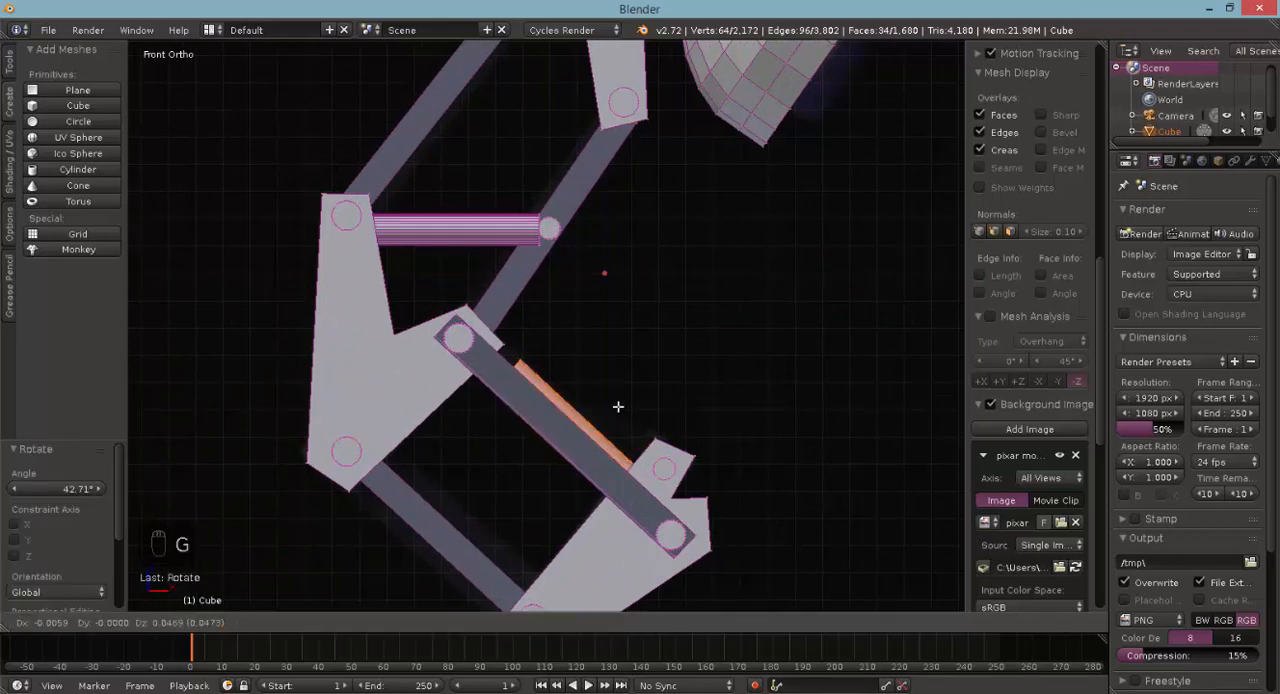
left_click(617, 391)
key("g")
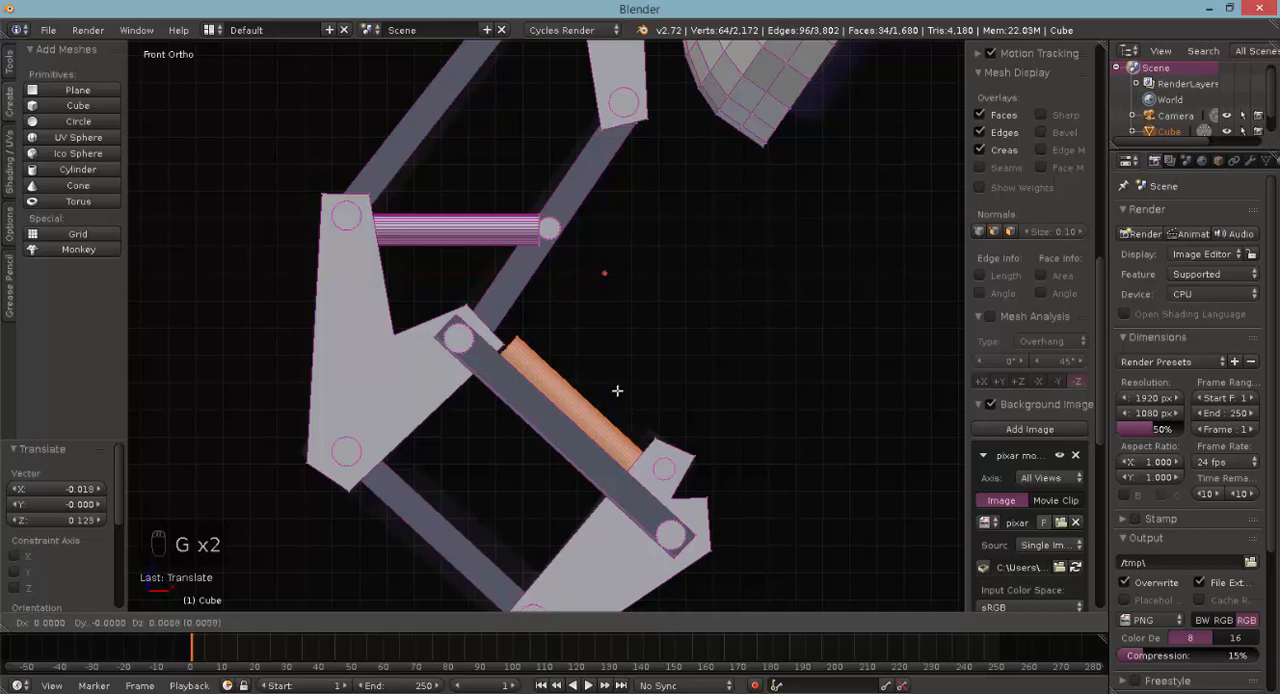
key("r")
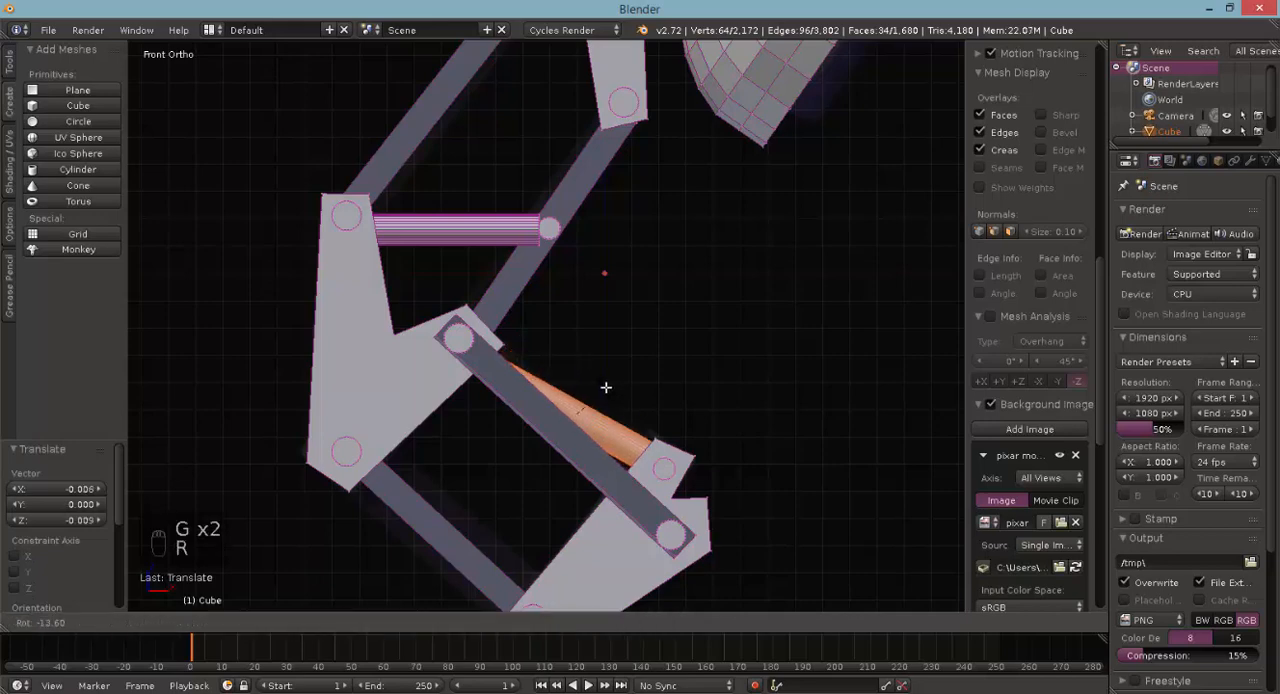
left_click(606, 388)
- Move the lower rod by -0.225 in Y to centre it between the two lower bracket plates
middle_click_drag(606, 388, 653, 402)
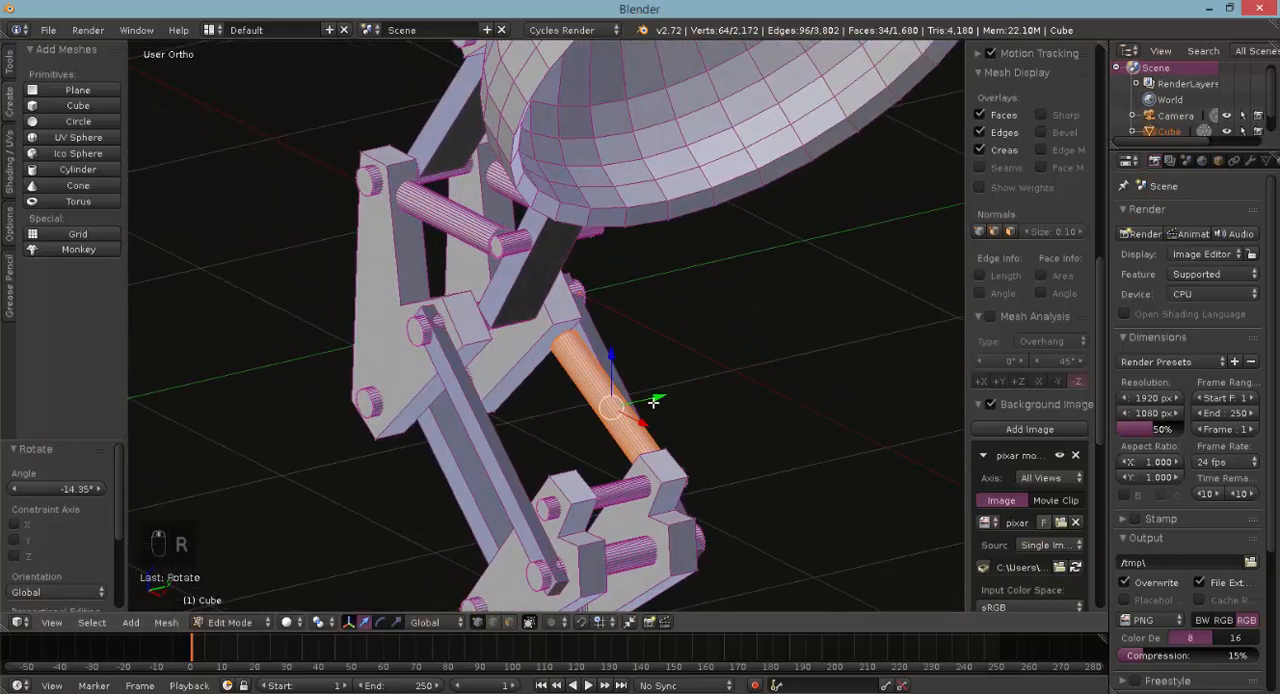
key("g")
key("y")
left_click(460, 603)
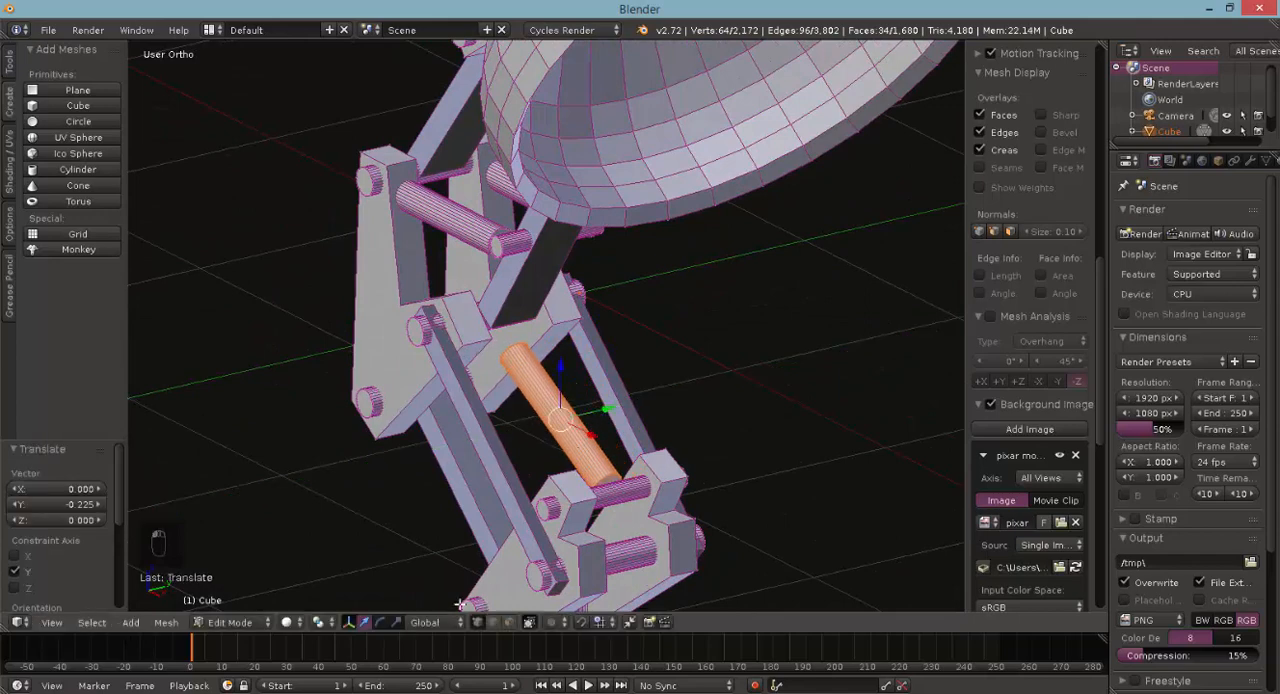
- Set the transform orientation to Normal and scale the lower rod by 1.205 along its Y axis
left_click(436, 627)
left_click(430, 569)
left_click(395, 625)
middle_click_drag(556, 489, 614, 450)
left_click_drag(614, 448, 620, 455)
- In front view, select the whole pin at the upper bracket's left end and duplicate it about 0.360 in X and 0.208 in Z onto the bracket's corner
key("KP_1")
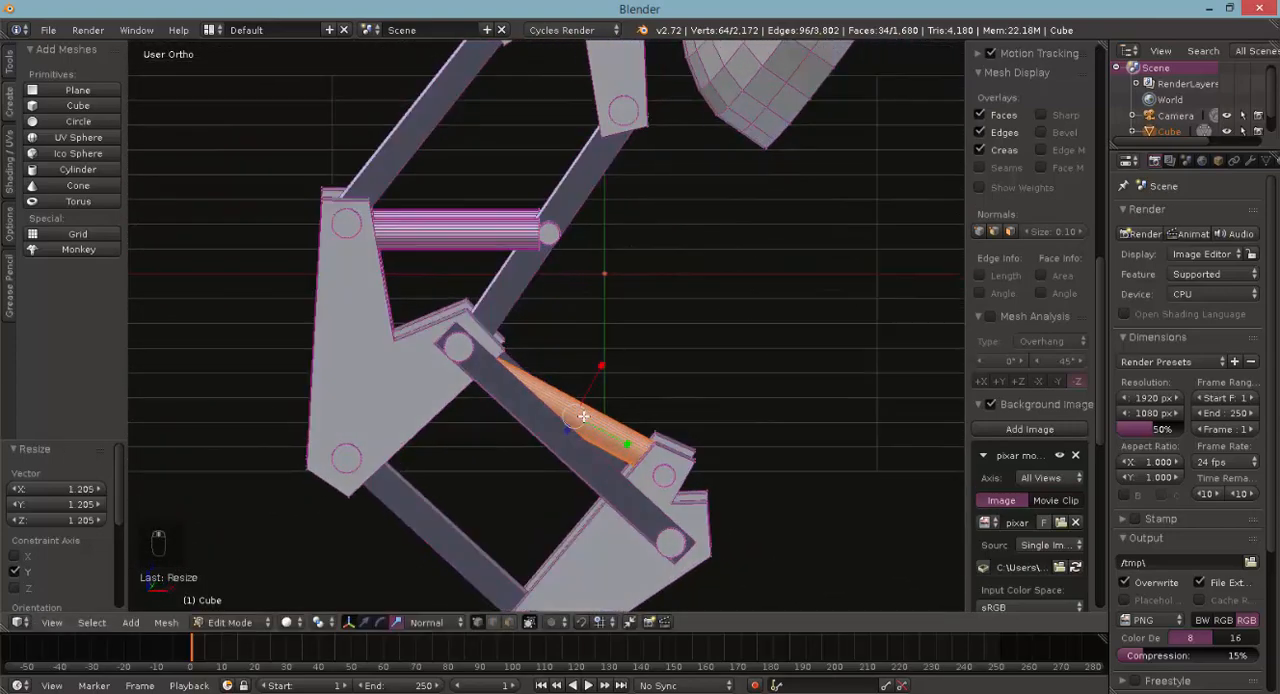
key("Tab")
scroll(568, 243, "down", 6)
key("Tab")
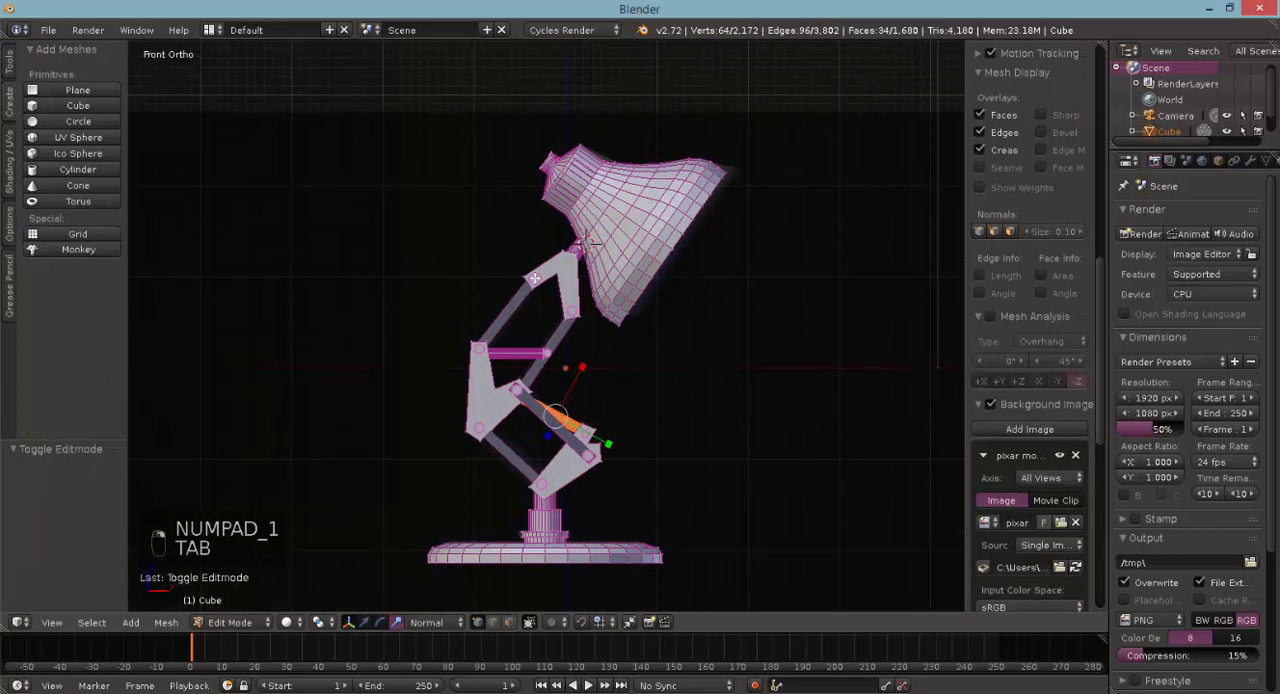
right_click(535, 279)
scroll(549, 269, "up", 4)
key("ctrl+l")
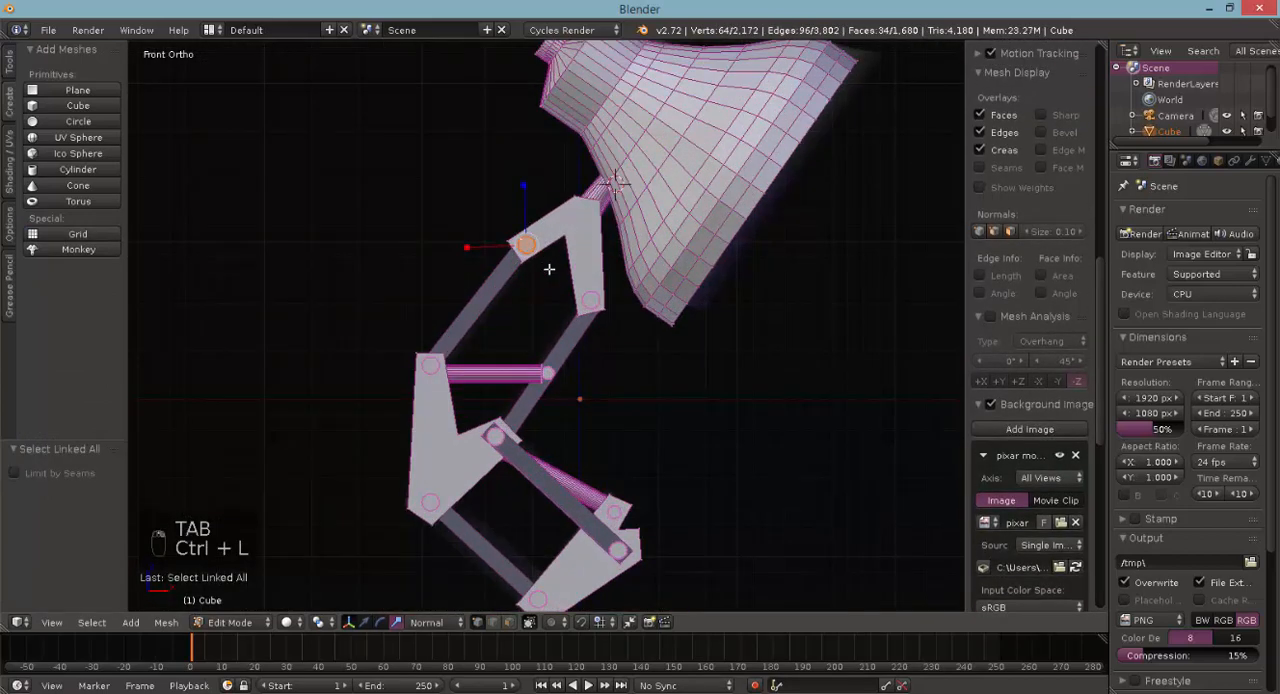
key("shift+d")
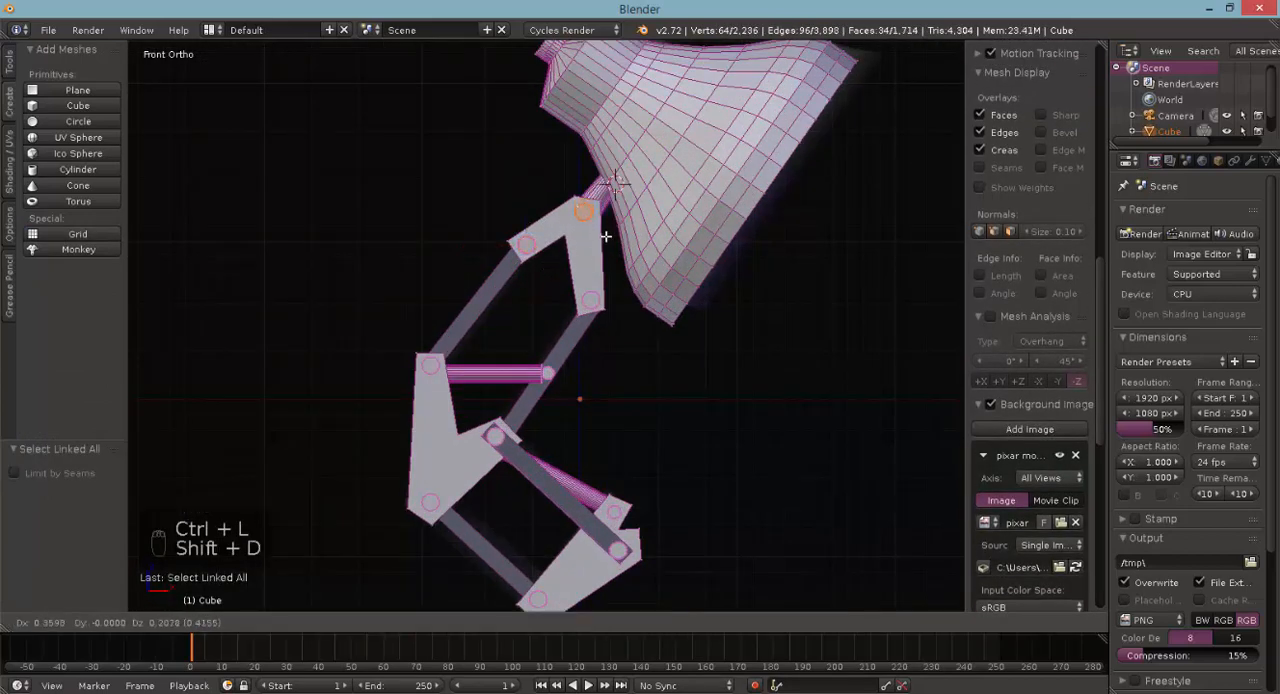
left_click(606, 236)
- Clear the selection, add a UV sphere with 32 segments and 16 rings, and scale it to 0.267 as the bulb
scroll(604, 290, "down", 2)
middle_click_drag(604, 365, 439, 382)
scroll(558, 413, "down", 3)
key("a")
key("a")
key("a")
key("a")
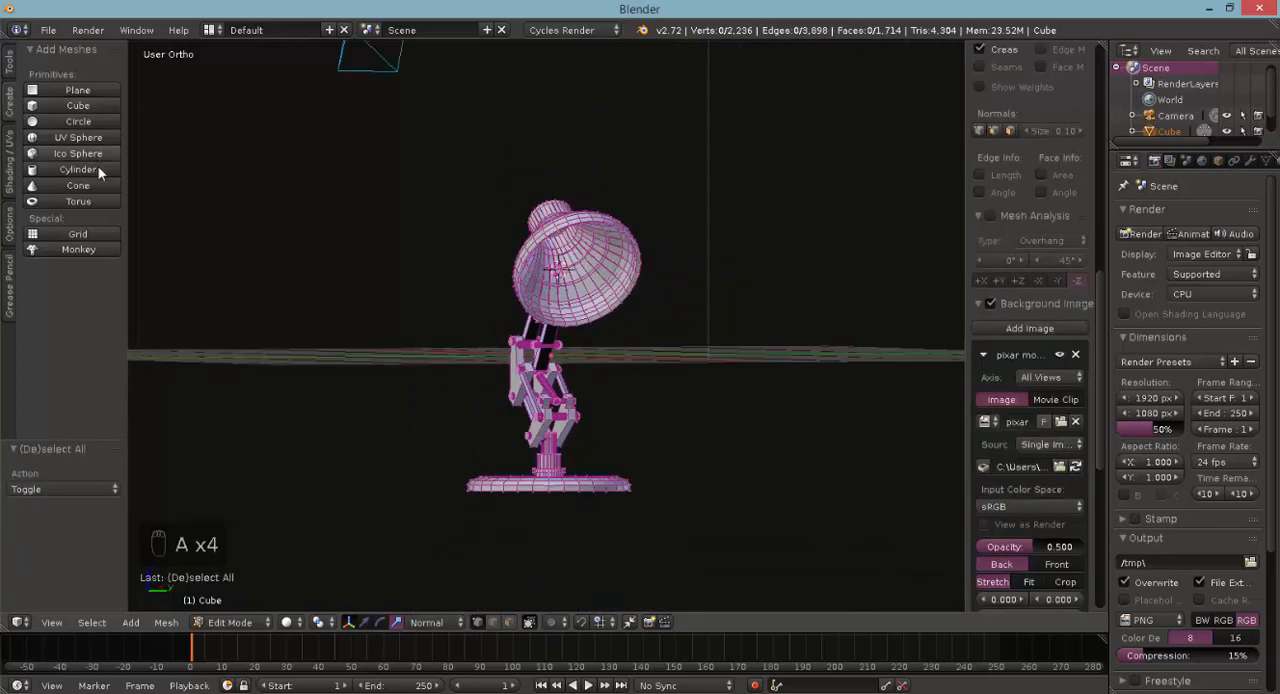
left_click(100, 143)
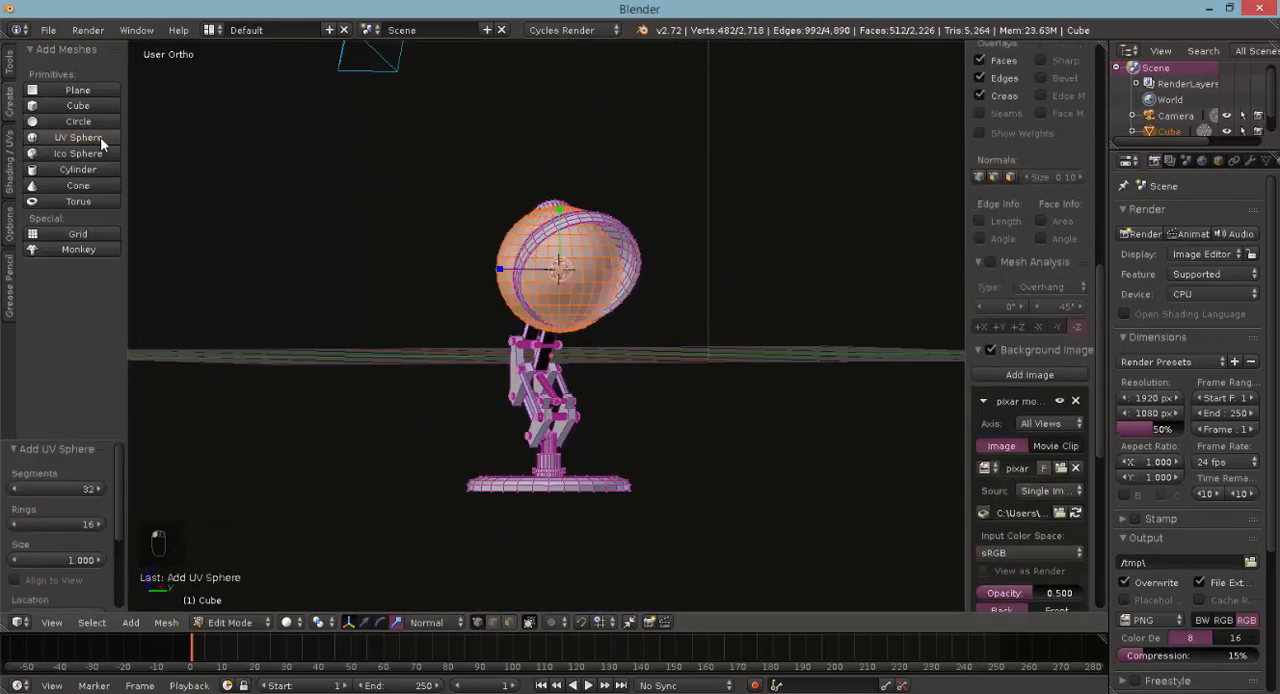
key("s")
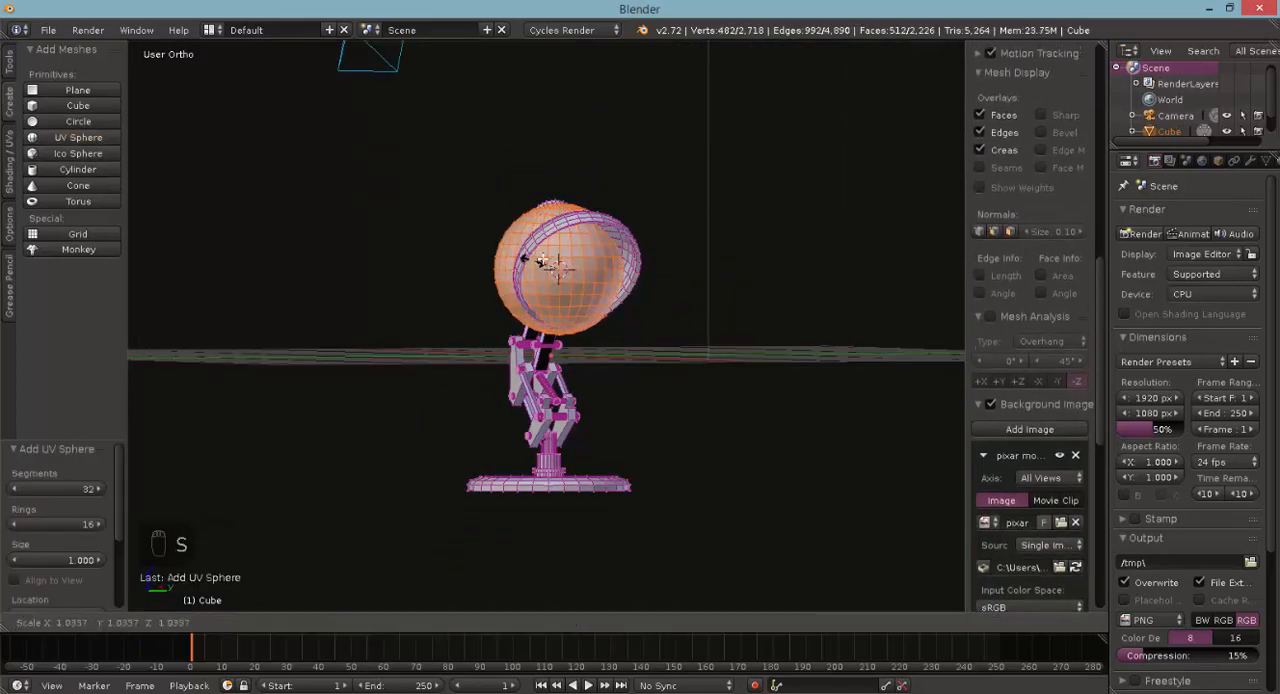
left_click(555, 268)
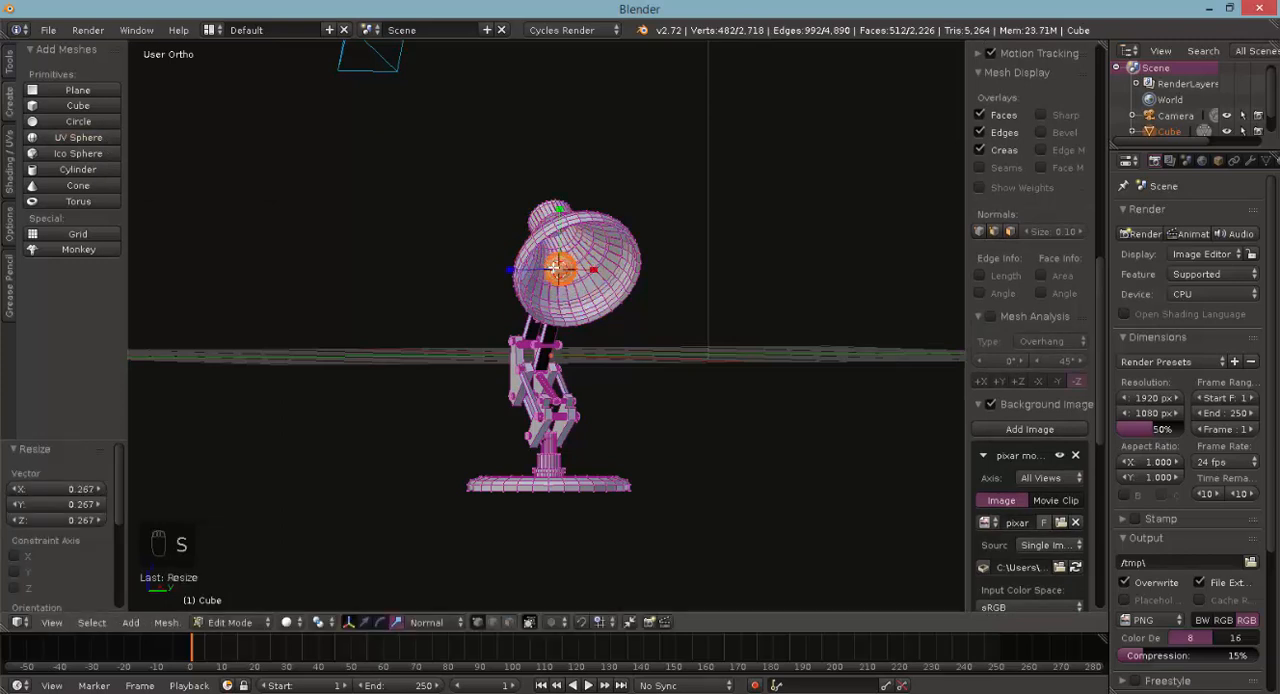
- In front wireframe view, rotate the bulb sphere -51.6° and move it -0.056 in X and 0.612 in Z into the lampshade's neck
key("KP_1")
key("z")
scroll(654, 280, "up", 4)
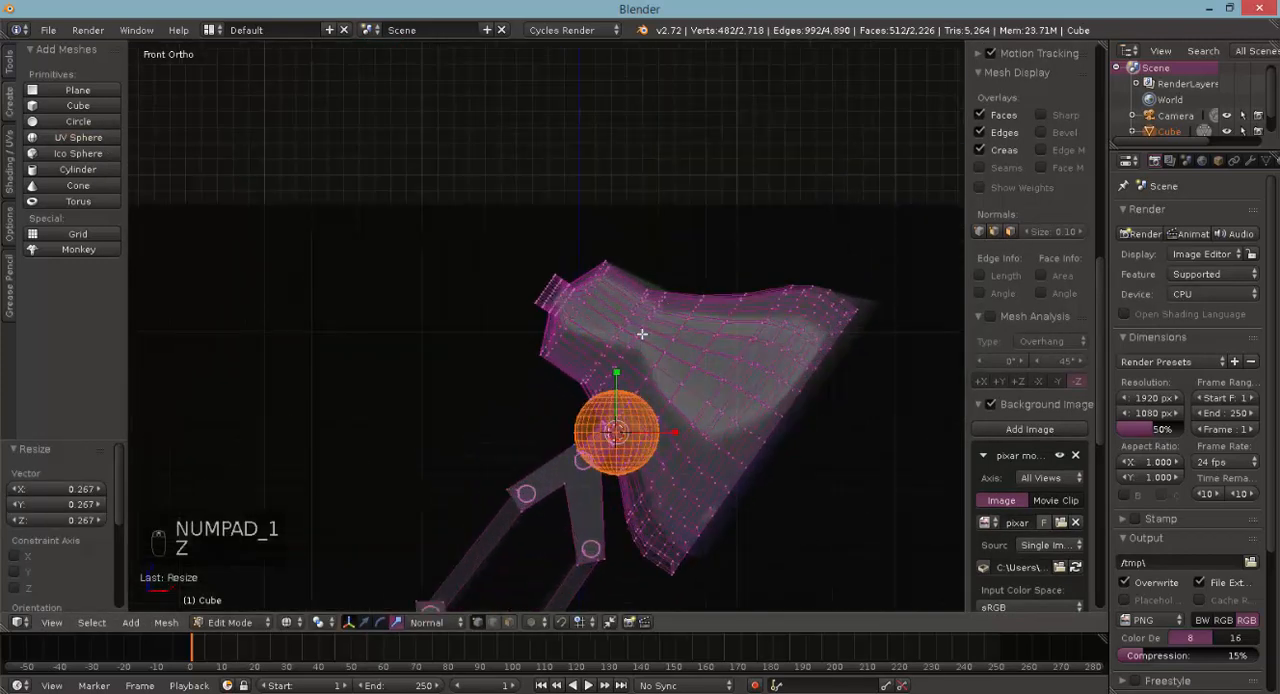
scroll(641, 334, "up", 1)
key("r")
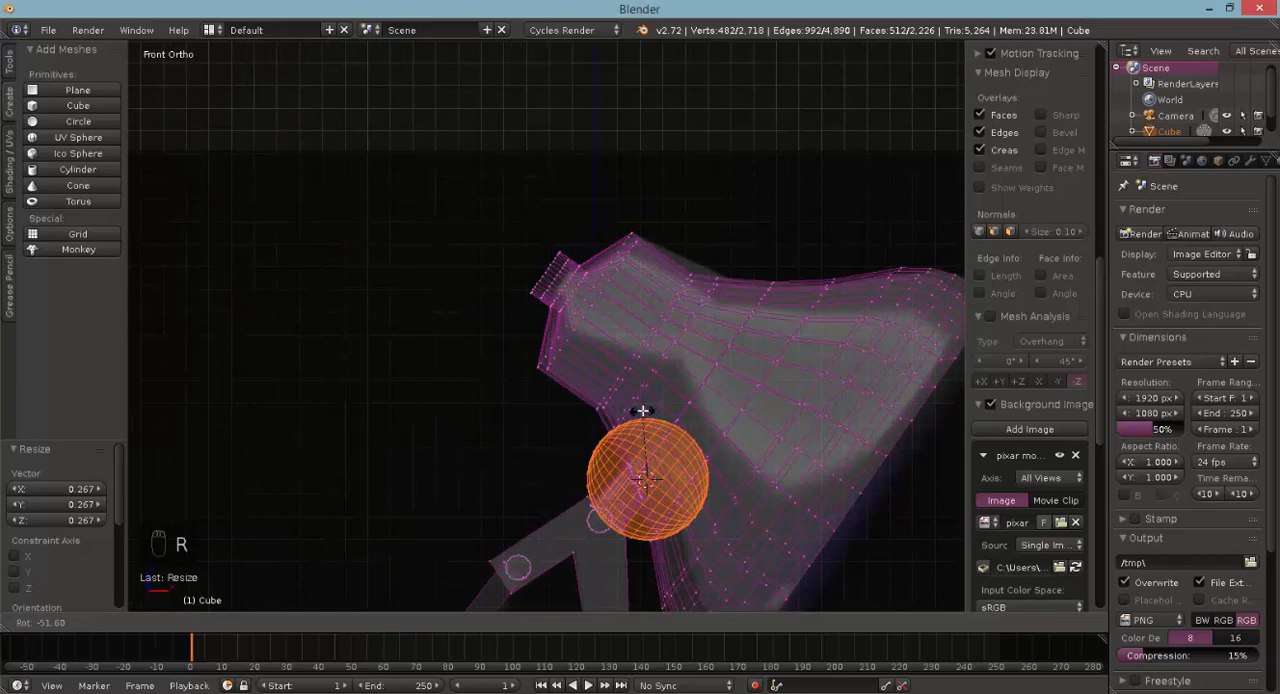
left_click(643, 410)
key("g")
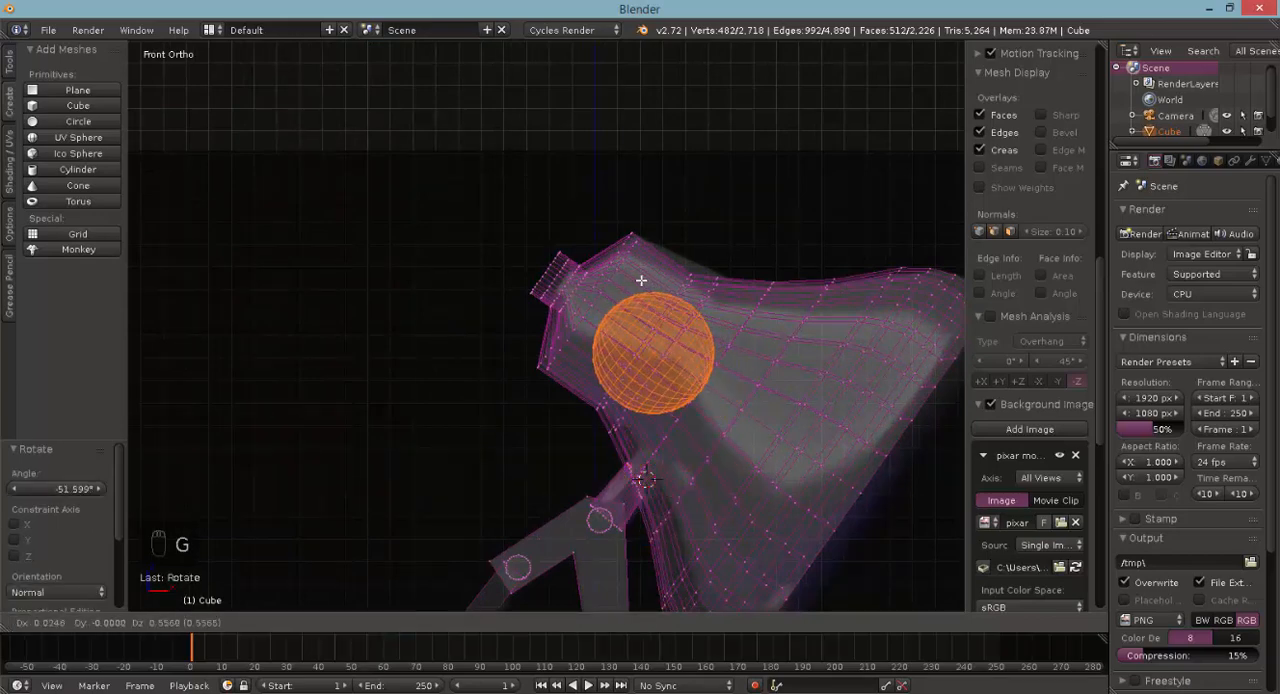
left_click(631, 285)
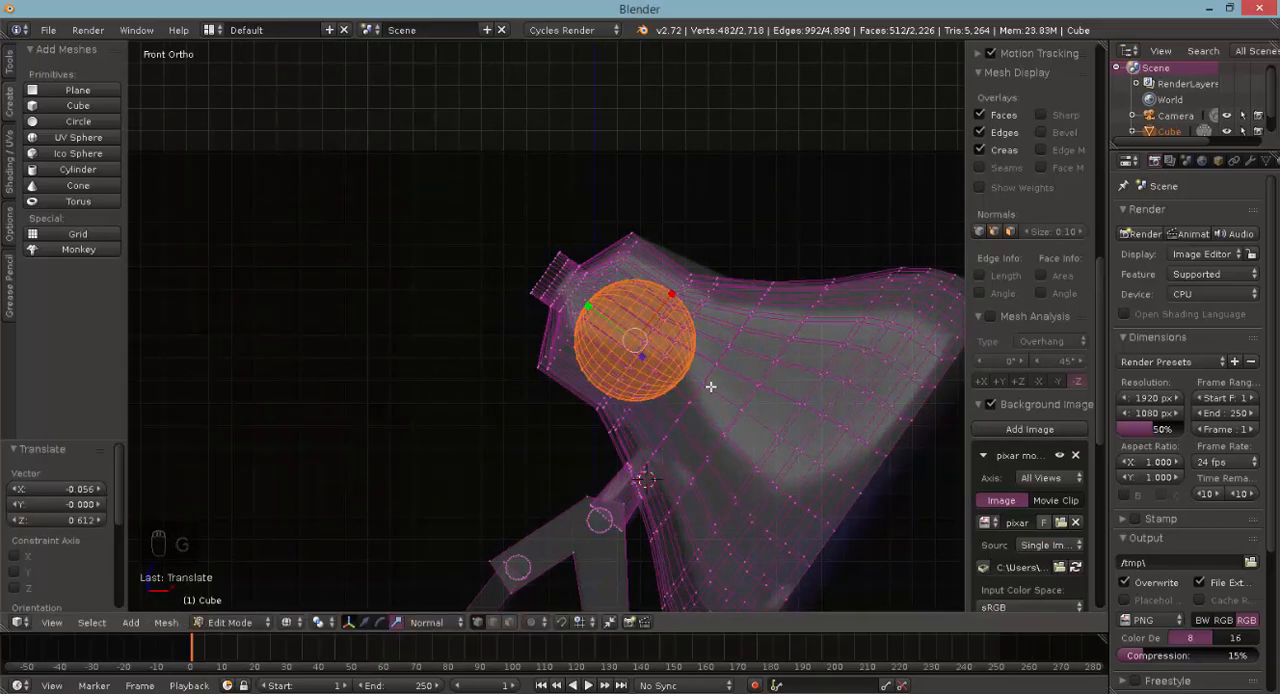
- In top wireframe view, move the bulb -0.007 in X and -0.053 in Y to centre it within the lampshade
middle_click_drag(710, 386, 571, 514)
key("KP_1")
key("KP_7")
key("z")
key("r")
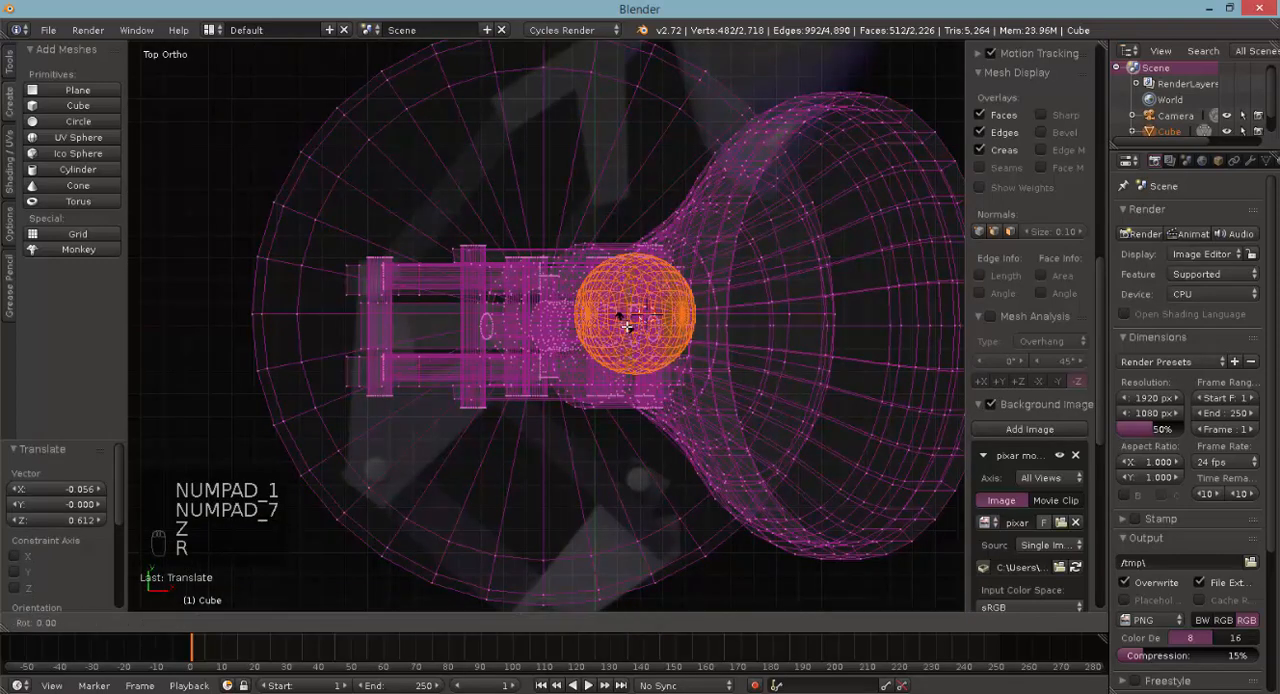
right_click(626, 330)
key("g")
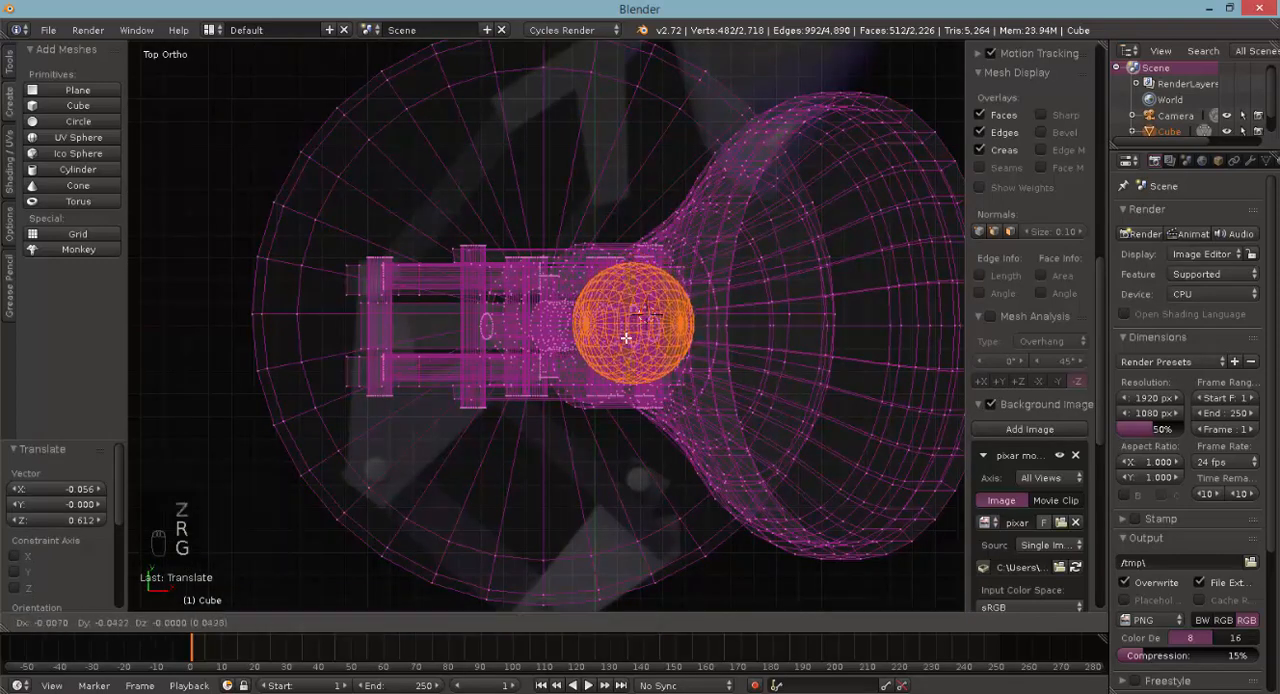
left_click(626, 335)
- Looking into the shade in solid view, nudge the bulb by 0.011, -0.002, 0.018 and scale it by 1.221
key("KP_1")
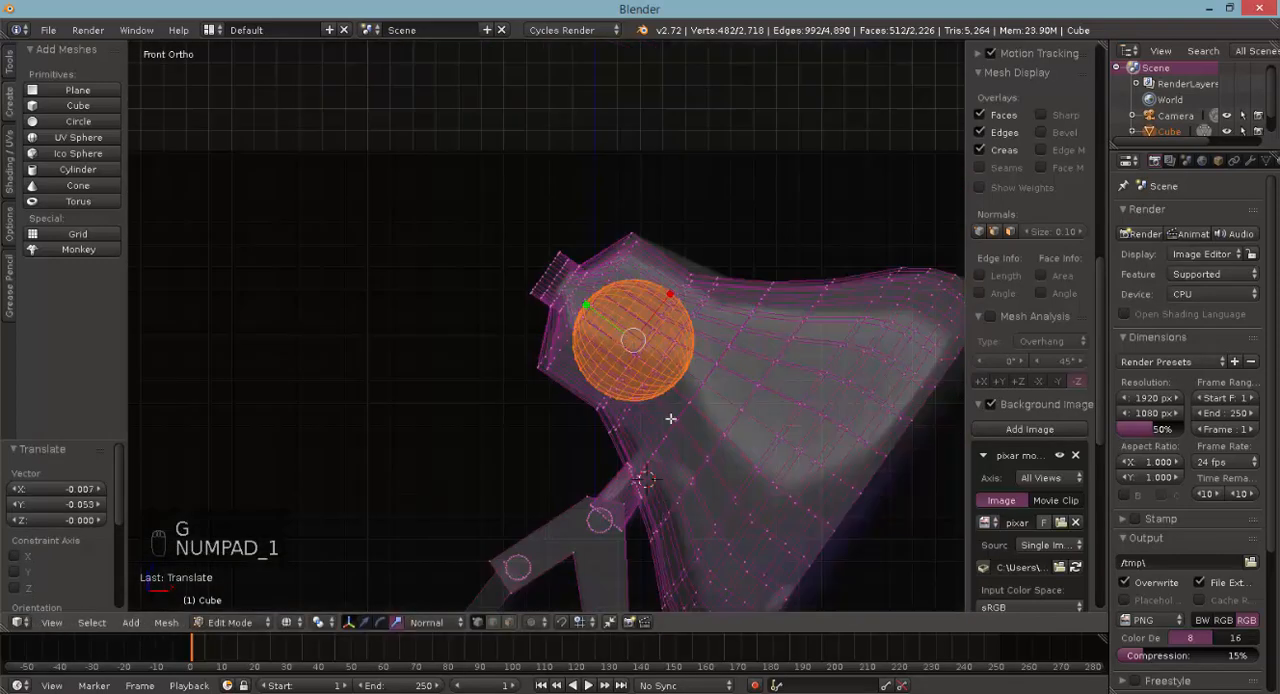
mouse_move(643, 369)
middle_mouse_down()
mouse_move(575, 335)
mouse_move(557, 344)
middle_mouse_up()
key("z")
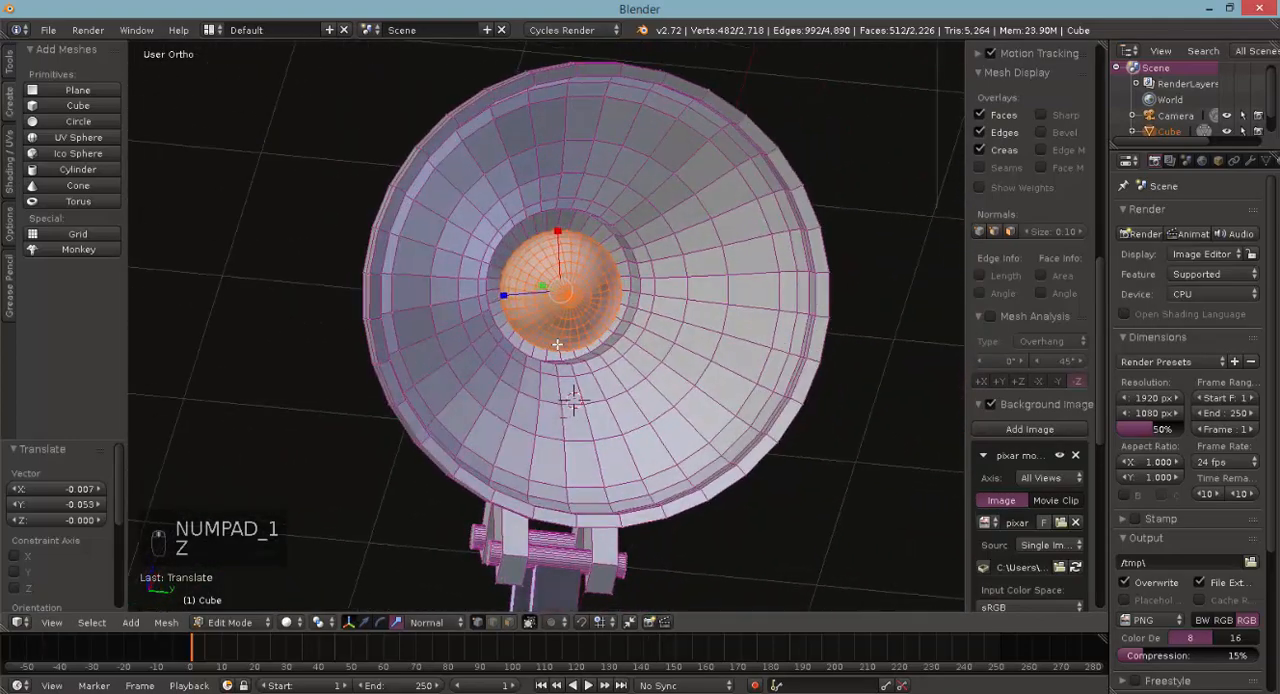
key("g")
left_click(557, 345)
key("s")
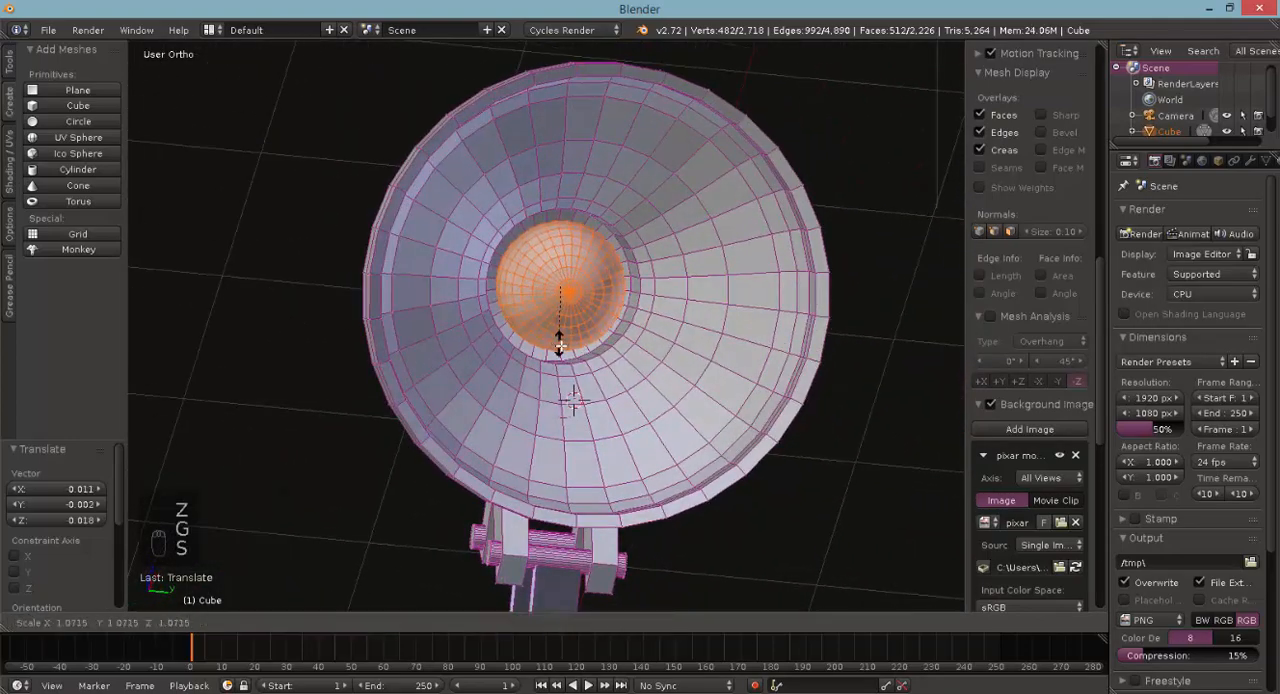
left_click(560, 352)
- In front wireframe view, move the bulb towards the shade's opening, scale it by 1.046, and check its fit in solid view
middle_click_drag(560, 352, 701, 393)
key("KP_1")
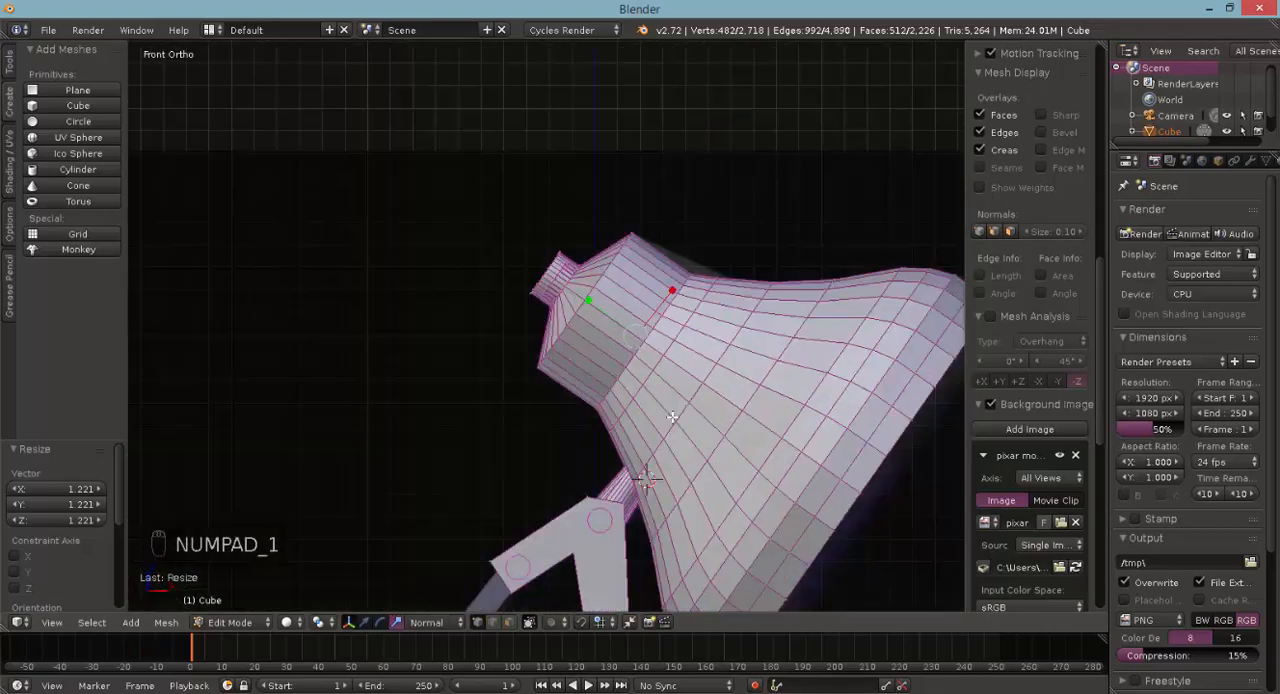
key("z")
key("g")
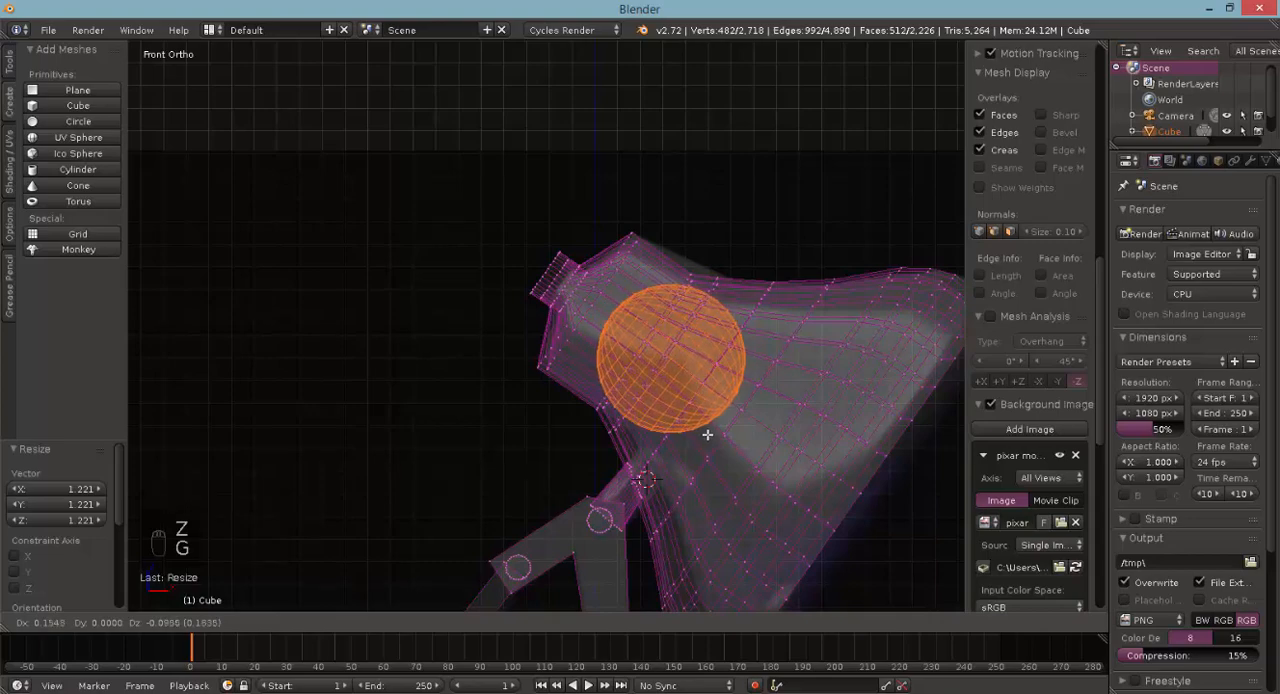
left_click(703, 433)
key("s")
left_click(709, 438)
middle_click_drag(592, 392, 549, 448)
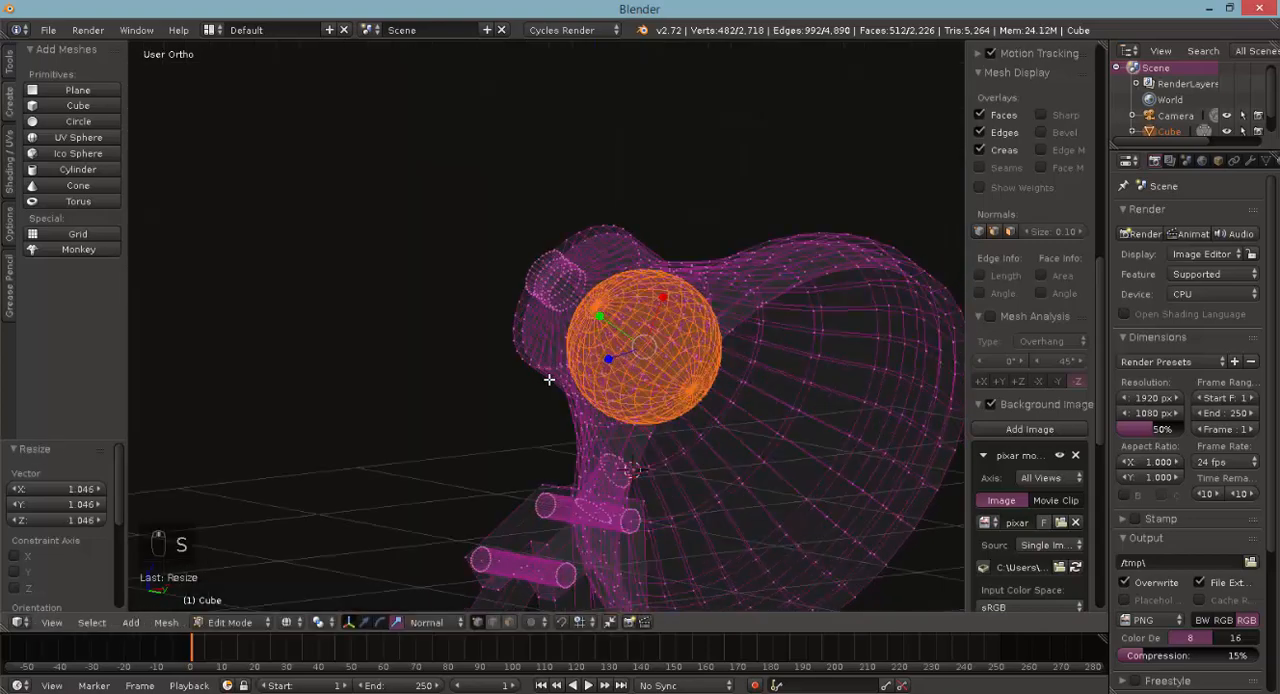
key("z")
middle_click_drag(650, 418, 562, 365)
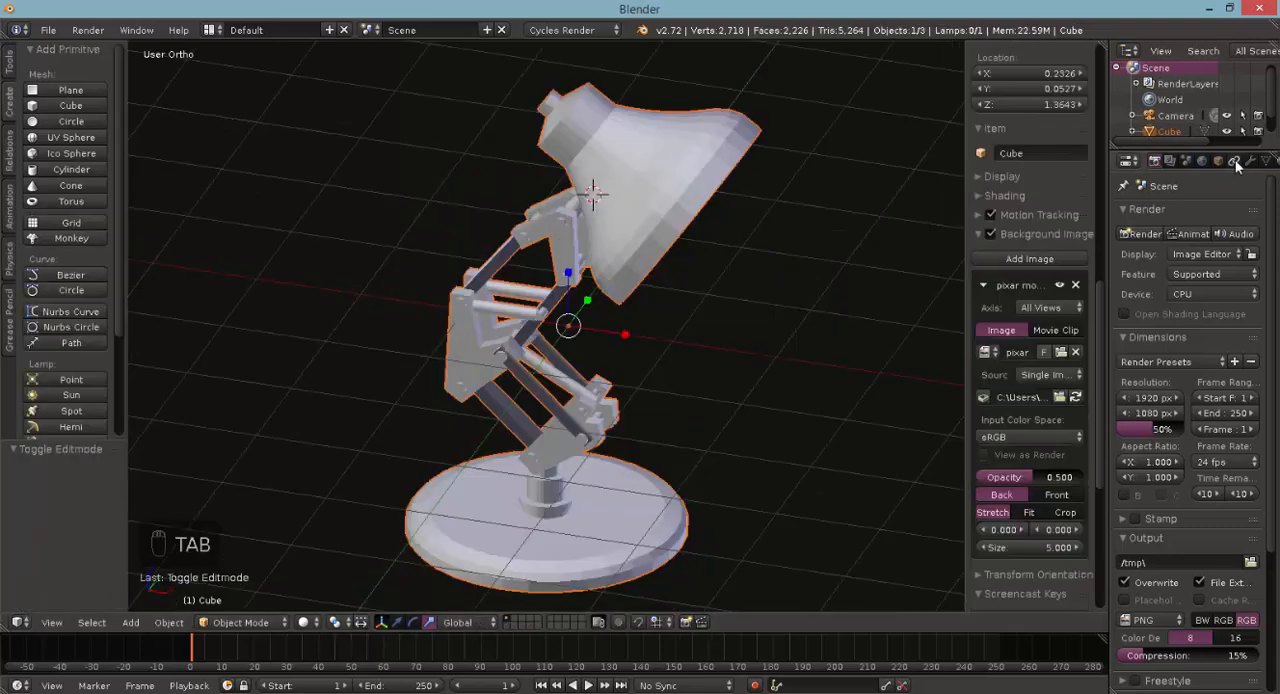
- Leave Edit Mode and enable nodes for the lamp's material
scroll(1236, 161, "down", 2)
left_click(1235, 162)
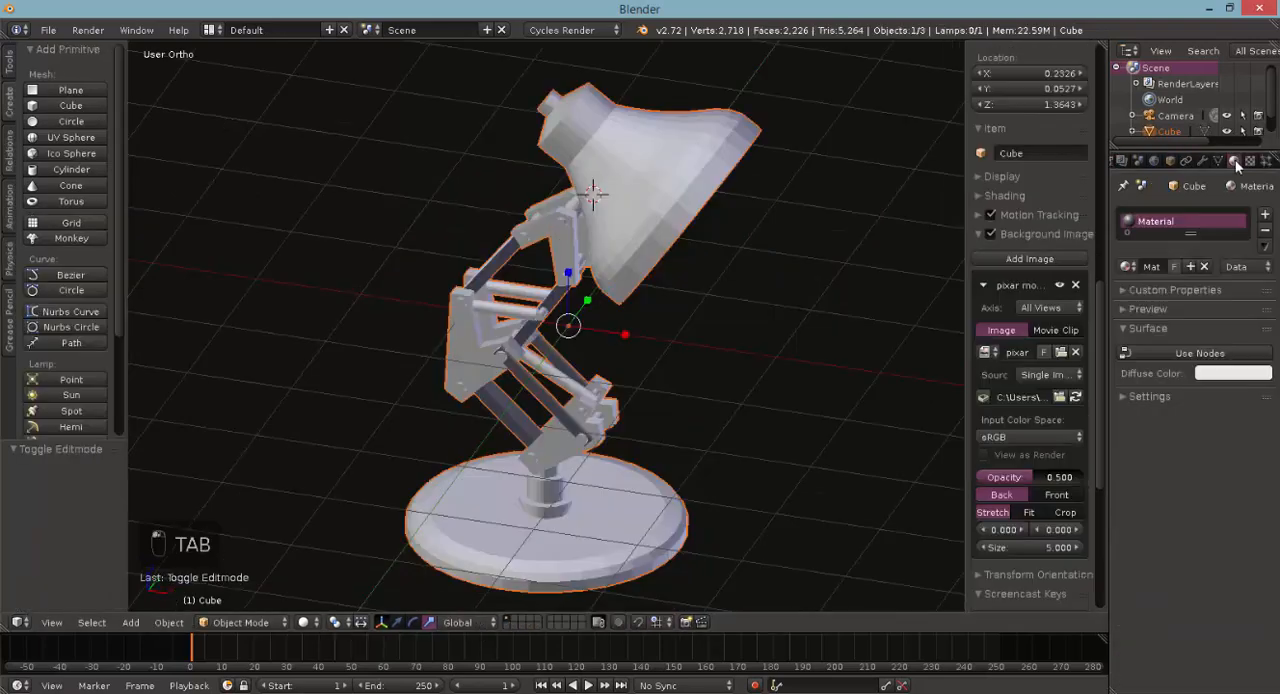
left_click(1160, 353)
left_click(1238, 384)
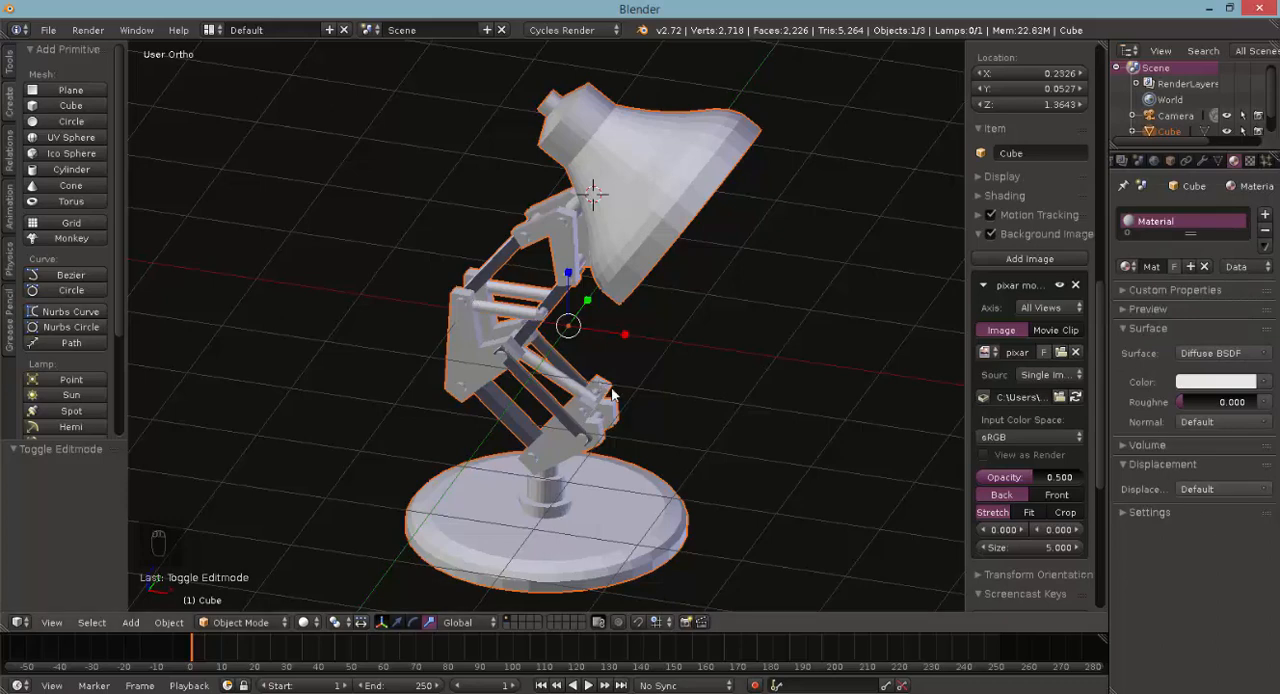
middle_click_drag(560, 390, 647, 365)
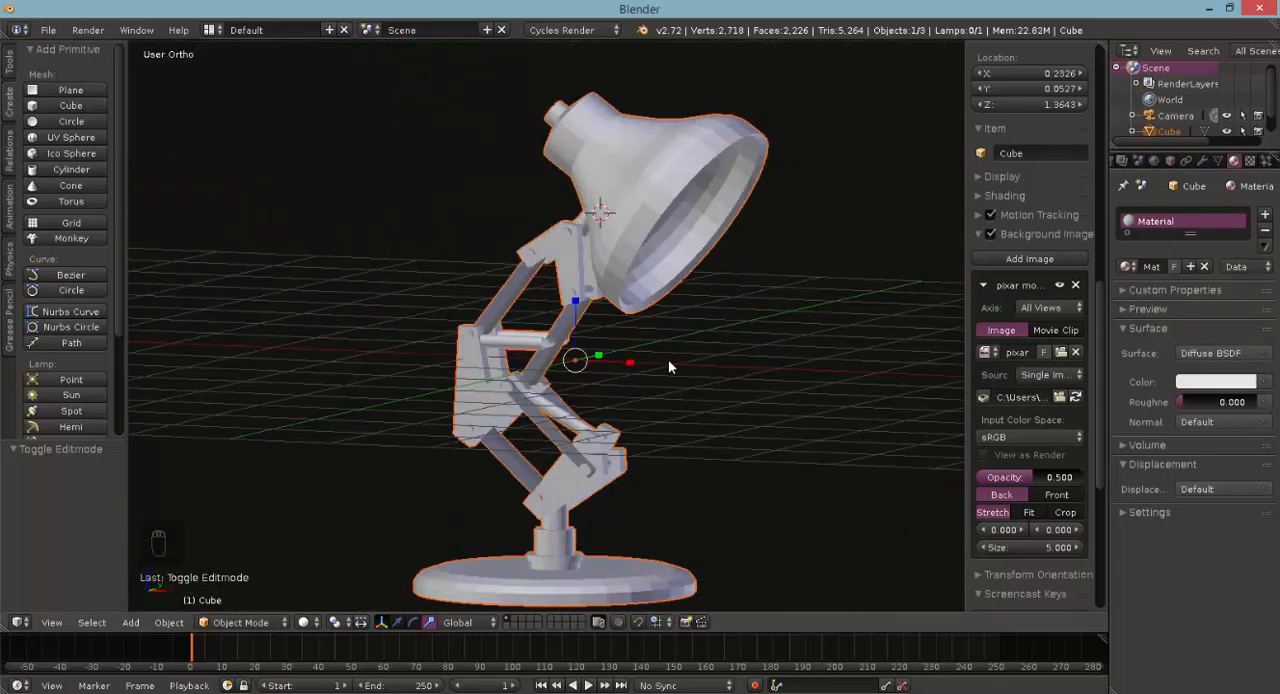
scroll(450, 403, "down", 2)
scroll(466, 407, "up", 2)
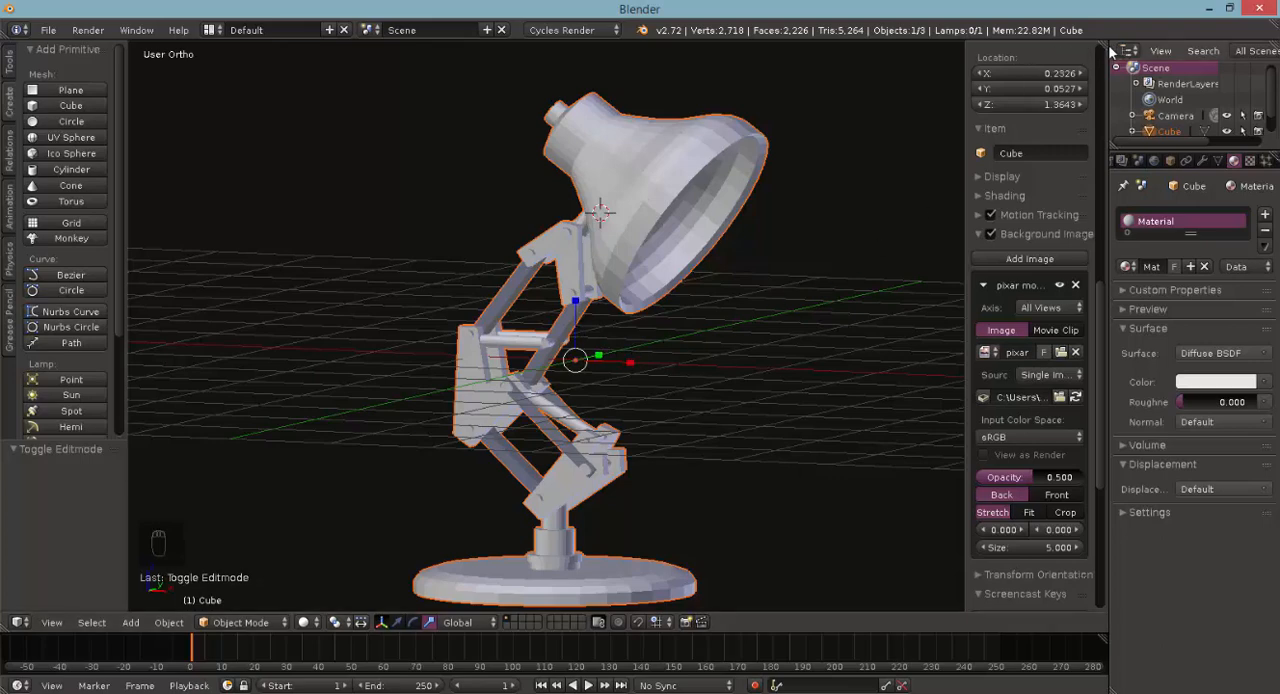
- Change the material's surface to a Mix Shader combining Diffuse BSDF as the first shader and Glossy BSDF as the second
left_click(1265, 356)
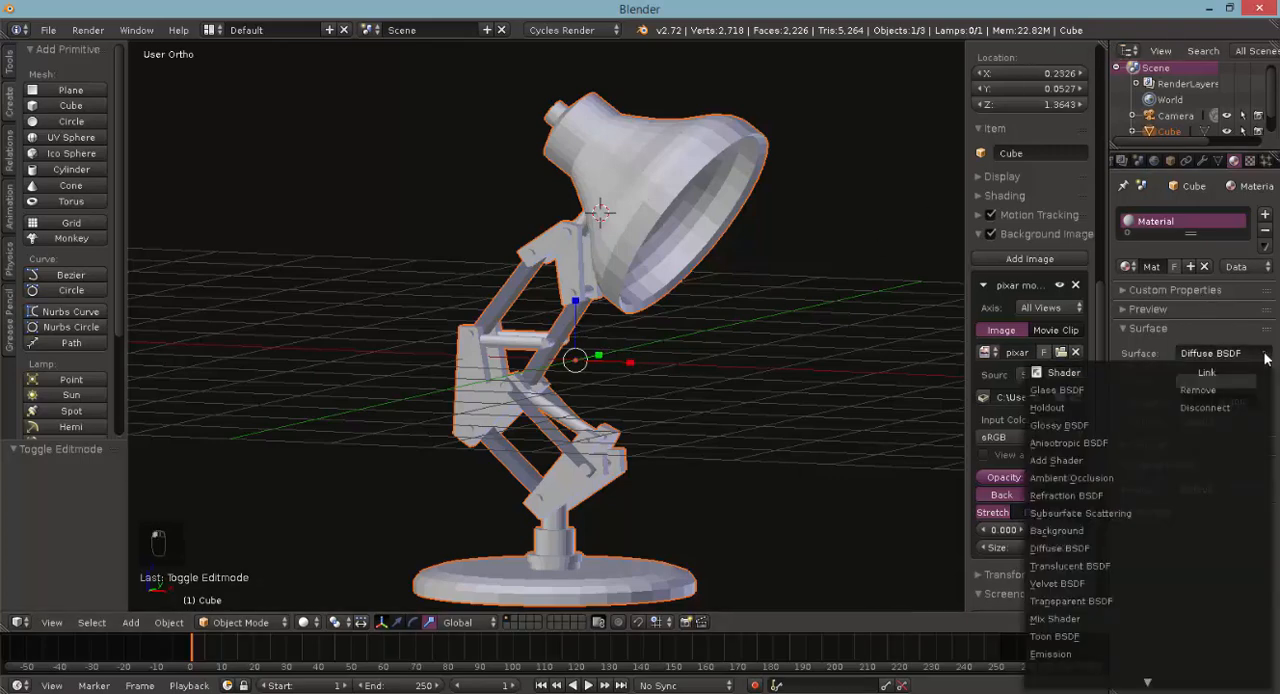
left_click(1060, 619)
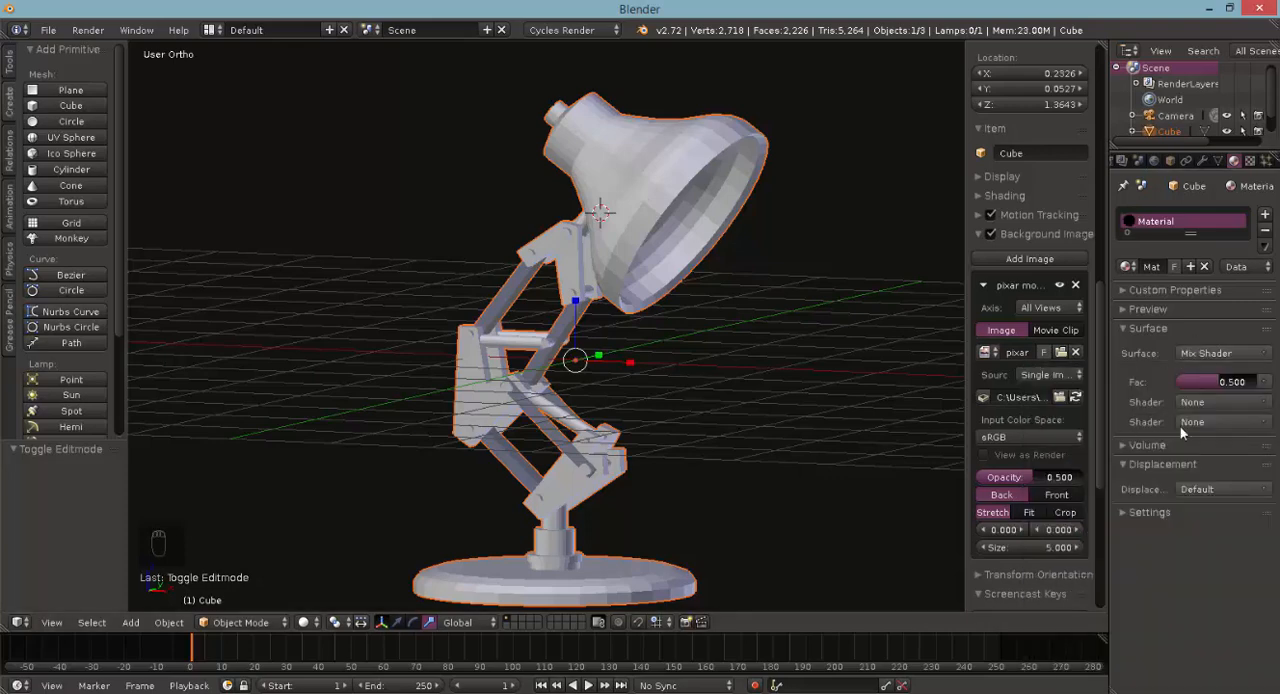
left_click(1260, 404)
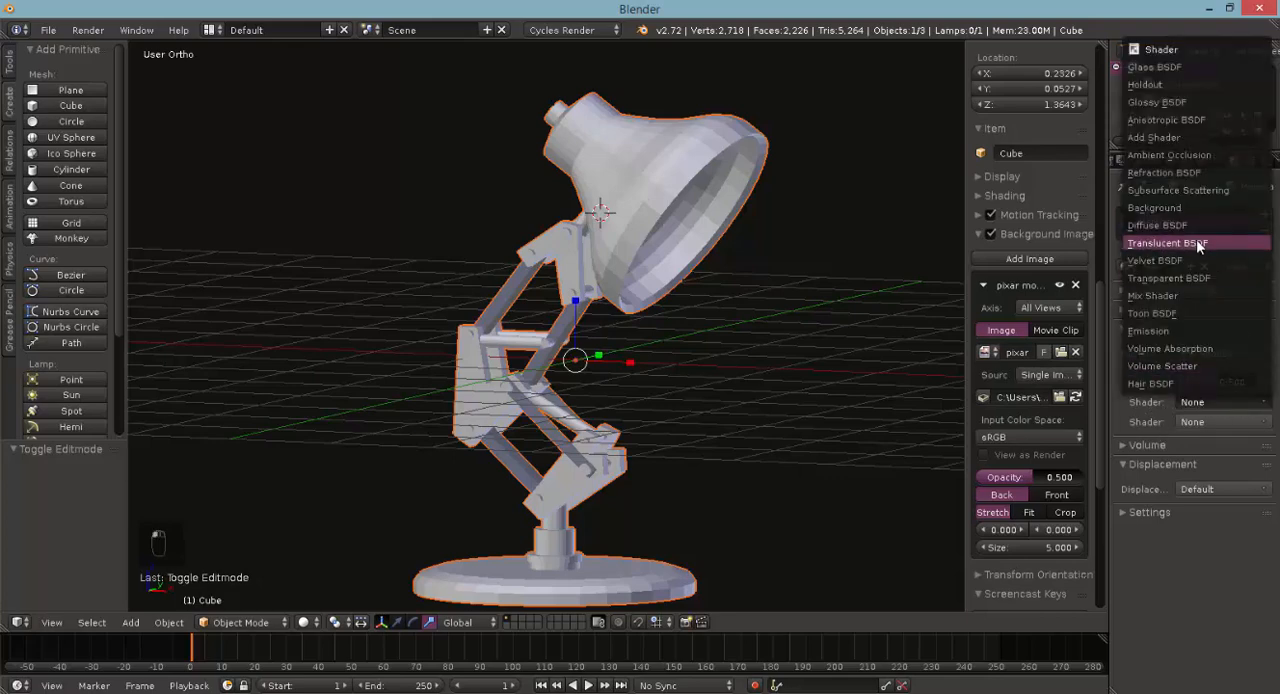
left_click(1165, 225)
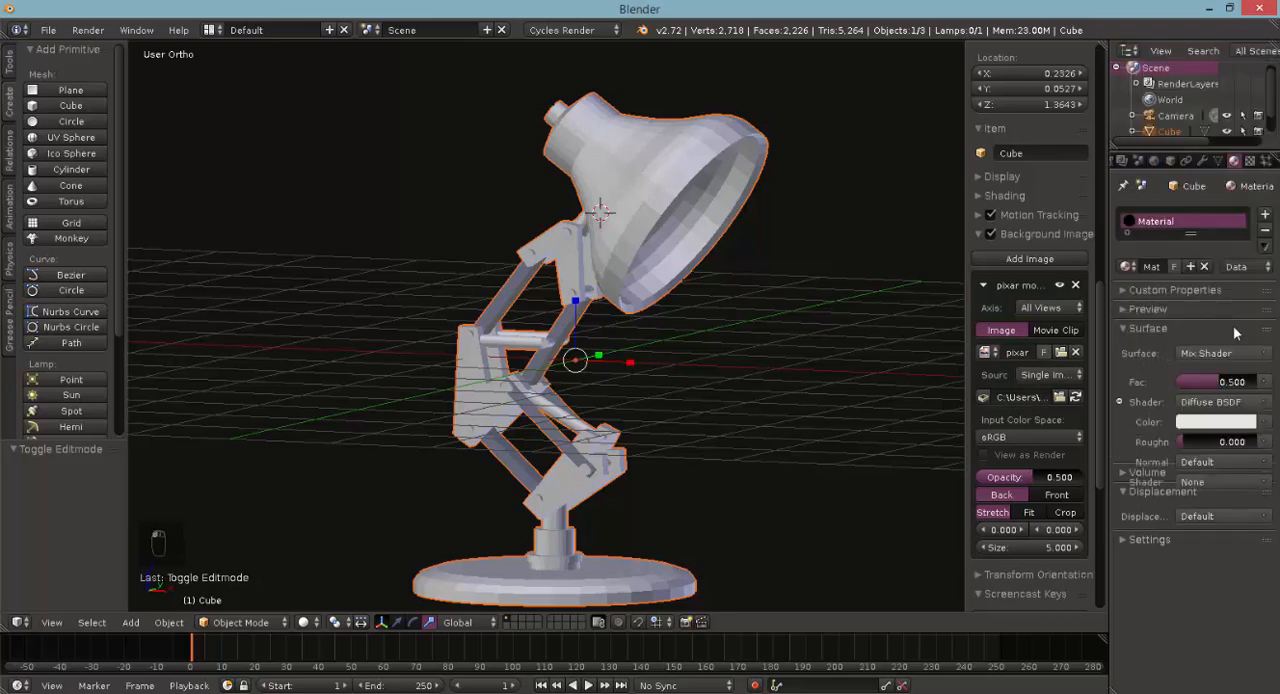
left_click(1266, 485)
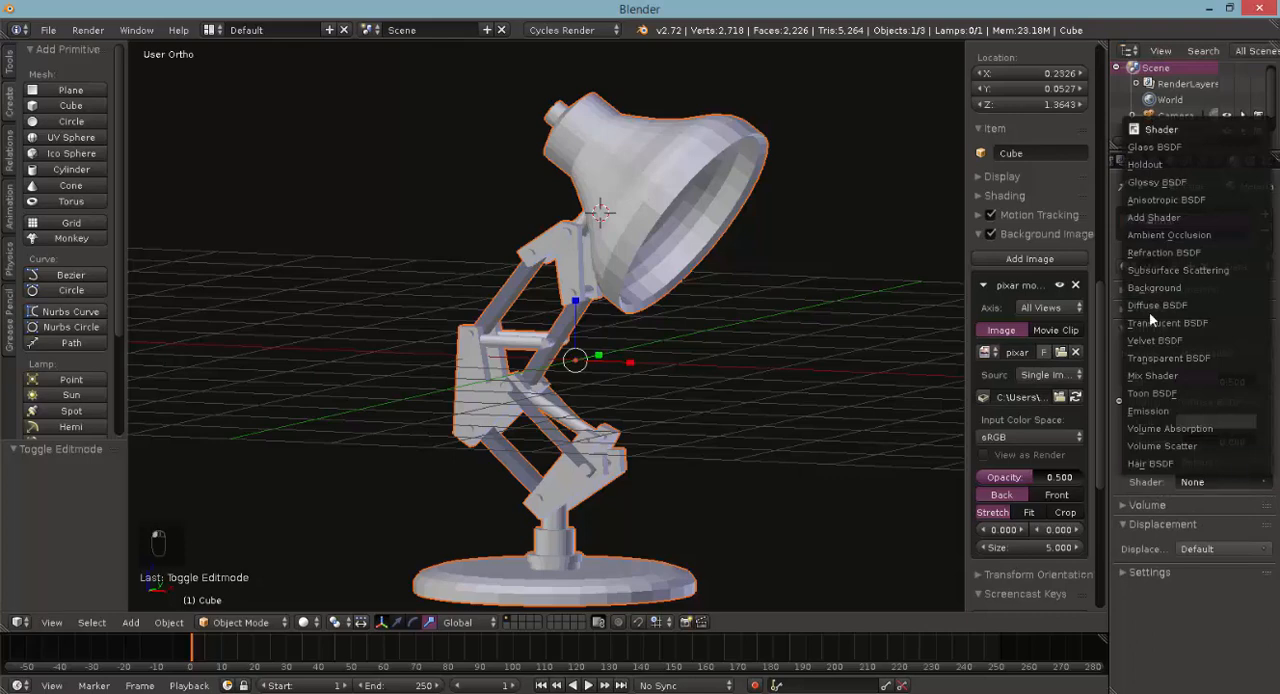
left_click(1157, 182)
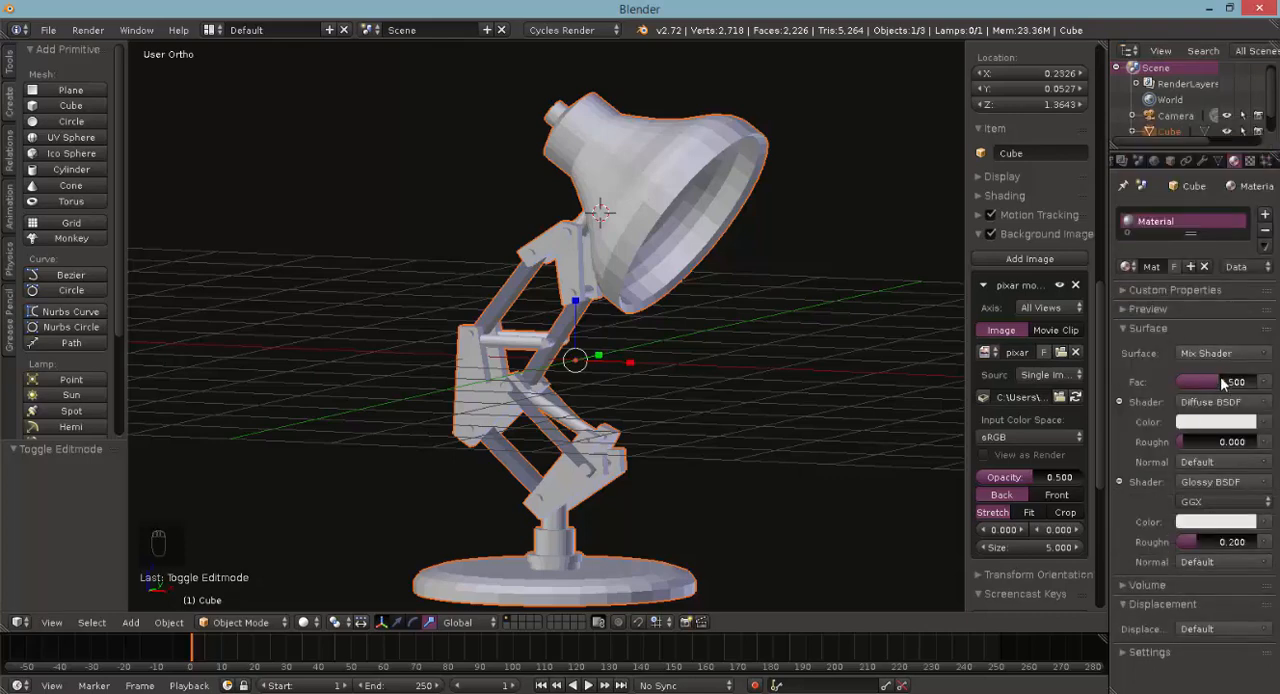
- Set the mix factor to 0.124 and show the material preview on a flat plane
left_click_drag(1219, 378, 1180, 378)
middle_click_drag(578, 398, 628, 486)
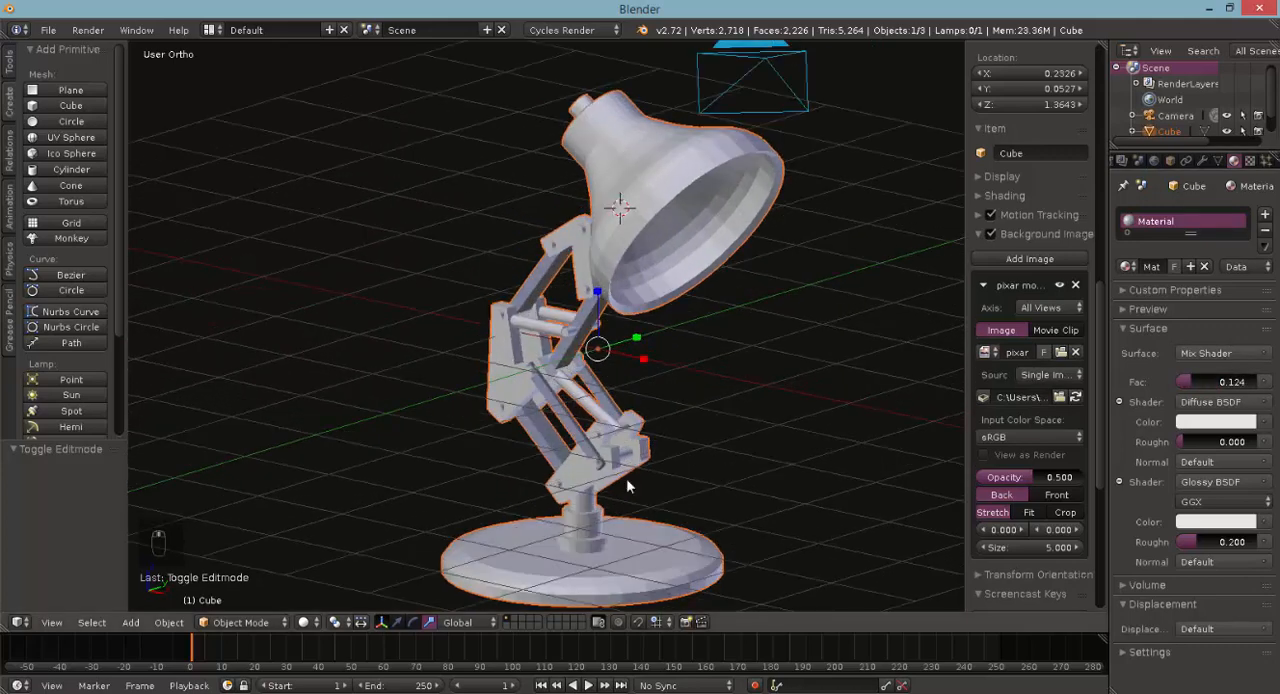
left_click(1122, 308)
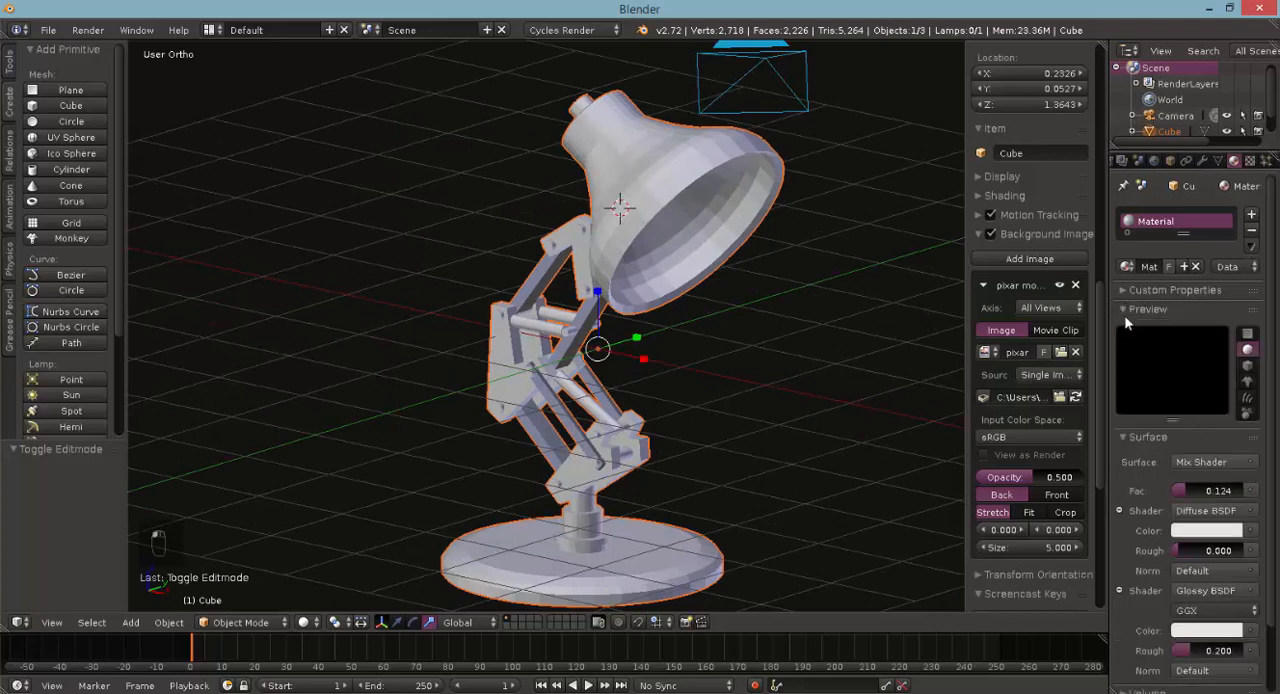
left_click(1248, 335)
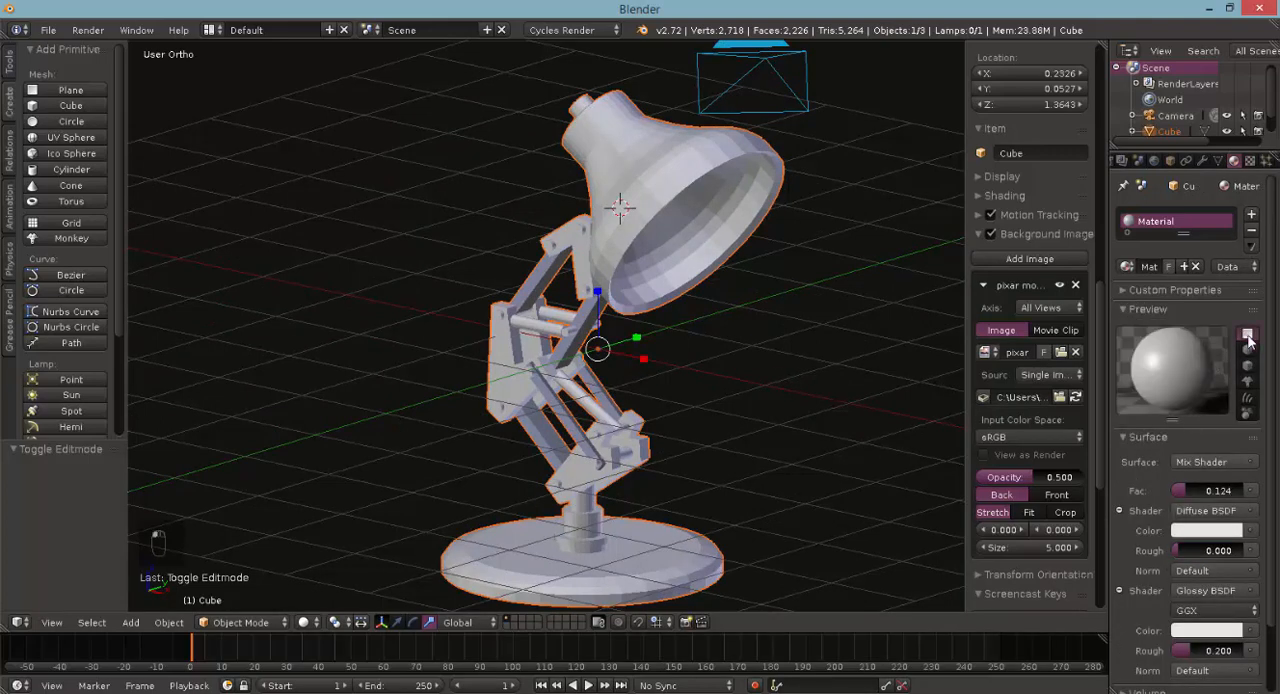
- Set the Glossy BSDF roughness to 0.000 and raise the mix factor to 0.207
scroll(1184, 443, "down", 3)
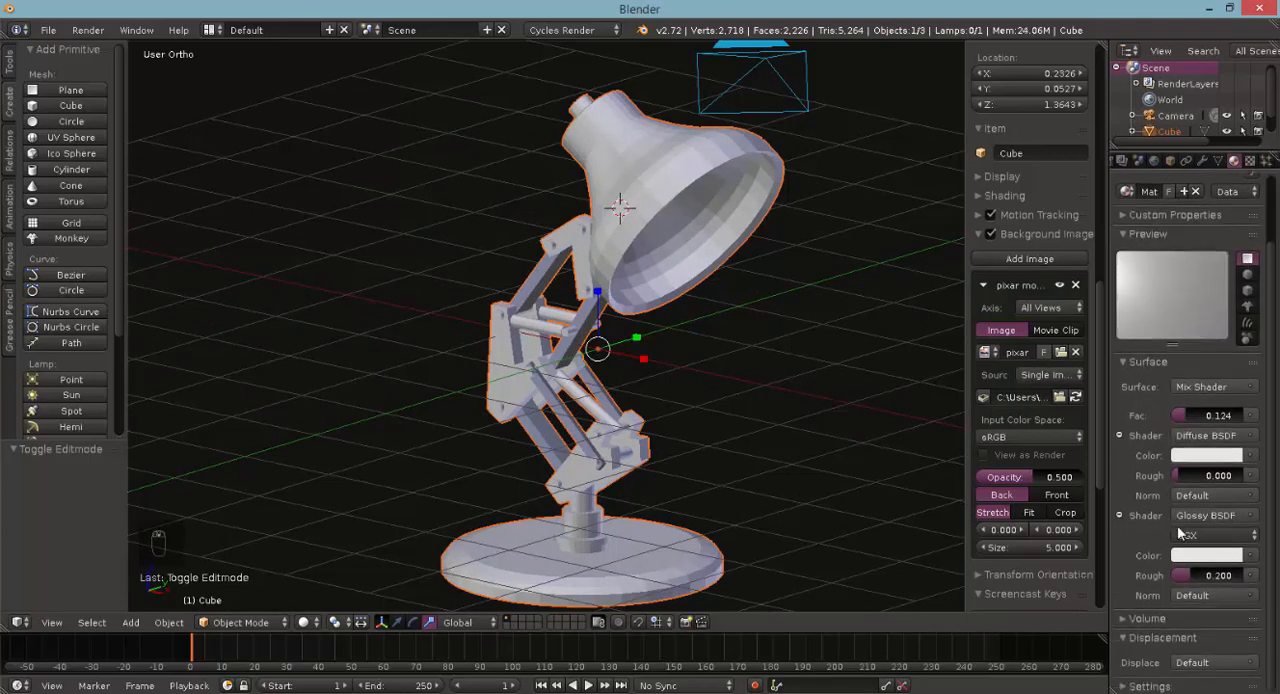
left_click_drag(1188, 570, 1178, 570)
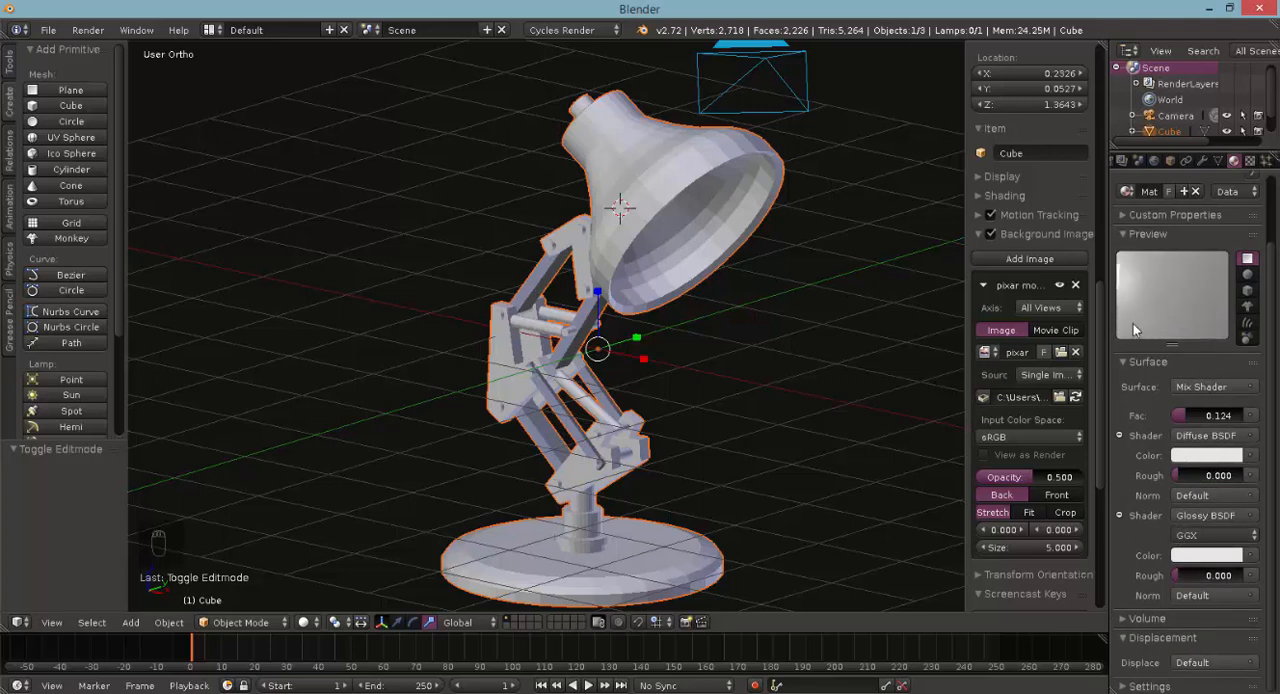
left_click_drag(1183, 416, 1214, 415)
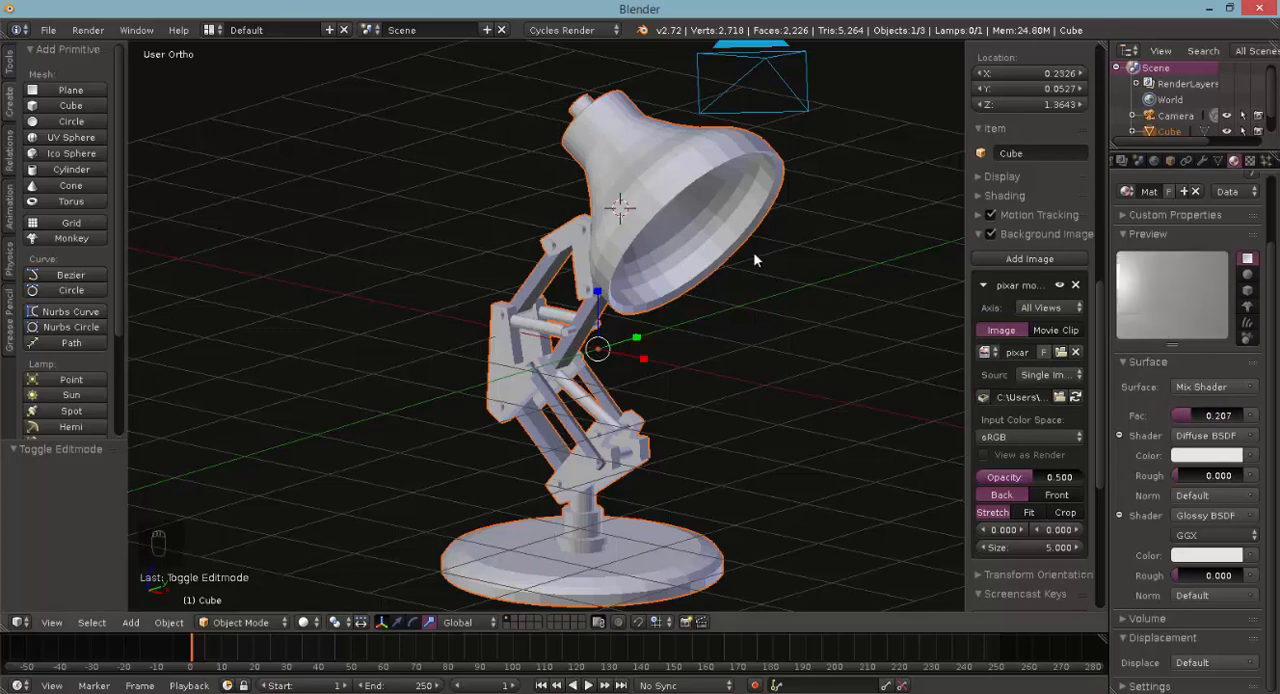
middle_click_drag(560, 440, 884, 182)
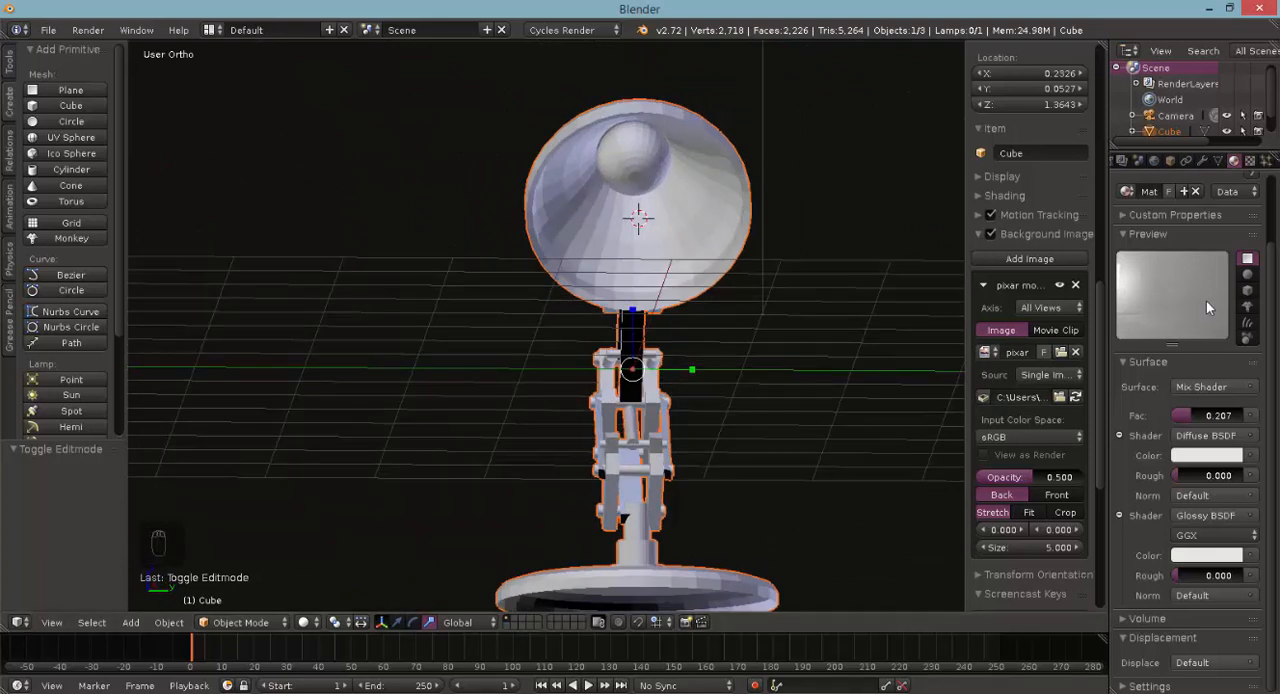
- Add a second material slot to the lamp and create a new material in it
scroll(1207, 295, "up", 2)
left_click(1252, 217)
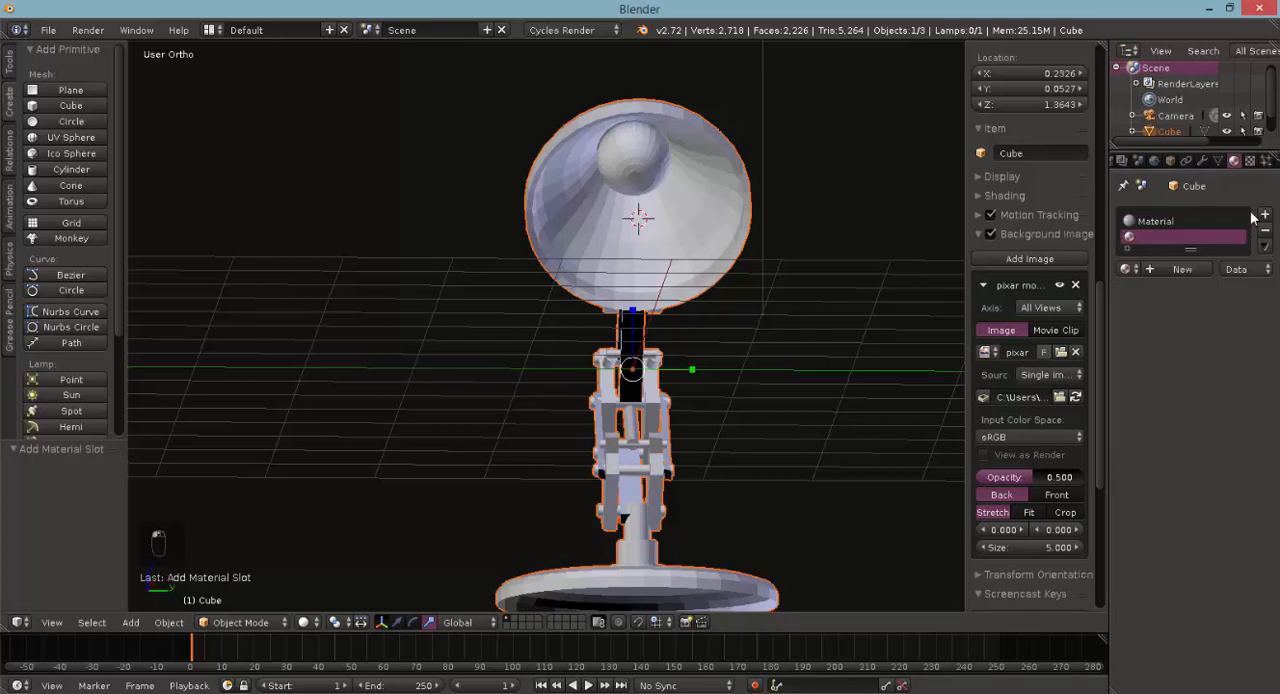
left_click(1180, 269)
- Rename the first material as chassis
left_click(1153, 226)
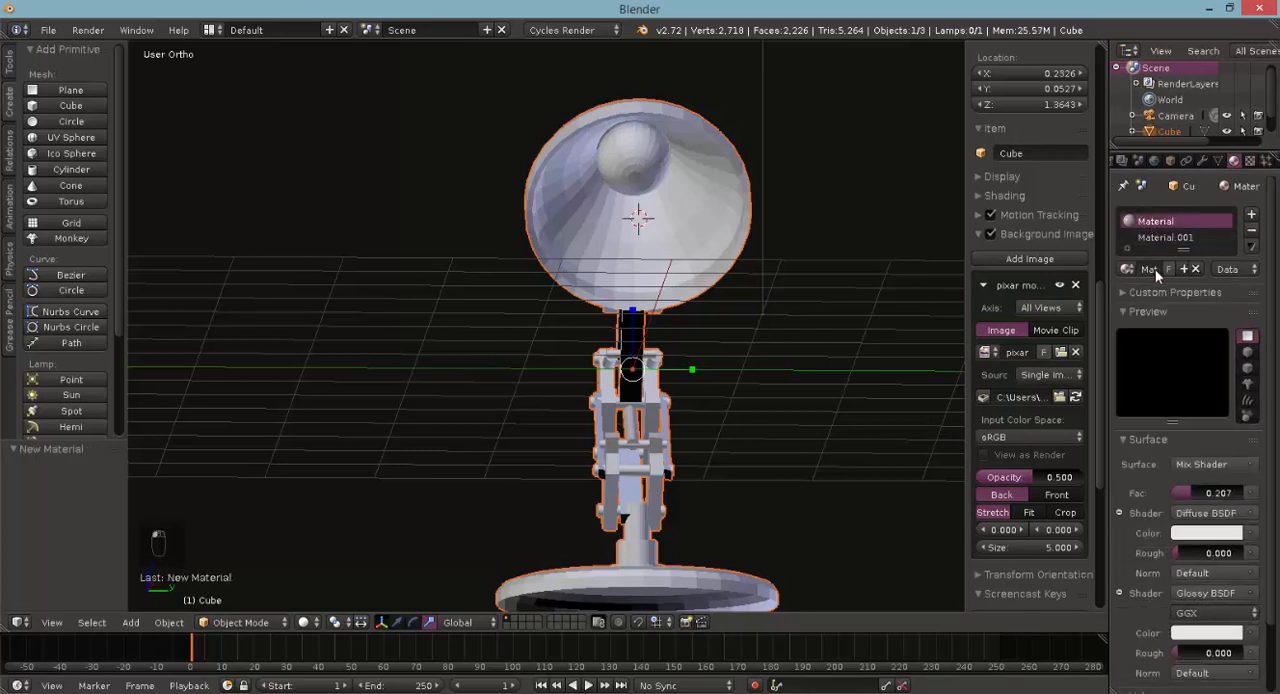
left_click(1146, 268)
type("bas")
key("Return")
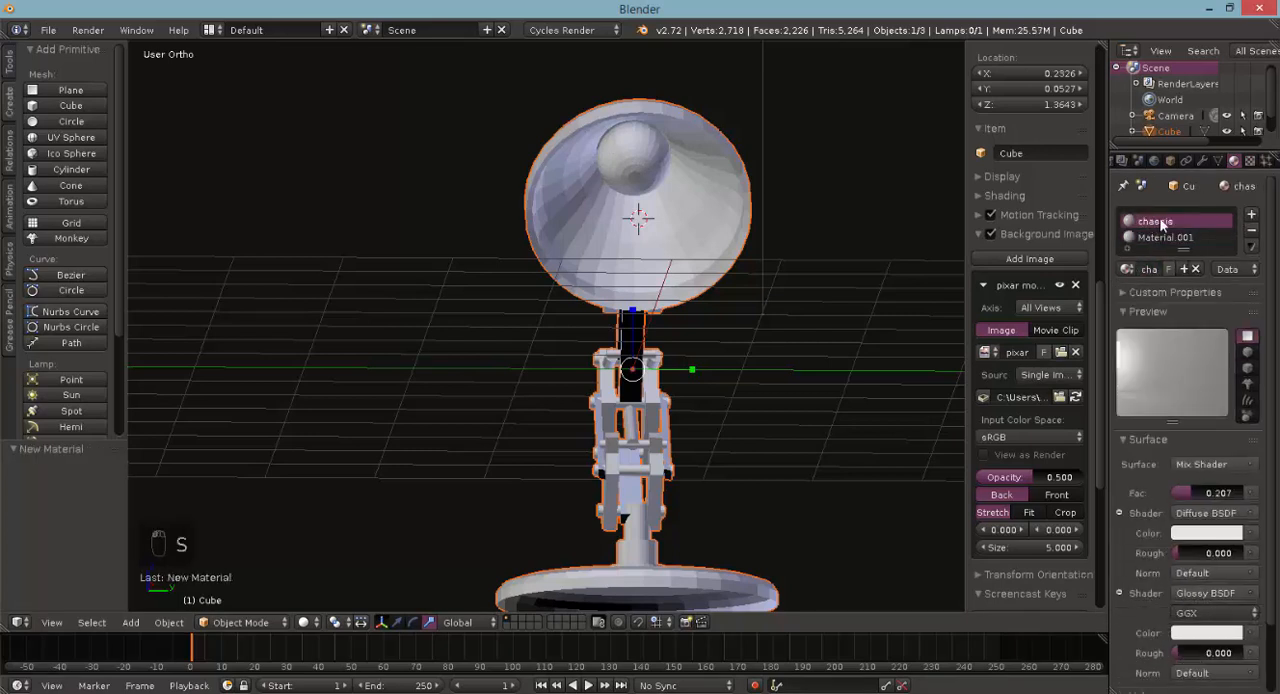
- Rename the second material as ampoule and change its surface shader to Emission
left_click(1163, 235)
type("ar")
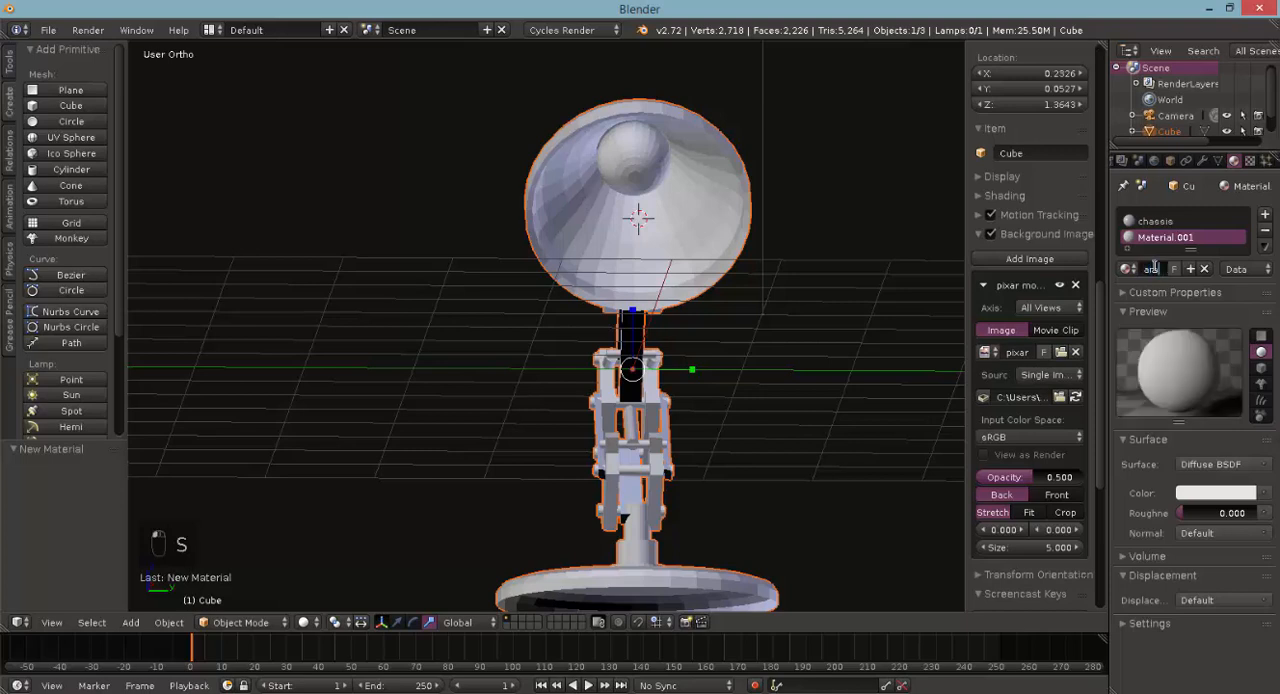
key("Return")
left_click(1215, 464)
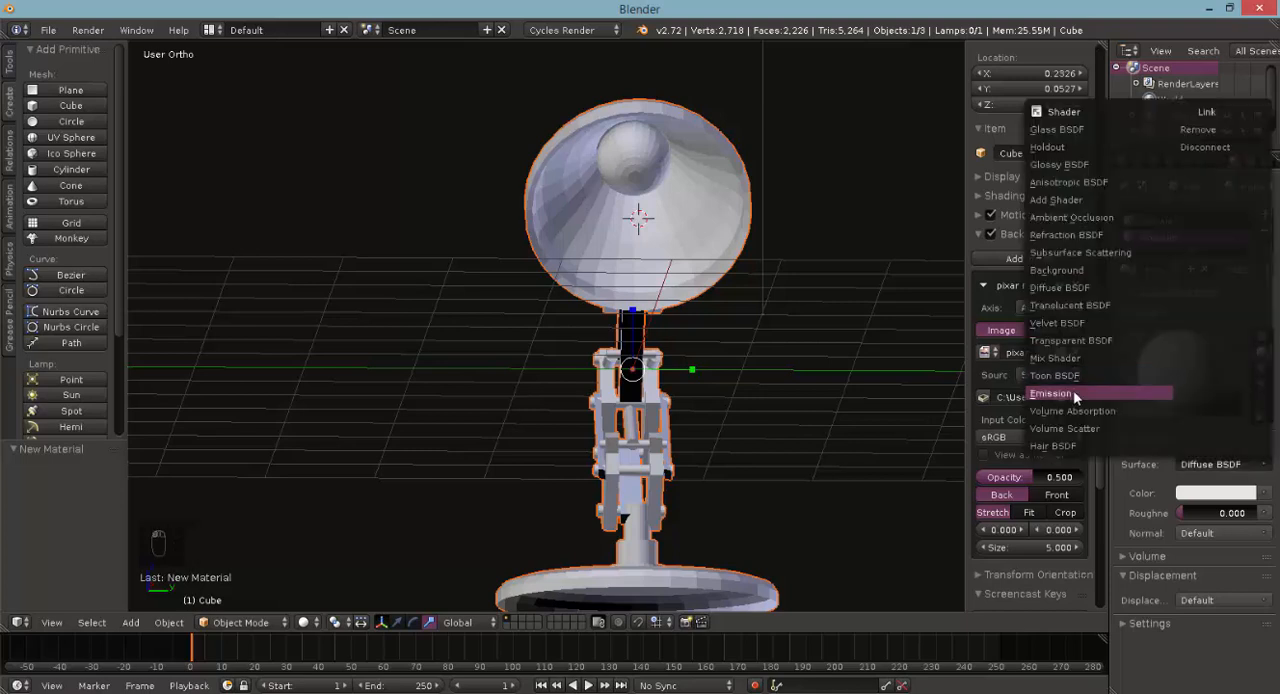
left_click(1073, 390)
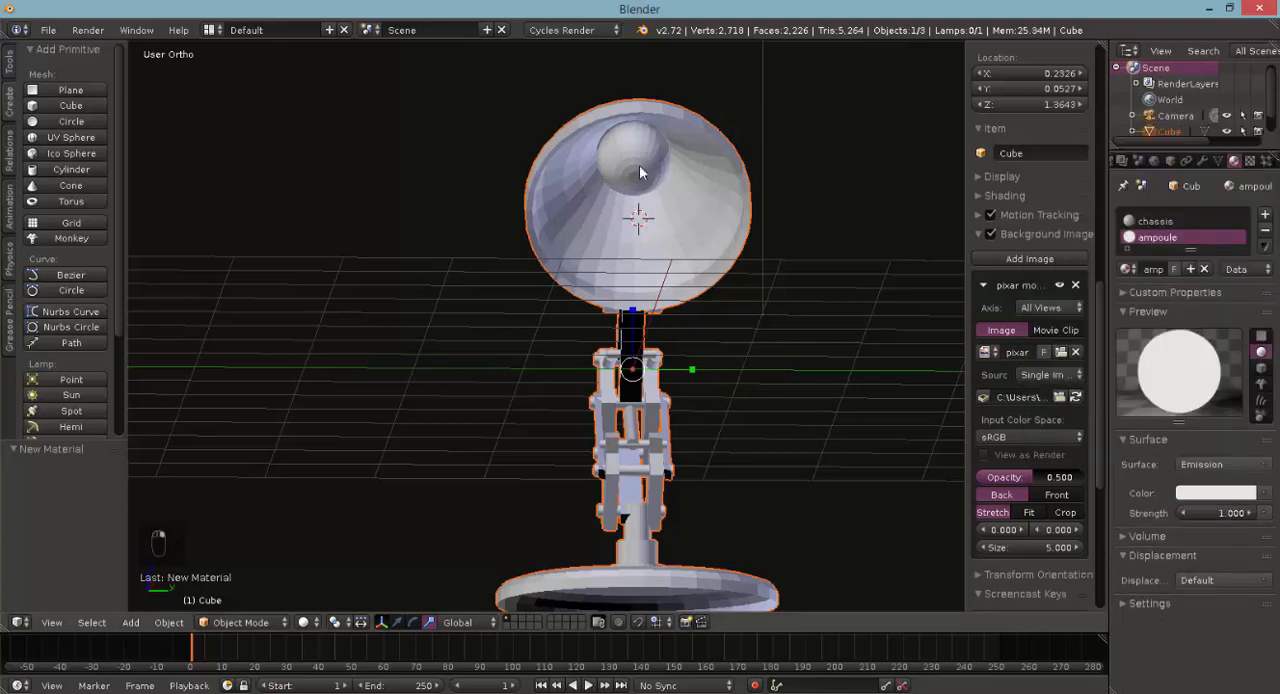
- Select the bulb's whole mesh inside the lampshade and assign the ampoule material to it
key("Tab")
middle_click_drag(620, 182, 686, 161)
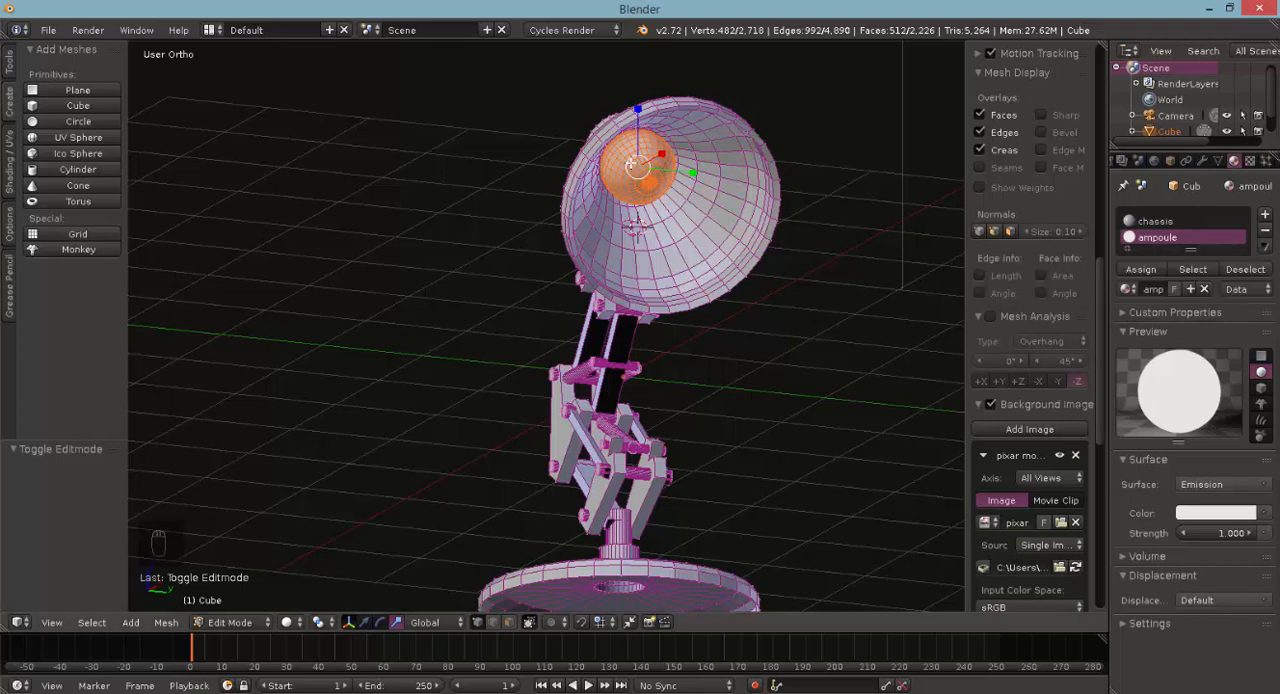
left_click(1140, 269)
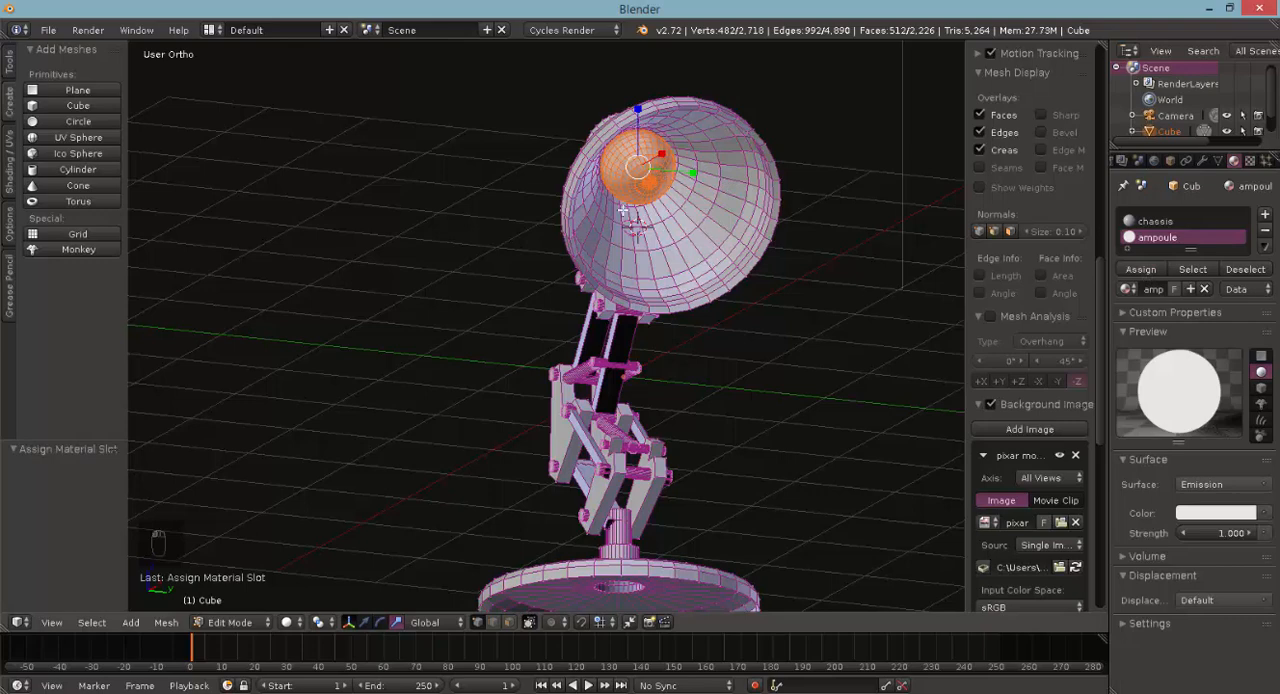
- Set the ampoule material's viewport colour to red and return to Object Mode
left_click(1130, 623)
left_click(1143, 662)
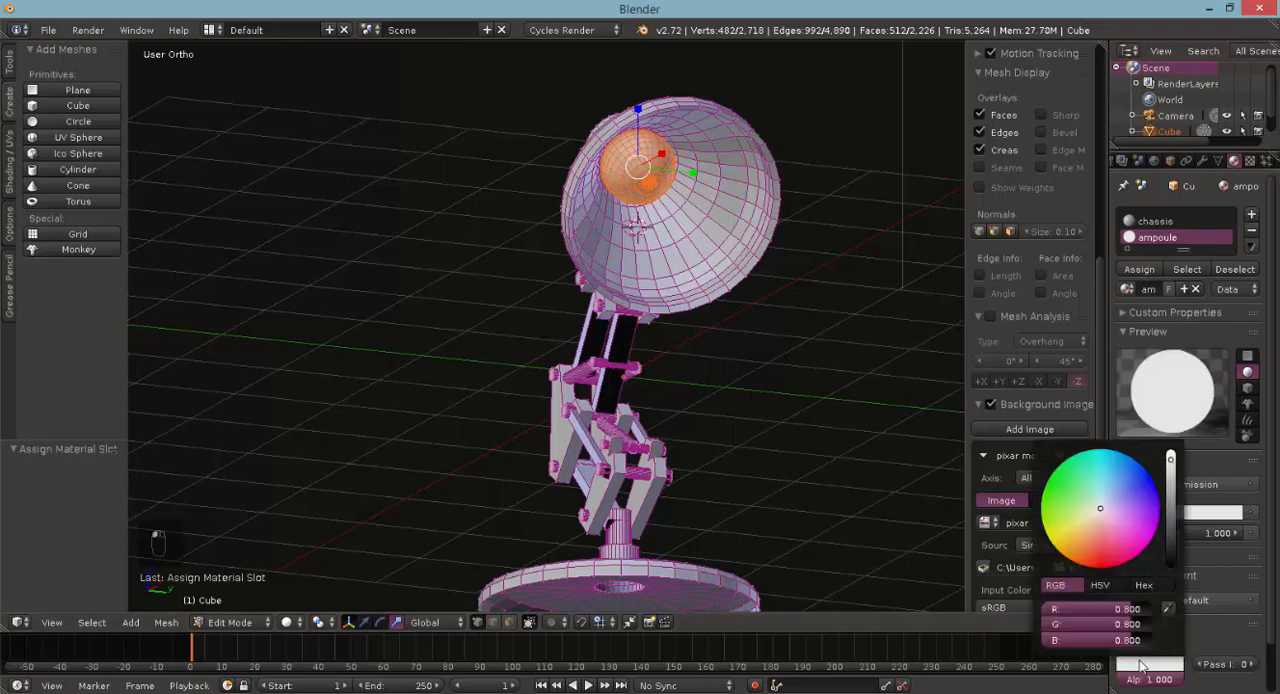
left_click(1098, 565)
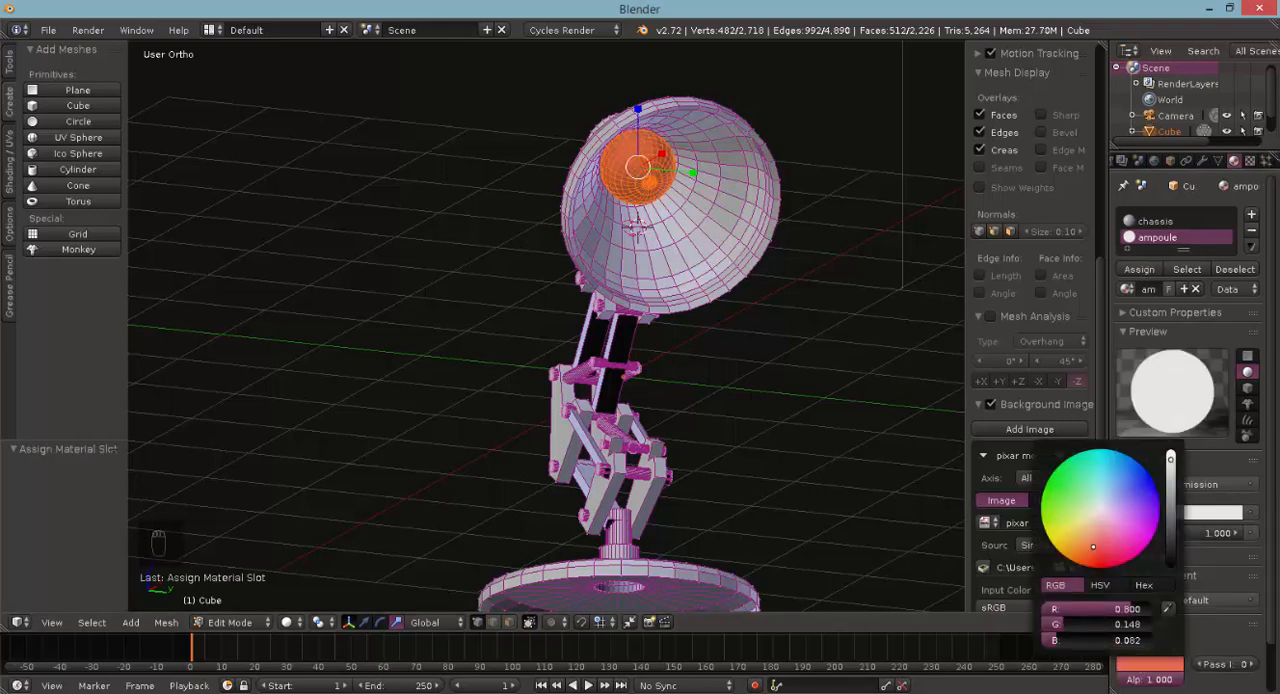
key("Tab")
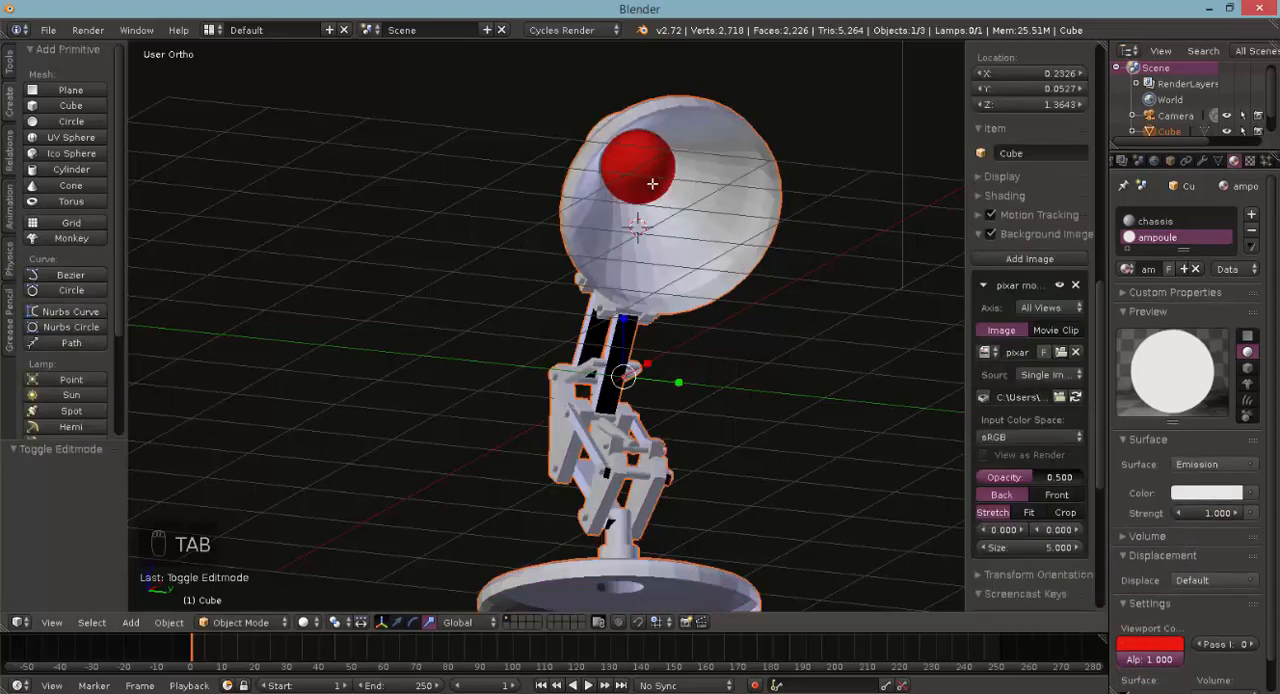
- Render the scene to check the lamp with the emissive bulb, and close the render
middle_click_drag(634, 352, 688, 426)
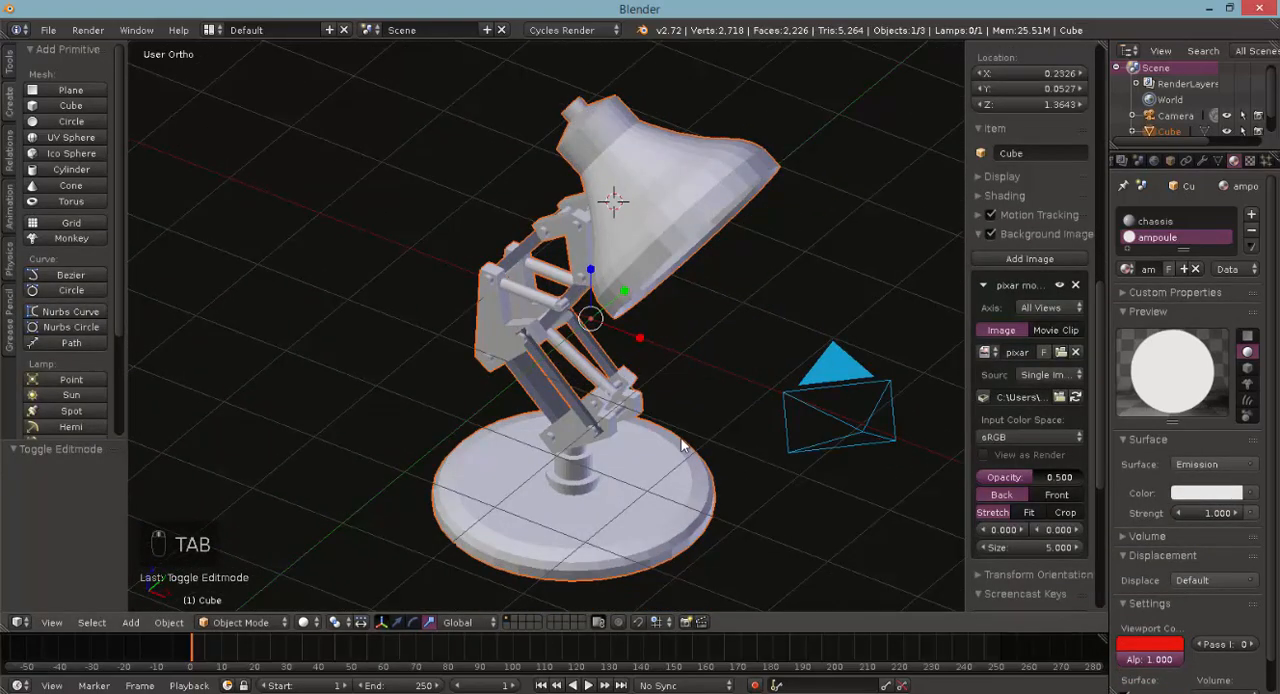
key("F12")
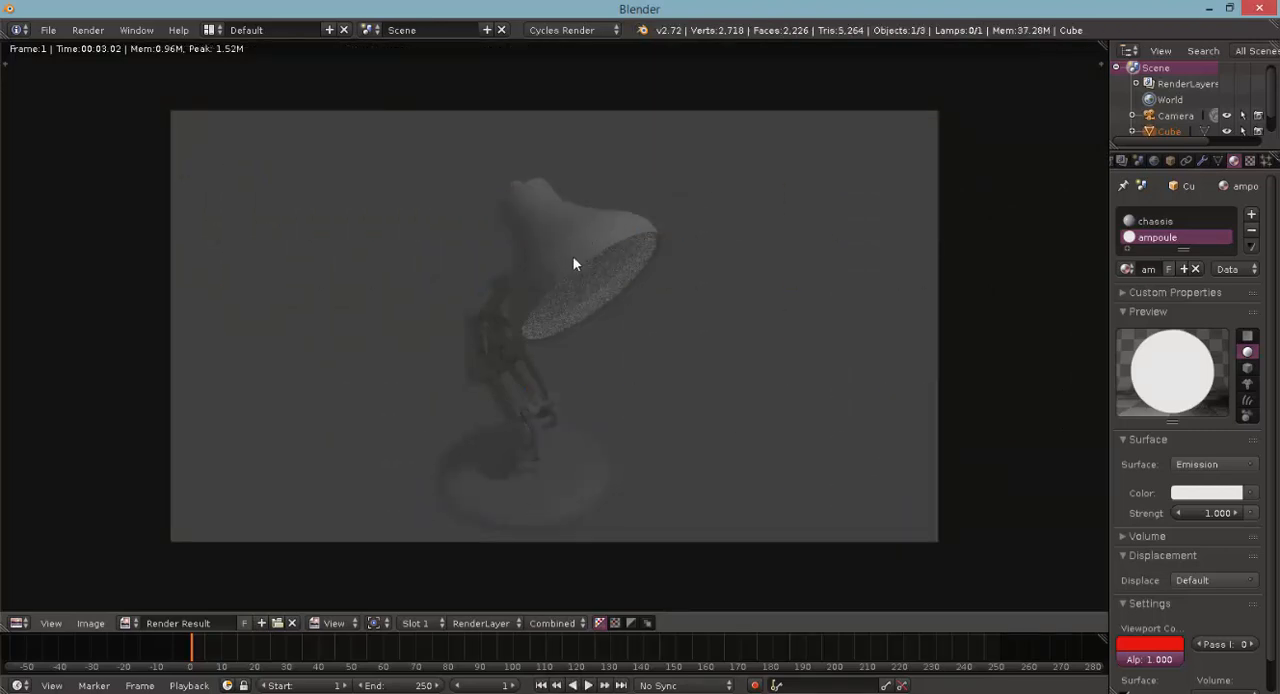
key("Escape")
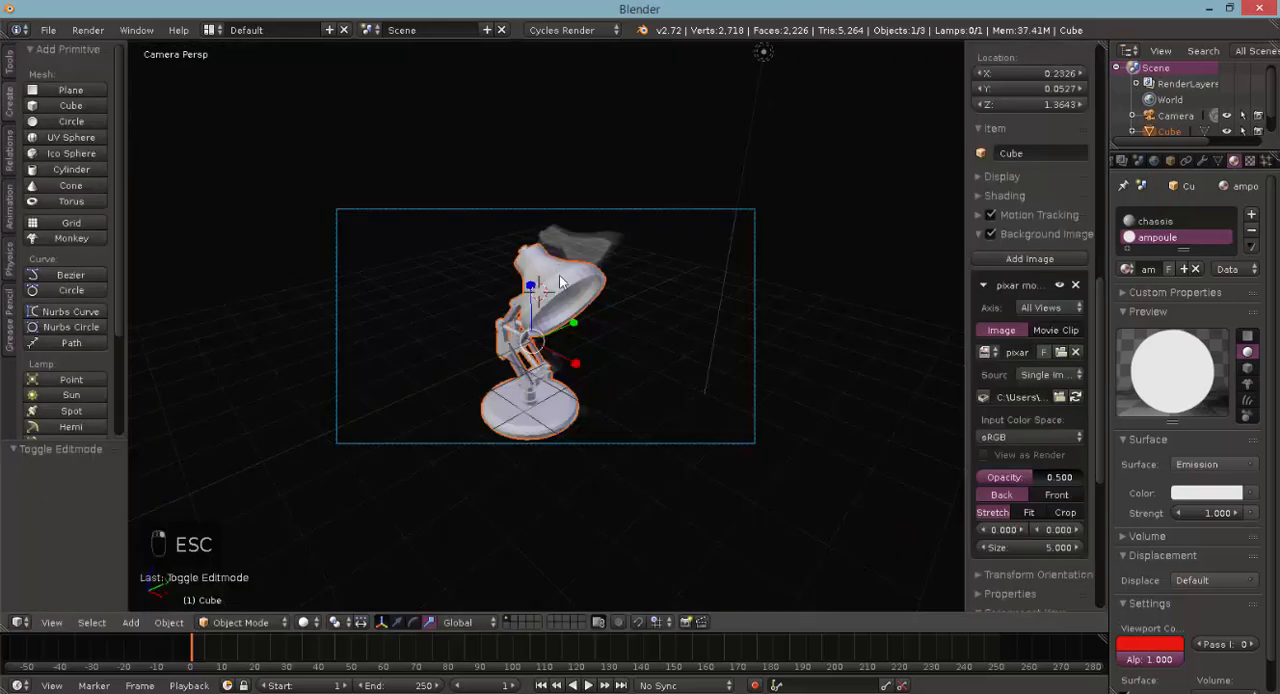
- Select all the linked geometry of the lampshade in Edit Mode and shade its faces smooth
scroll(567, 284, "up", 5)
key("Tab")
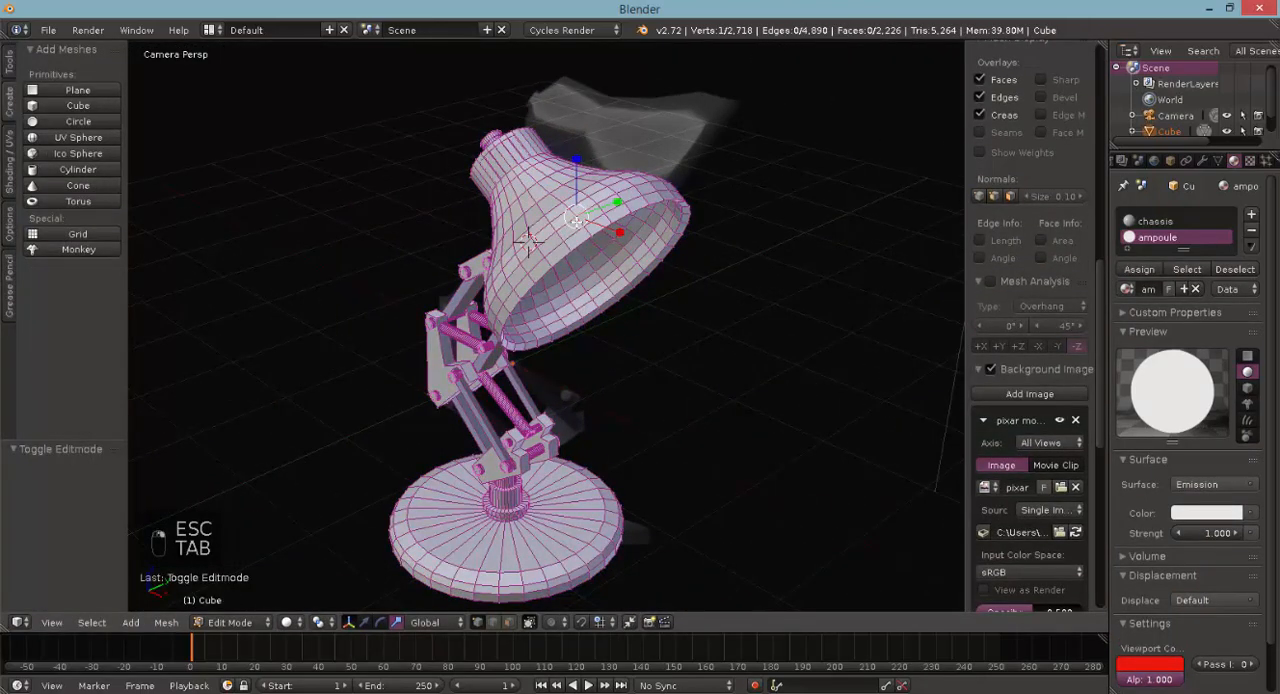
key("ctrl+l")
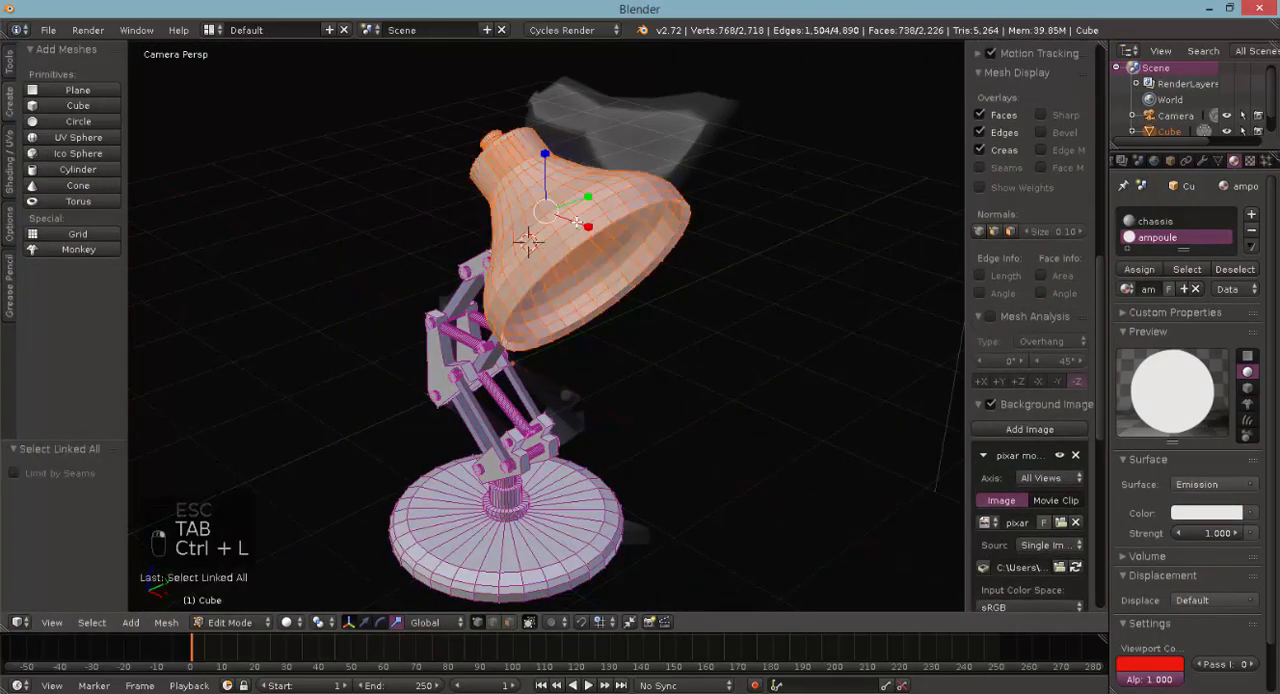
left_click(8, 157)
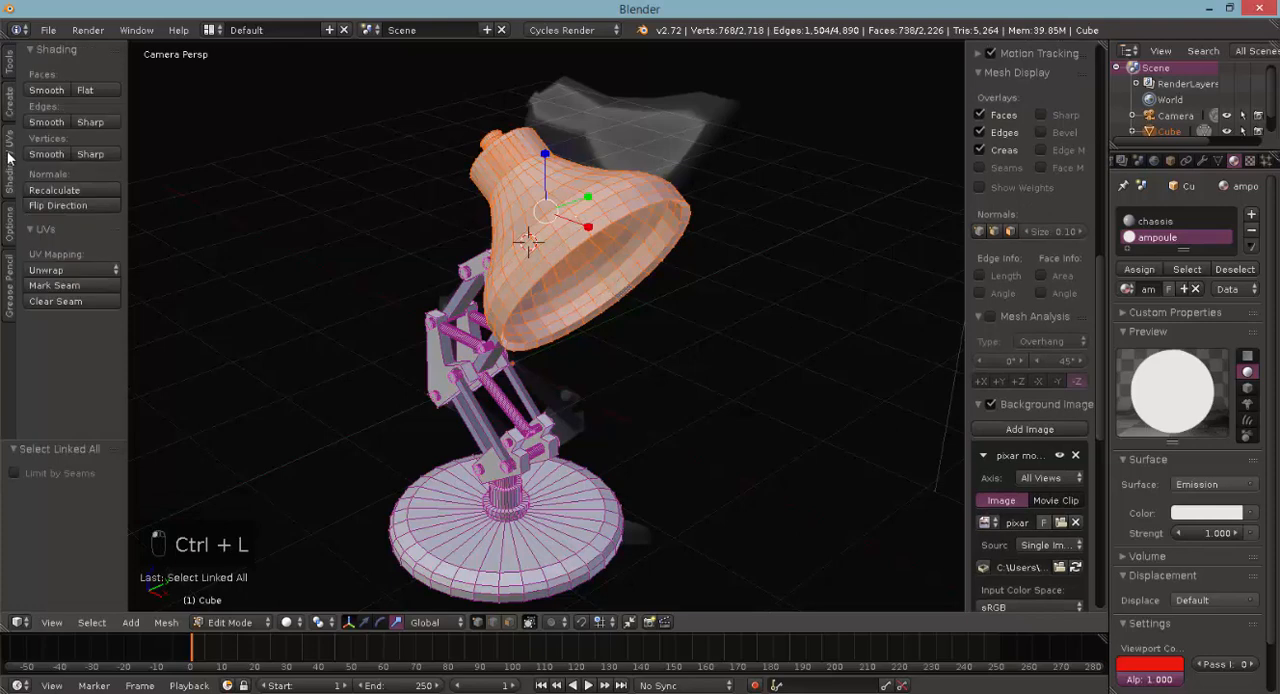
left_click(46, 90)
key("z")
key("z")
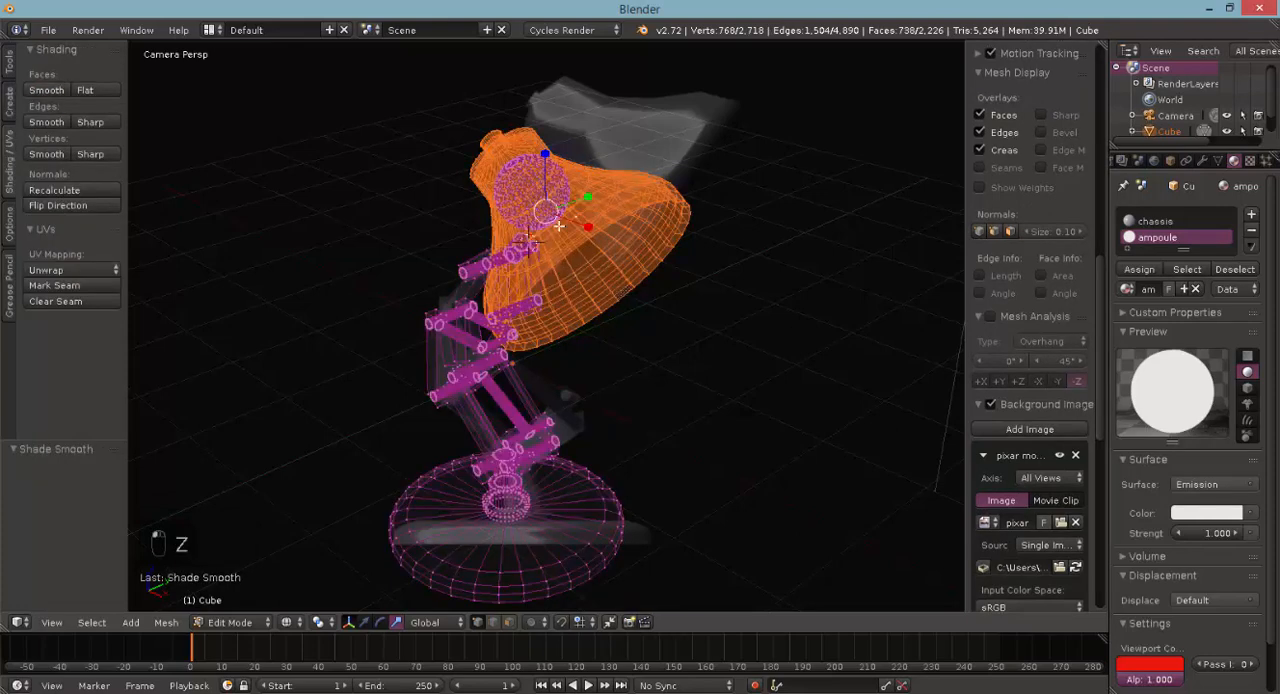
- Shade the faces of the lamp's round base smooth and render the scene to check the shading
right_click(588, 547)
key("ctrl+l")
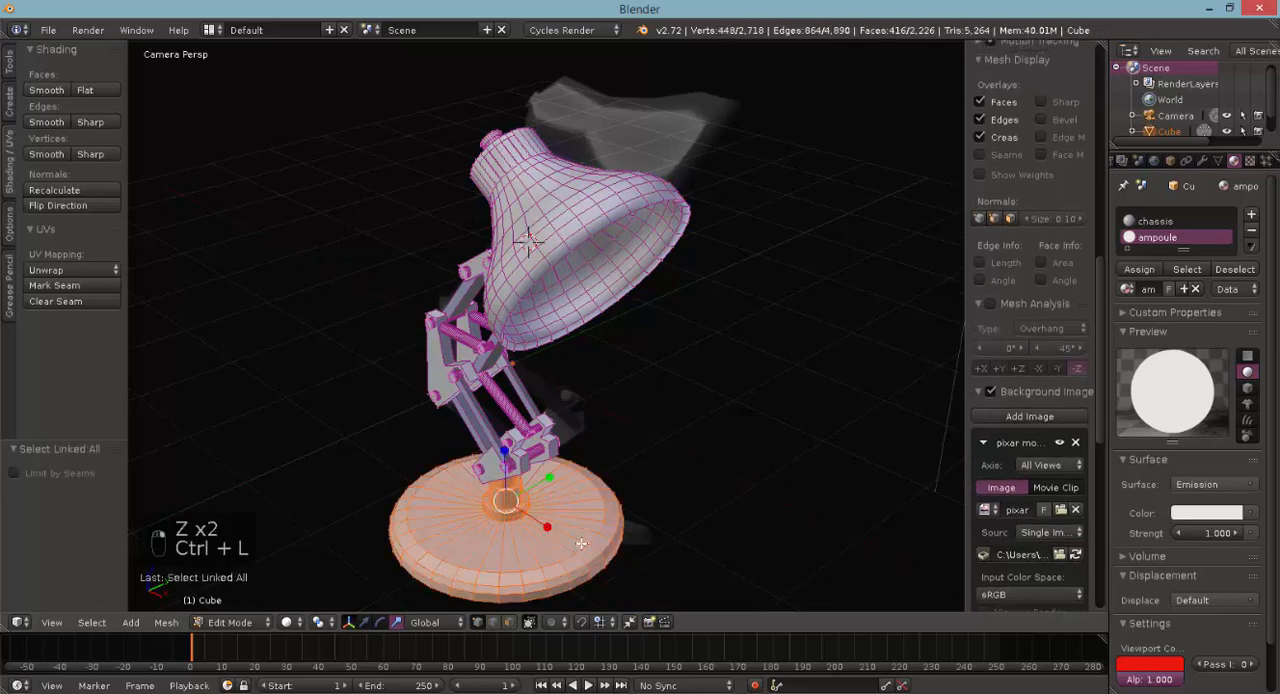
left_click(47, 91)
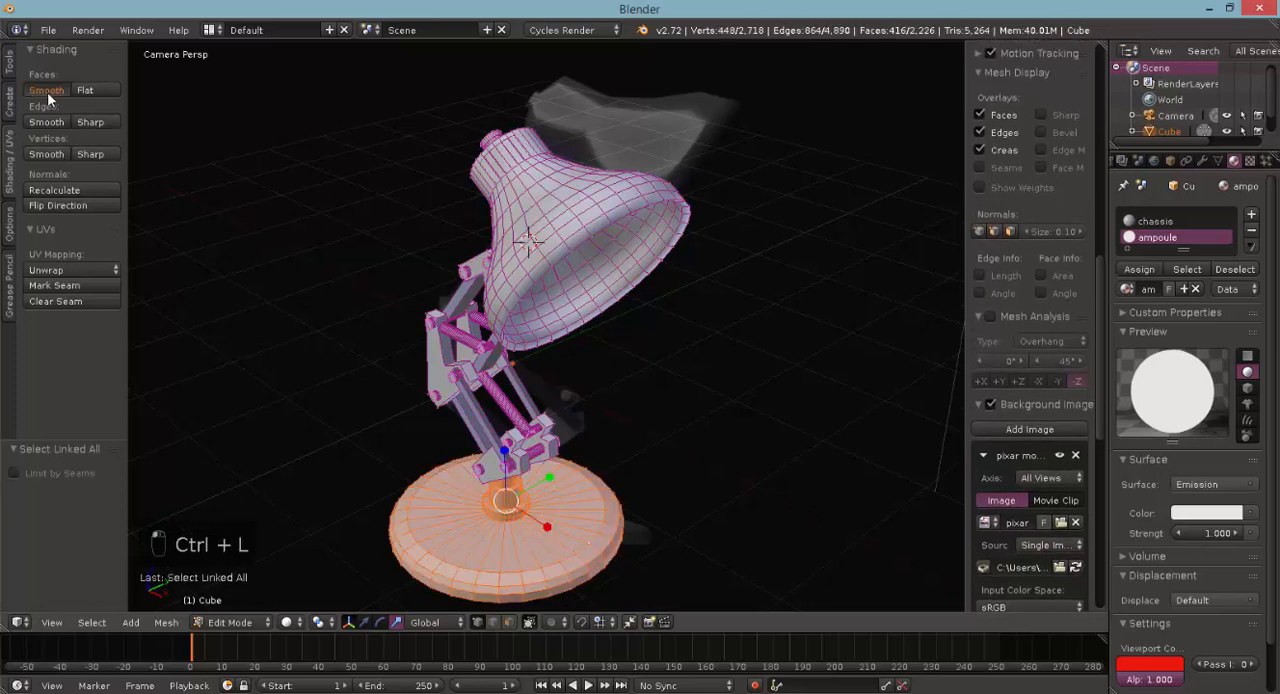
key("F12")
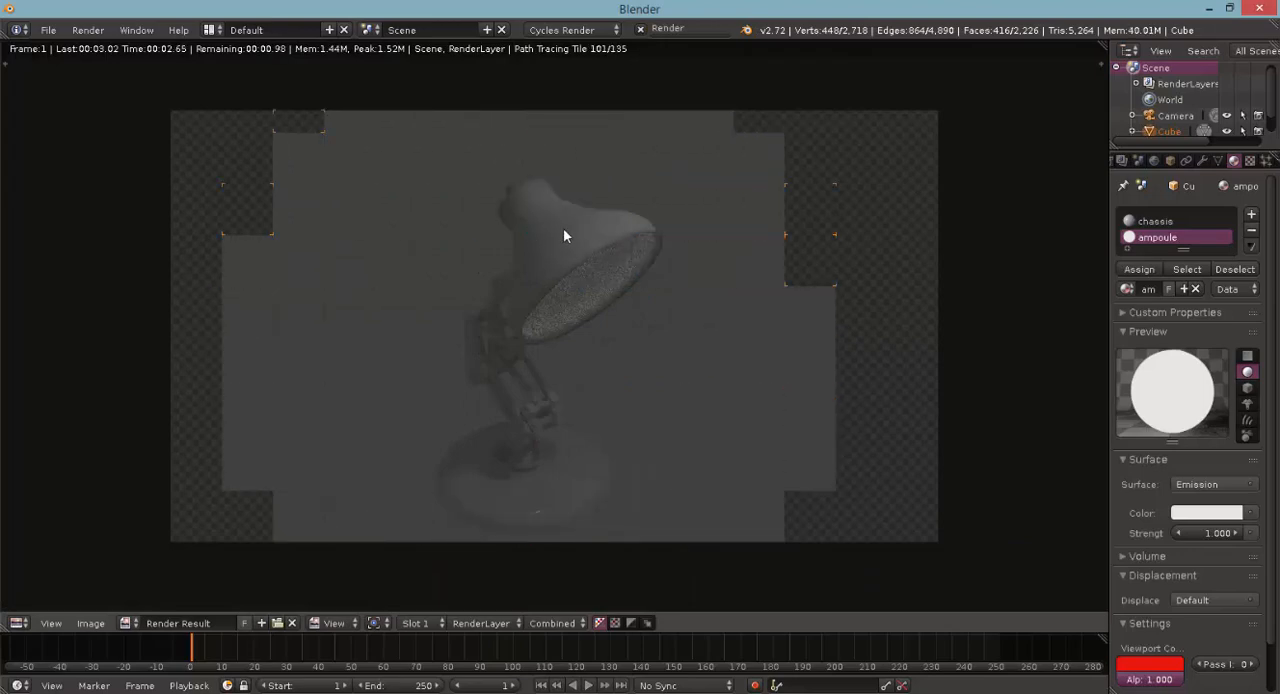
key("Escape")
- Enable nodes on the scene's light source, change its type to Sun and set its strength to 1.000
scroll(722, 170, "down", 3)
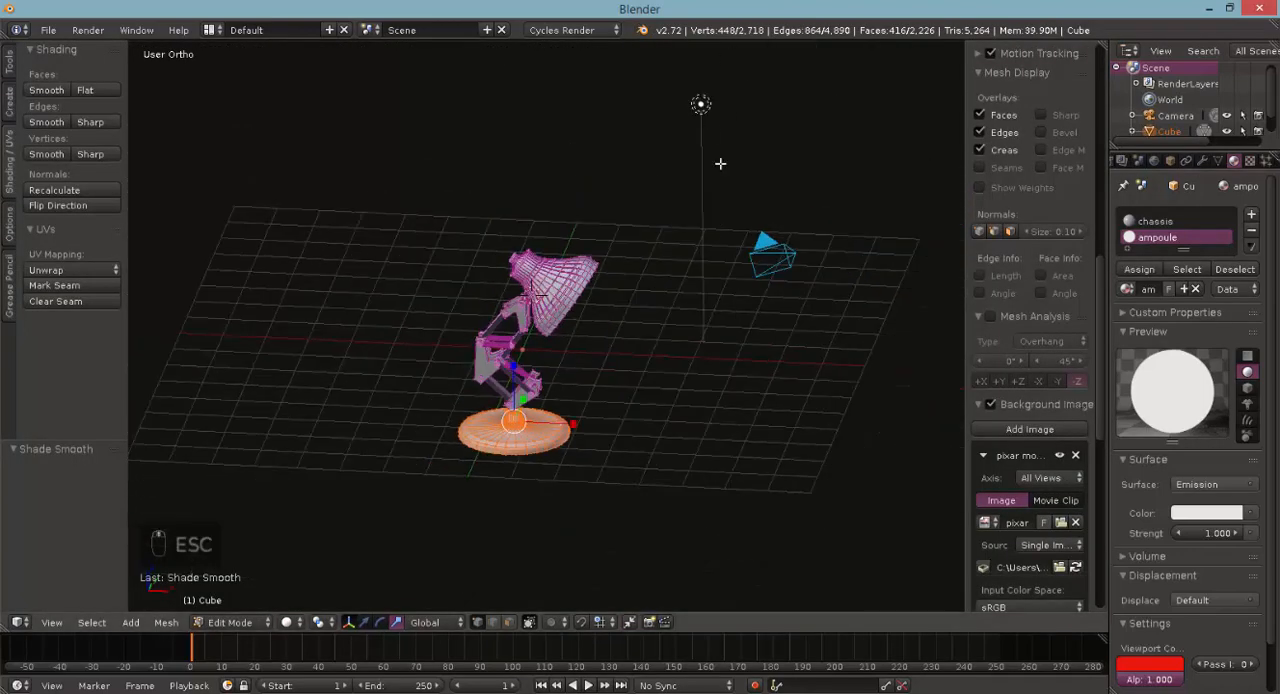
key("Tab")
right_click(701, 105)
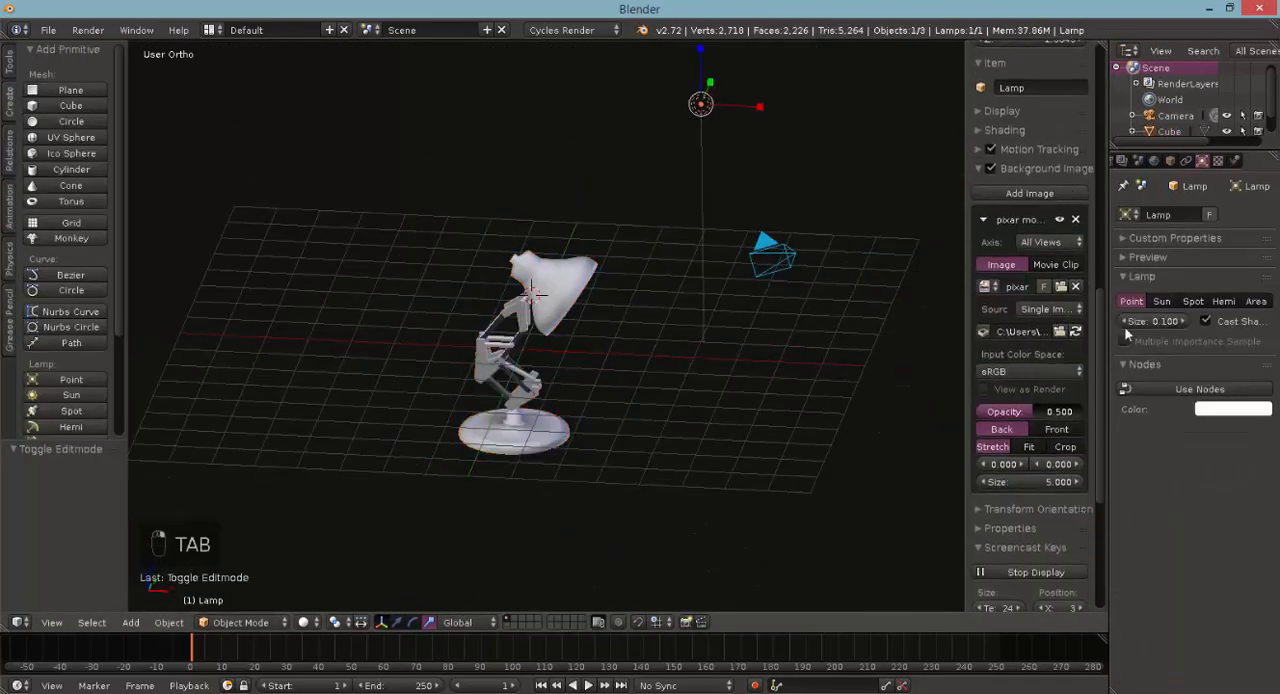
left_click(1196, 390)
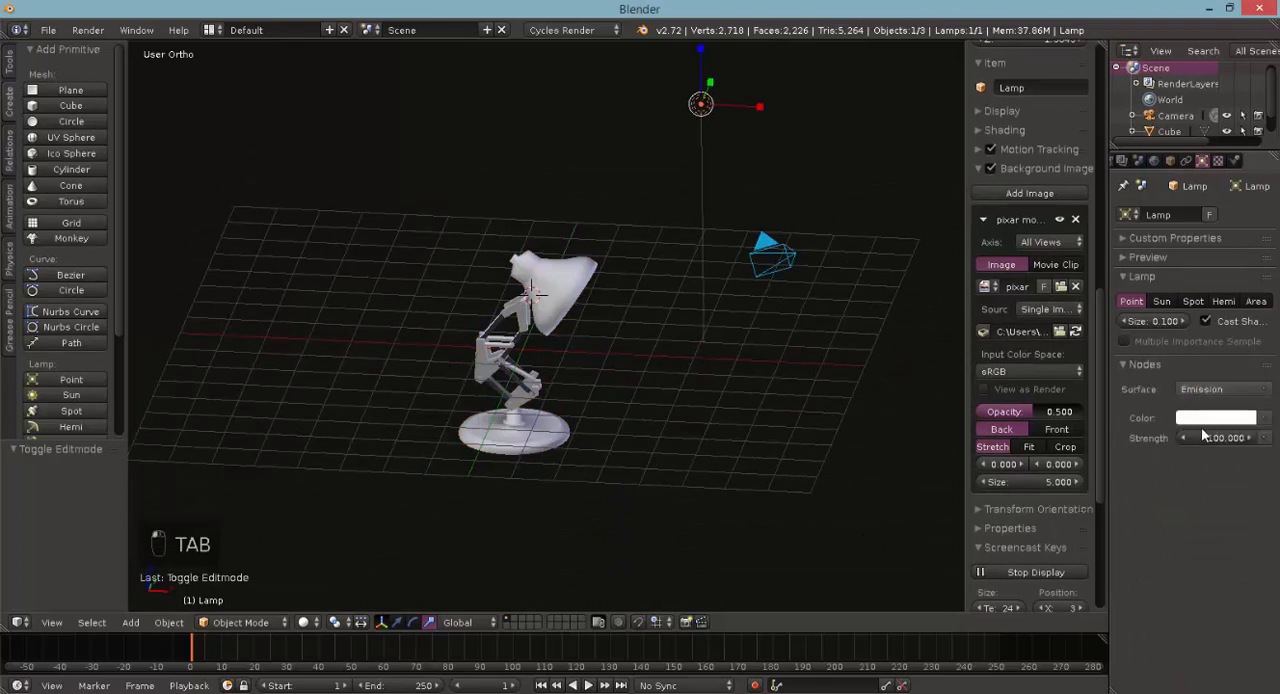
left_click(1160, 302)
left_click(1233, 440)
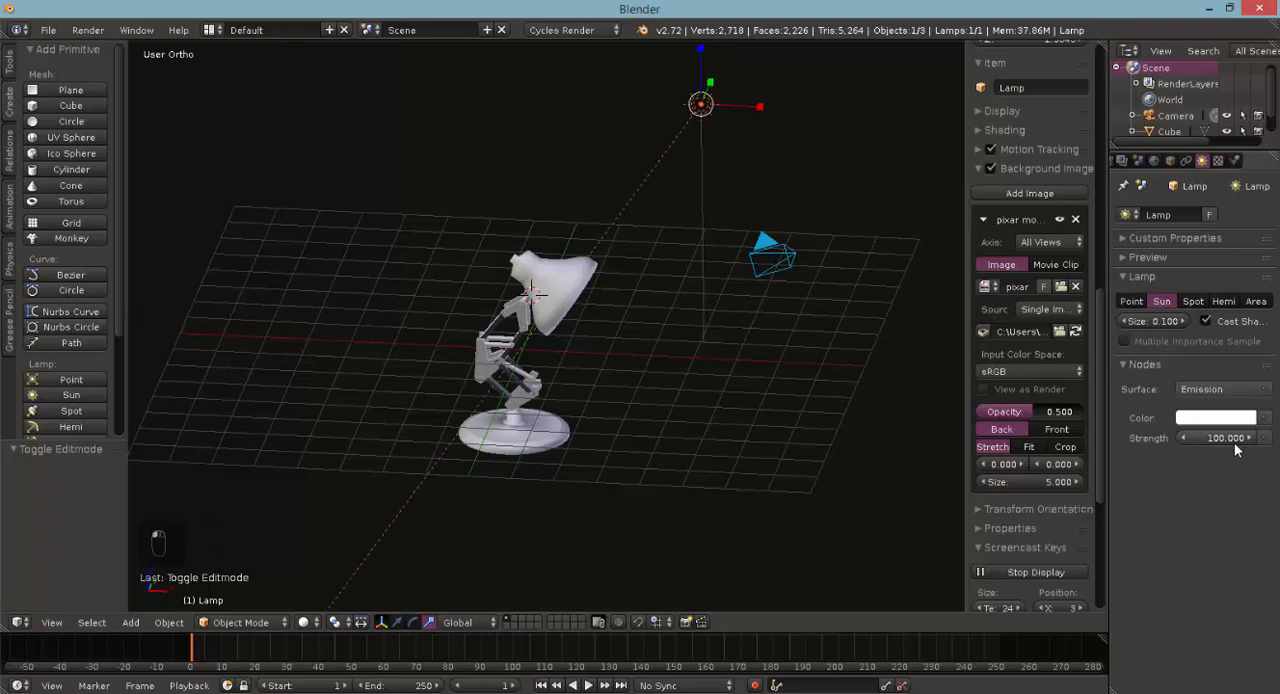
type("1")
key("Return")
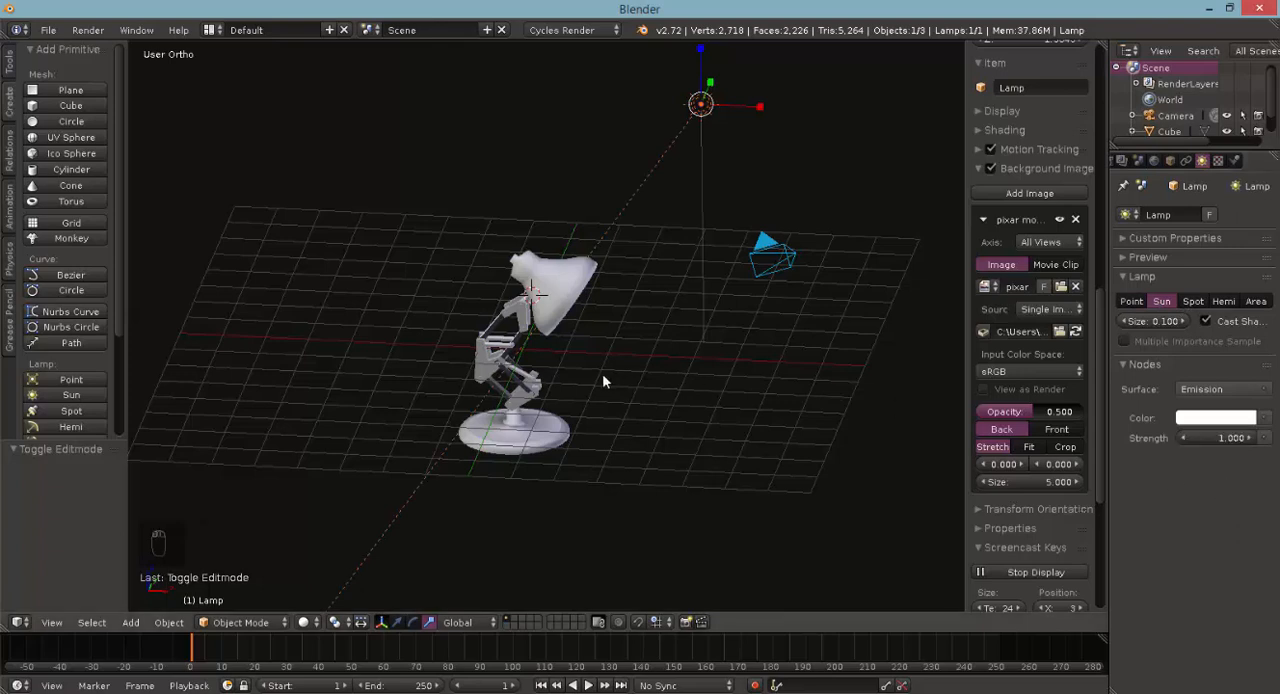
- Render the scene to check the sun lighting, and close the render
key("F12")
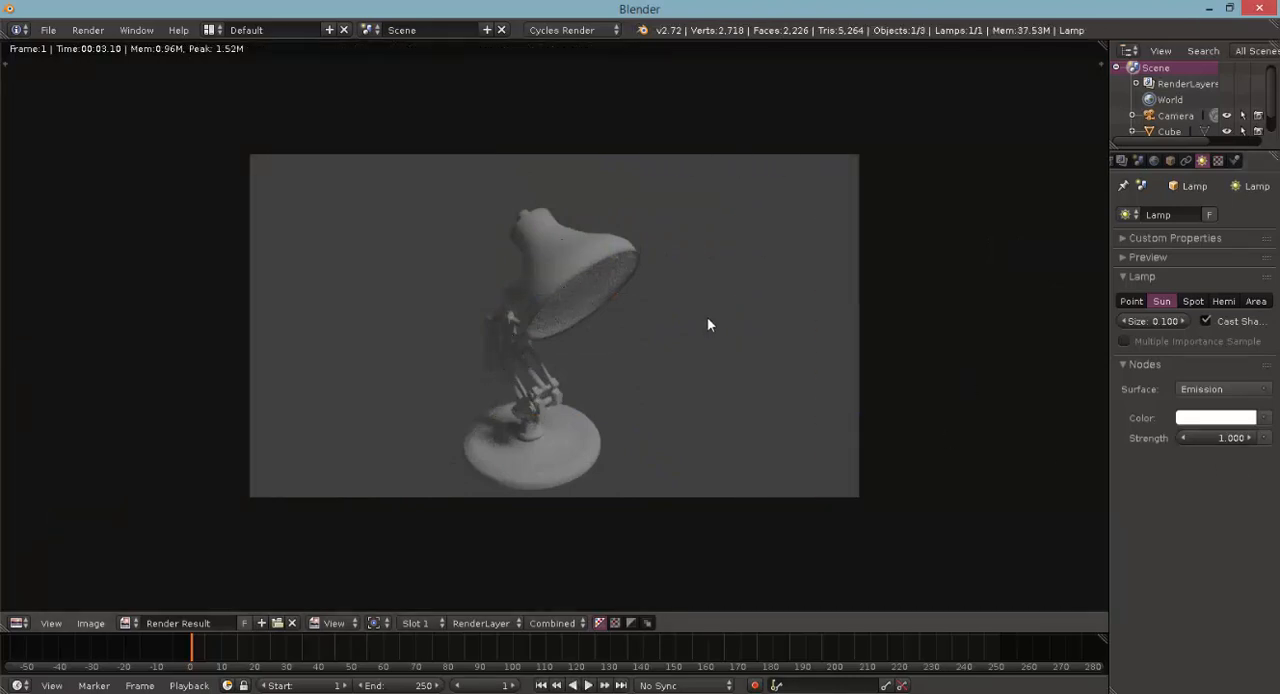
key("Escape")
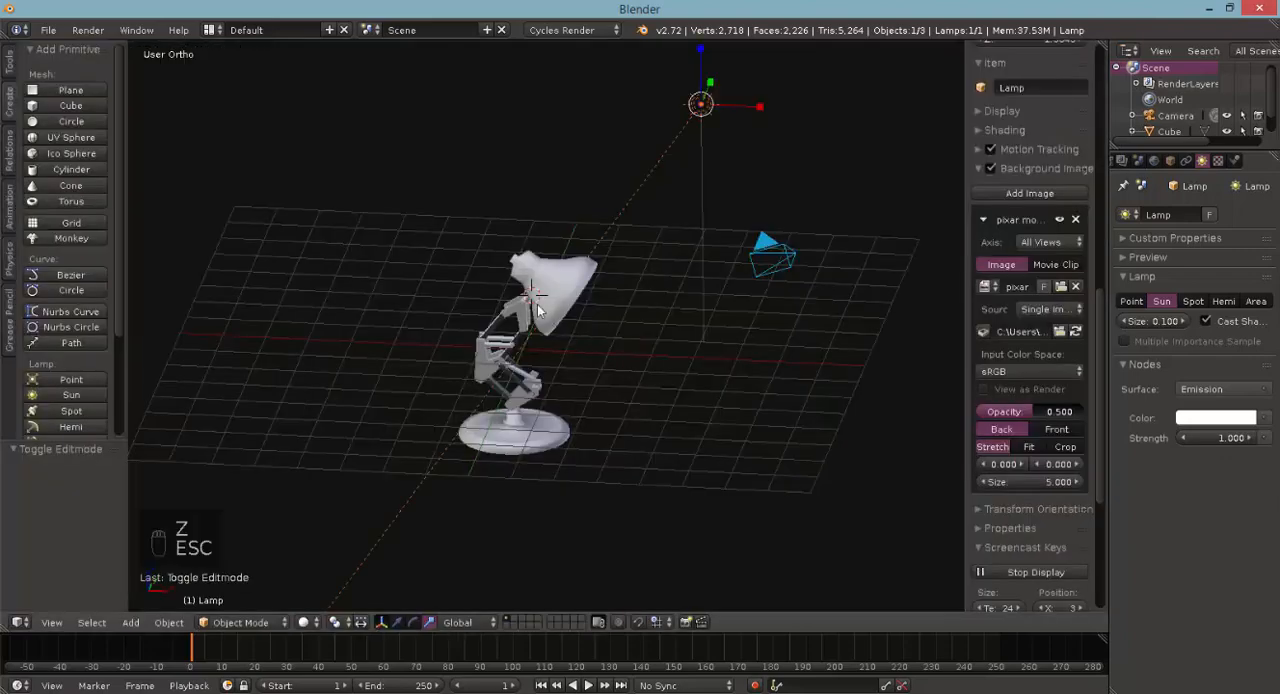
- Select the desk lamp and set the ampoule material's emission strength to 10.000
middle_click_drag(537, 304, 510, 279)
right_click(549, 281)
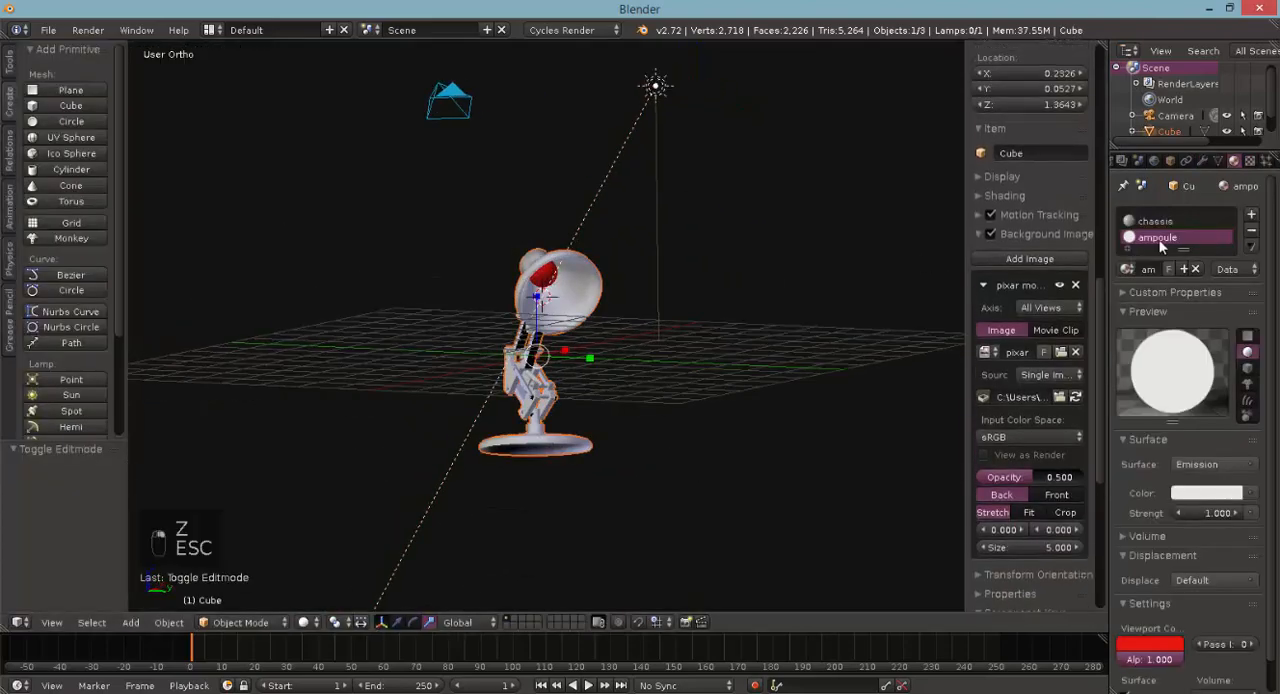
left_click(1210, 512)
type("10")
key("Return")
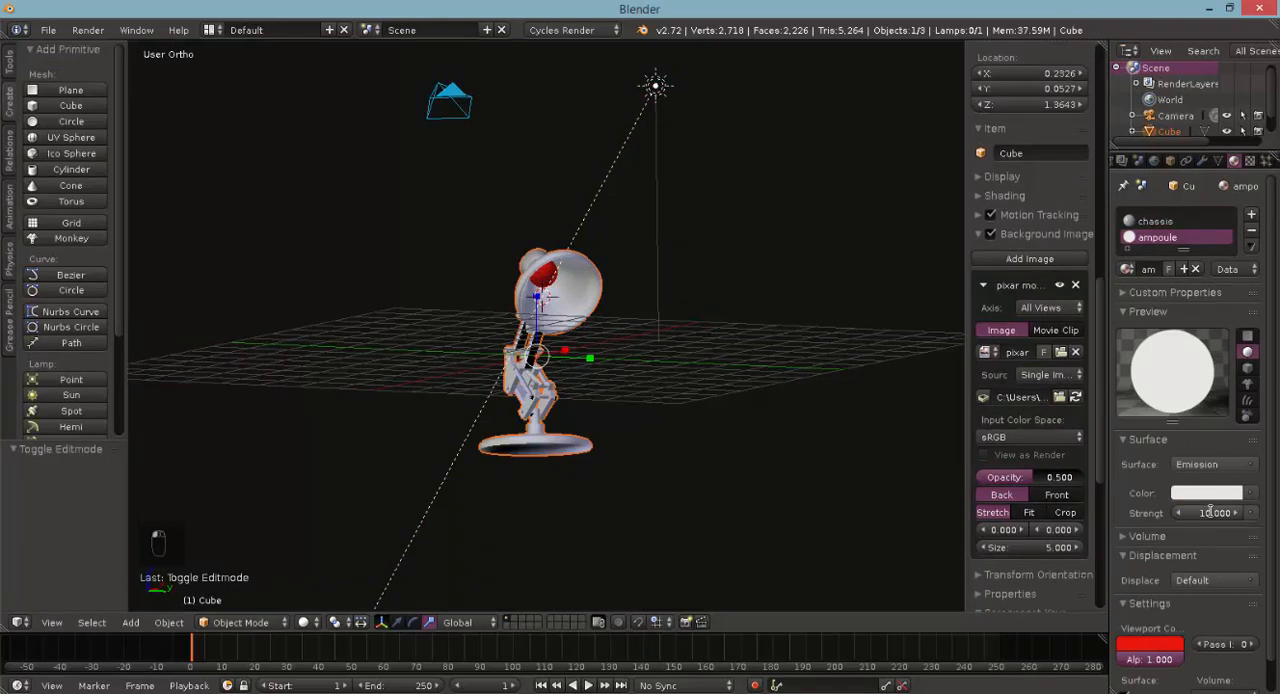
- Render the scene with the stronger bulb and examine the lampshade's interior and the arm up close
key("F12")
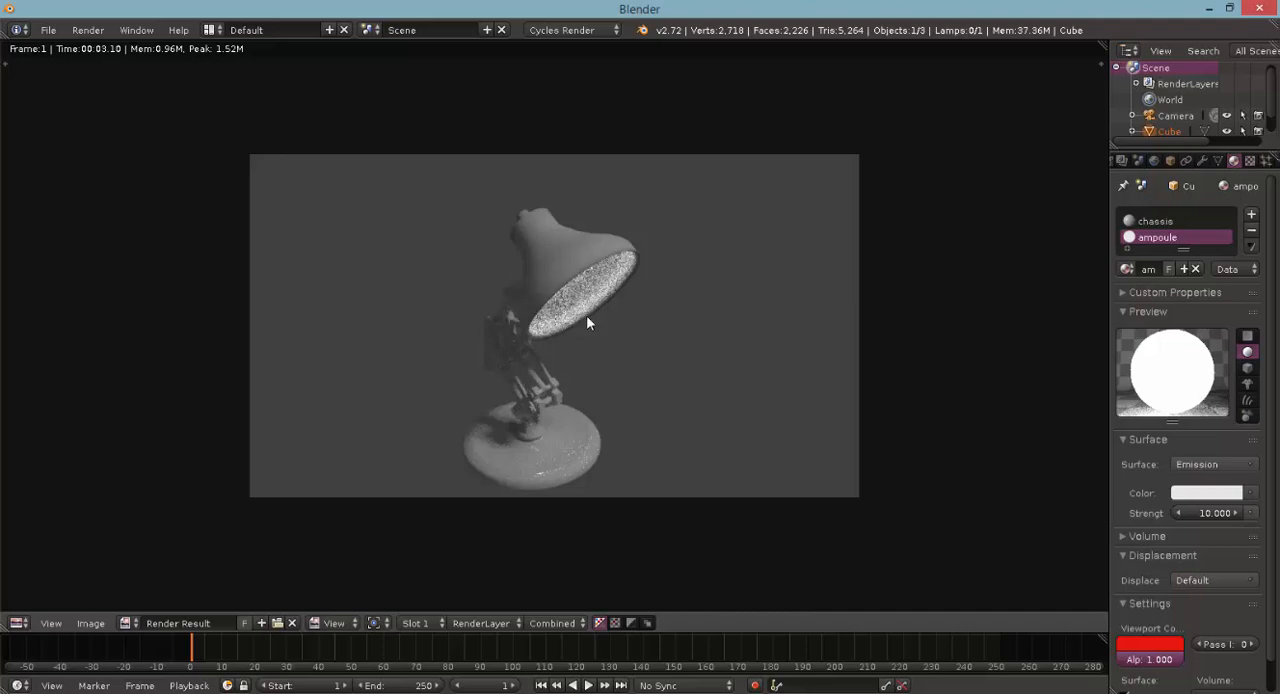
scroll(584, 286, "up", 5)
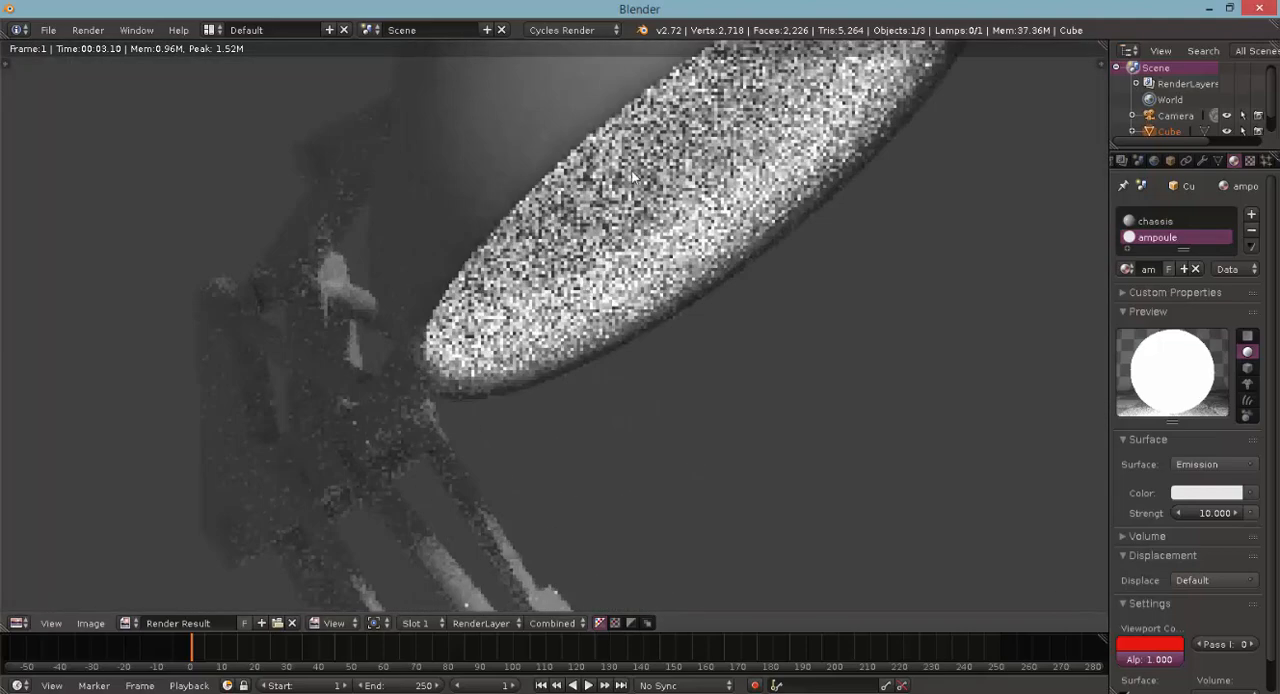
scroll(620, 270, "down", 1)
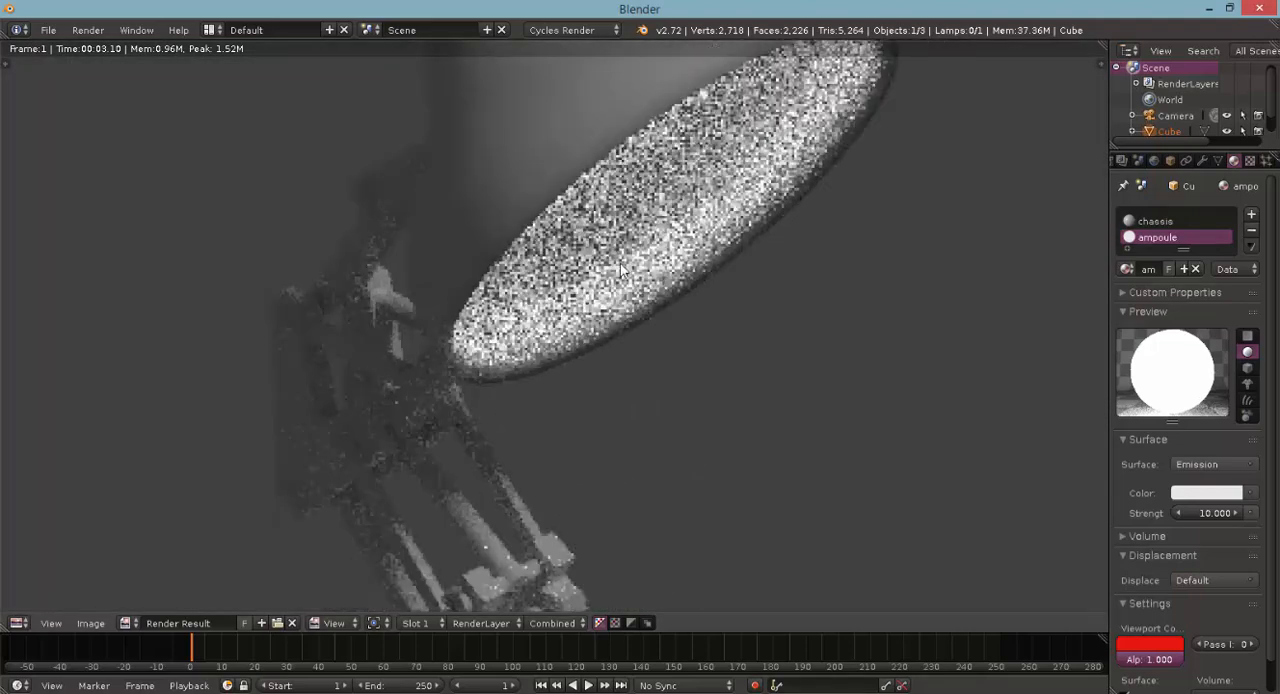
scroll(530, 375, "down", 5)
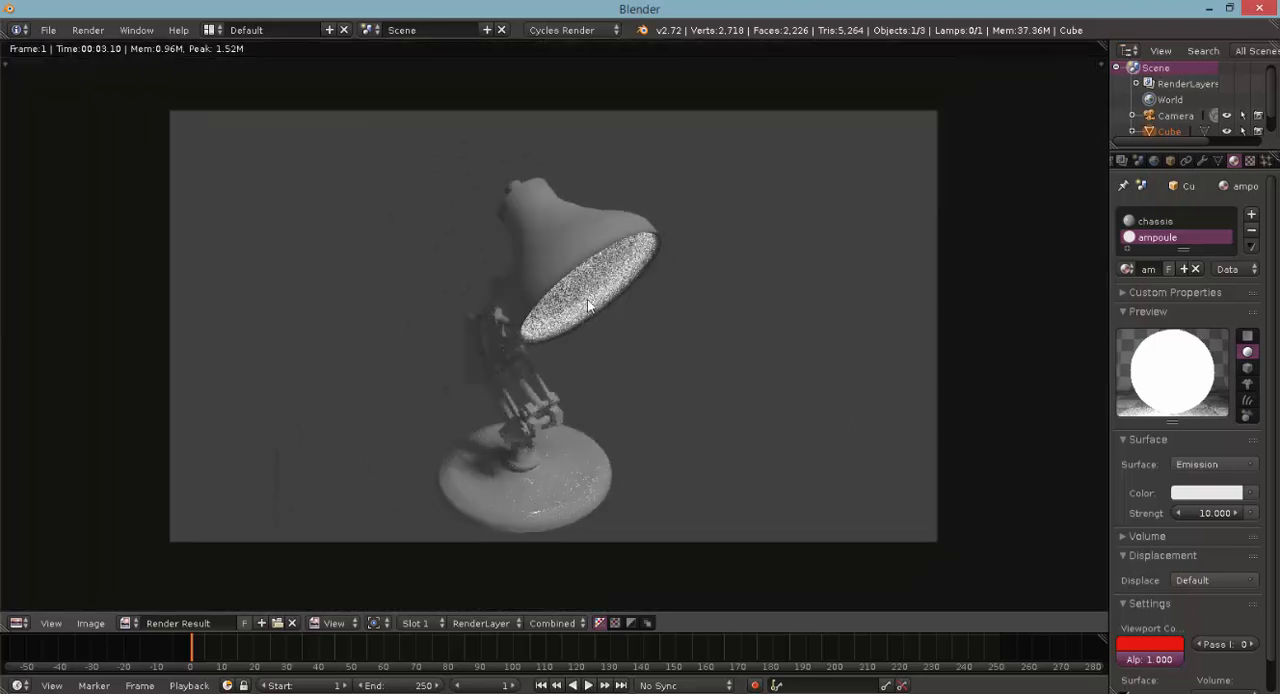
scroll(590, 290, "down", 1)
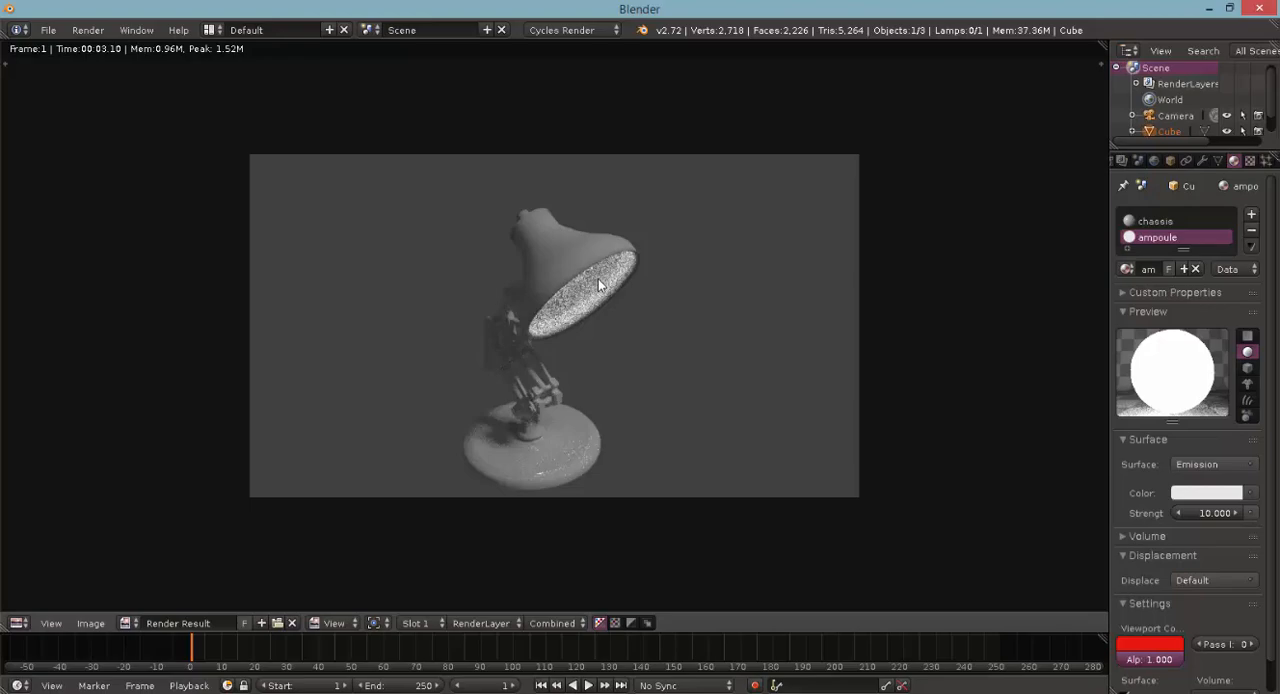